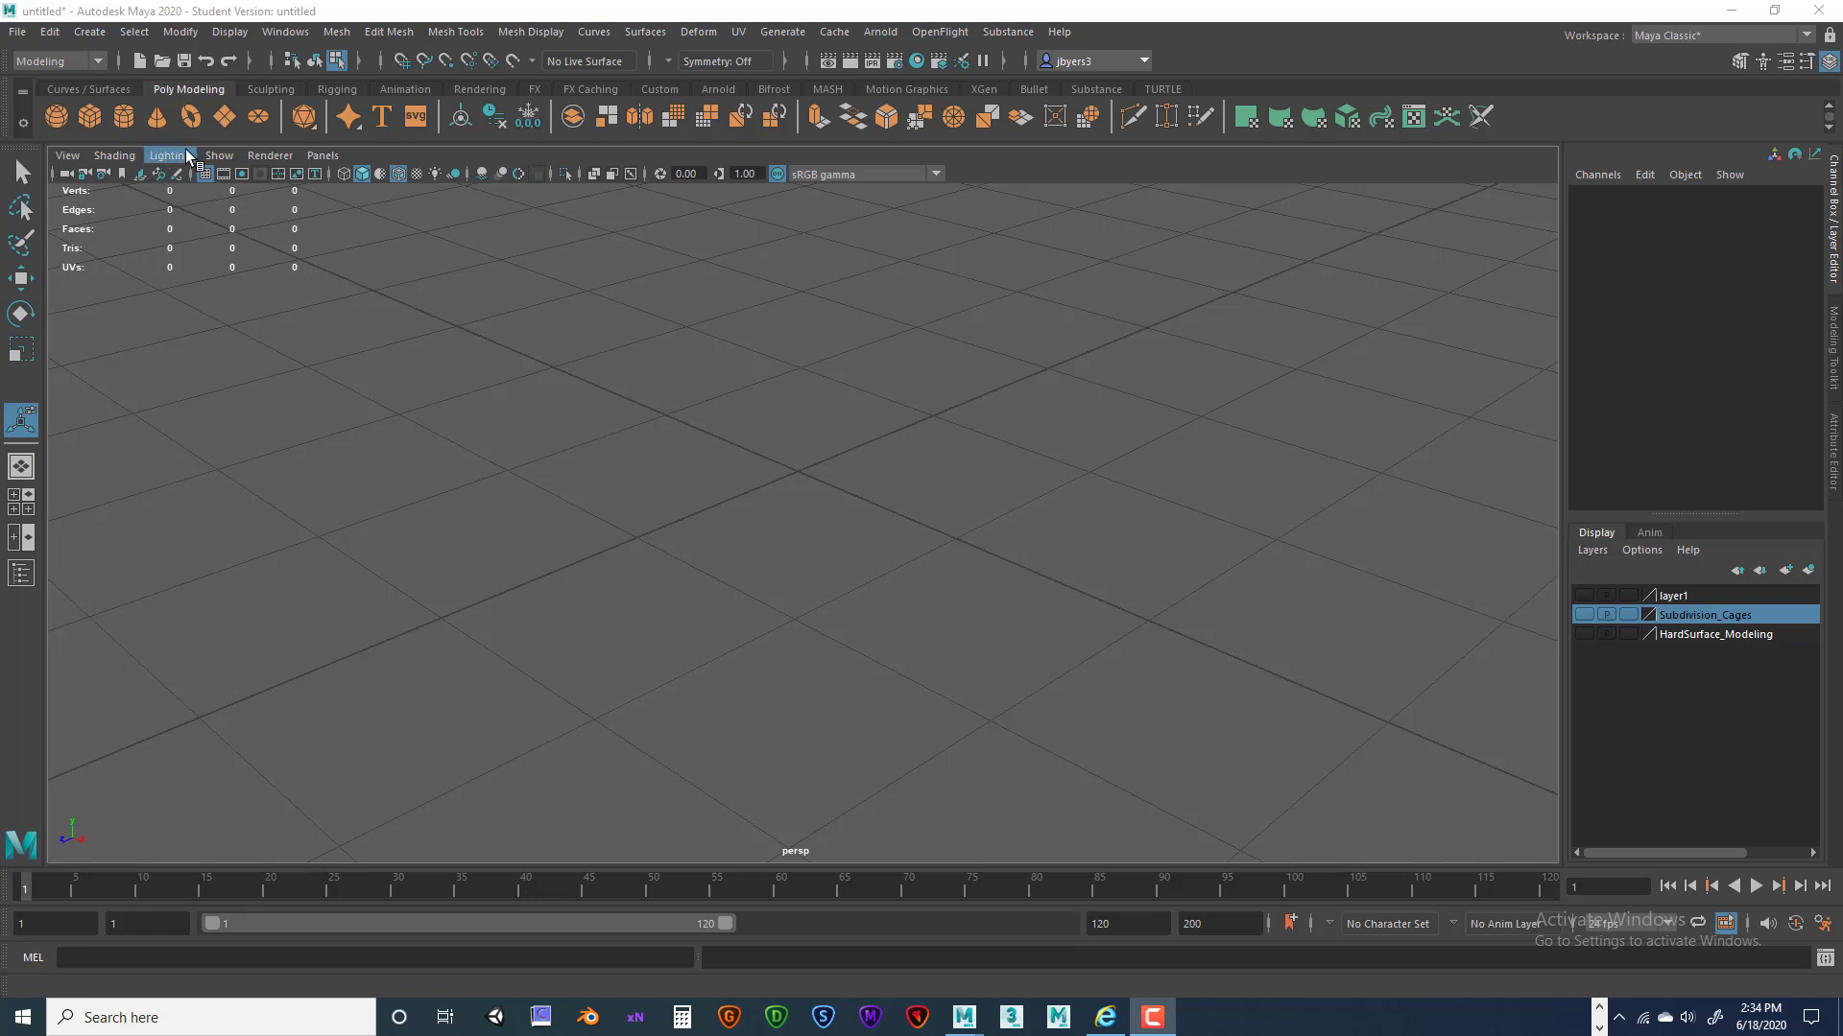
Create a polygon plane, then try and undo changes to its Width and Height.
click(224, 116)
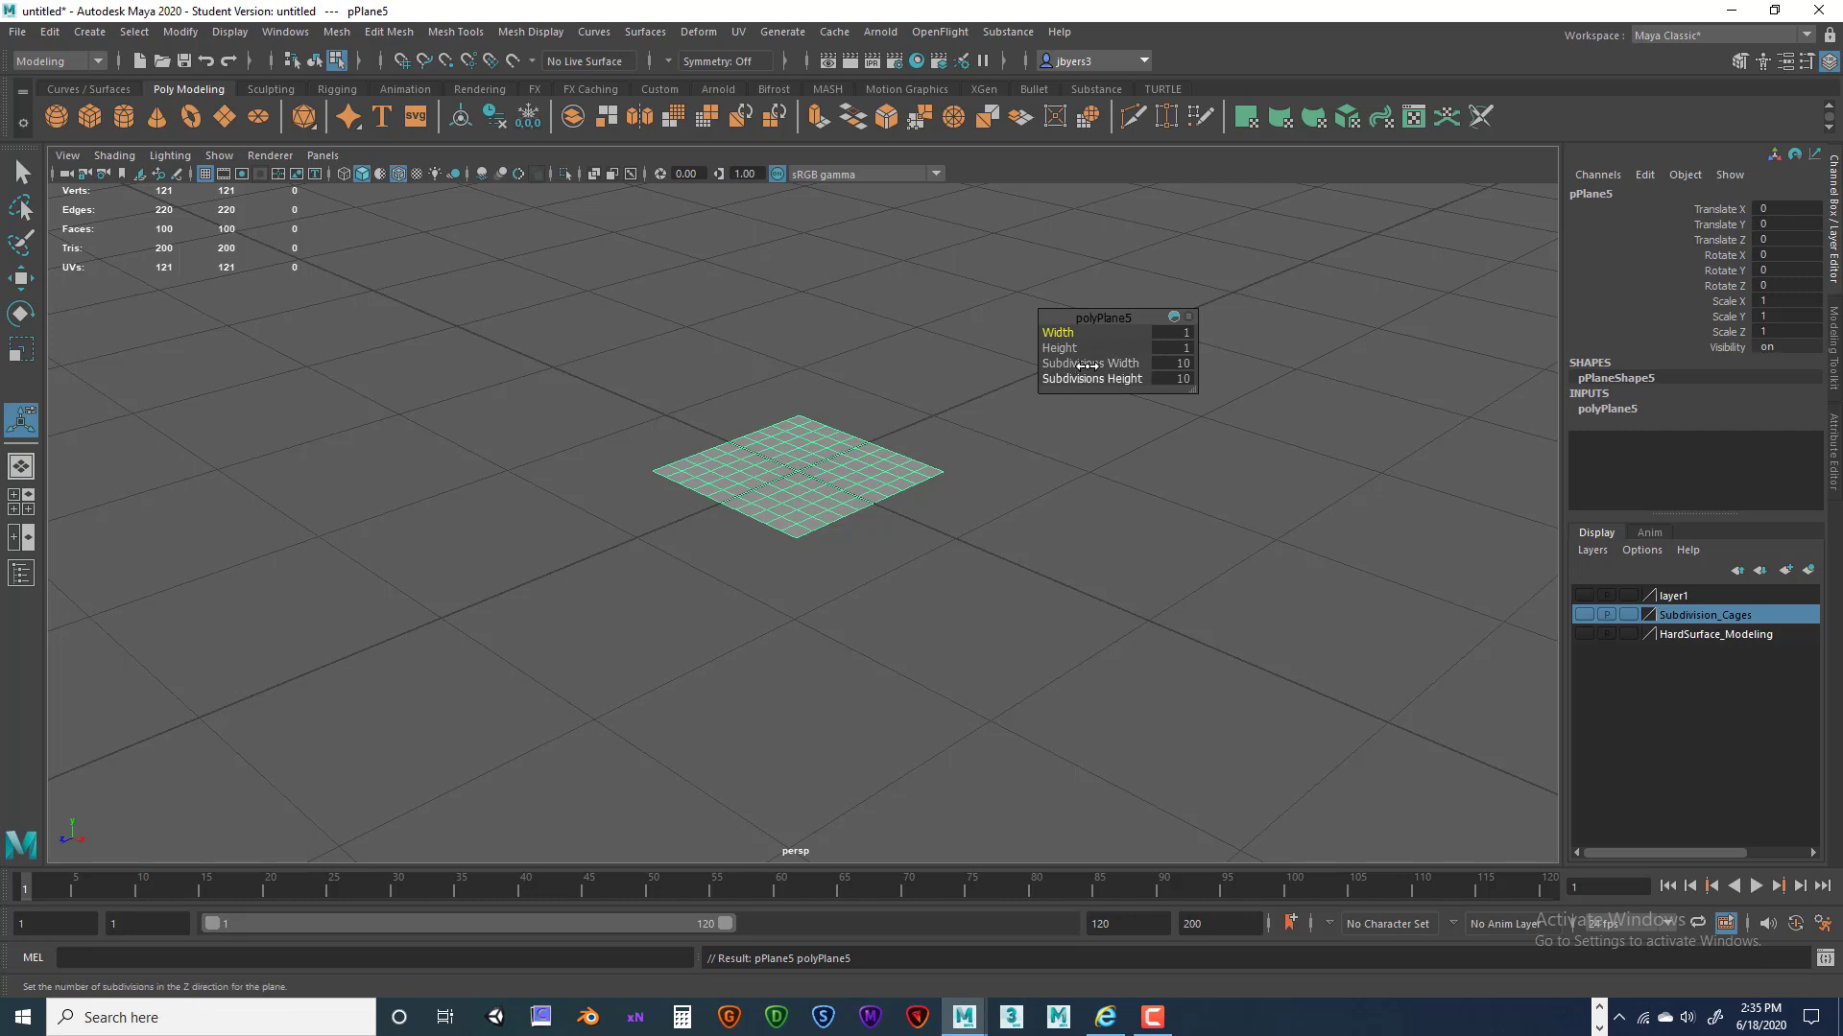
drag(1061, 319, 1000, 424)
alt+drag(884, 600, 921, 614)
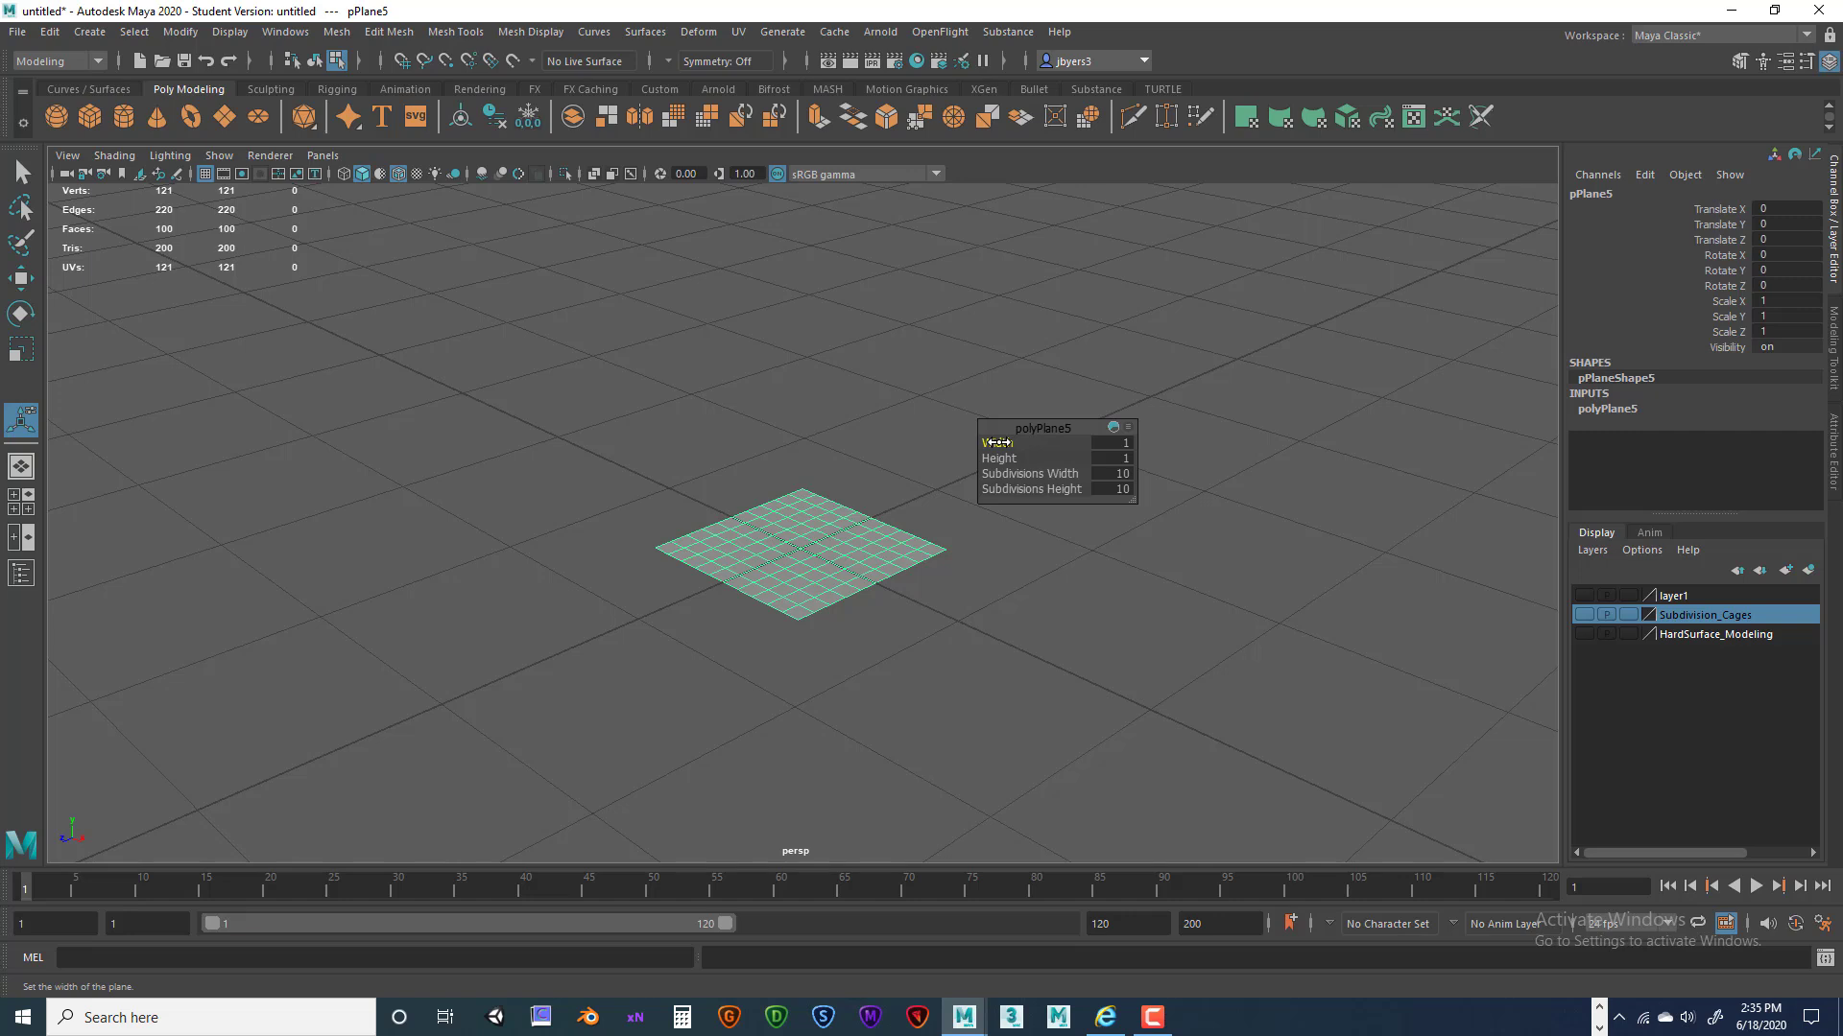
drag(996, 443, 1005, 443)
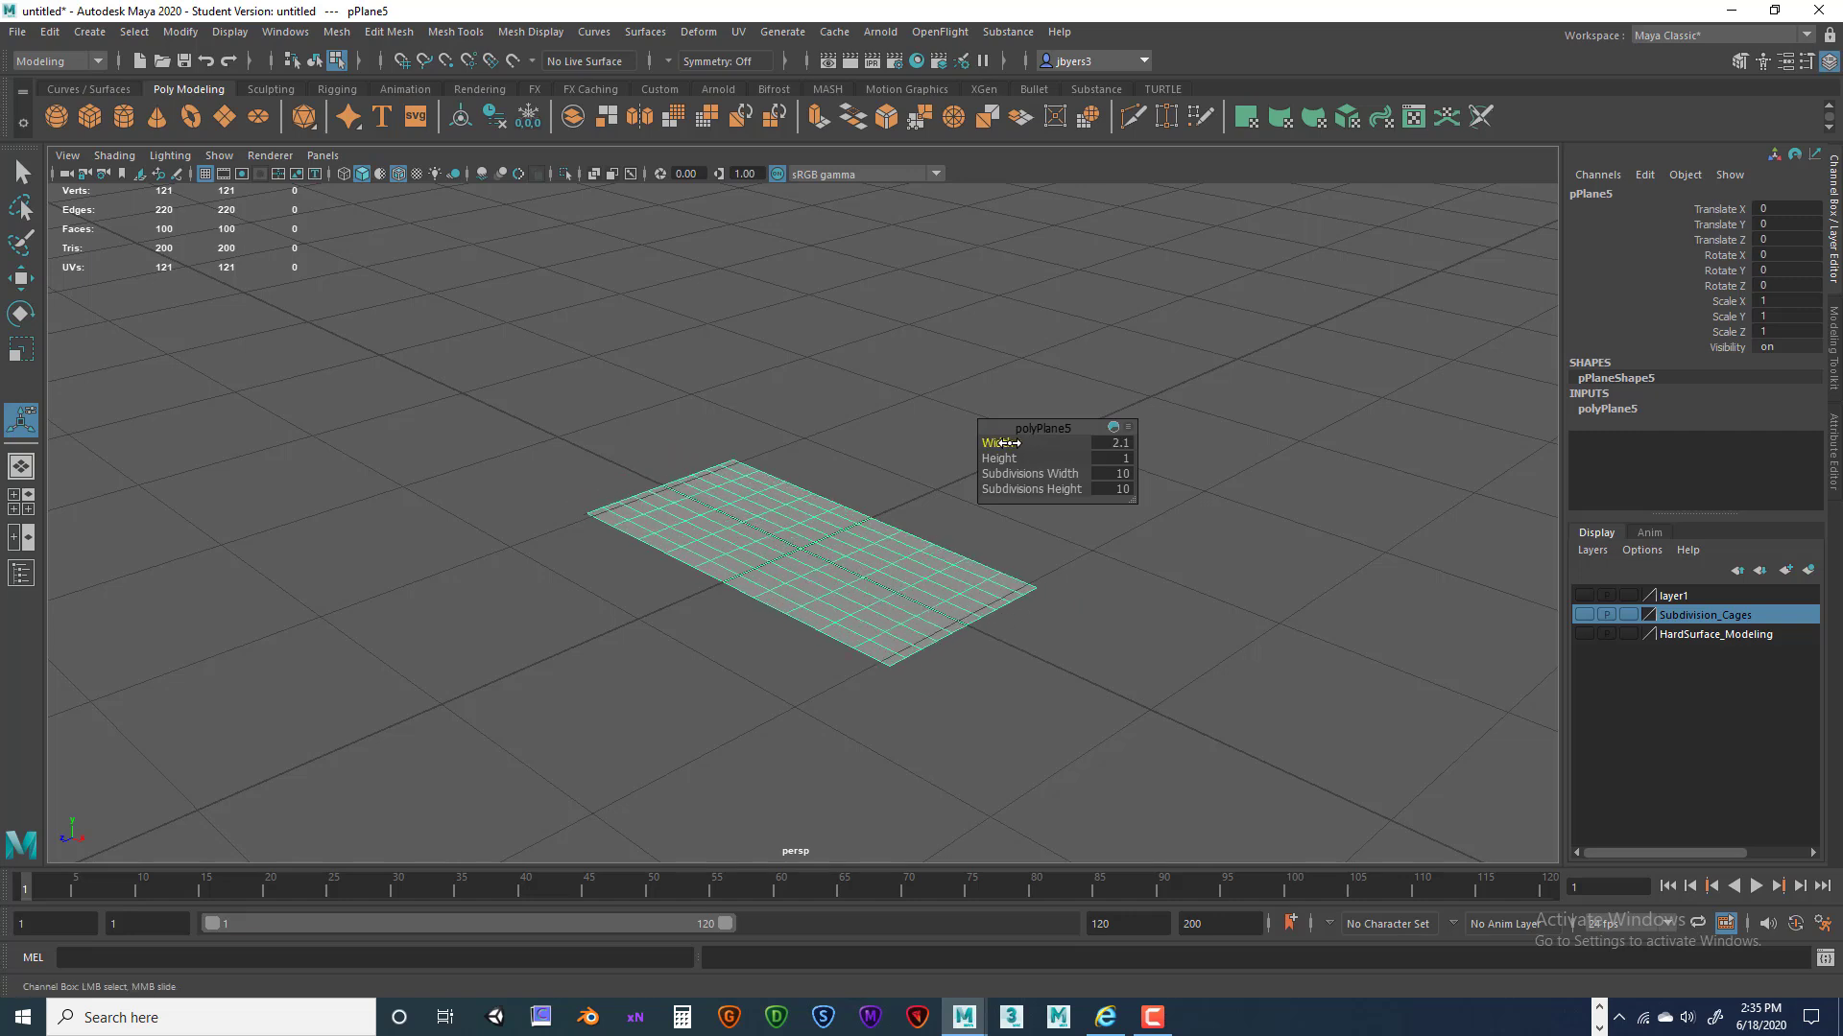
key(ctrl+z)
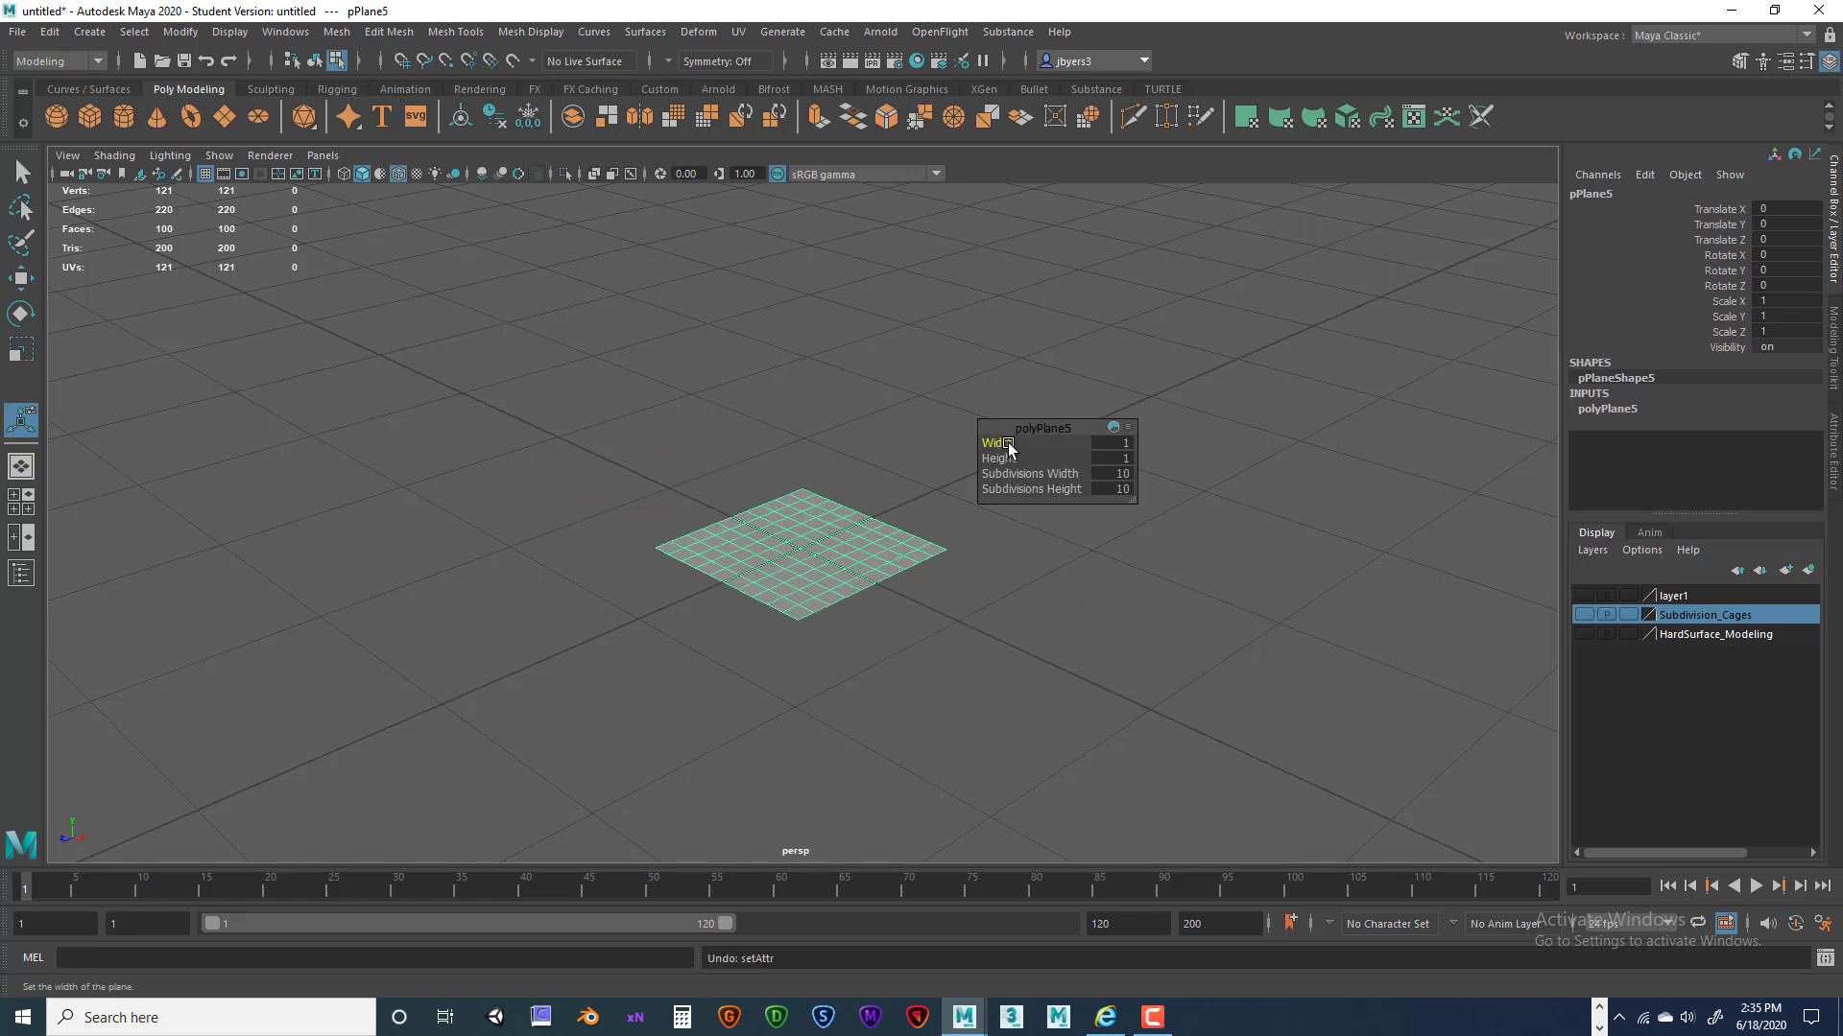
drag(1000, 458, 917, 491)
key(ctrl+z)
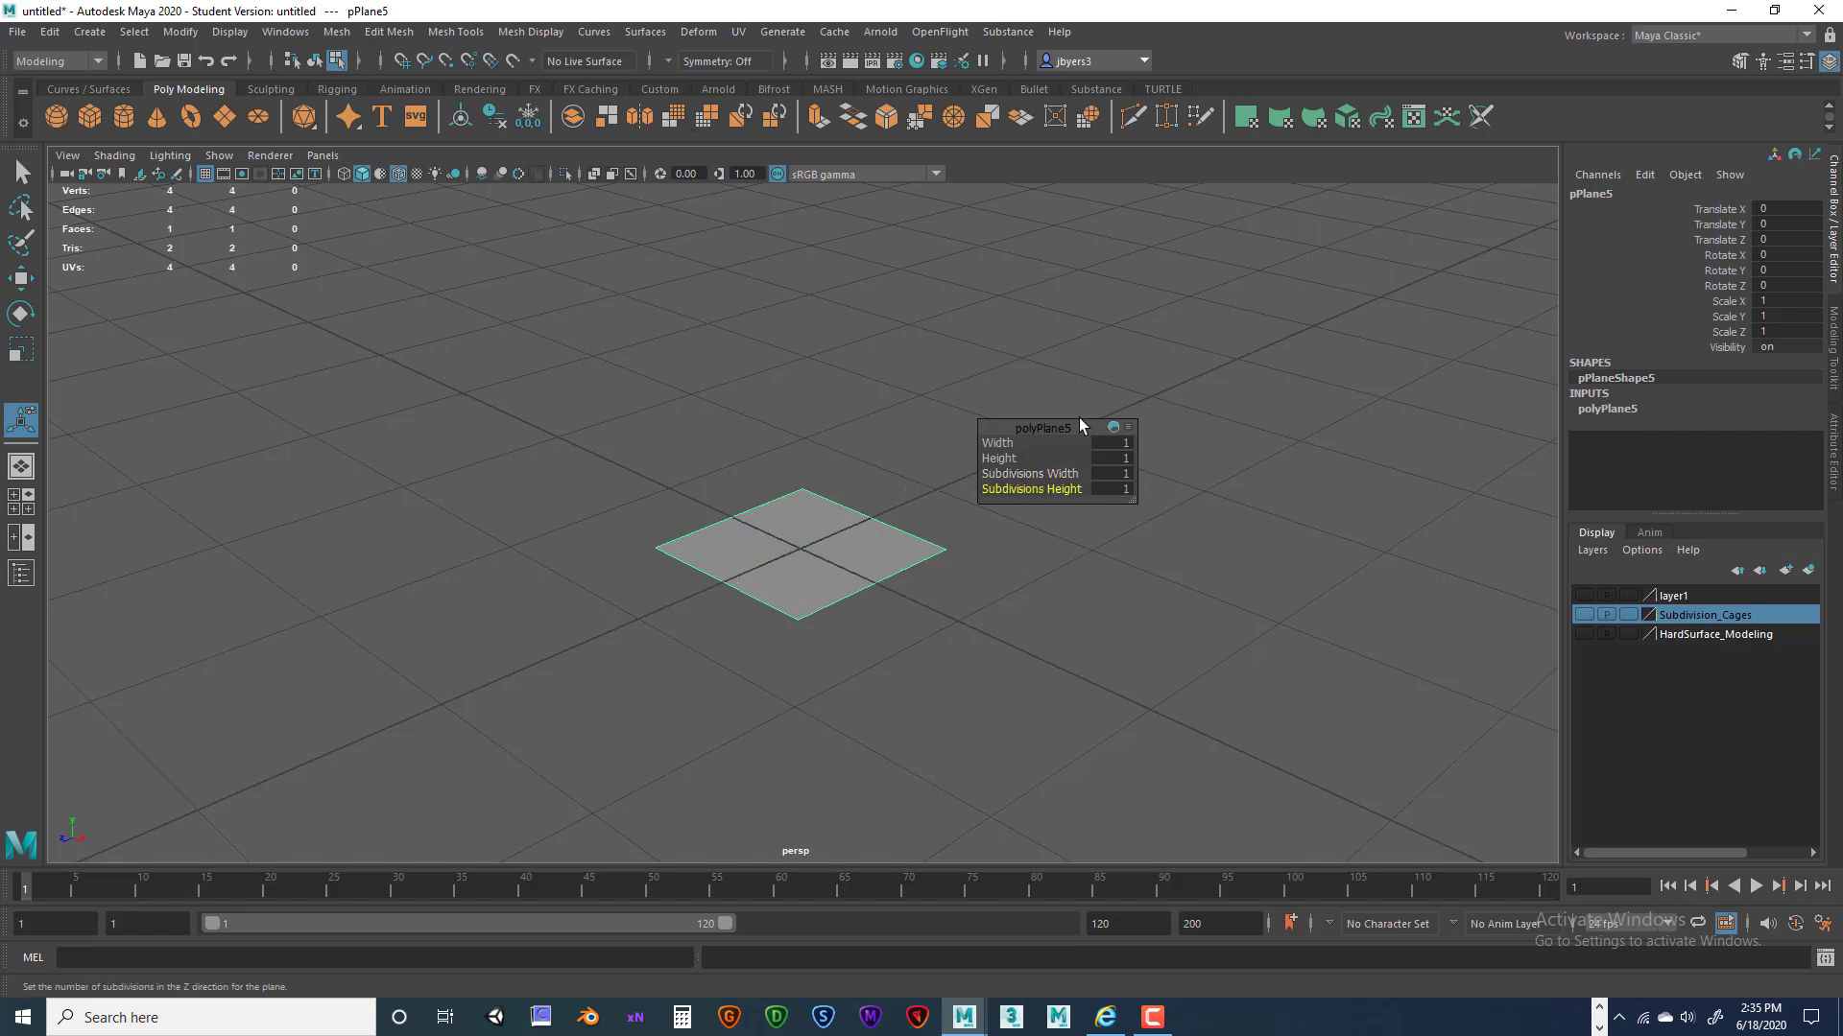
Delete the single-face plane's construction history and frame the view on it.
click(495, 119)
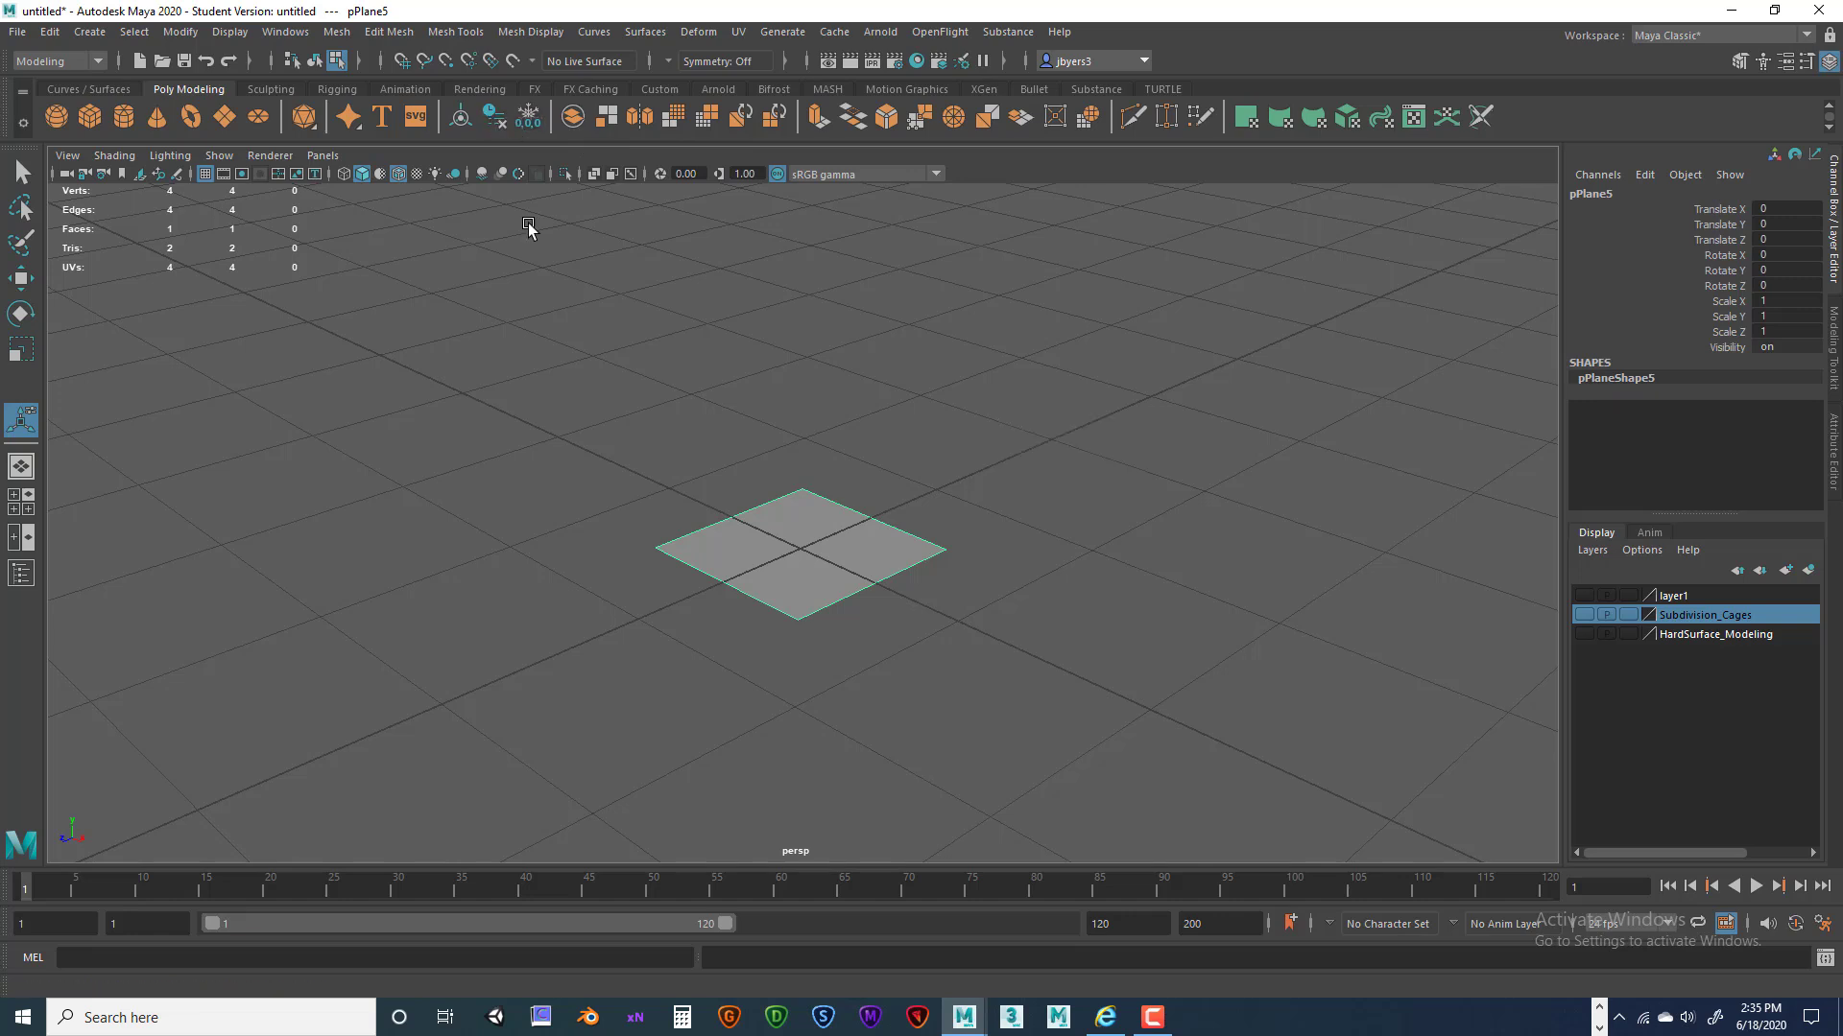
alt+drag(1033, 549, 931, 468)
alt+right_drag(931, 468, 1139, 499)
alt+middle_drag(932, 428, 954, 489)
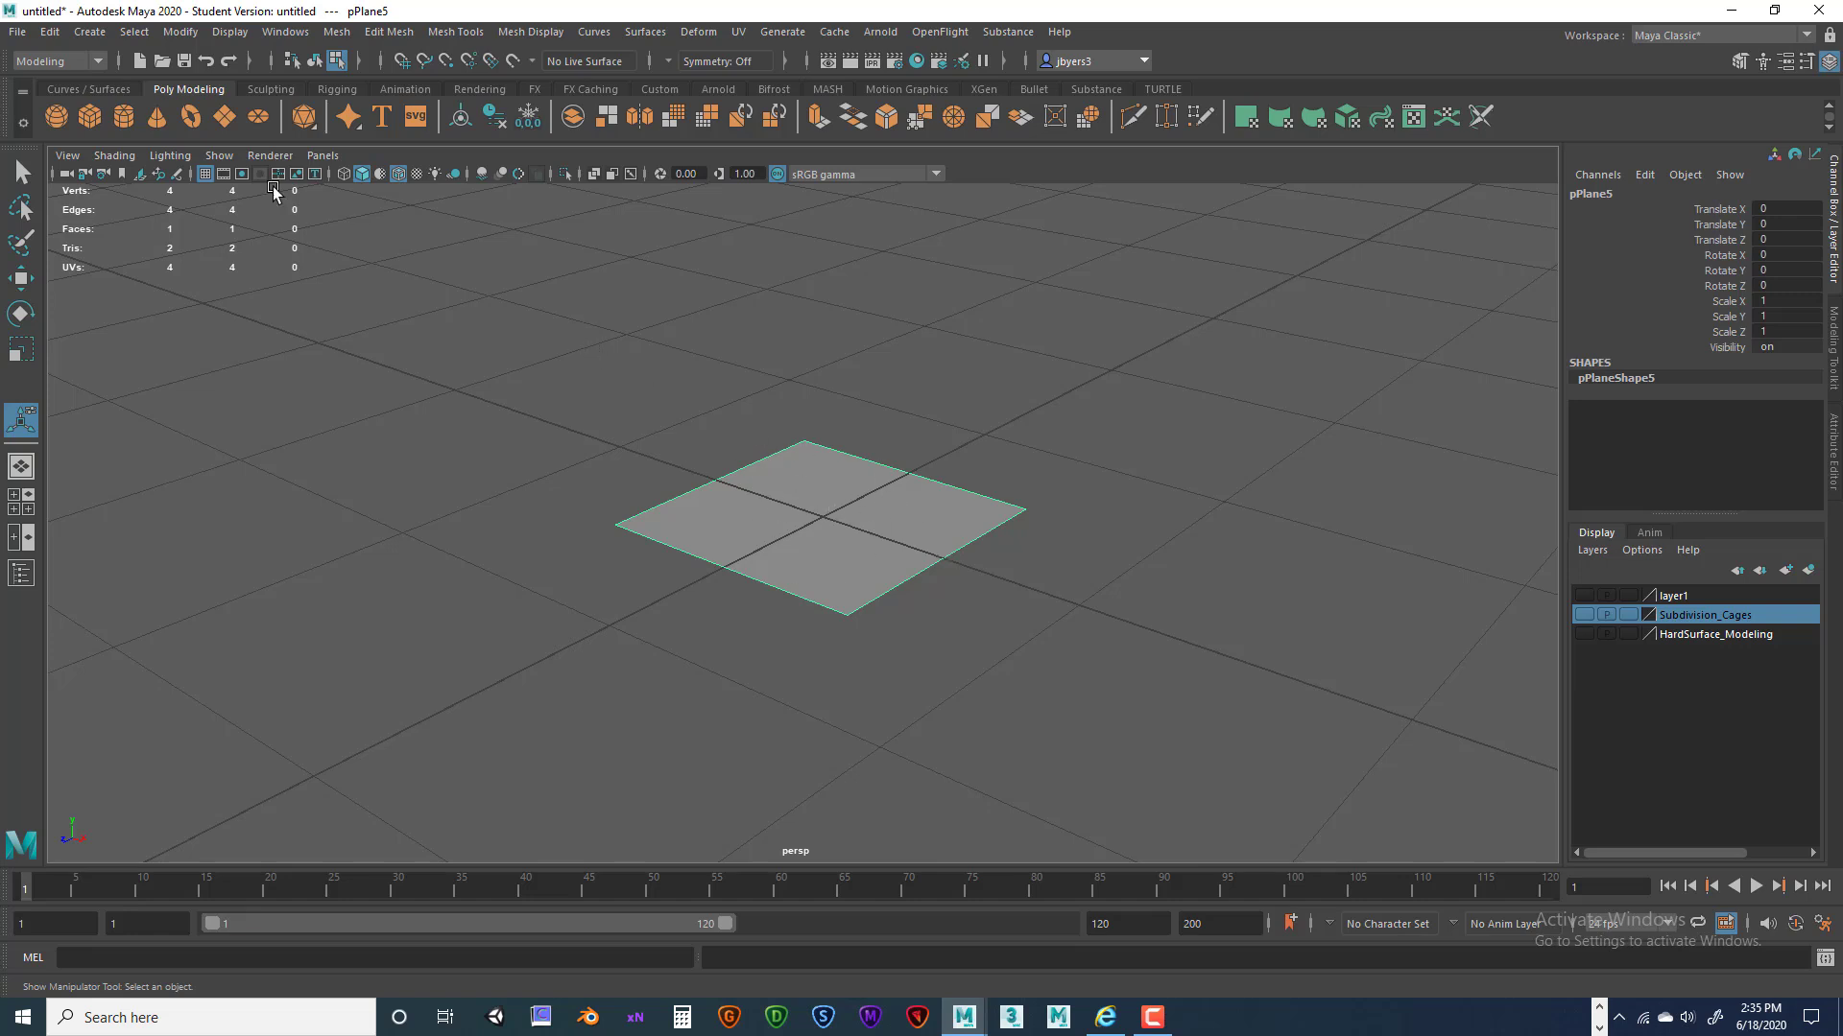
Reset the Add Divisions options to defaults: exponential, 1 division level, quads.
key(space)
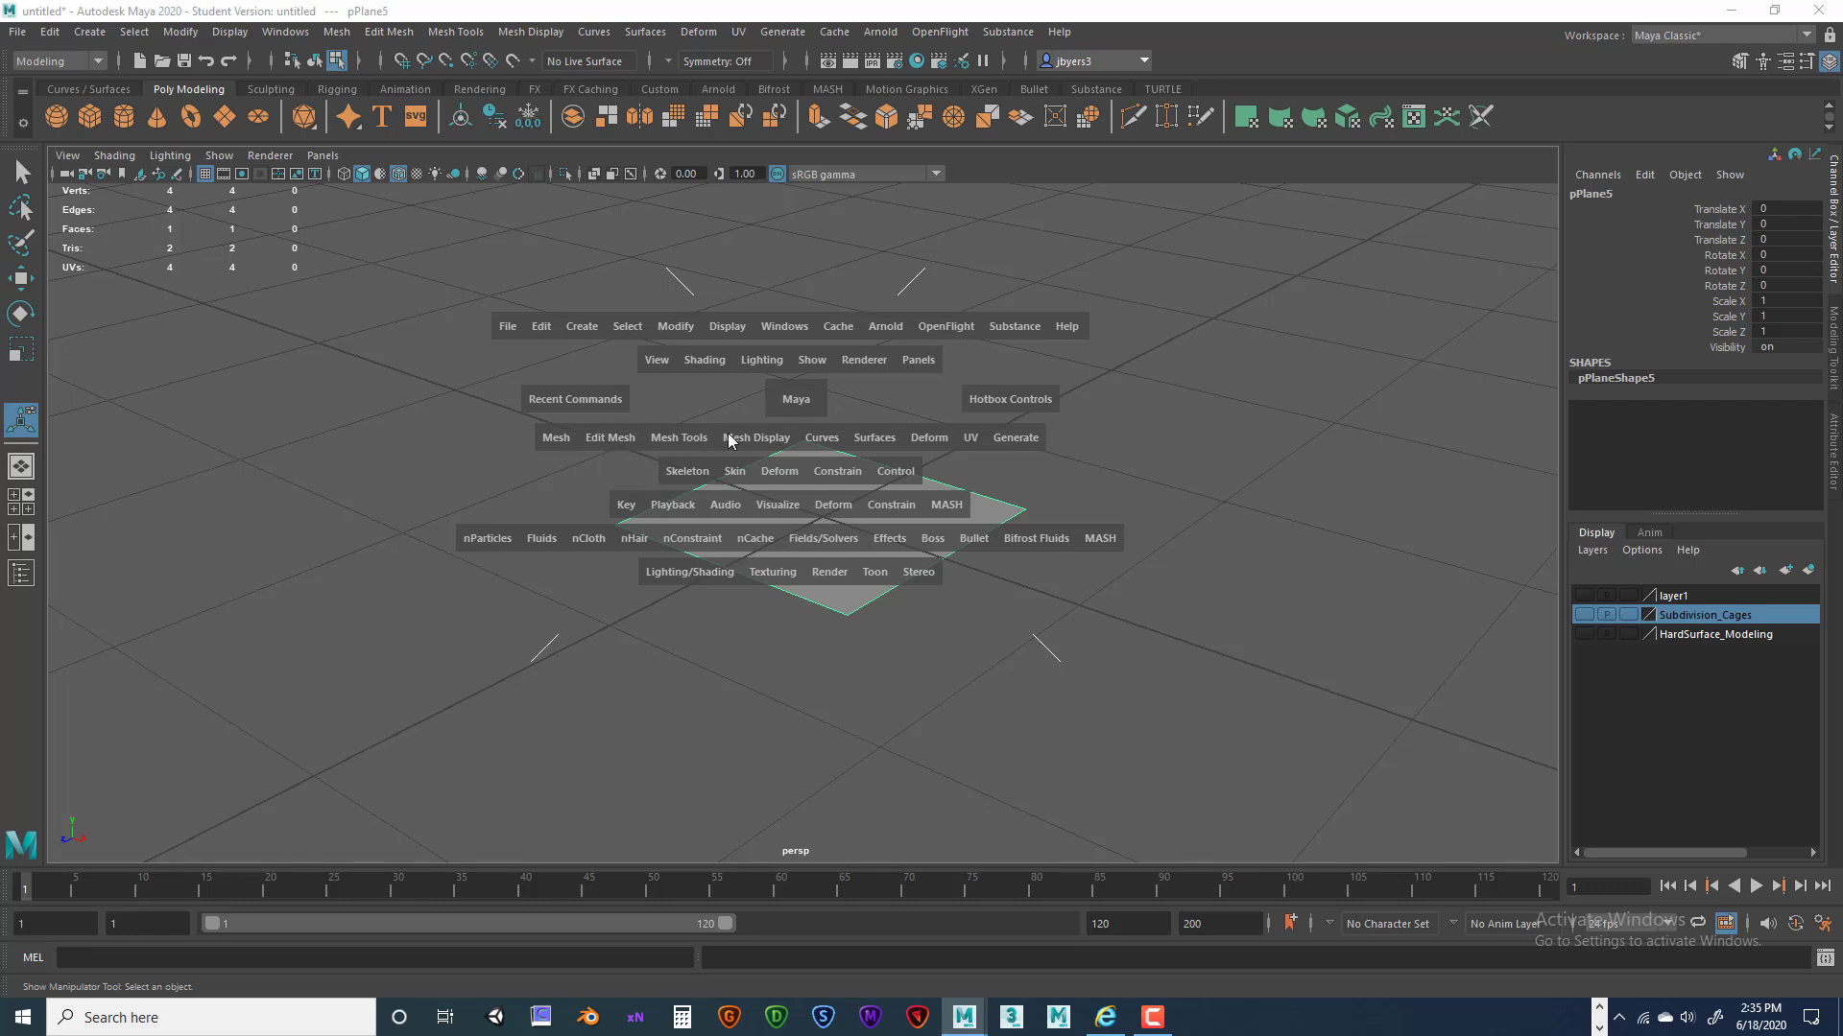
click(625, 446)
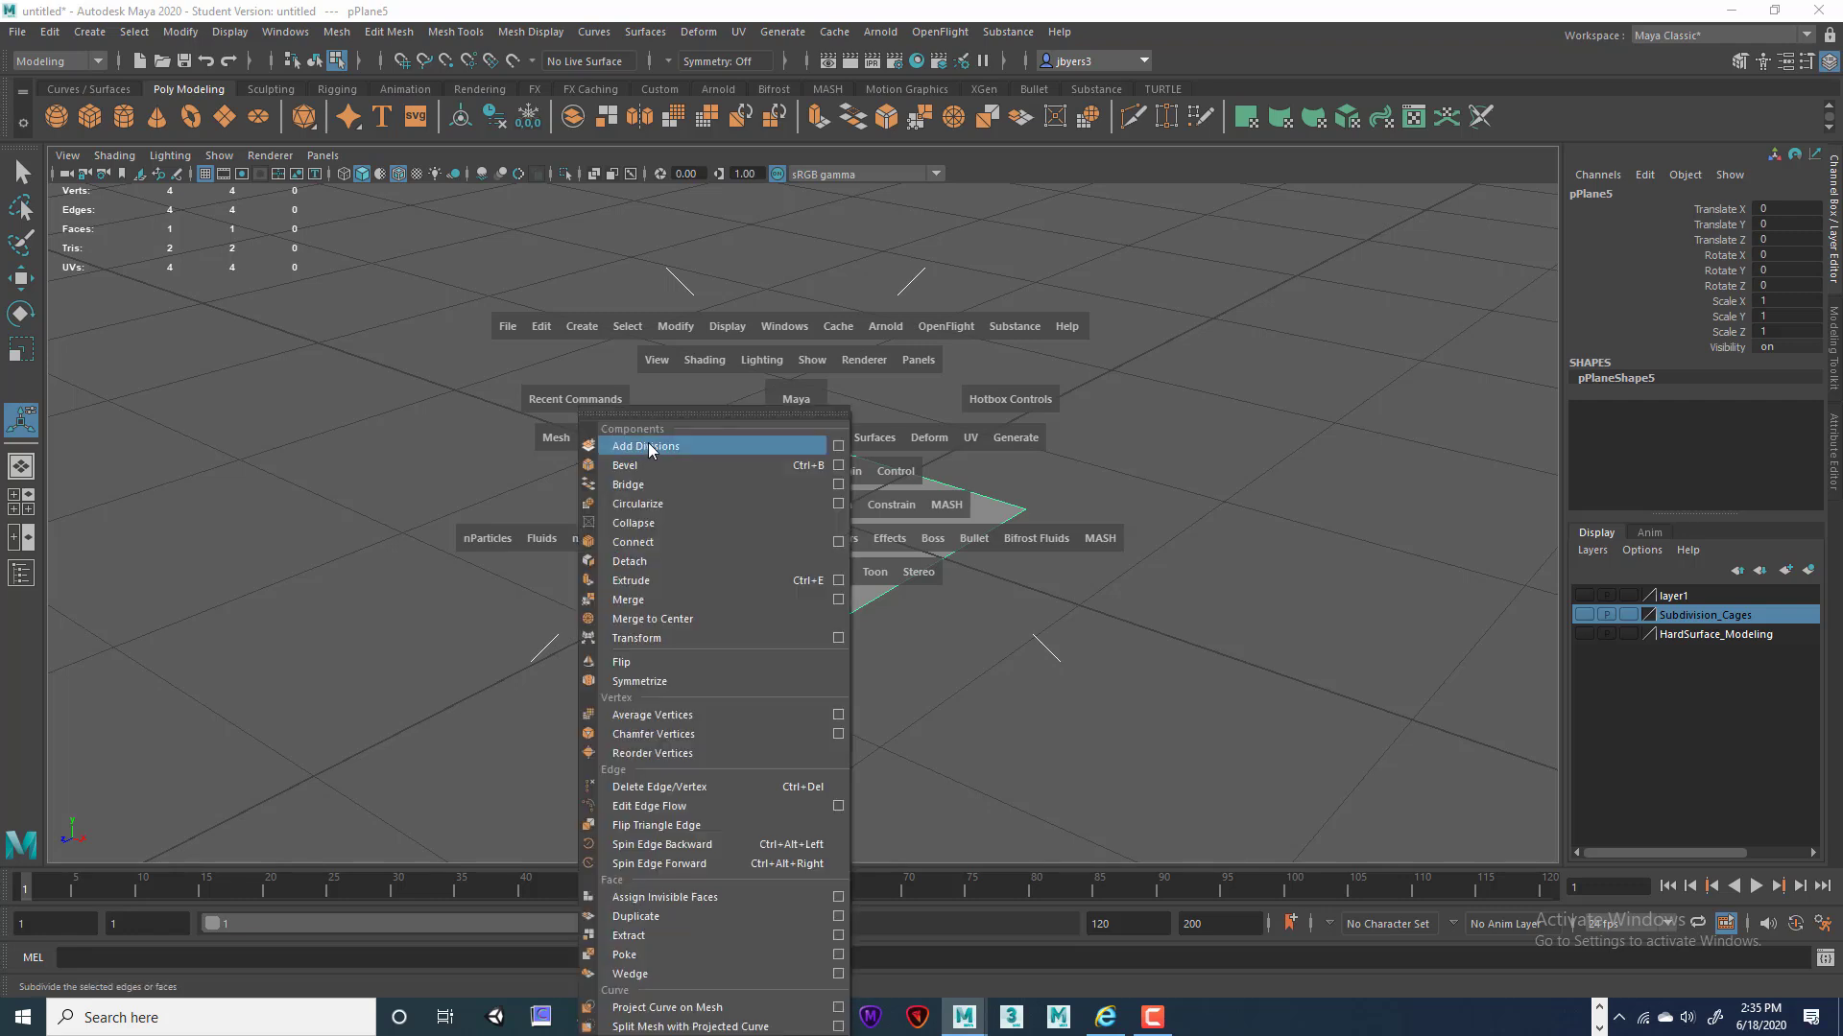
click(837, 447)
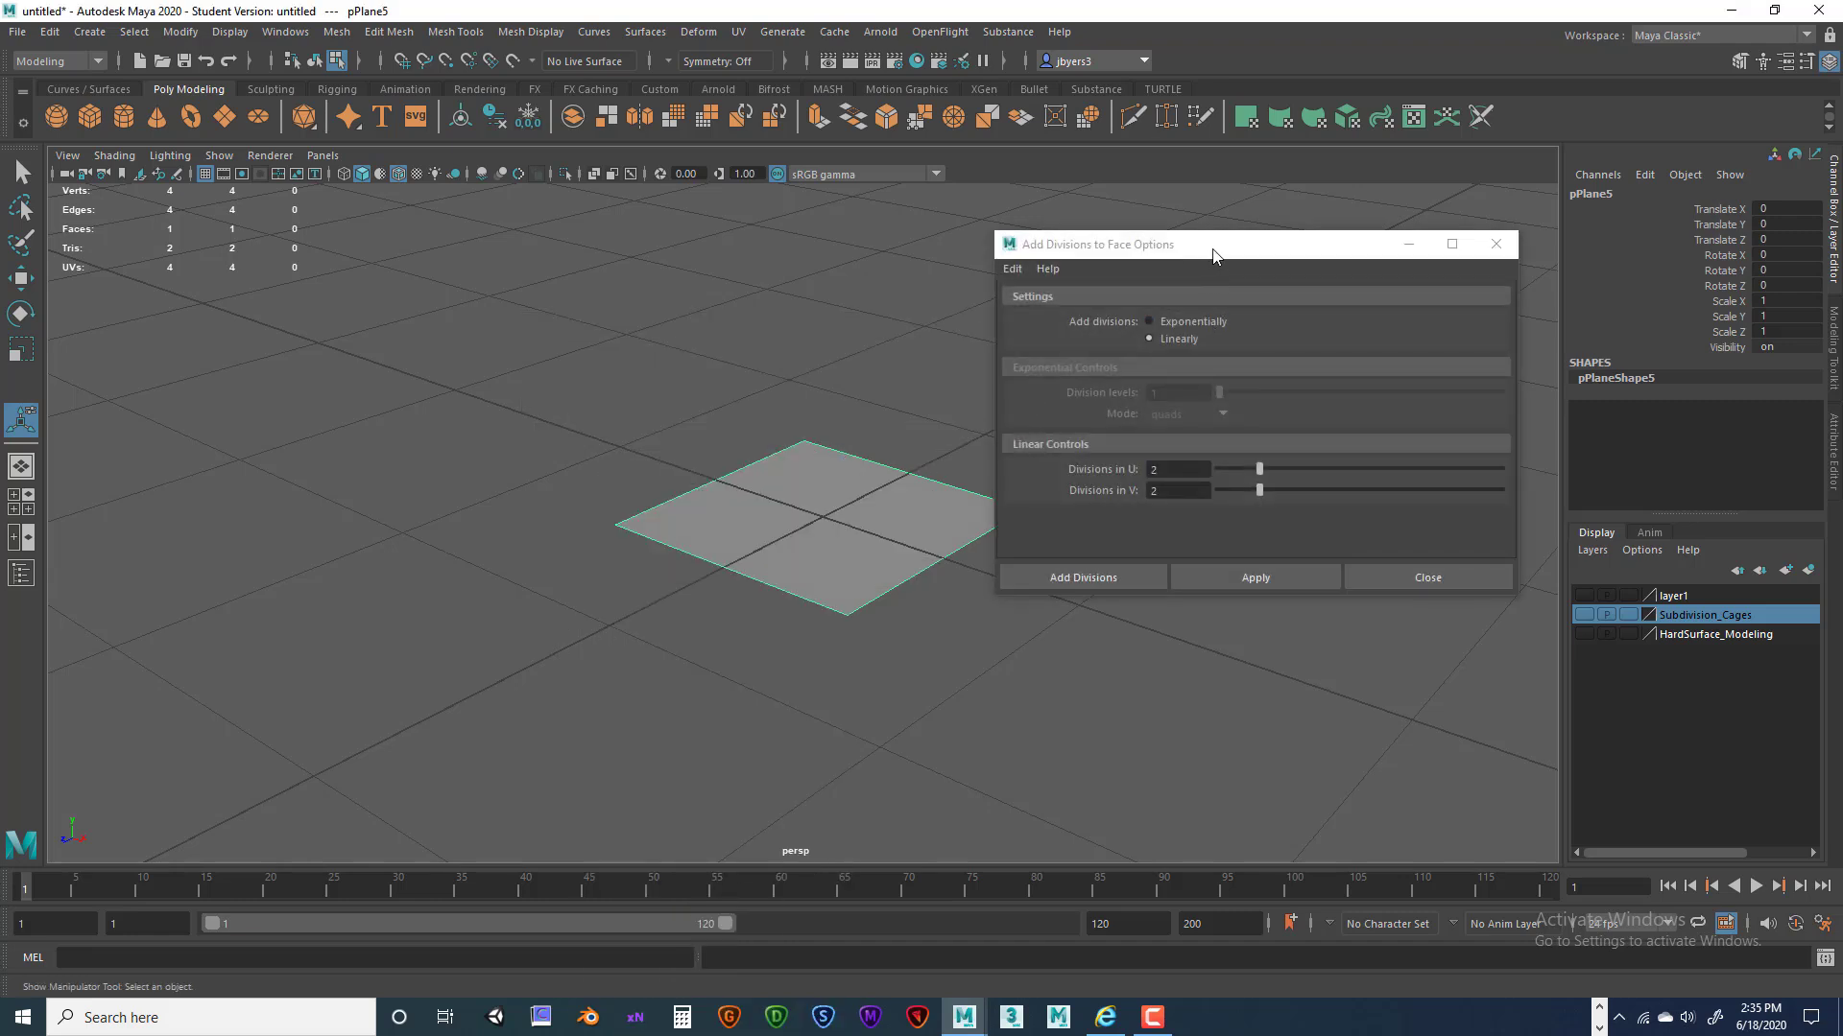
drag(1211, 255, 1255, 251)
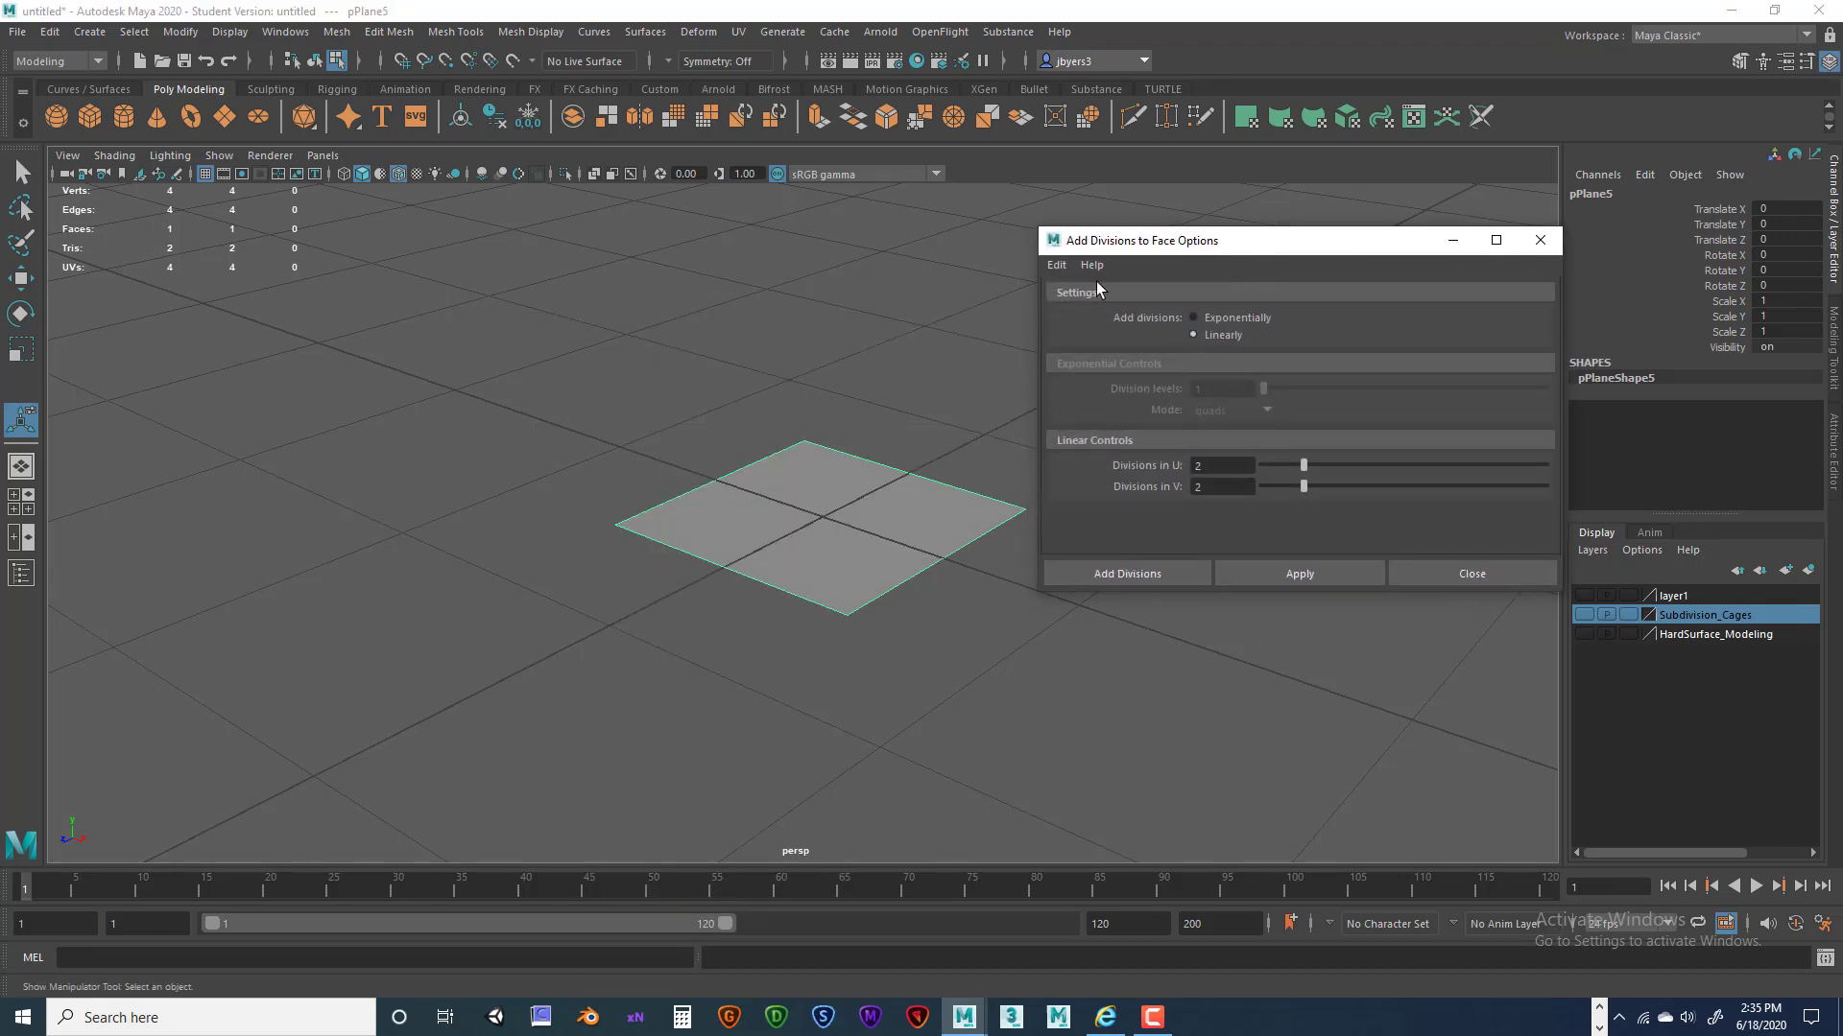
click(1056, 265)
click(1084, 305)
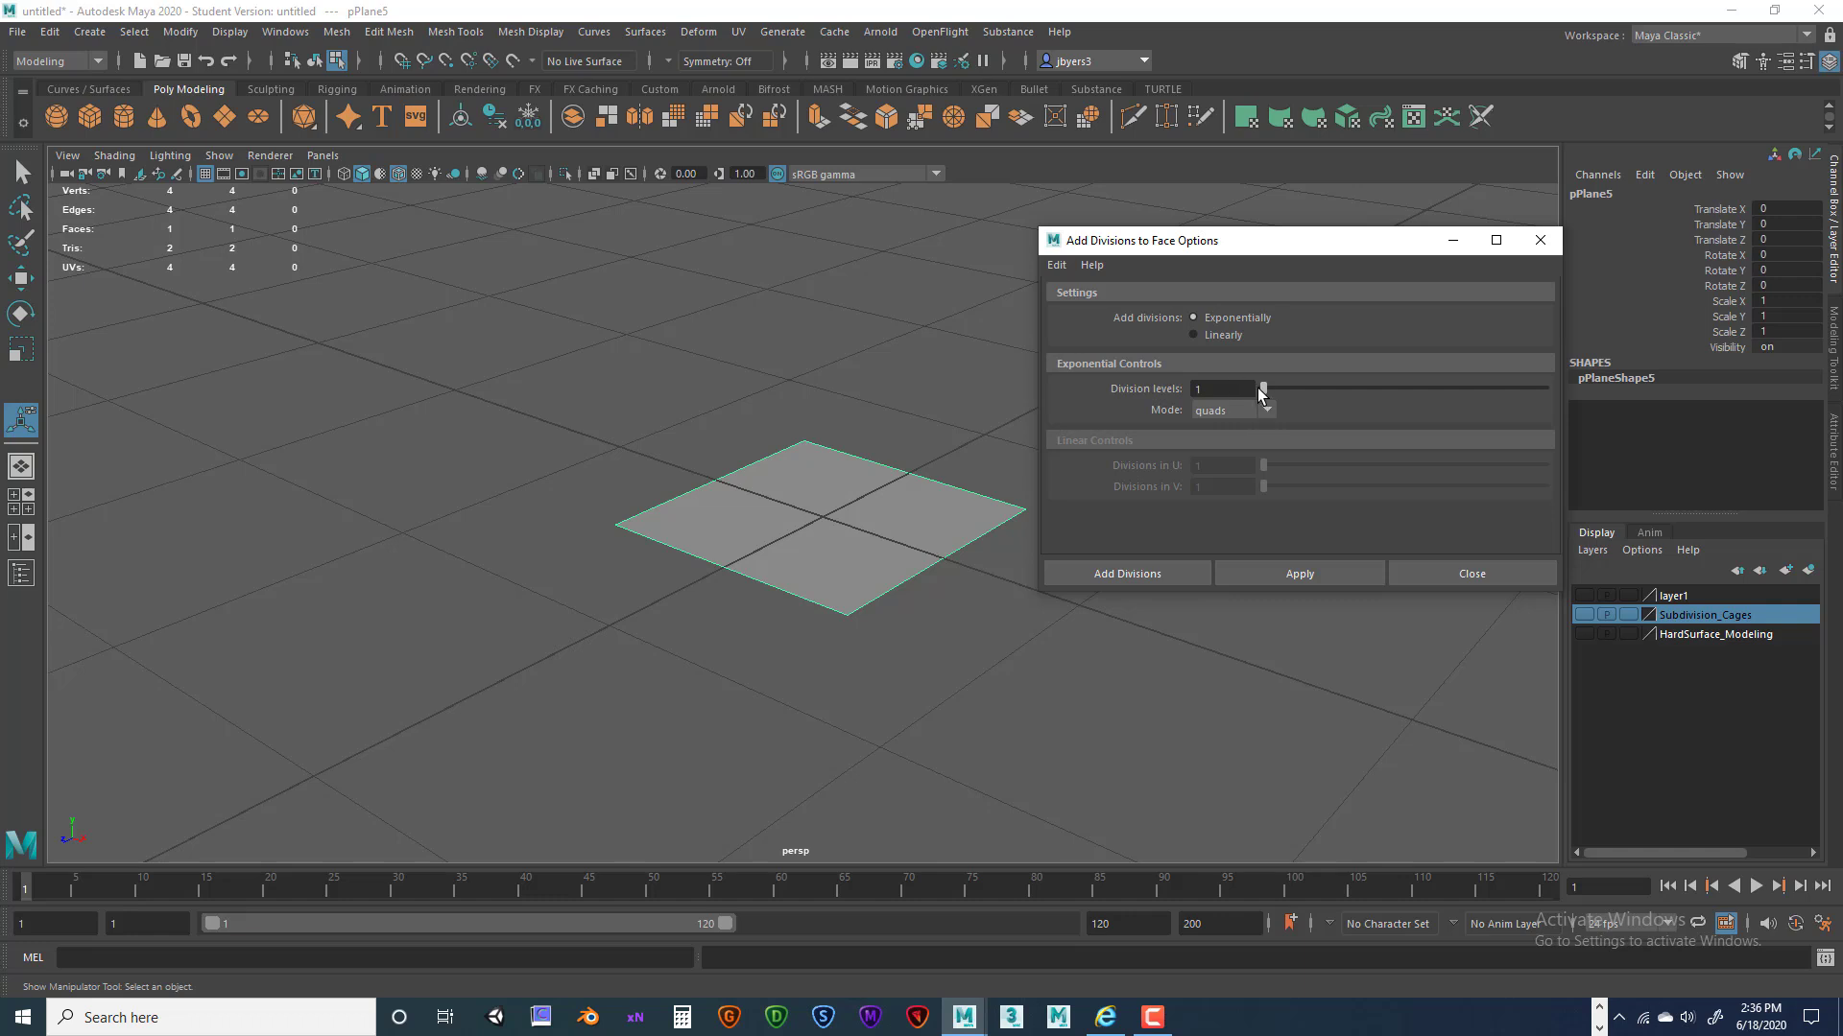
click(1186, 389)
Apply quad Add Divisions to the plane and raise its divisions to 2.
click(1261, 410)
click(1346, 408)
click(1116, 572)
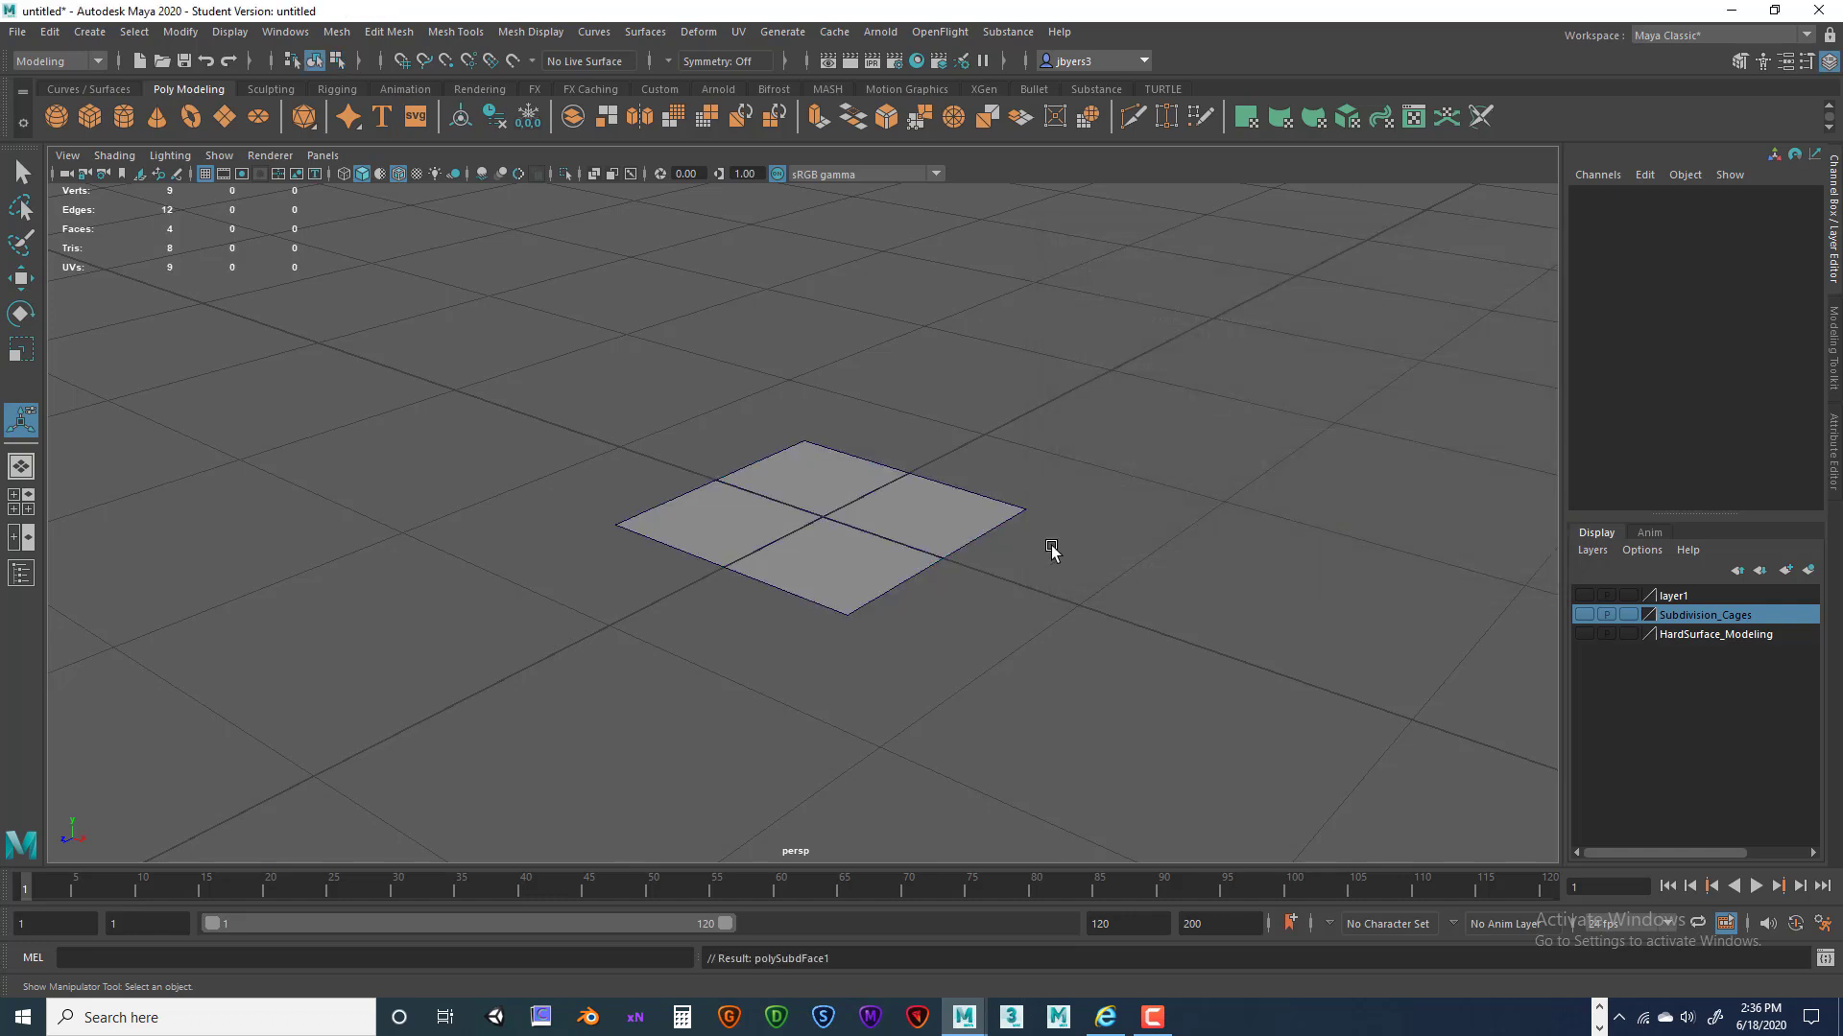
click(979, 536)
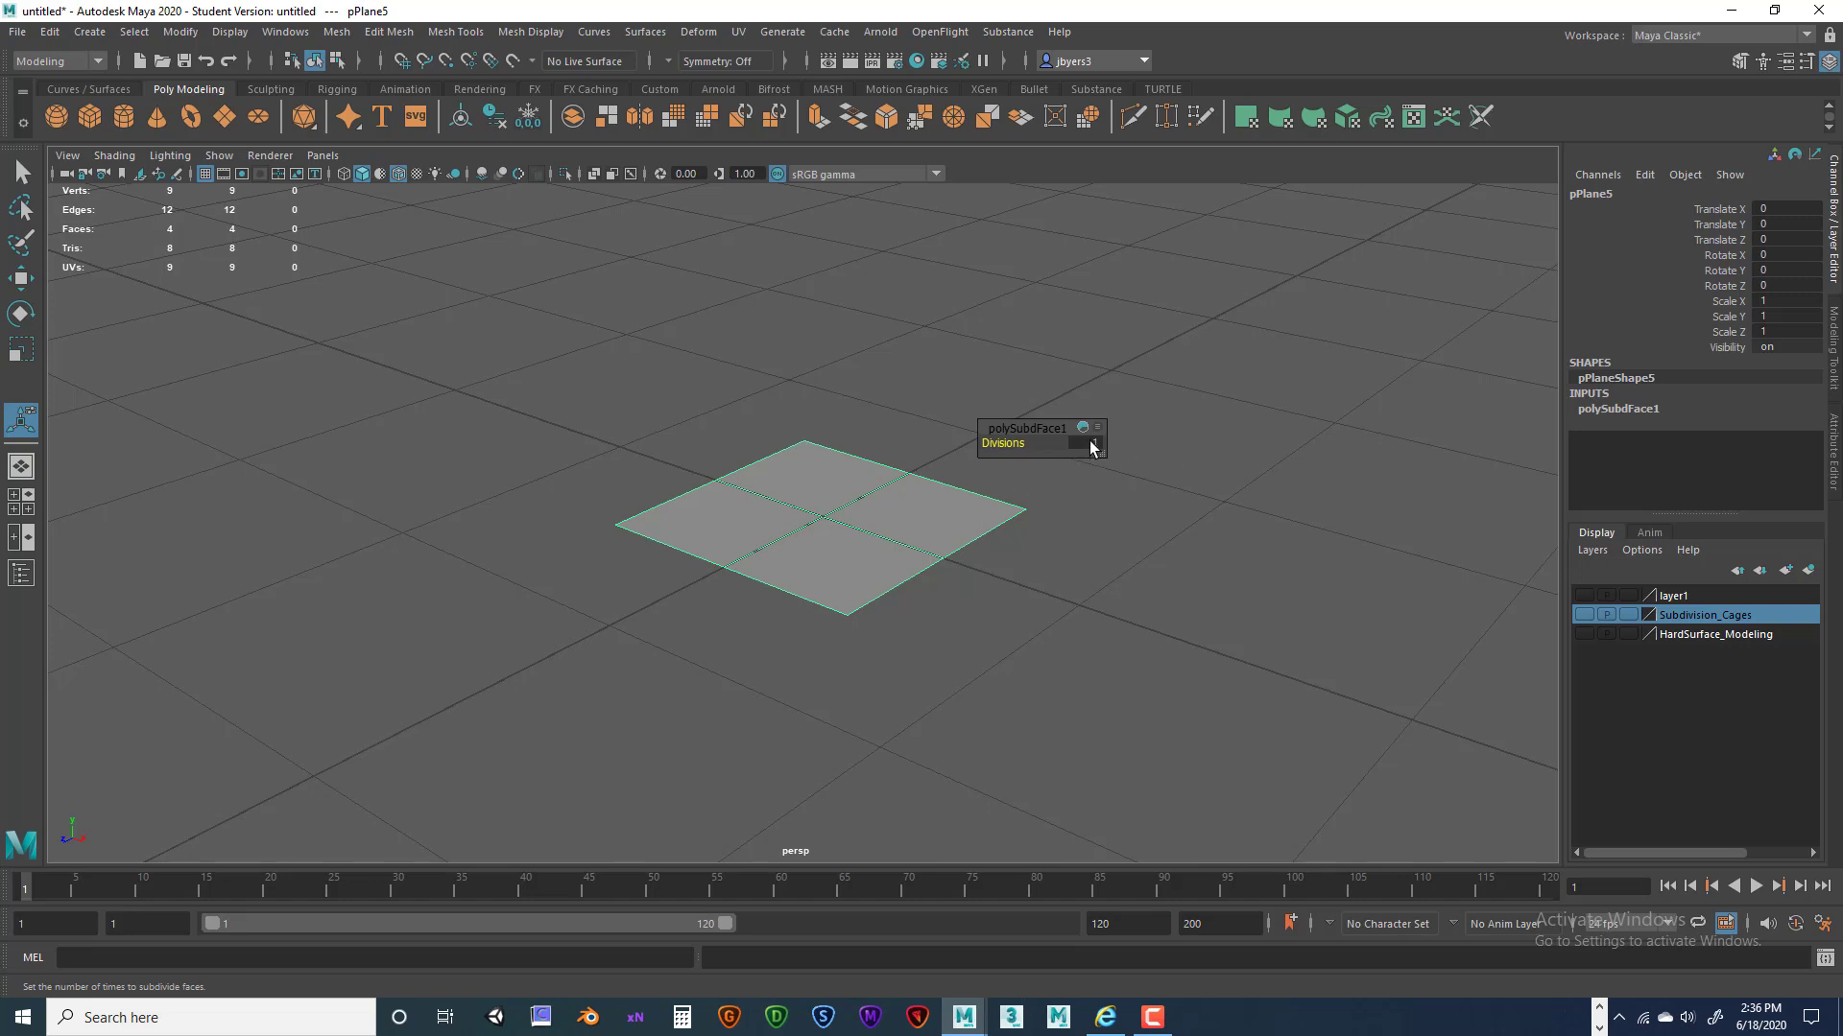
mouse_move(1002, 447)
mouse_down()
mouse_move(1029, 443)
mouse_move(994, 445)
mouse_up()
Raise the plane's polySubdFace1 divisions to 3, then return them to 0.
drag(1007, 446, 1028, 447)
drag(1008, 448, 954, 444)
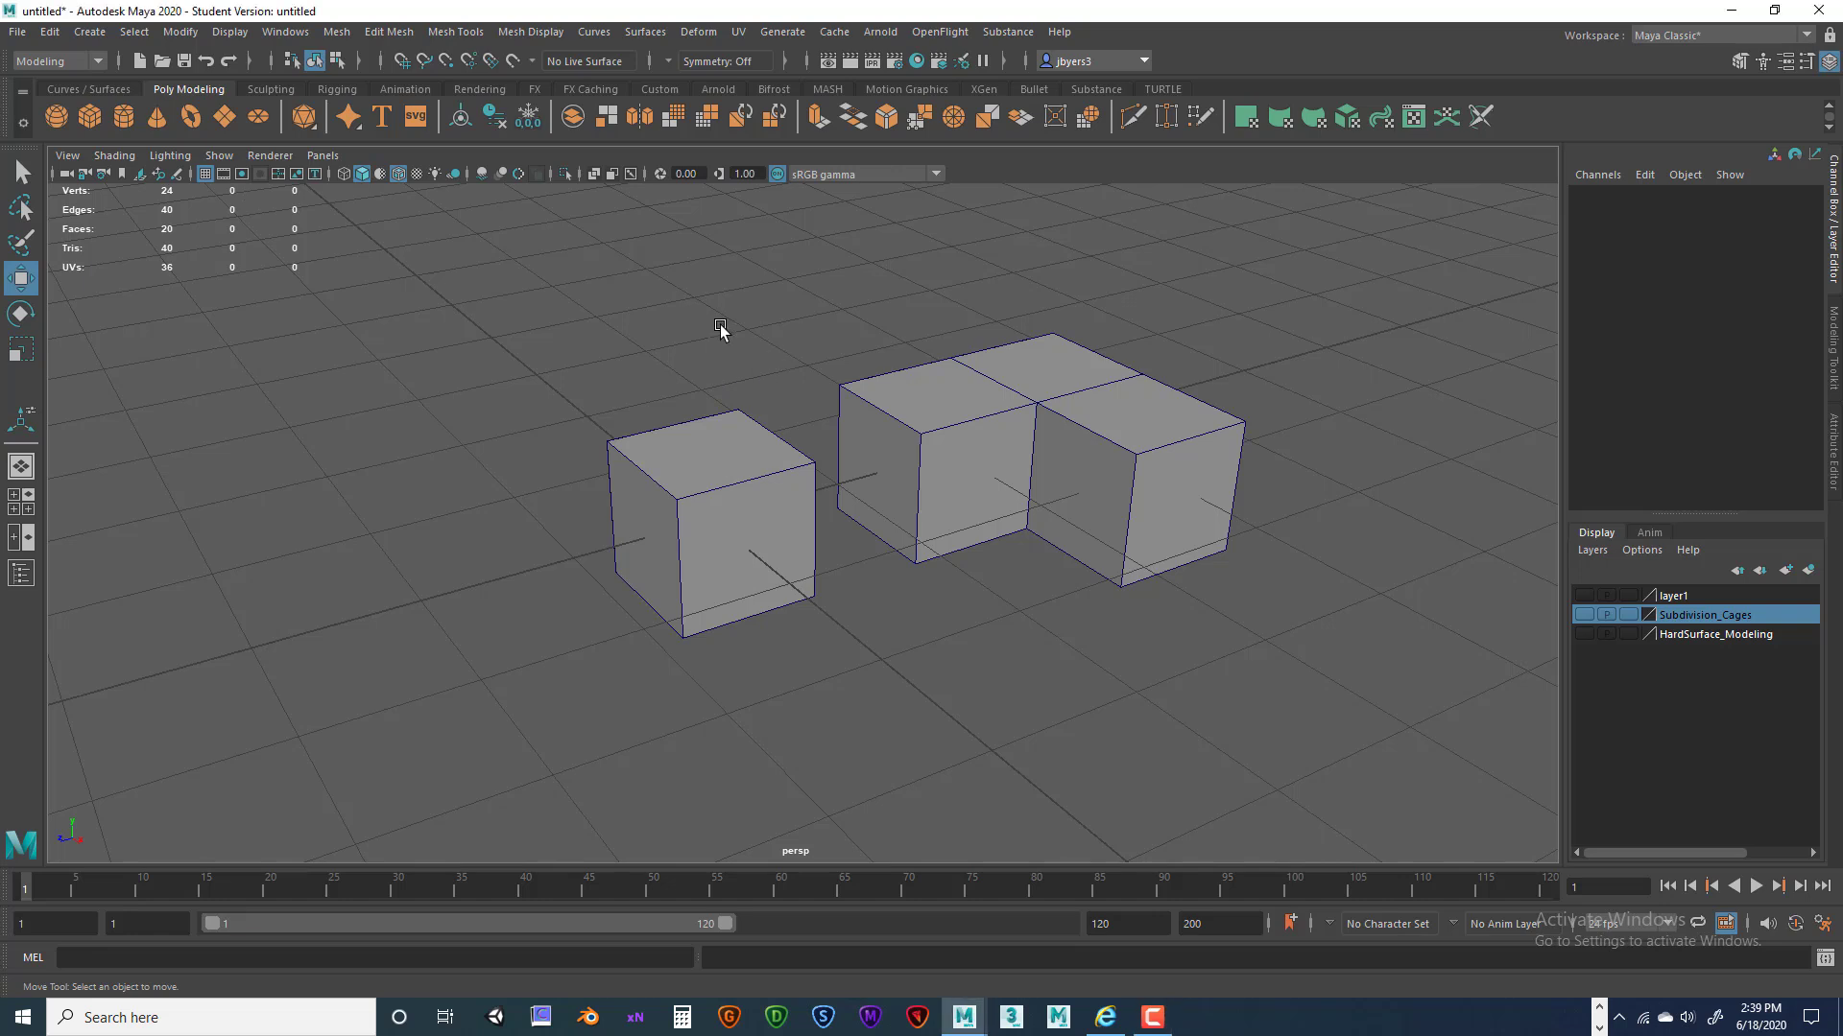
Select all edges of the small cube in edge mode.
click(920, 405)
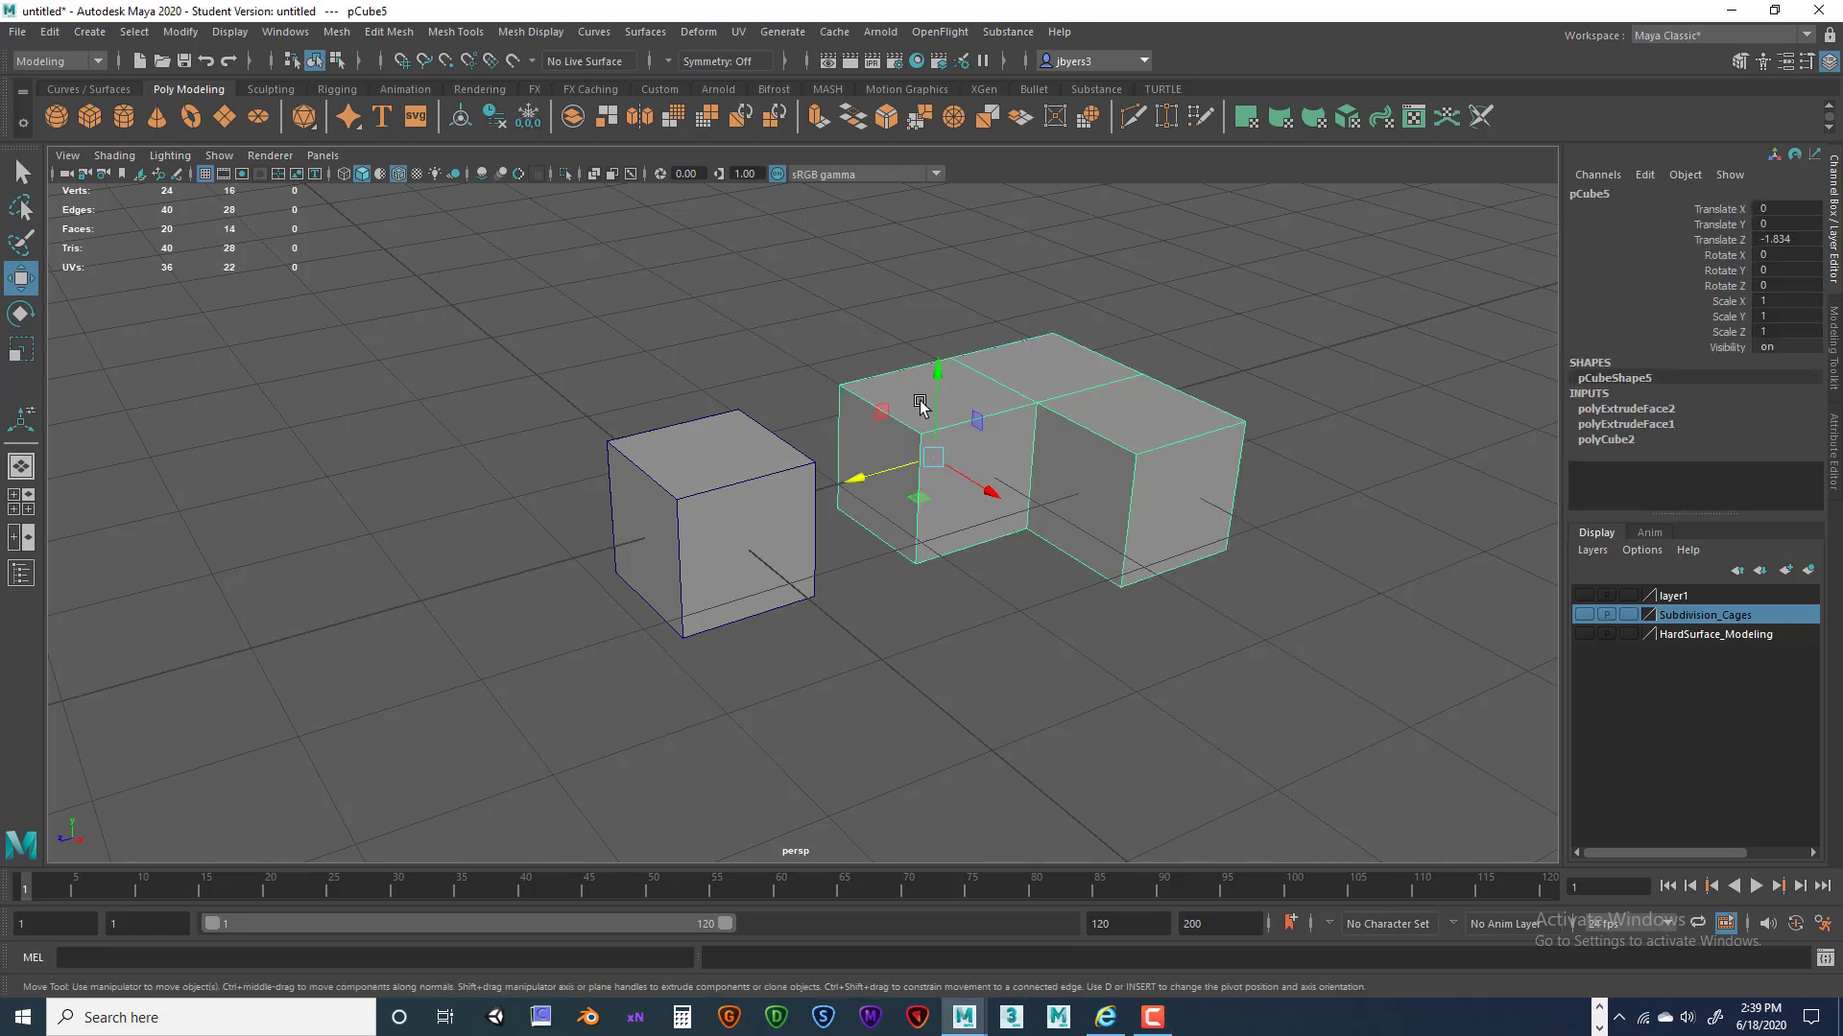
click(724, 428)
key(space)
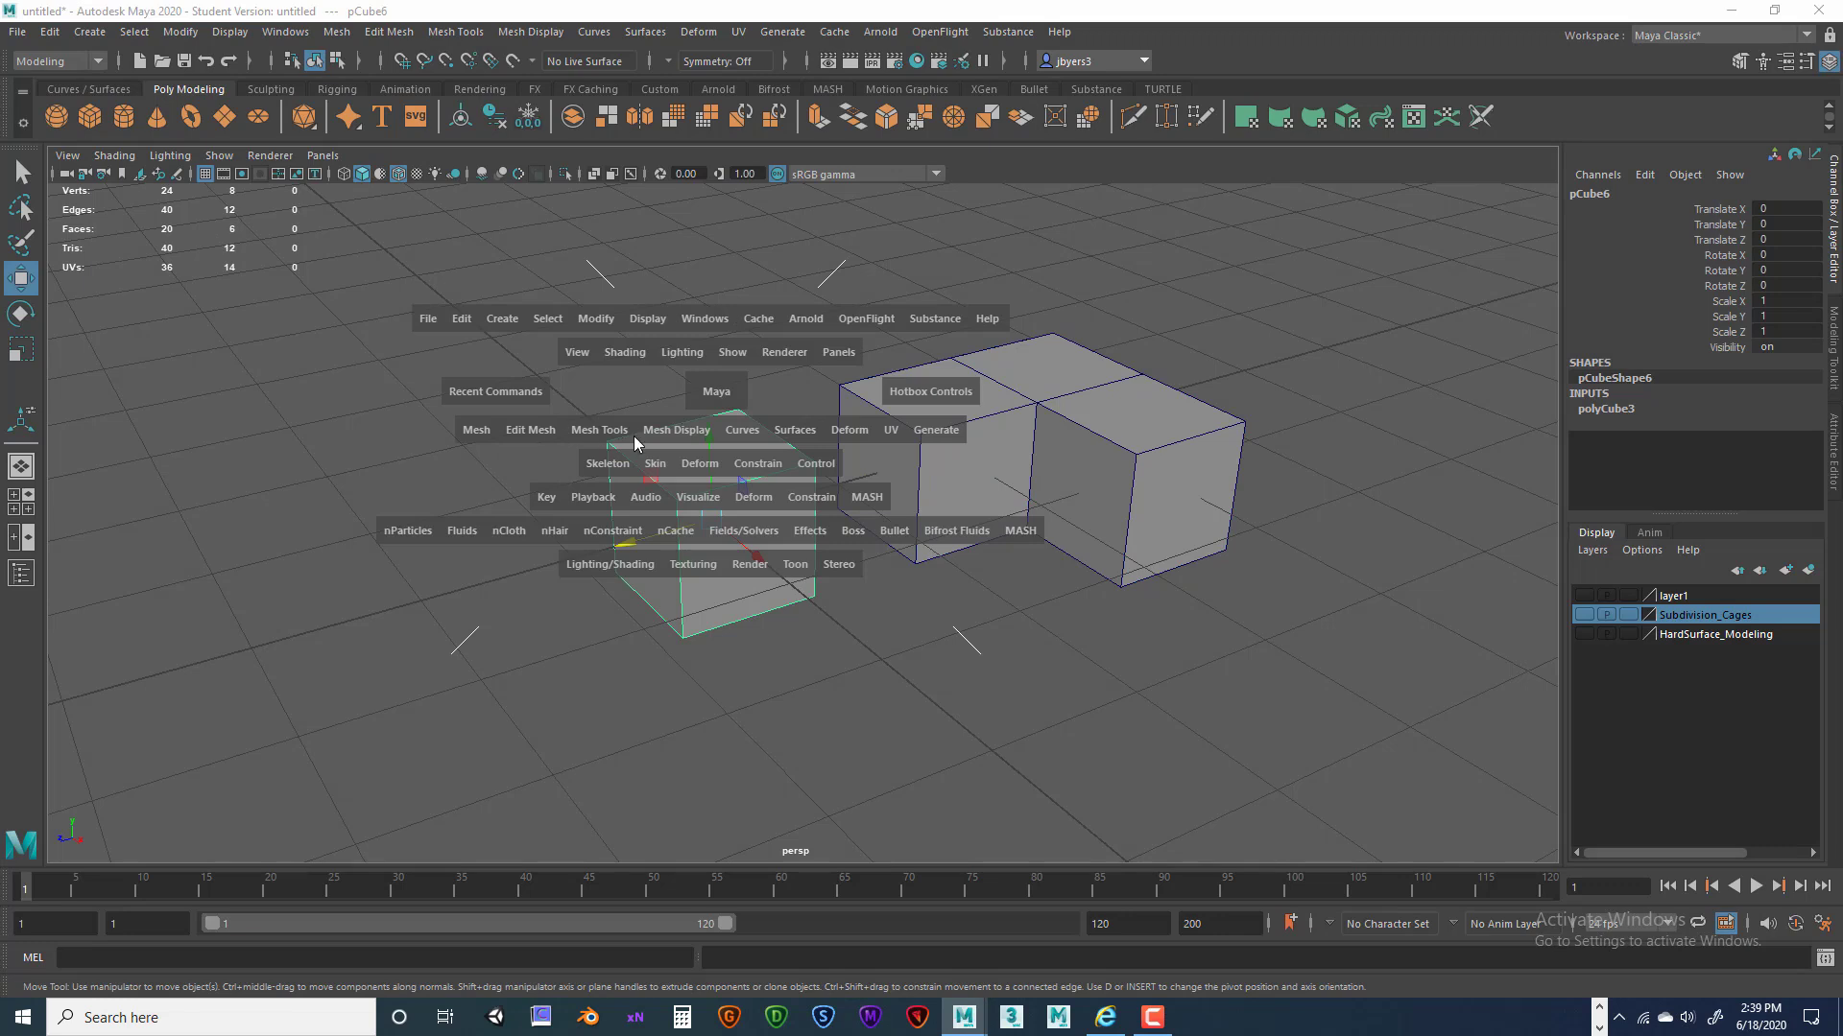
click(524, 430)
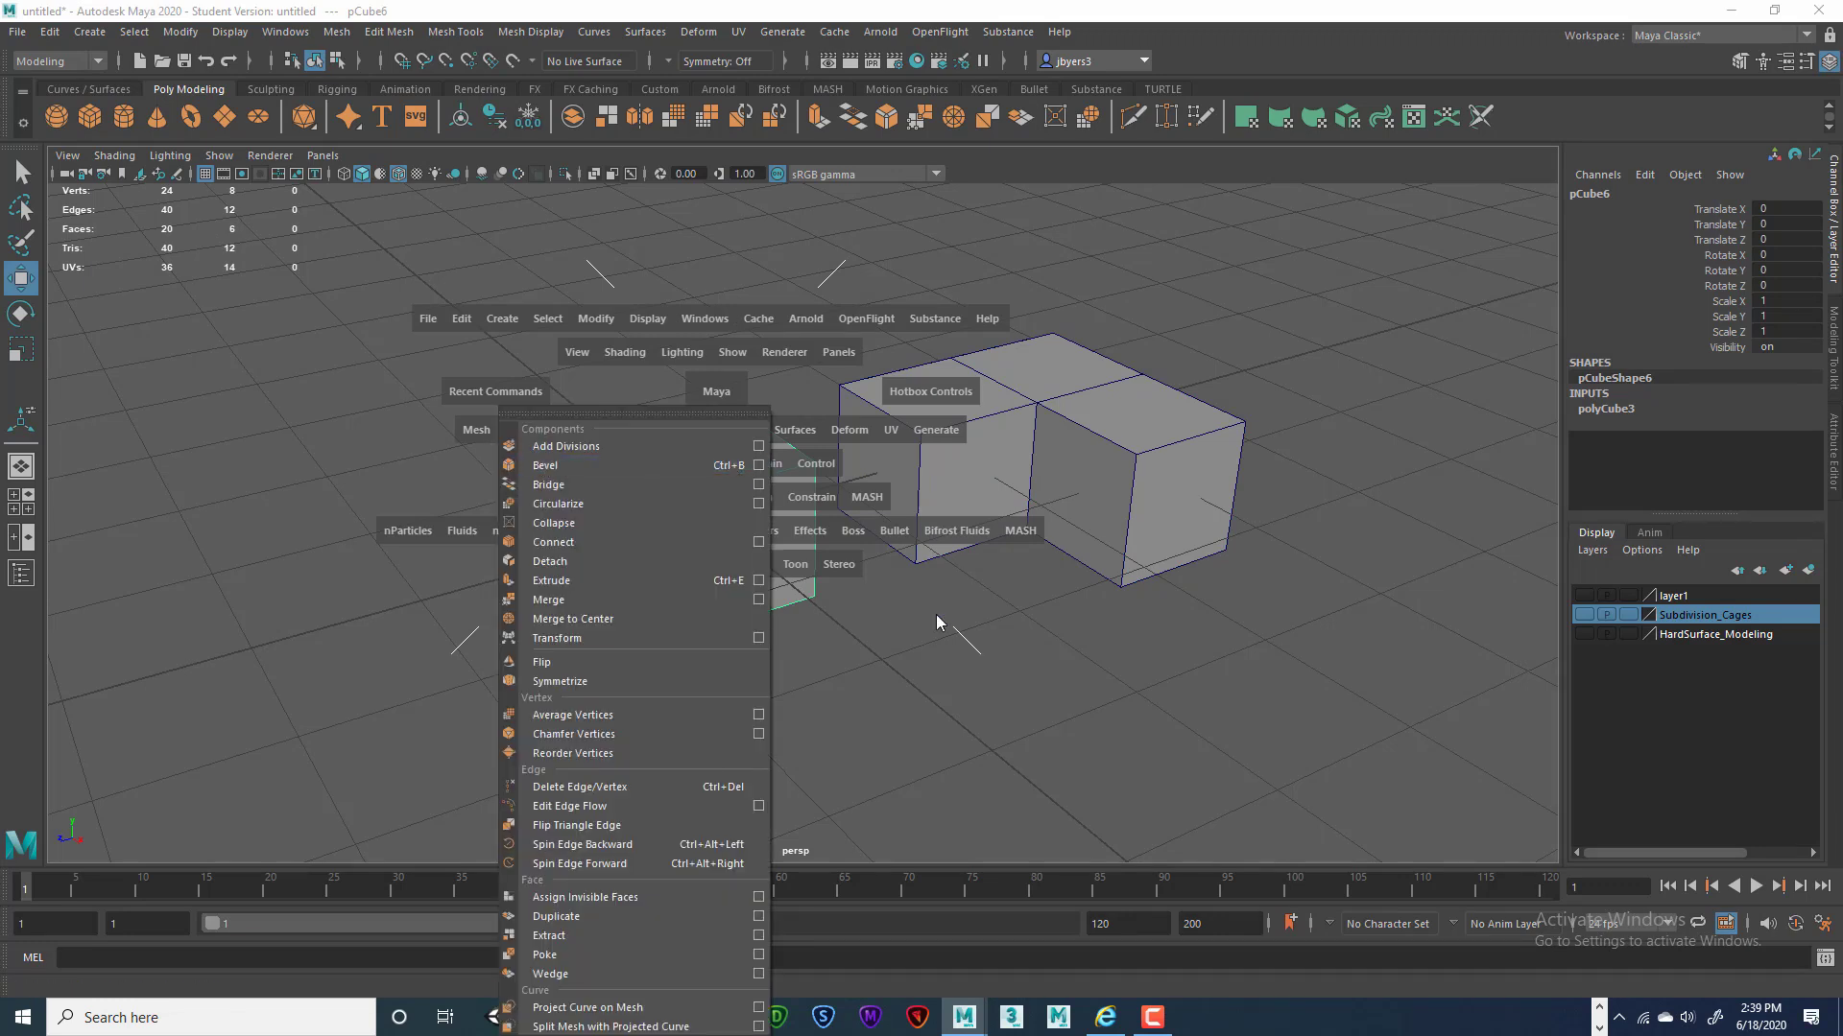
right_drag(765, 471, 768, 428)
drag(545, 380, 802, 589)
Bevel the selected edges with default settings: fraction 0.5, one segment.
key(space)
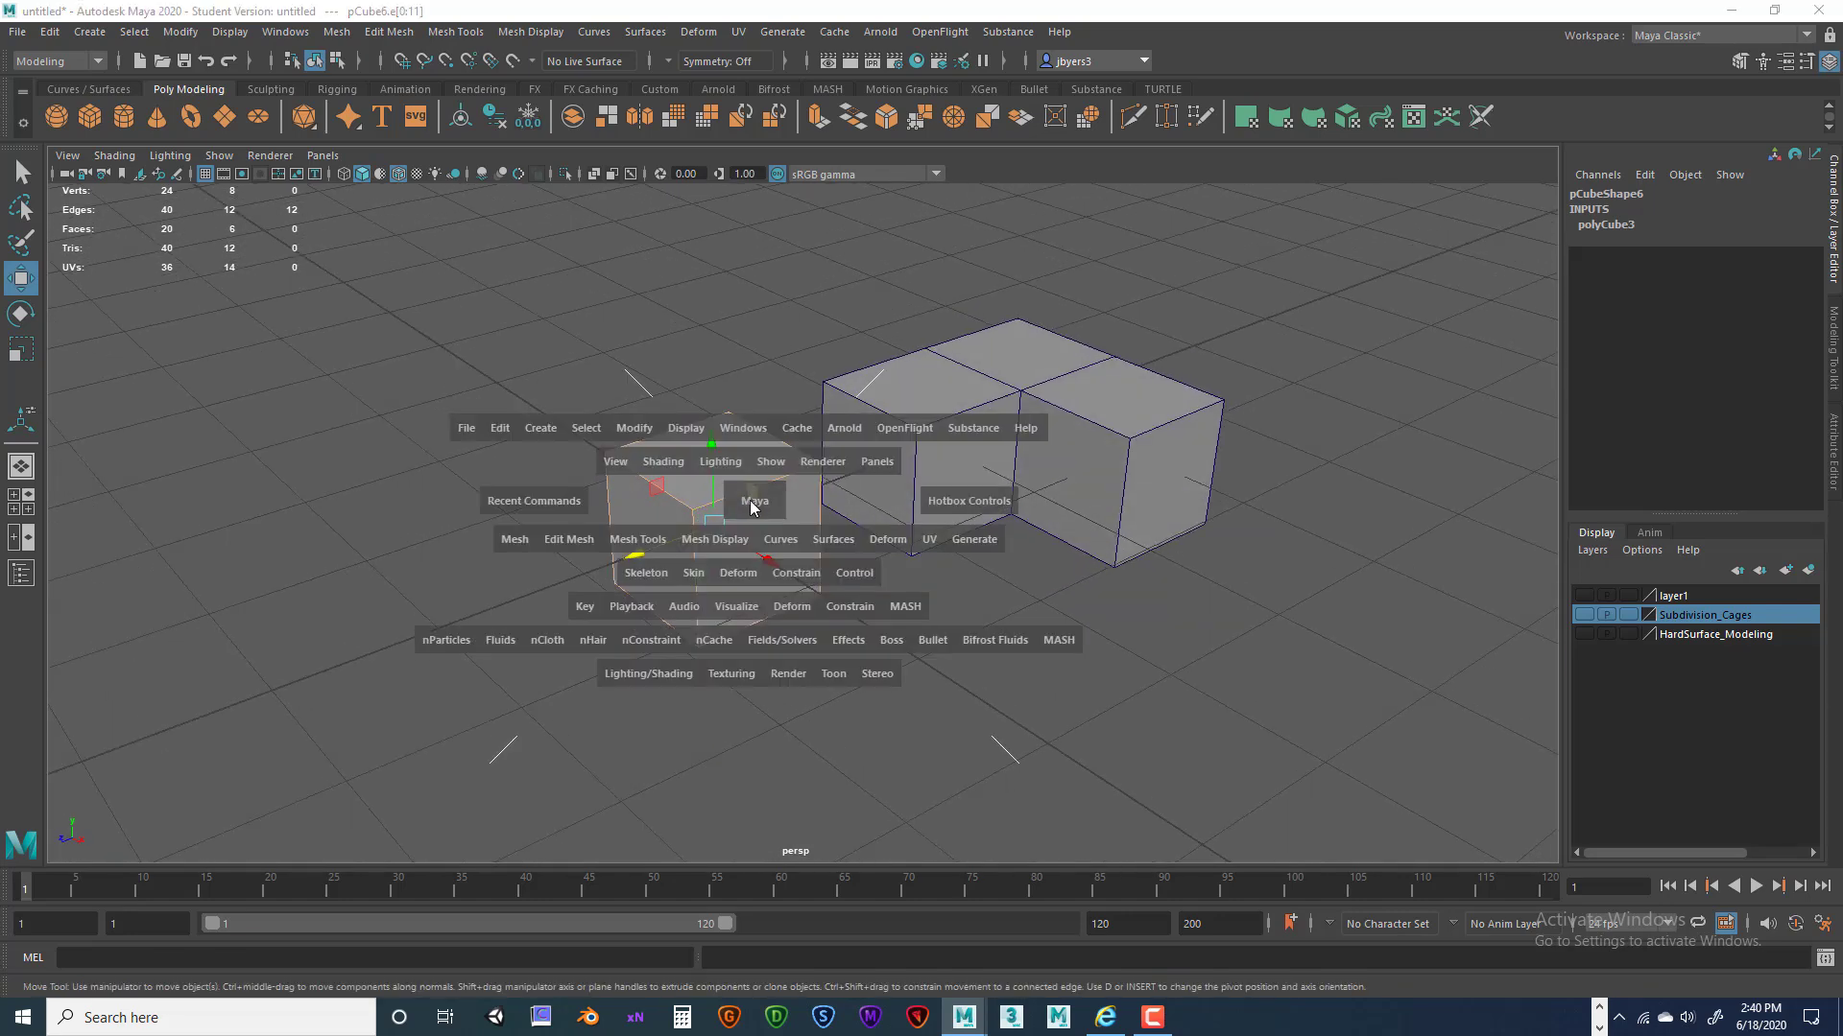
click(574, 541)
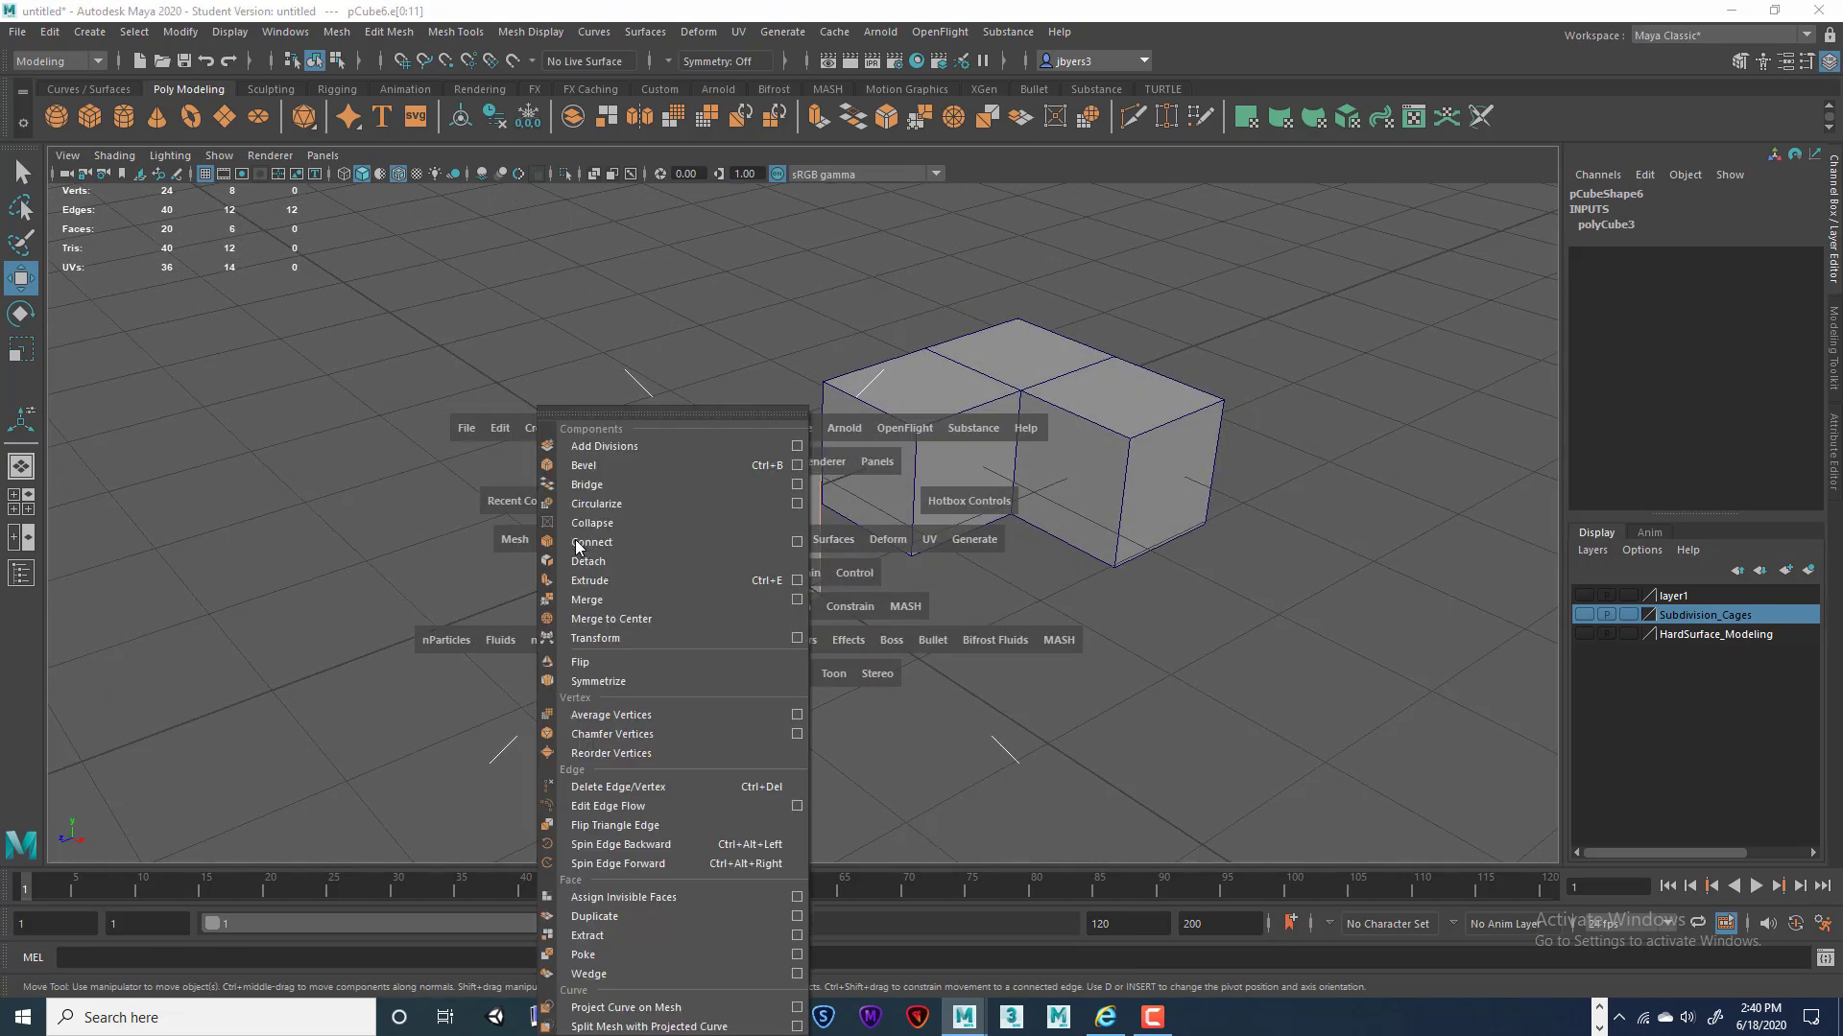
click(797, 466)
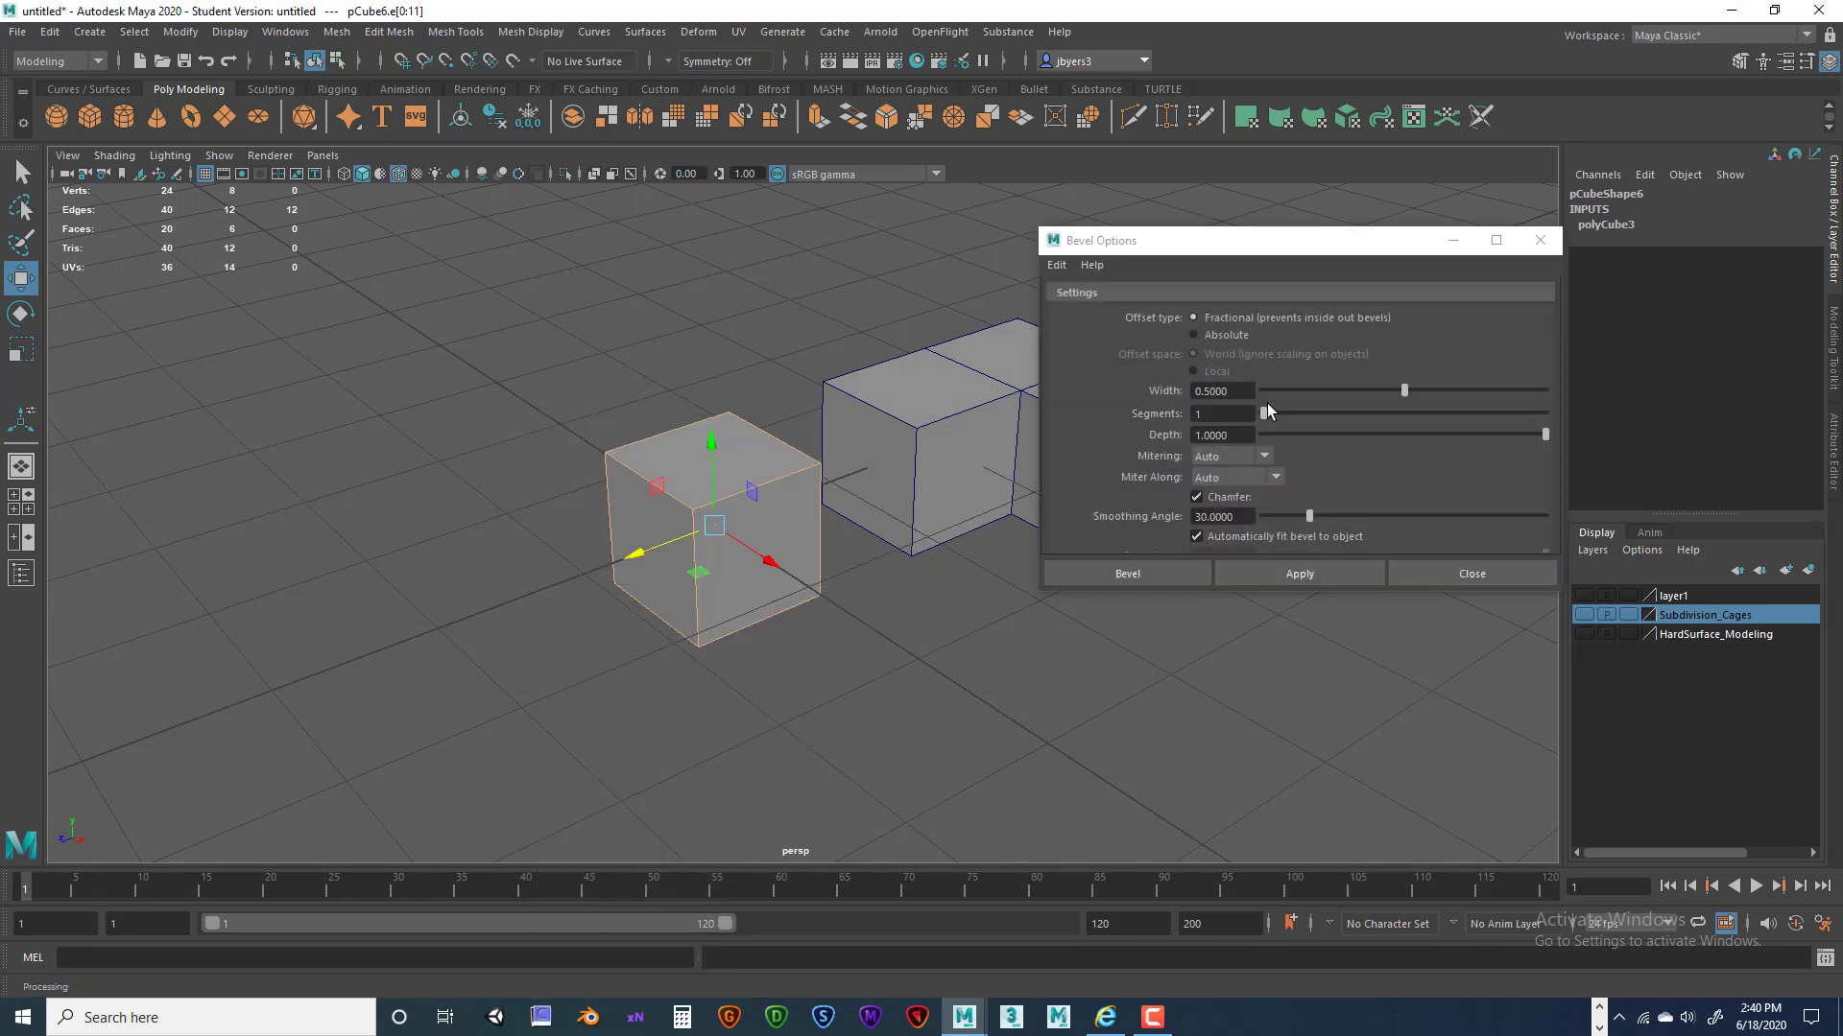
drag(1248, 242, 1208, 217)
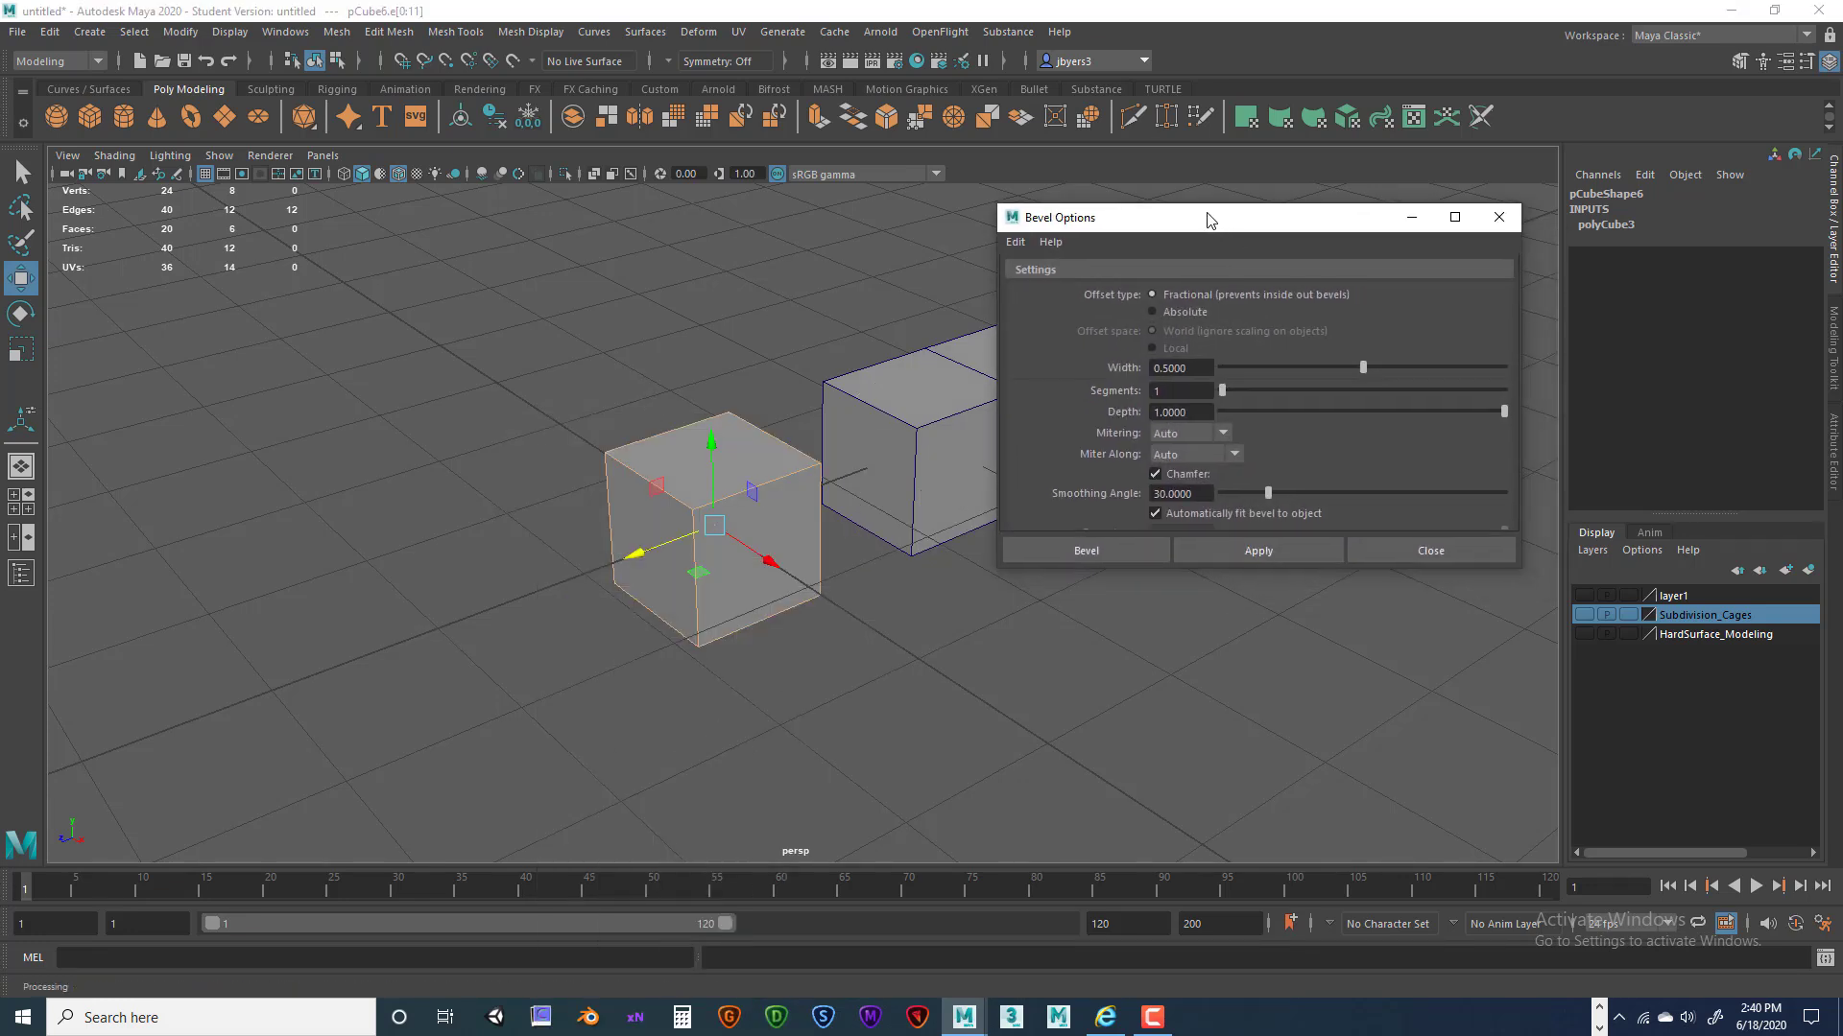
click(1022, 242)
click(1104, 341)
click(1104, 550)
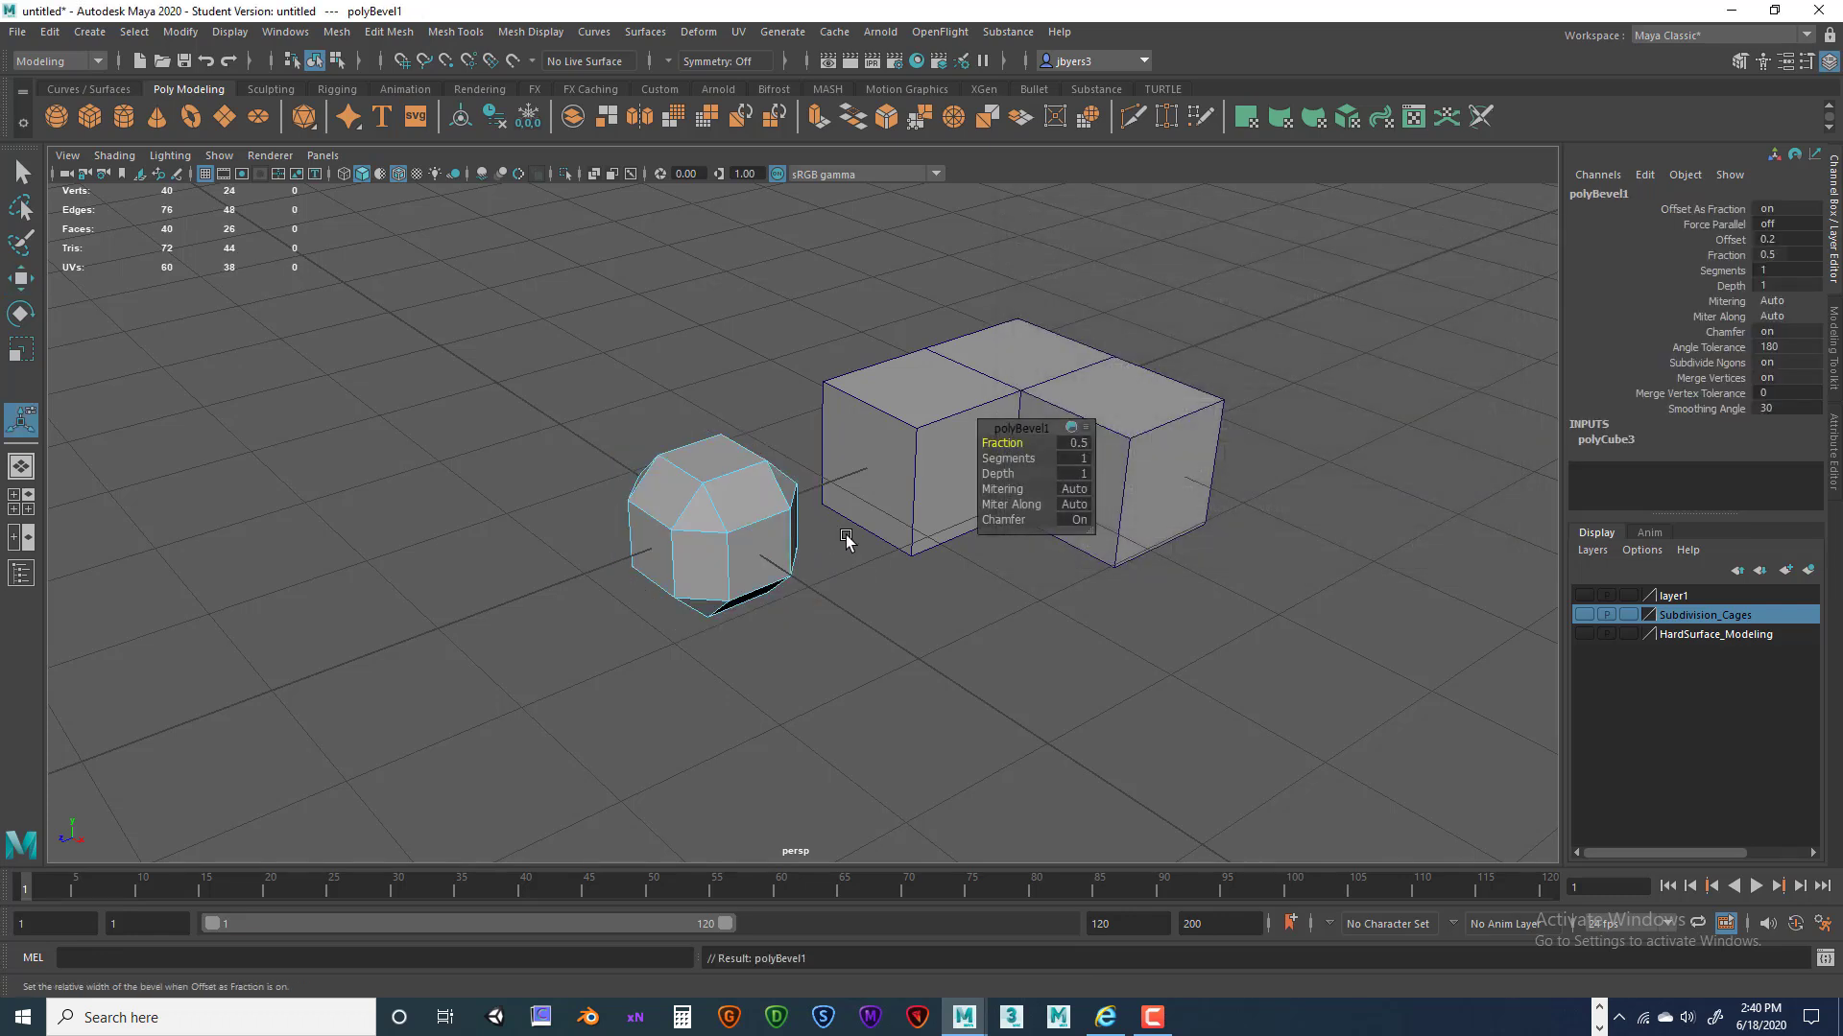
Zoom in on the cubes and try different bevel Fractions, ending at 0.2.
drag(1029, 428, 1004, 556)
alt+drag(795, 540, 951, 522)
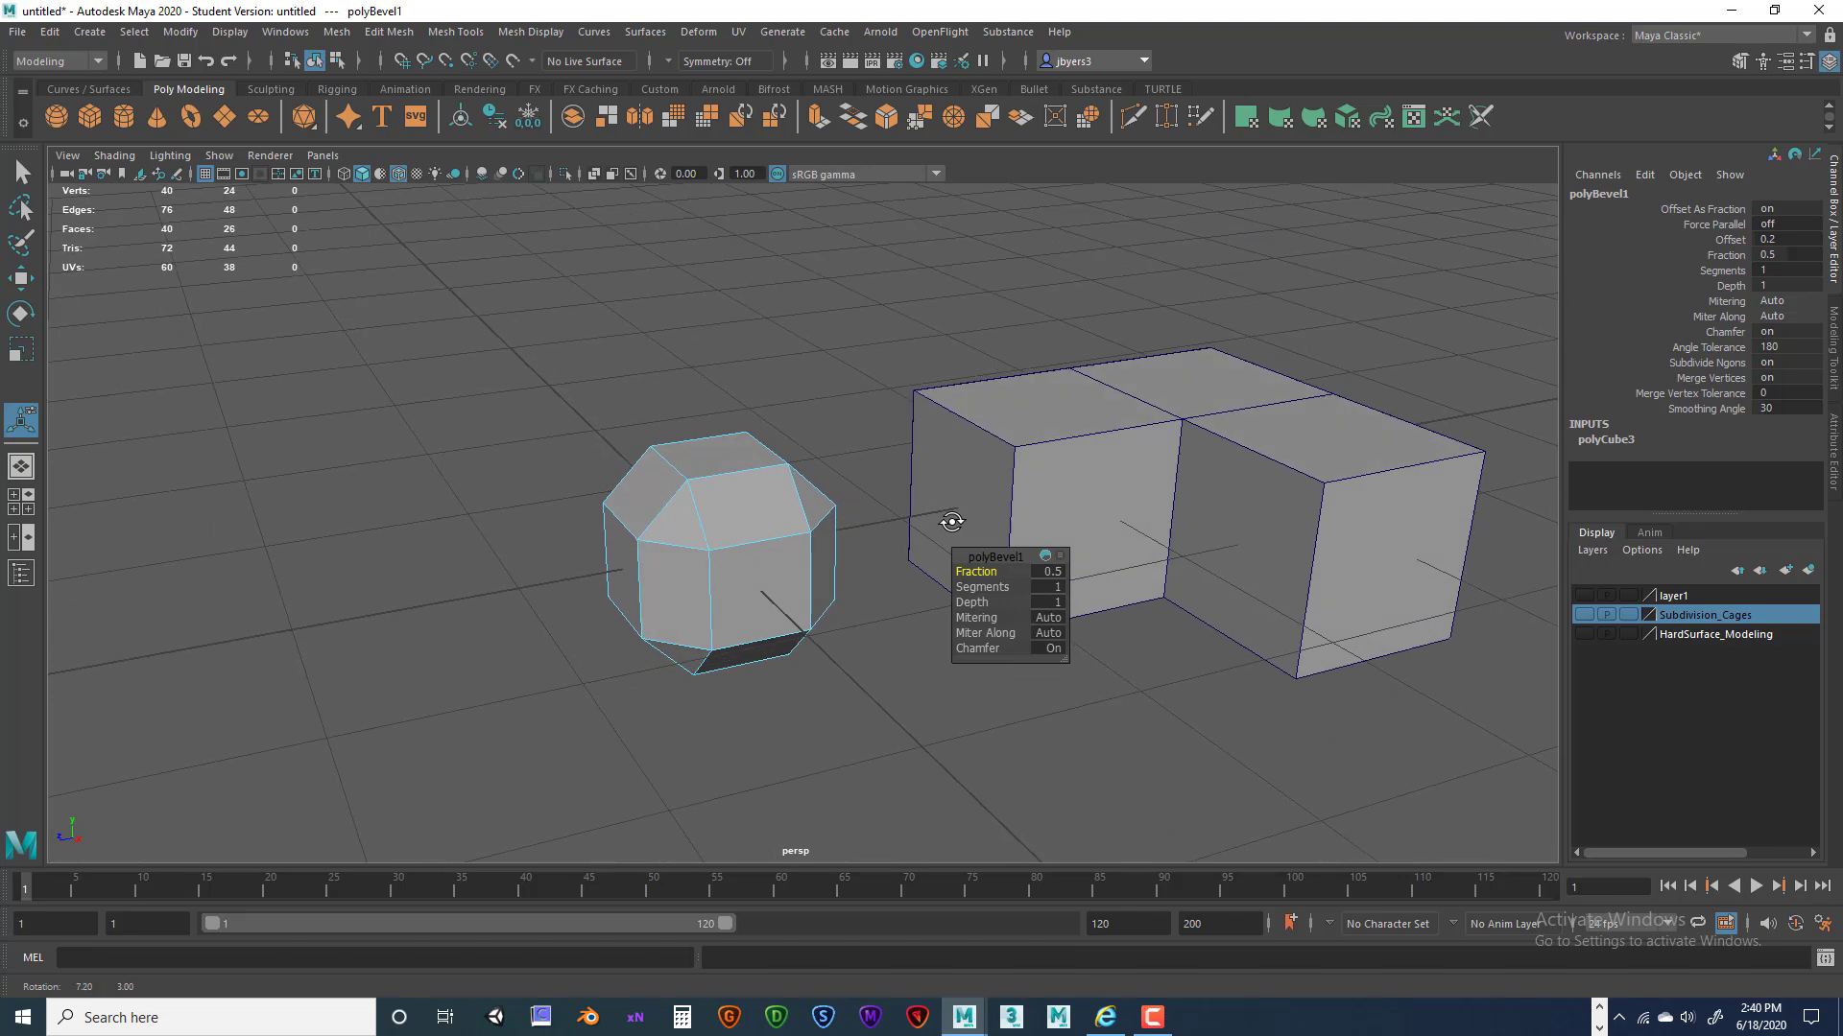
alt+middle_drag(921, 501, 967, 519)
alt+drag(888, 511, 921, 514)
alt+right_drag(922, 514, 962, 522)
alt+middle_drag(881, 501, 894, 519)
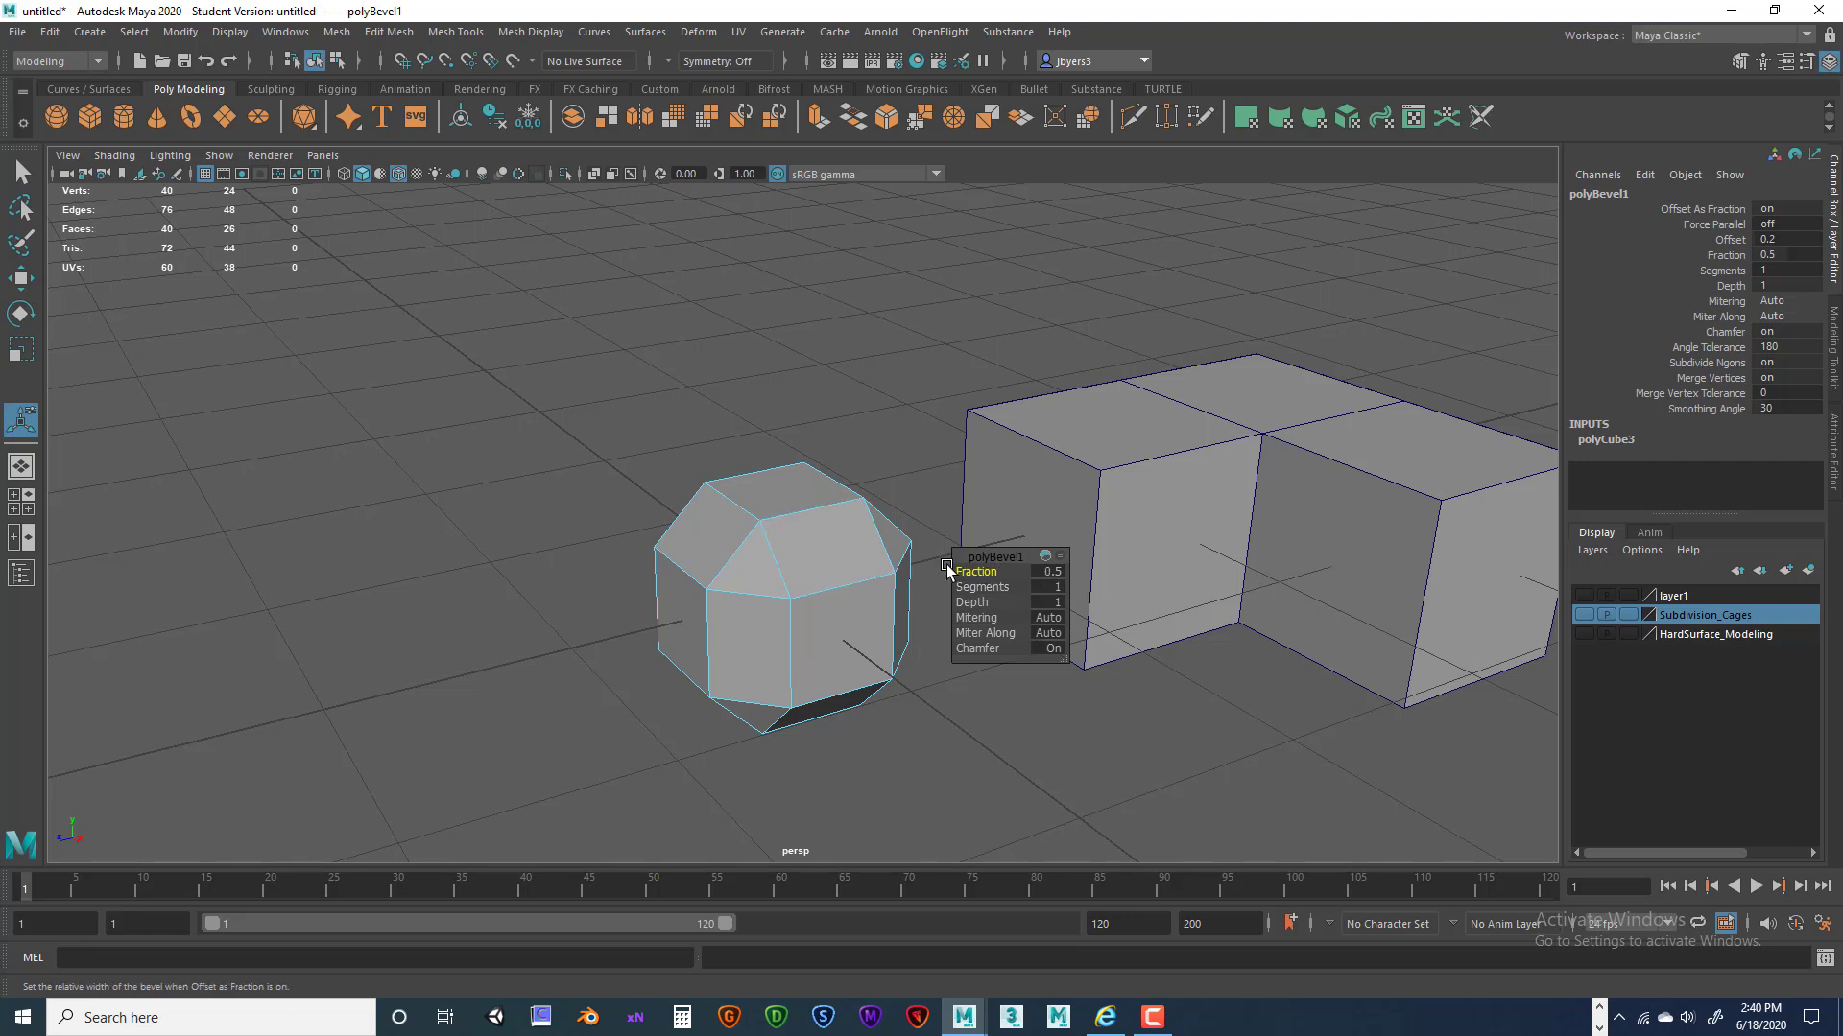
drag(976, 571, 976, 571)
drag(976, 571, 971, 571)
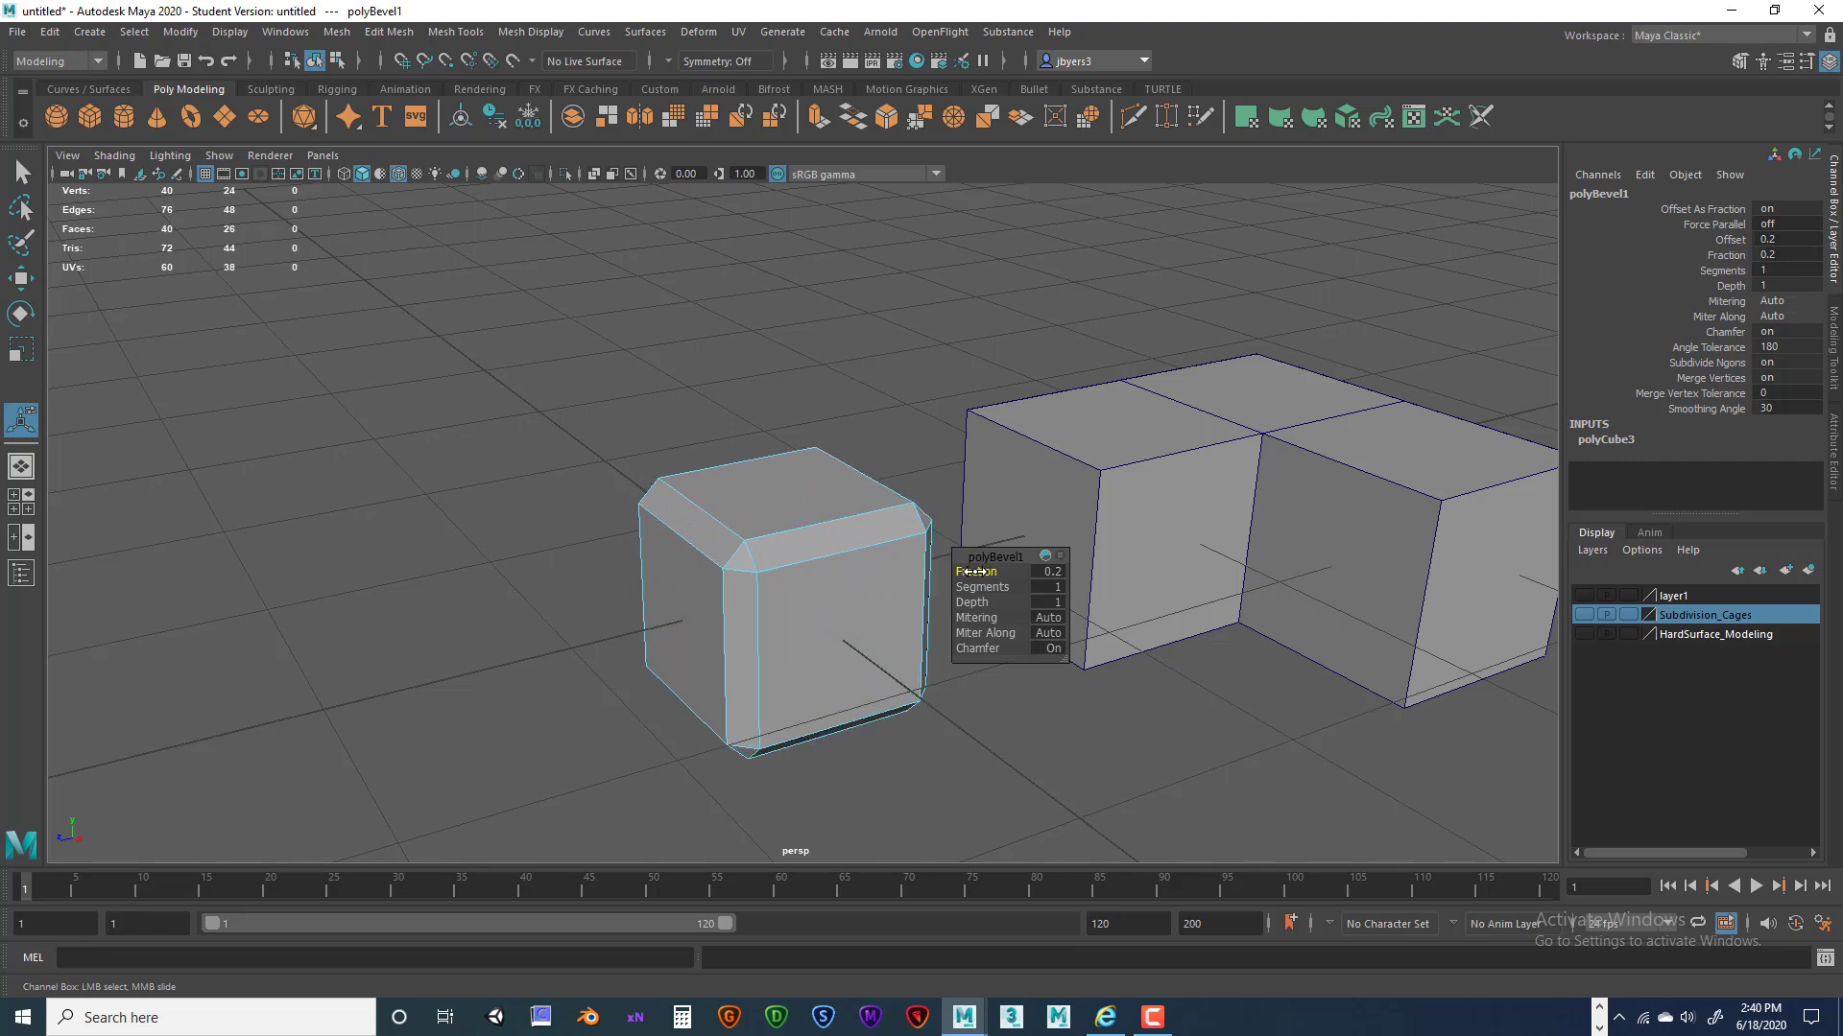
drag(974, 571, 972, 572)
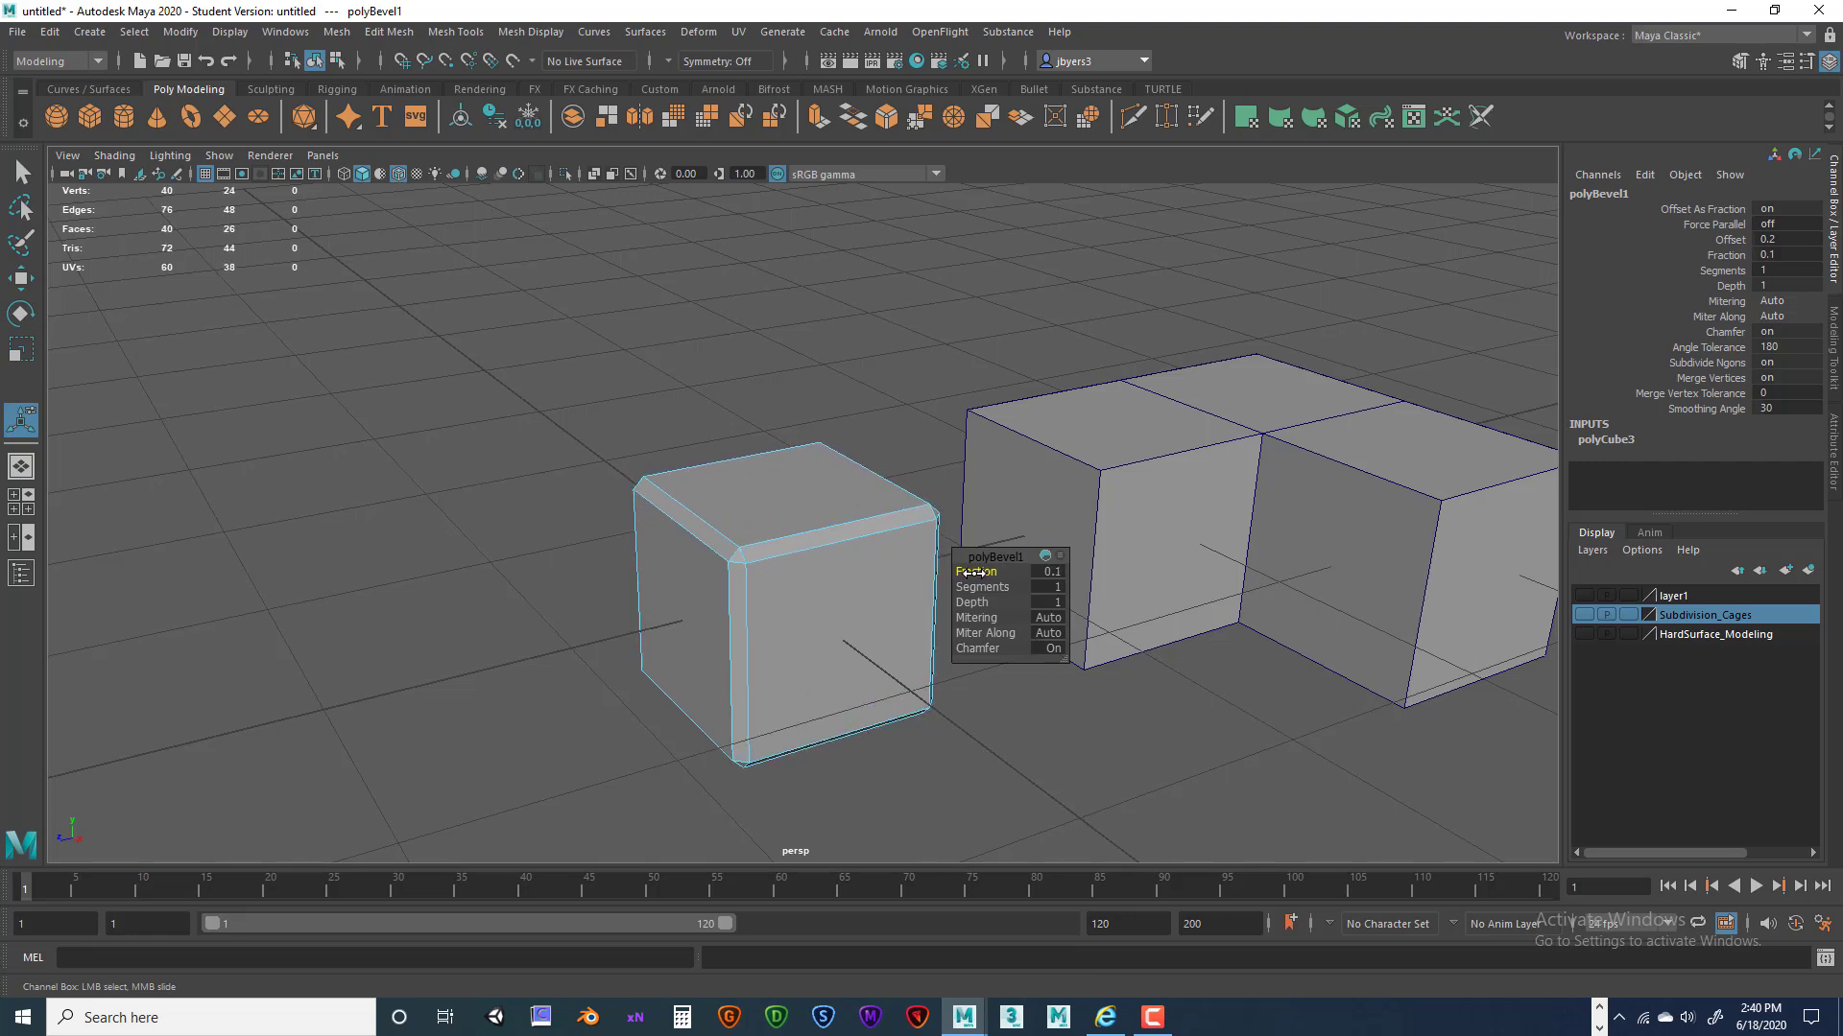
Enter bevel Fraction values 0.15 and 0.25, finally settling on 0.3.
click(1052, 571)
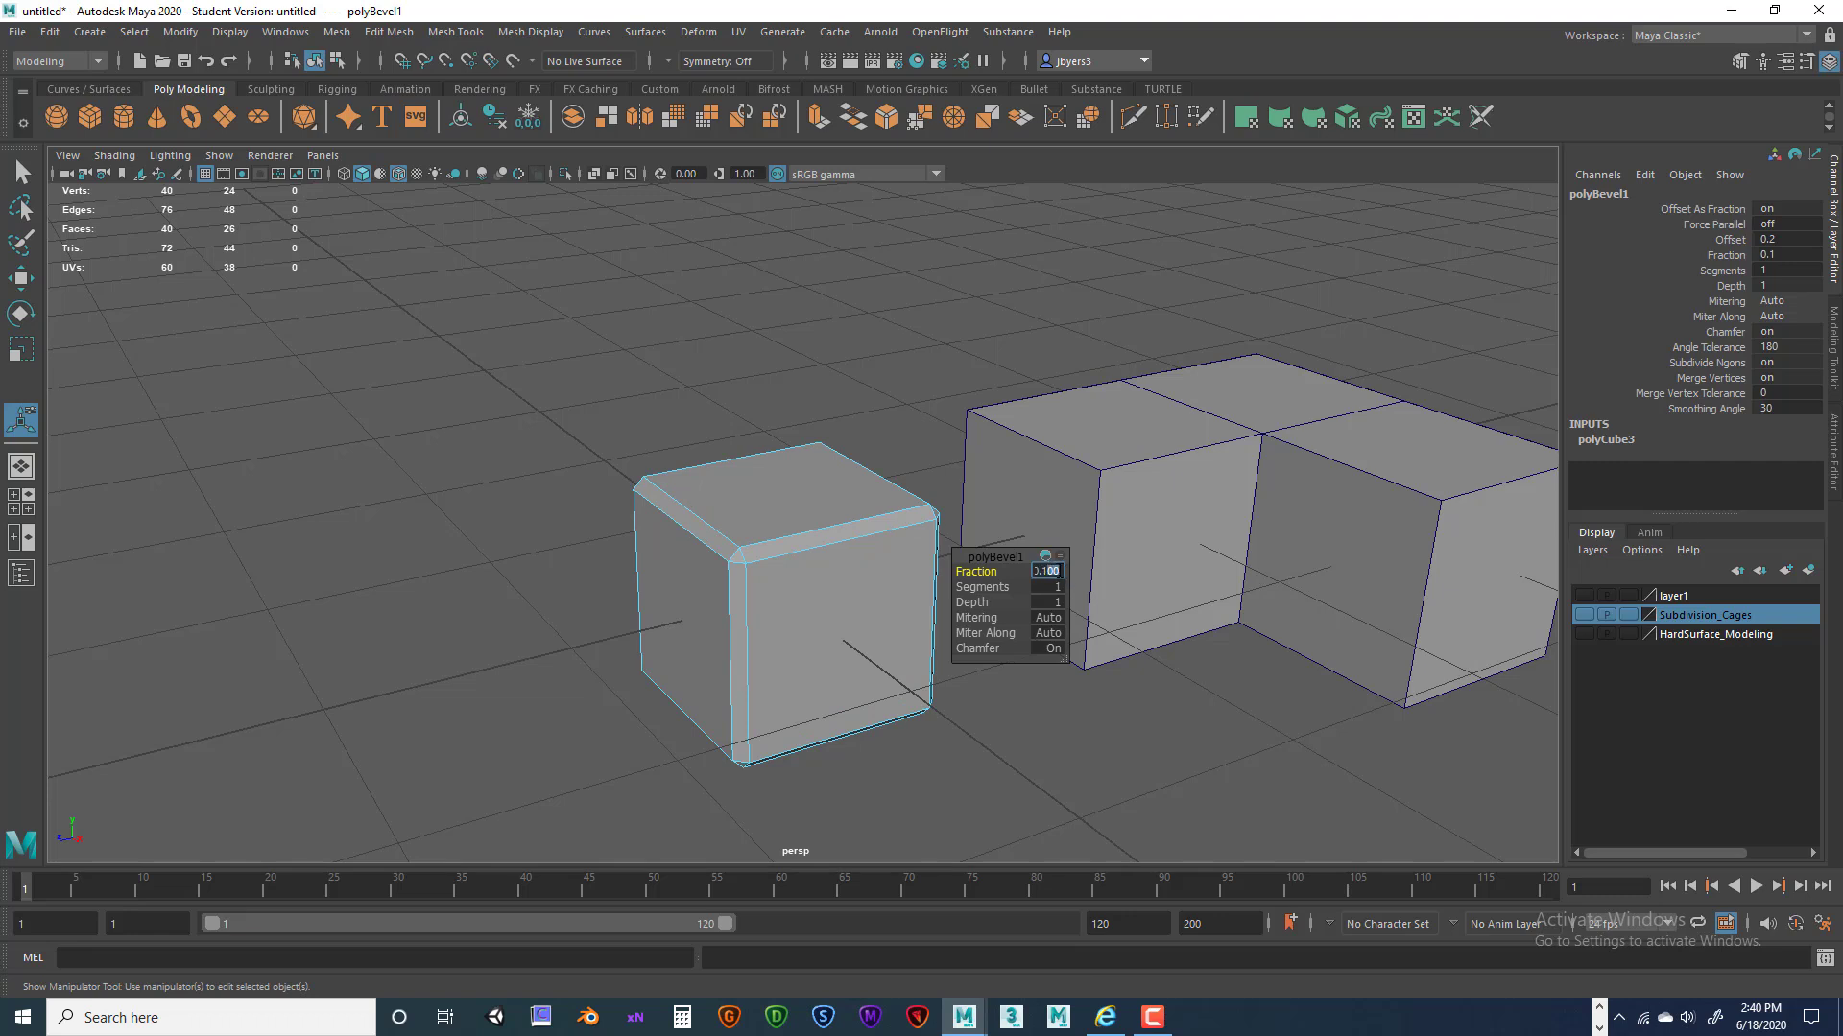
key(Return)
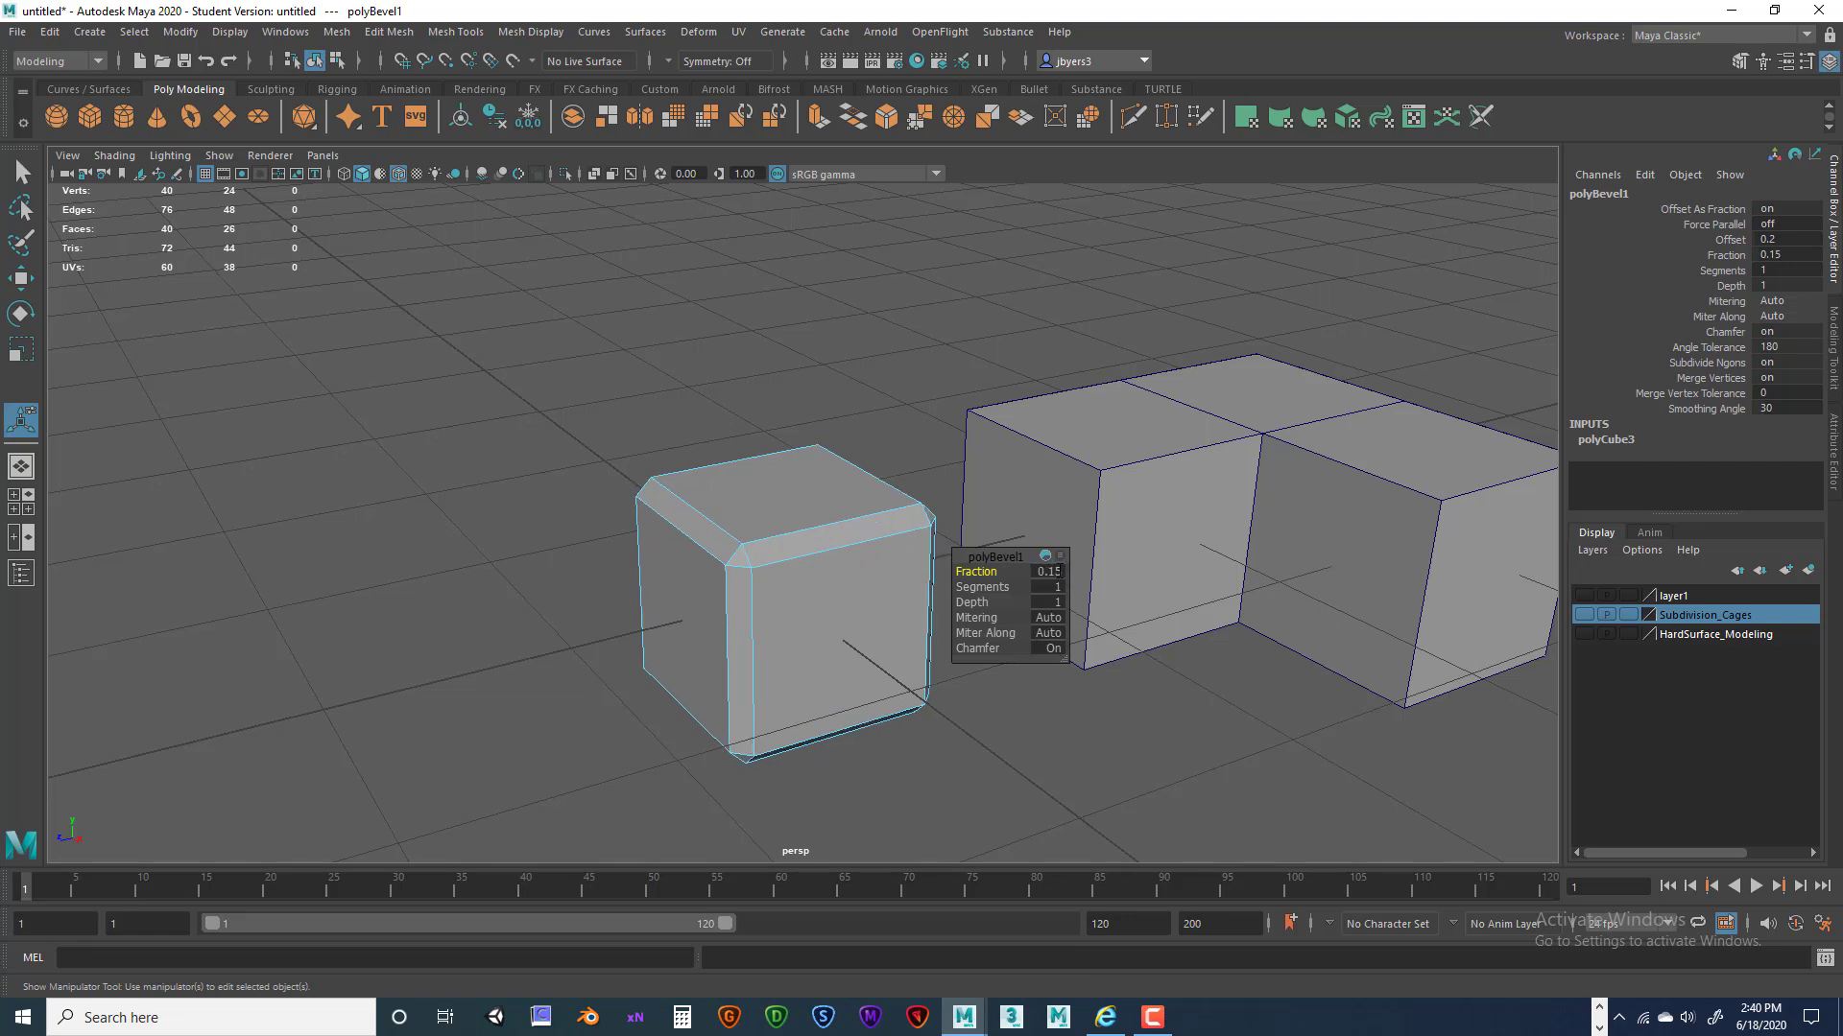
drag(978, 573, 980, 573)
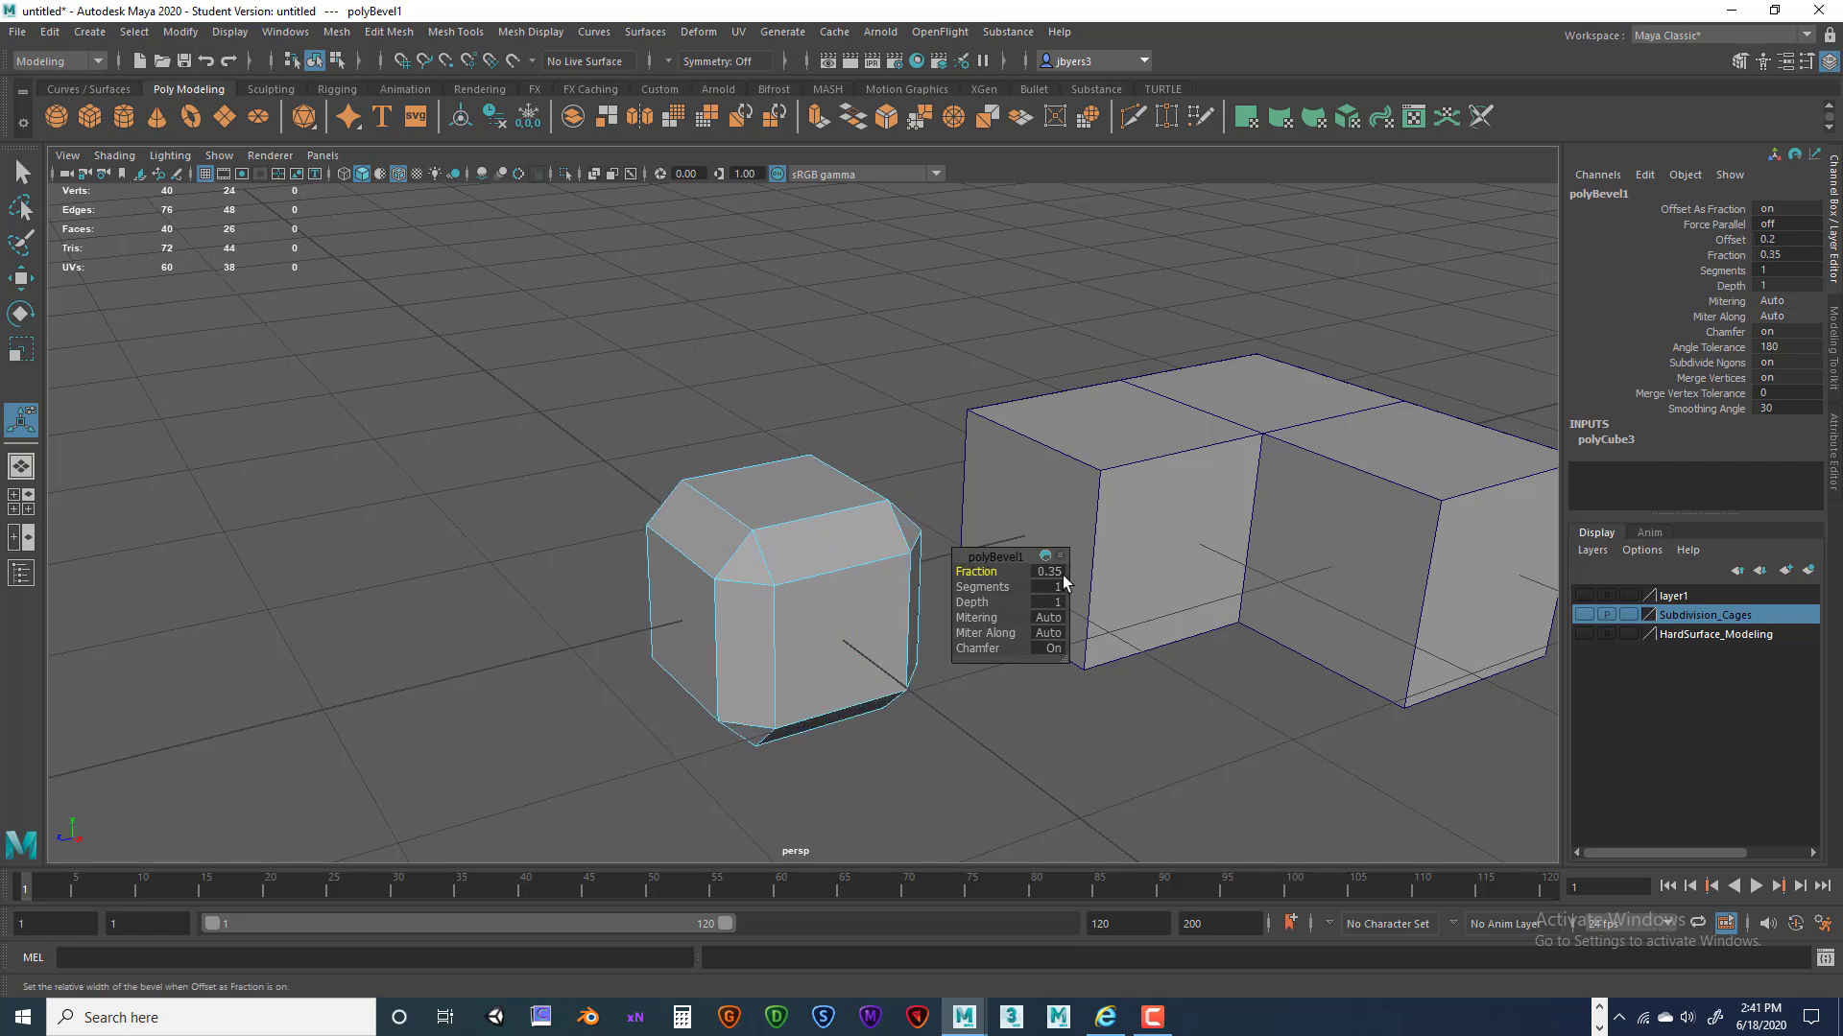
click(1052, 572)
click(1060, 570)
text(0.3)
key(Return)
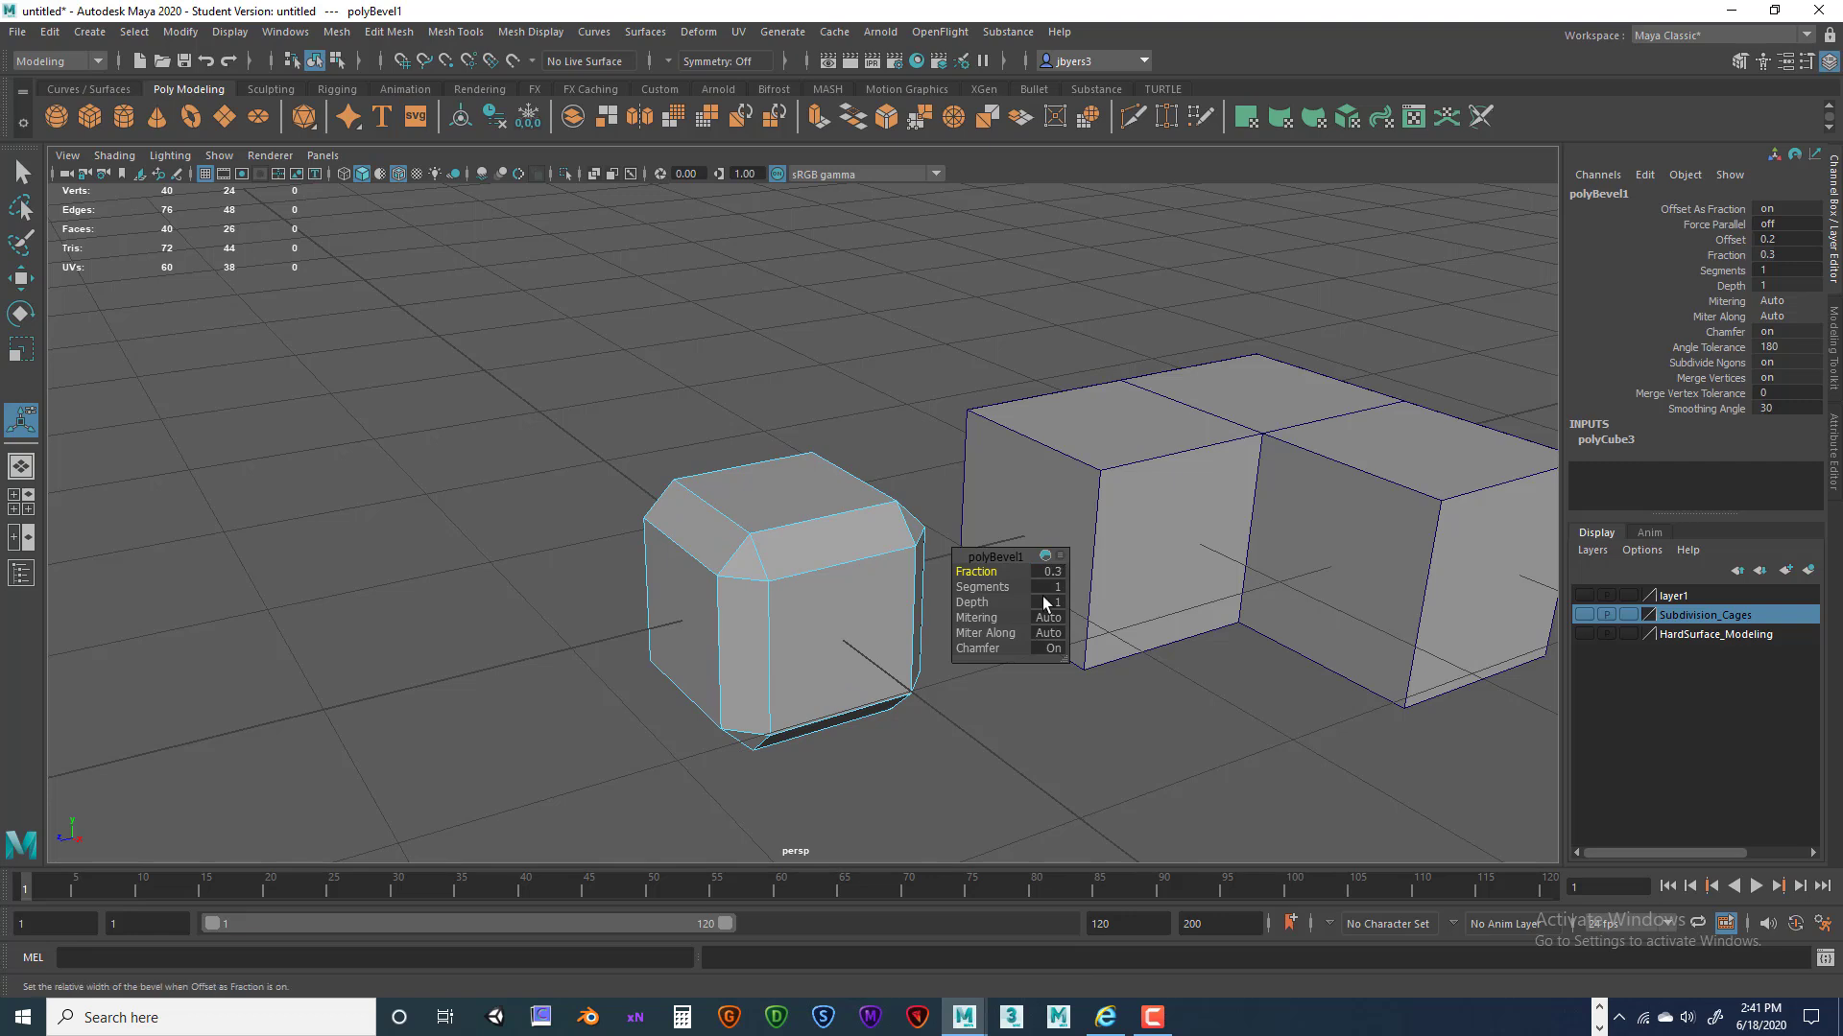
click(998, 586)
Set the polyBevel1 Segments to 4 to round the cube's edges, then deselect.
middle_drag(985, 589, 1022, 586)
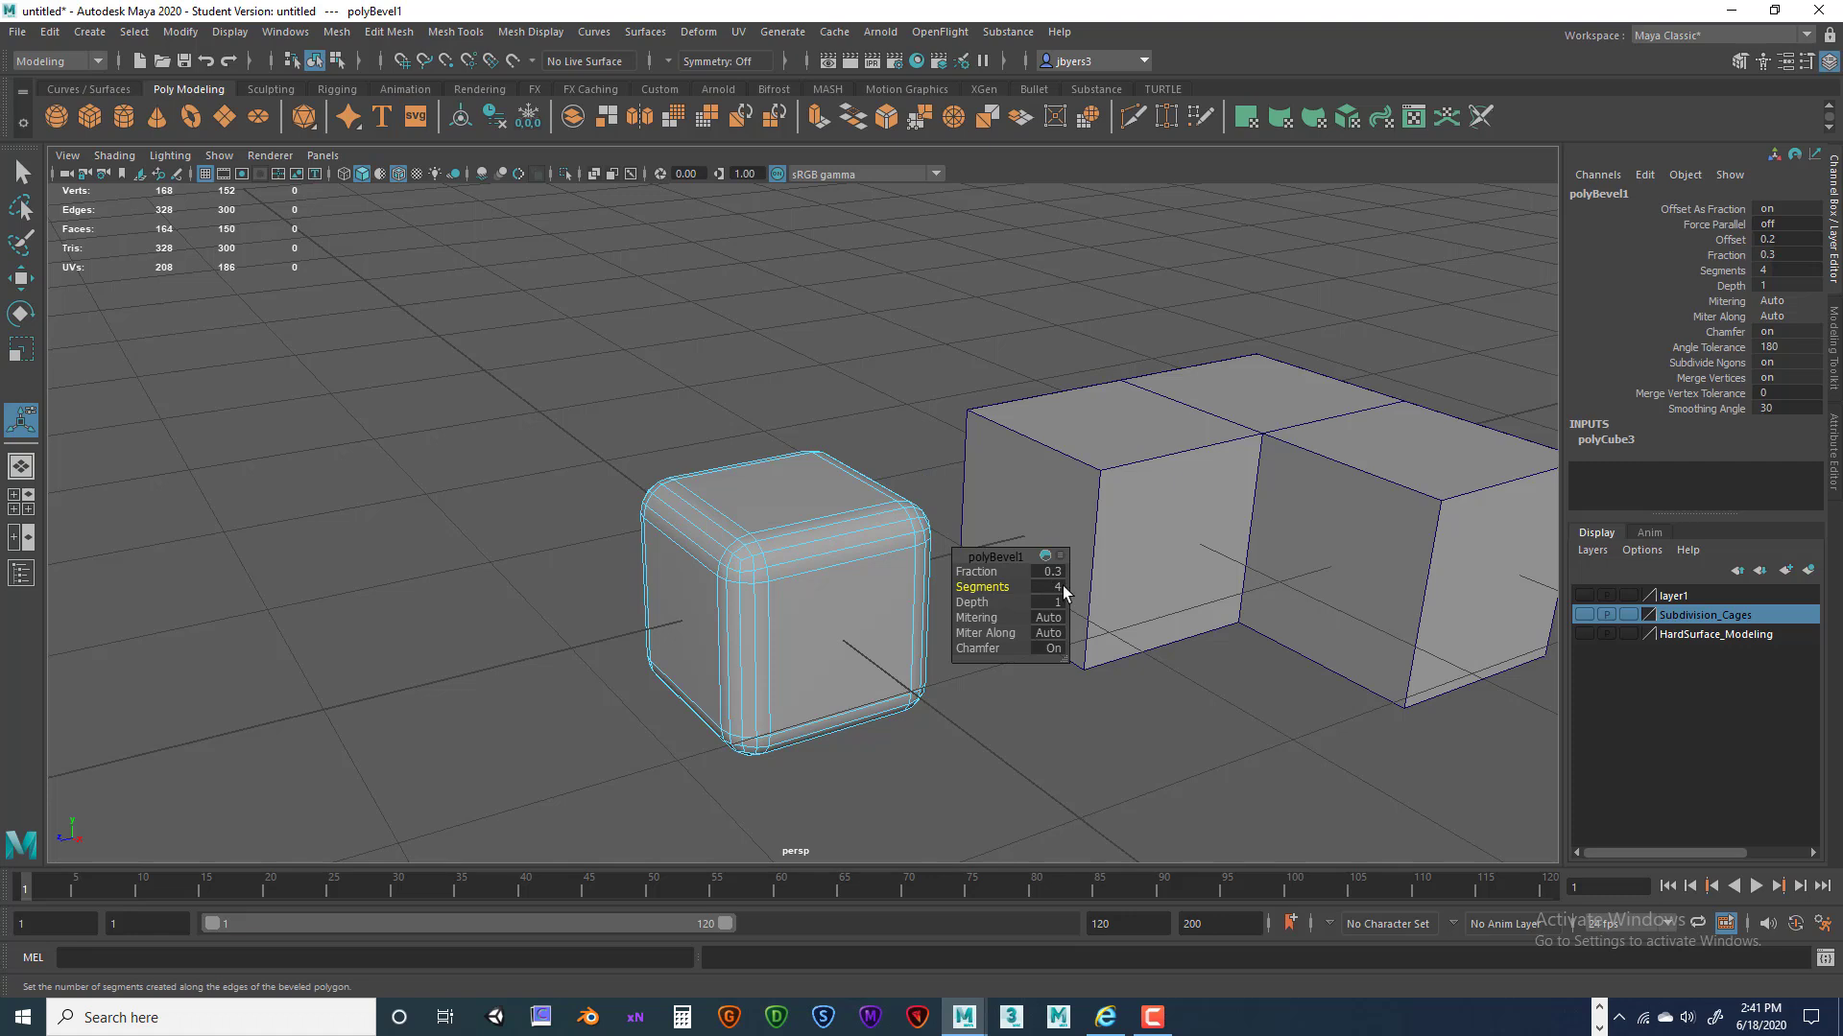
middle_drag(979, 589, 970, 588)
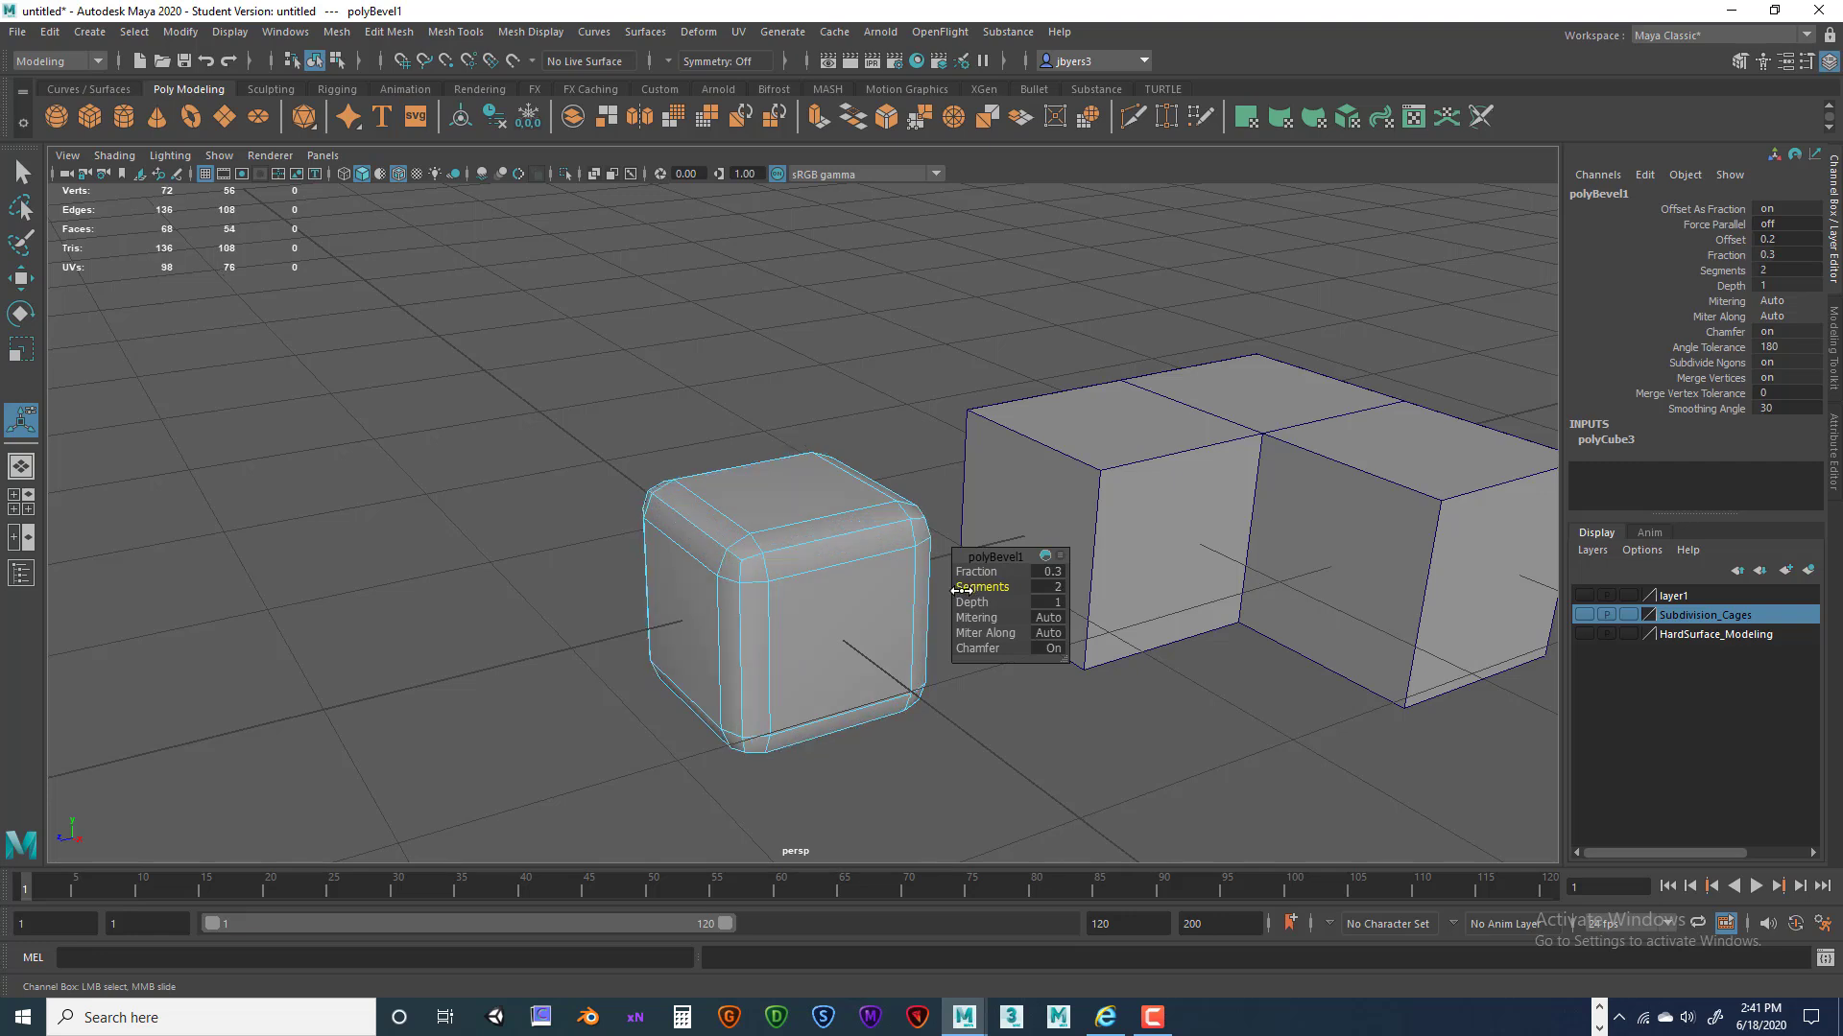
middle_drag(965, 589, 977, 589)
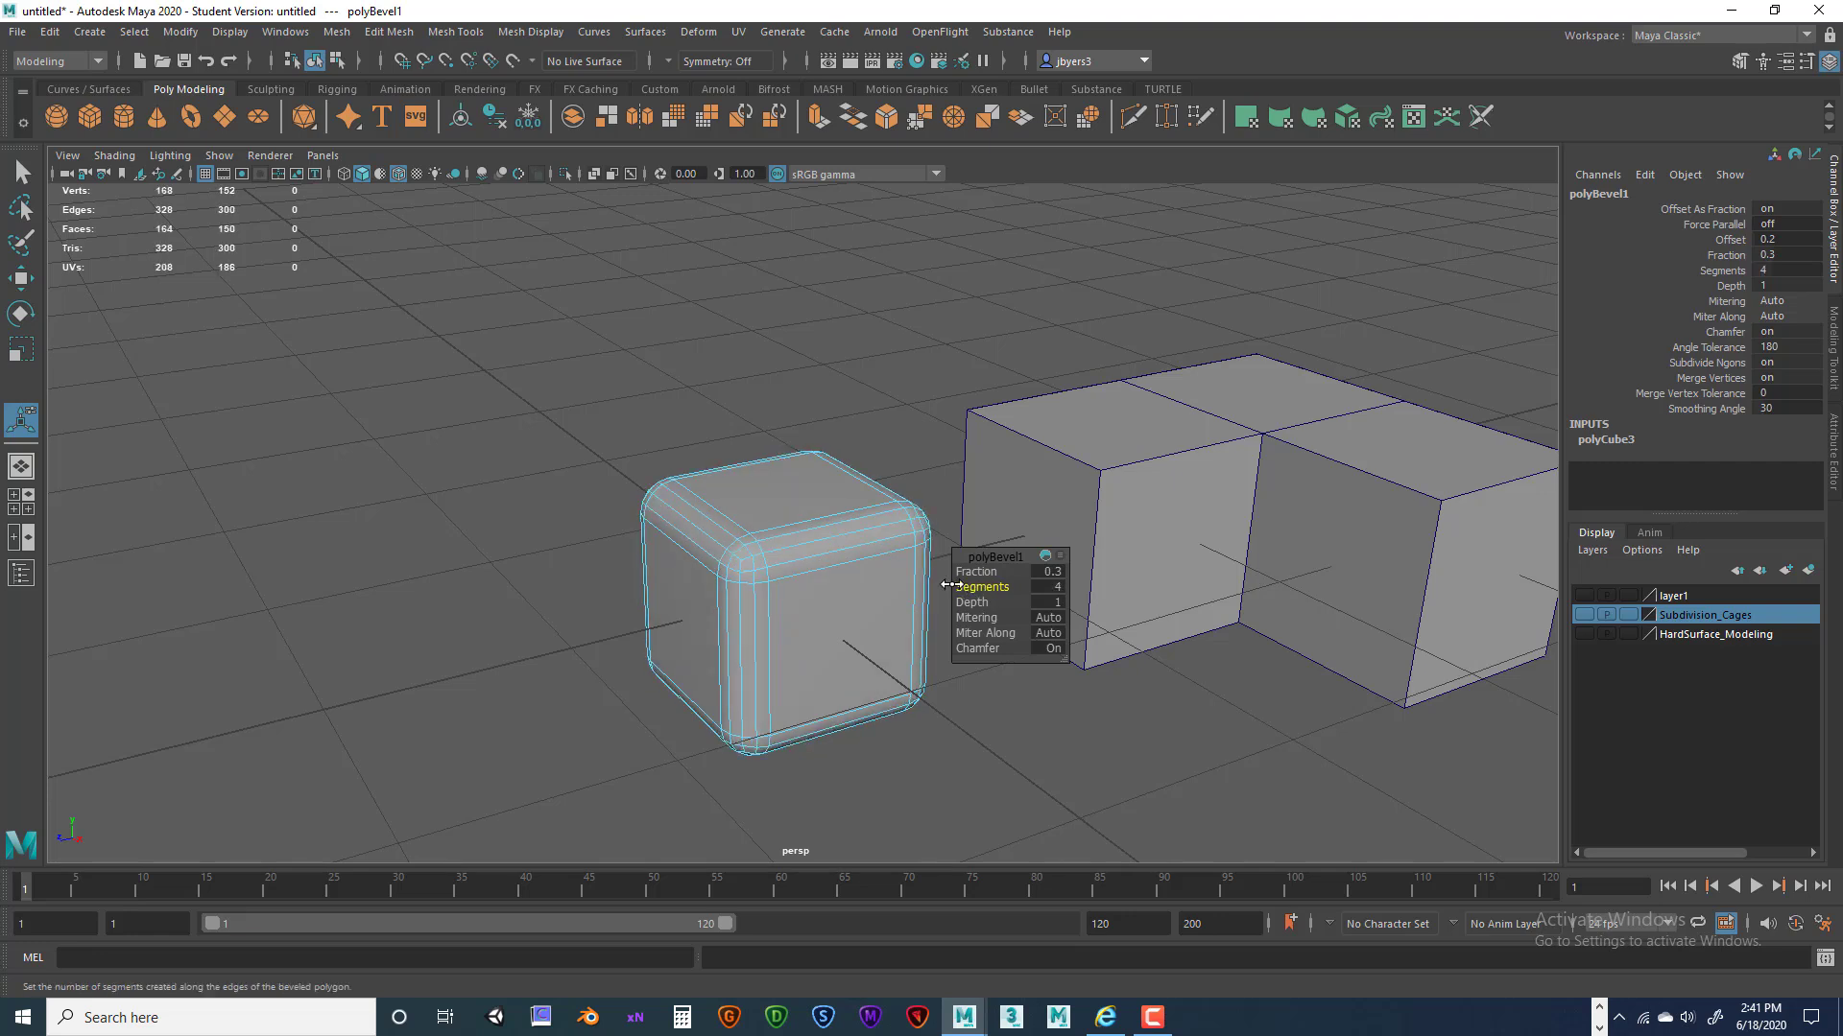
alt+drag(864, 658, 880, 637)
right_drag(833, 488, 827, 611)
alt+drag(847, 624, 816, 584)
click(866, 443)
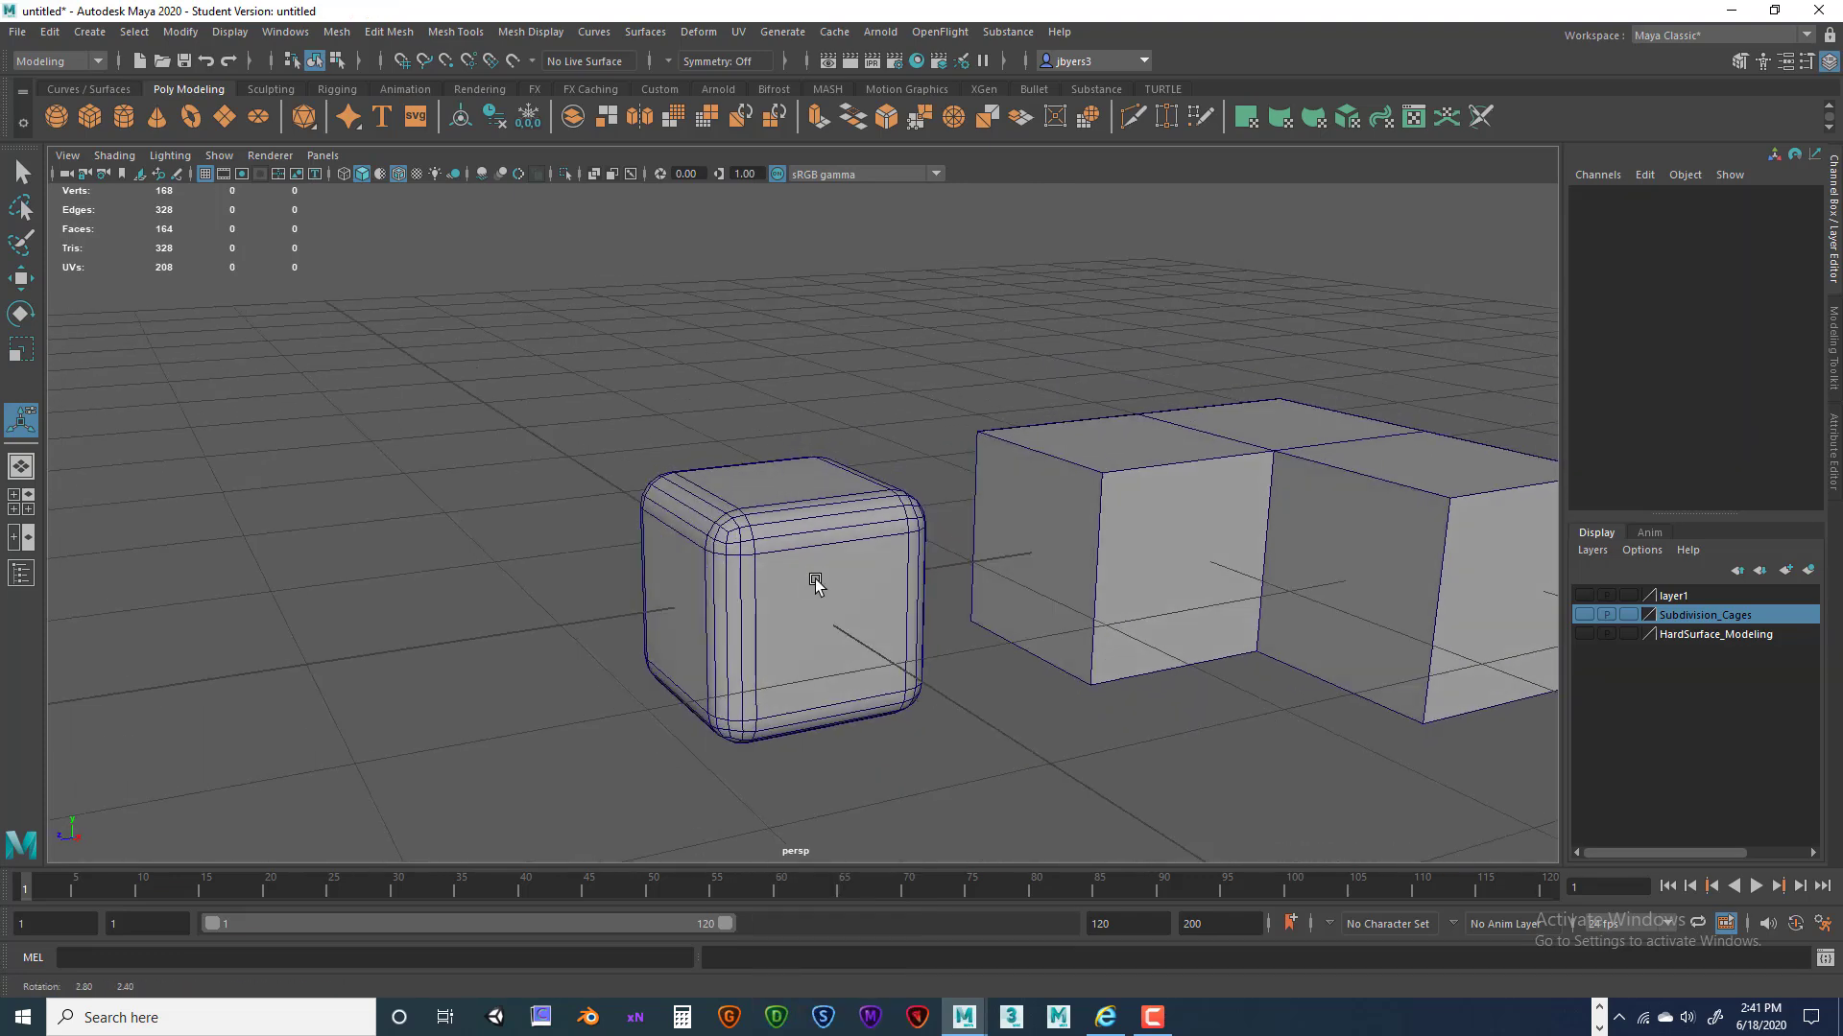
Turn off Wireframe on Shaded and reselect the rounded cube to show its bevel settings.
click(398, 173)
alt+drag(653, 434, 855, 535)
click(843, 567)
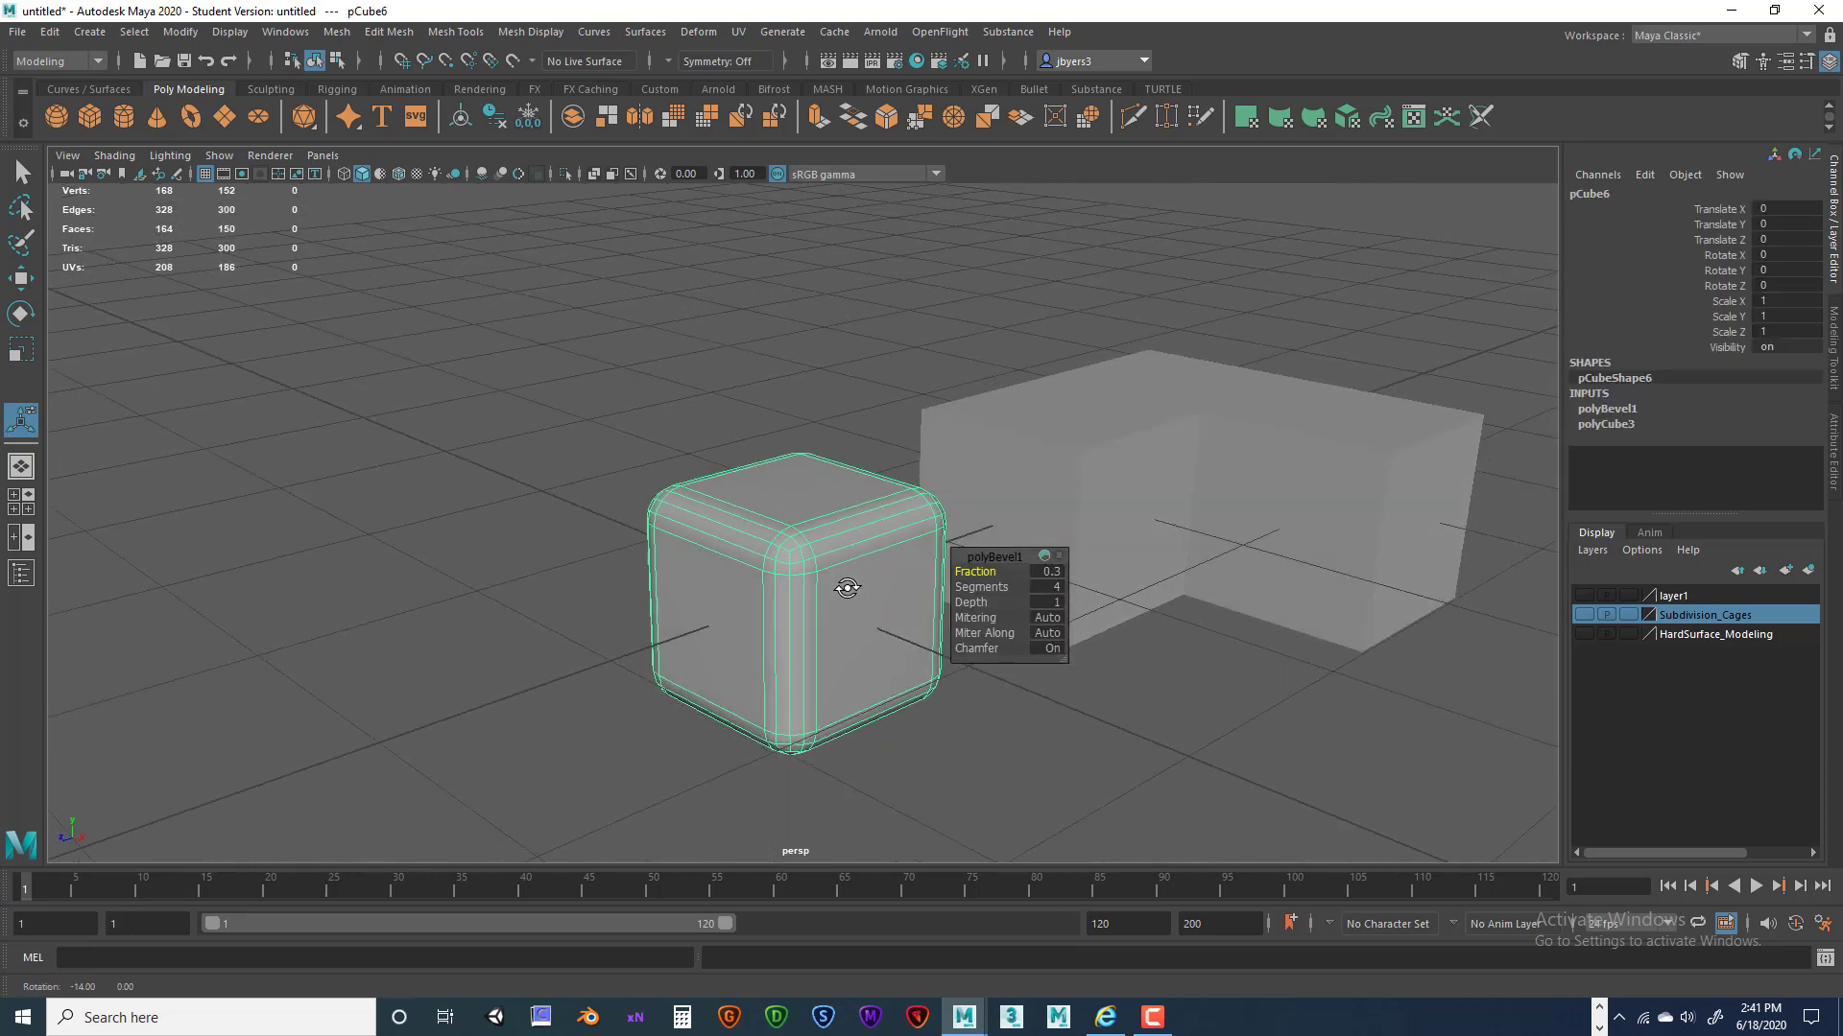
scroll(768, 515, down, 10)
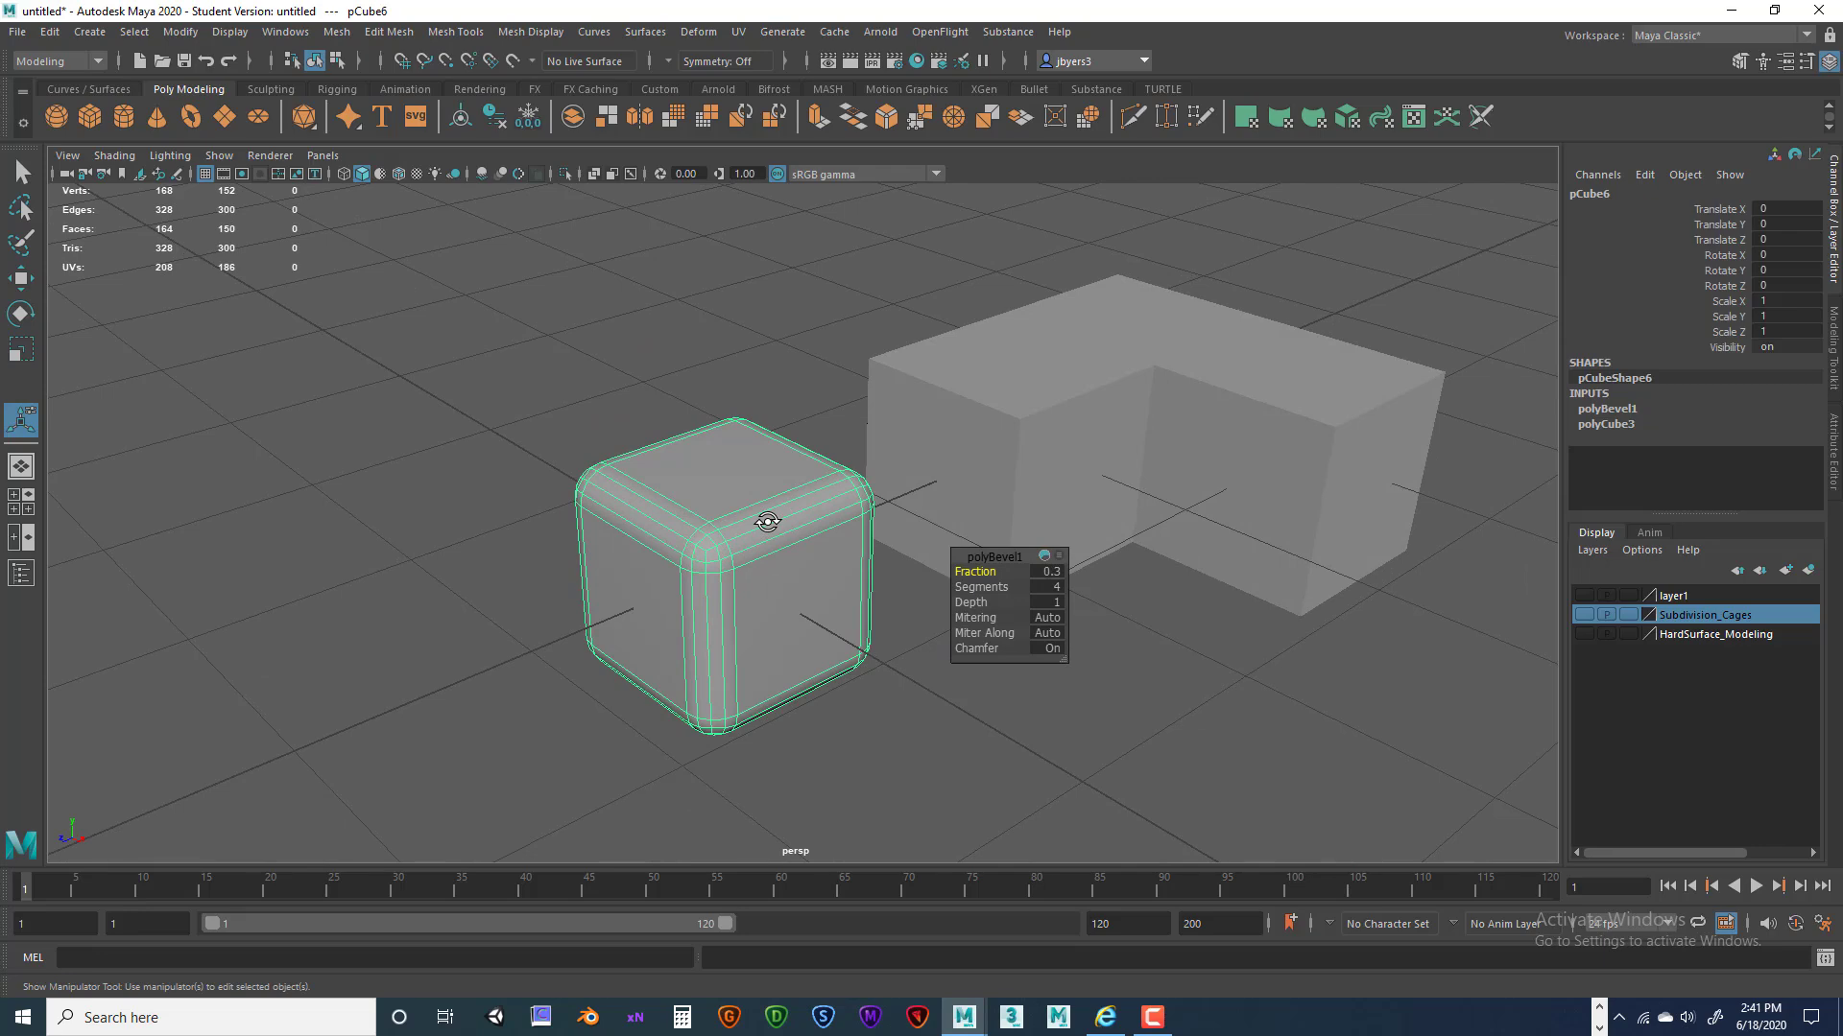
scroll(783, 532, down, 3)
scroll(828, 554, up, 7)
scroll(827, 554, down, 4)
scroll(827, 553, down, 3)
scroll(827, 547, up, 7)
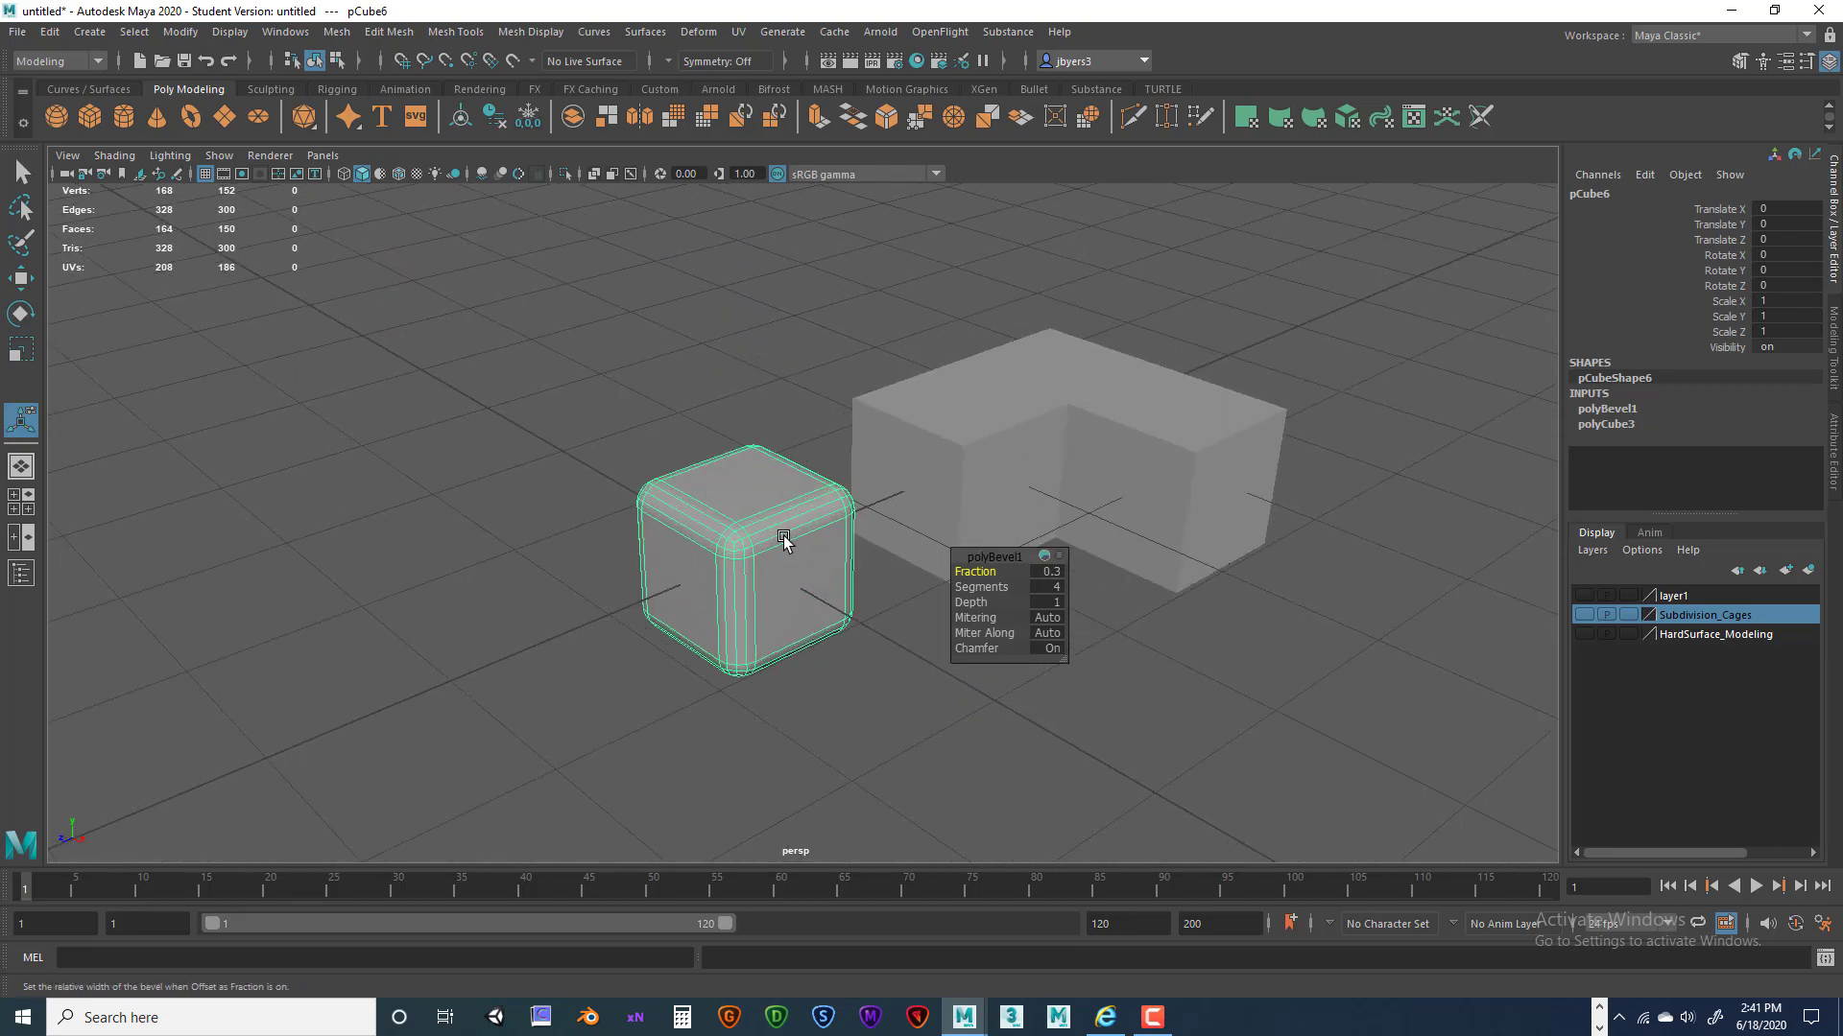
scroll(784, 541, down, 3)
scroll(784, 541, up, 7)
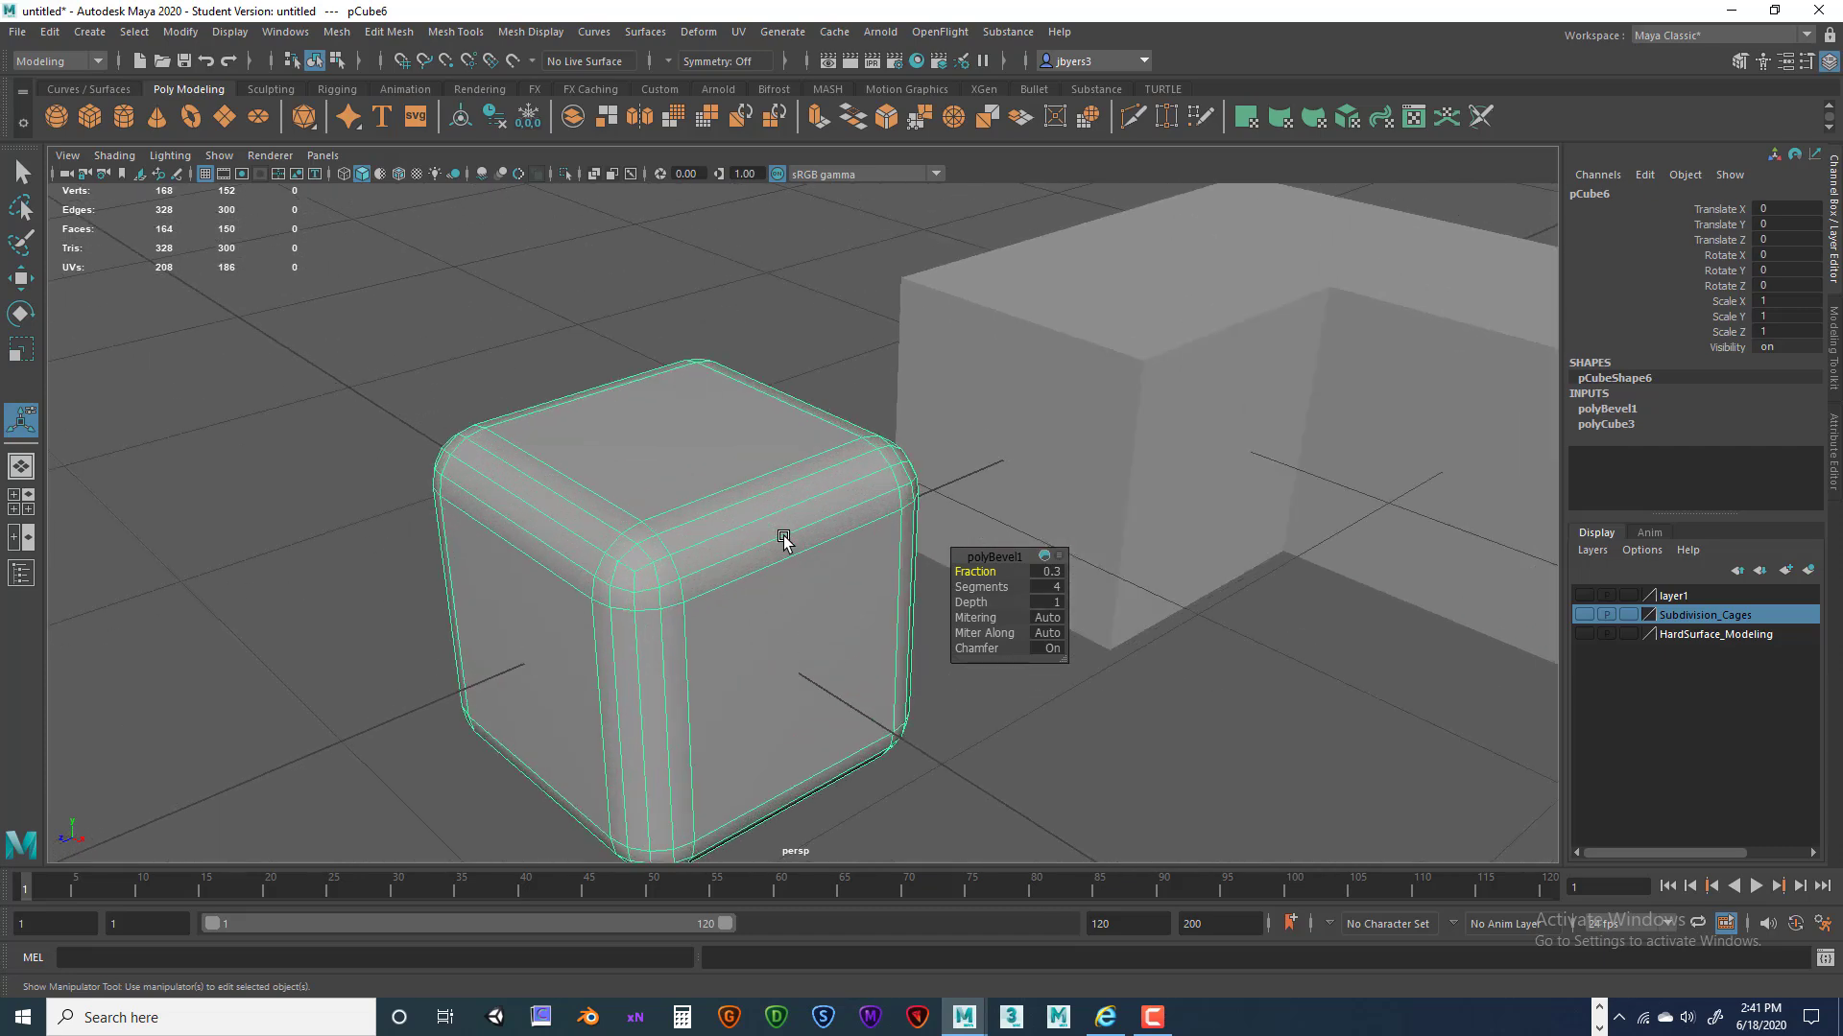
scroll(784, 540, down, 2)
alt+drag(784, 541, 747, 486)
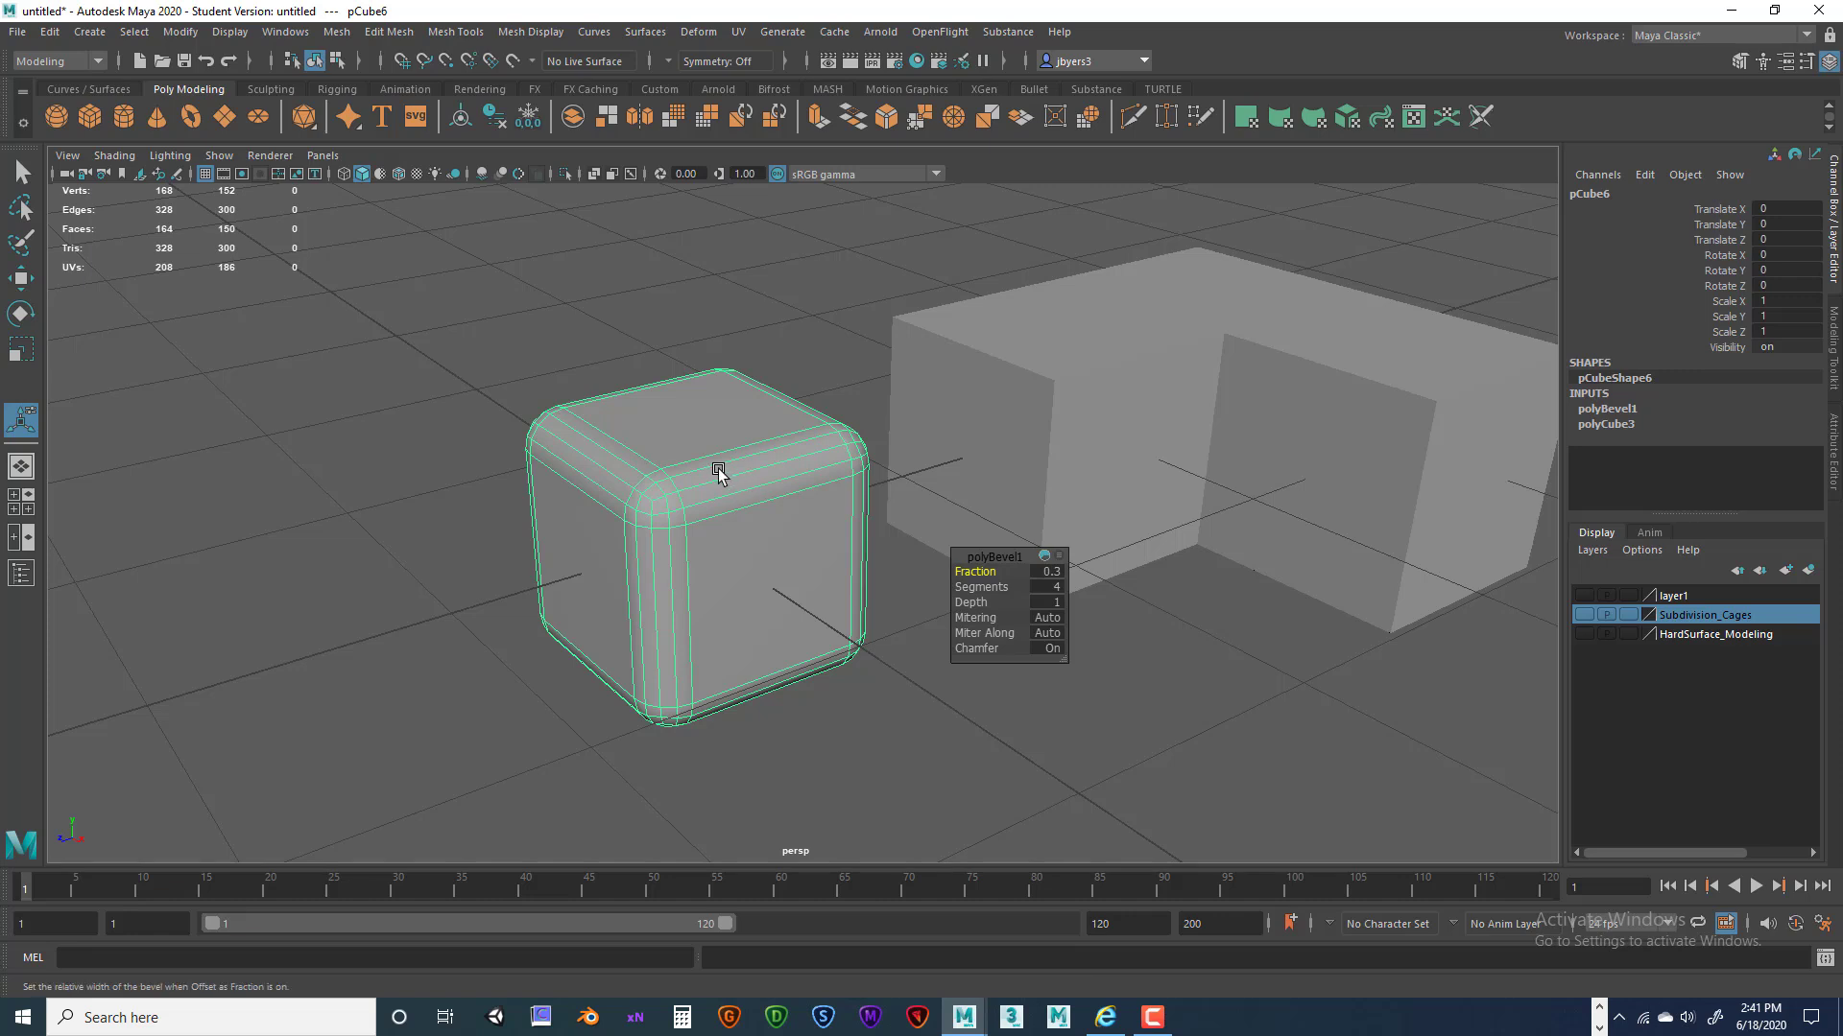
Lower the cube's bevel Depth to -0.6 so the edges cave inward, then deselect.
alt+drag(829, 463, 795, 463)
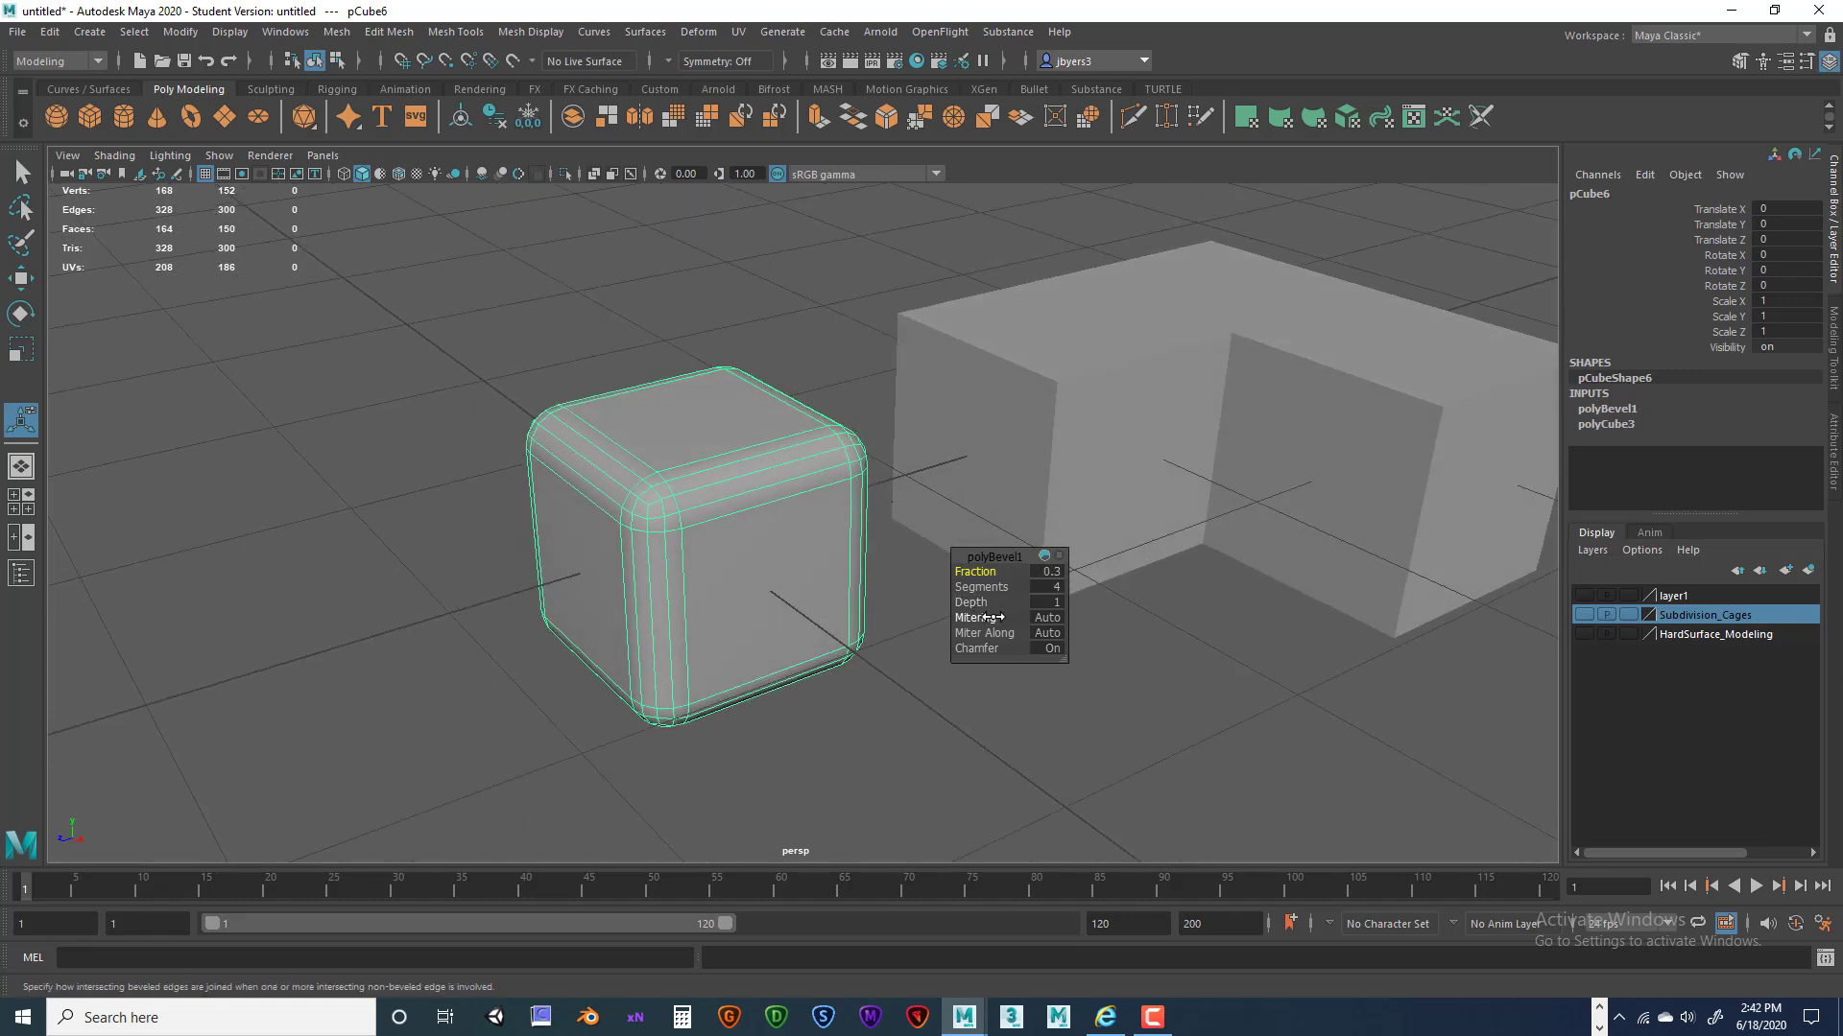
drag(974, 603, 959, 607)
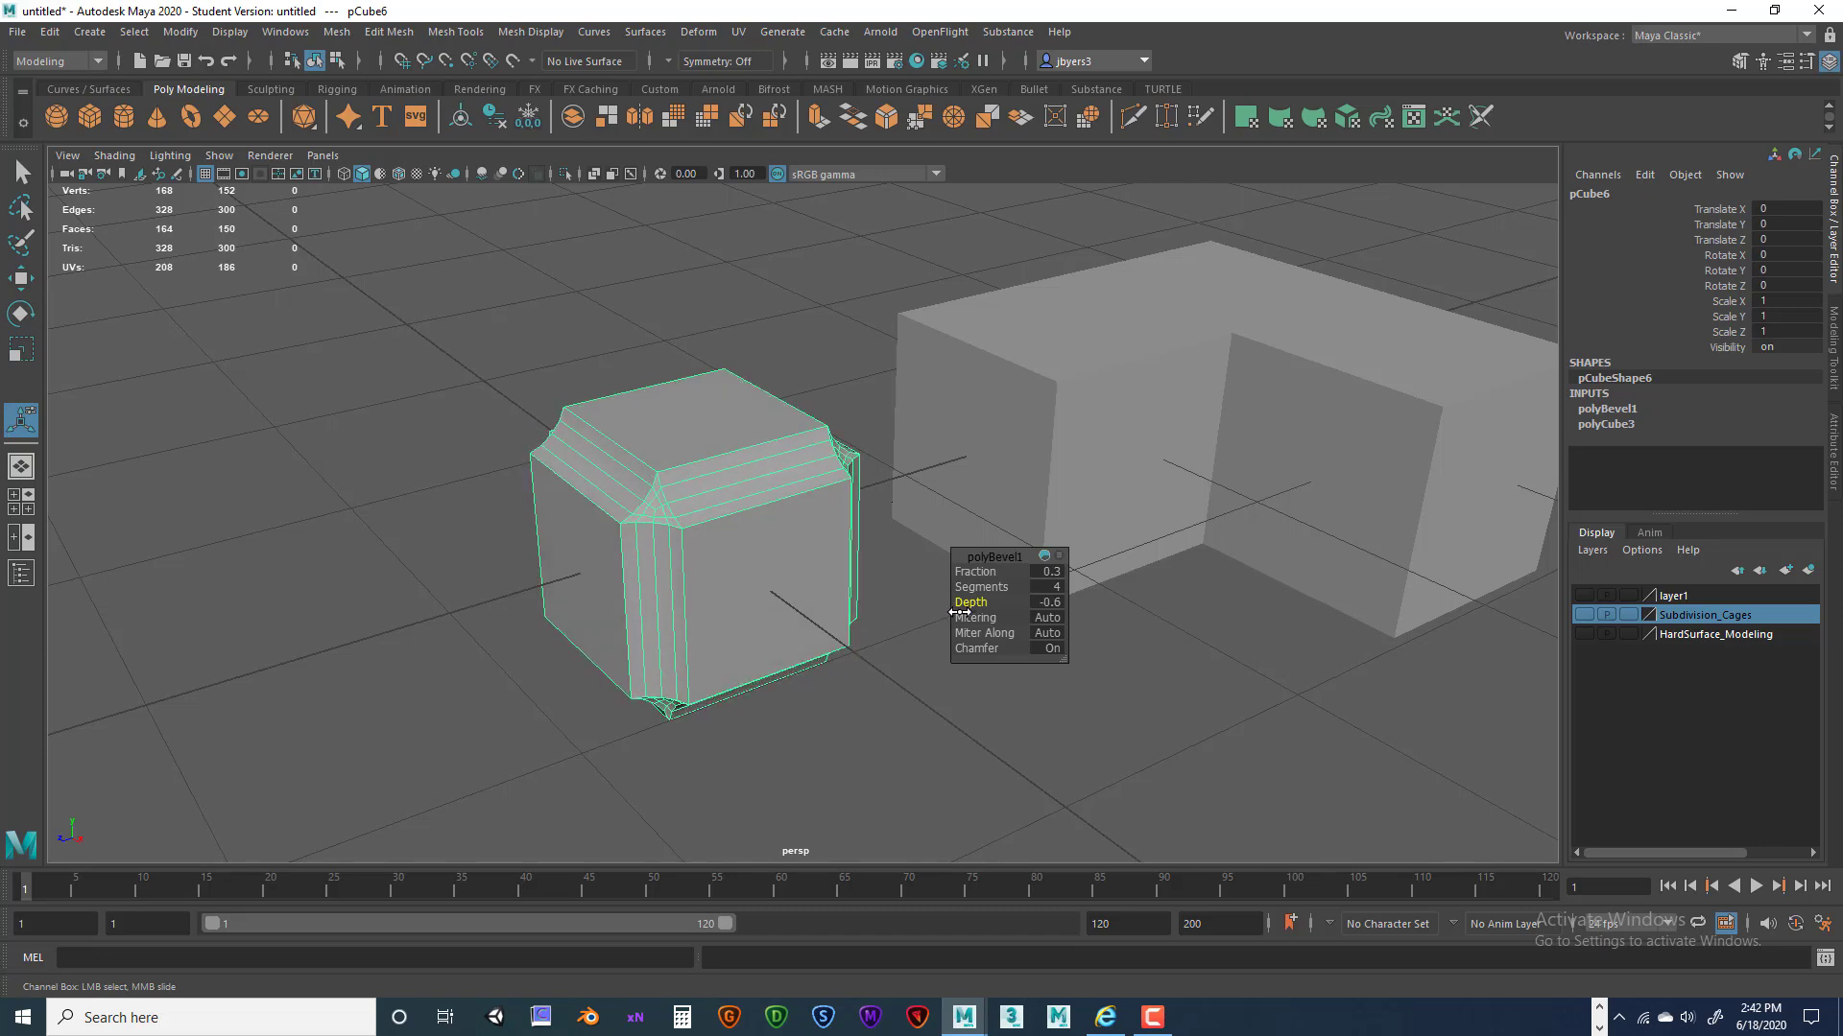
alt+drag(700, 625, 761, 513)
right_drag(691, 442, 764, 301)
click(764, 305)
Select the L-shaped block's inner vertical corner edge in edge mode.
alt+drag(764, 305, 707, 481)
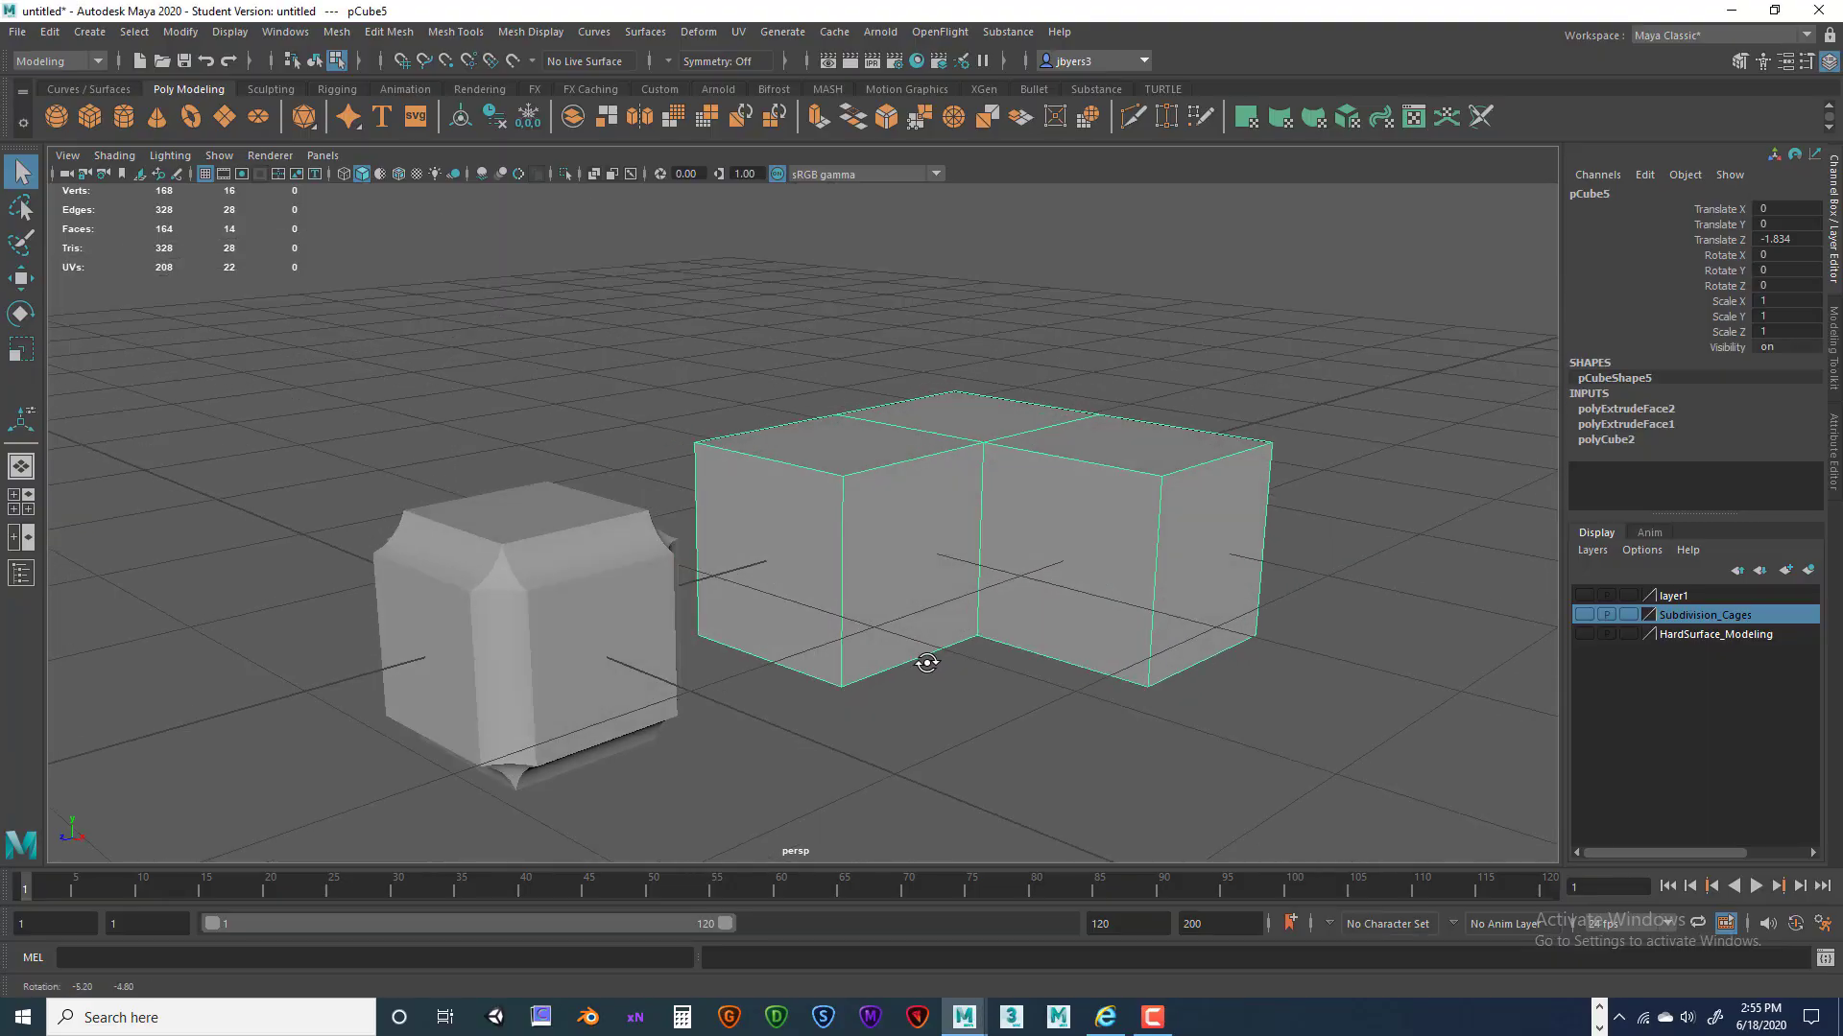
alt+drag(926, 662, 952, 601)
alt+drag(861, 488, 887, 507)
right_drag(900, 498, 893, 428)
click(902, 458)
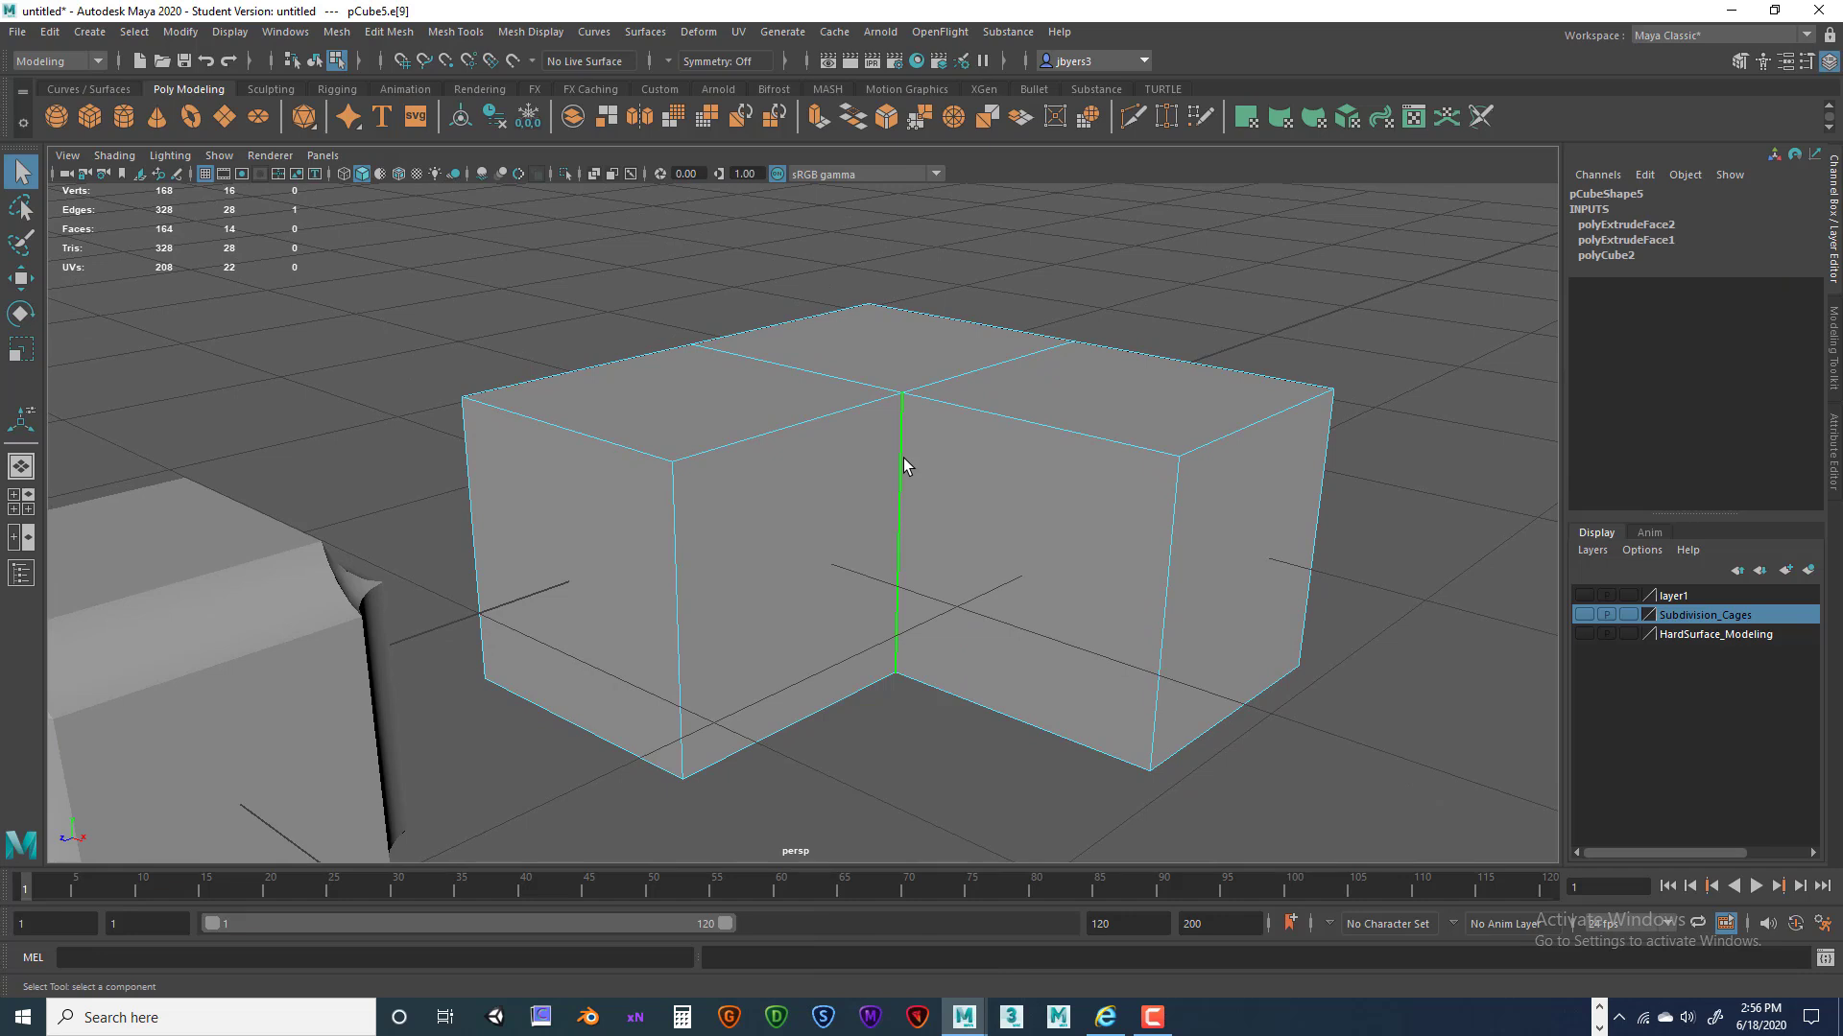
Bevel the L-block's inner corner edge with reset defaults, fraction 0.5 and 4 segments.
key(space)
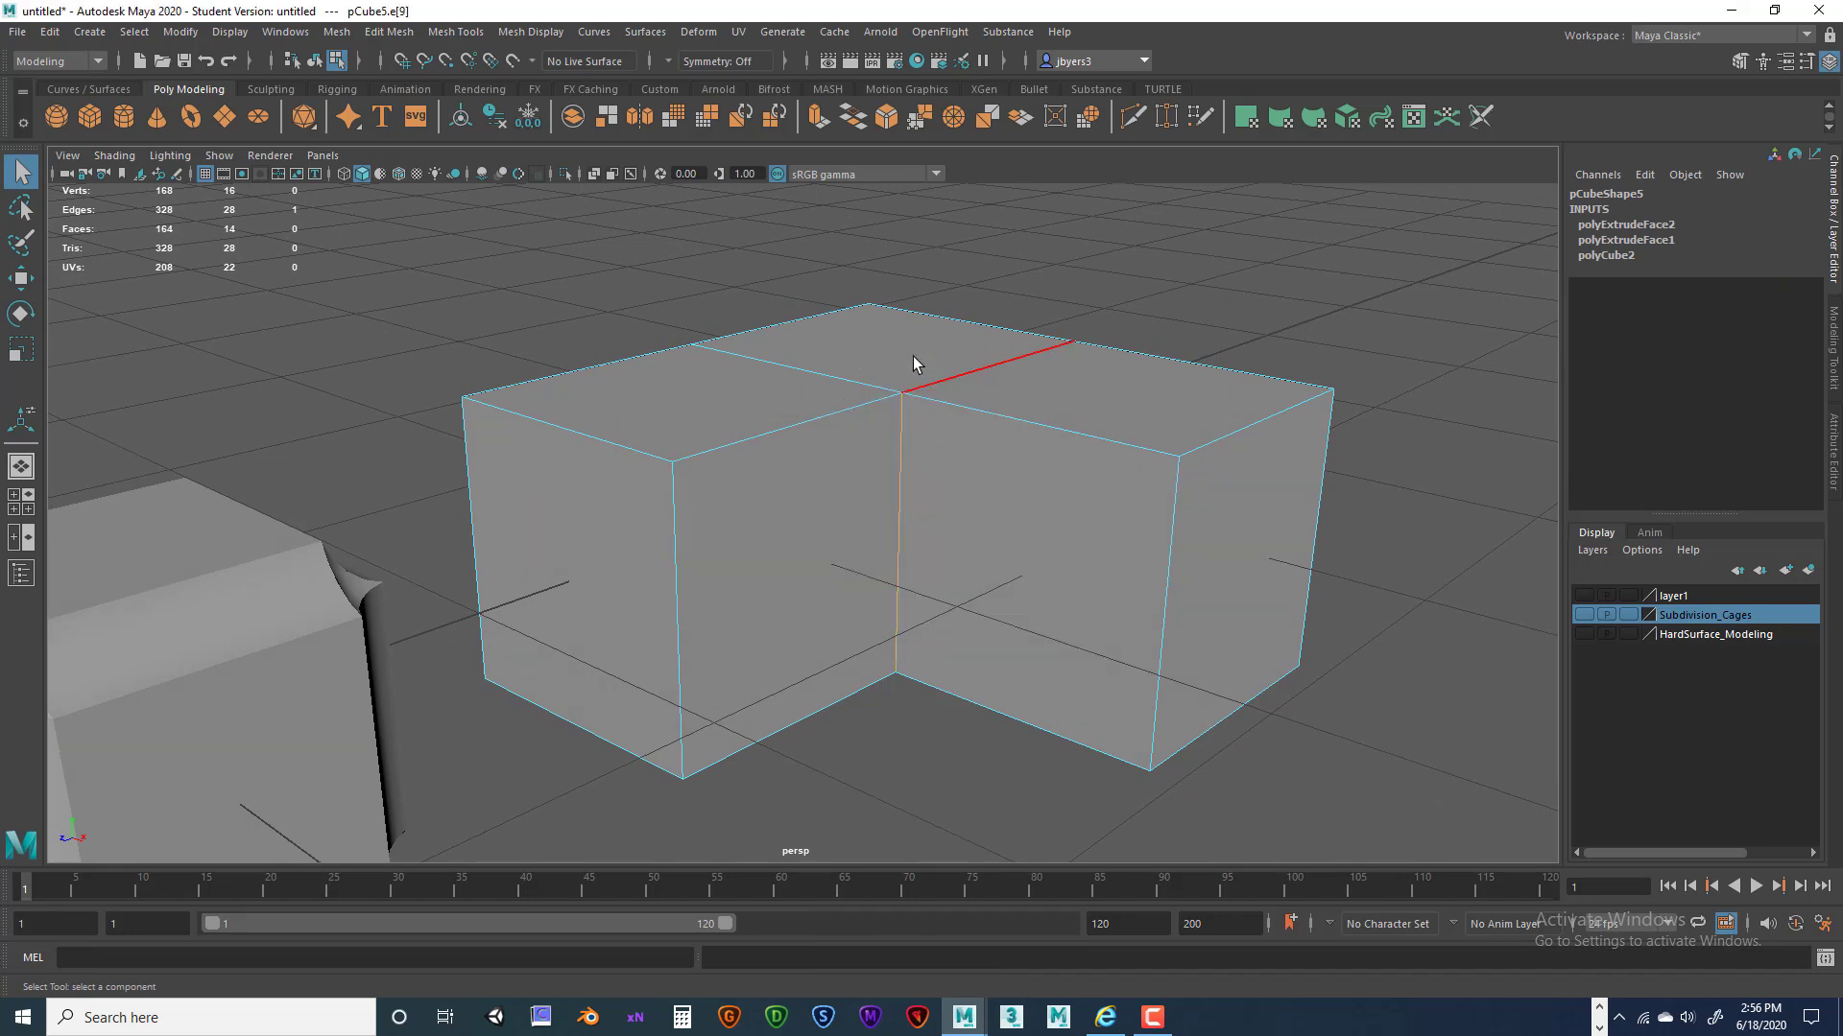
key(space)
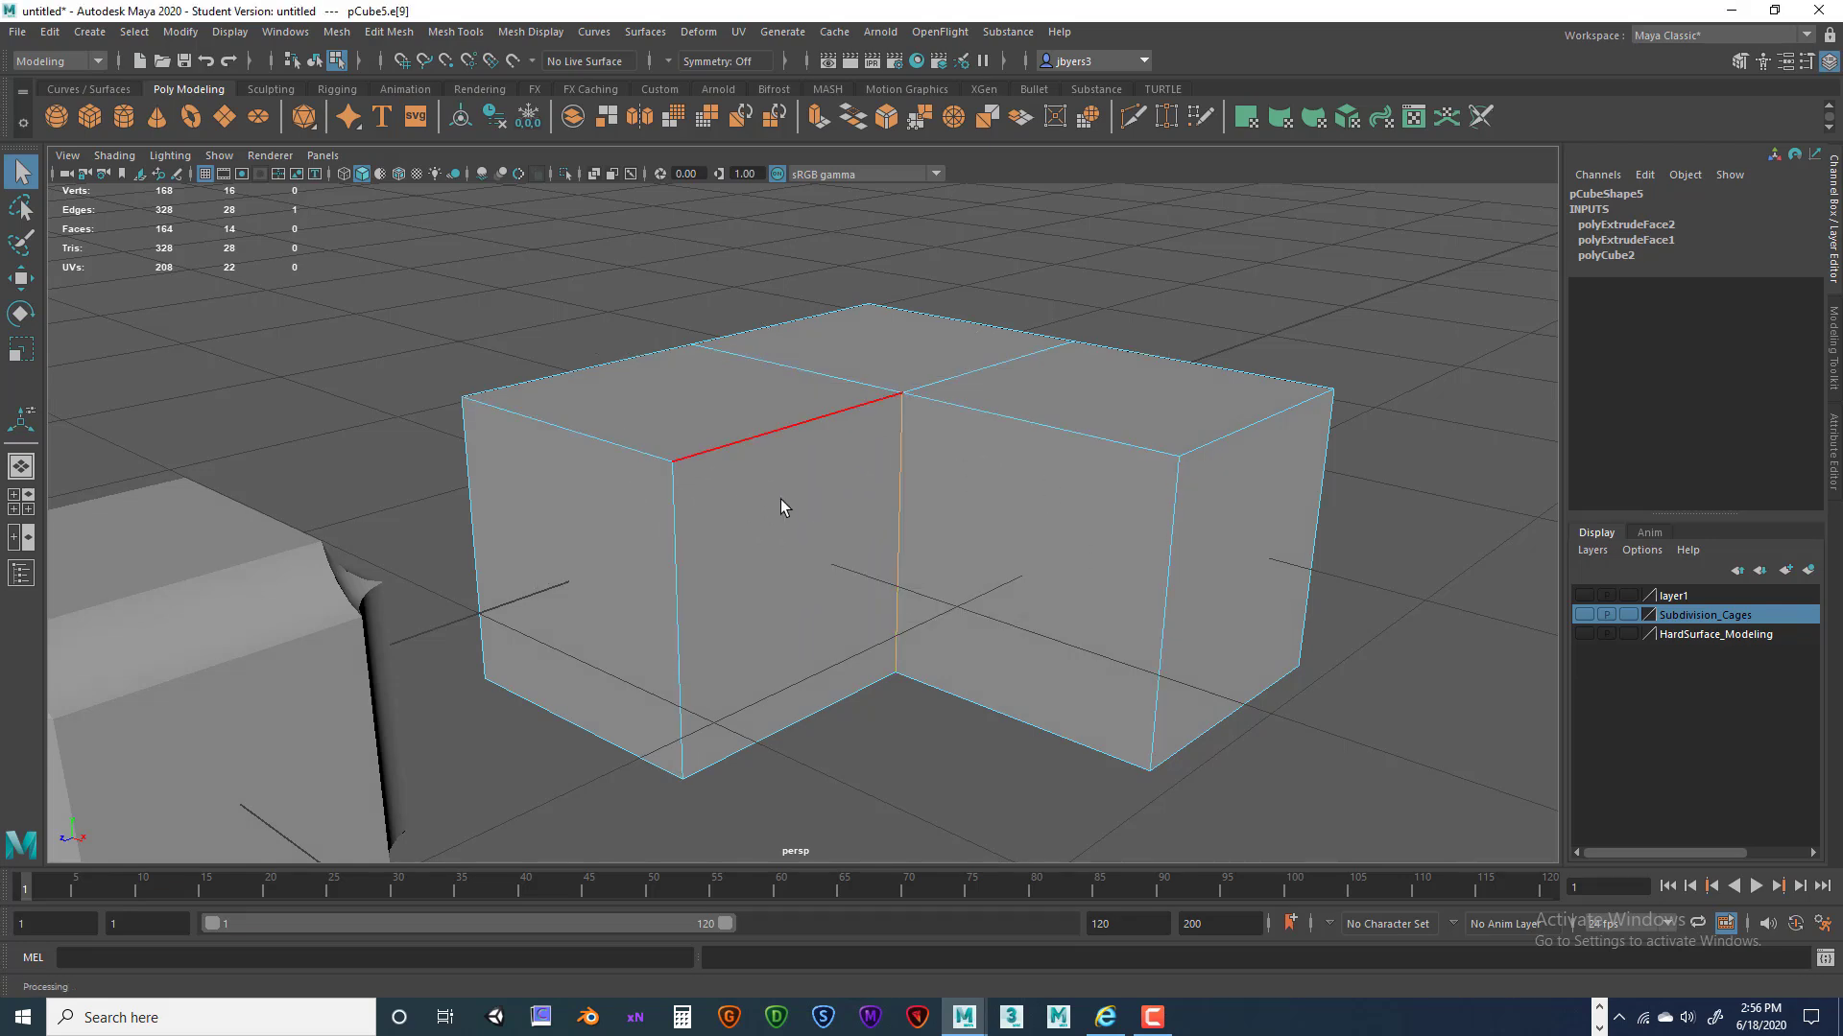
key(space)
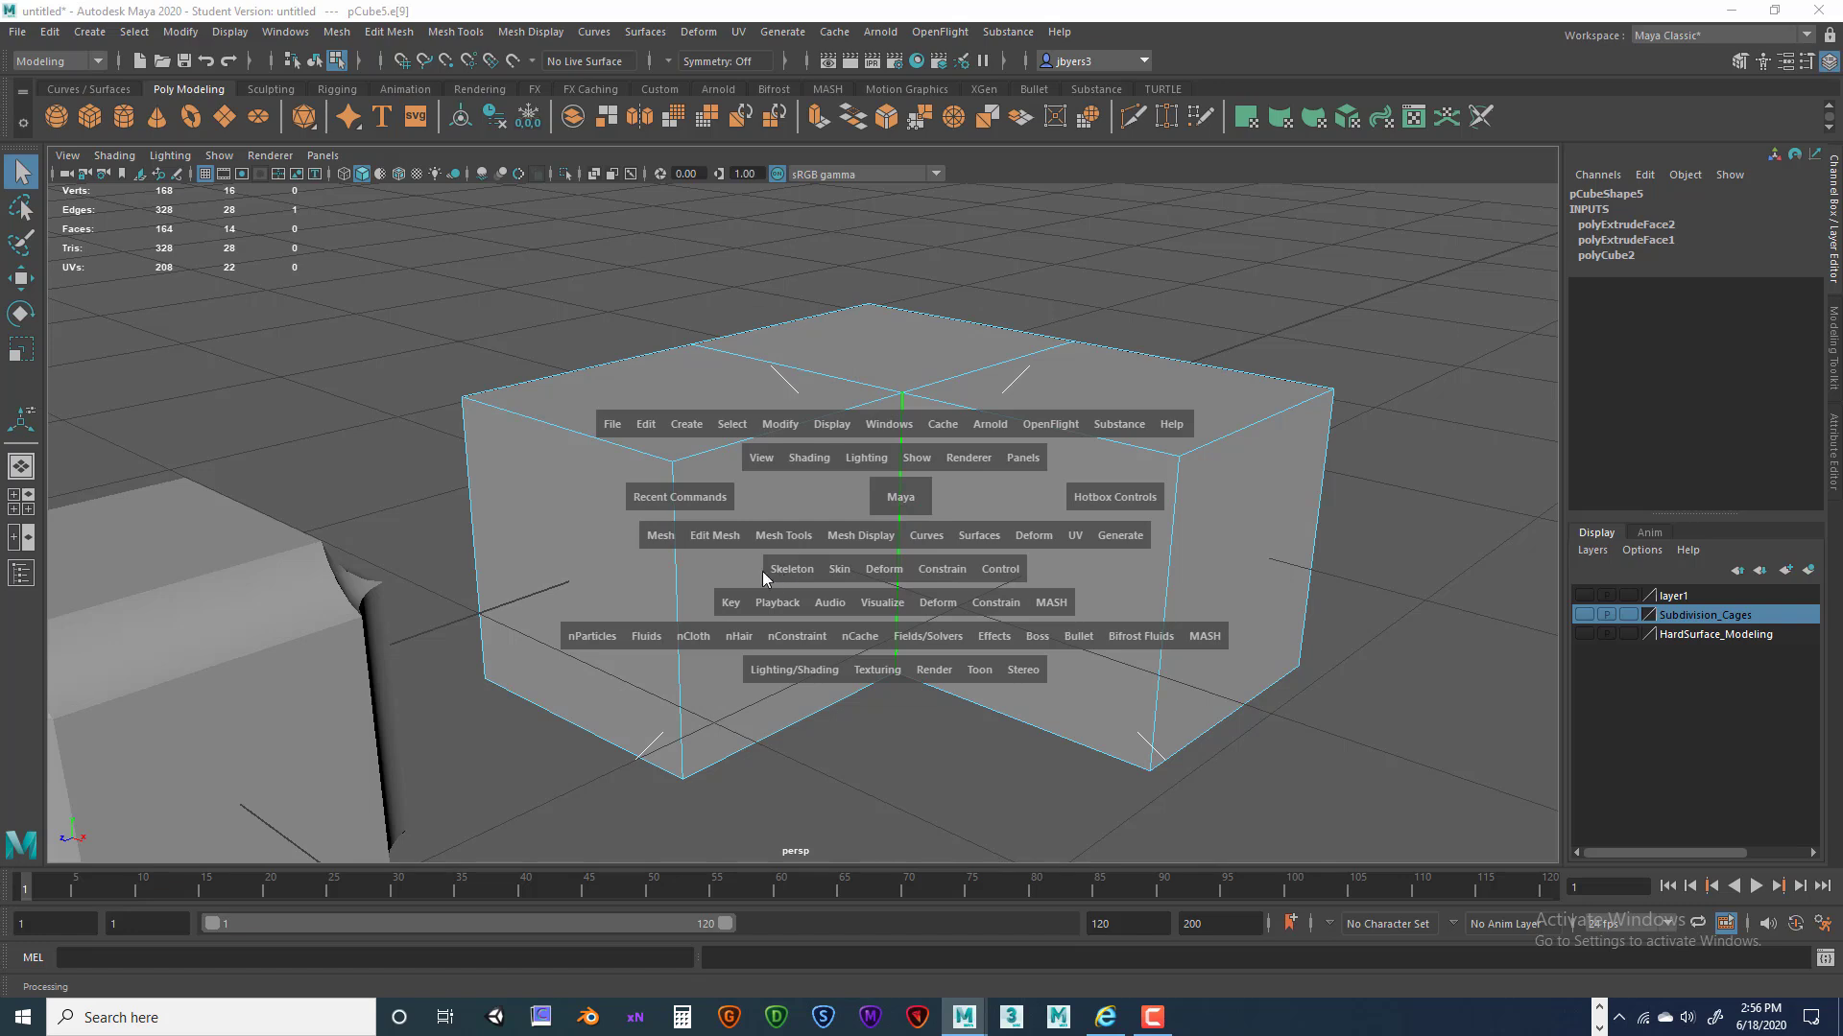
click(728, 538)
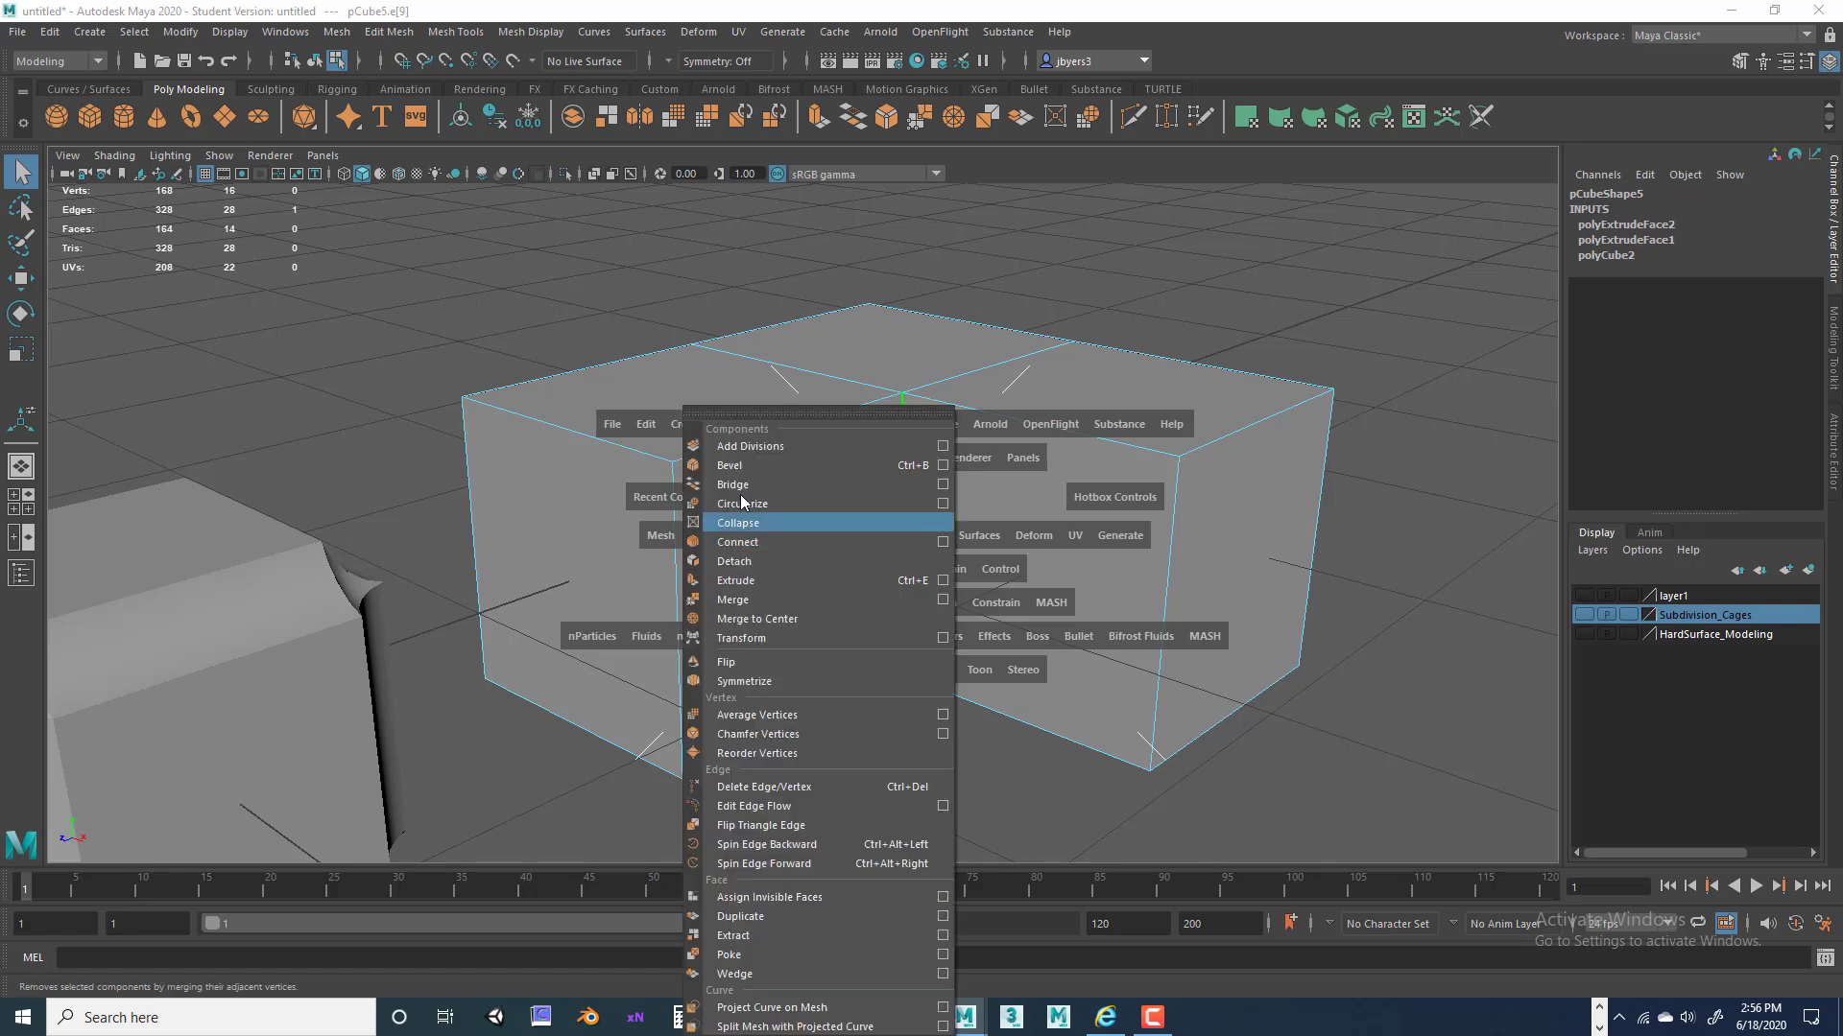
click(941, 465)
click(1020, 242)
click(1088, 272)
mouse_move(1205, 226)
mouse_down()
mouse_move(1142, 228)
mouse_move(1173, 227)
mouse_up()
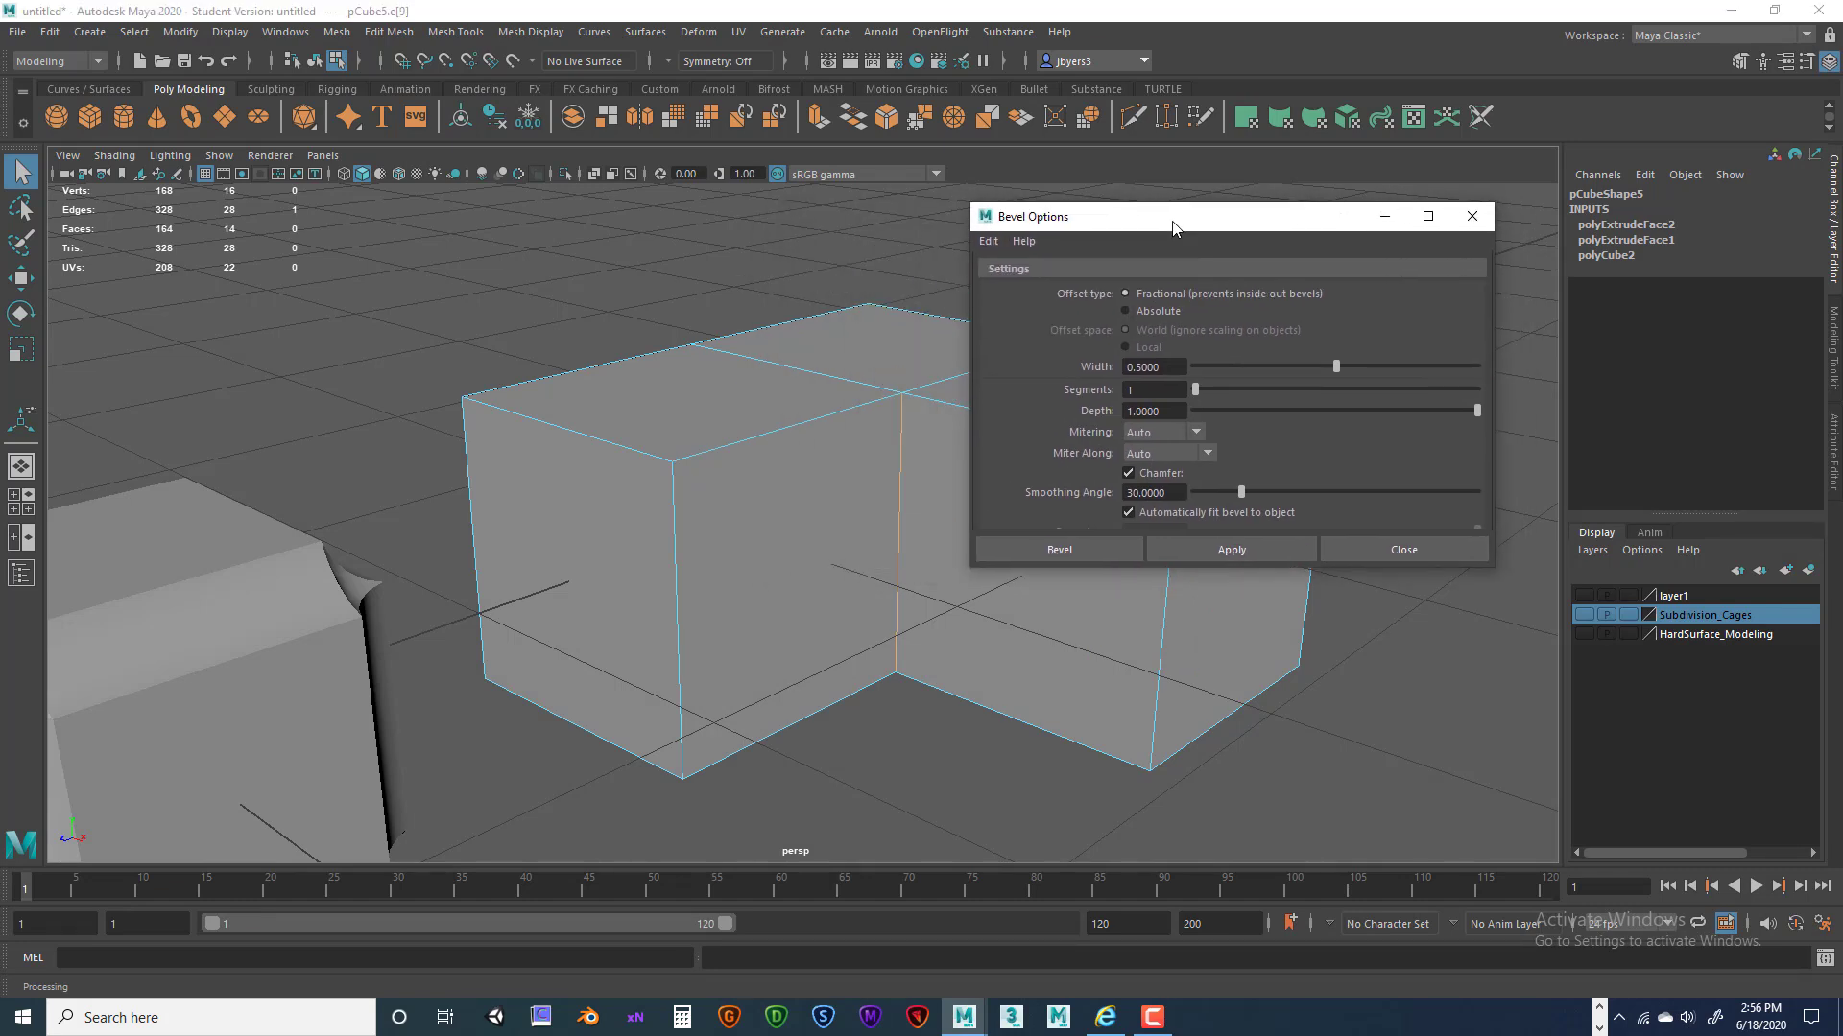
click(1136, 391)
click(1090, 548)
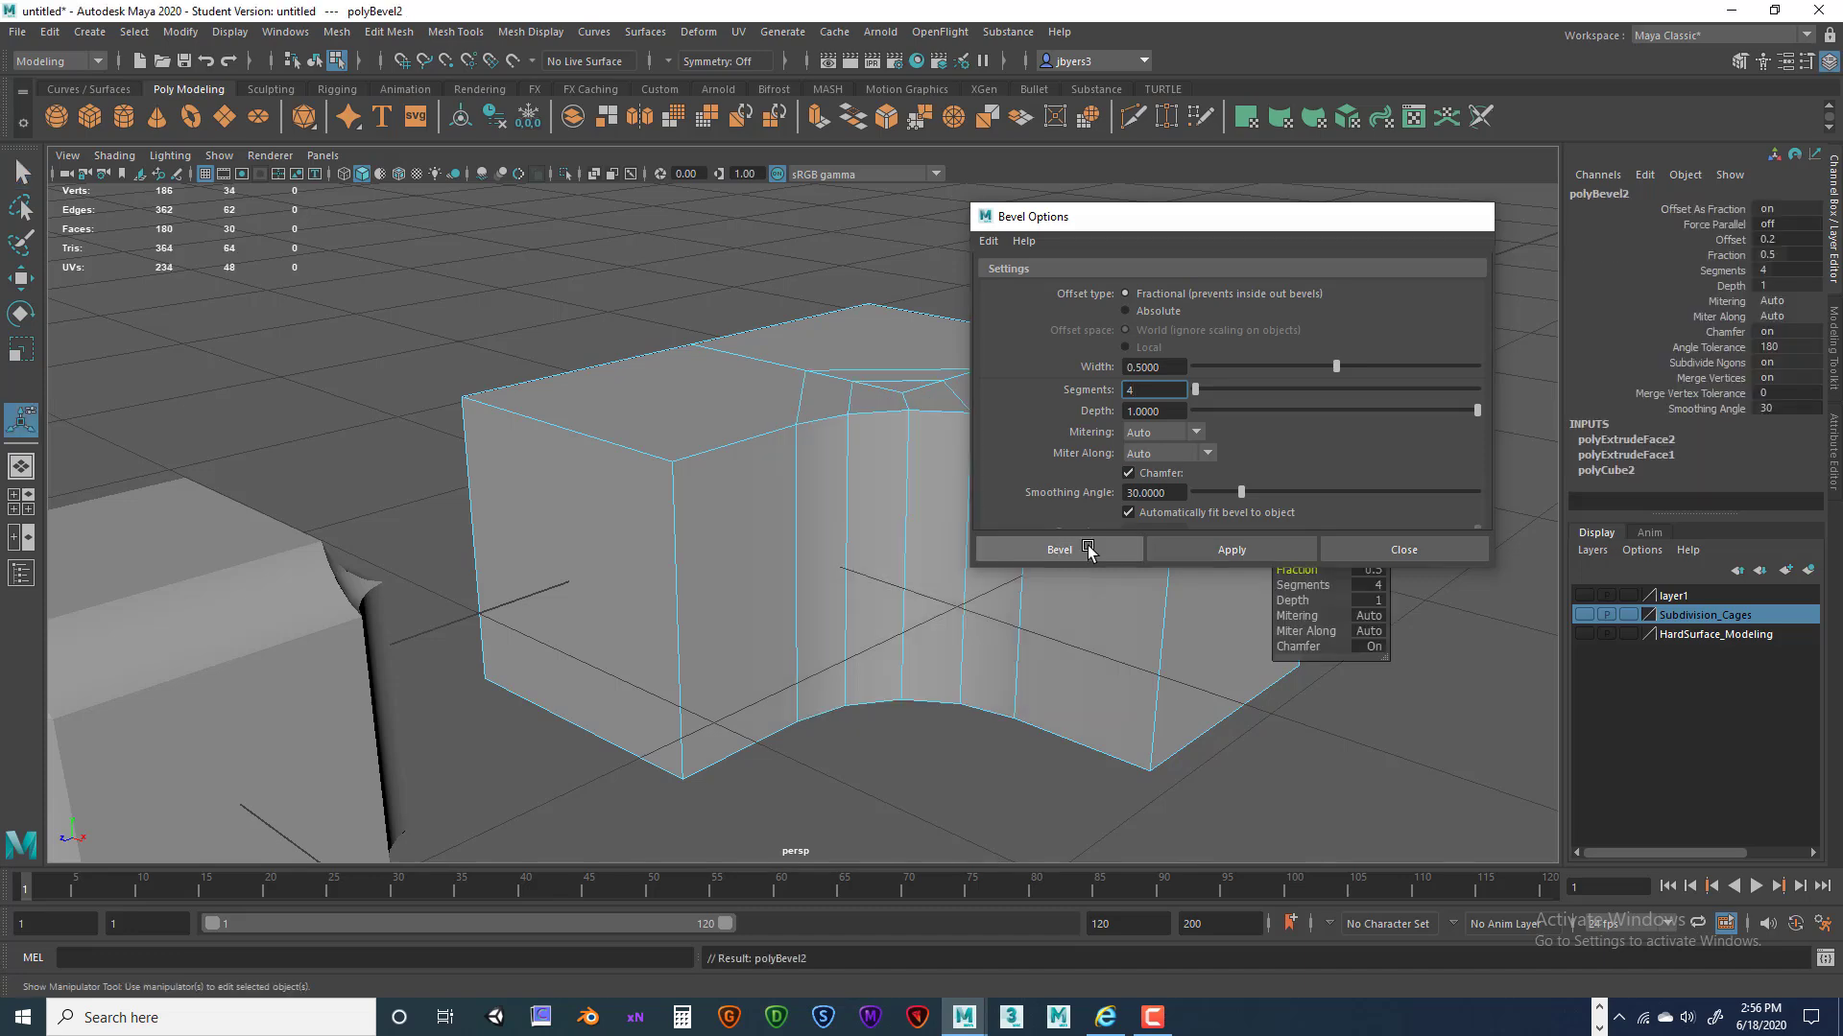
mouse_move(959, 576)
alt+mouse_down()
mouse_move(941, 608)
mouse_move(999, 567)
mouse_move(959, 567)
mouse_move(995, 531)
mouse_move(1098, 538)
mouse_move(975, 481)
mouse_move(995, 555)
mouse_move(937, 580)
alt+mouse_up()
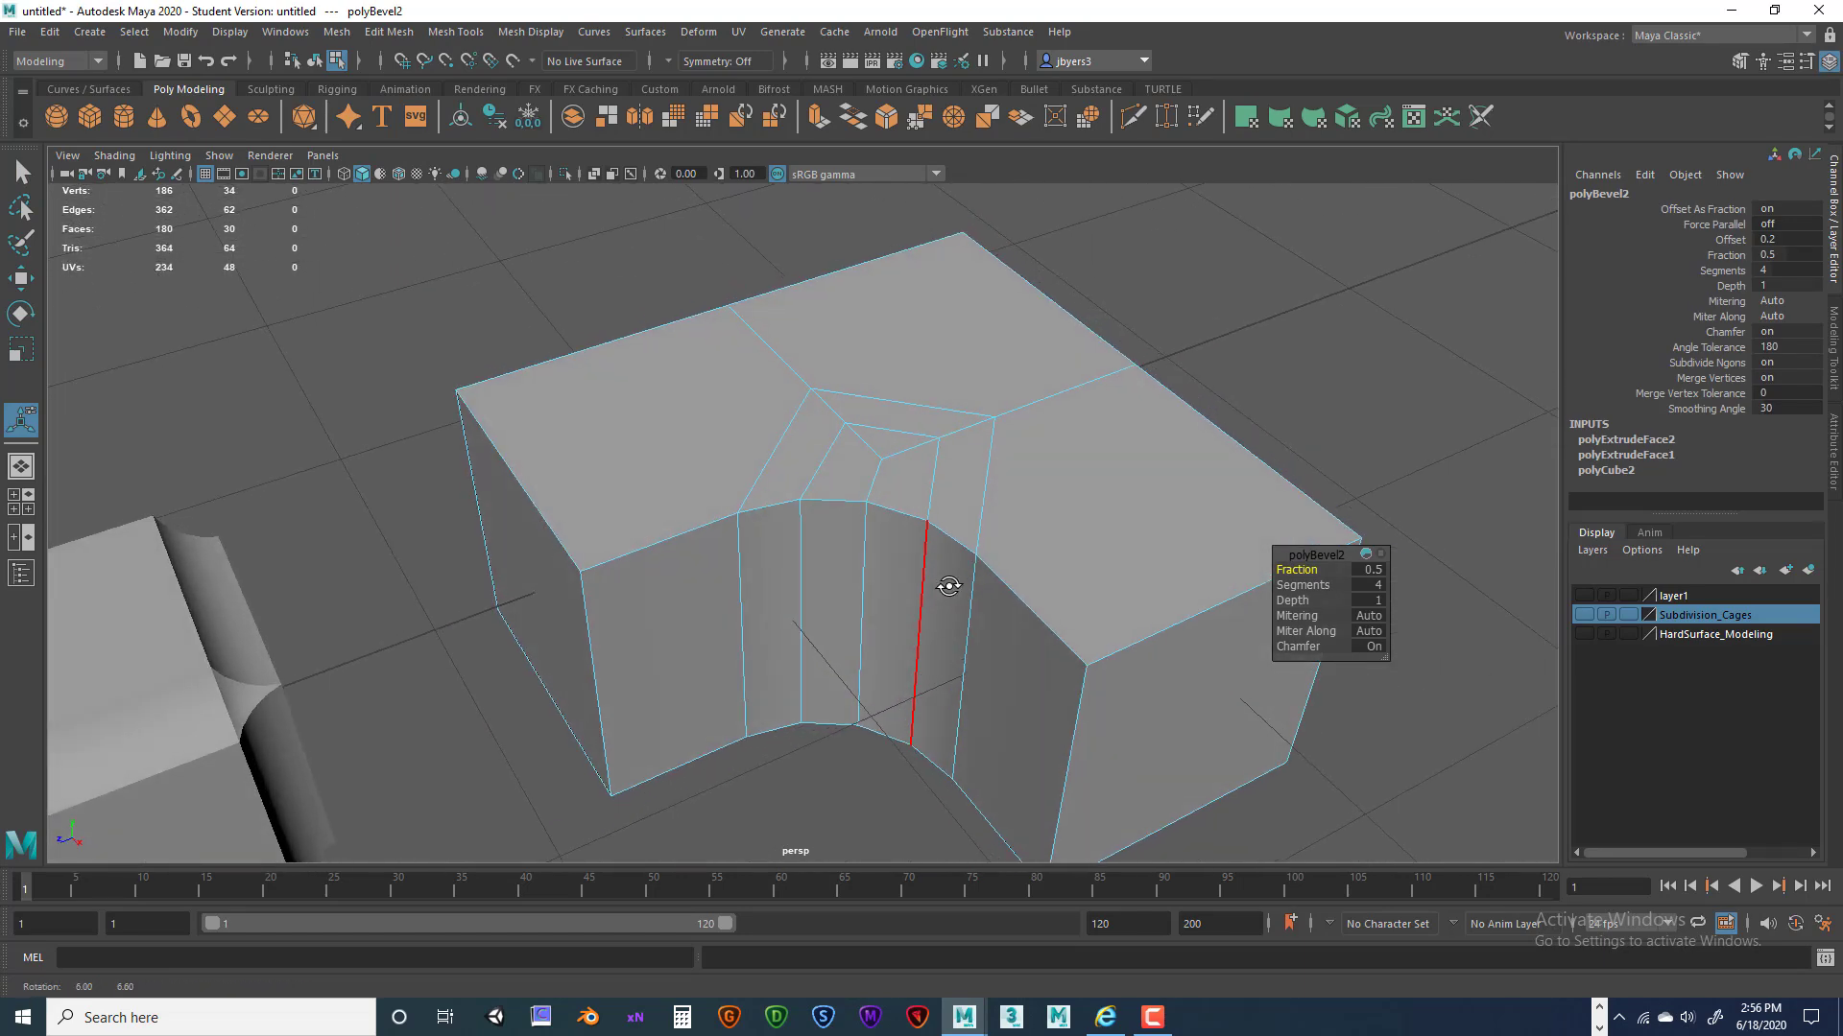
right_drag(925, 461, 916, 581)
alt+drag(959, 514, 875, 495)
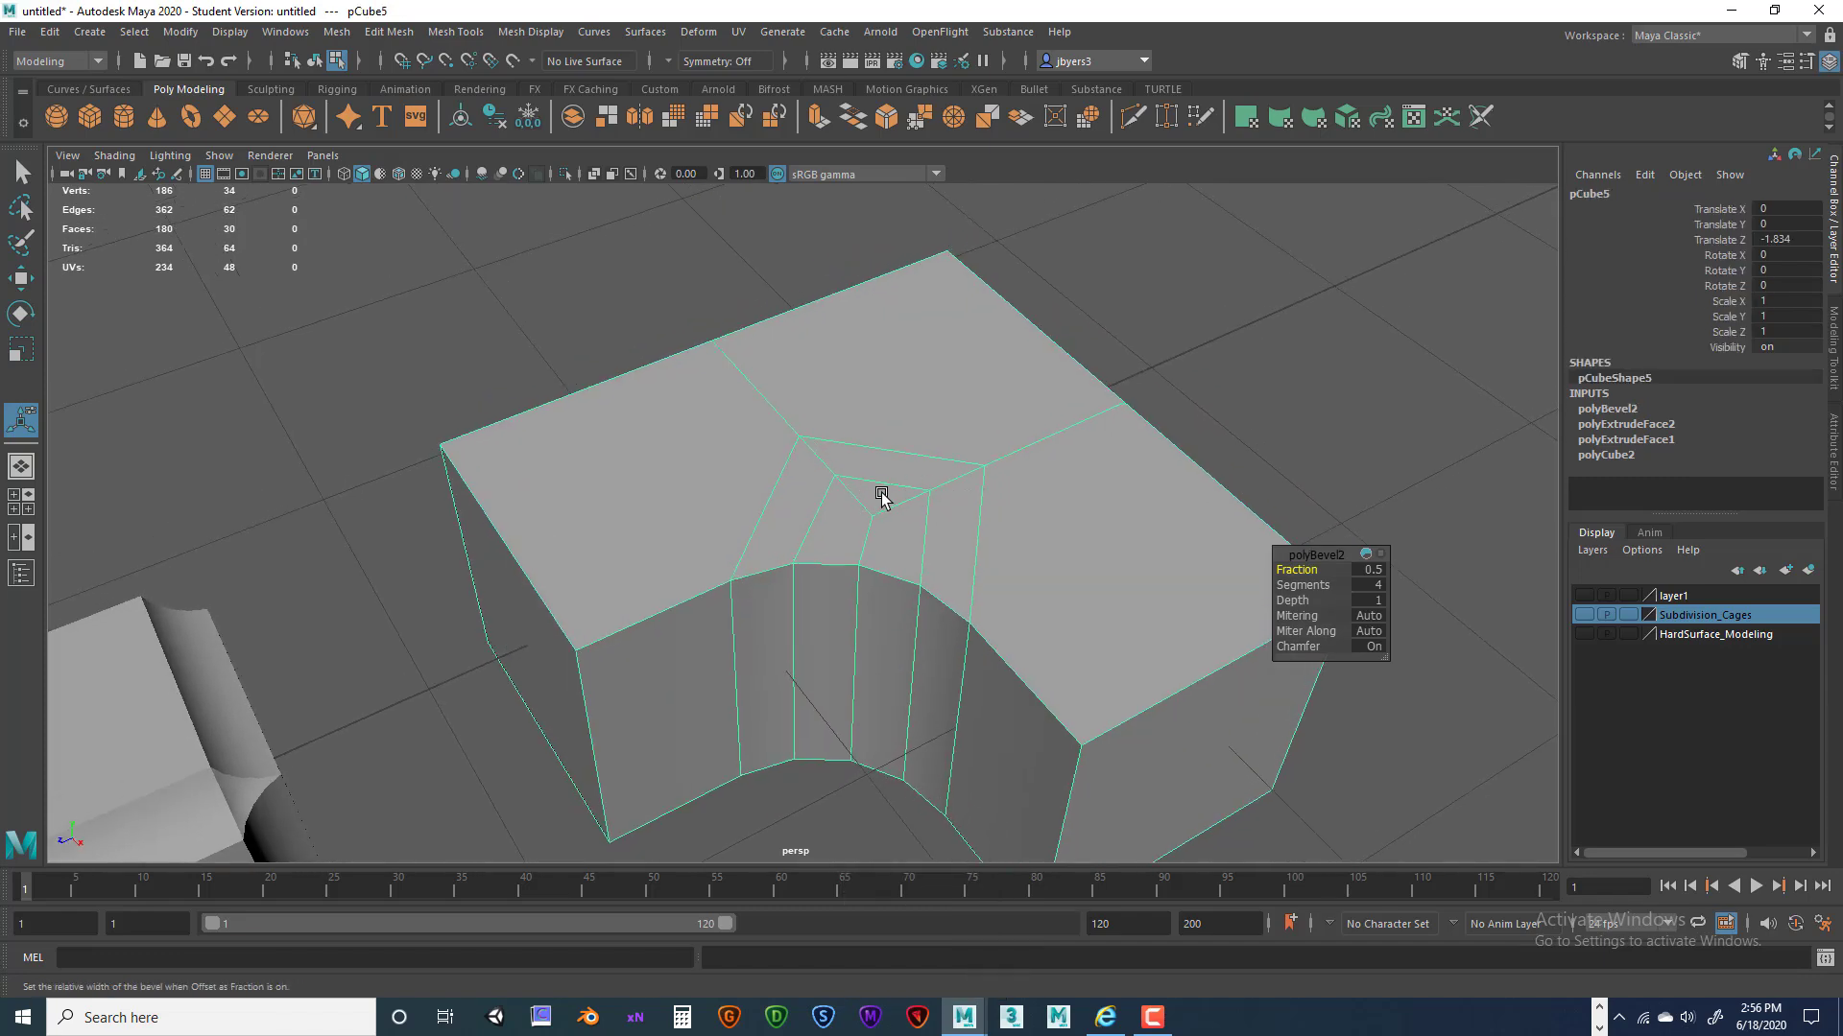
alt+drag(987, 498, 790, 435)
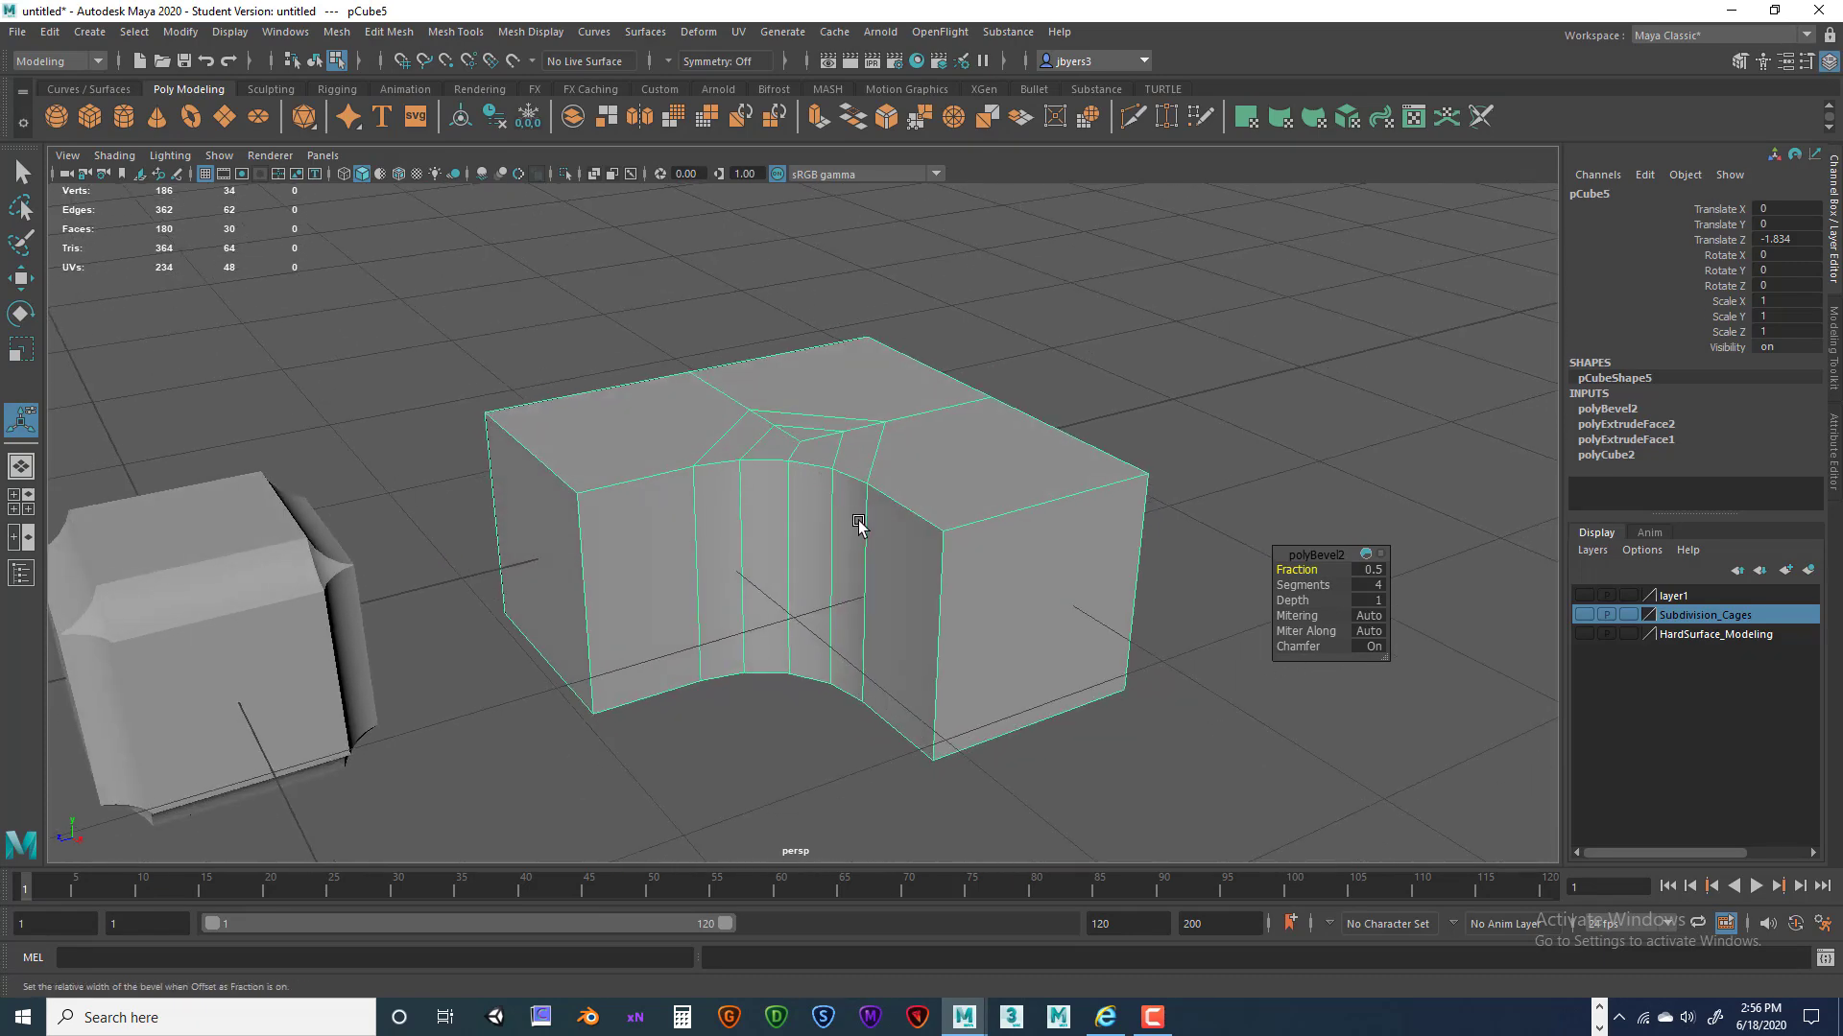
scroll(862, 521, up, 5)
alt+middle_drag(867, 518, 826, 485)
scroll(774, 490, down, 3)
alt+drag(721, 495, 797, 481)
alt+middle_drag(798, 481, 885, 456)
scroll(816, 461, down, 3)
alt+drag(723, 473, 726, 464)
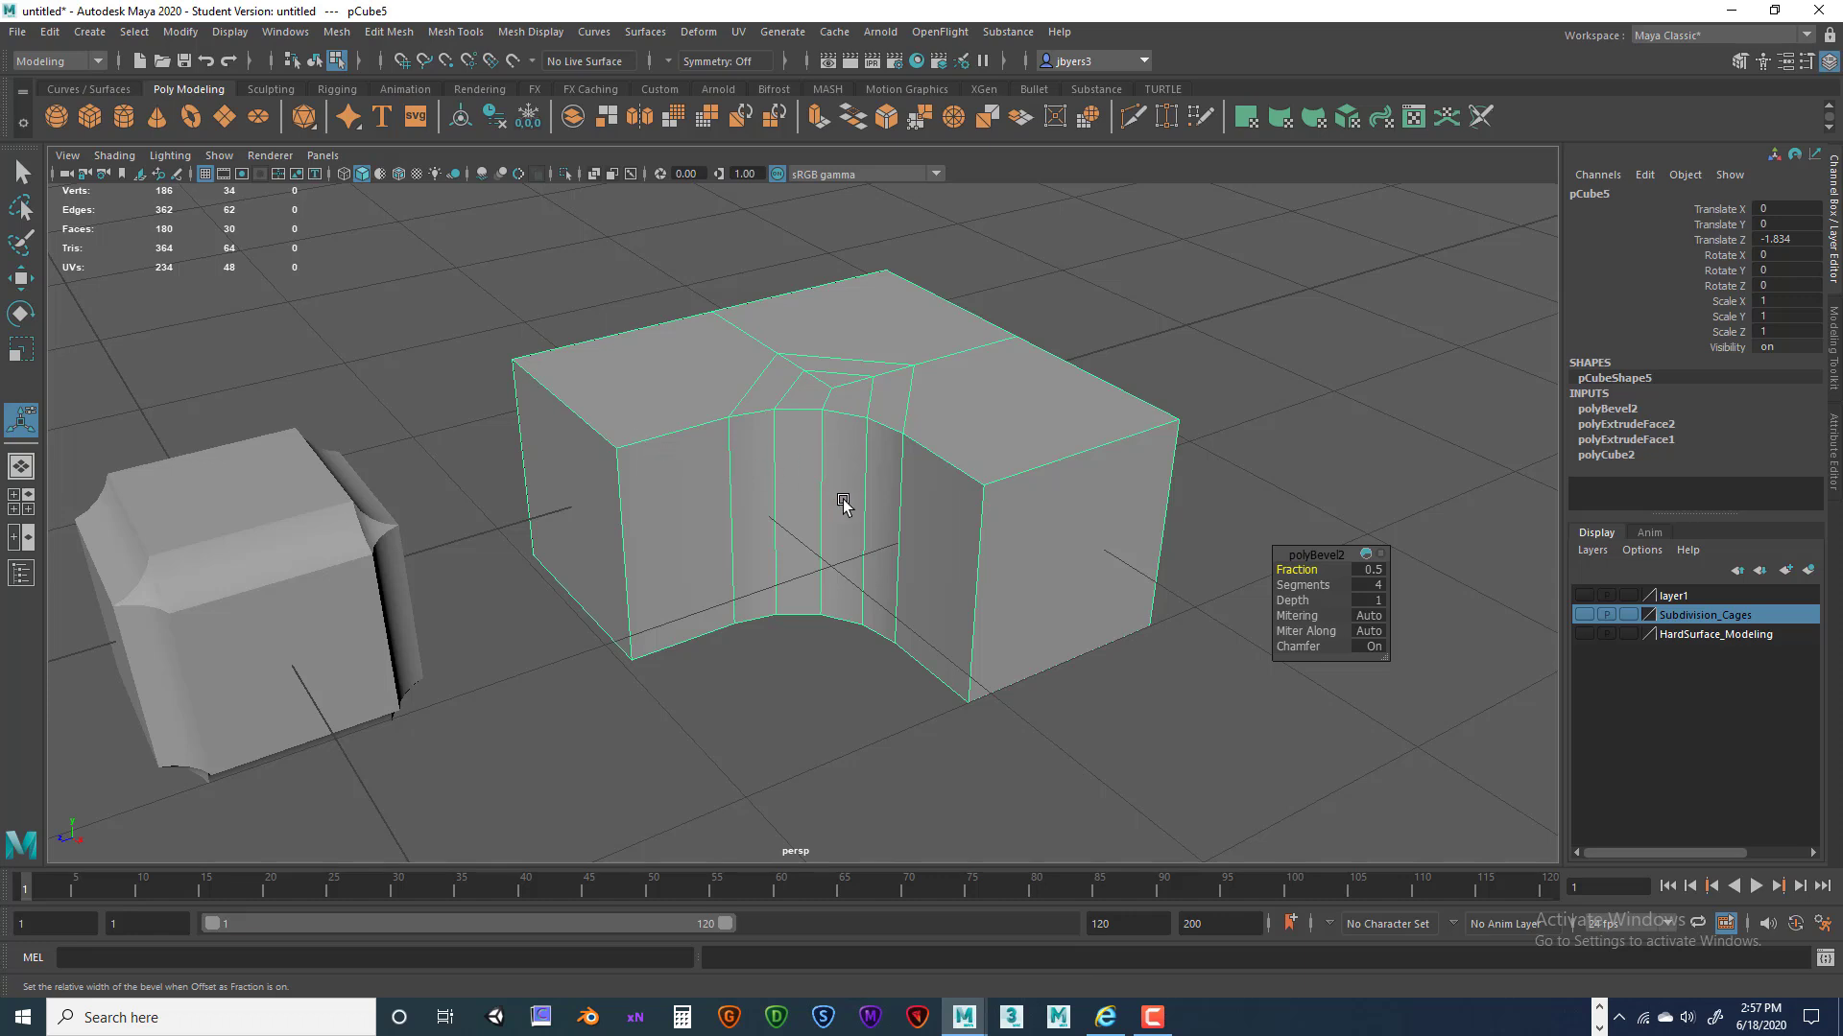
scroll(842, 502, up, 5)
scroll(929, 510, down, 3)
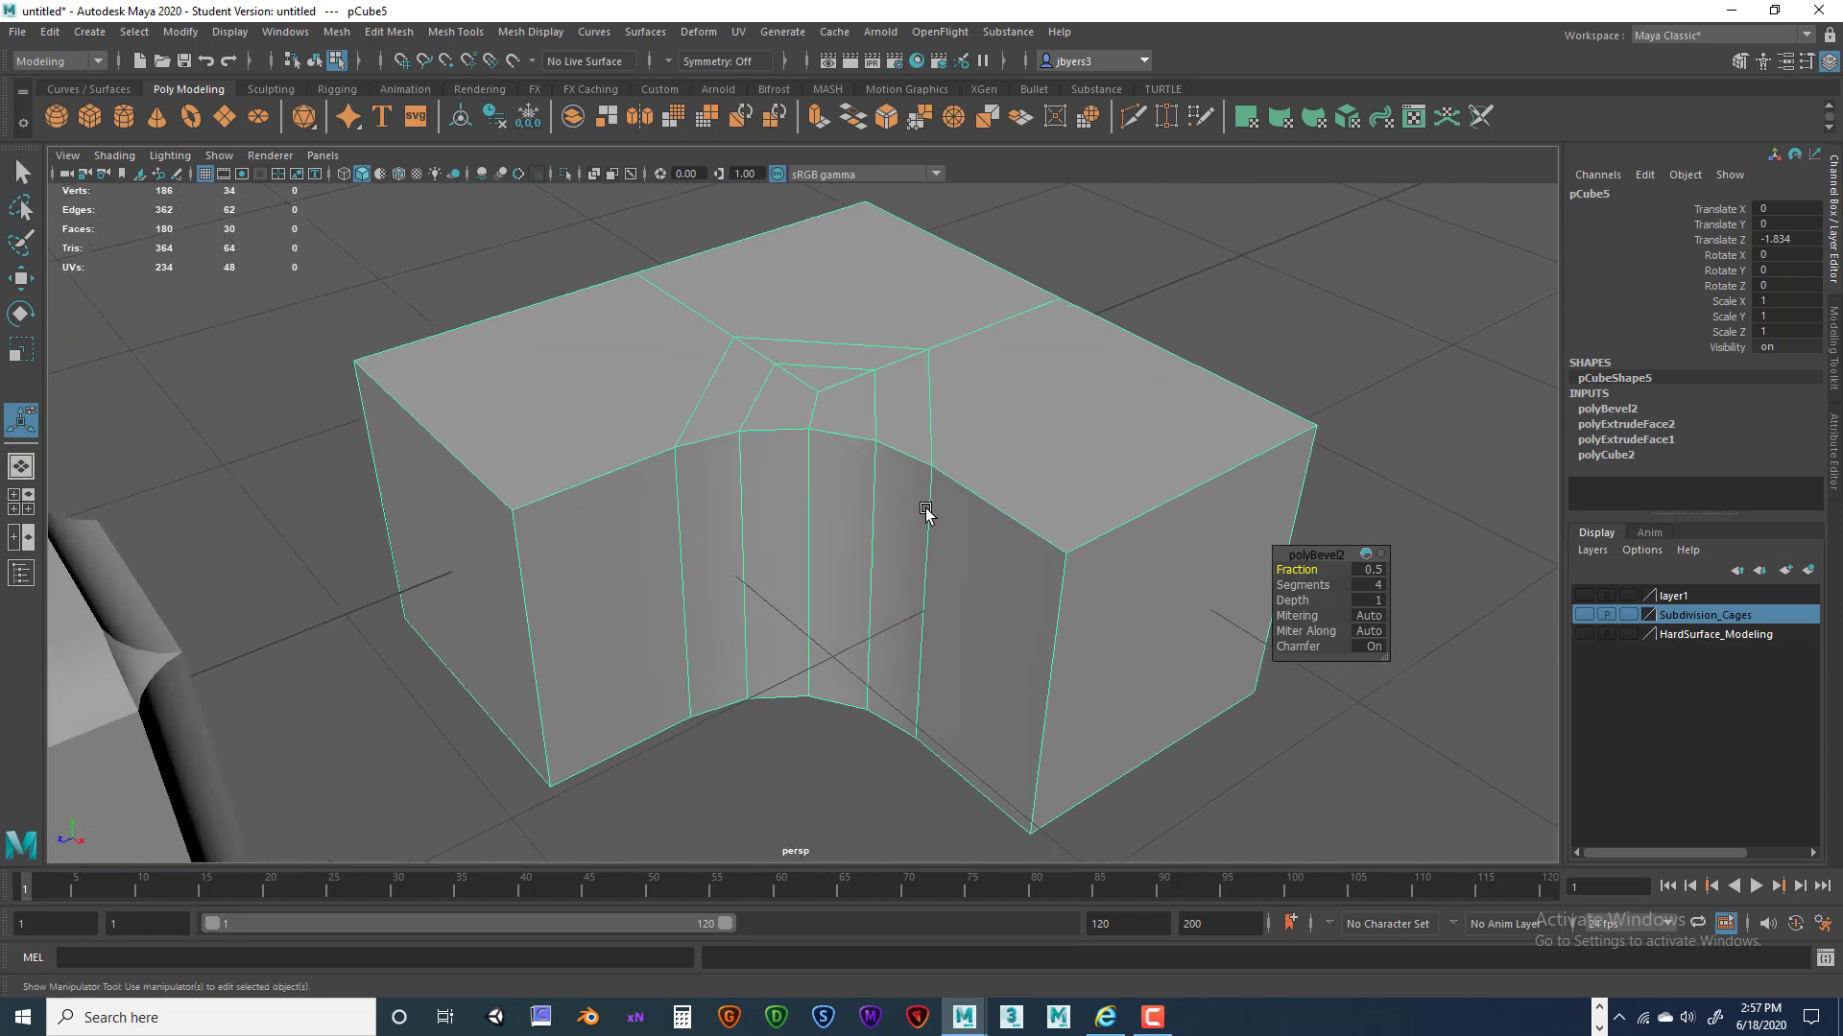
mouse_move(738, 463)
alt+mouse_down()
mouse_move(745, 412)
mouse_move(761, 455)
mouse_move(699, 461)
mouse_move(744, 457)
alt+mouse_up()
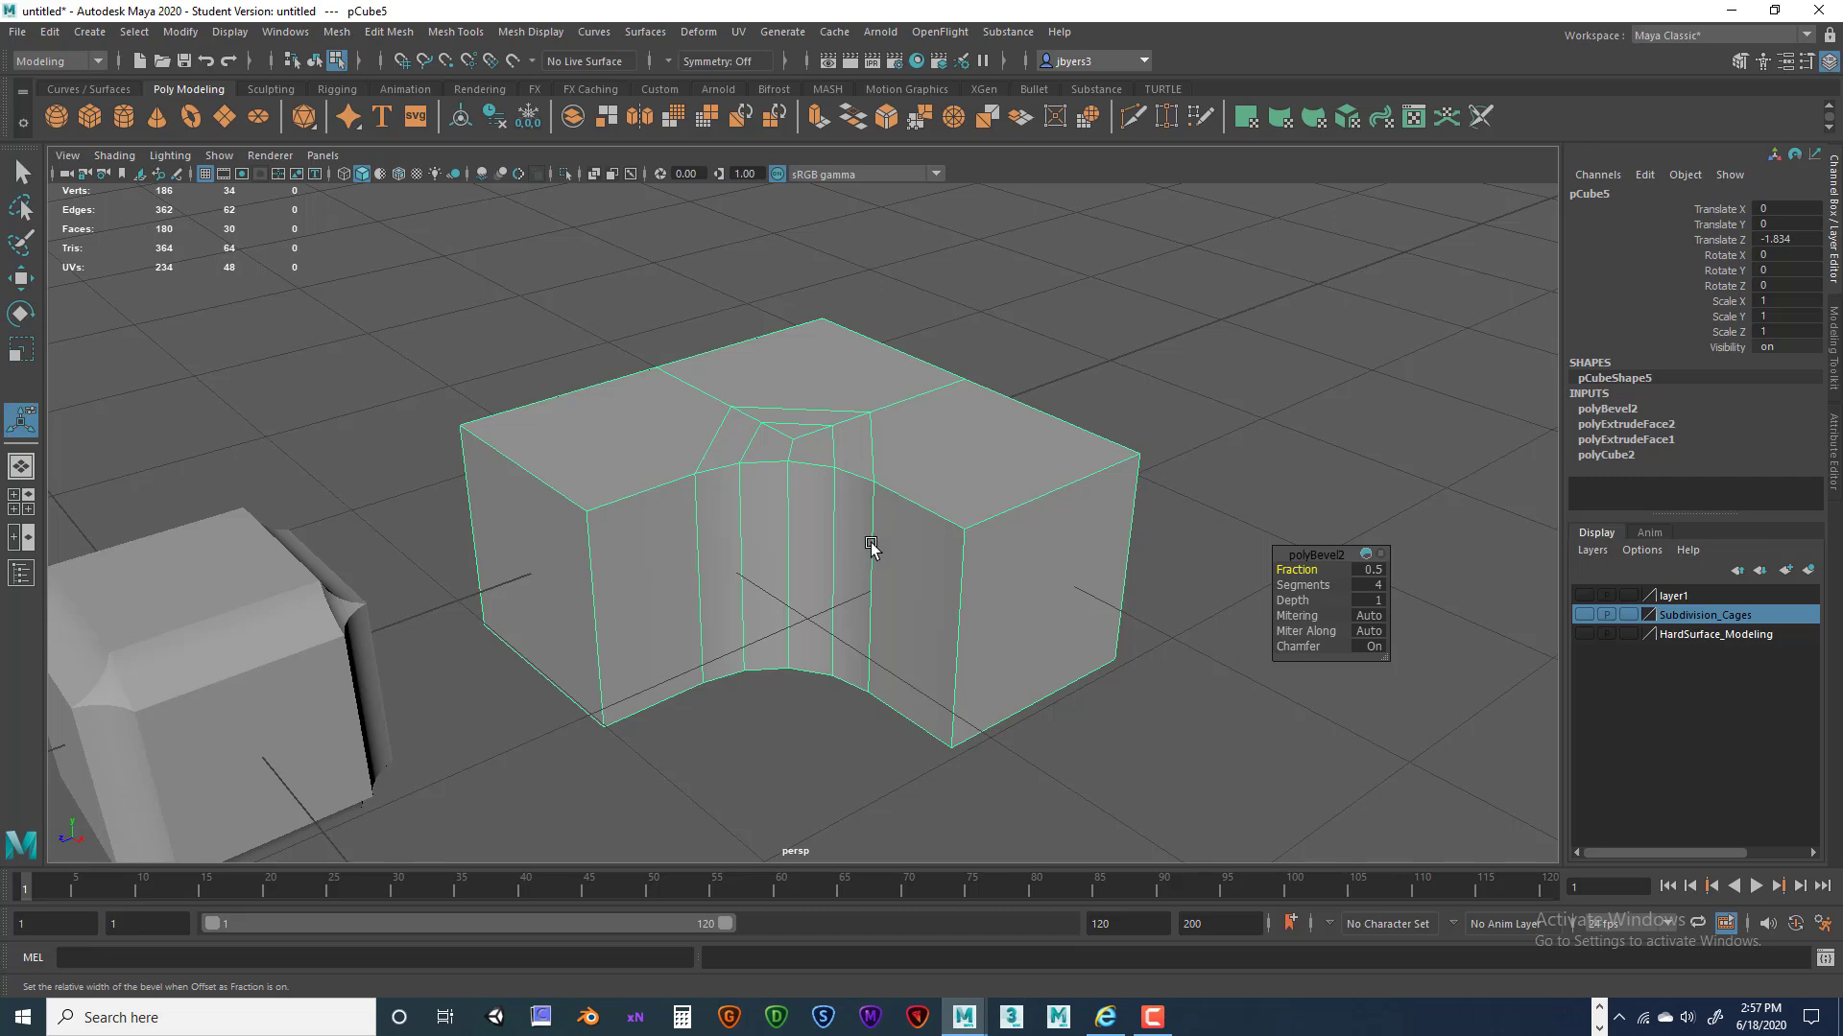
scroll(907, 559, down, 8)
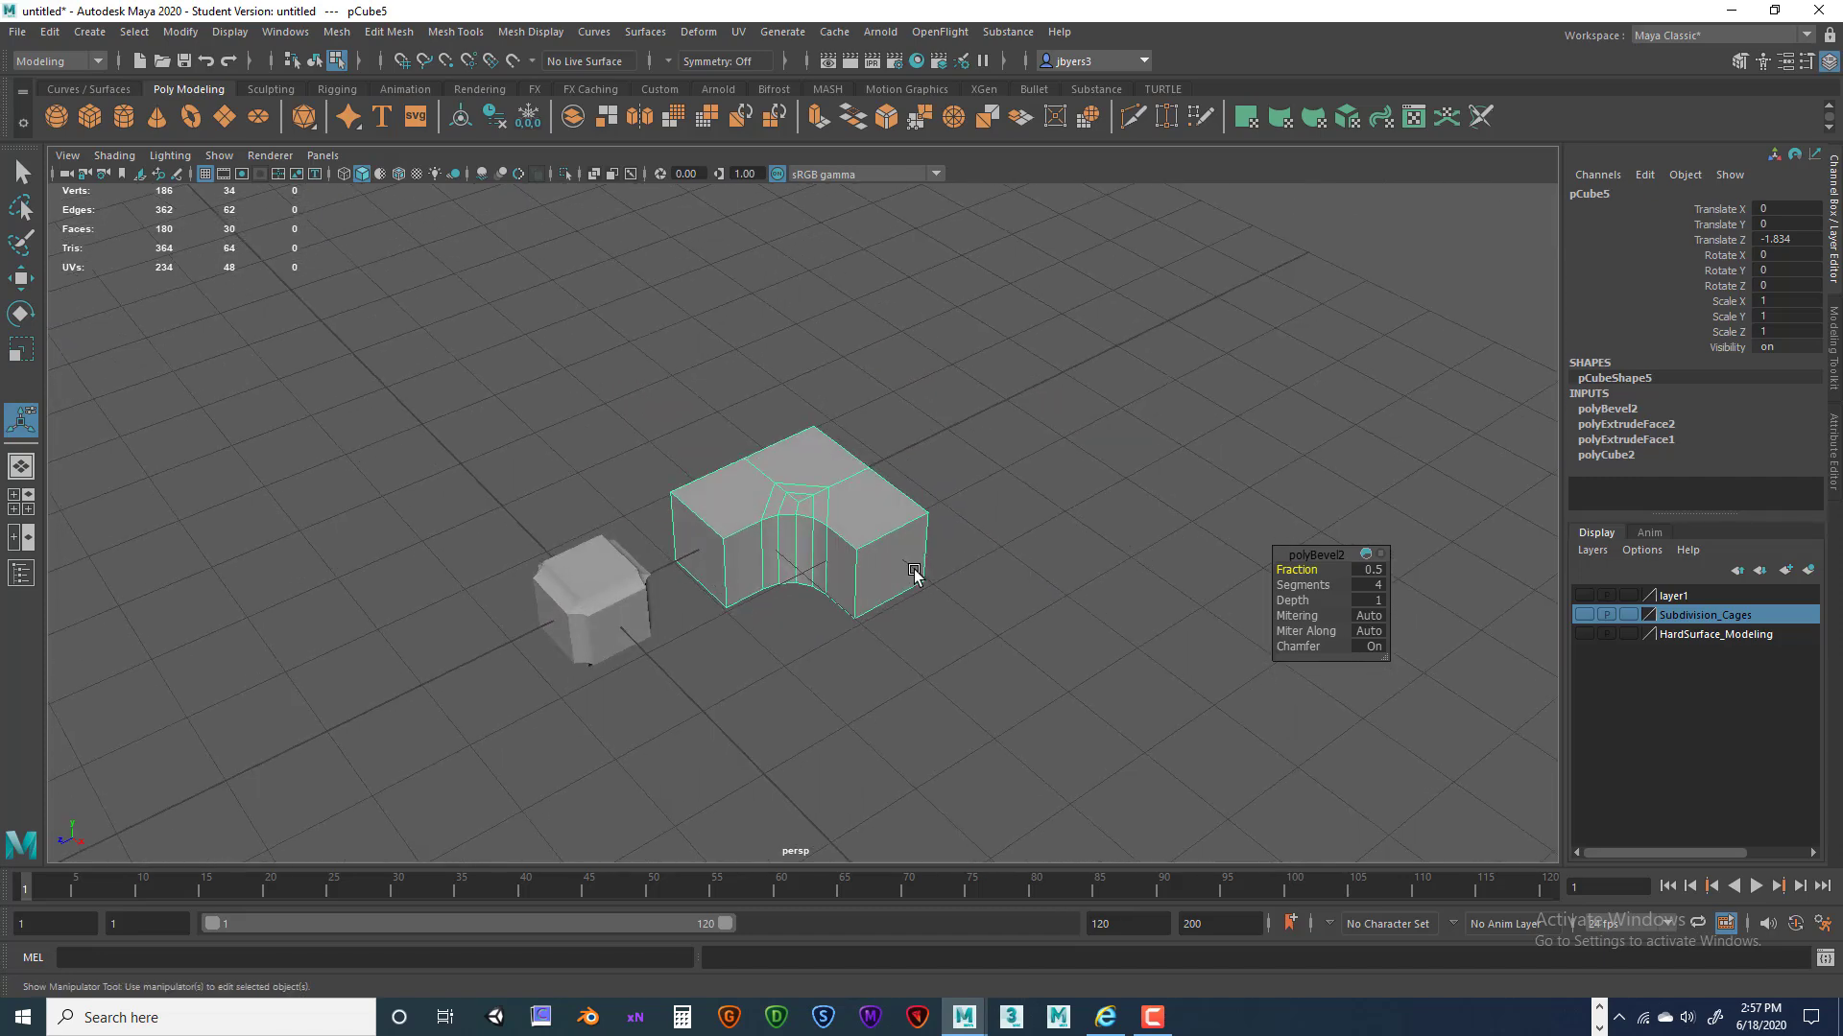
scroll(908, 578, up, 3)
scroll(836, 603, up, 10)
scroll(954, 509, down, 6)
alt+drag(970, 530, 851, 535)
alt+right_drag(852, 534, 744, 538)
alt+middle_drag(769, 486, 745, 441)
alt+right_drag(745, 441, 863, 473)
alt+middle_drag(825, 462, 844, 487)
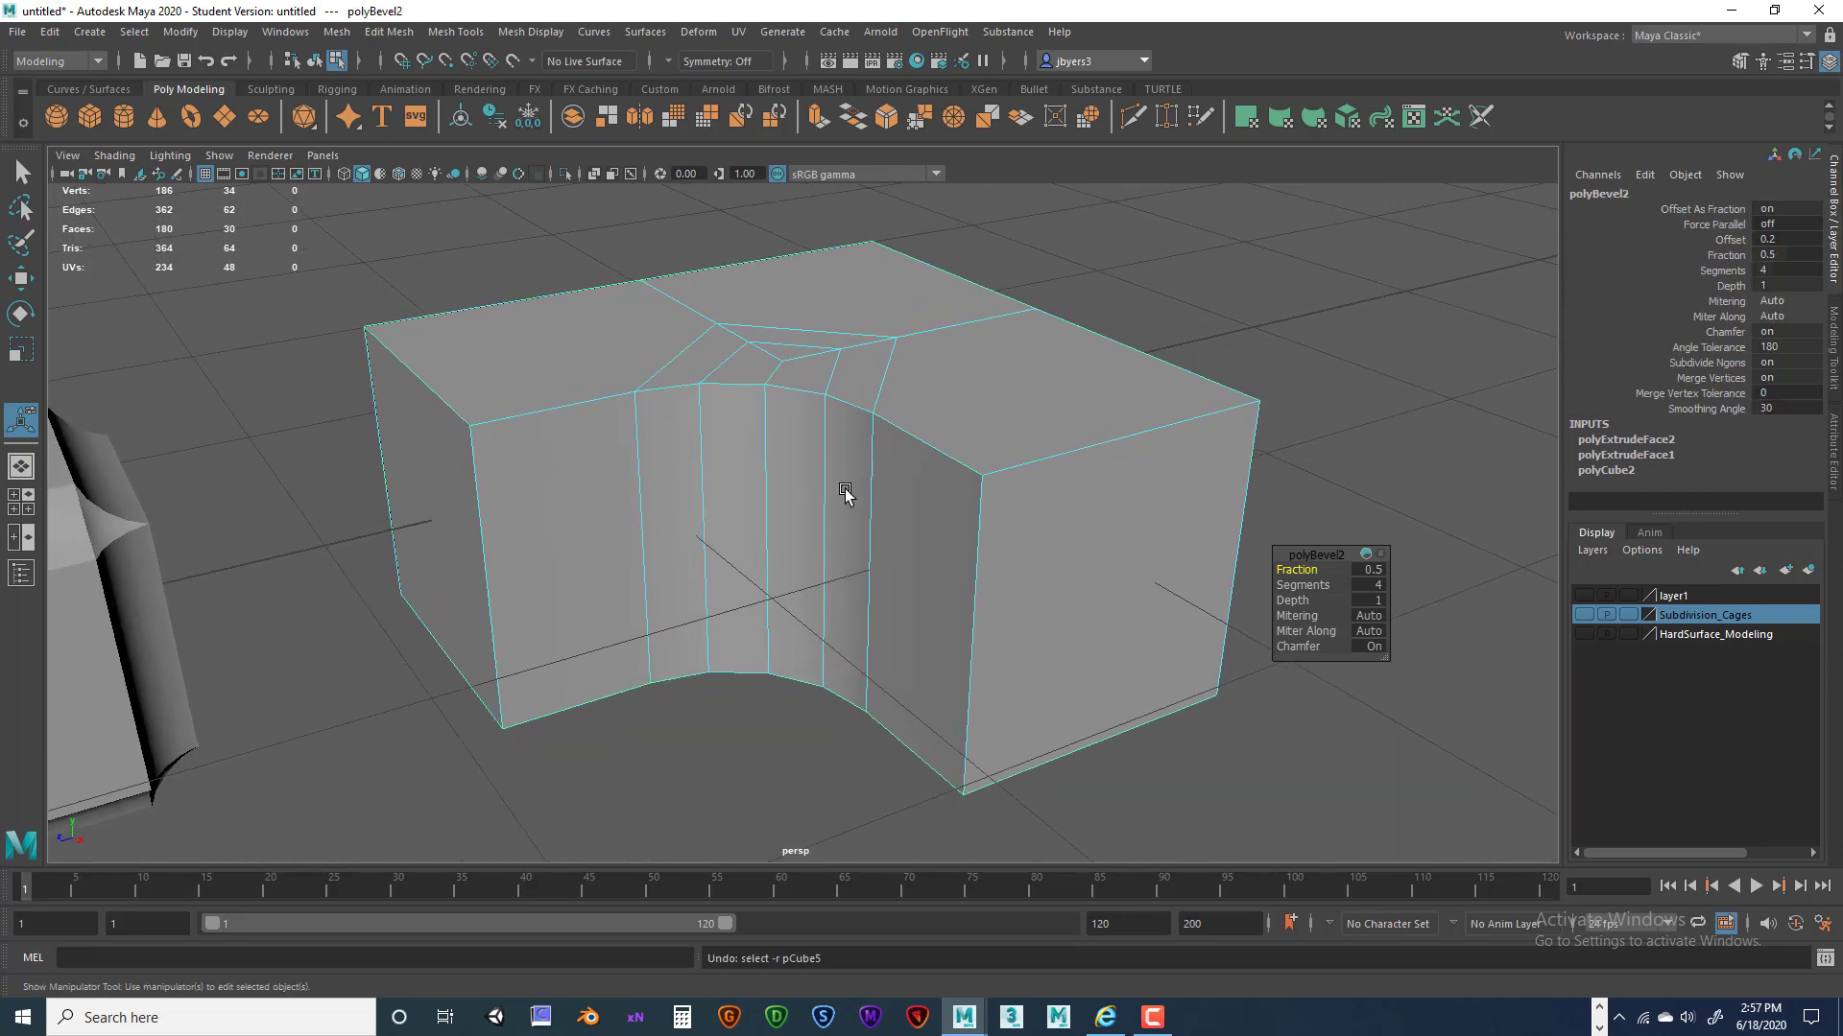
Undo the previous bevel and select the two faces beside the L-block's inner corner.
key(ctrl+z)
alt+drag(845, 492, 884, 482)
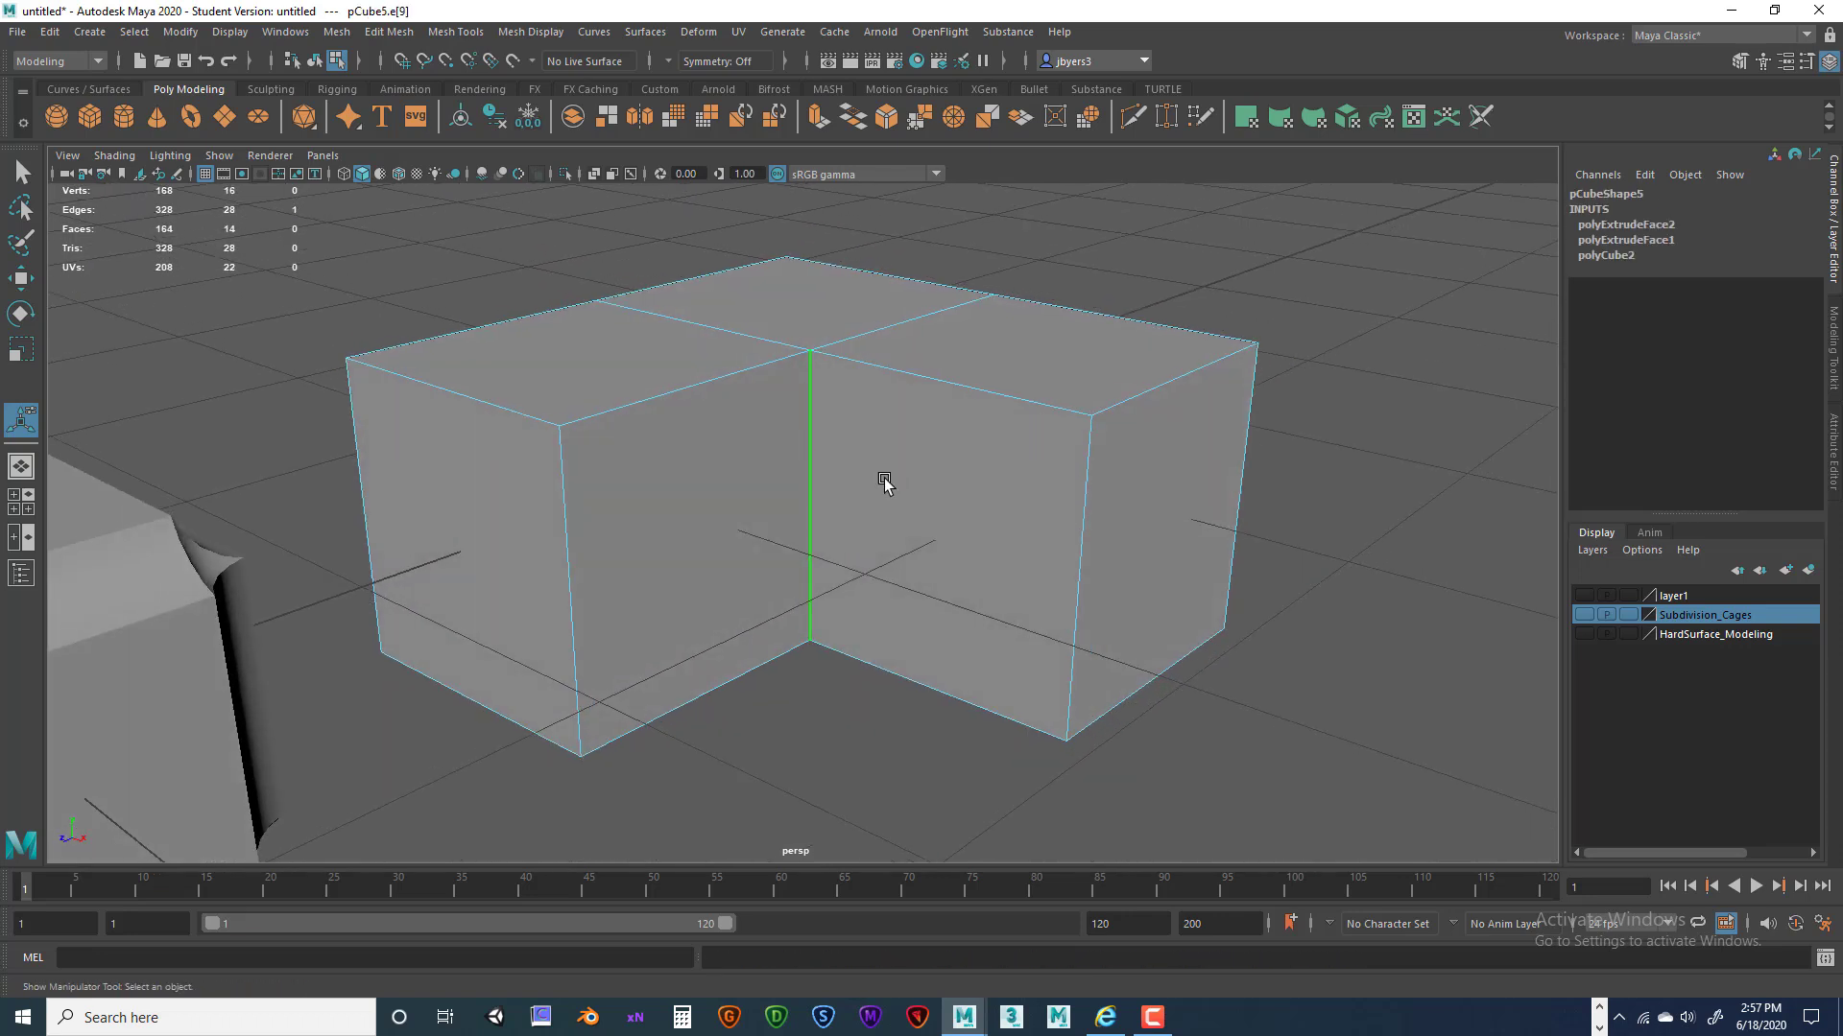
right_drag(977, 488, 952, 530)
click(977, 534)
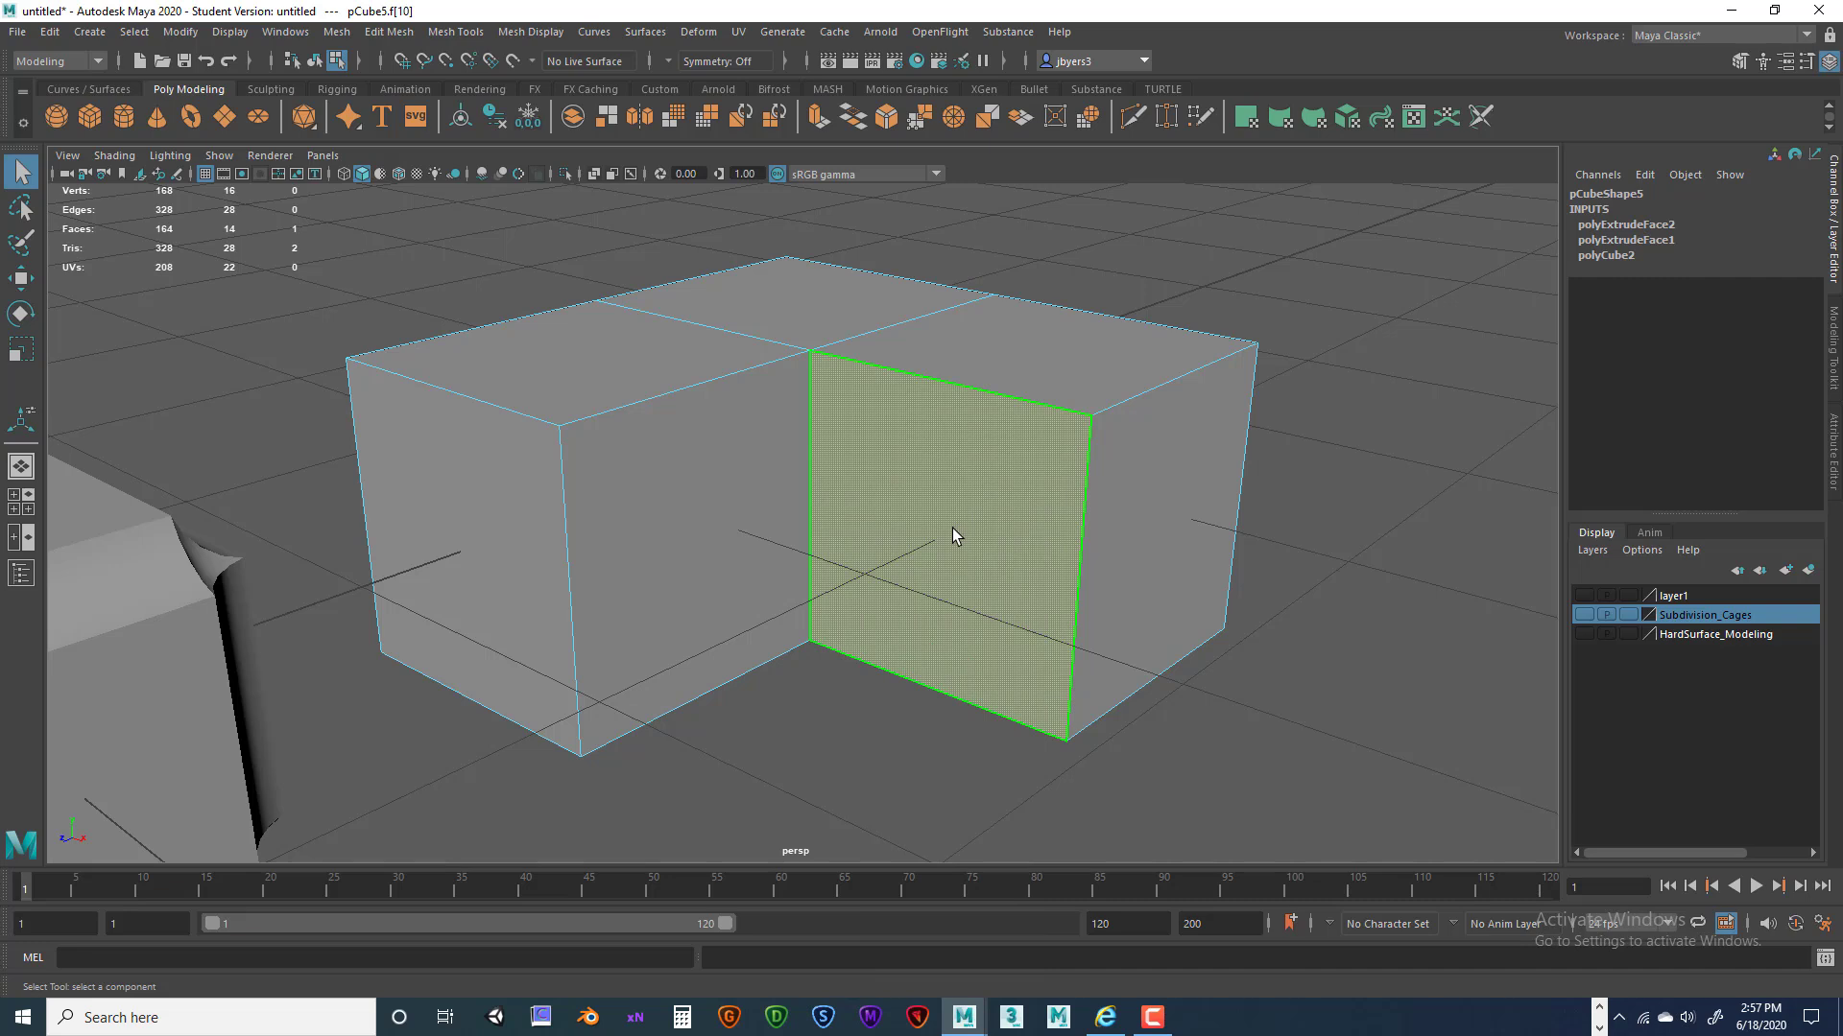
shift+click(706, 531)
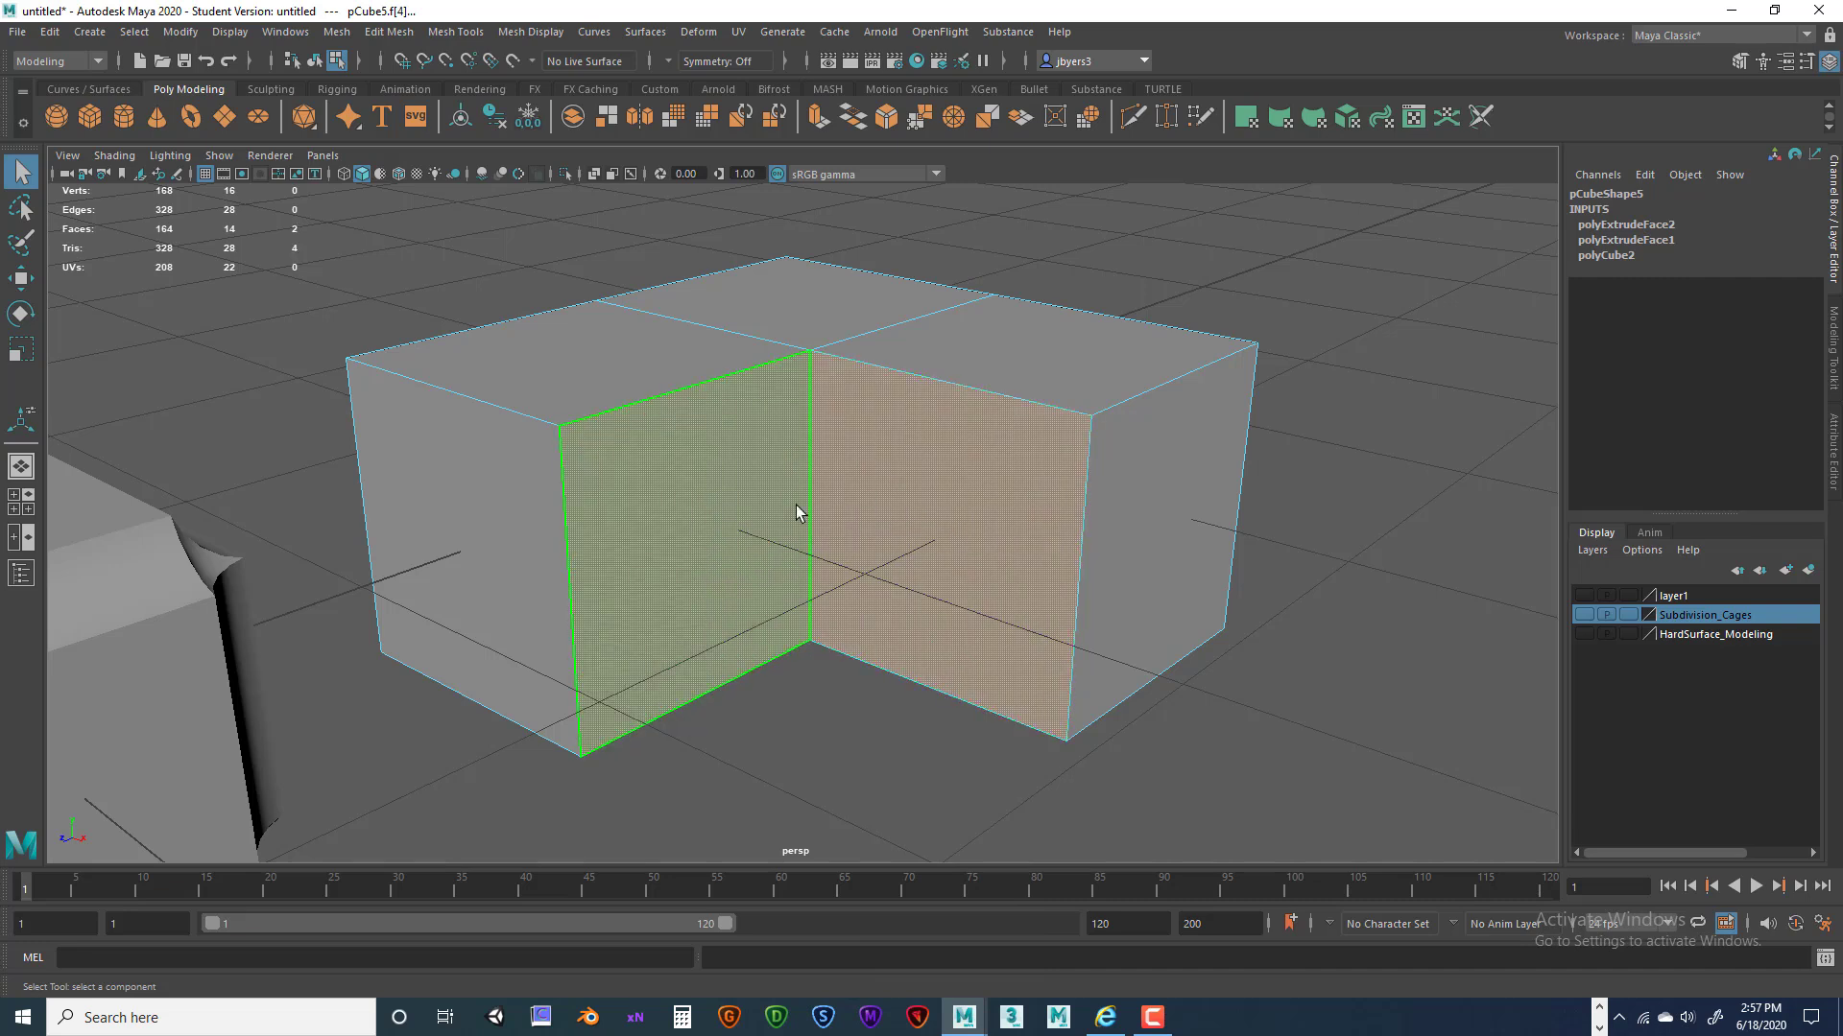
Open Bevel Options and set Mitering to Uniform, keeping width 0.5 and 4 segments.
key(space)
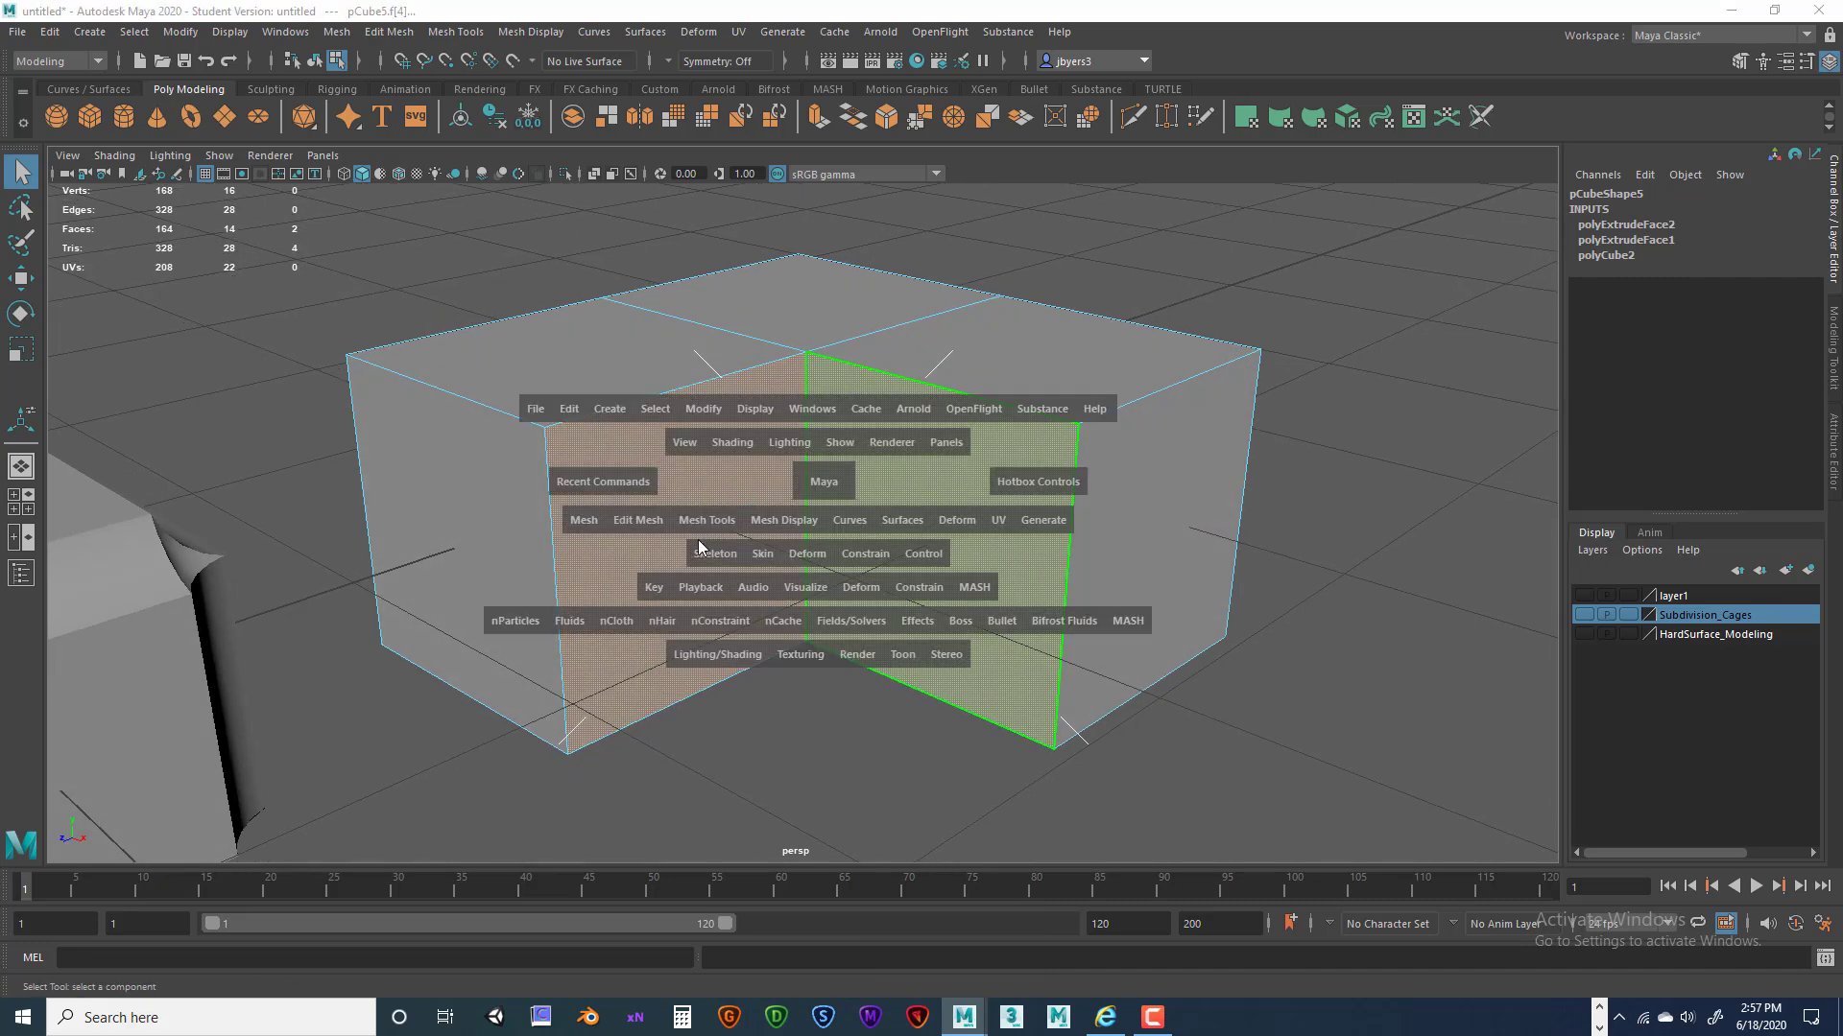
click(650, 518)
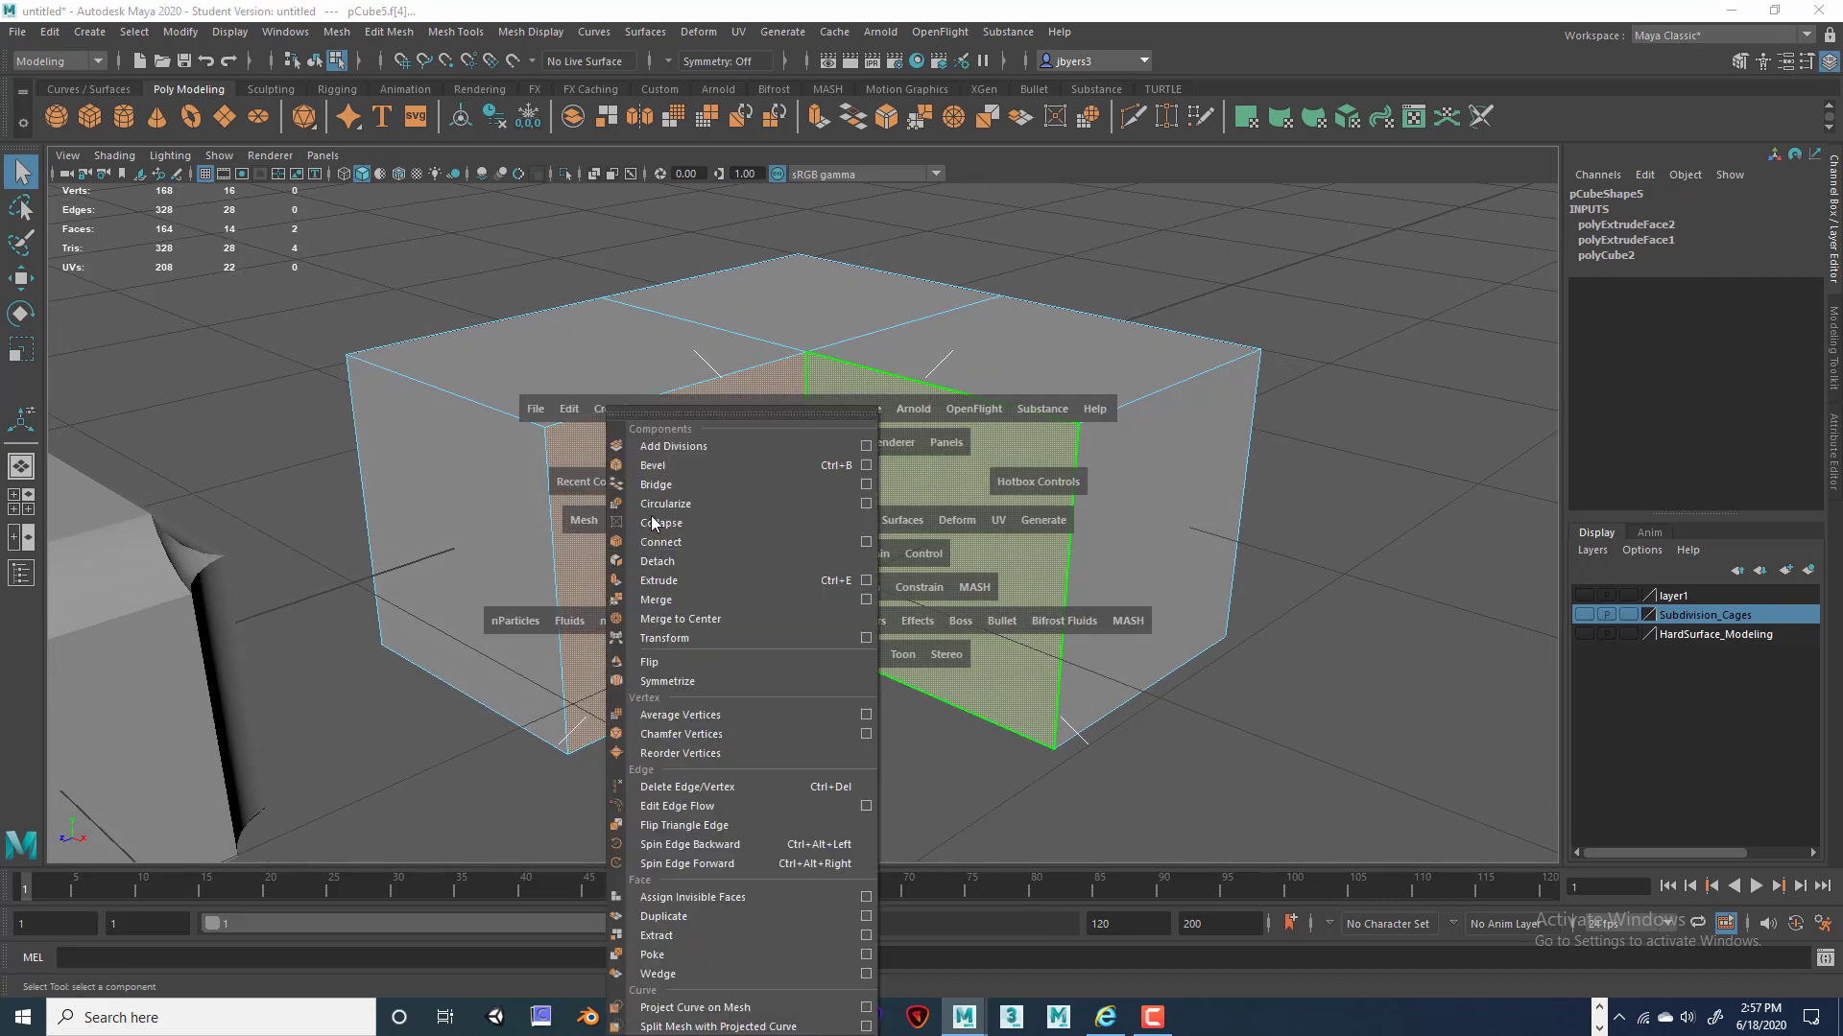
click(867, 467)
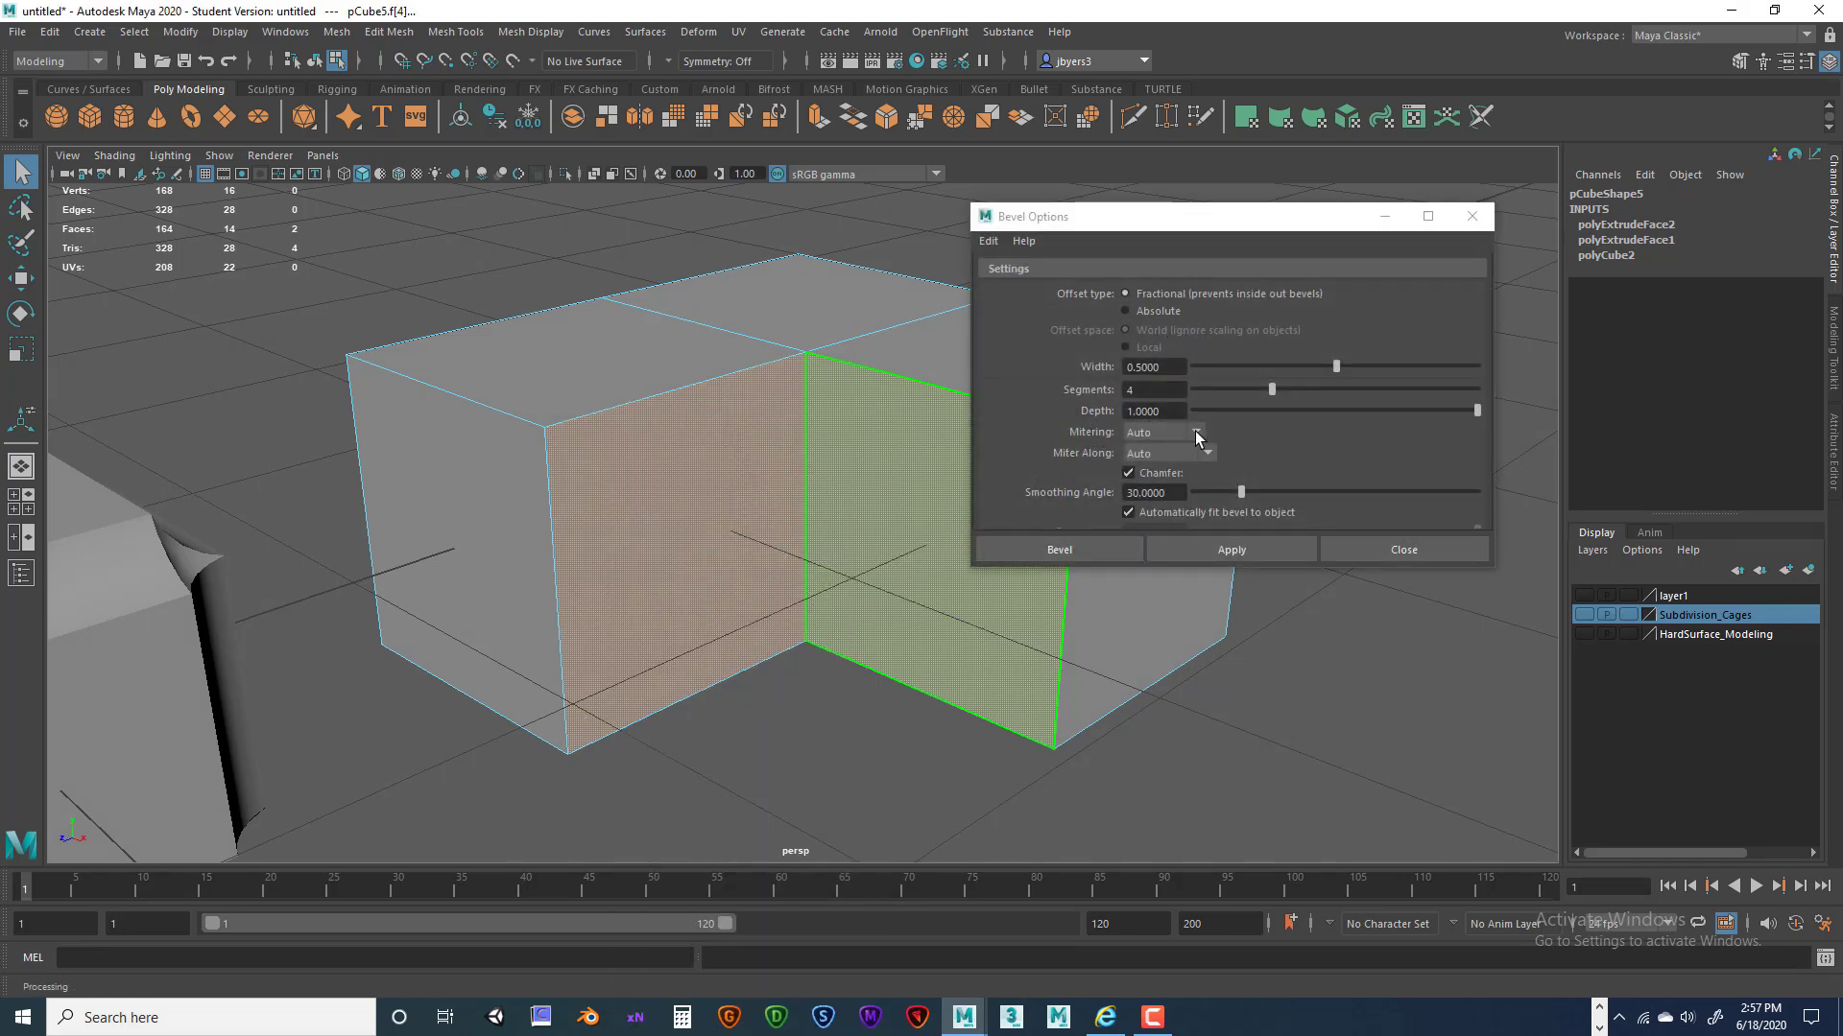
click(1195, 434)
click(1186, 472)
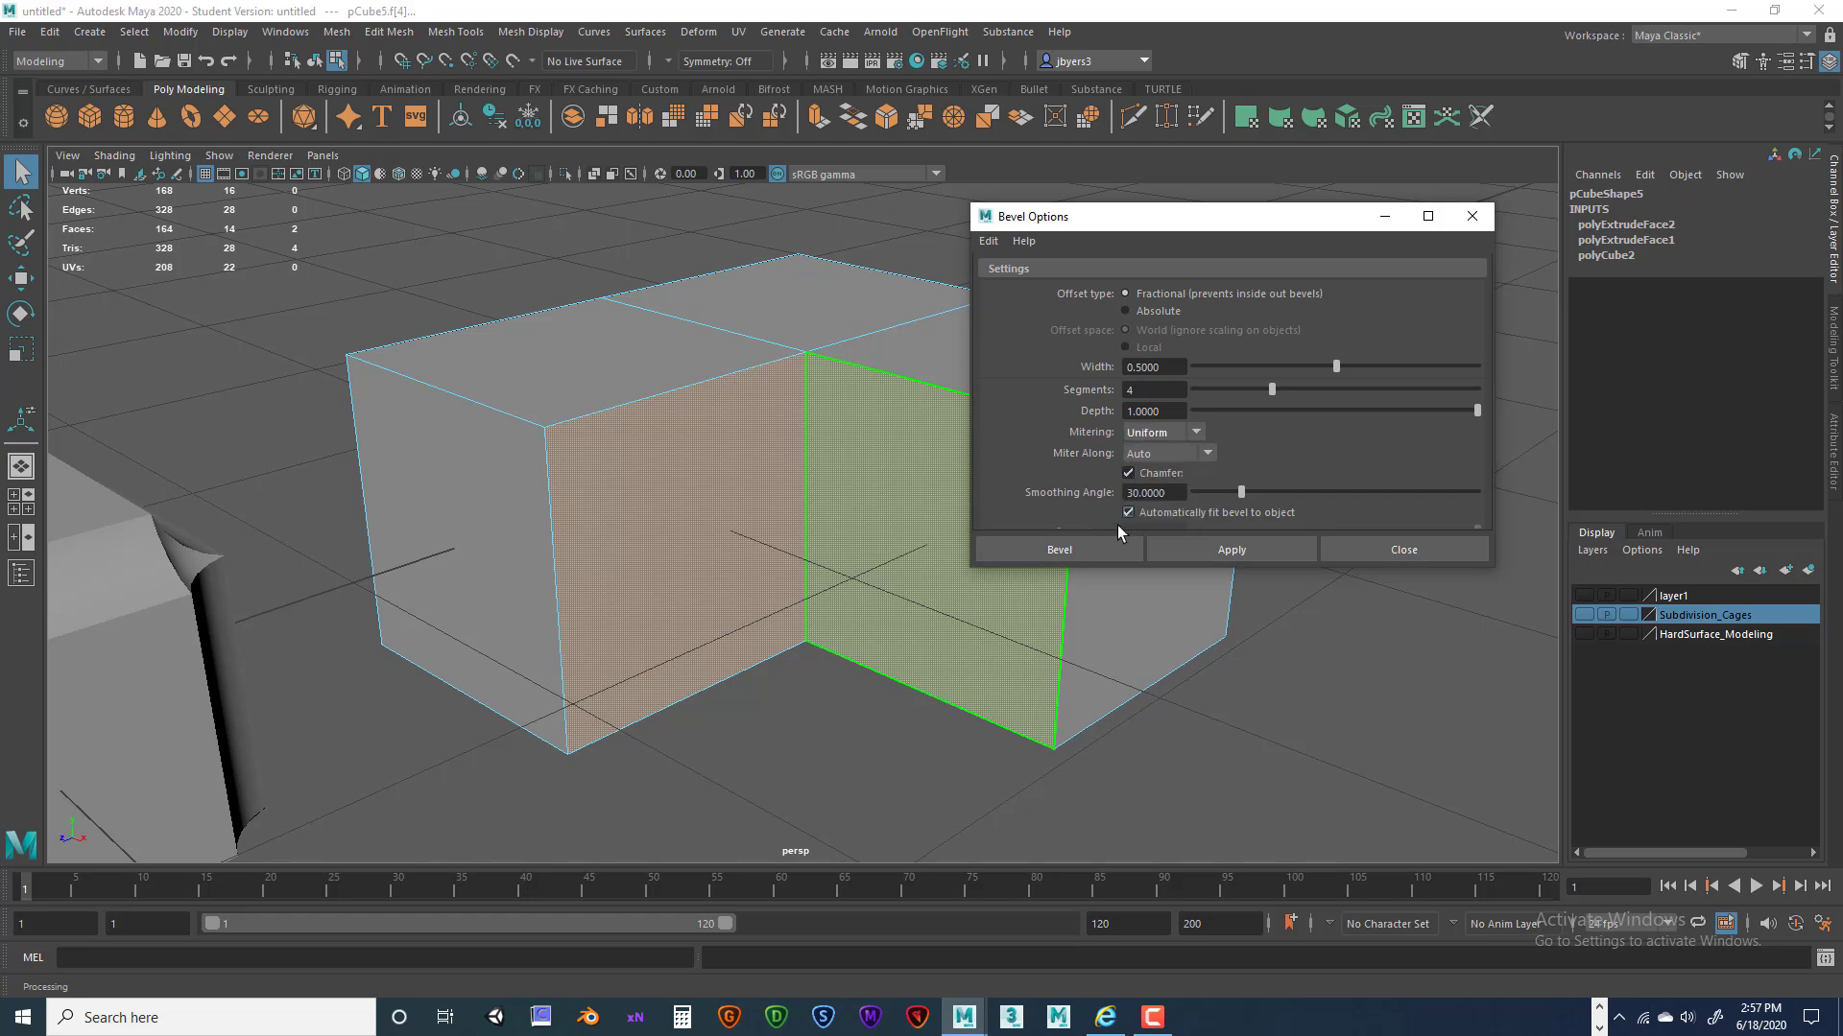
Apply the Uniform bevel to the inner-corner faces and inspect the result.
click(1104, 546)
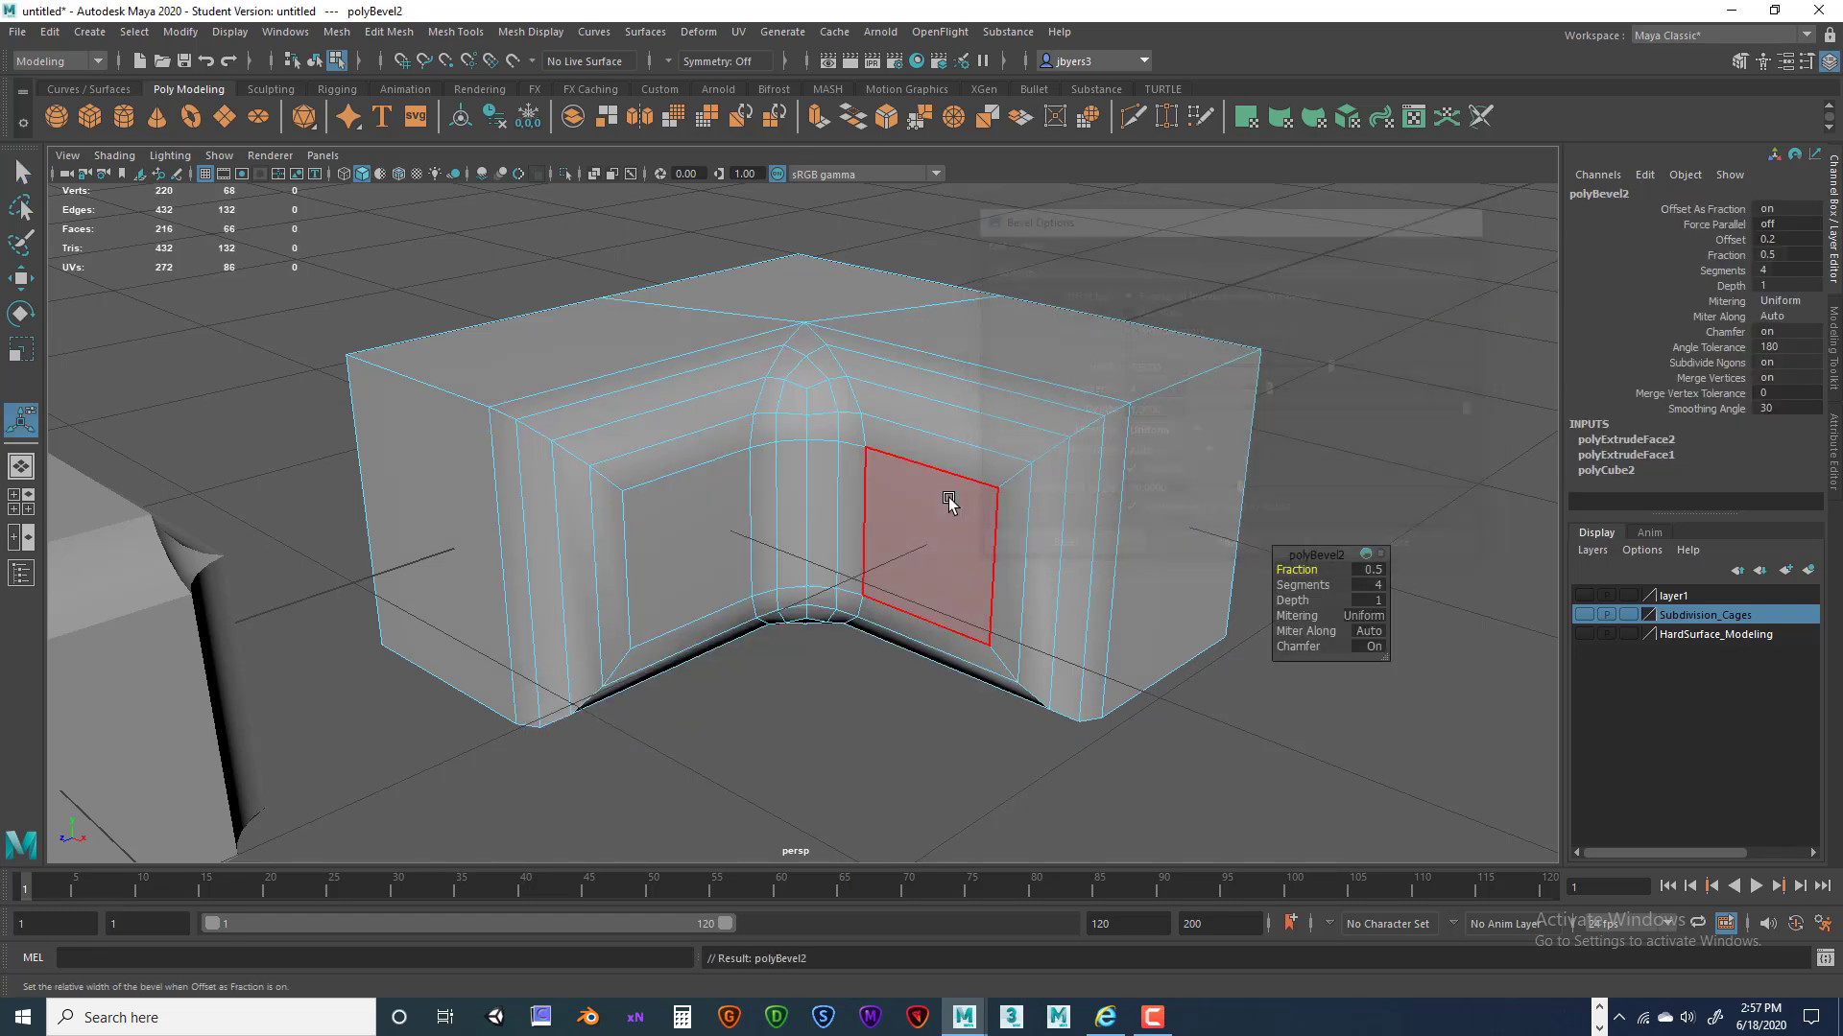
alt+drag(947, 523, 1003, 495)
alt+drag(580, 400, 810, 465)
alt+right_drag(810, 464, 884, 464)
alt+drag(884, 464, 859, 473)
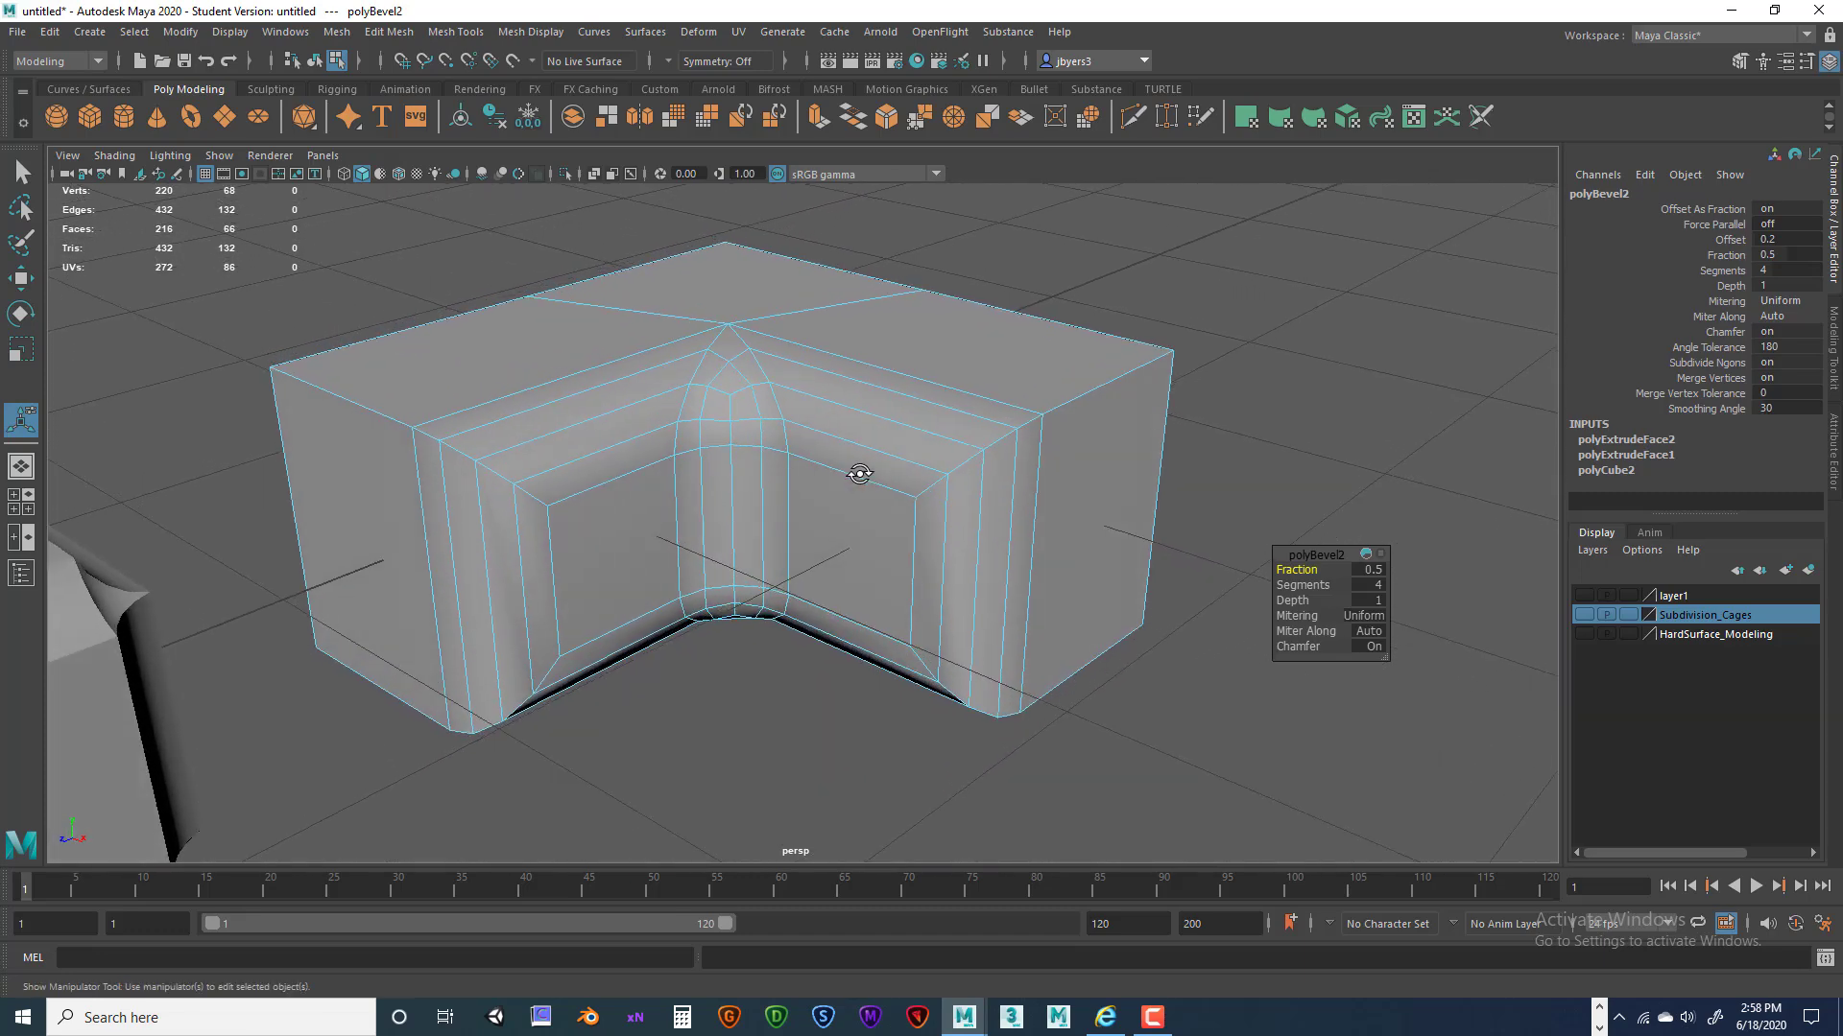
Switch polyBevel2 mitering to Patch and examine the rebuilt corner from several angles.
click(1374, 619)
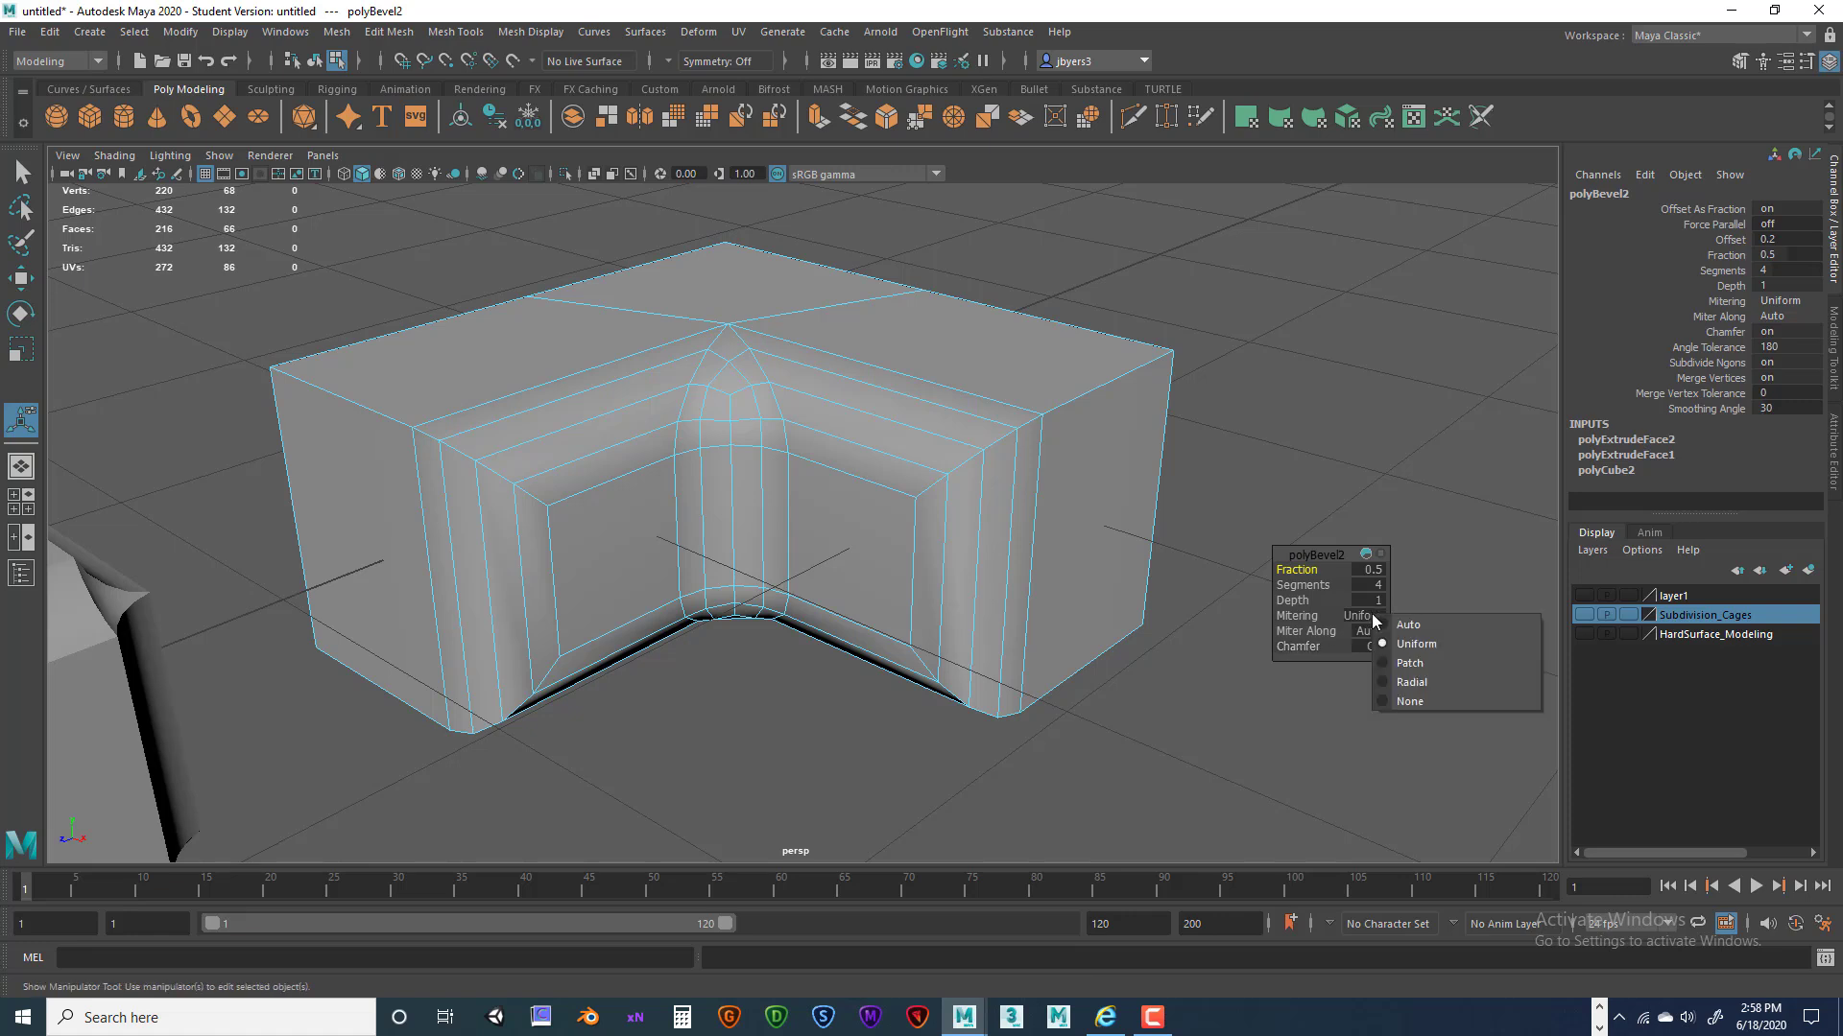
click(1411, 662)
mouse_move(1111, 522)
alt+mouse_down()
mouse_move(1102, 568)
mouse_move(1189, 576)
mouse_move(1085, 521)
alt+mouse_up()
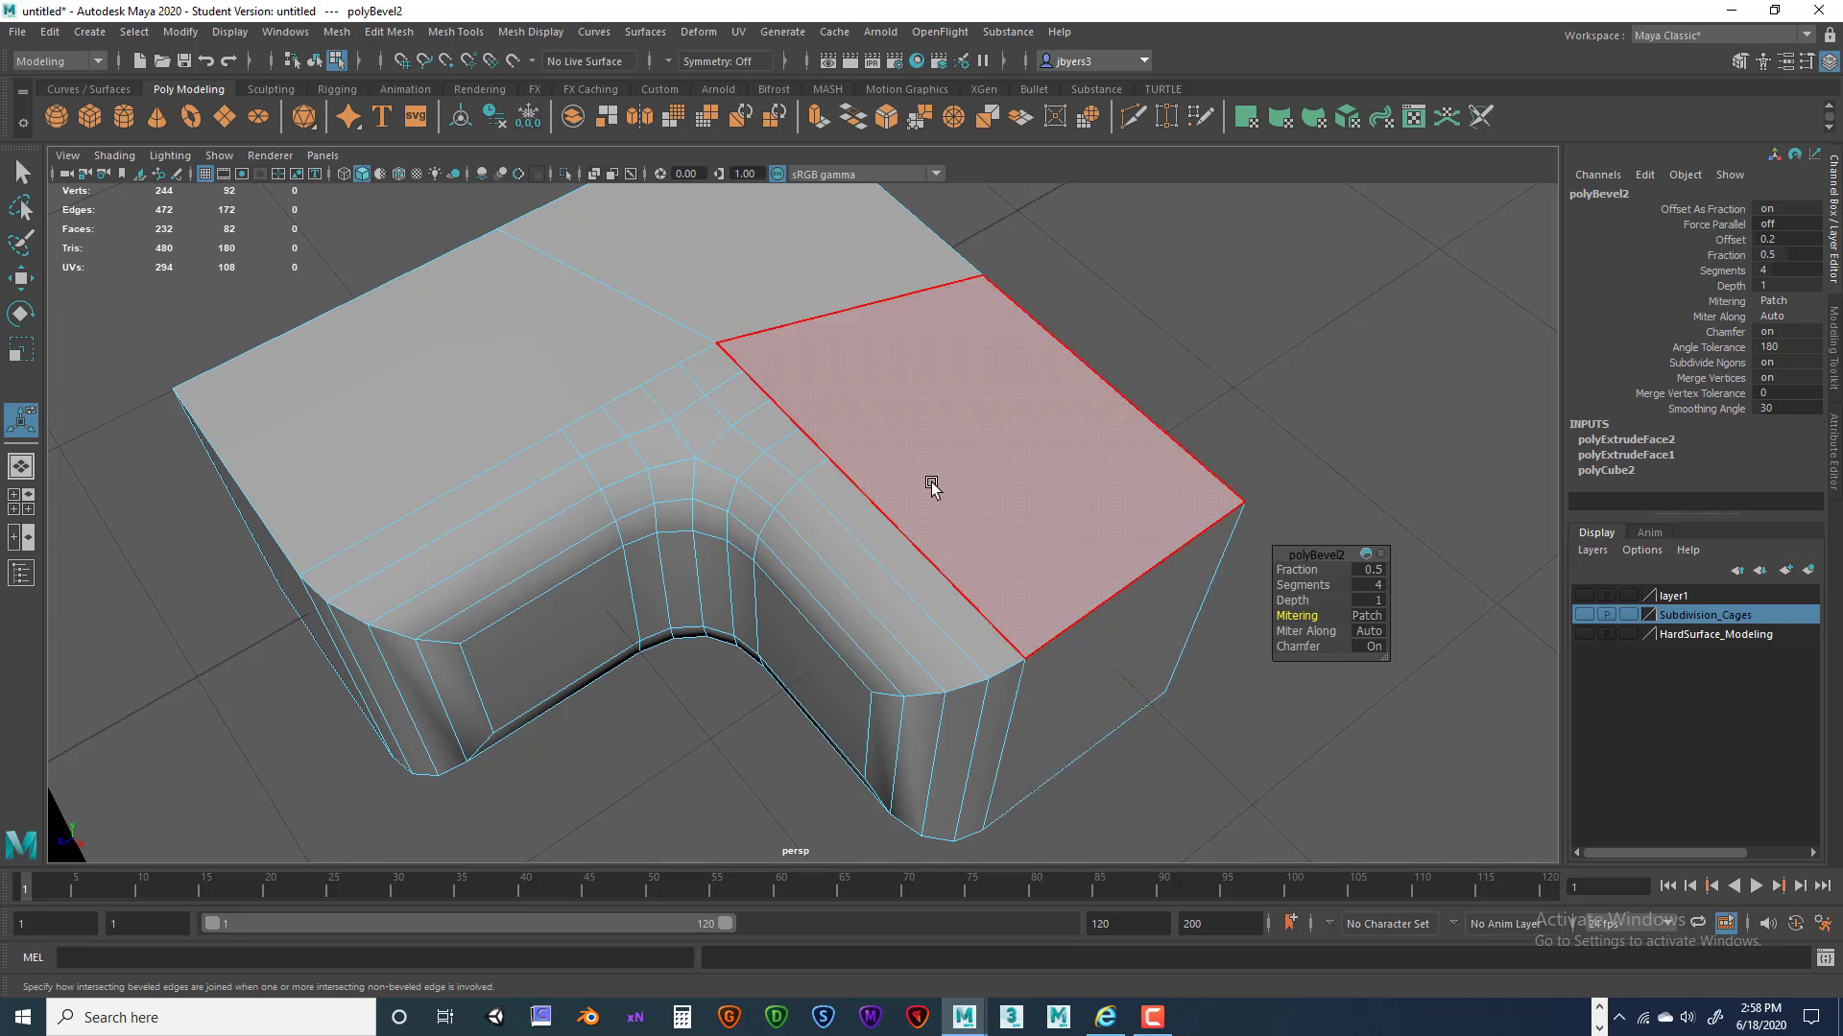
mouse_move(945, 472)
alt+mouse_down()
mouse_move(941, 436)
mouse_move(938, 468)
alt+mouse_up()
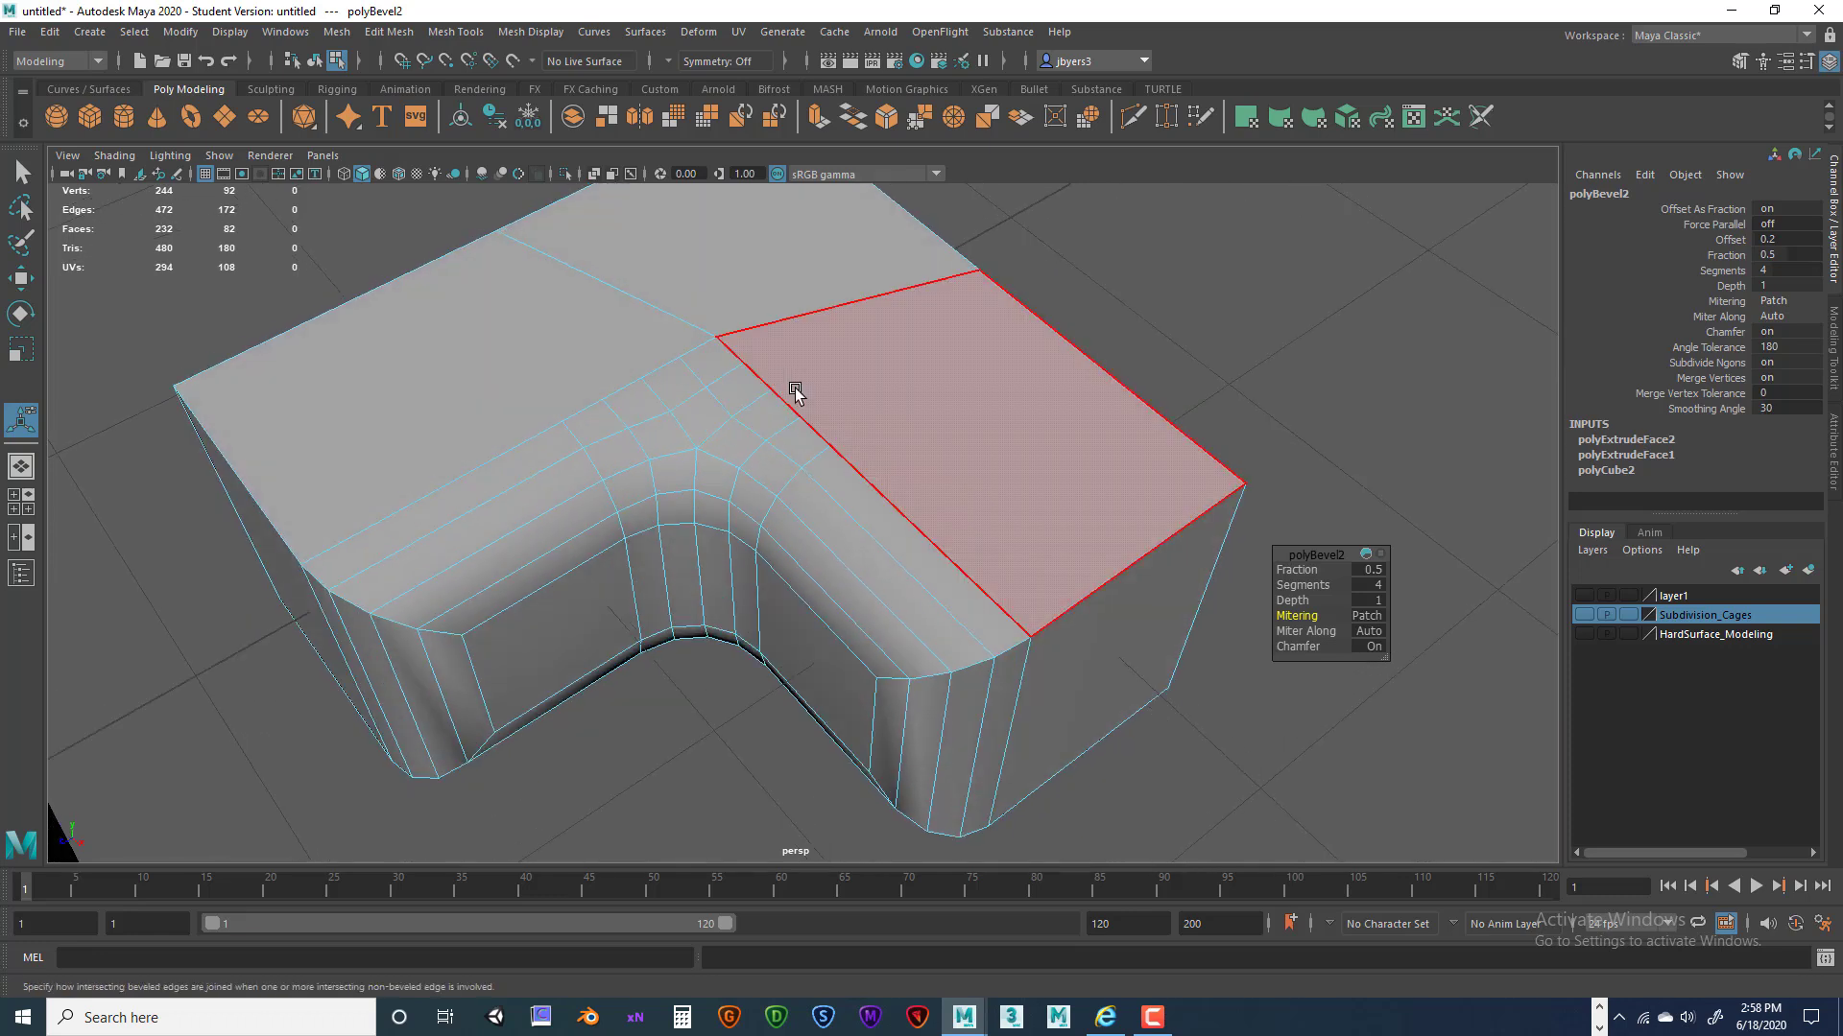
alt+drag(822, 381, 821, 394)
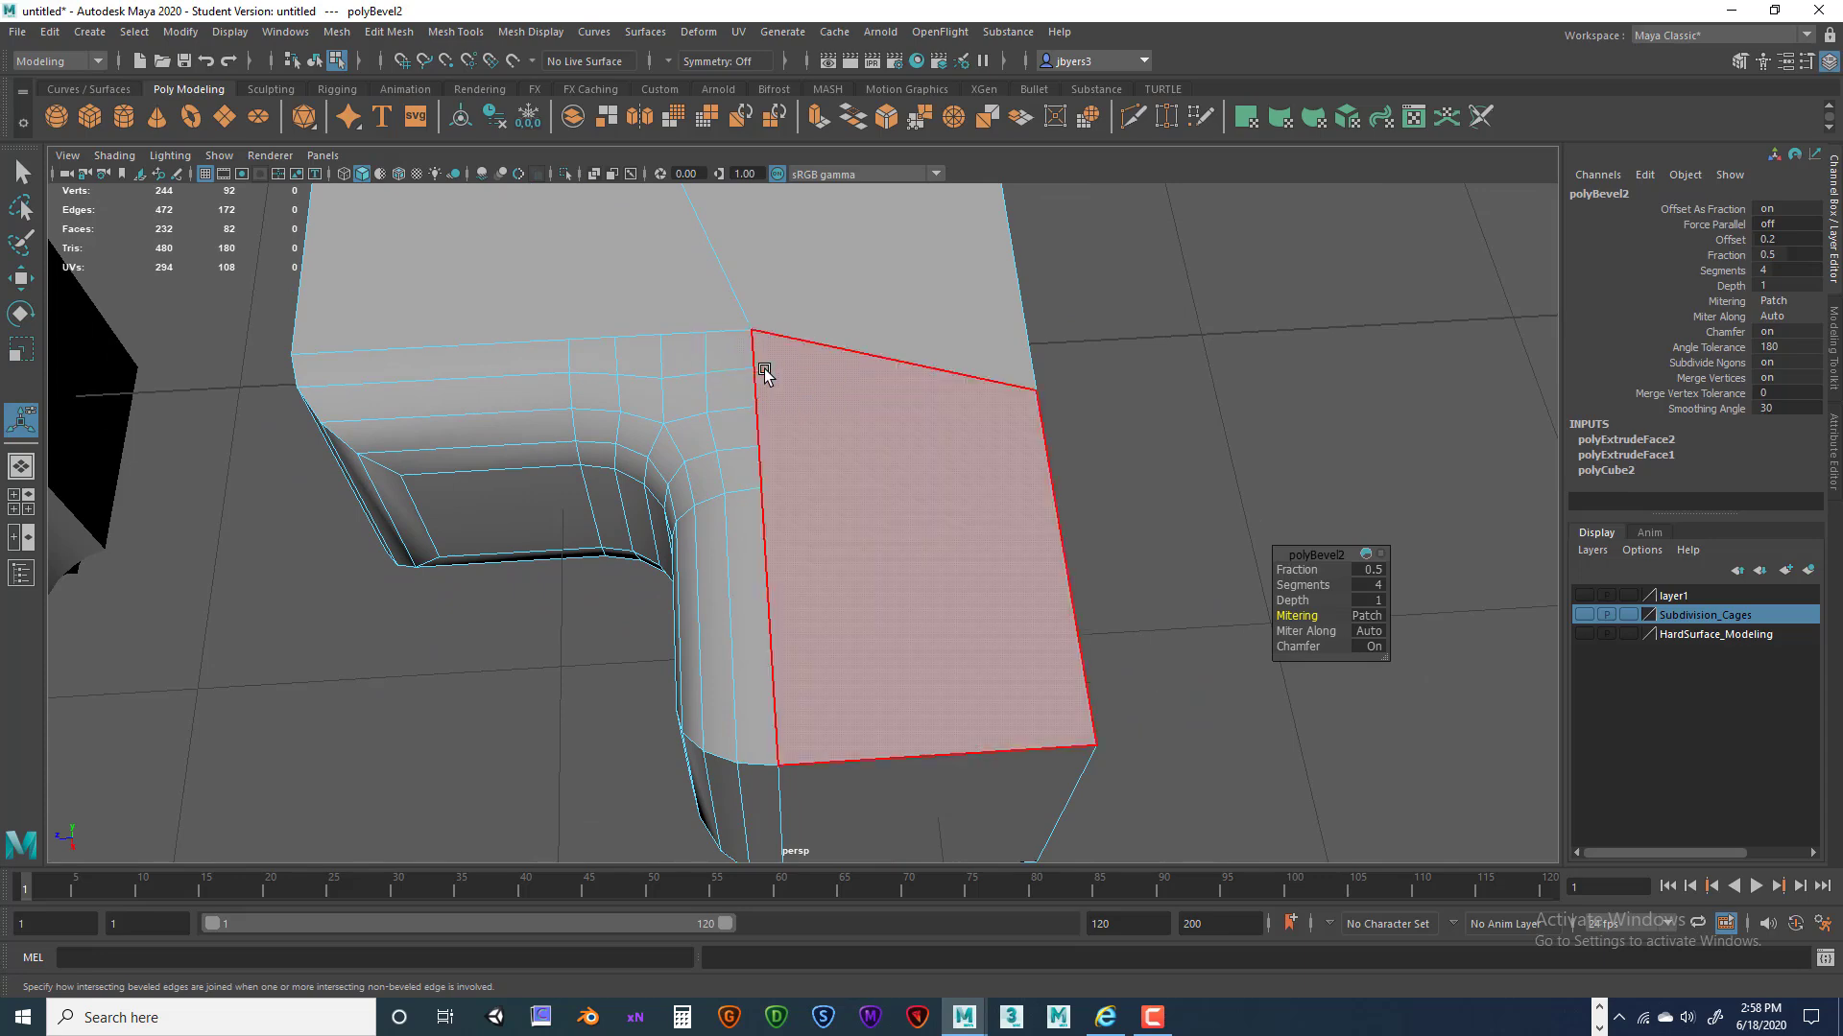
alt+drag(1053, 468, 895, 565)
alt+drag(825, 618, 762, 410)
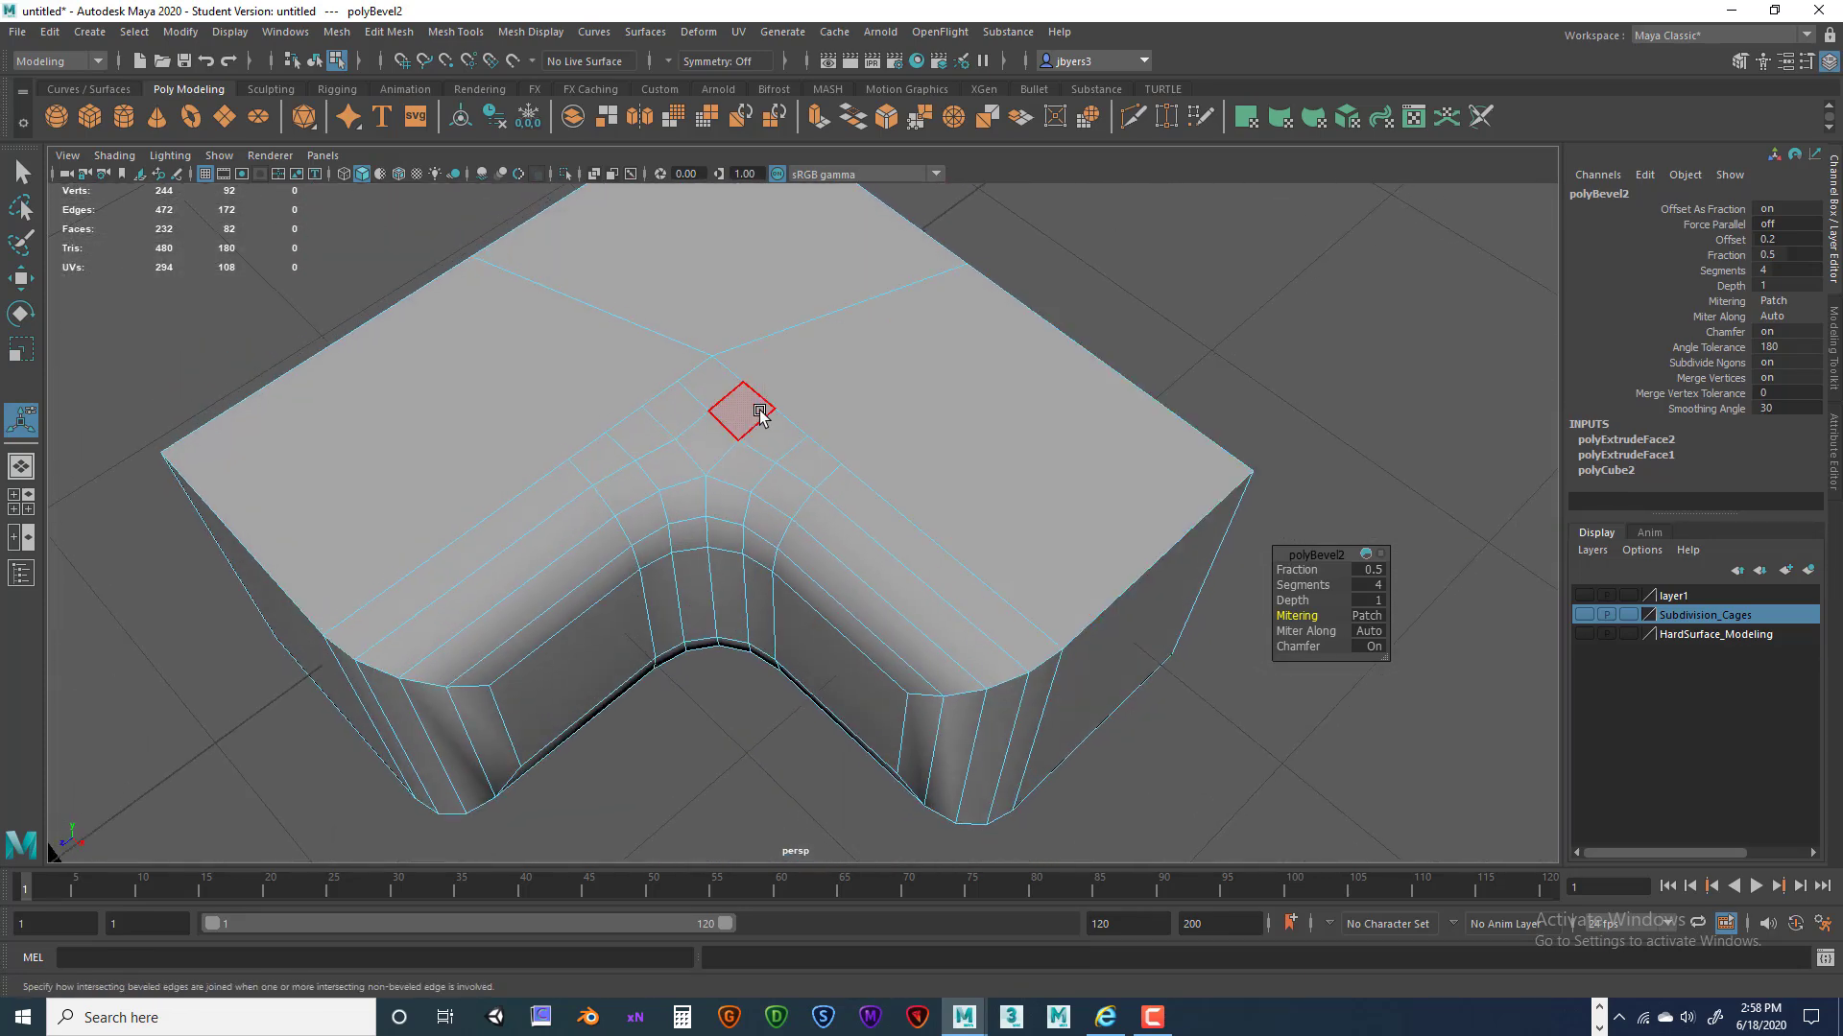
alt+drag(969, 494, 830, 453)
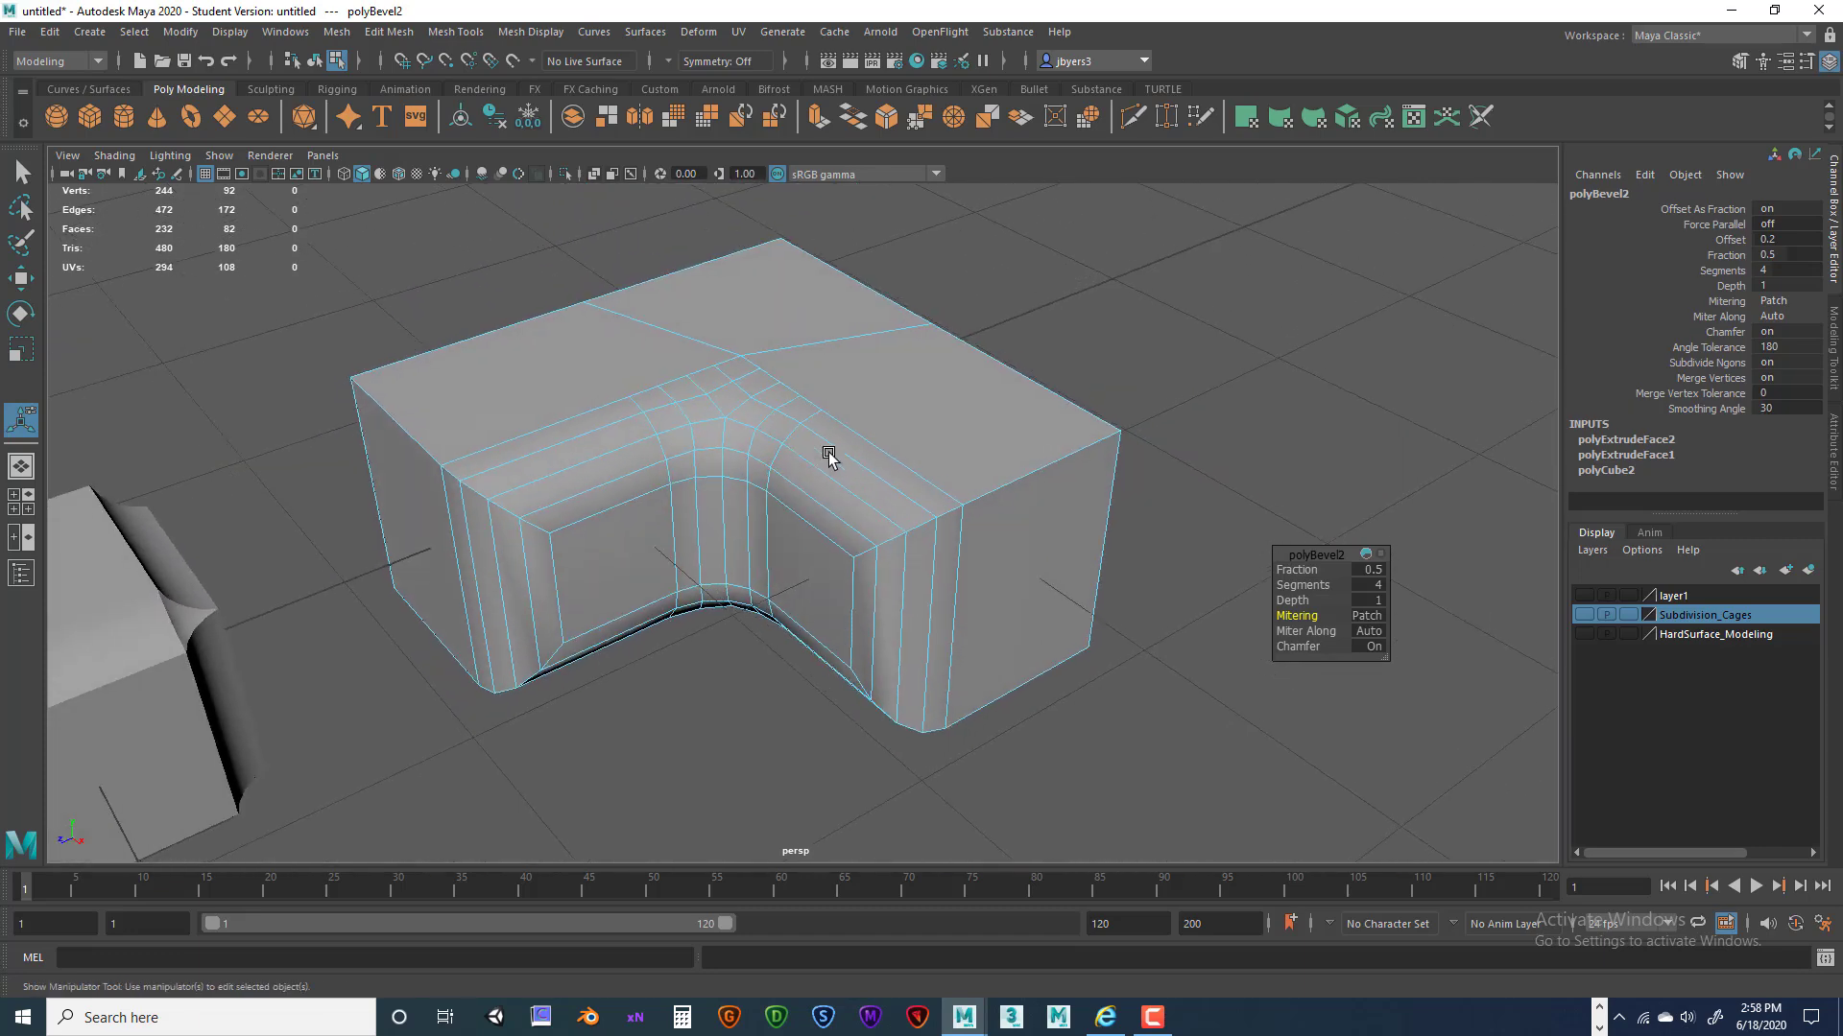
Switch polyBevel2 mitering to Radial and zoom in on the block's top.
click(1380, 616)
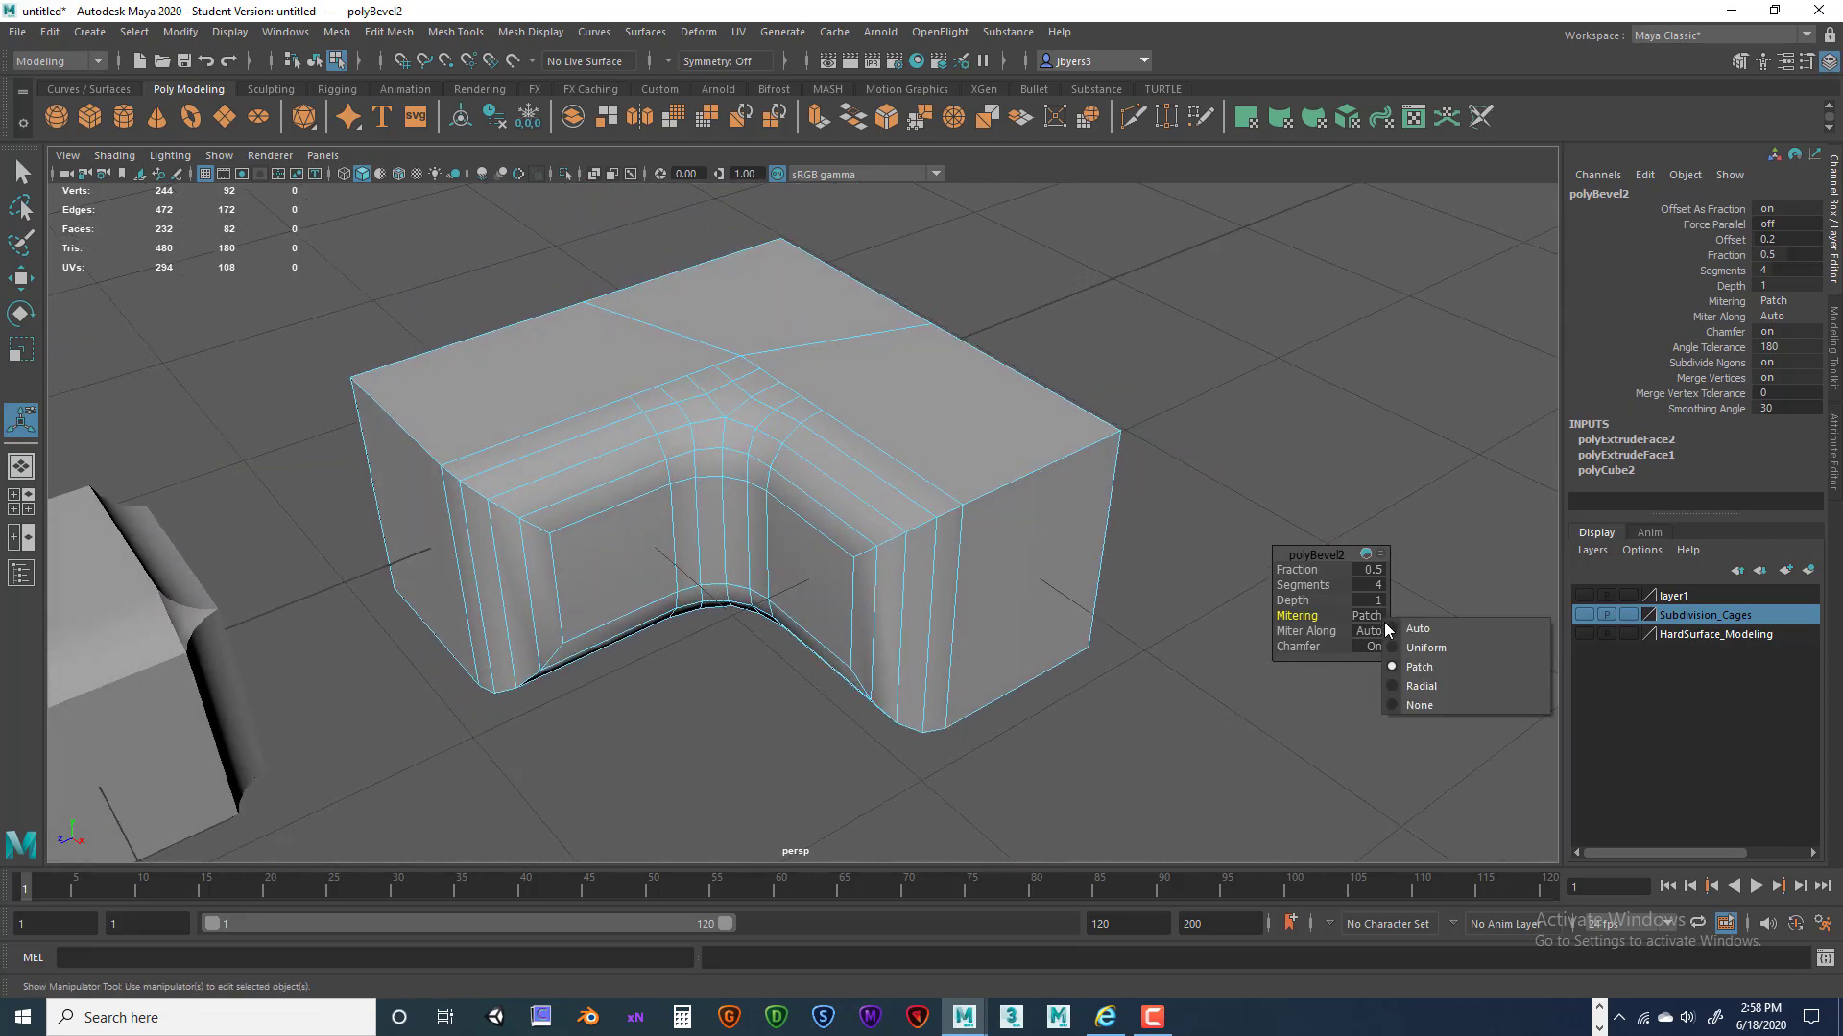
click(1421, 687)
scroll(964, 542, up, 5)
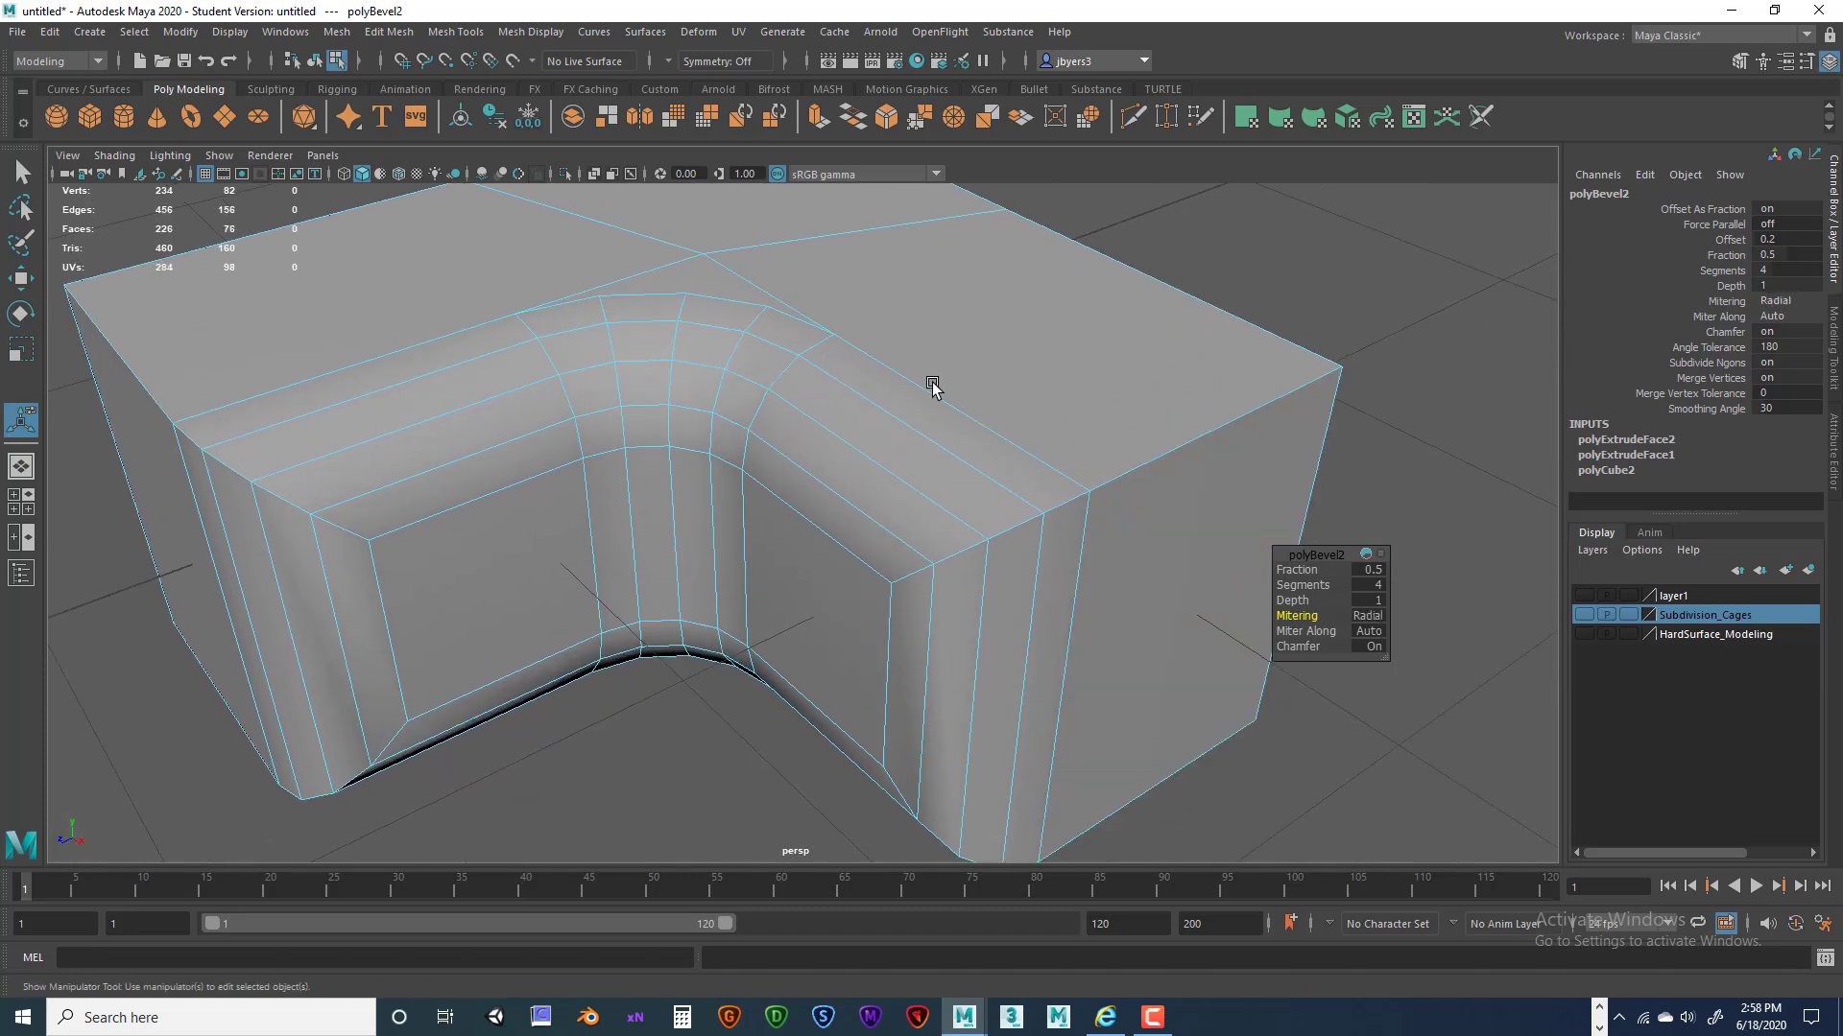
scroll(932, 386, up, 1)
alt+drag(942, 305, 991, 519)
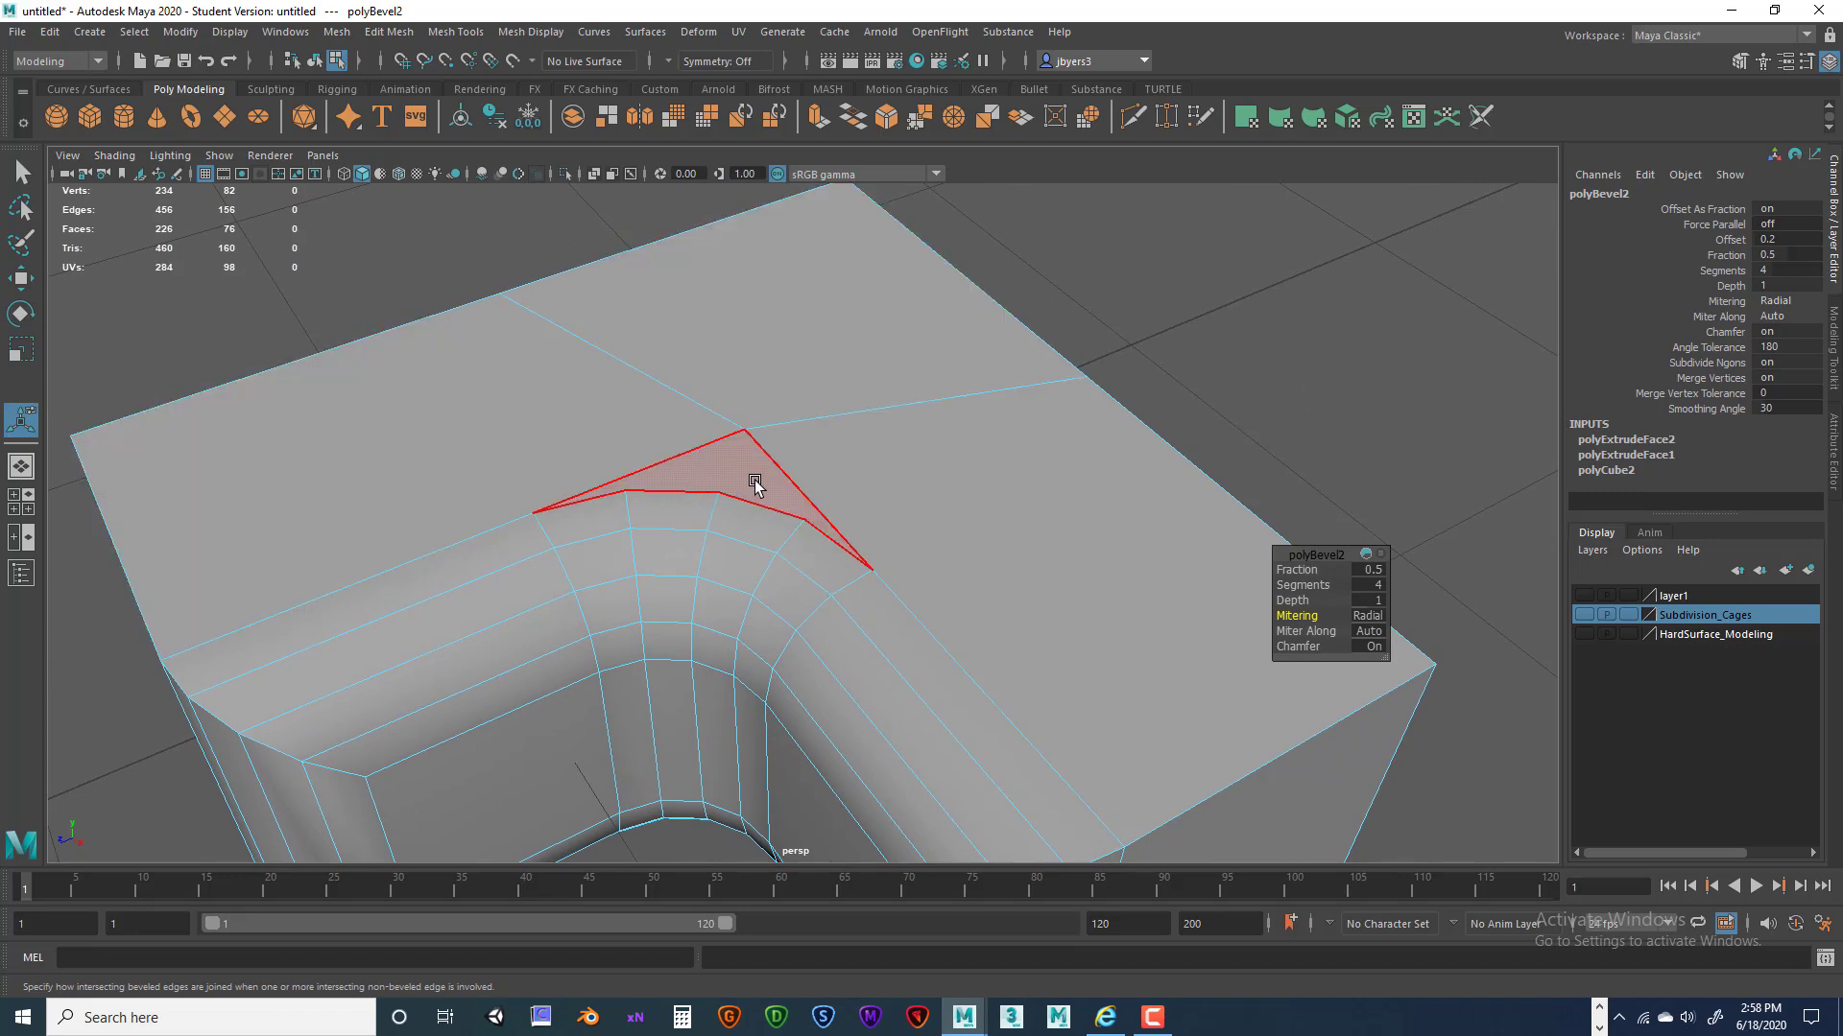
Select the small triangular corner face and inspect it from above.
click(754, 486)
alt+middle_drag(840, 514, 810, 534)
alt+drag(810, 533, 806, 522)
scroll(725, 489, down, 3)
scroll(729, 492, up, 2)
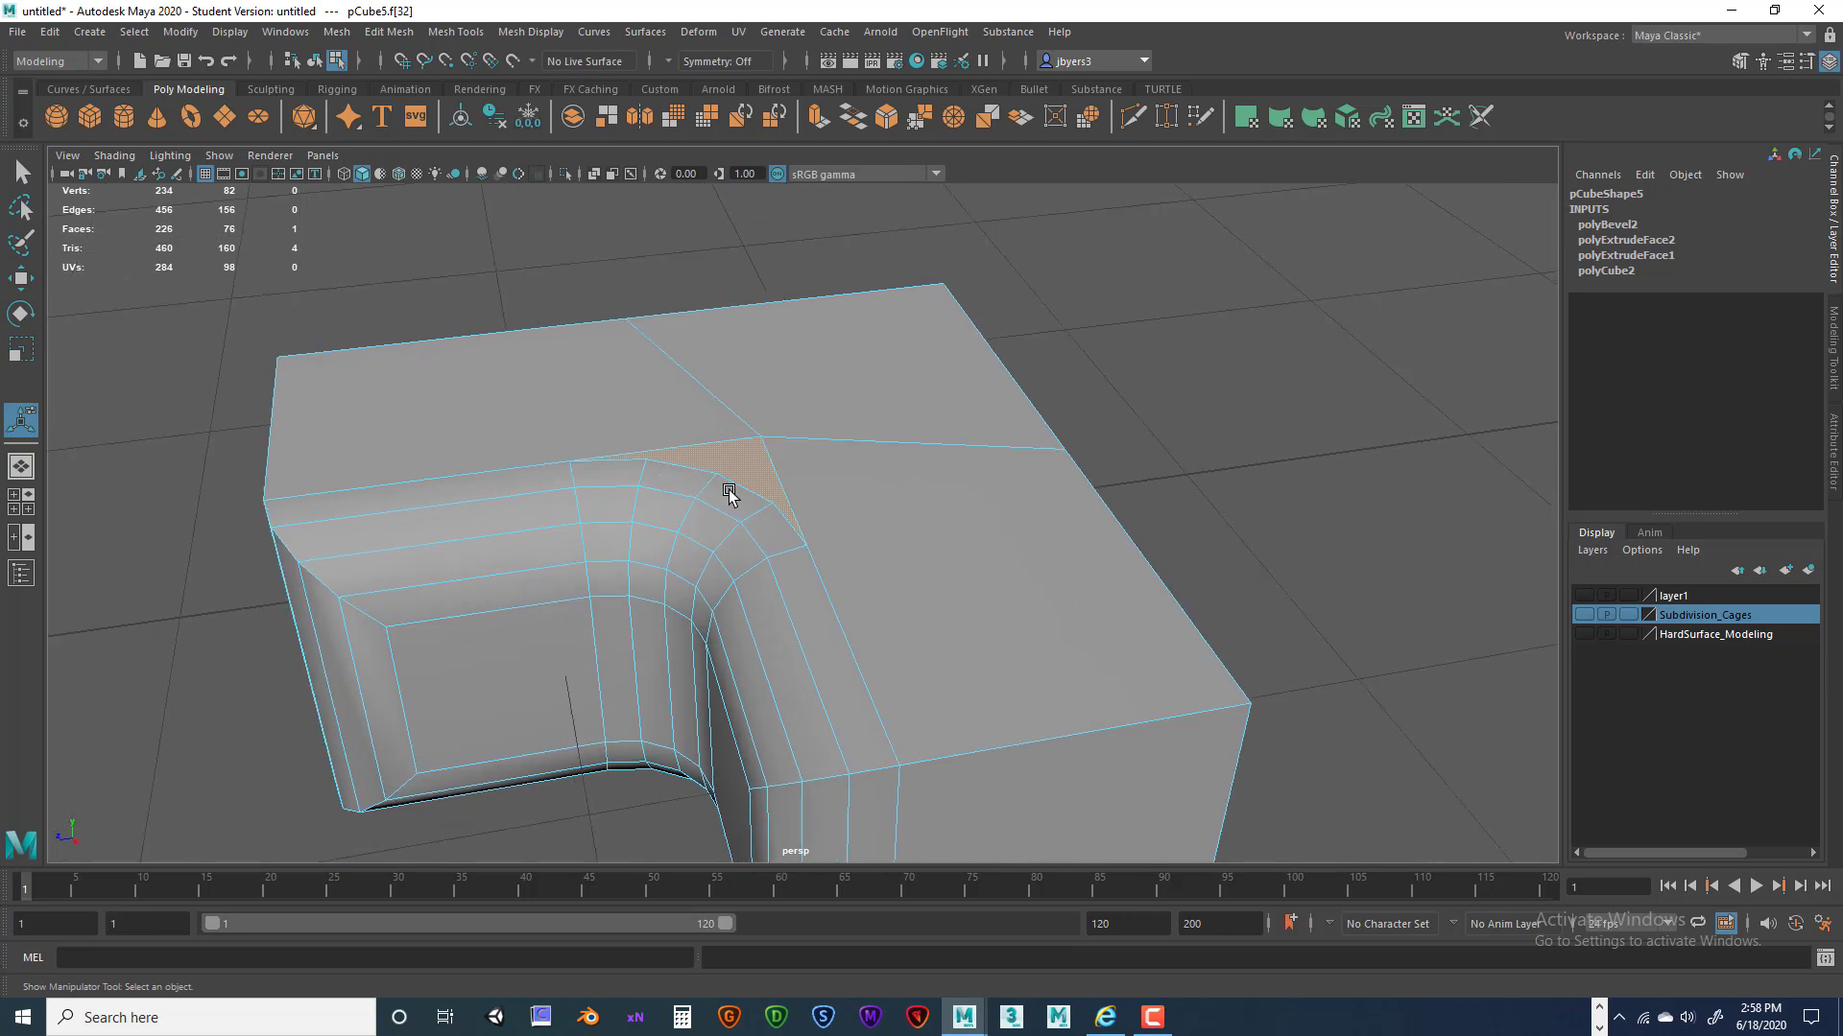
alt+drag(811, 465, 786, 521)
alt+right_drag(786, 521, 826, 502)
alt+middle_drag(826, 502, 839, 446)
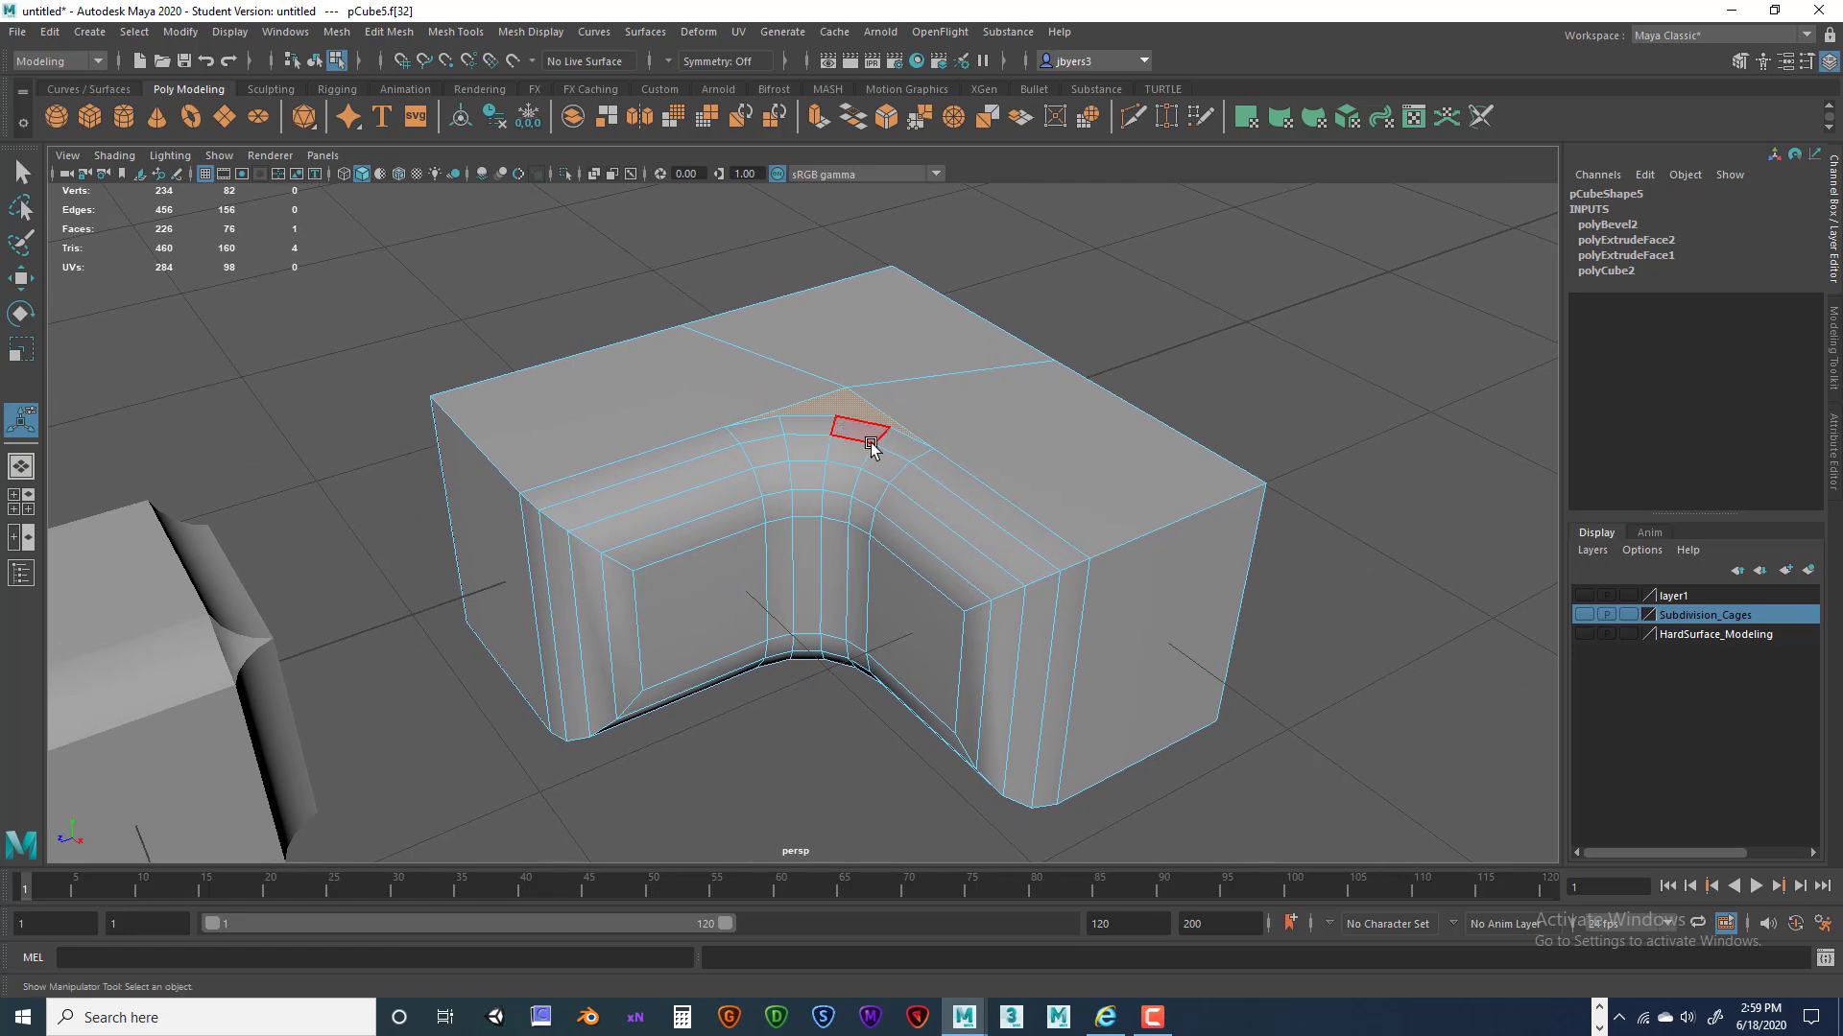
Reselect the block as an object and set polyBevel2 mitering to None.
right_click(959, 486)
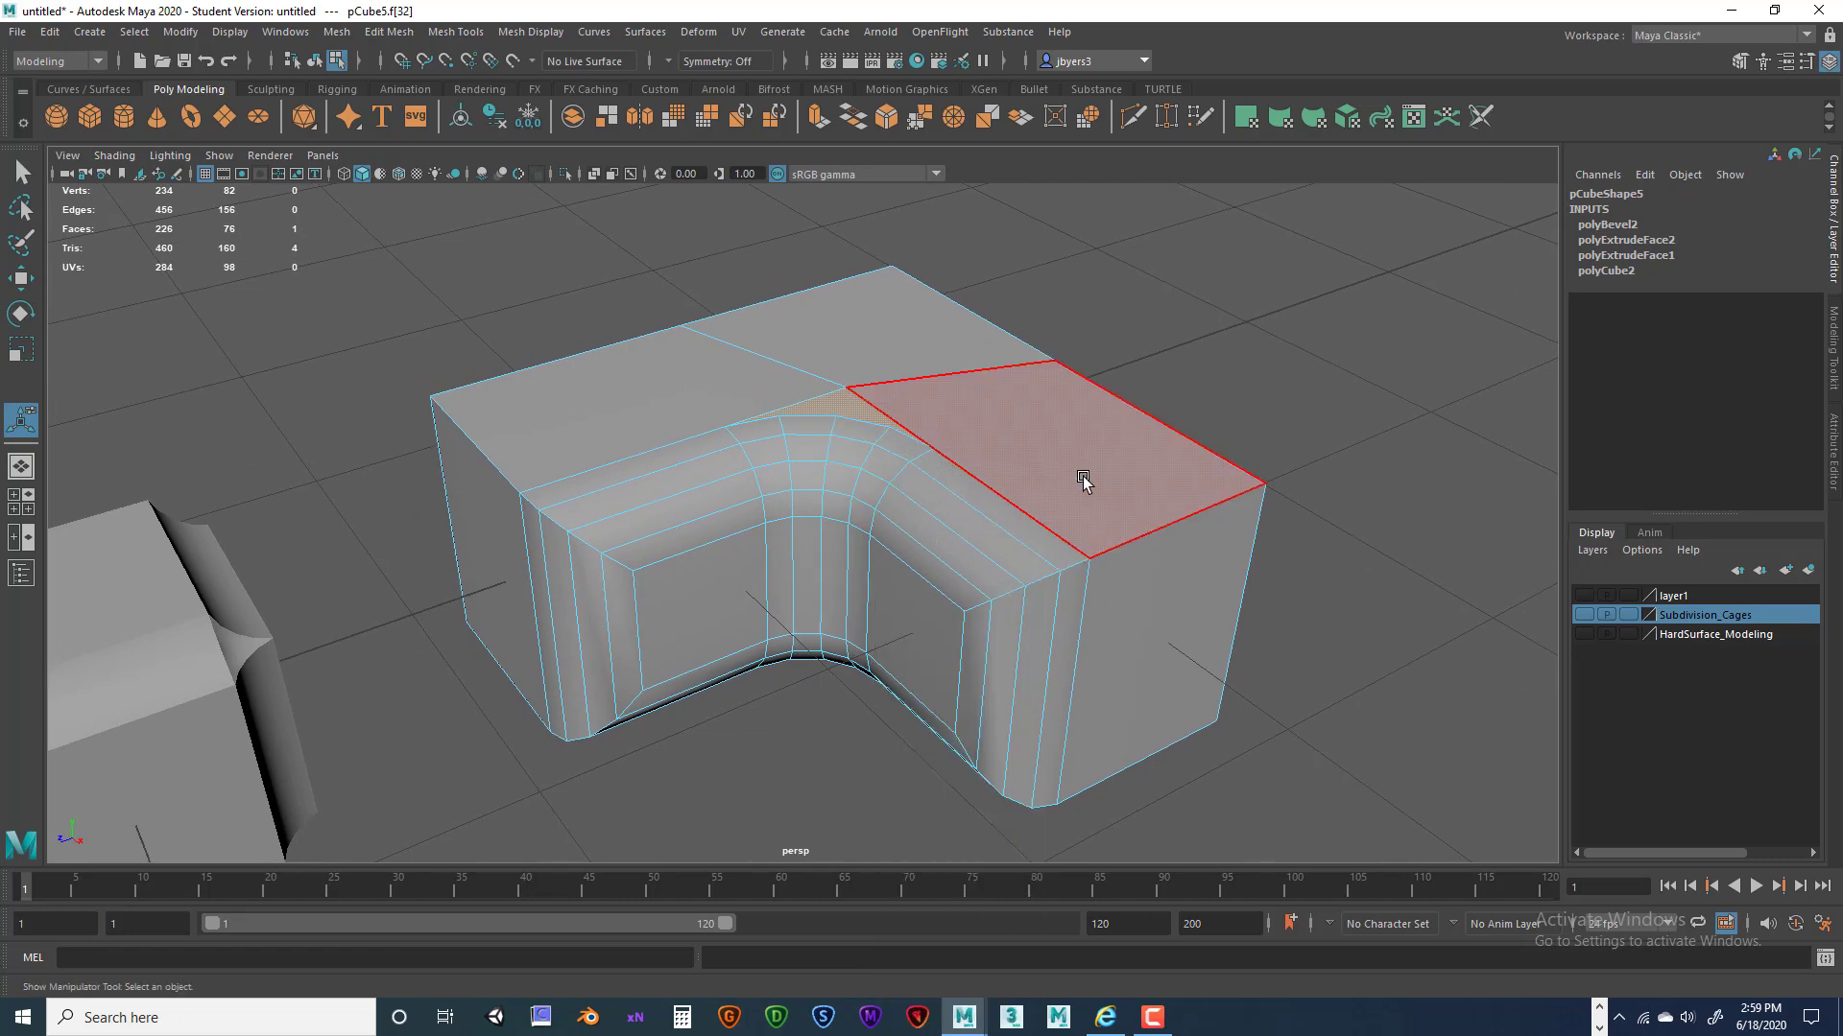
right_drag(1049, 494, 1015, 600)
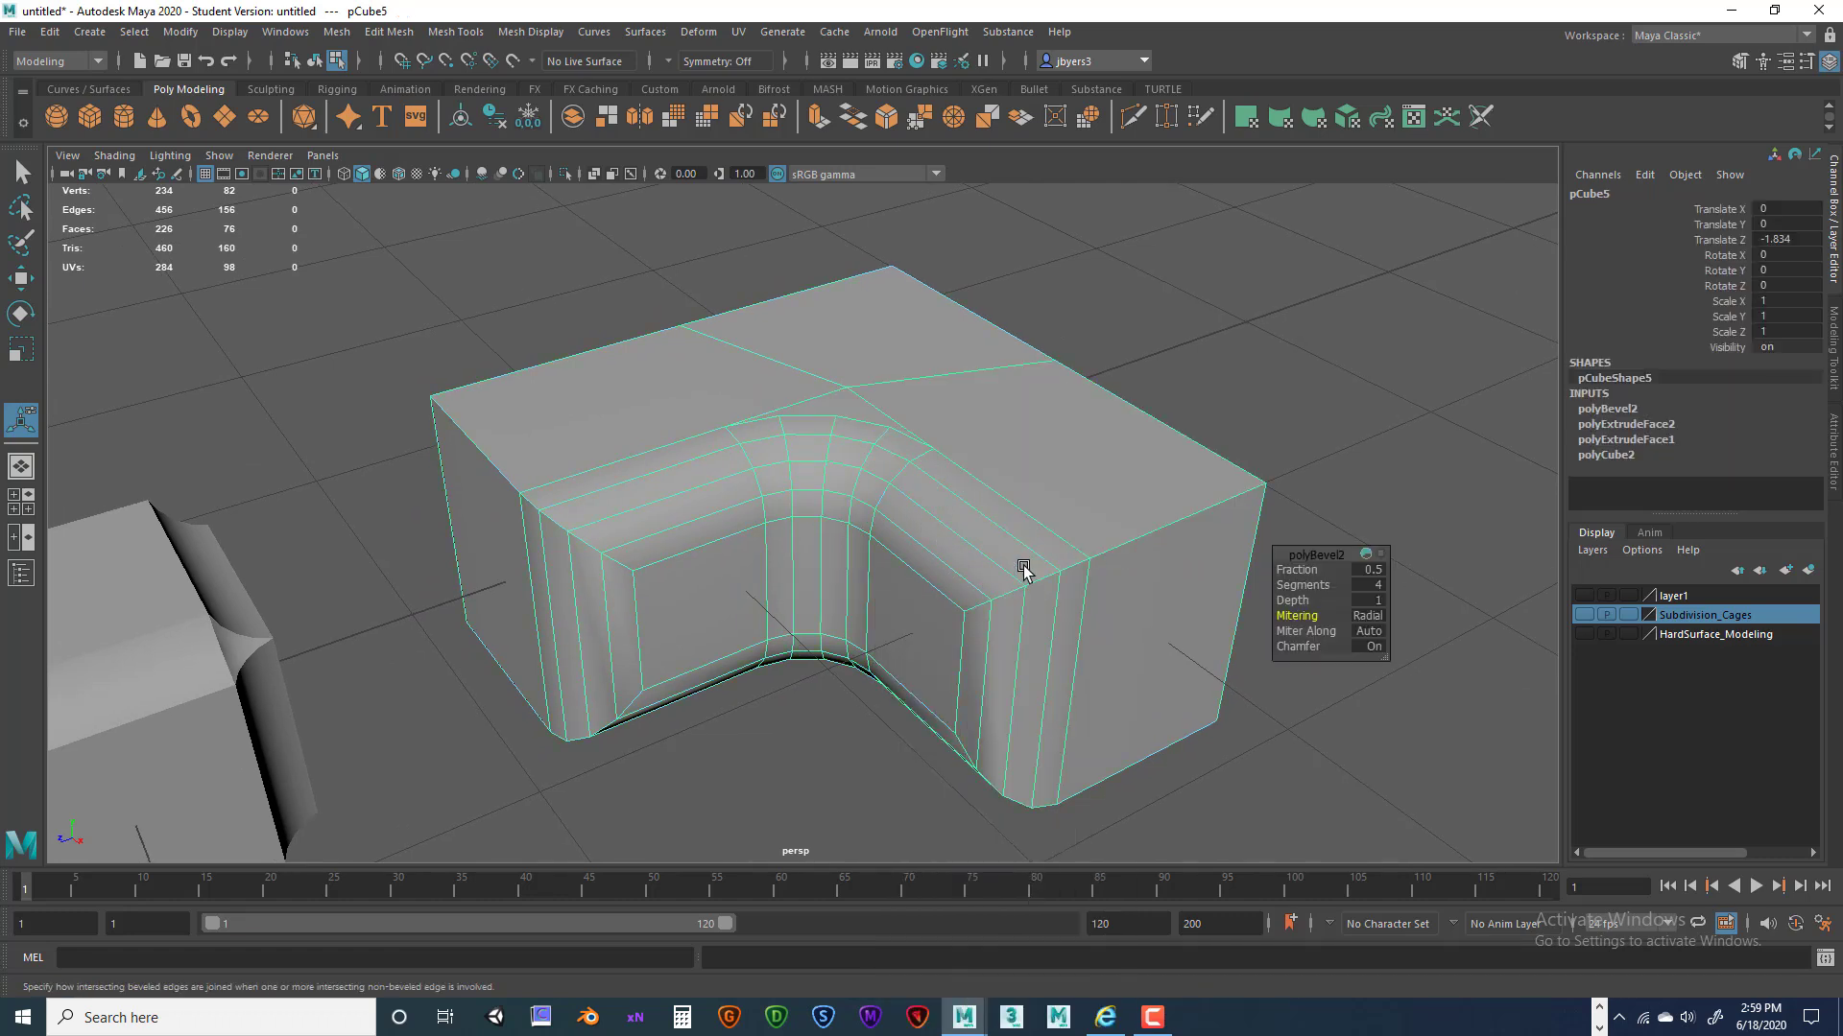
alt+drag(1021, 518, 958, 502)
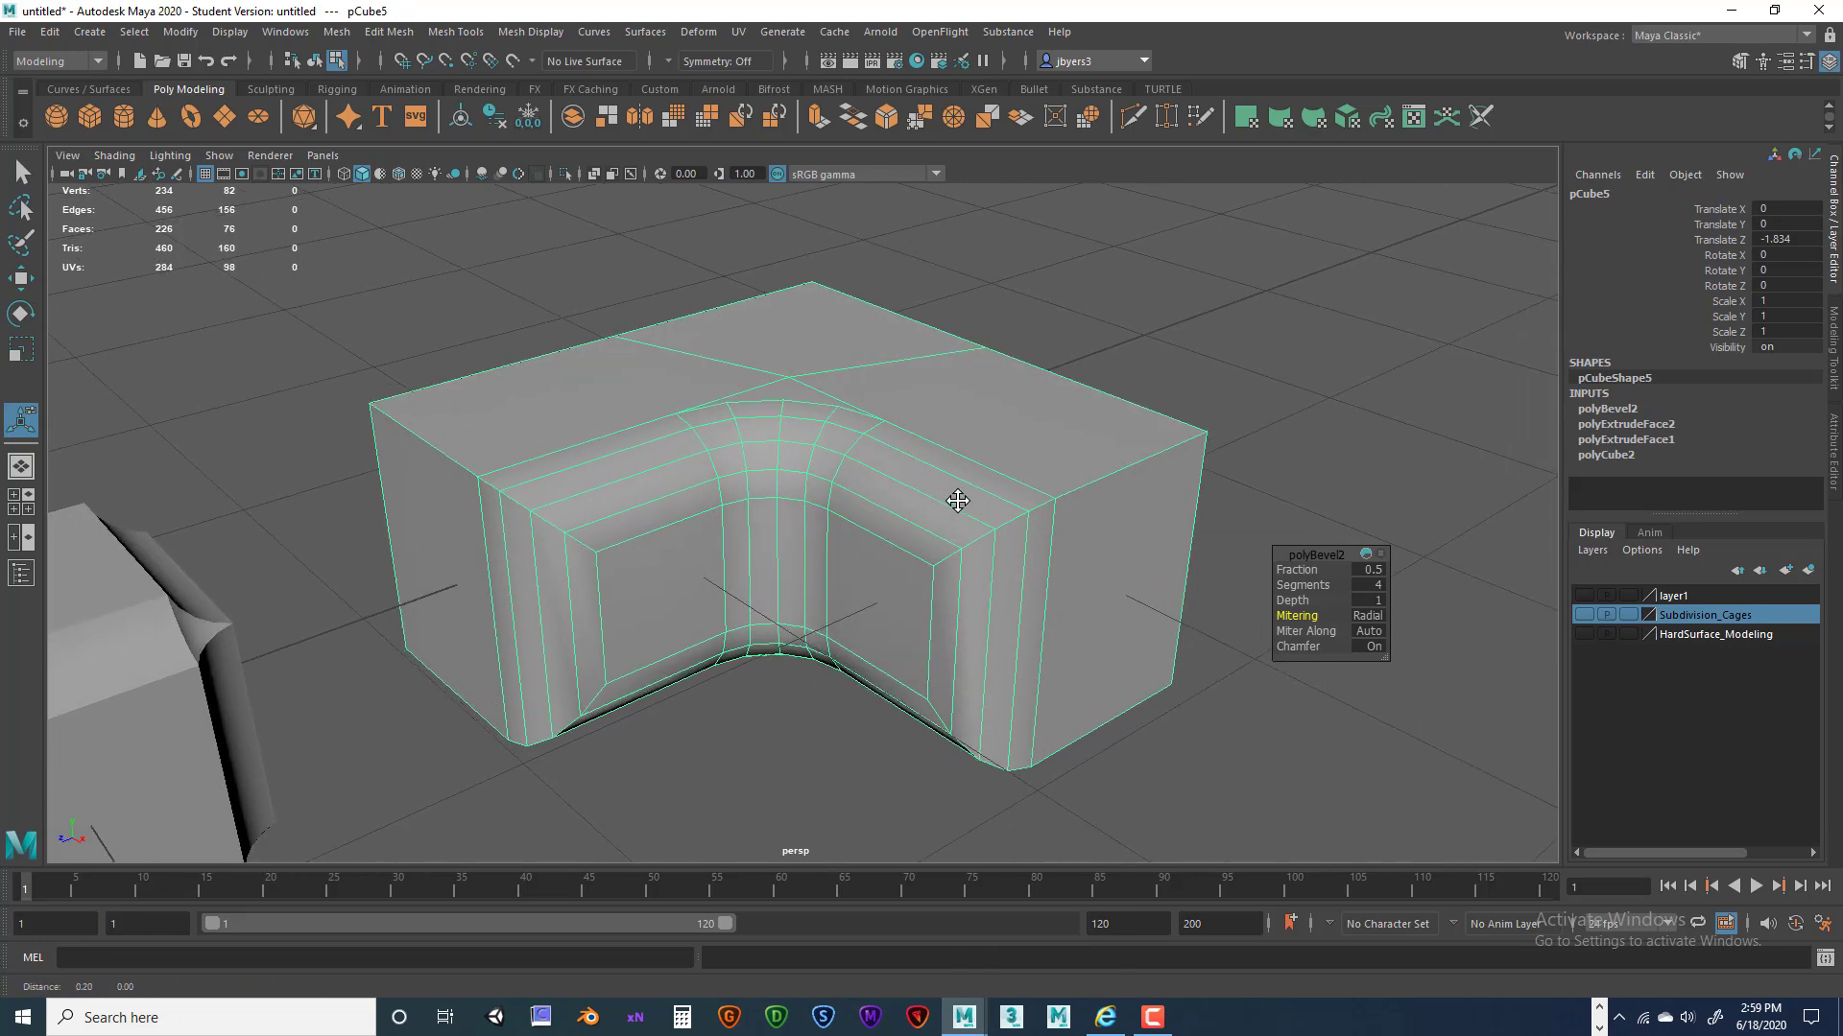
click(1361, 618)
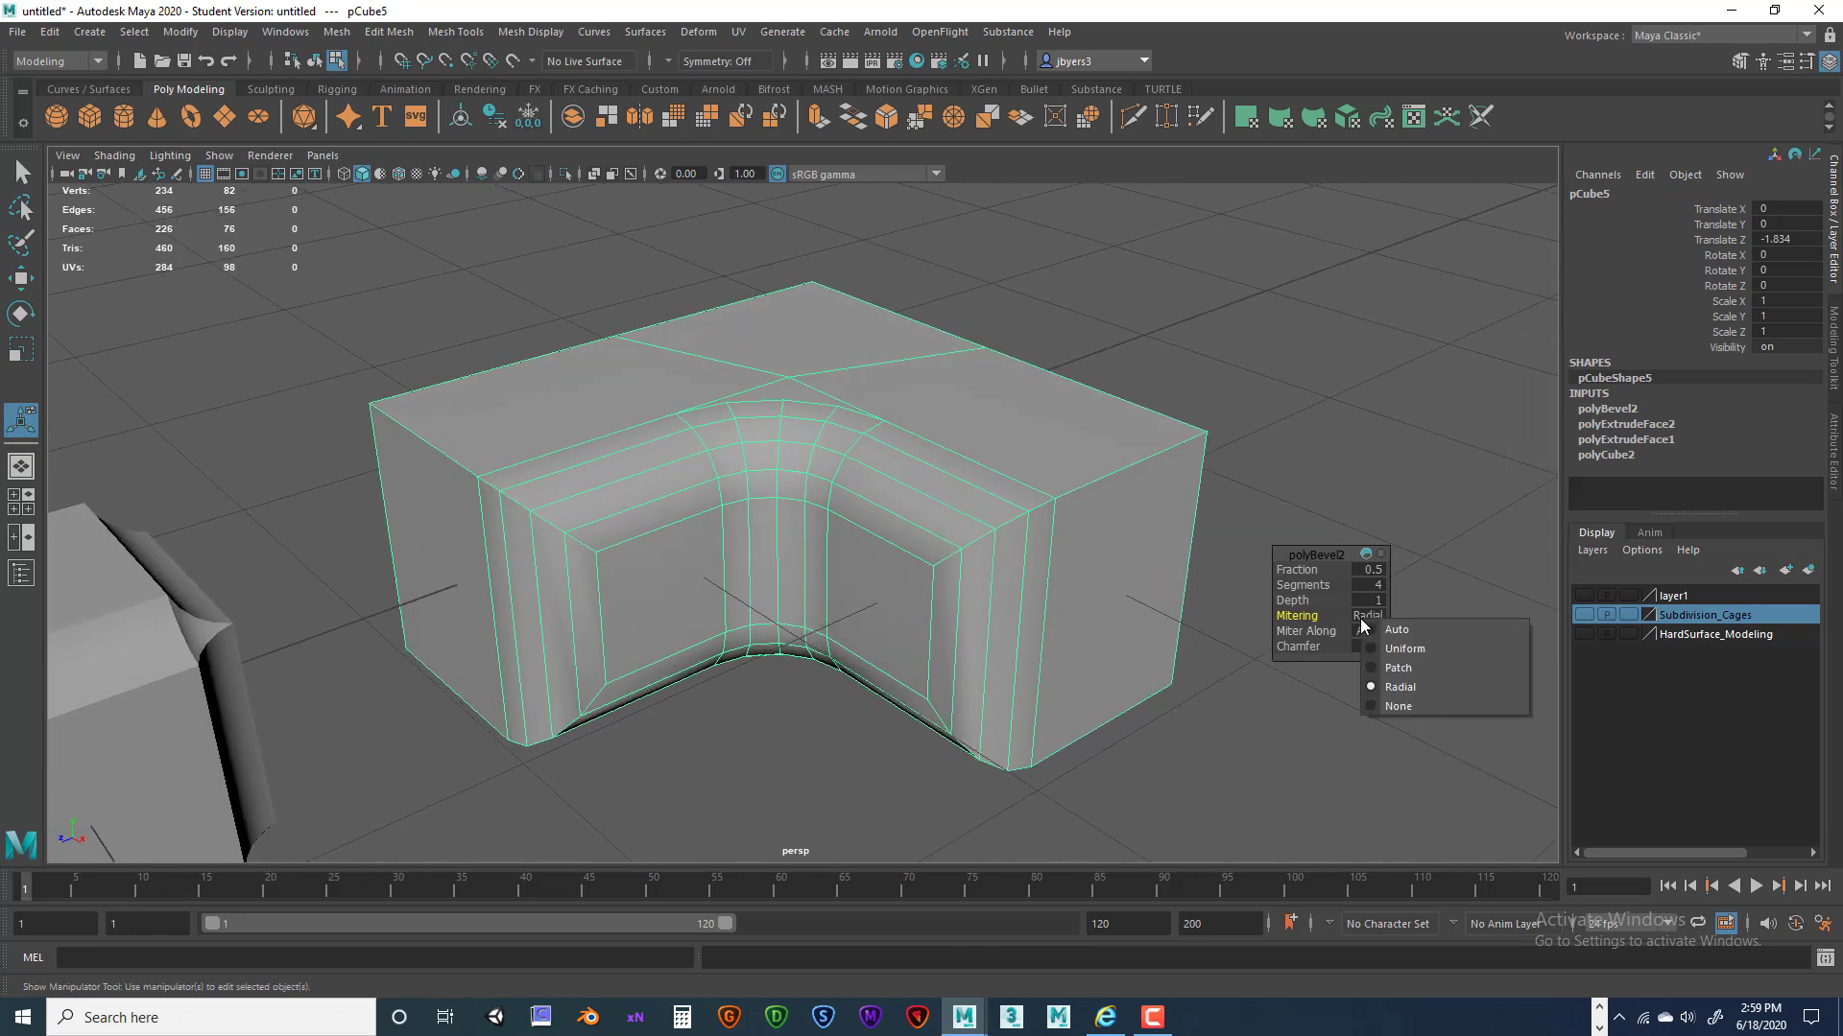
click(1398, 710)
Start a Multi-Cut line from the bevelled corner across the block's top face.
alt+drag(954, 572, 938, 581)
alt+right_drag(937, 582, 1090, 588)
alt+drag(1089, 589, 675, 427)
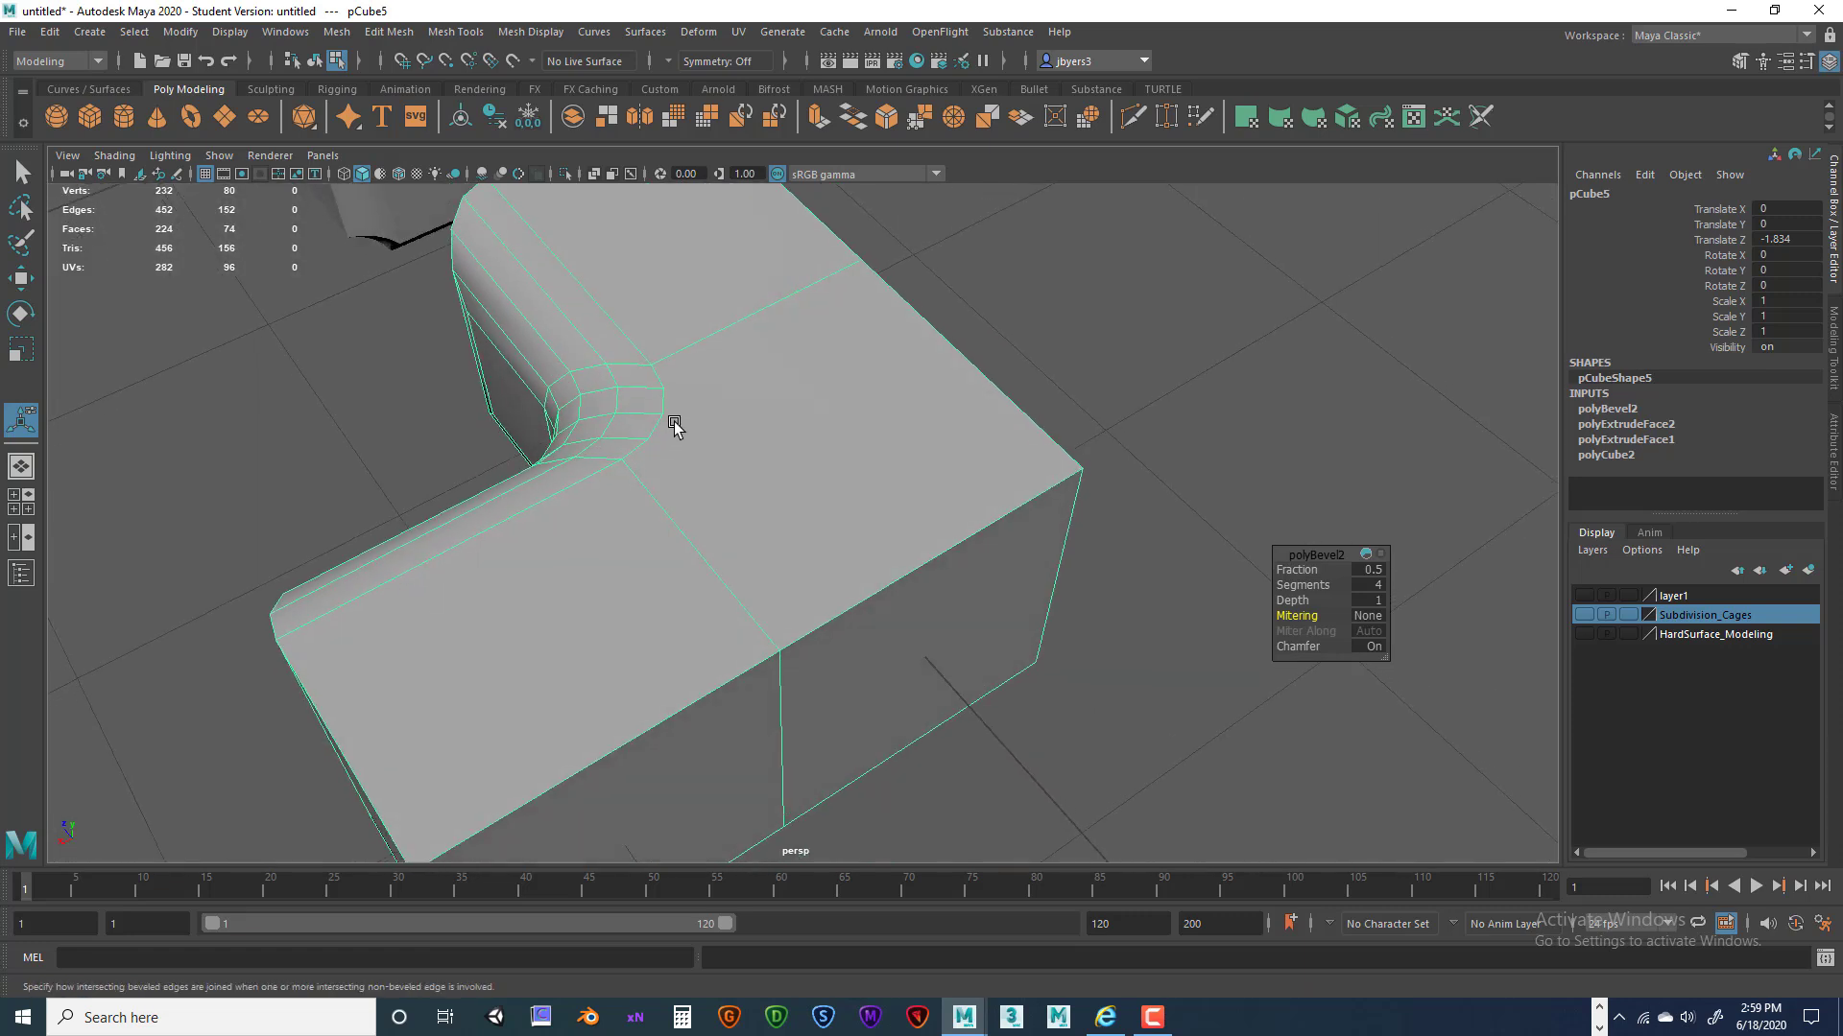
shift+right_drag(726, 401, 631, 408)
alt+drag(772, 585, 843, 637)
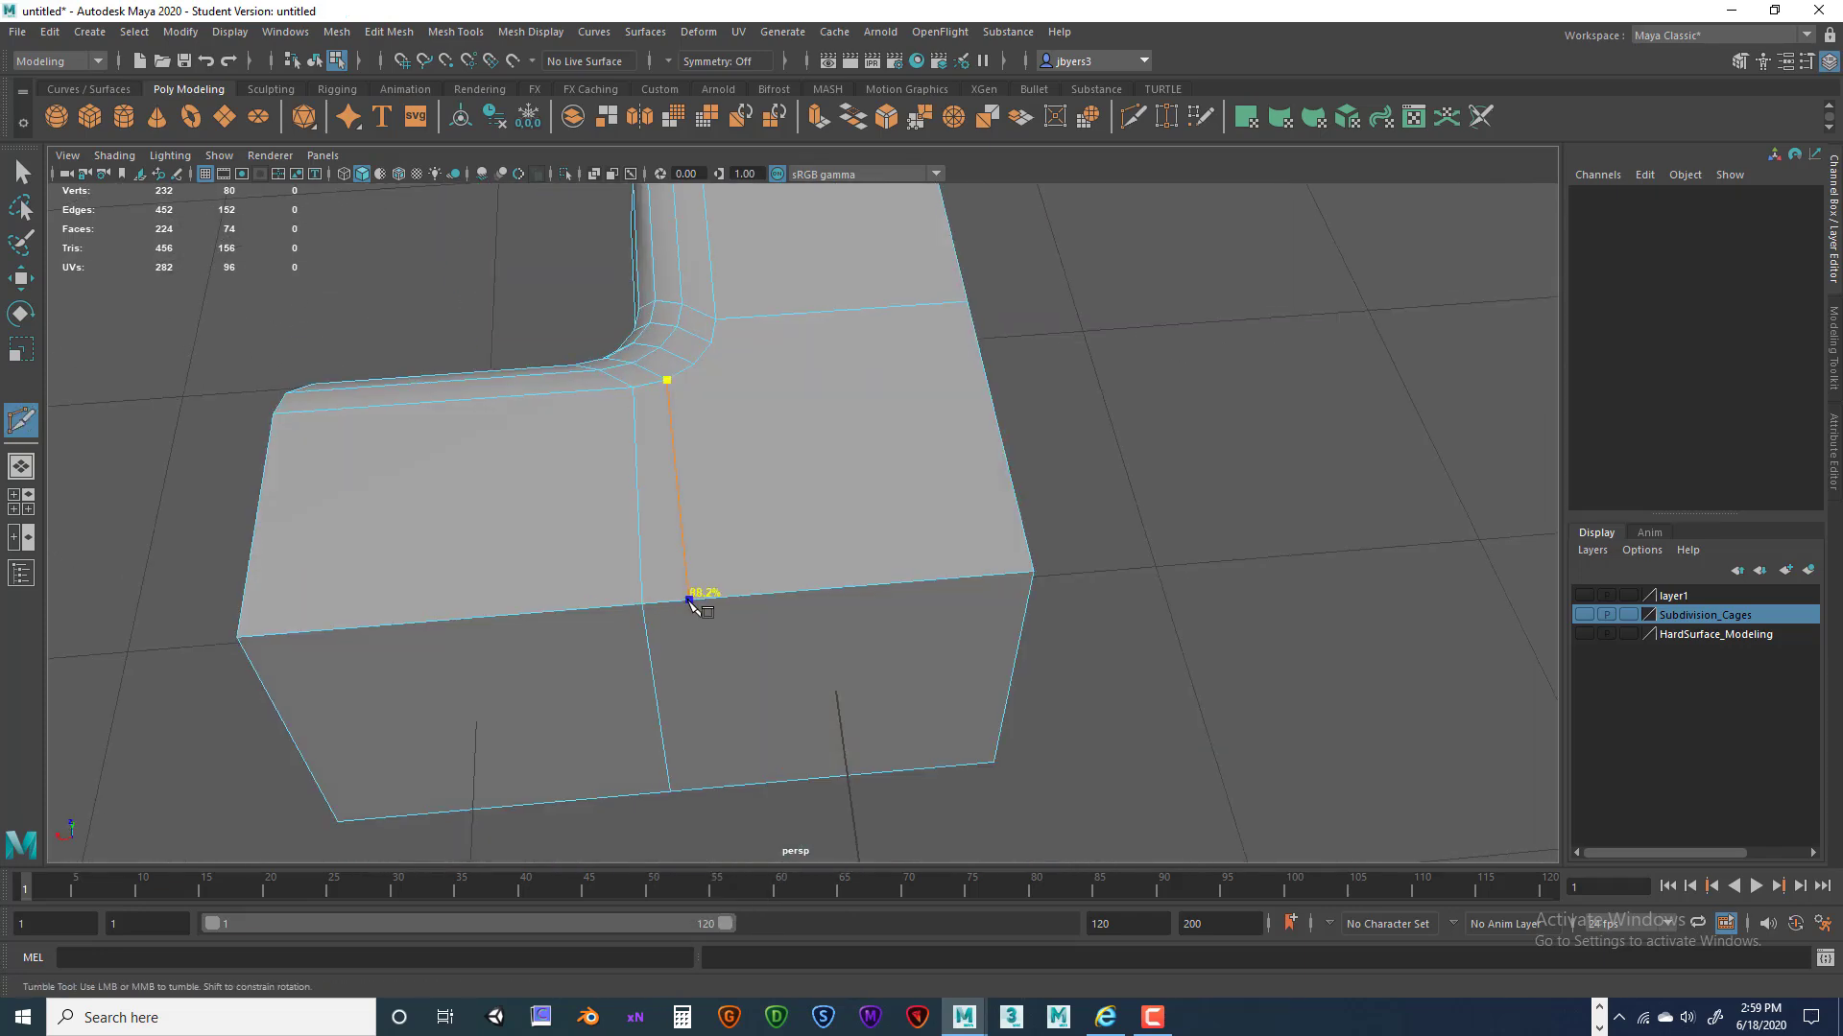
Cut a line from the near top edge through the bevel corner to the front edge and commit it.
mouse_move(683, 605)
alt+mouse_down()
mouse_move(703, 596)
mouse_move(707, 493)
mouse_move(720, 534)
mouse_move(655, 629)
alt+mouse_up()
click(693, 503)
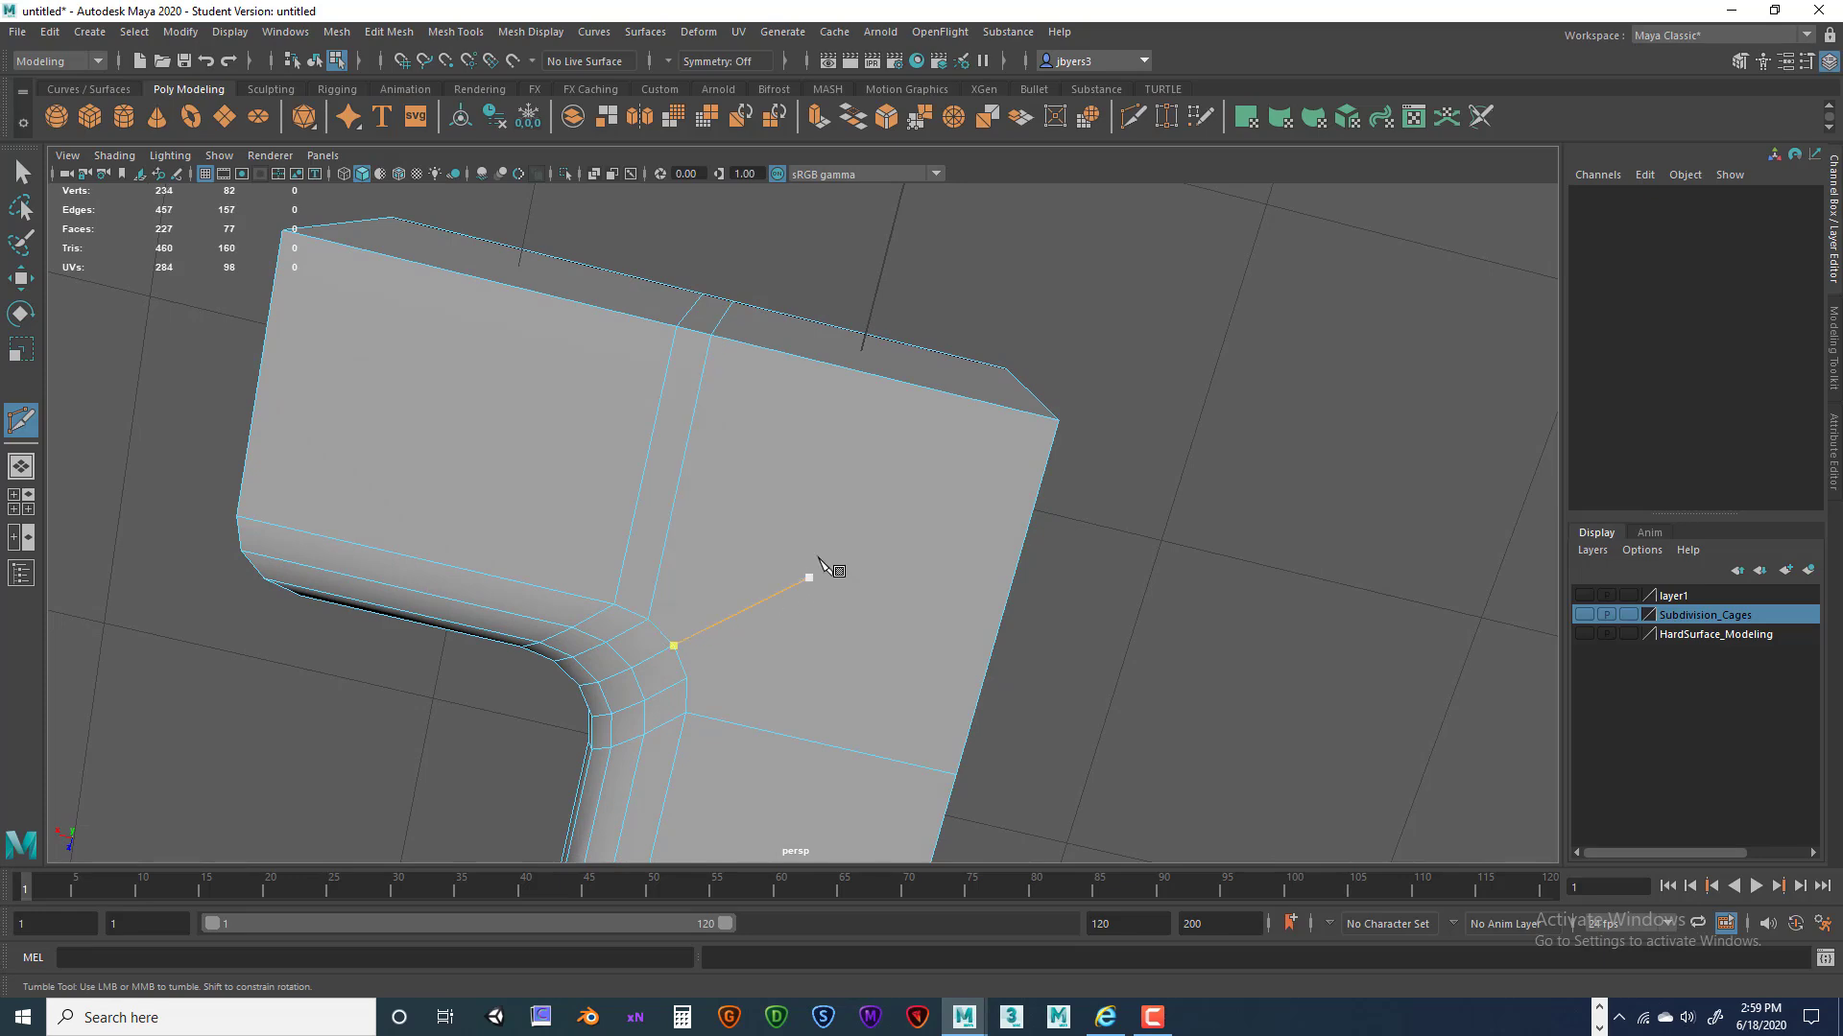
alt+drag(827, 477, 768, 700)
alt+drag(827, 600, 693, 593)
click(694, 386)
click(705, 454)
click(691, 528)
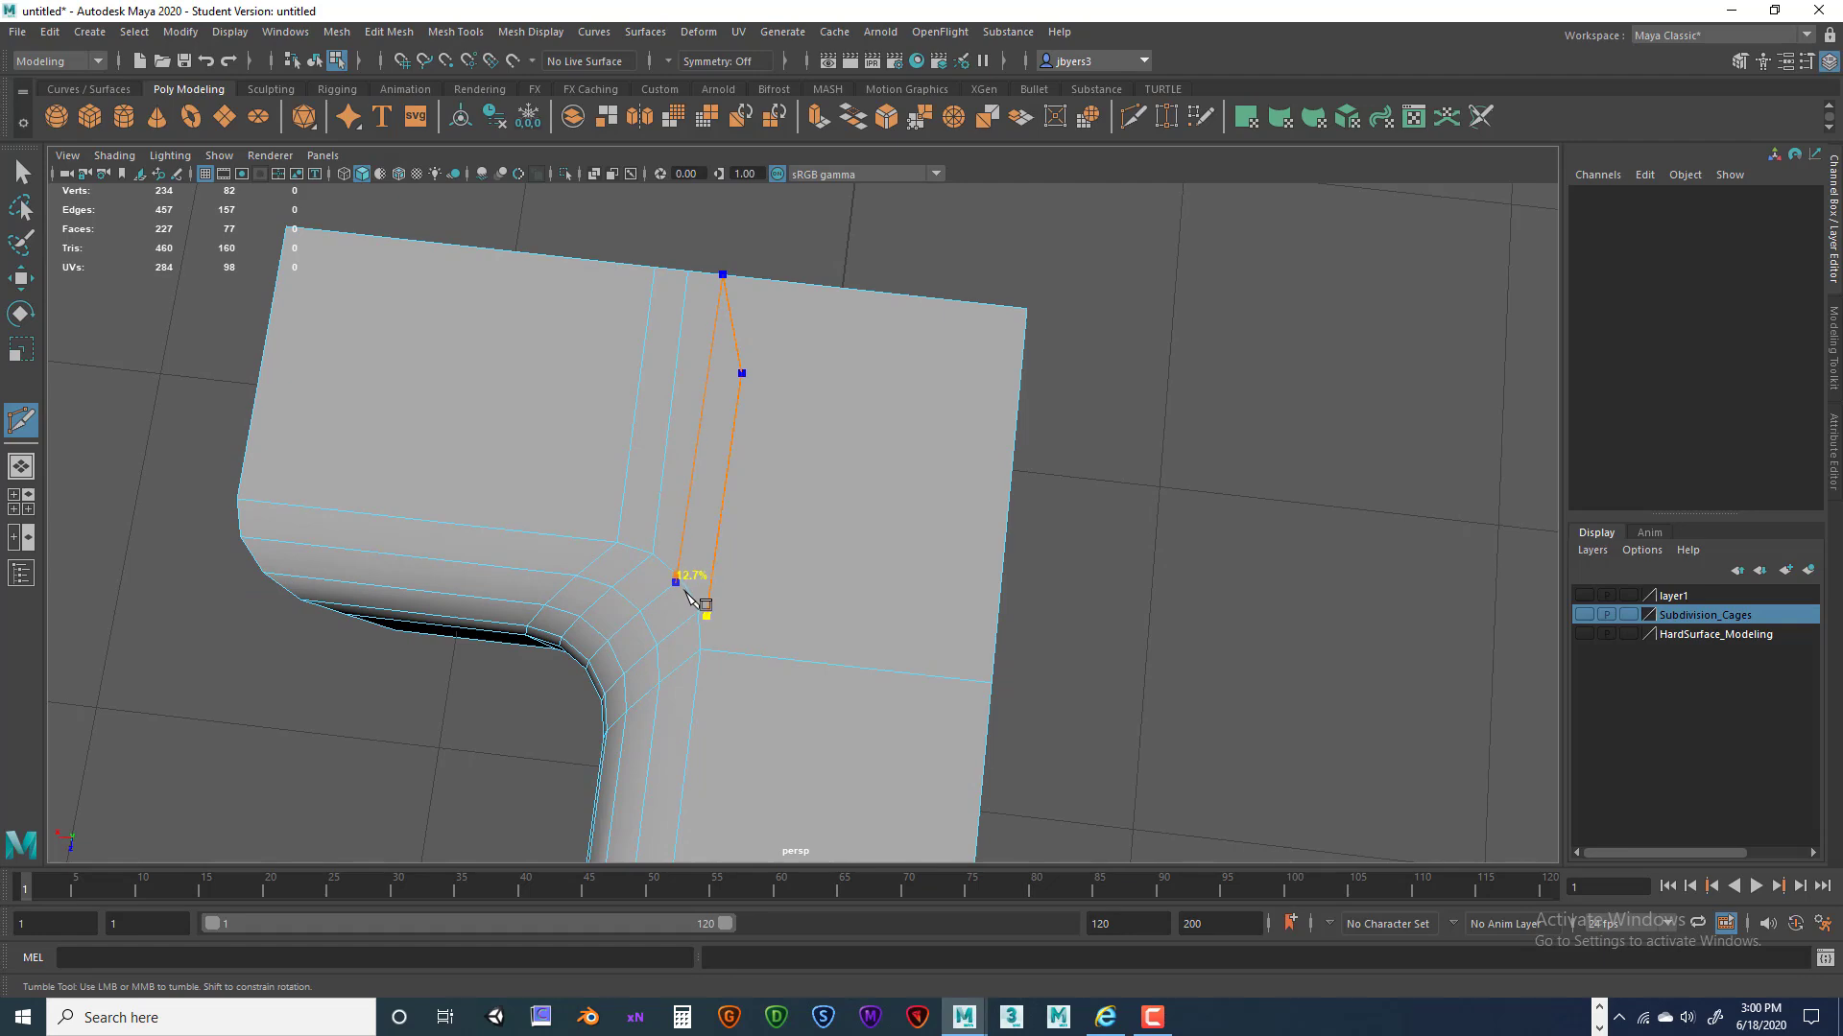
right_click(773, 558)
Undo the cut and the bevel, then reselect the plain block as an object.
alt+drag(881, 418, 758, 375)
alt+drag(898, 548, 908, 462)
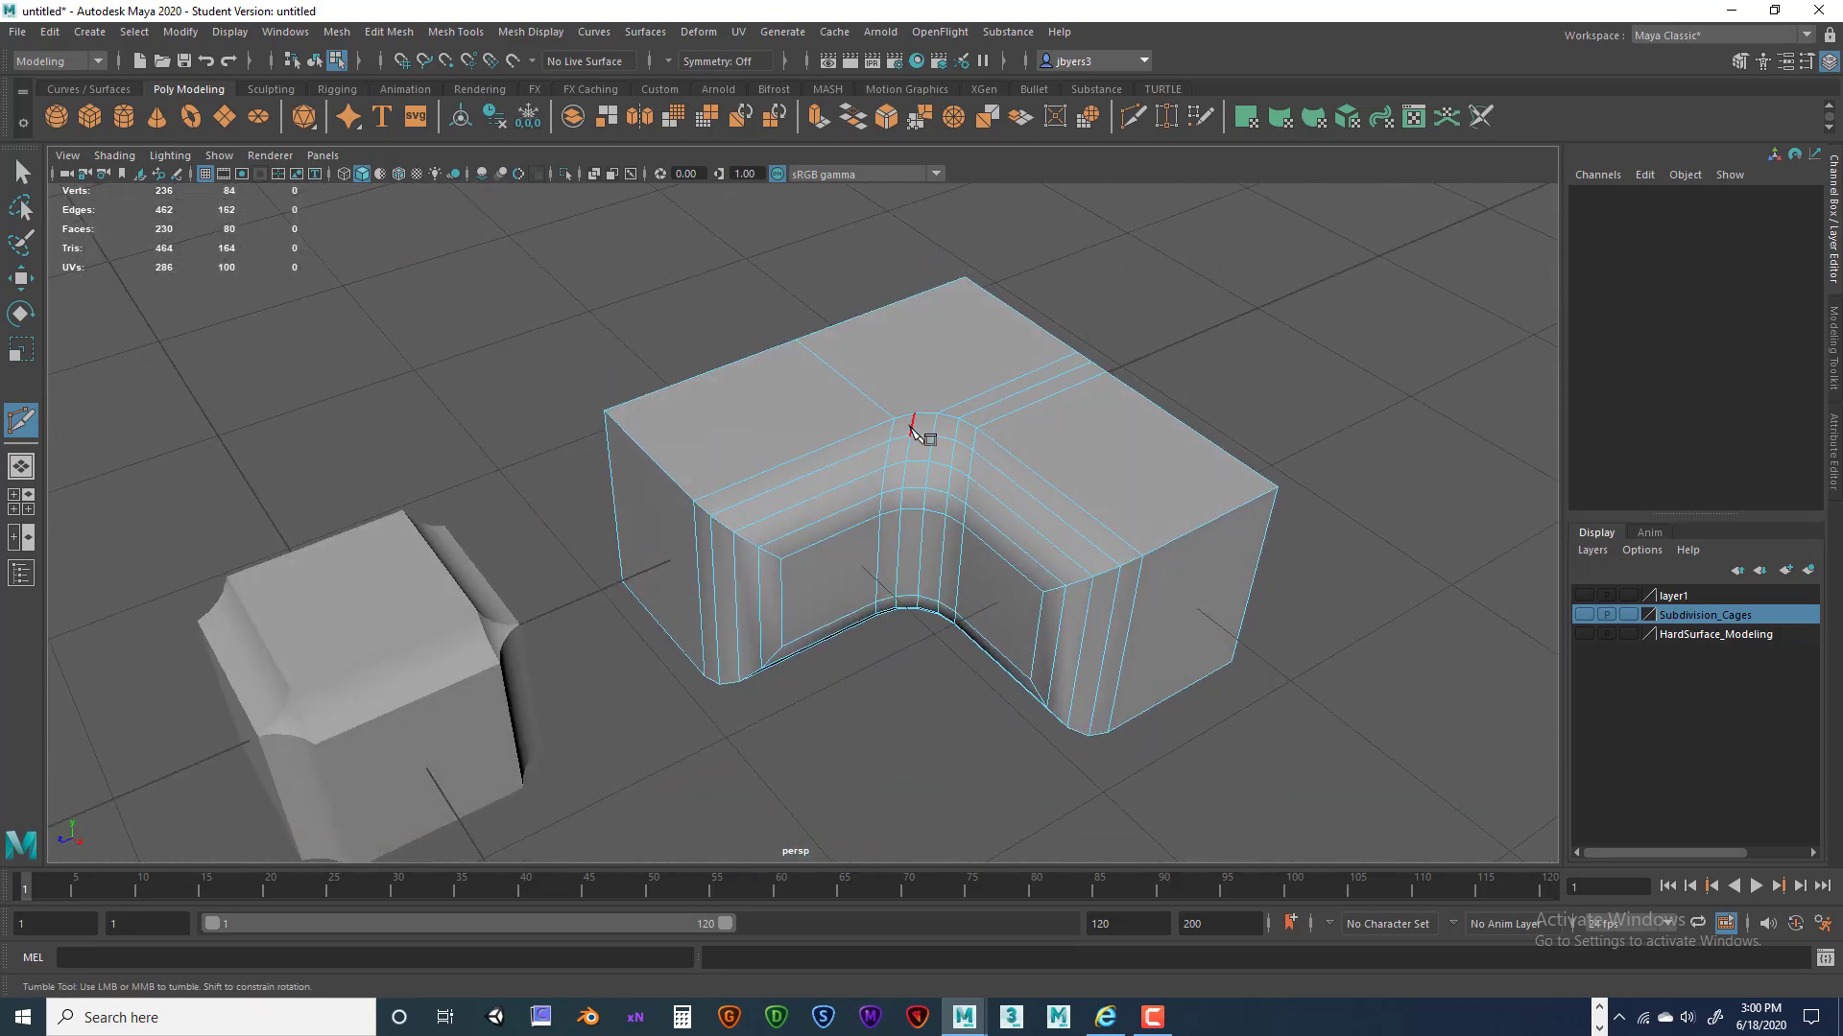
key(ctrl+z)
key(ctrl+z)
key(ctrl+z)
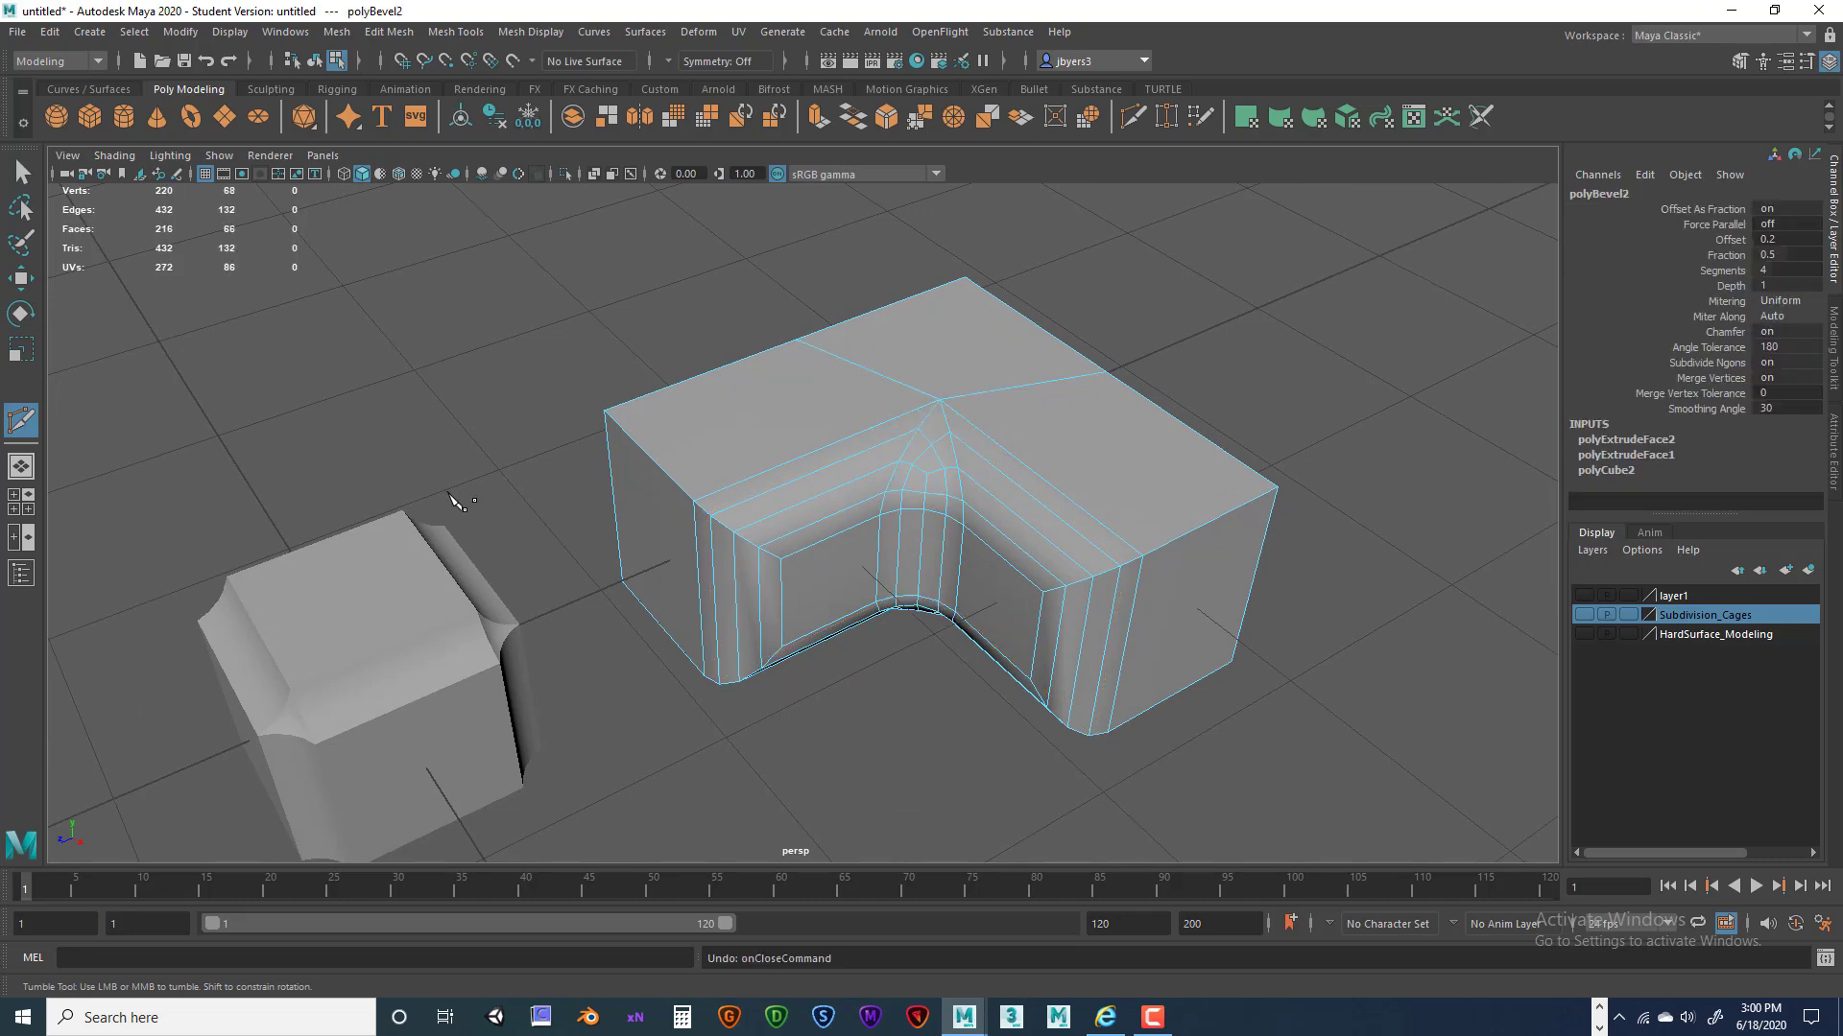
key(q)
alt+drag(1040, 495, 1002, 455)
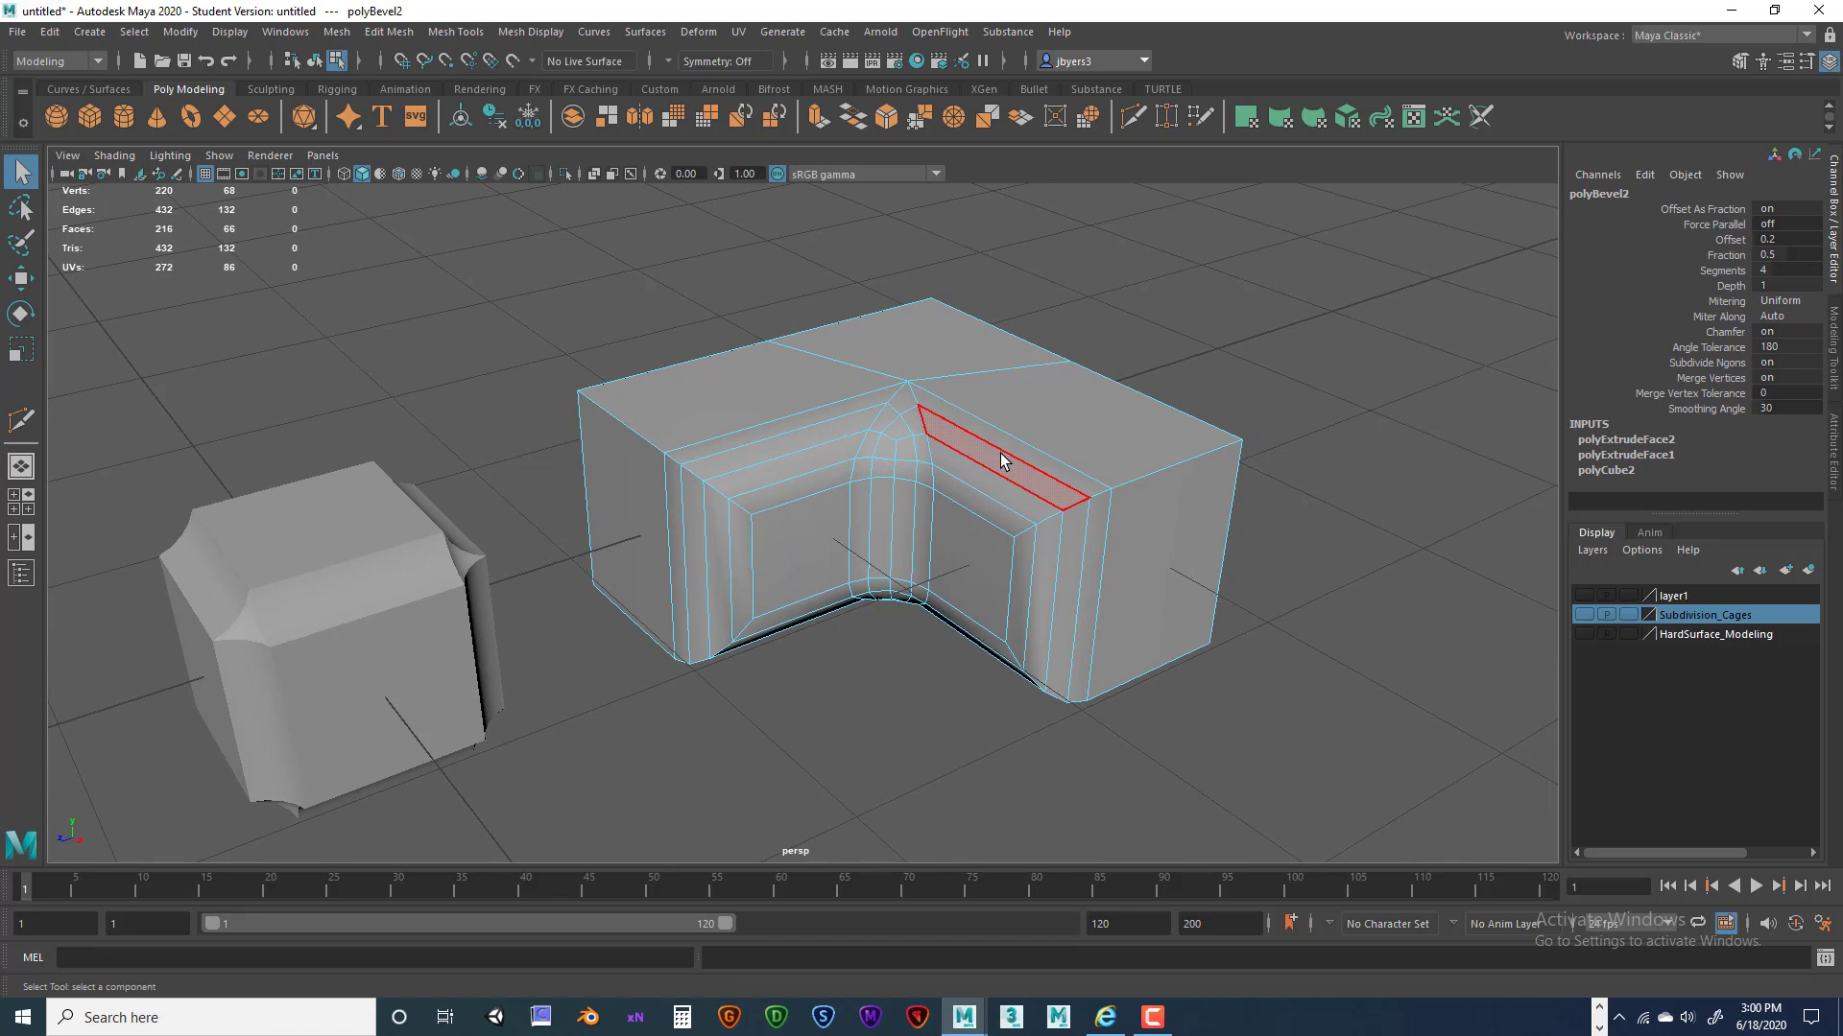
key(ctrl+z)
key(ctrl+z)
key(ctrl+z)
alt+drag(964, 497, 889, 485)
right_drag(888, 482, 854, 598)
alt+drag(1008, 589, 1046, 604)
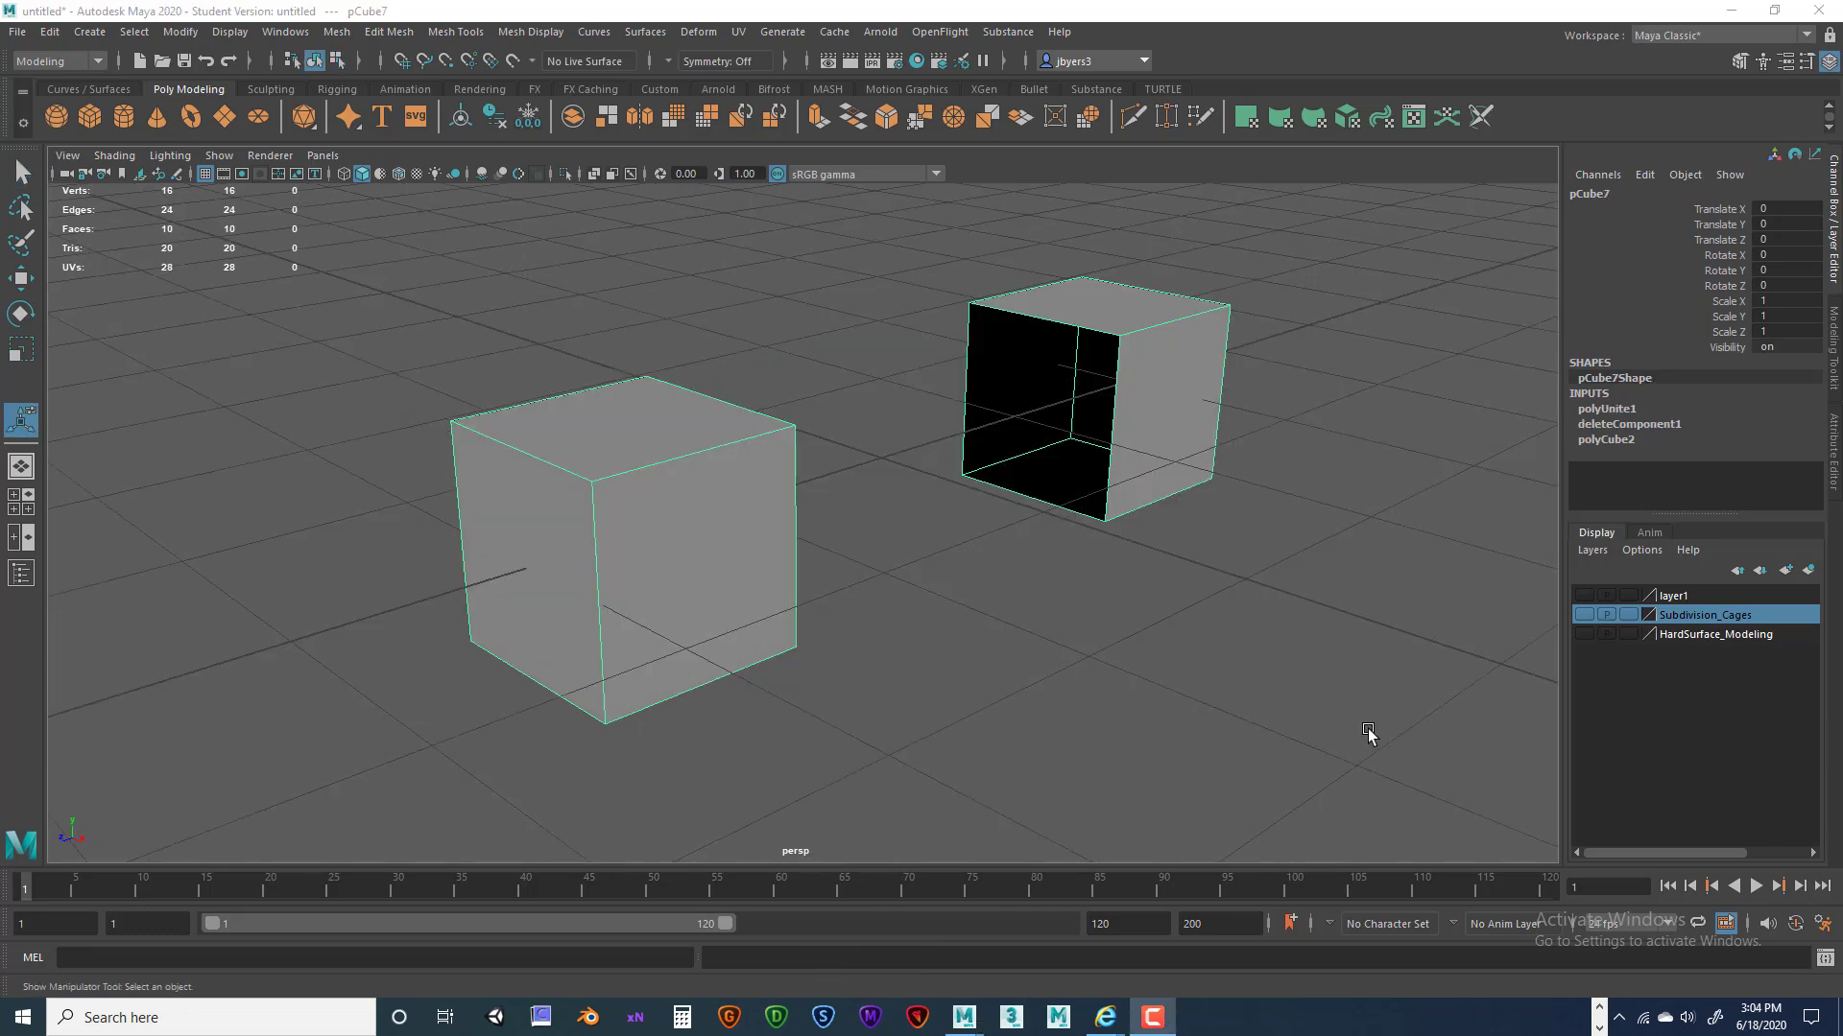
Select the left plain cube next to pCube7 and bring up the hotbox menus.
alt+drag(1199, 678, 1134, 653)
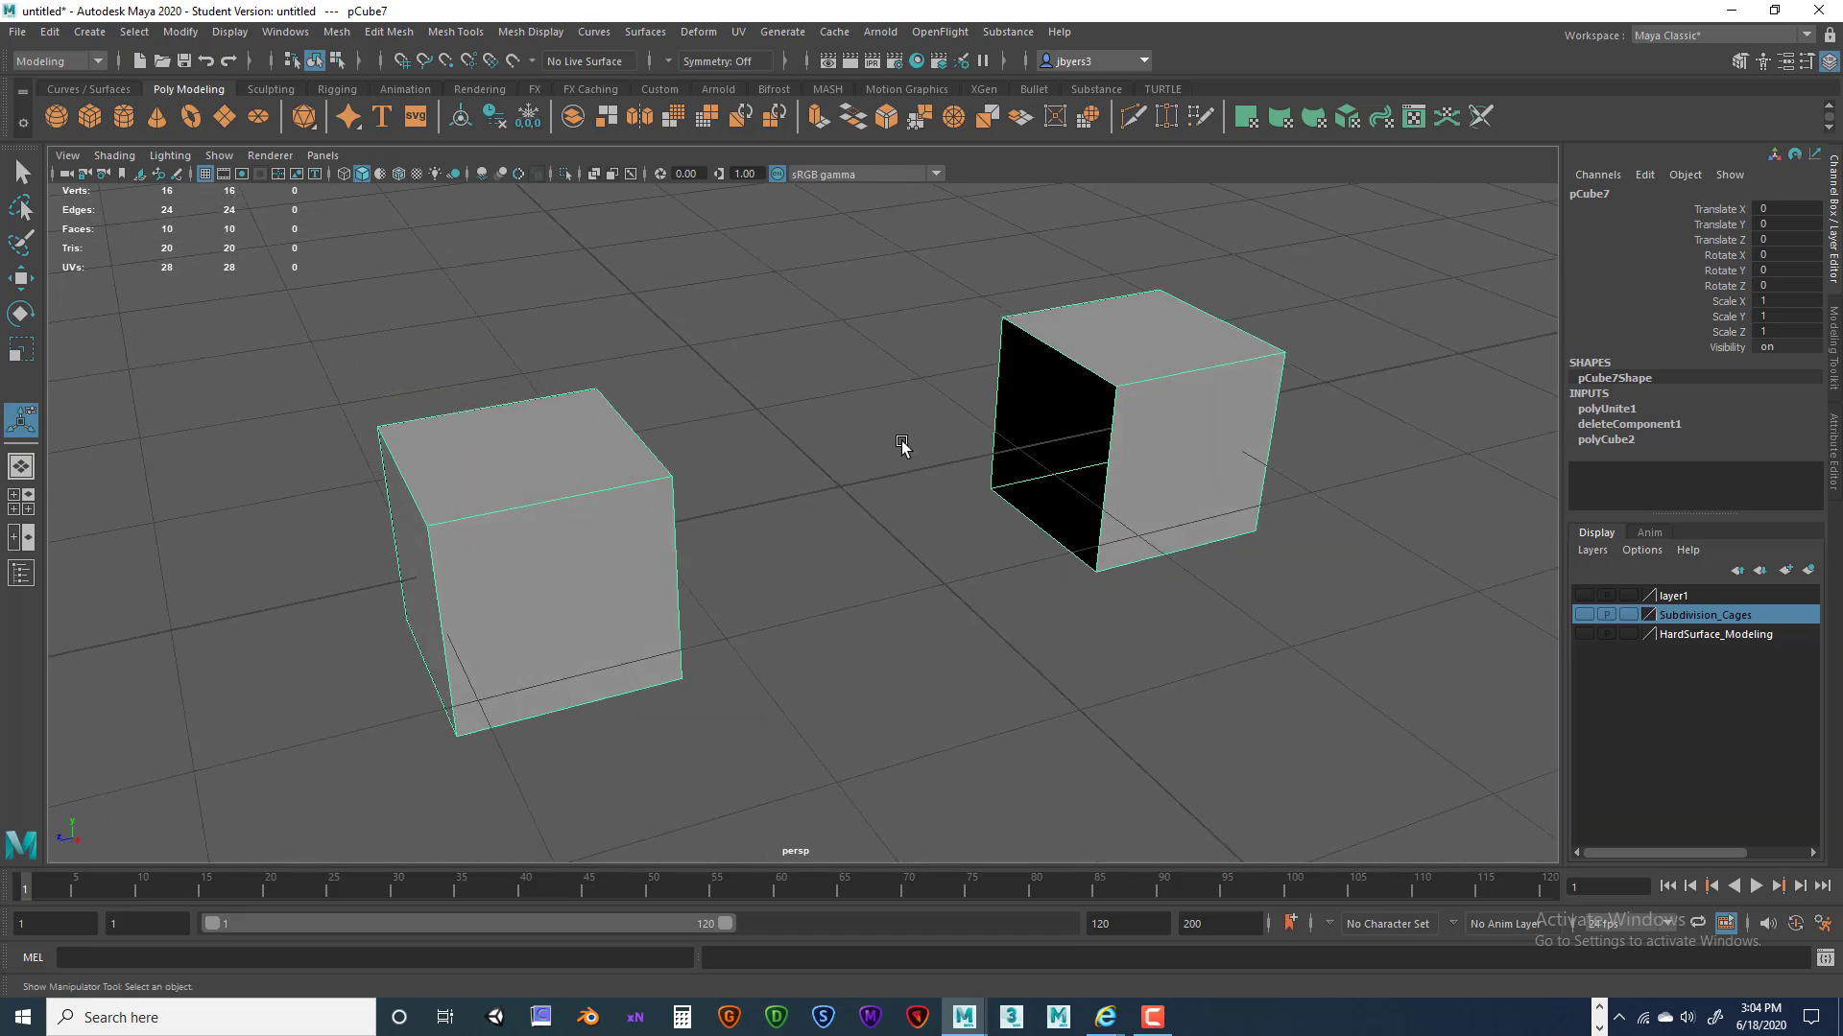
mouse_move(1093, 385)
alt+mouse_down()
mouse_move(1003, 349)
mouse_move(960, 361)
mouse_move(1118, 370)
mouse_move(1104, 376)
alt+mouse_up()
alt+drag(1012, 530, 1161, 386)
alt+drag(1081, 601, 980, 583)
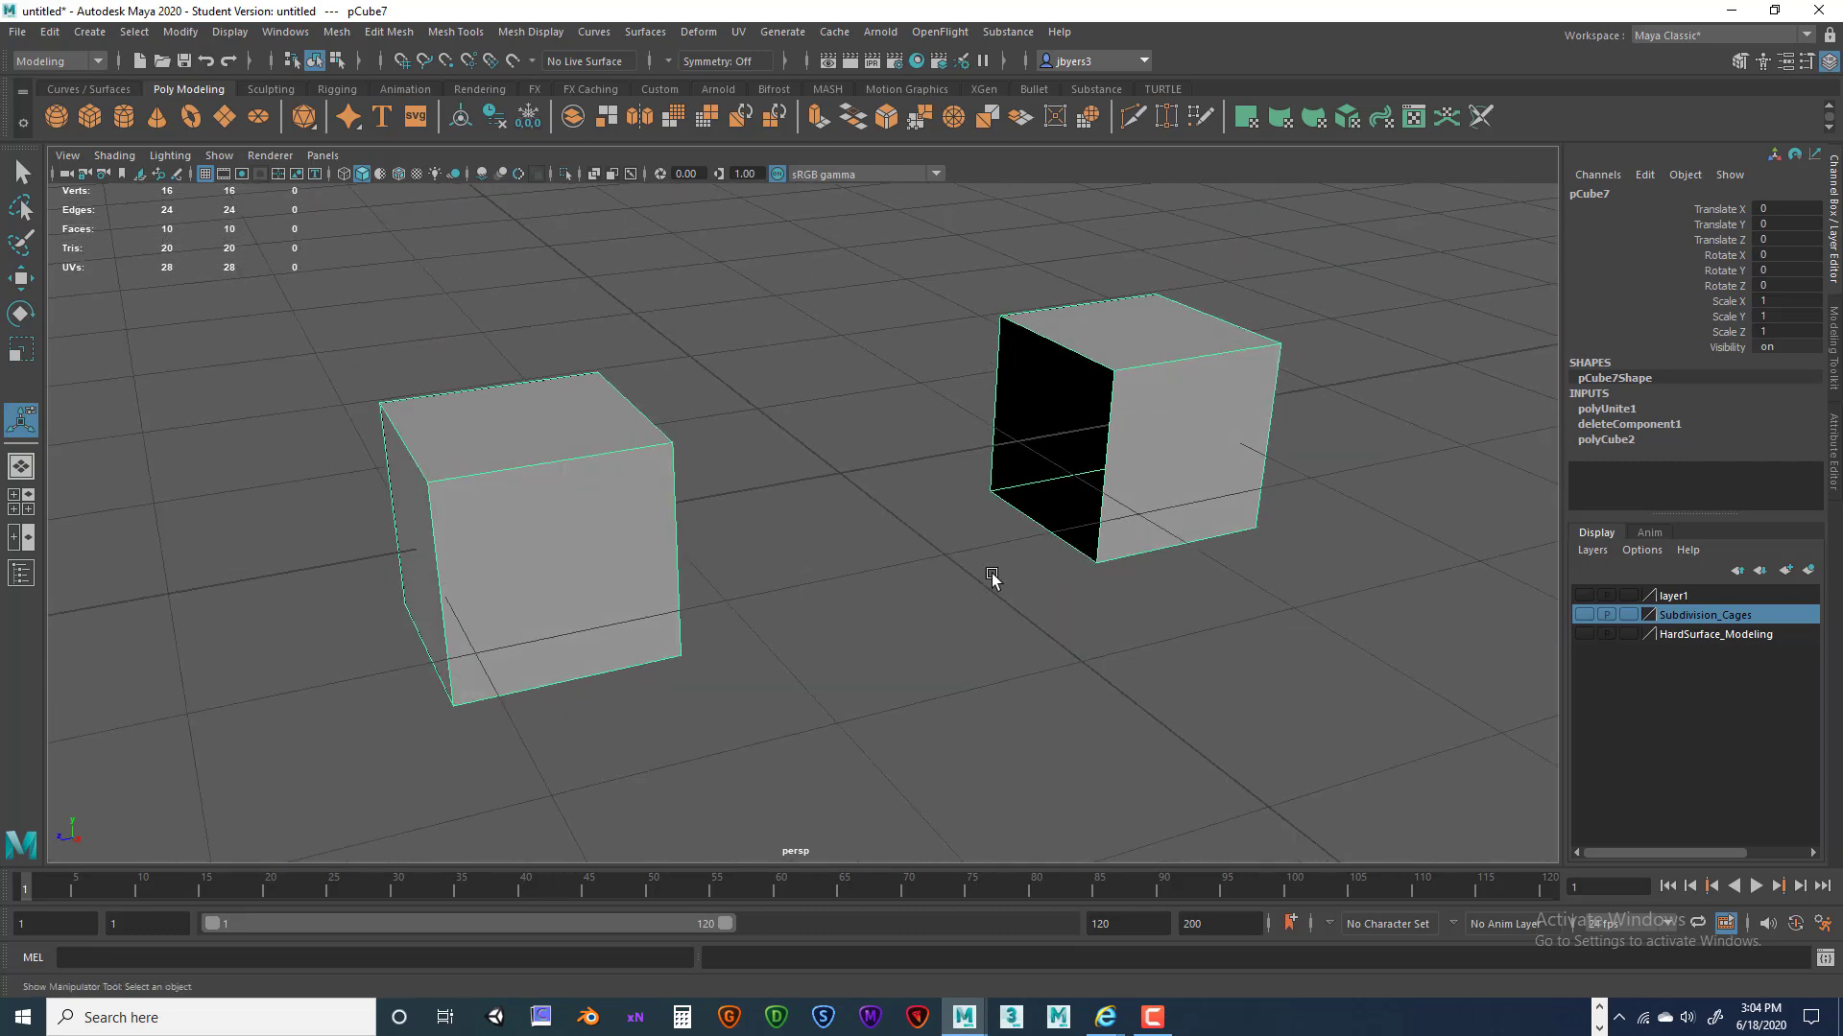
alt+drag(802, 568, 903, 560)
alt+drag(645, 503, 668, 498)
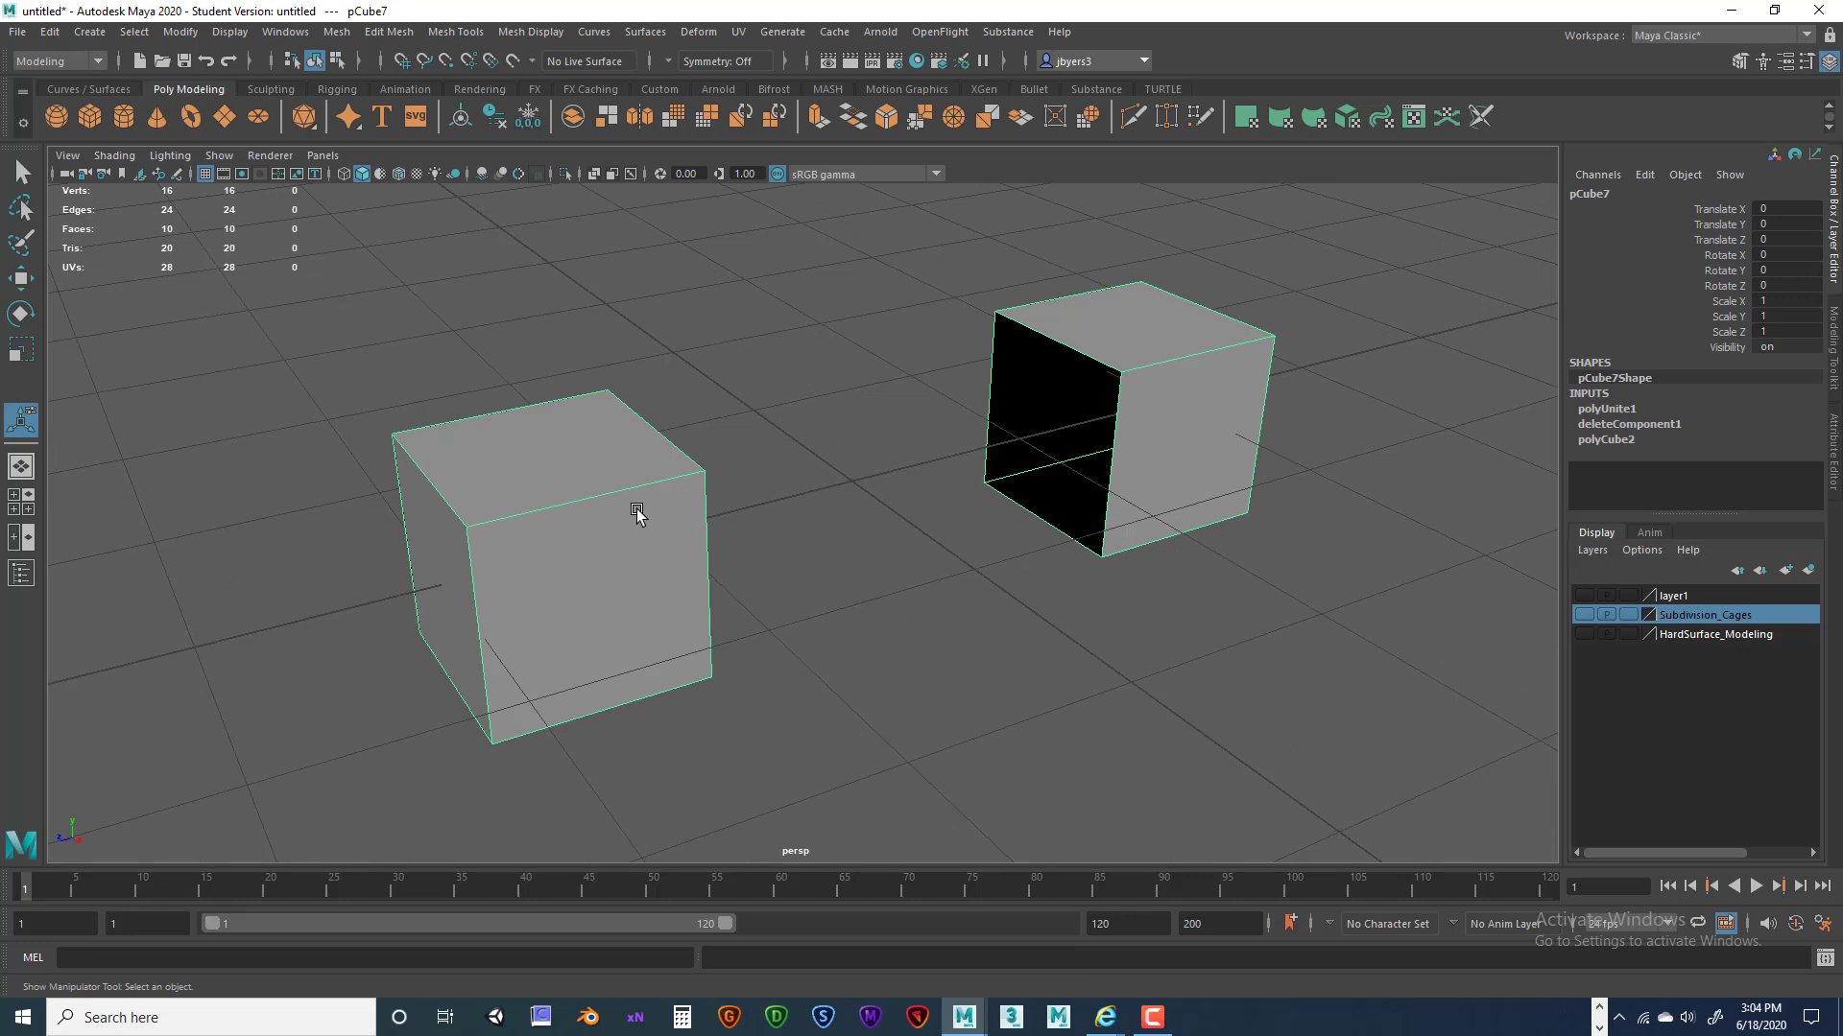
click(966, 399)
click(596, 518)
alt+drag(1141, 451, 969, 405)
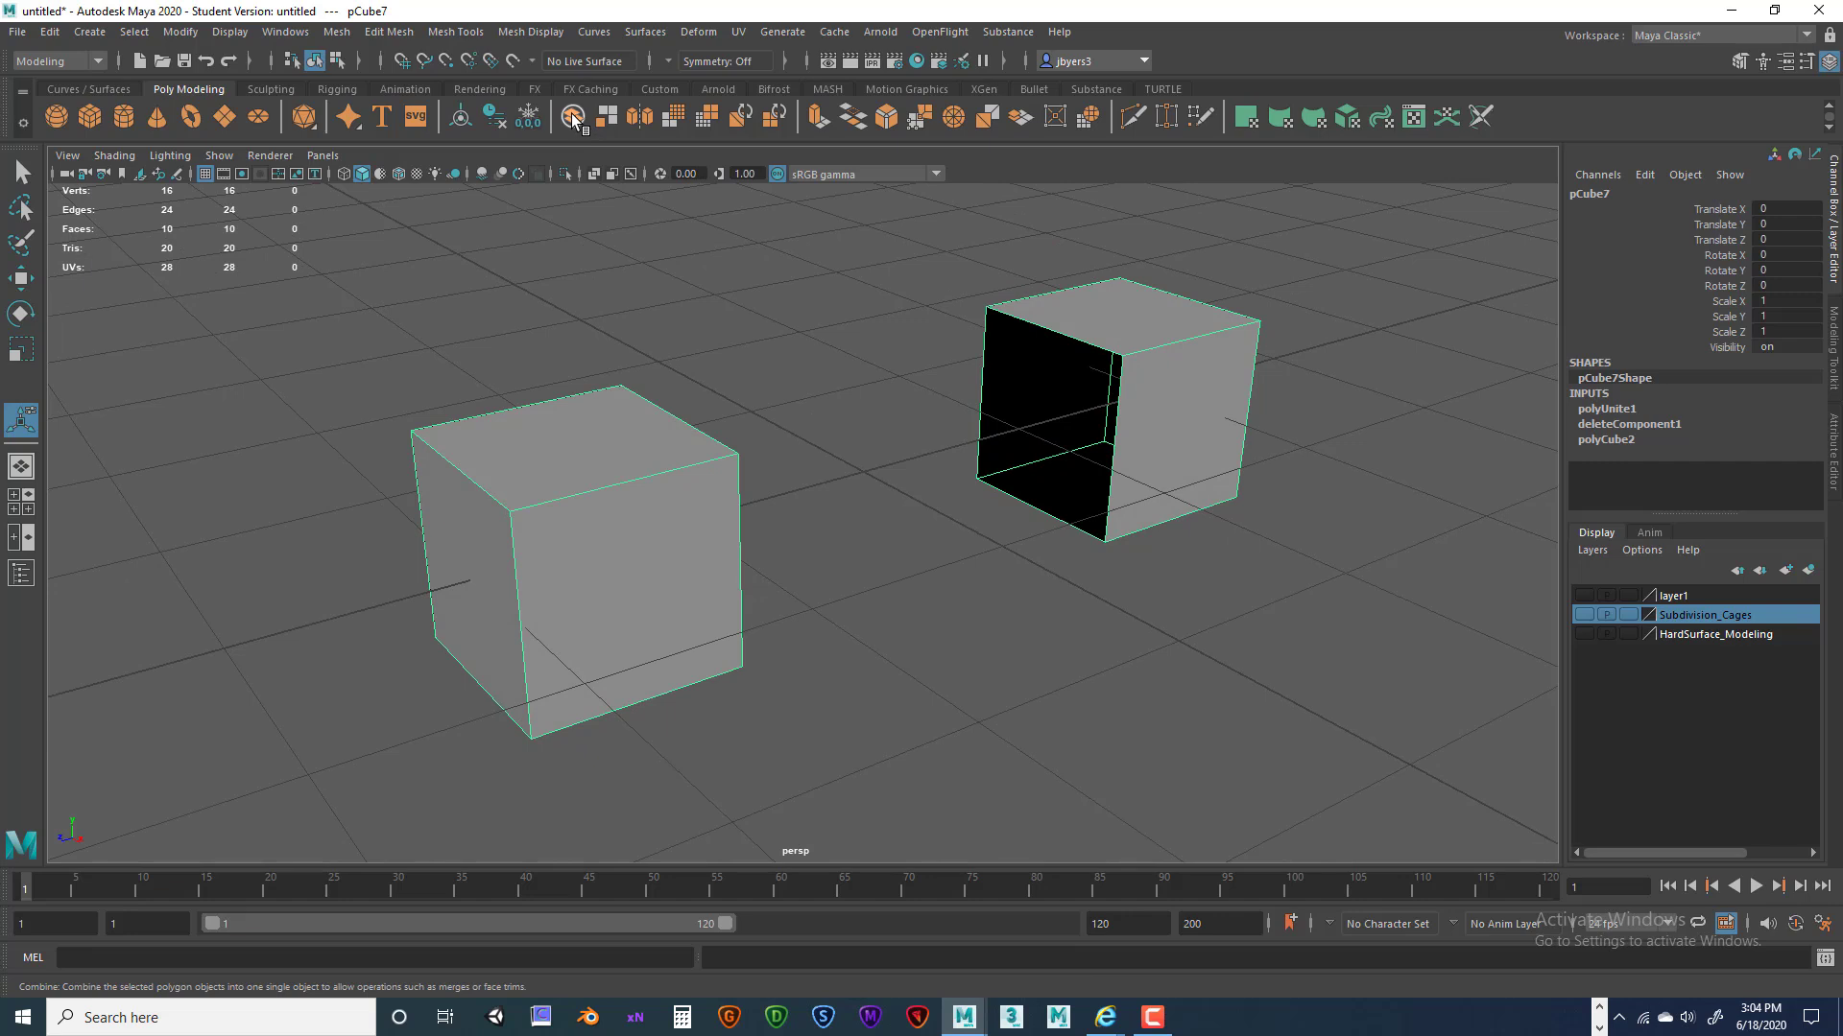
key(space)
Look through the Mesh and Edit Mesh menus and preview the Bridge options, then close them.
click(567, 338)
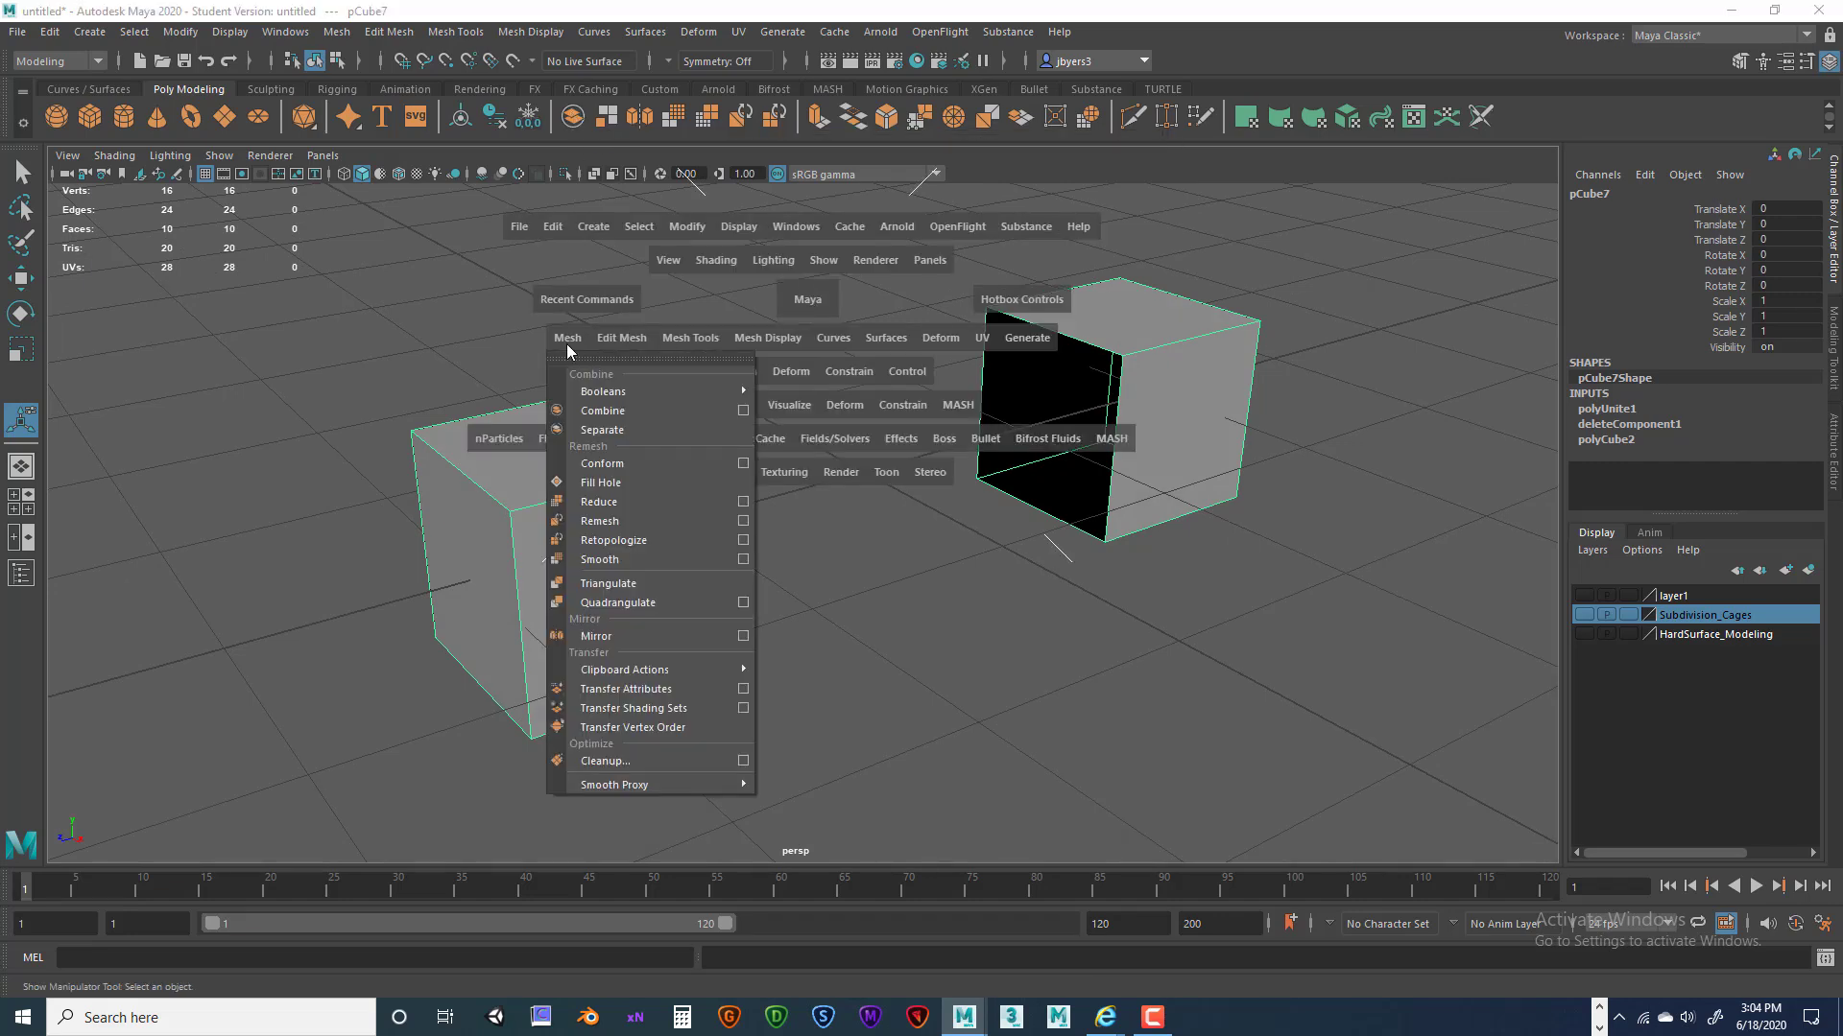
click(318, 397)
alt+drag(1034, 496, 940, 494)
key(space)
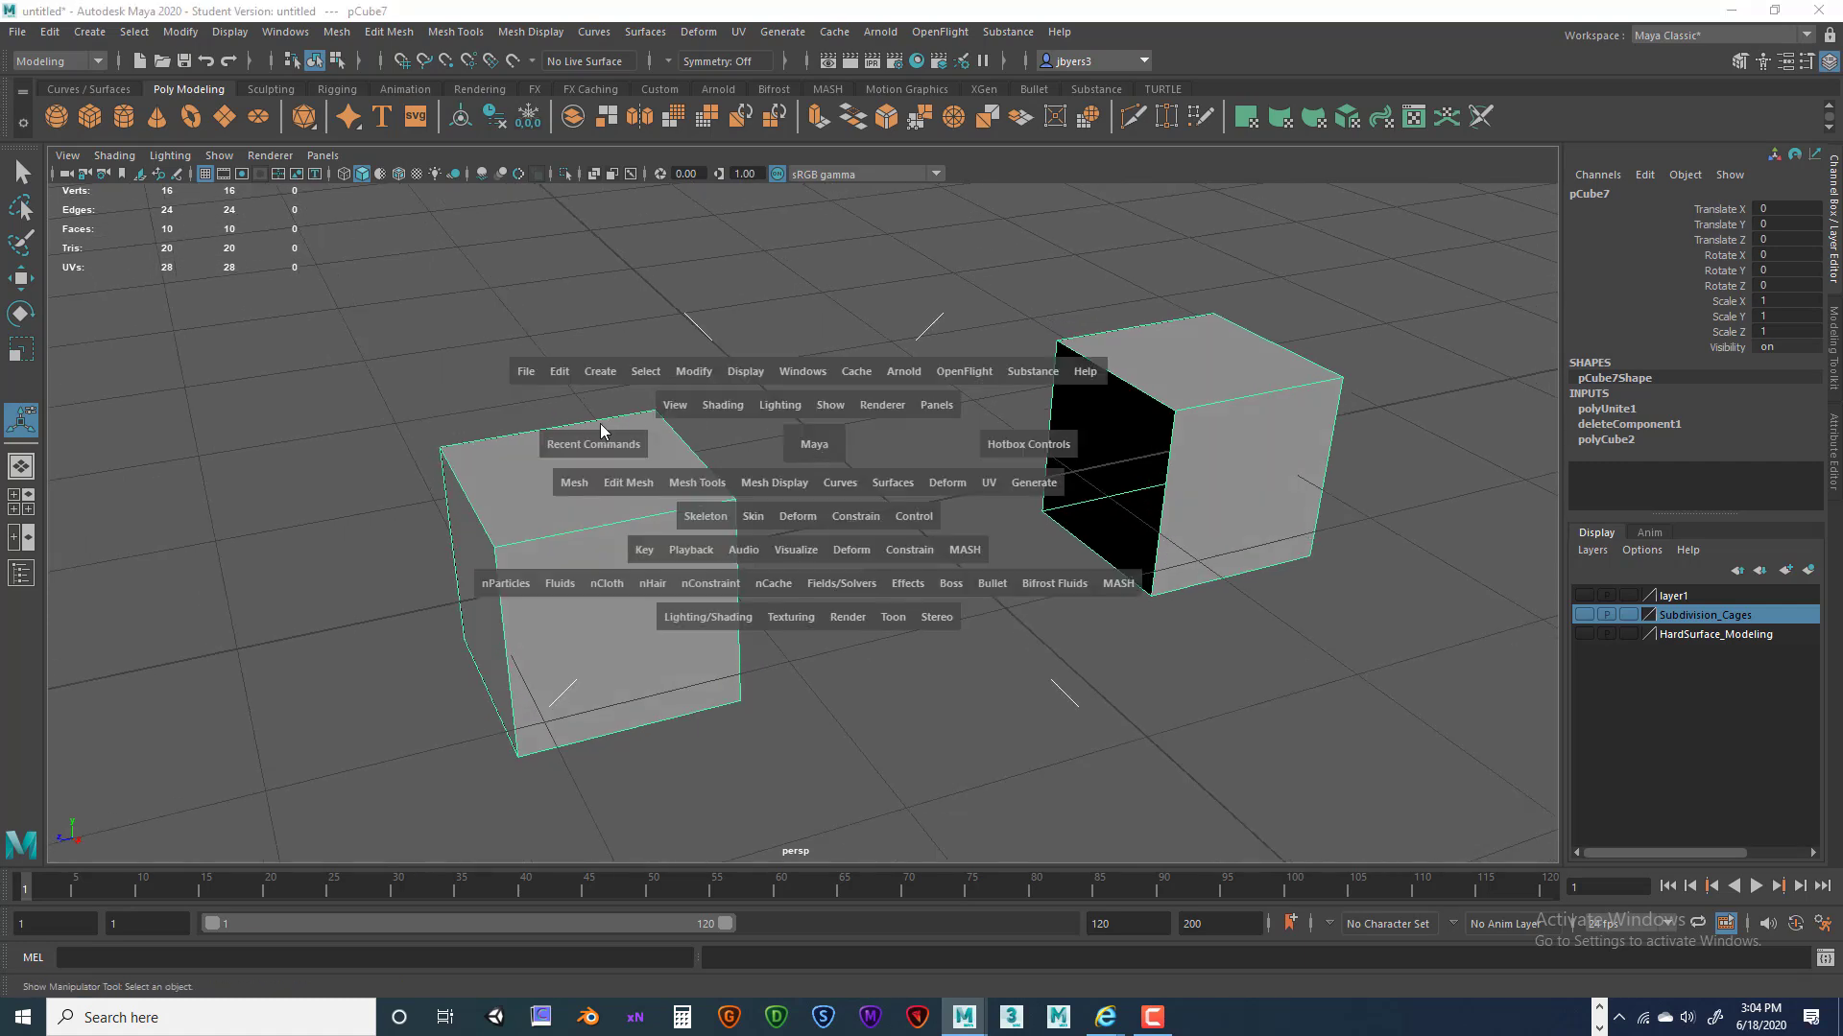
click(642, 488)
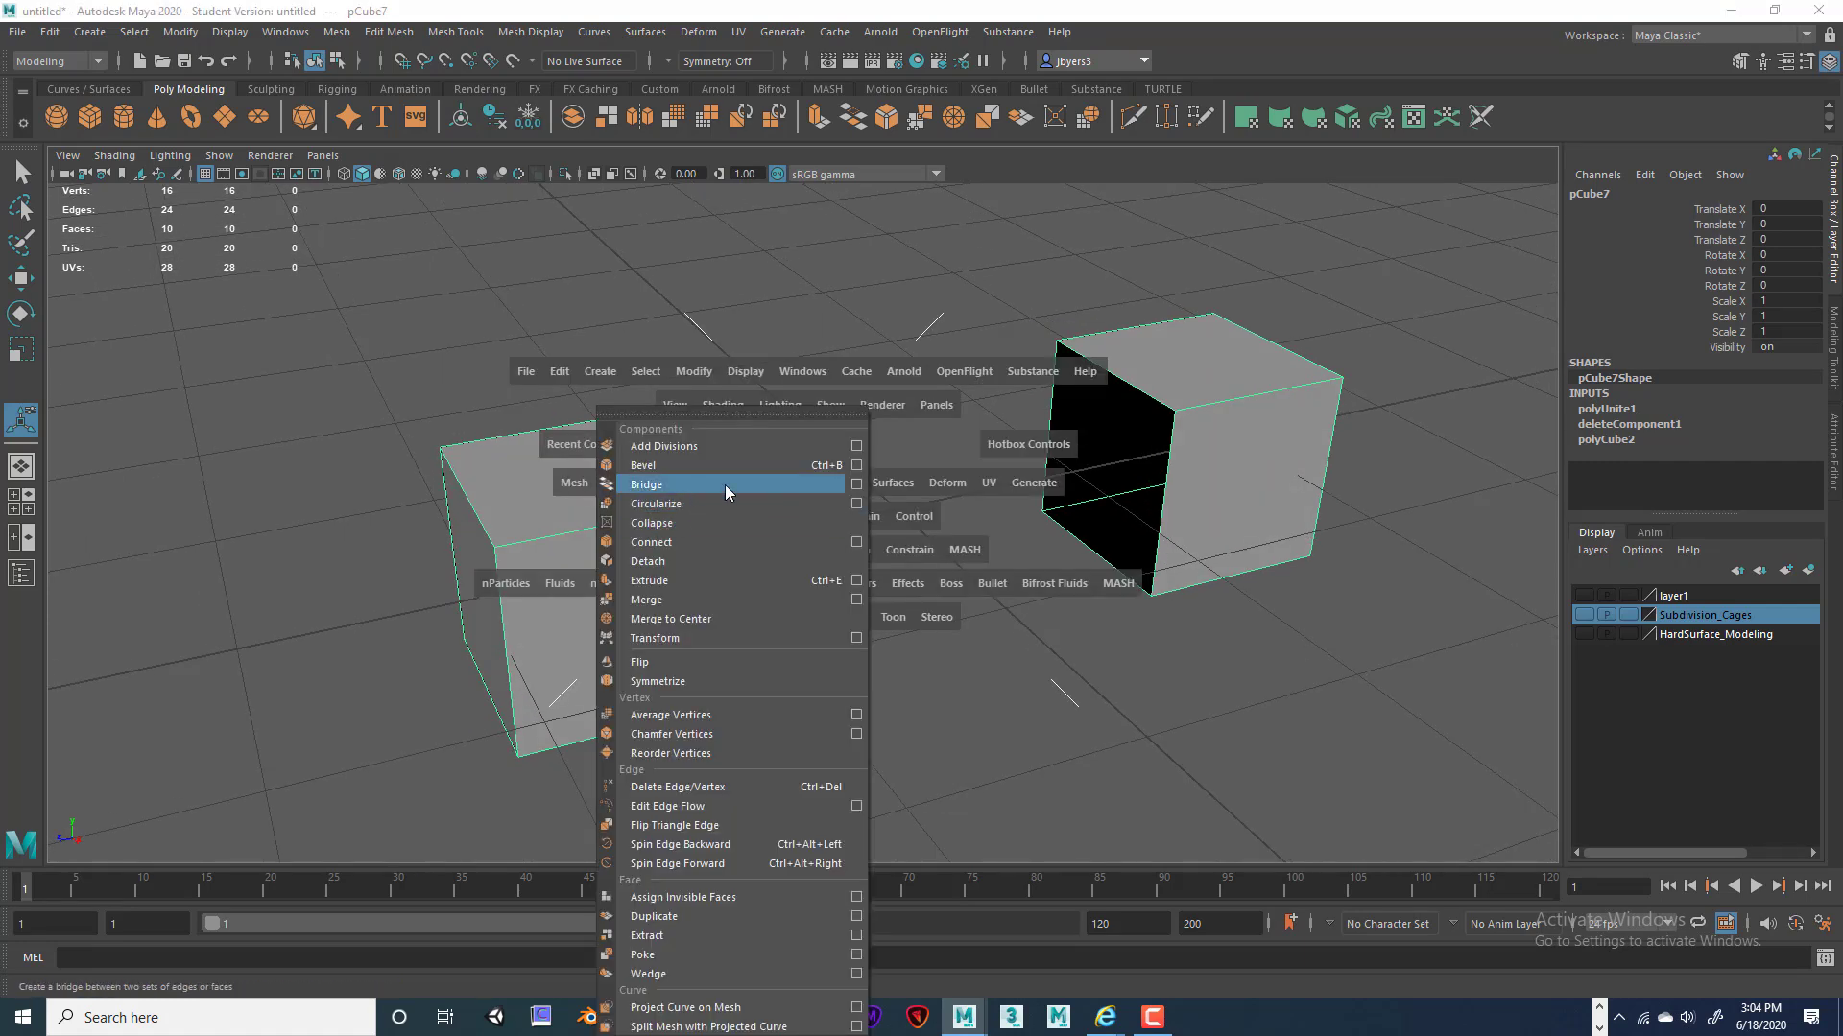
click(857, 489)
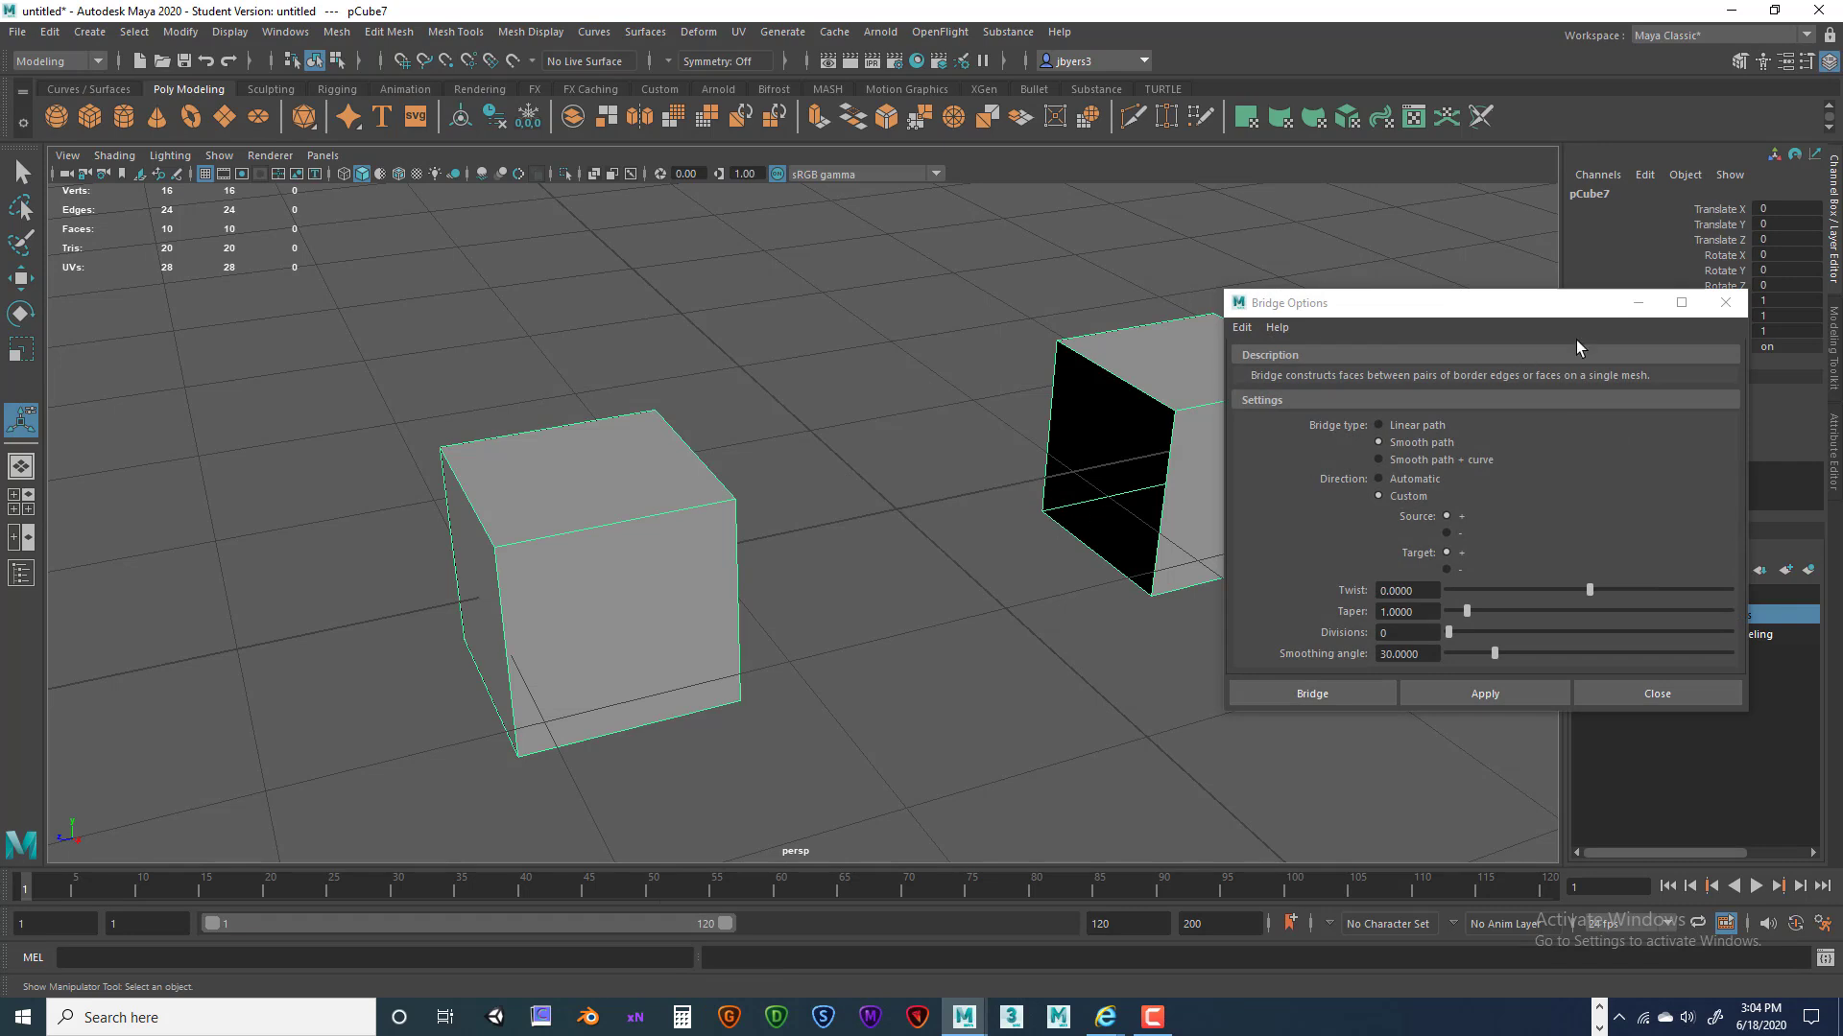
click(1735, 303)
Select one border edge on each cube, with the two edges facing each other.
right_drag(1208, 345, 1208, 298)
click(1142, 386)
alt+drag(1131, 444, 822, 473)
shift+click(555, 413)
key(space)
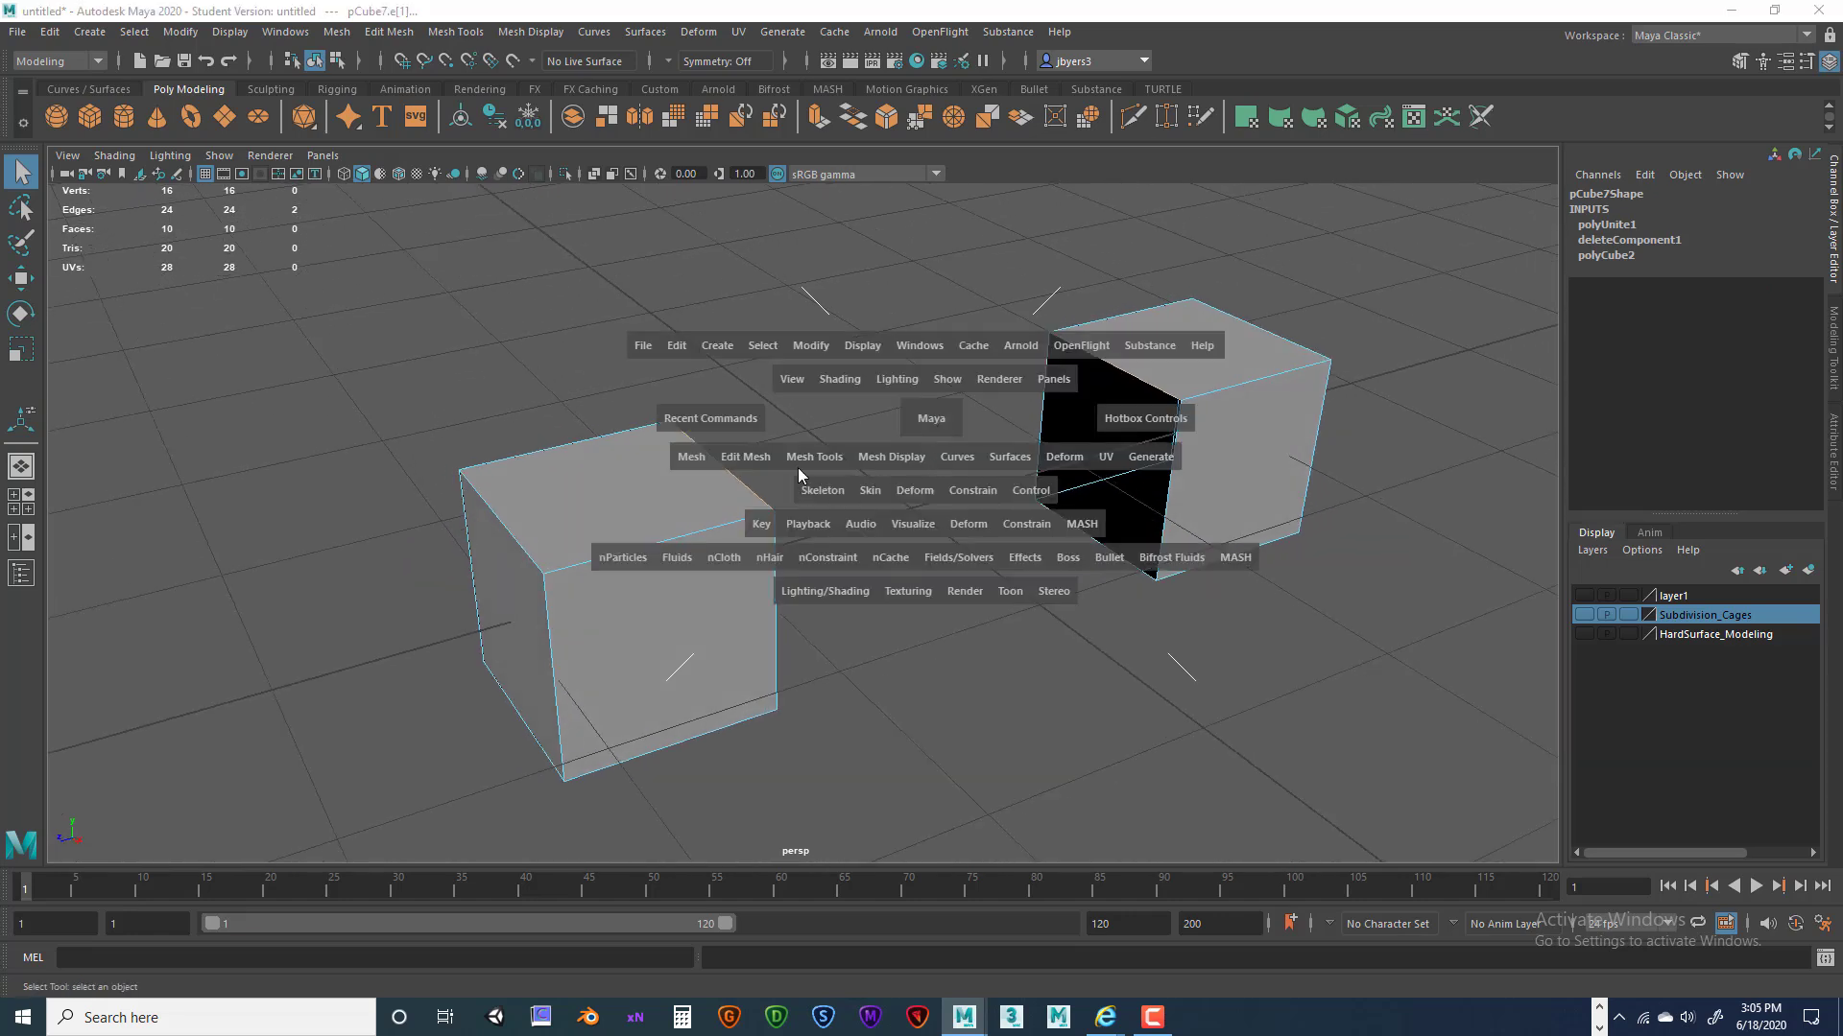
Bridge the two selected edges with Edit Mesh > Bridge, giving polyBridgeEdge1 2 divisions.
click(745, 456)
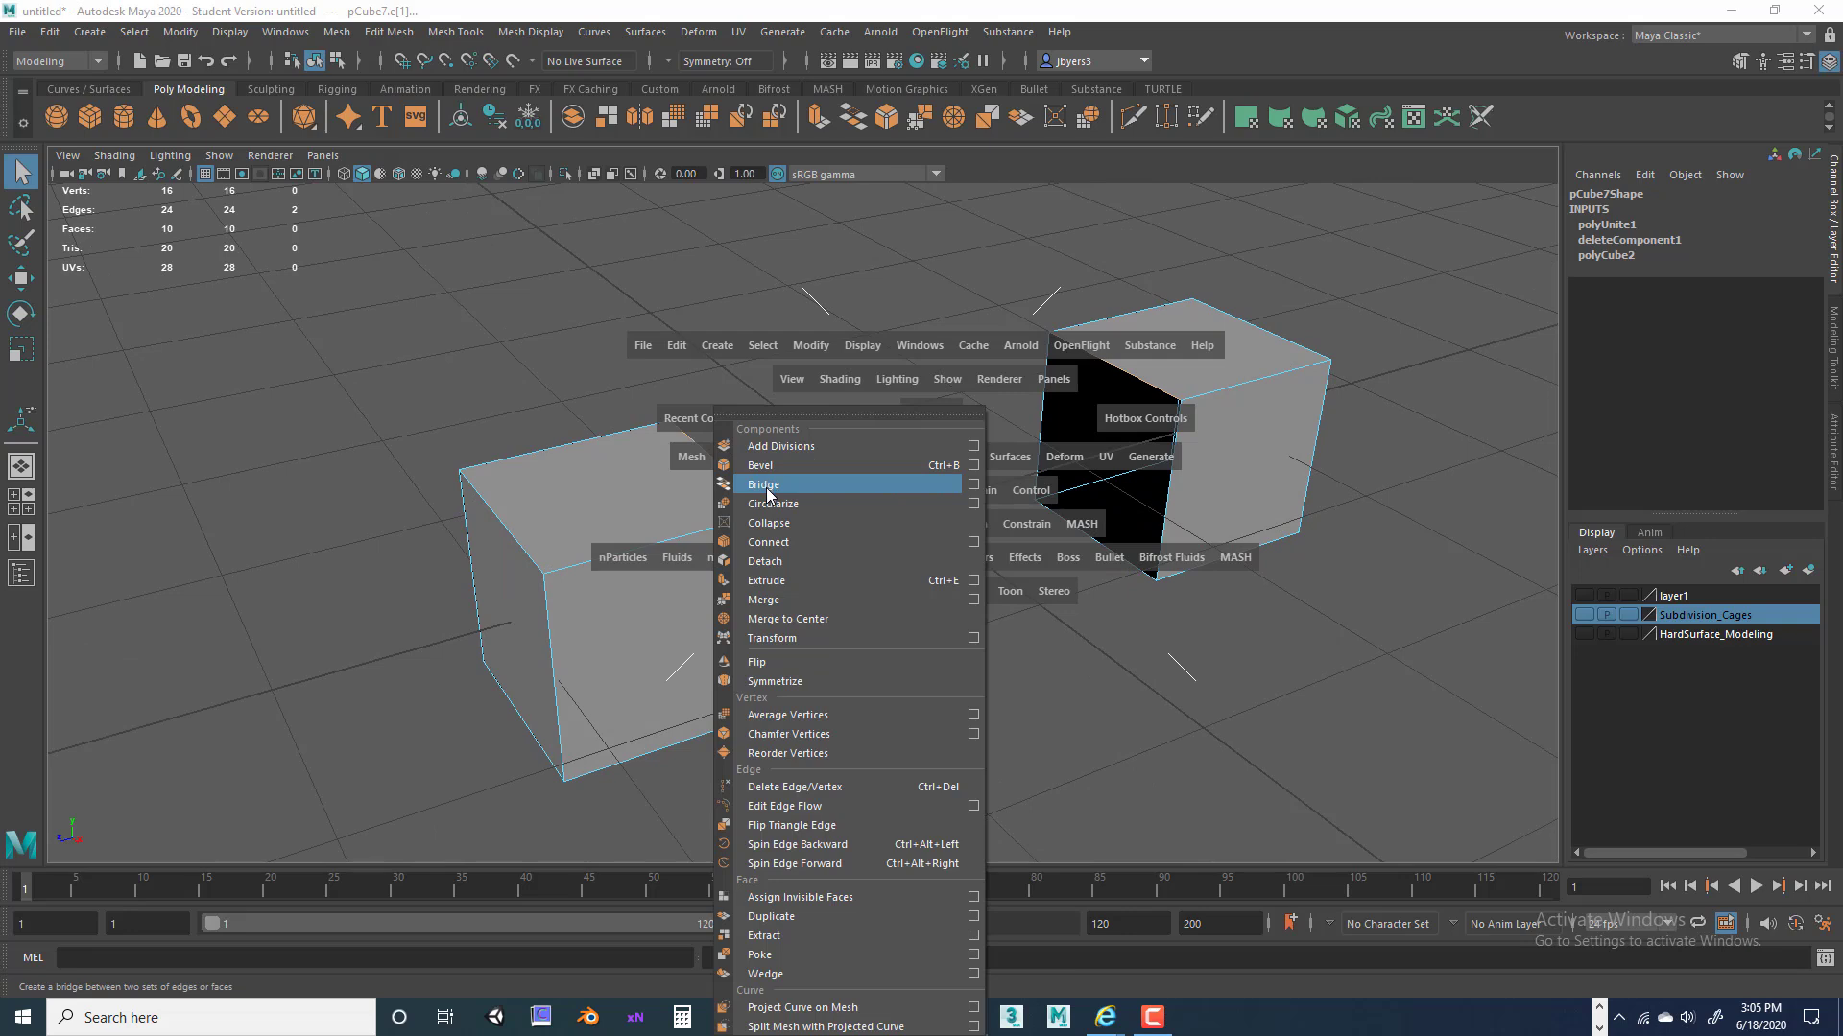
click(770, 487)
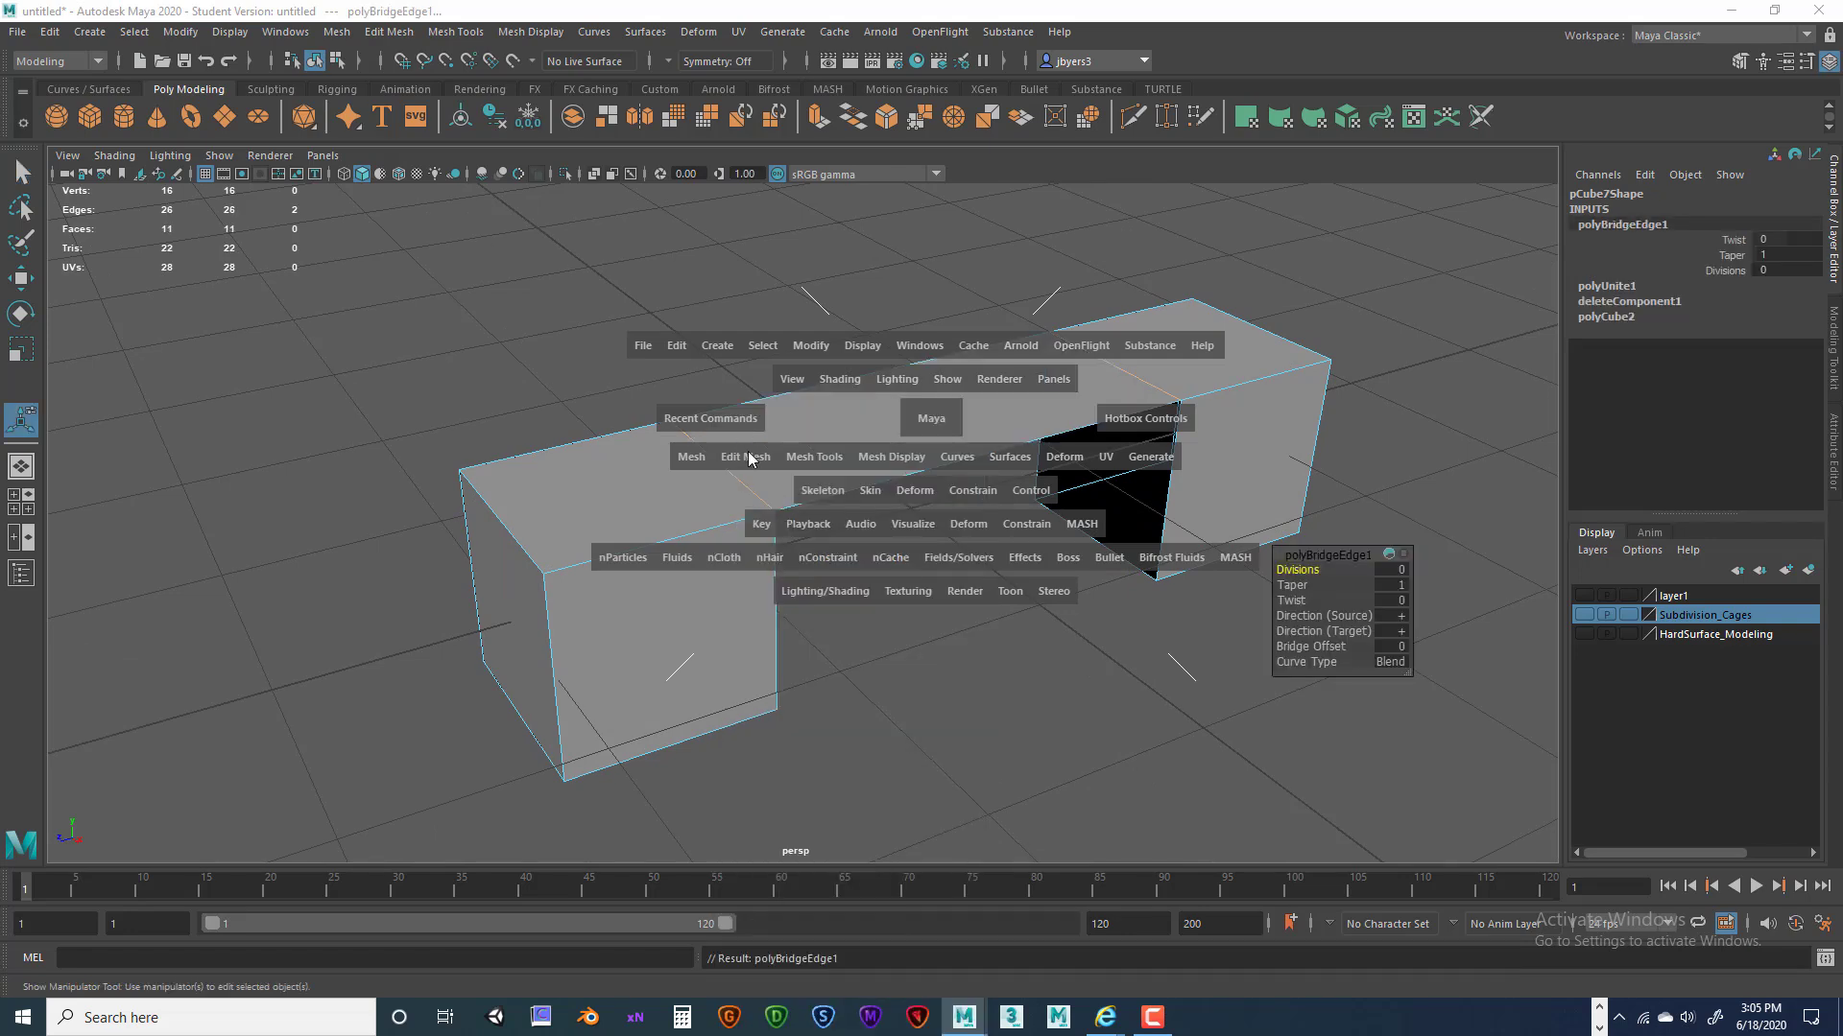
click(746, 456)
click(1109, 235)
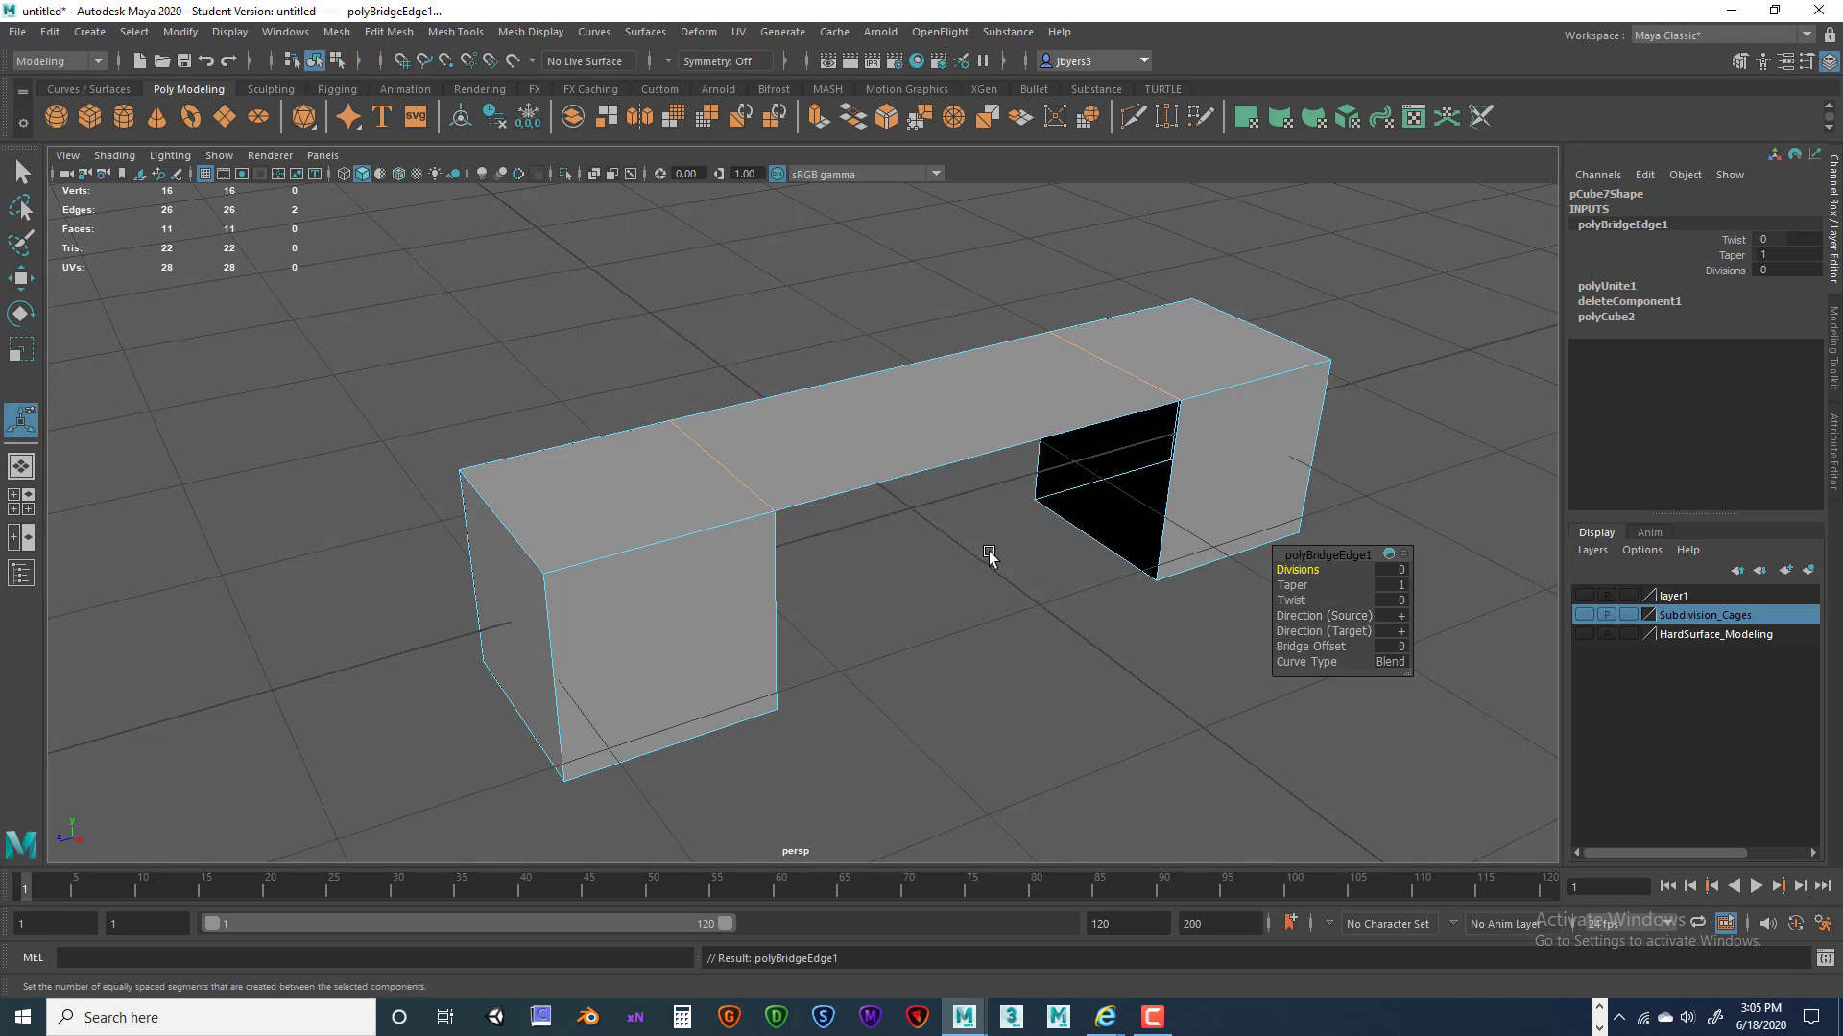
alt+drag(1048, 549, 1051, 539)
mouse_move(1310, 577)
alt+mouse_down()
mouse_move(1280, 582)
mouse_move(1325, 571)
mouse_move(1297, 571)
alt+mouse_up()
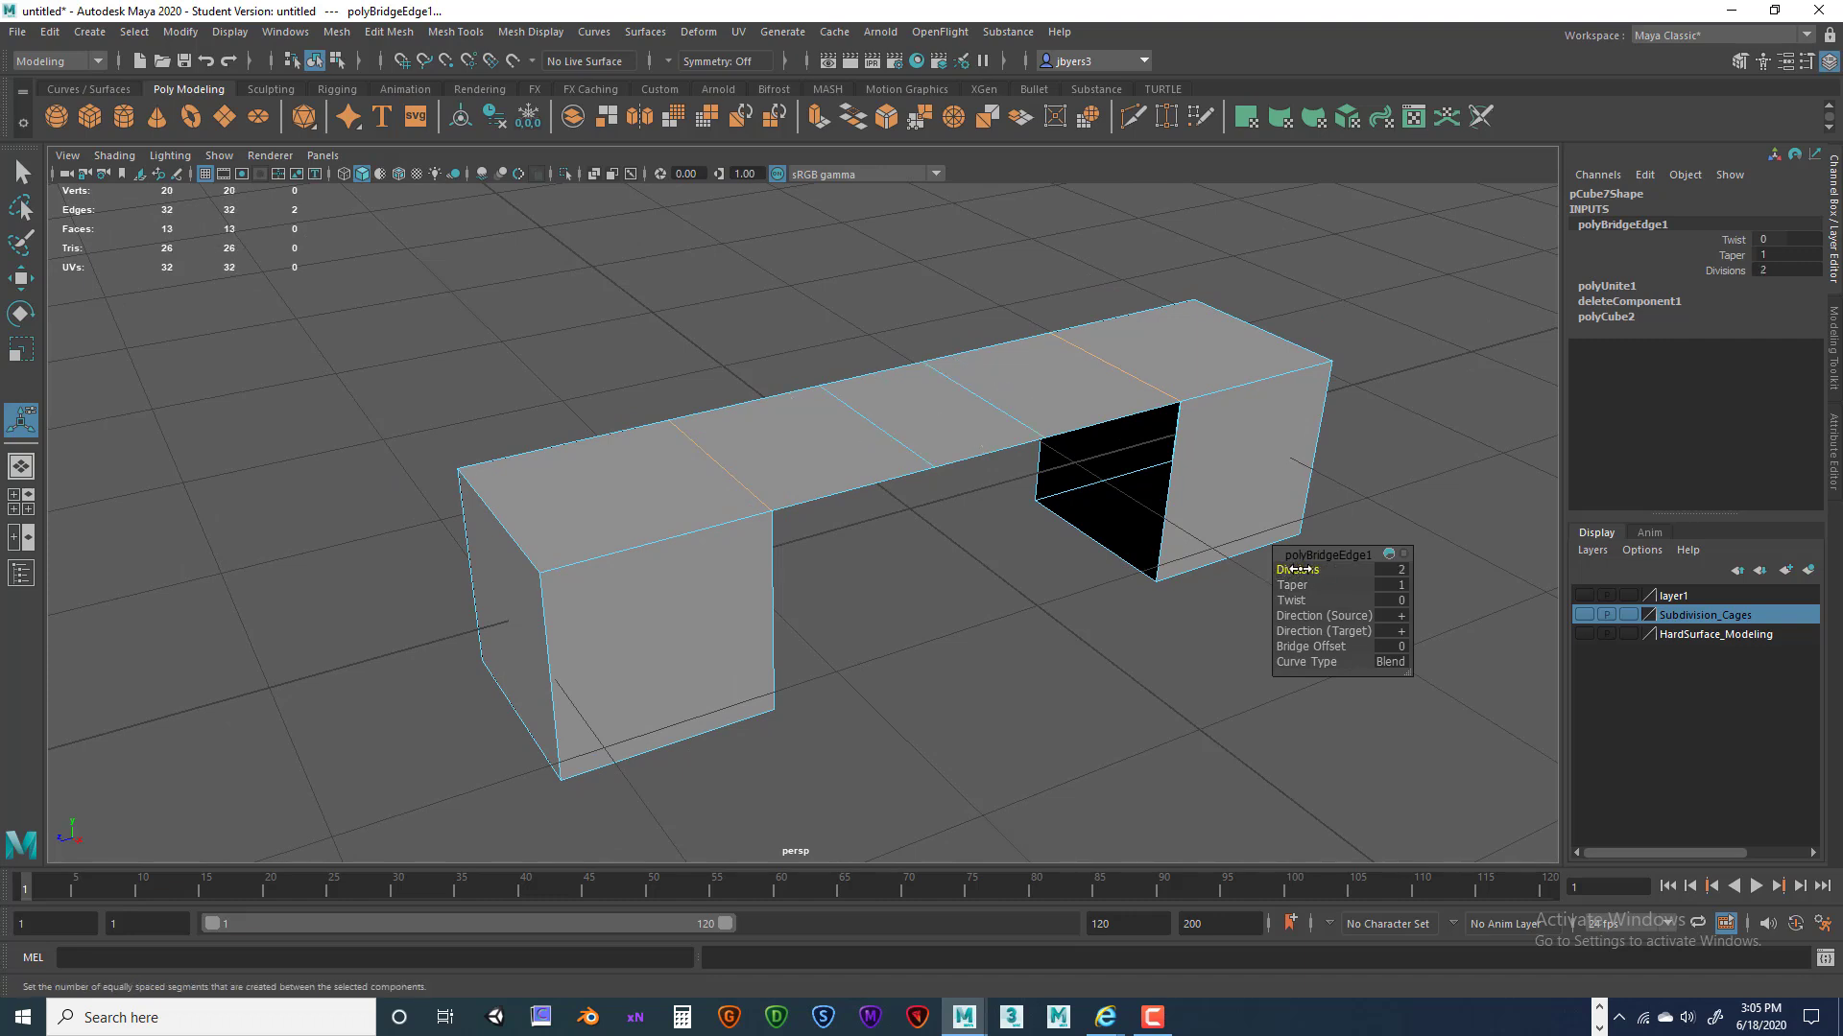
Set polyBridgeEdge1 to 6 divisions, roughly 145-degree twist, and a taper of about 2.2–2.4.
drag(1332, 573, 1288, 594)
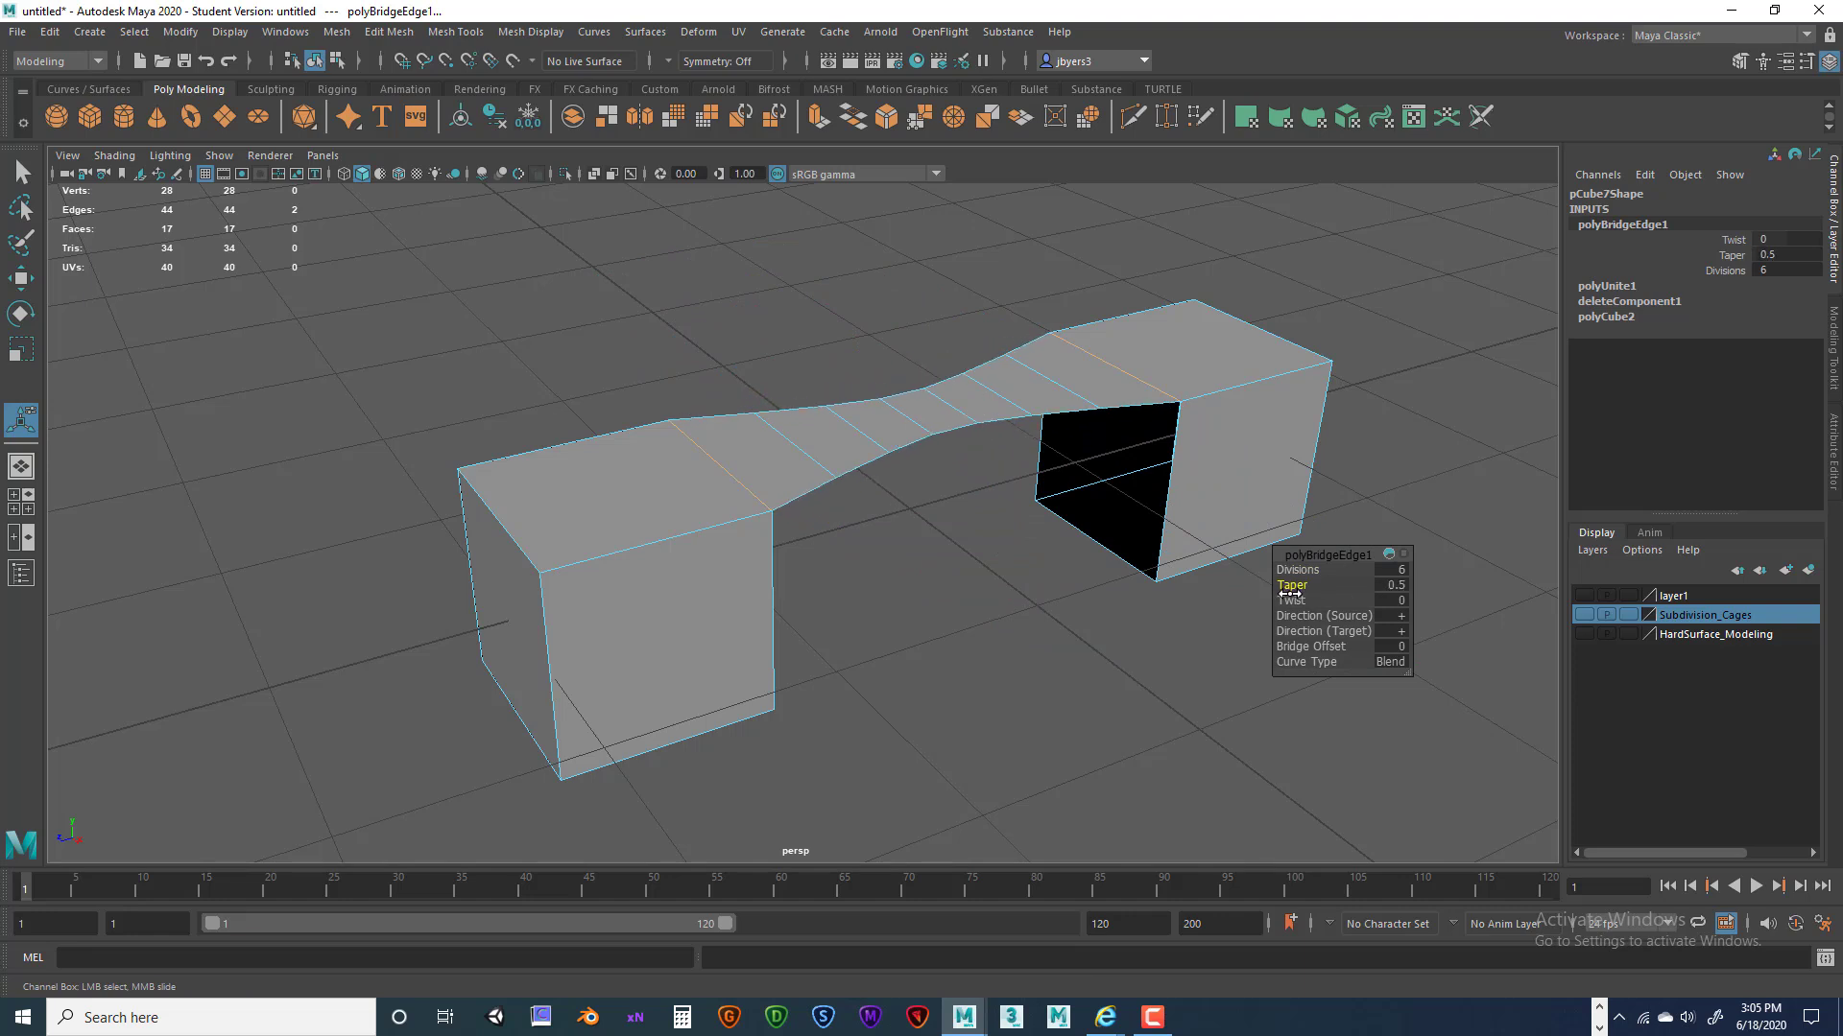
drag(1291, 600, 1407, 606)
alt+drag(1152, 585, 1200, 642)
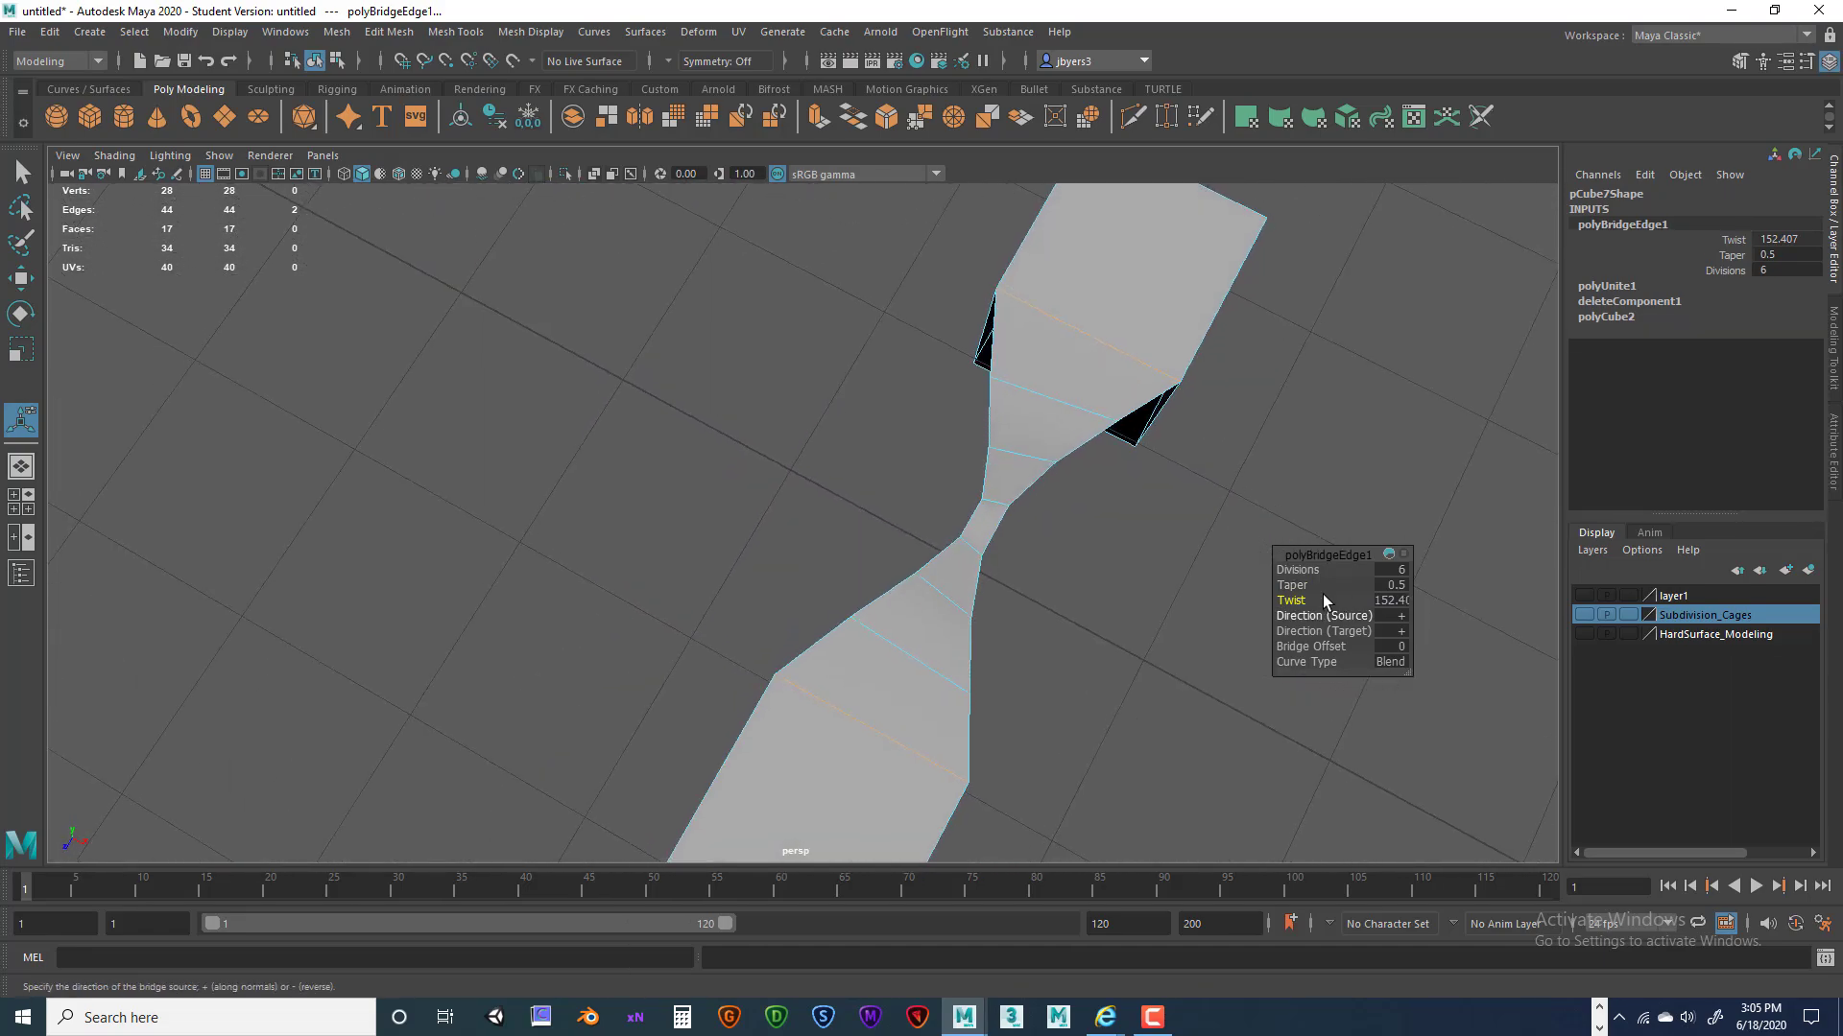
drag(1291, 586, 1330, 586)
alt+drag(1172, 582, 1059, 518)
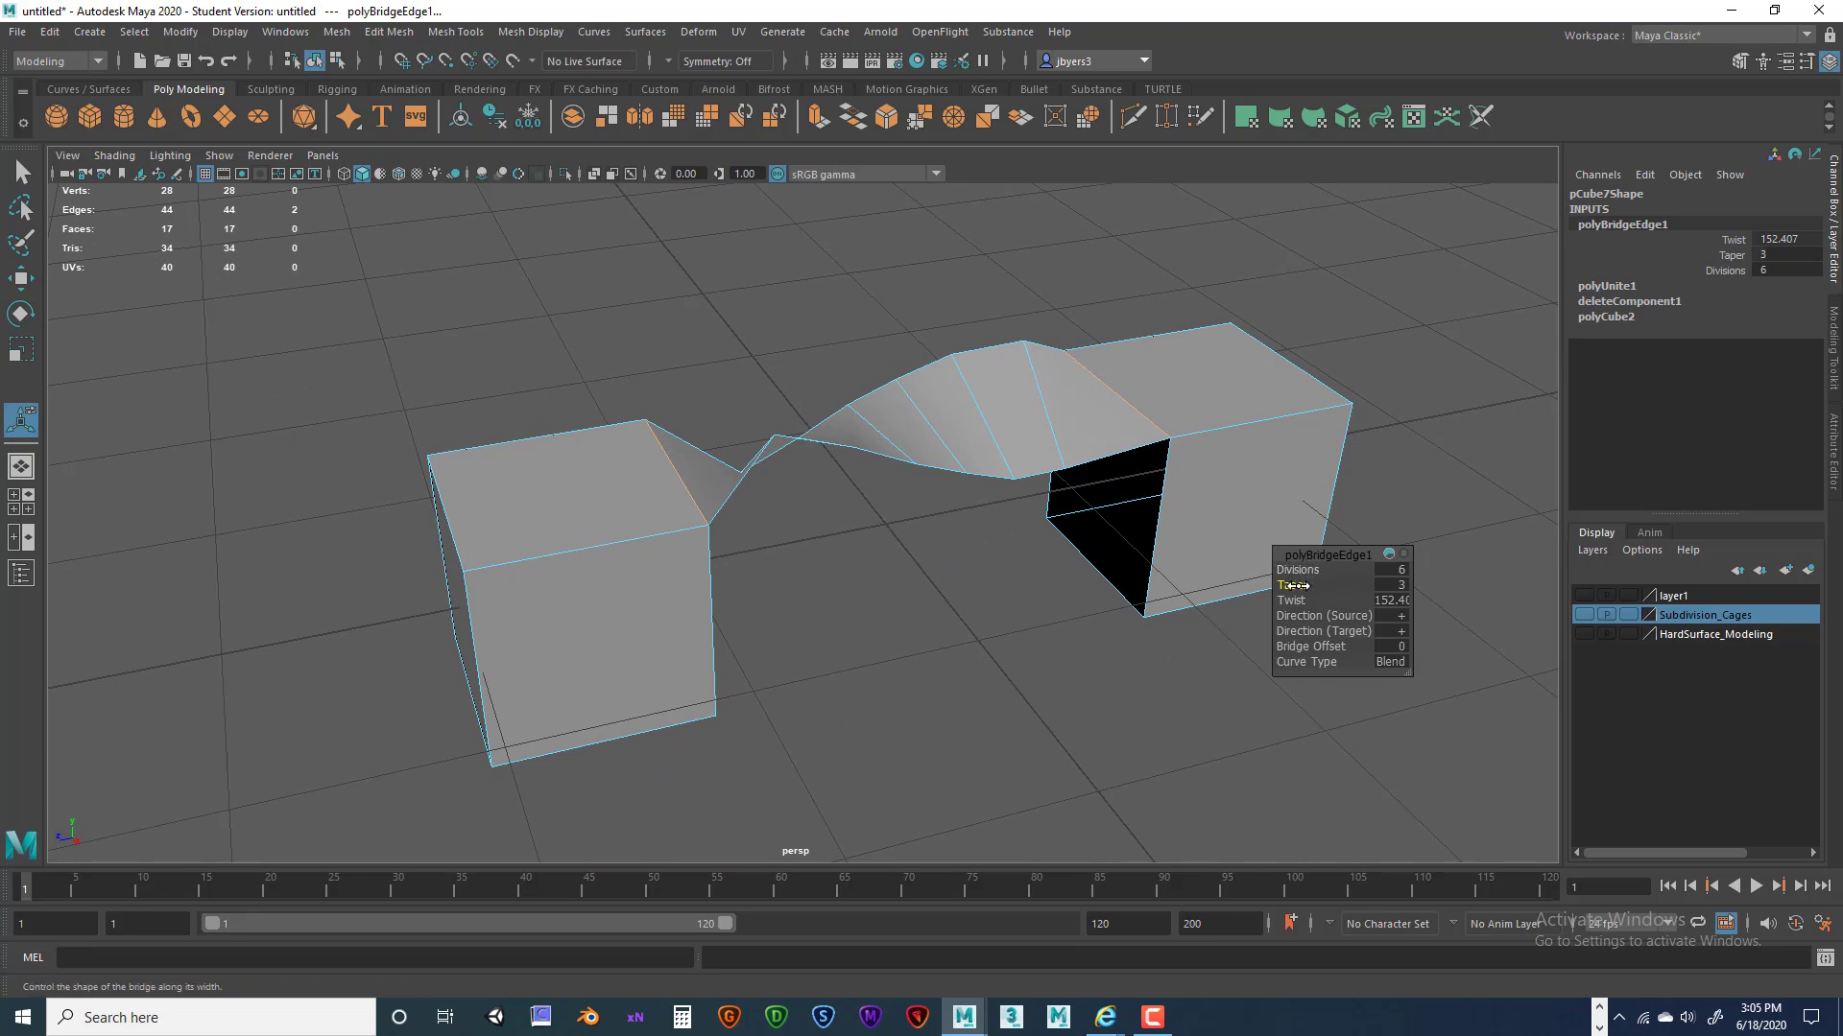
drag(1295, 586, 998, 528)
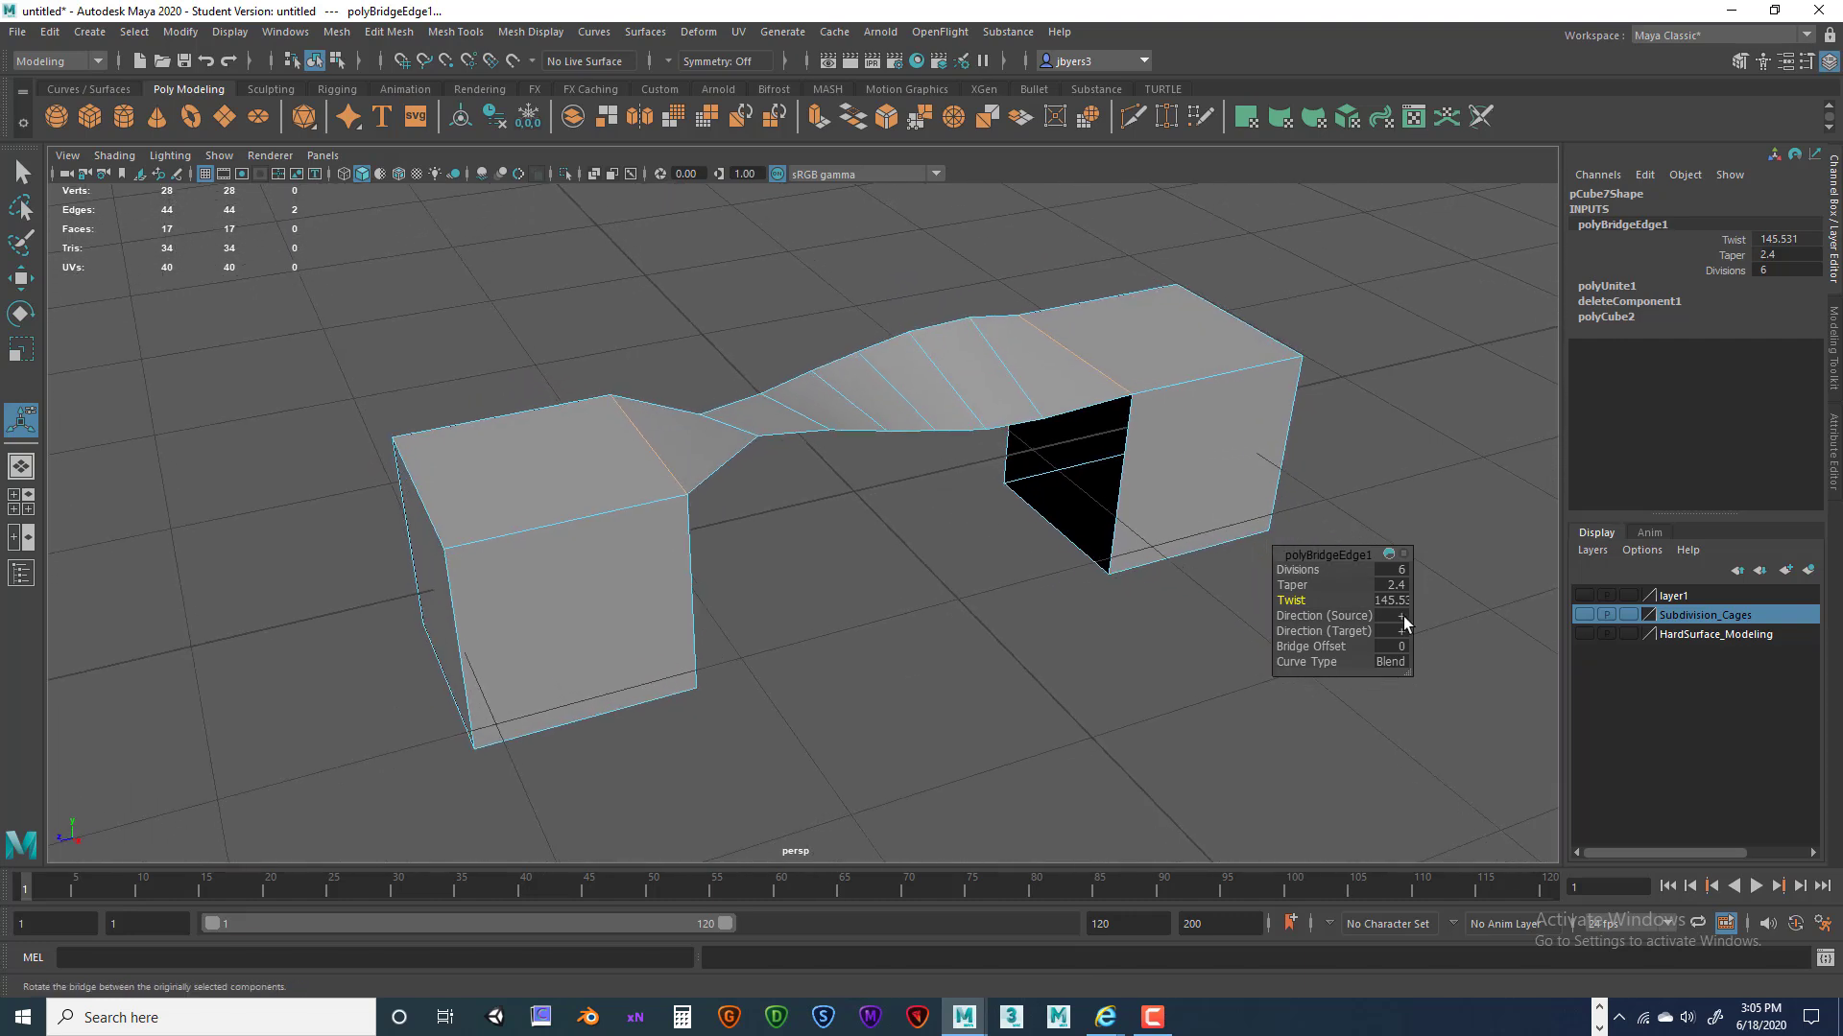
right_drag(1004, 398, 995, 522)
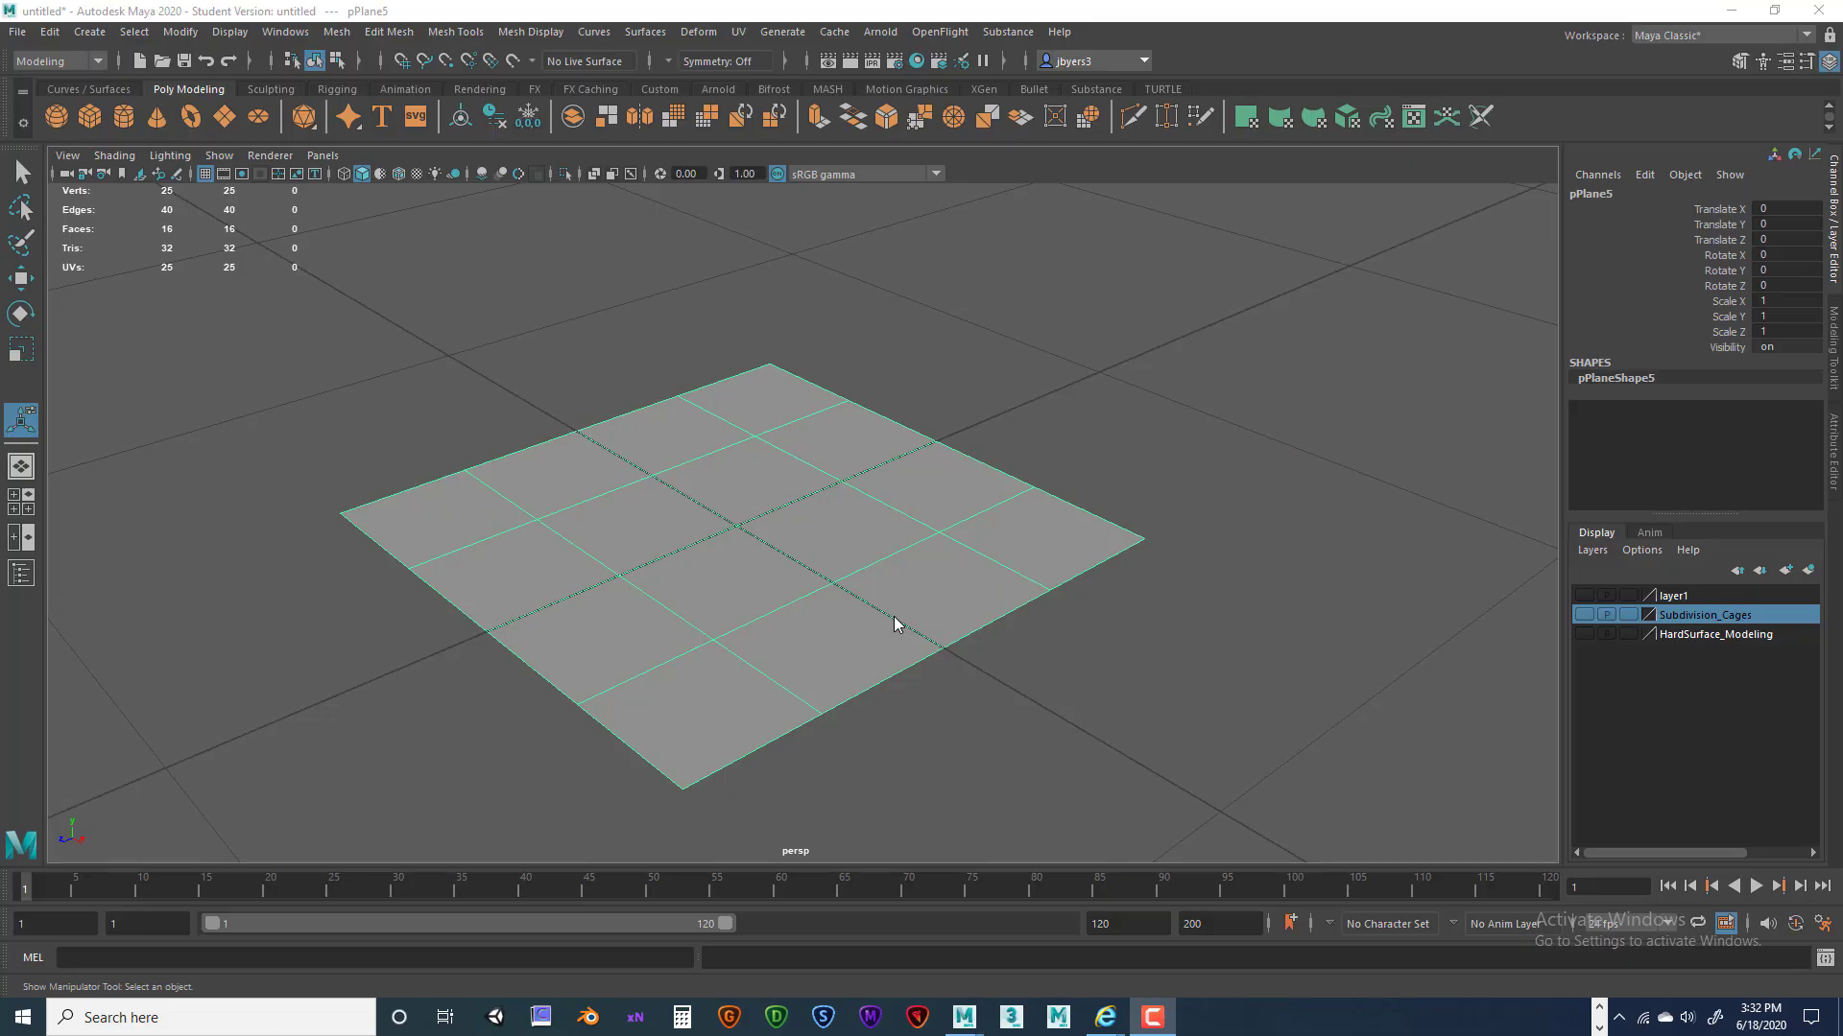
In face mode, select the four middle faces of pPlane5's 4×4 grid.
alt+drag(1066, 557, 835, 490)
right_drag(840, 488, 841, 538)
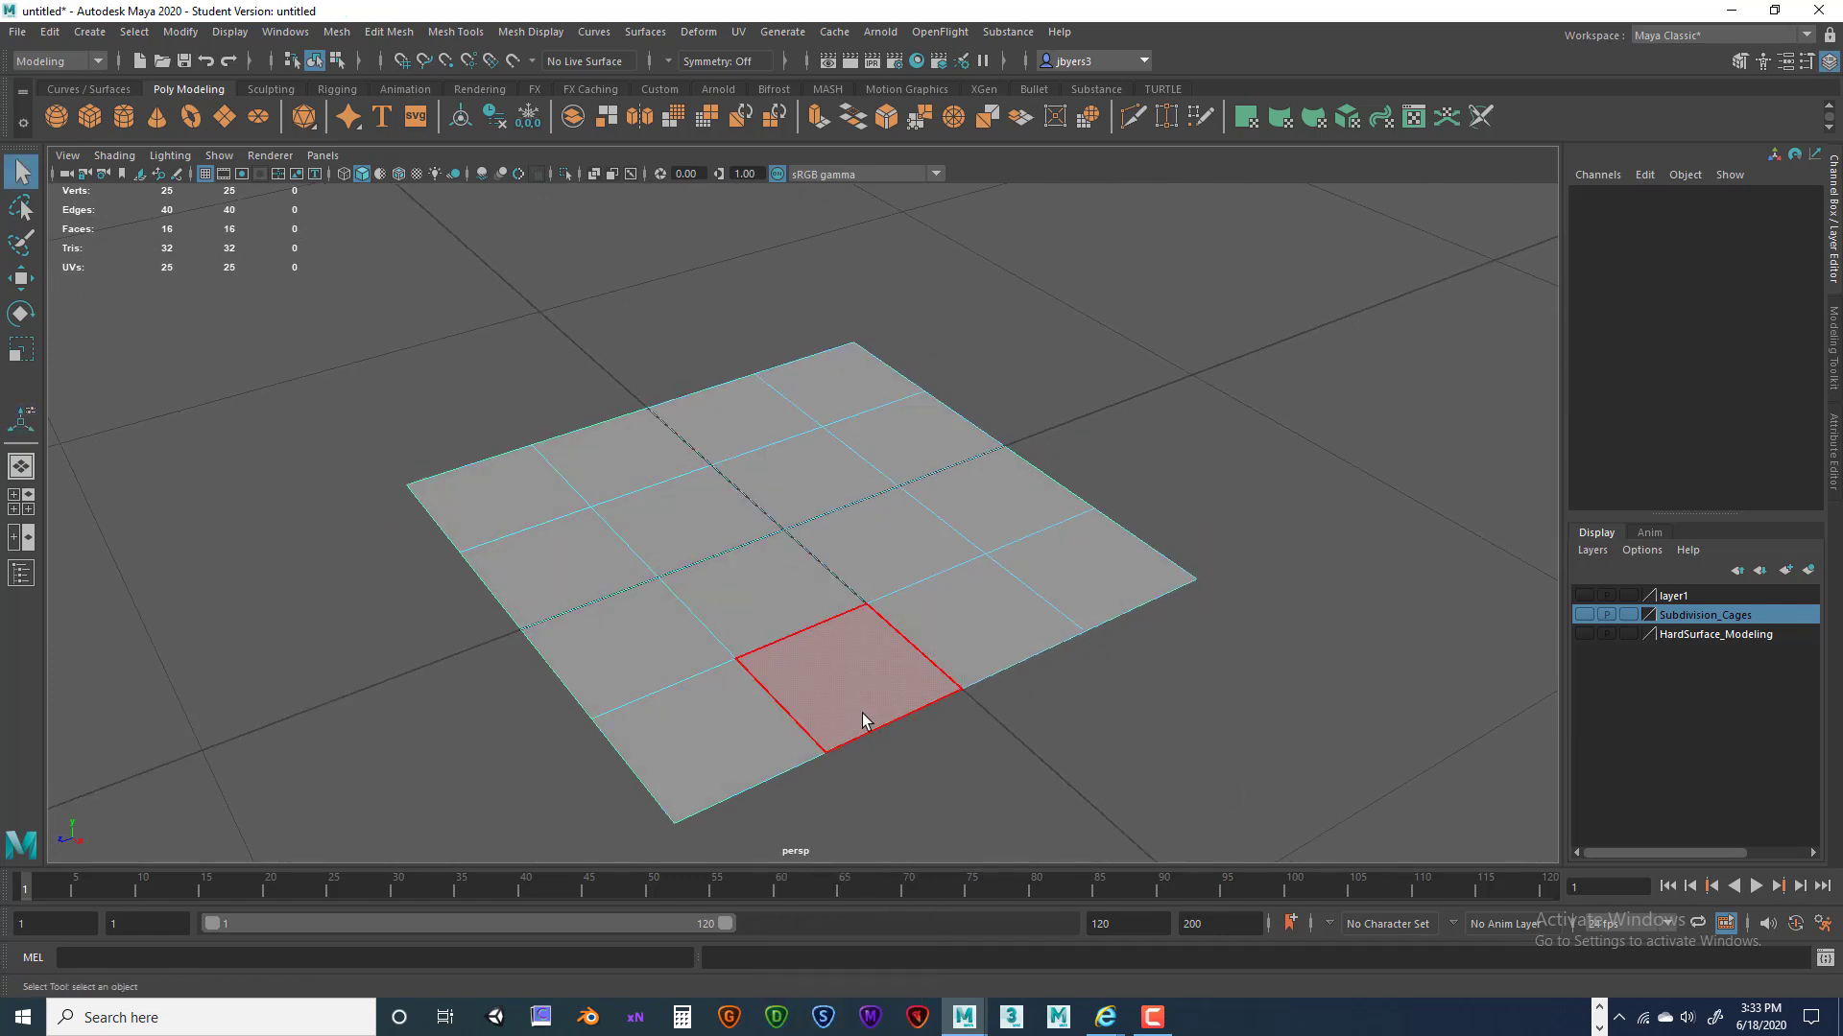
click(808, 476)
shift+click(711, 522)
shift+click(802, 574)
shift+click(878, 539)
alt+drag(853, 498, 917, 474)
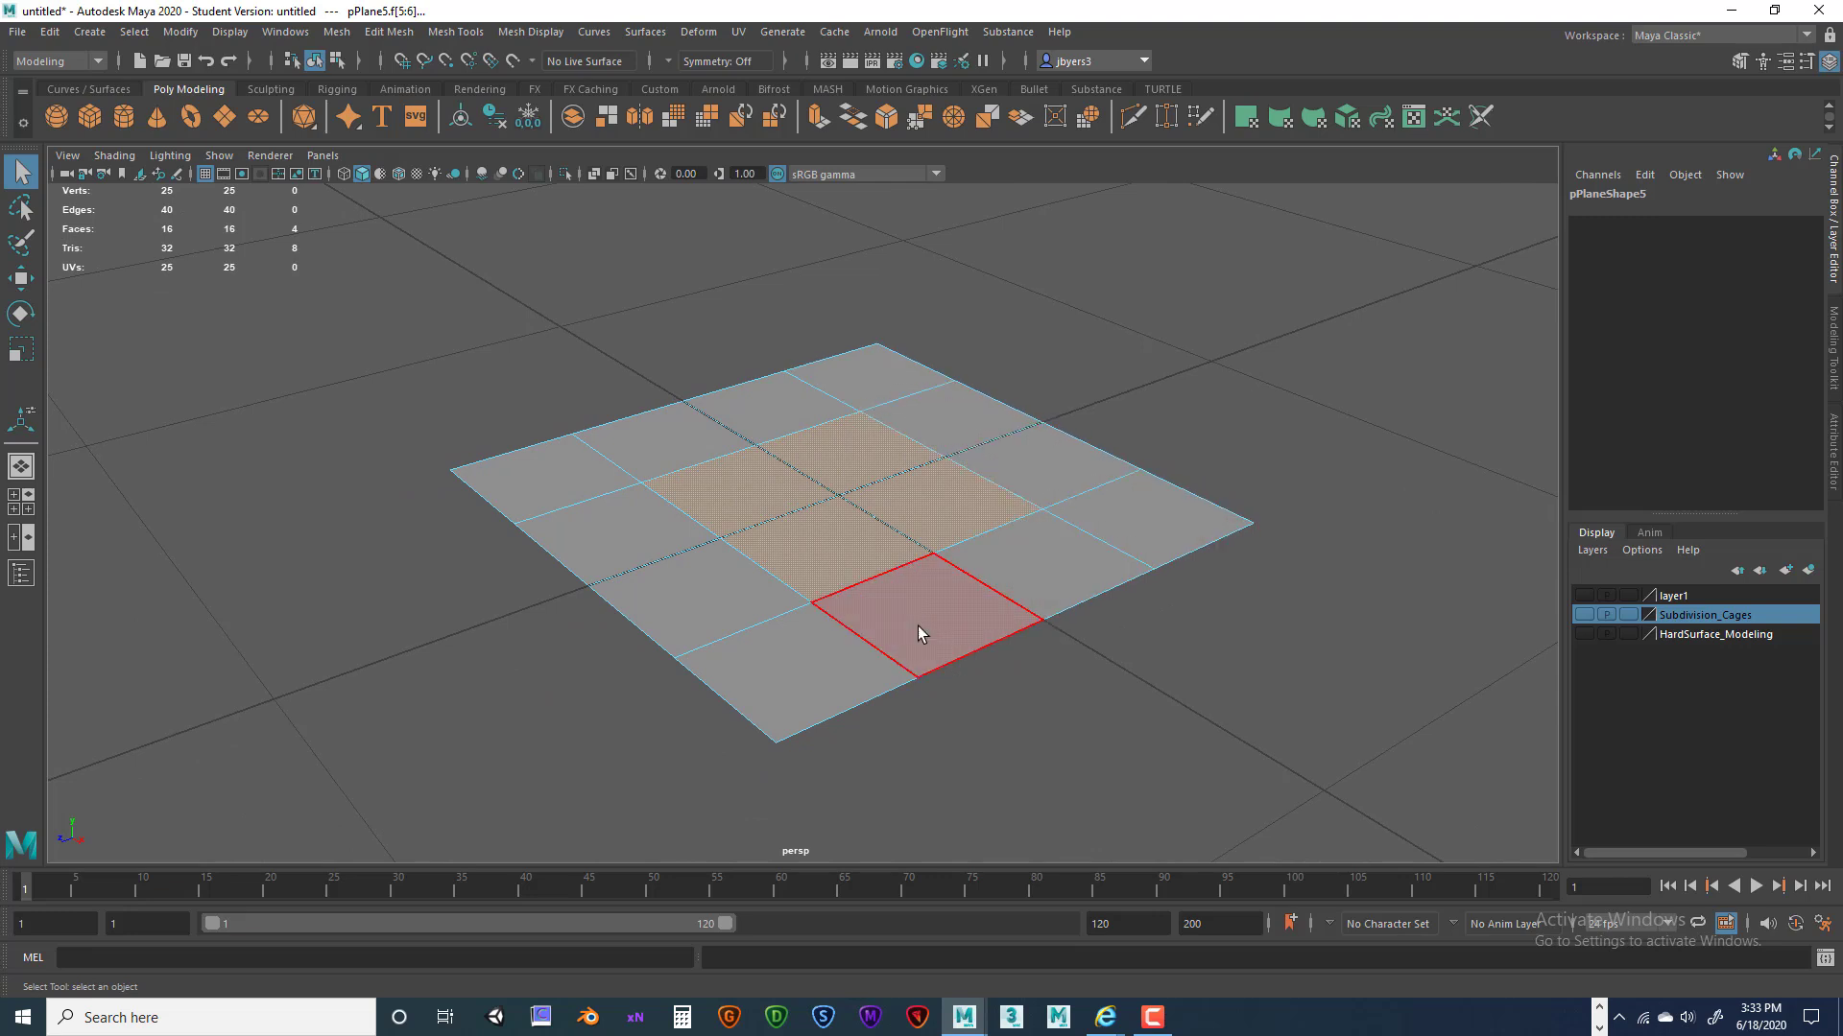
alt+drag(1039, 590, 1027, 574)
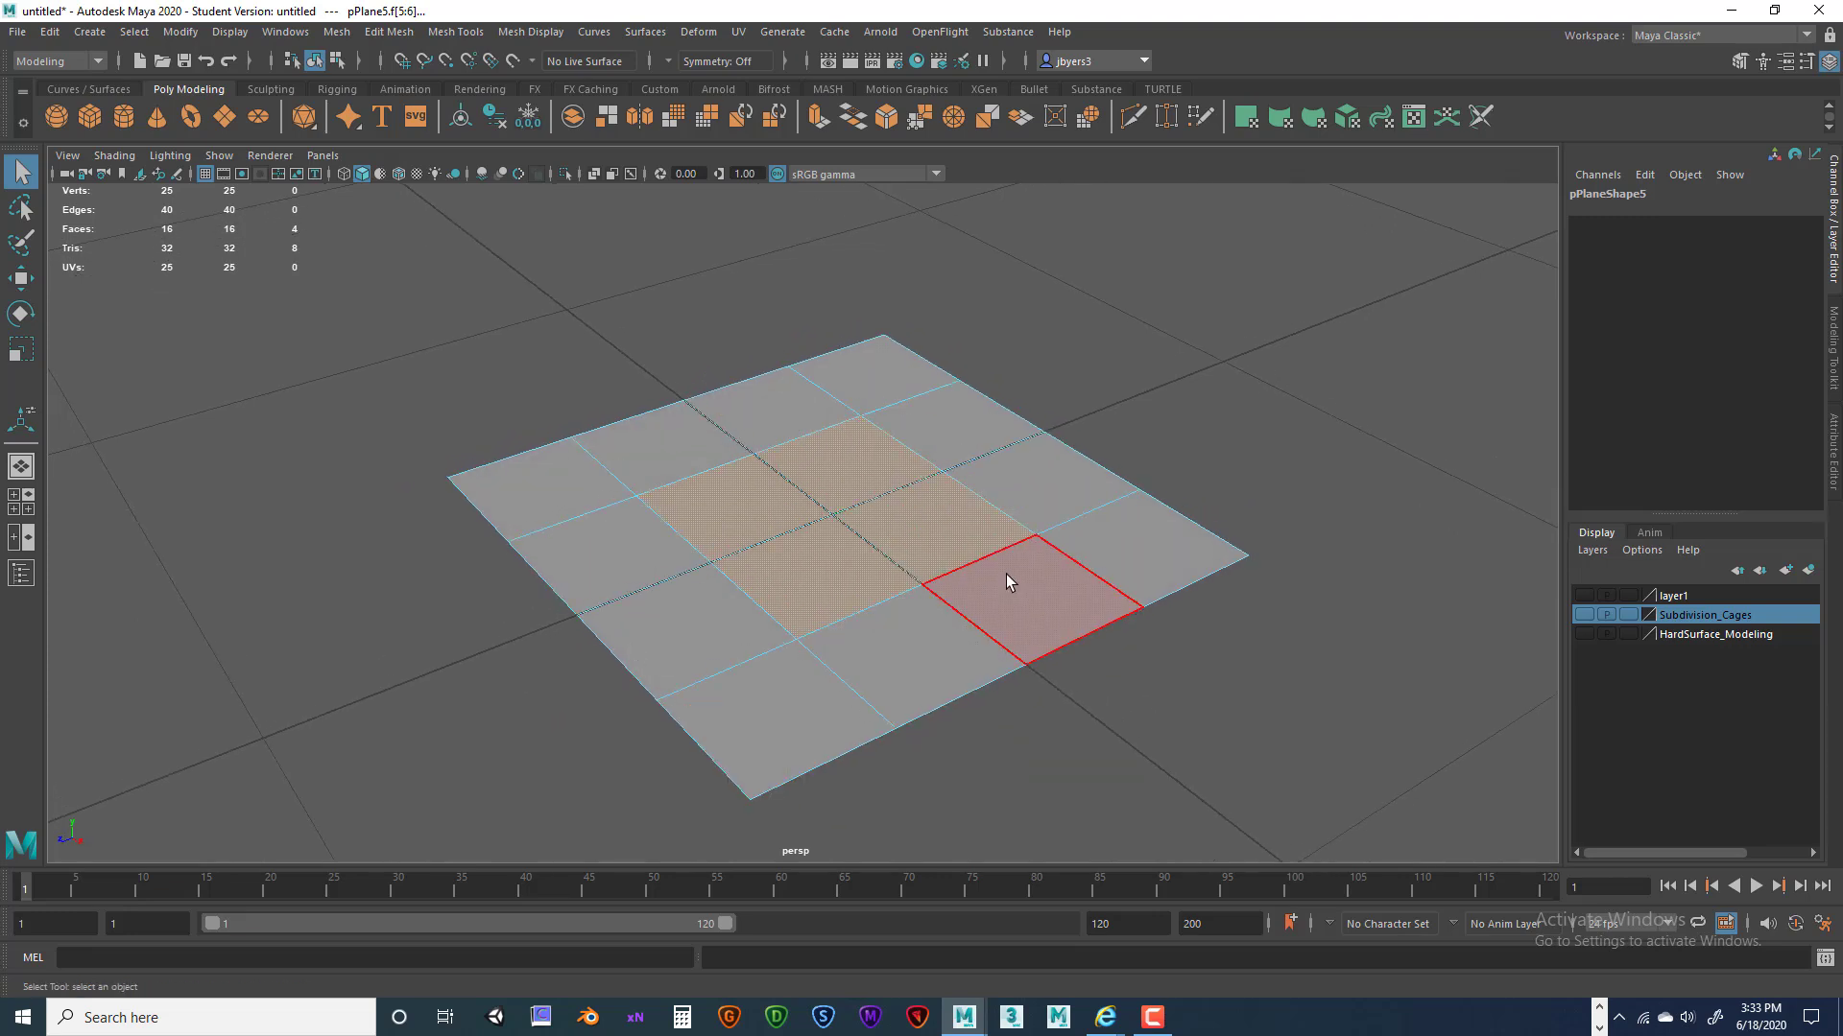
alt+drag(1006, 574, 932, 561)
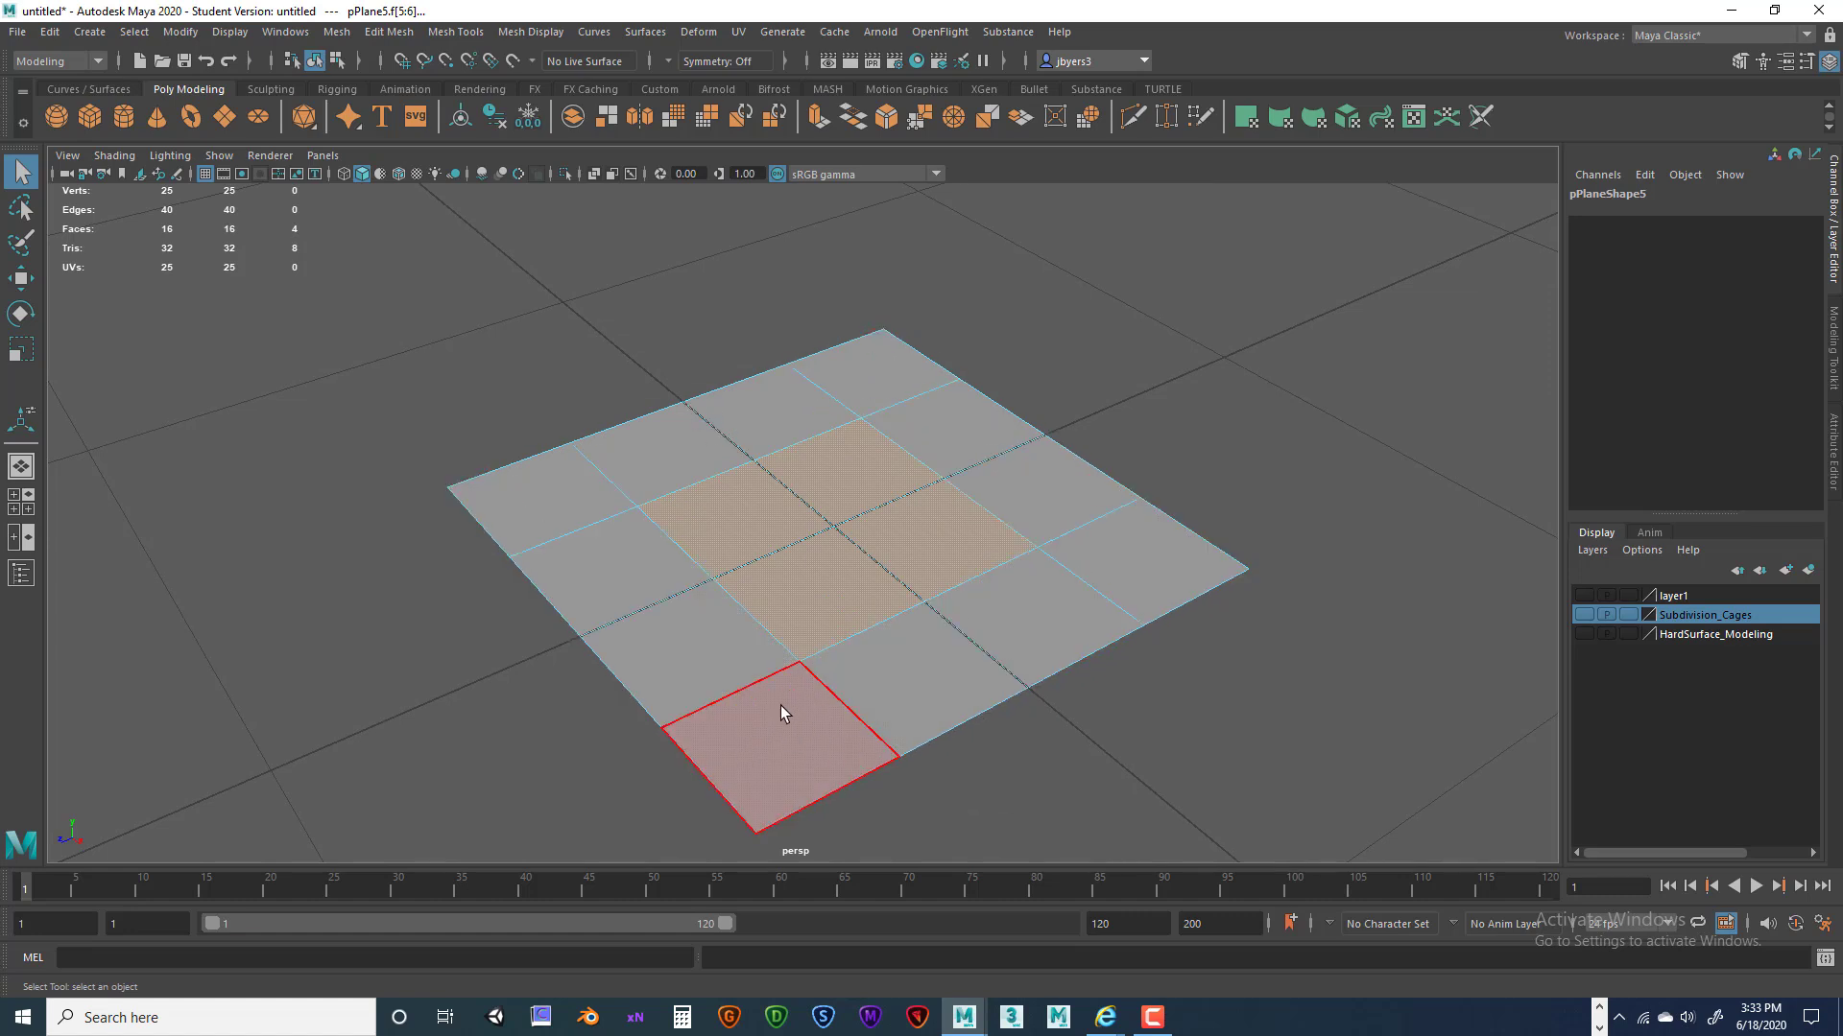
key(space)
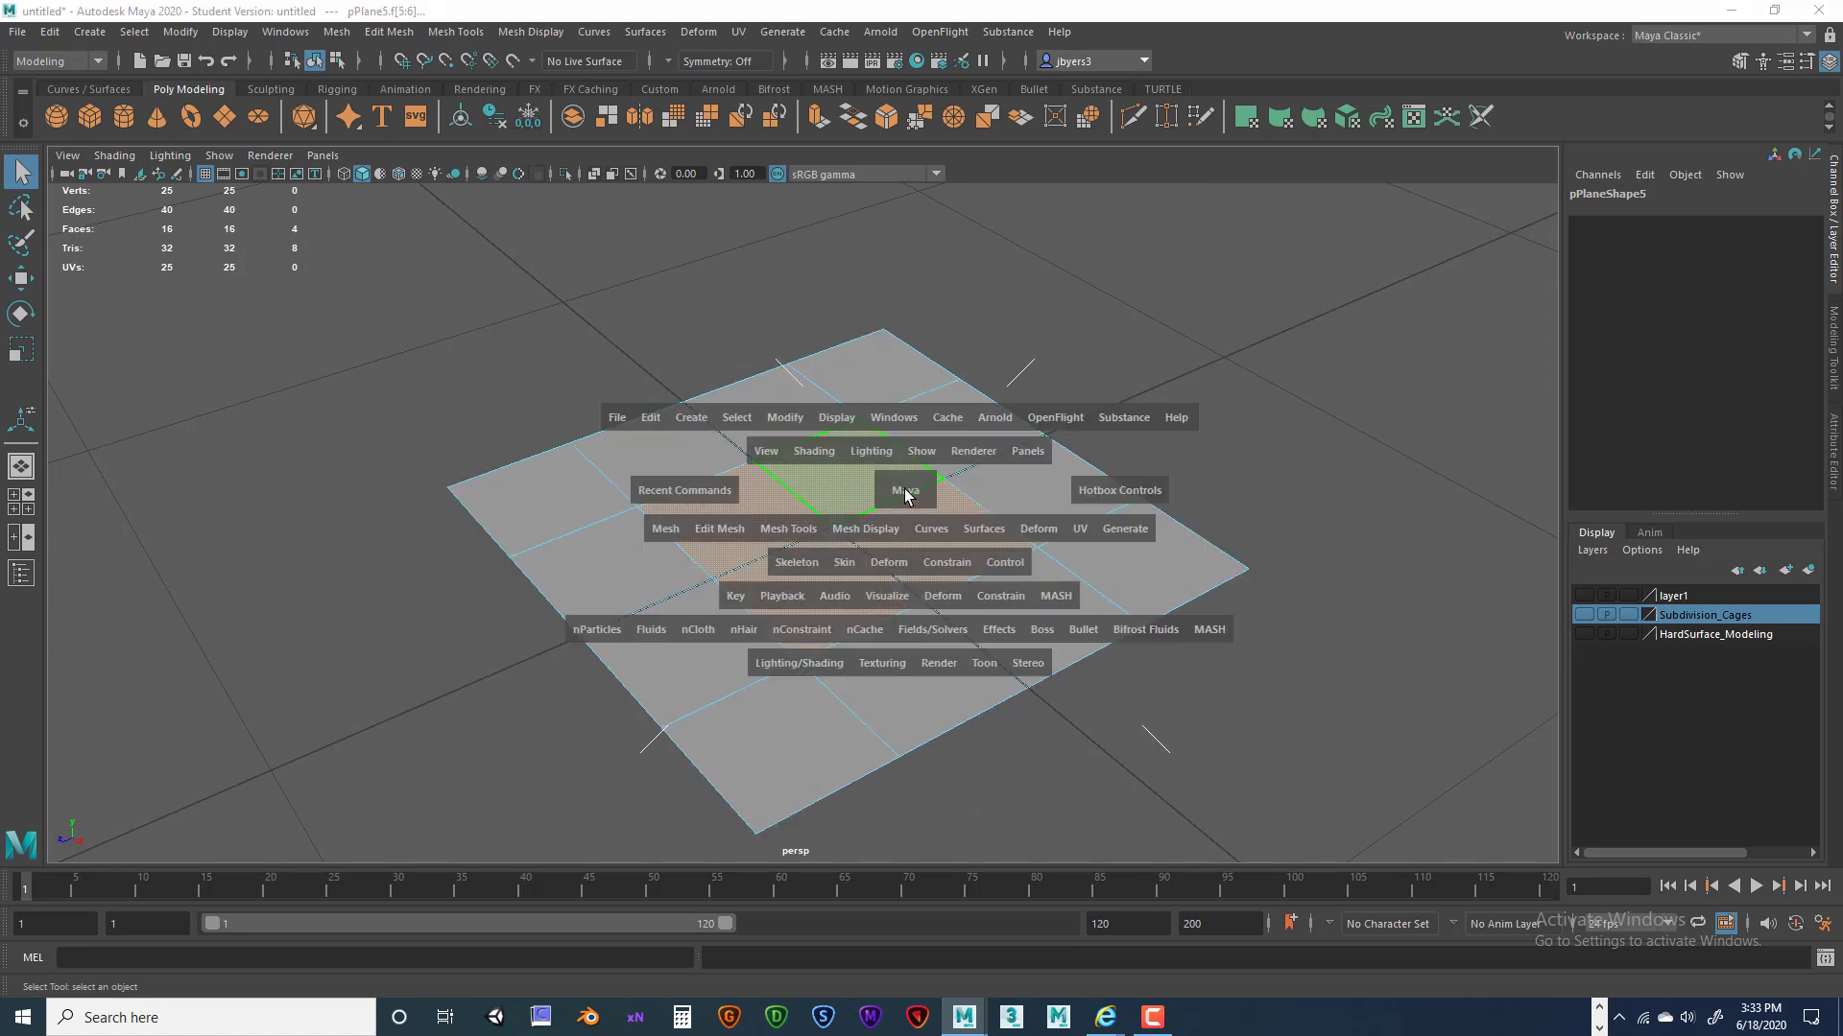
Circularize the four selected faces using Circularize options reset to defaults.
click(717, 529)
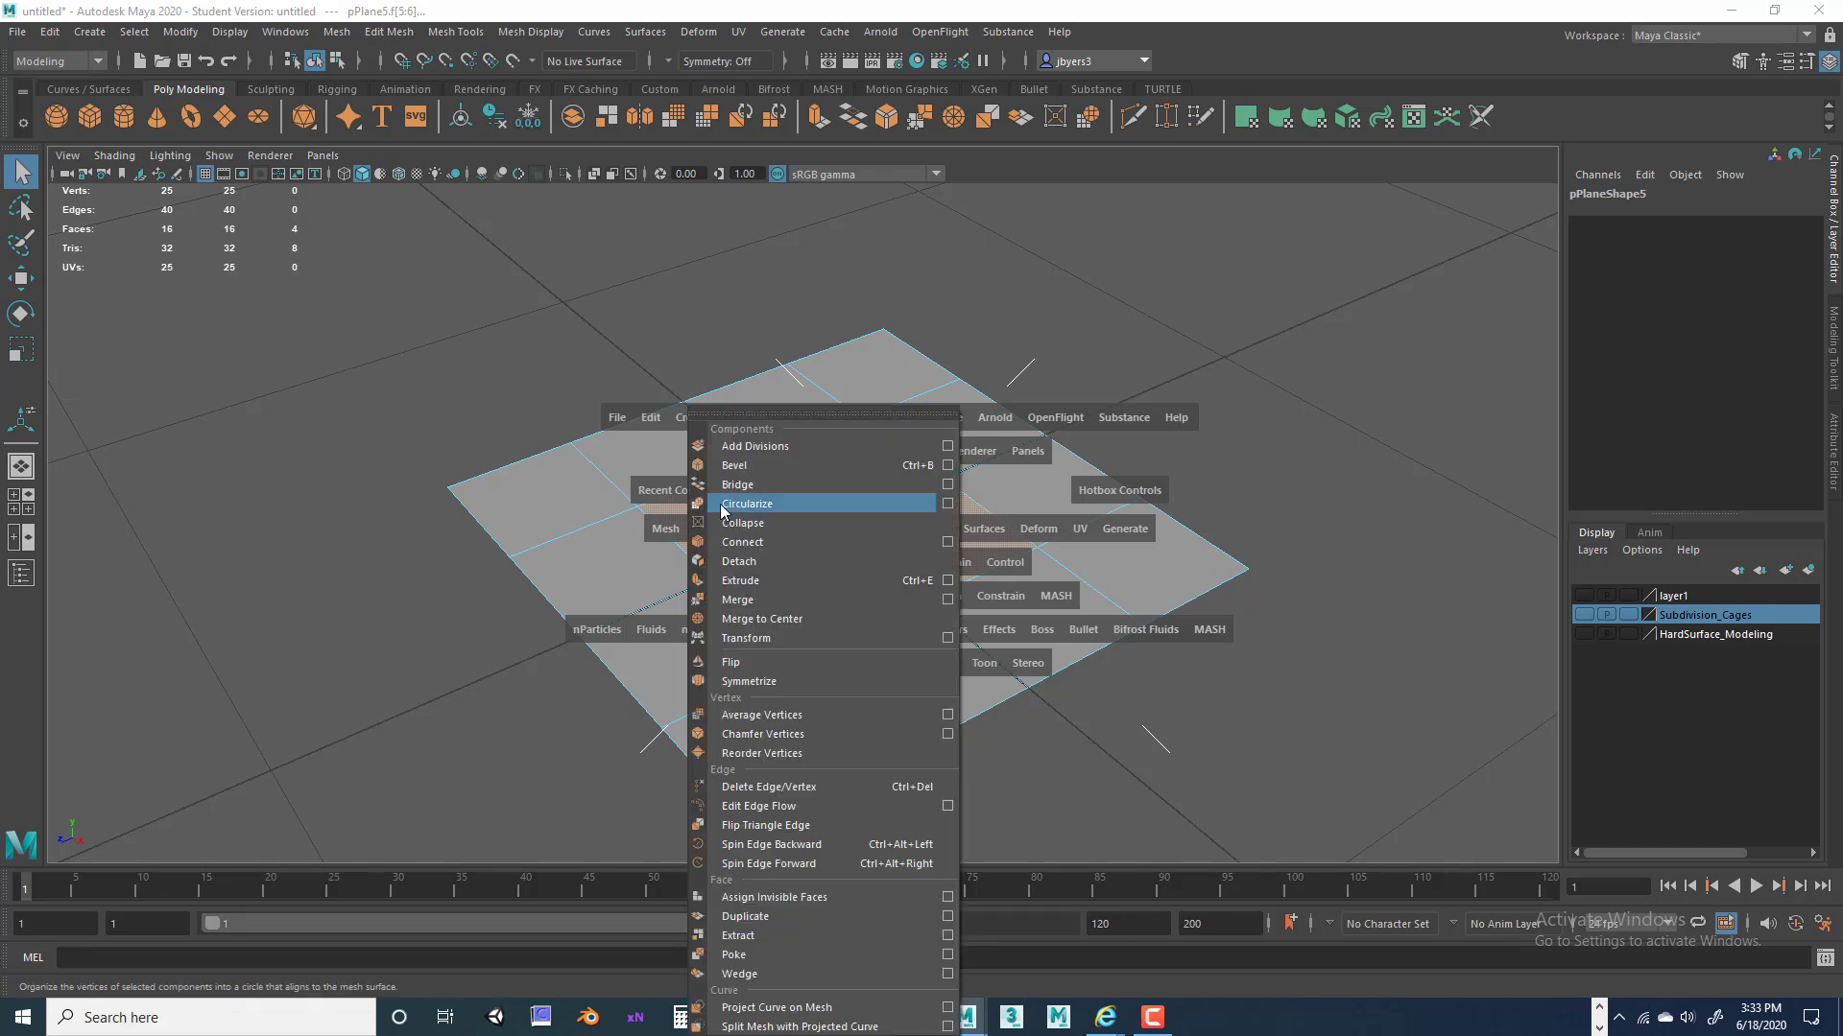
click(947, 505)
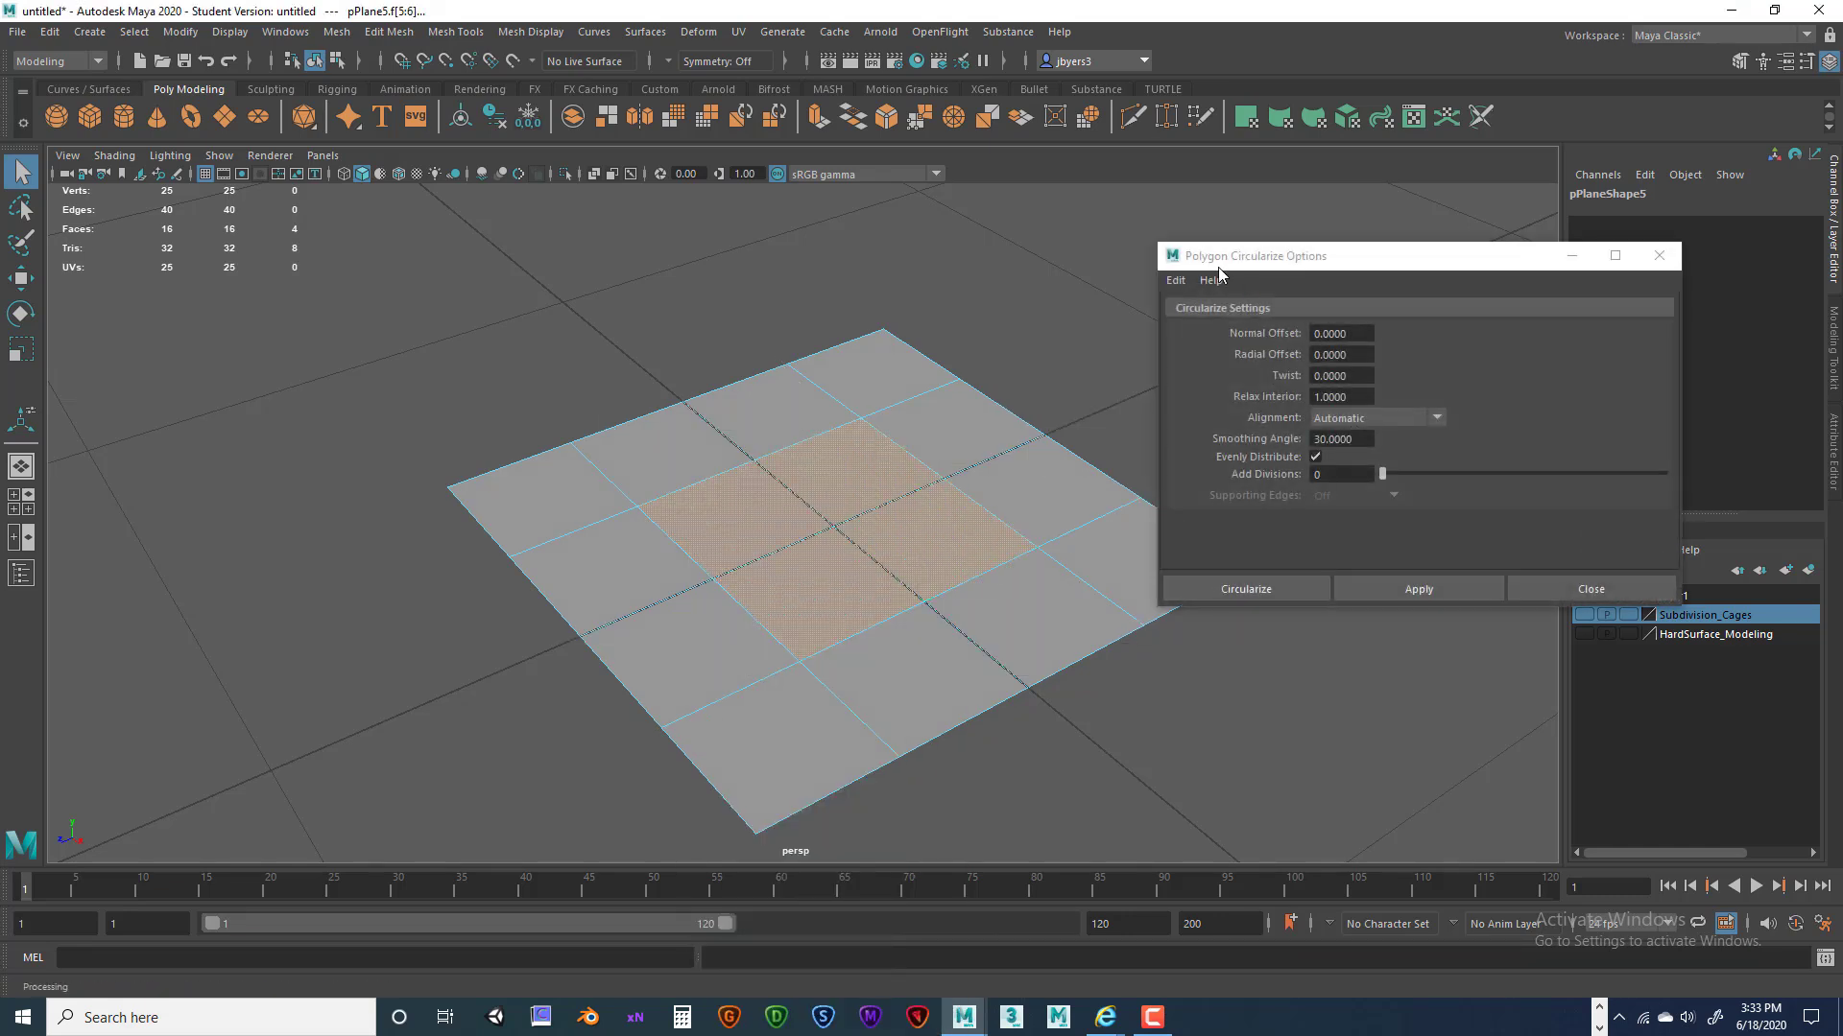
click(1175, 279)
click(1201, 320)
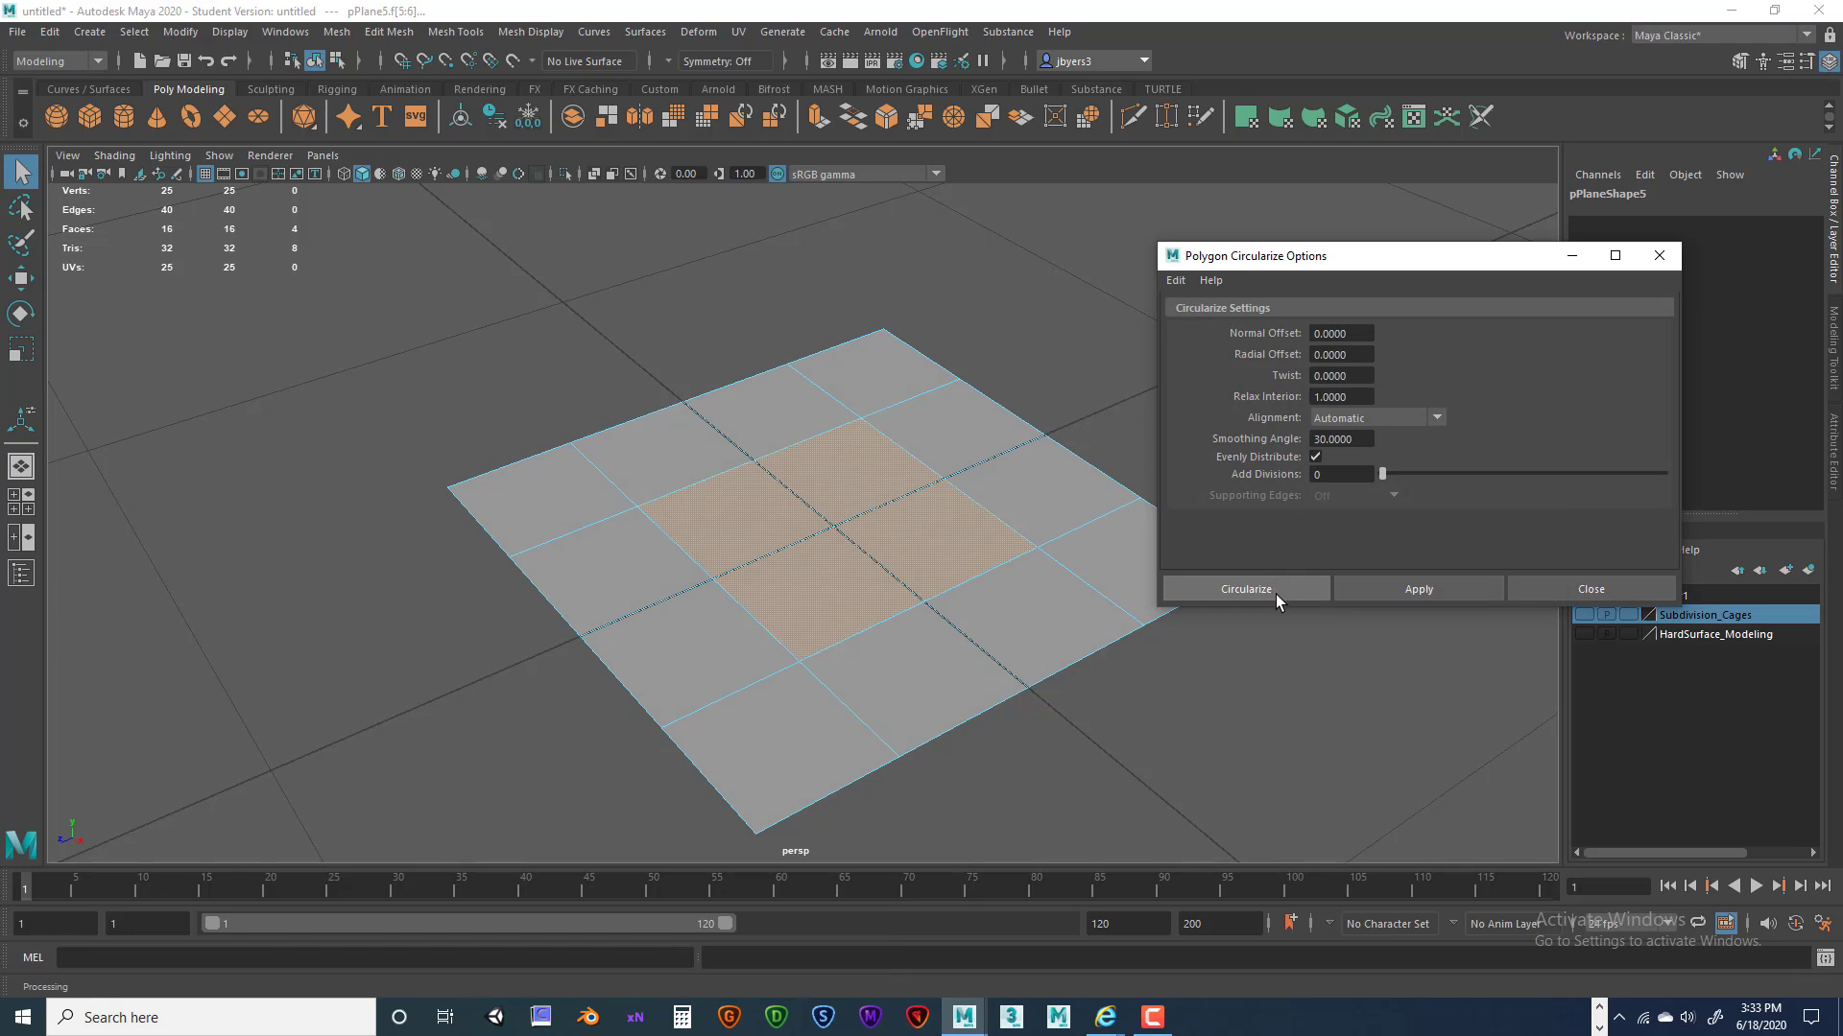
click(1248, 590)
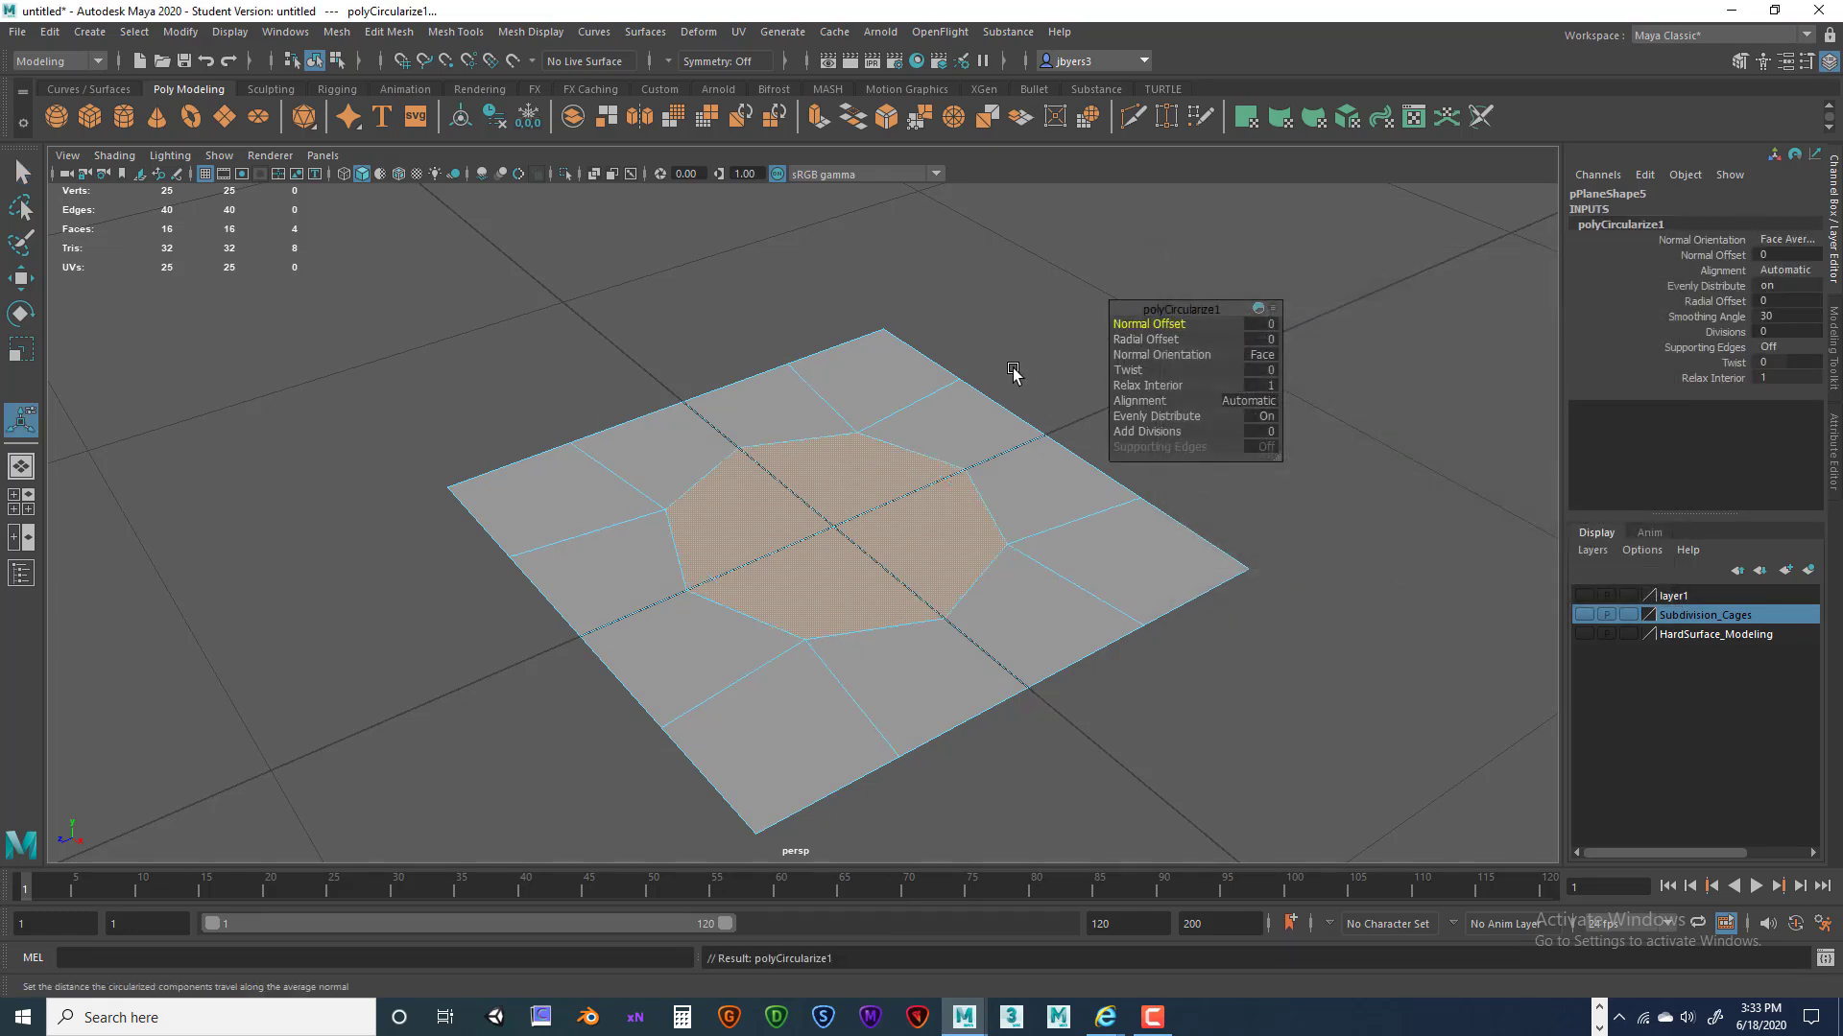
Lift the octagonal patch with Normal Offset 0.3, discarding the -0.1 trial and keeping Radial Offset at 0.
alt+drag(1357, 348, 1365, 345)
alt+middle_drag(1365, 345, 1332, 352)
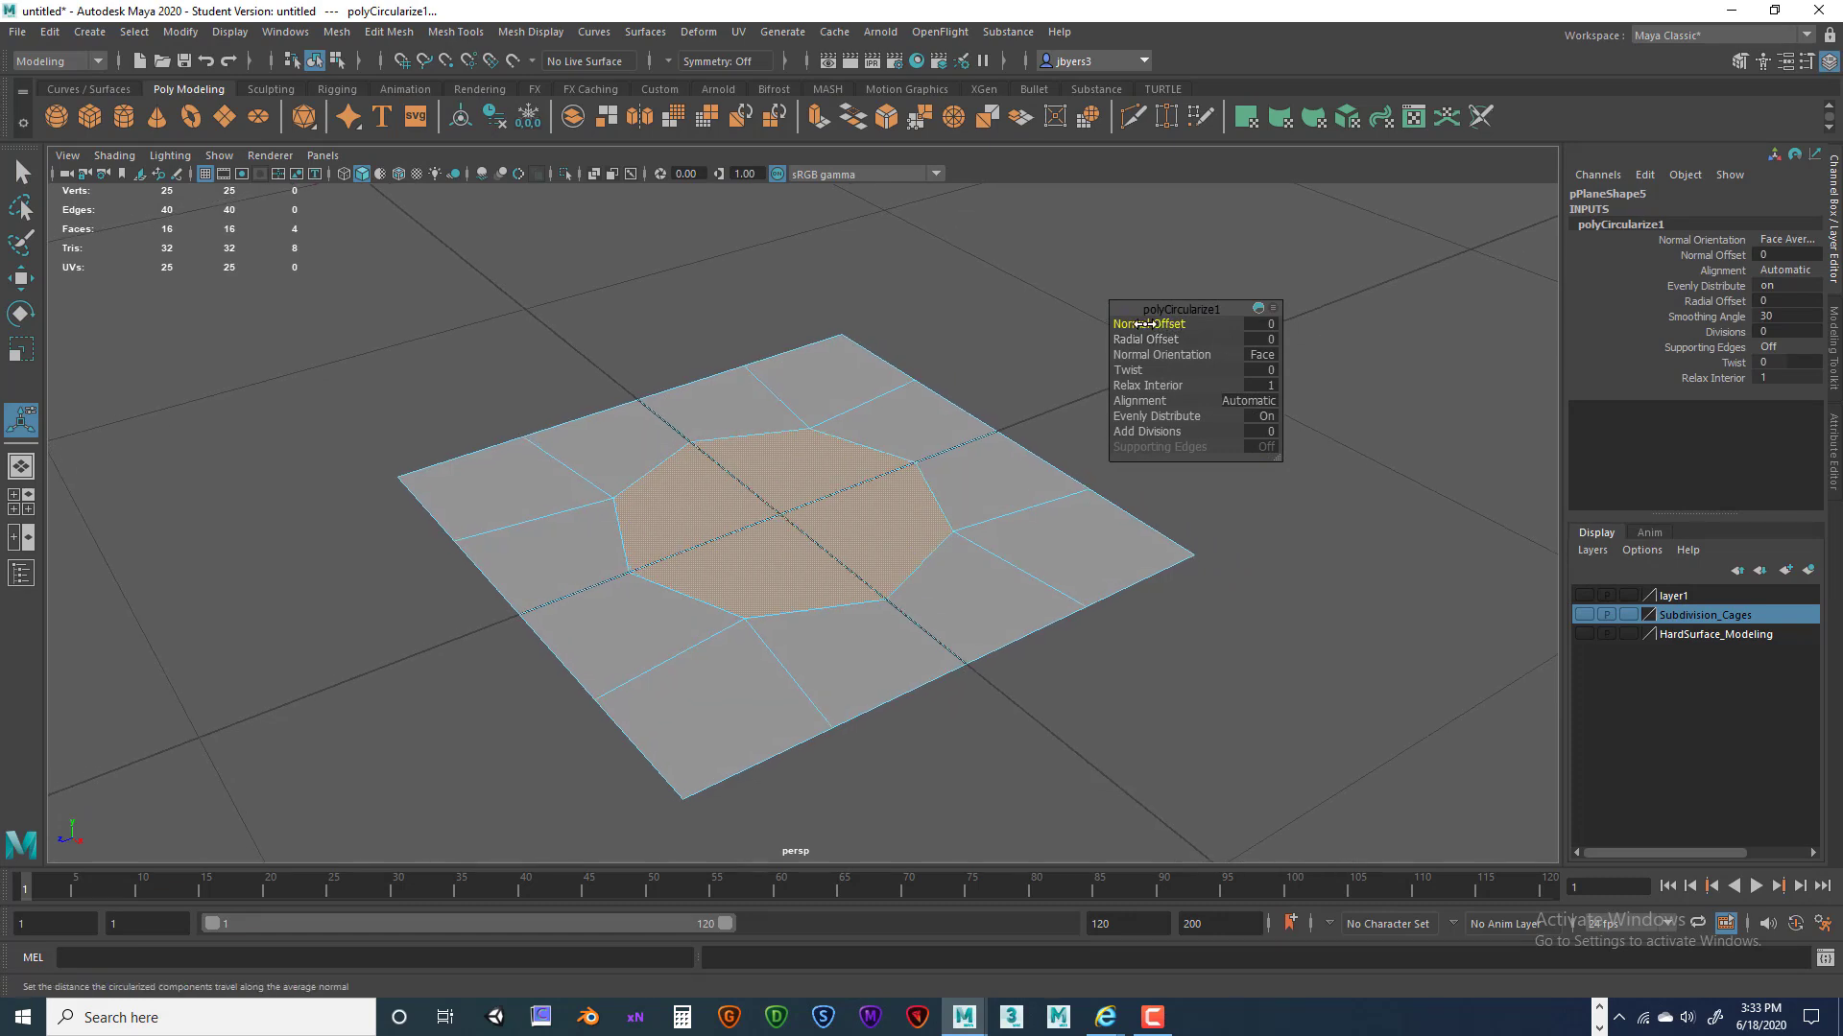
drag(1153, 325, 1147, 327)
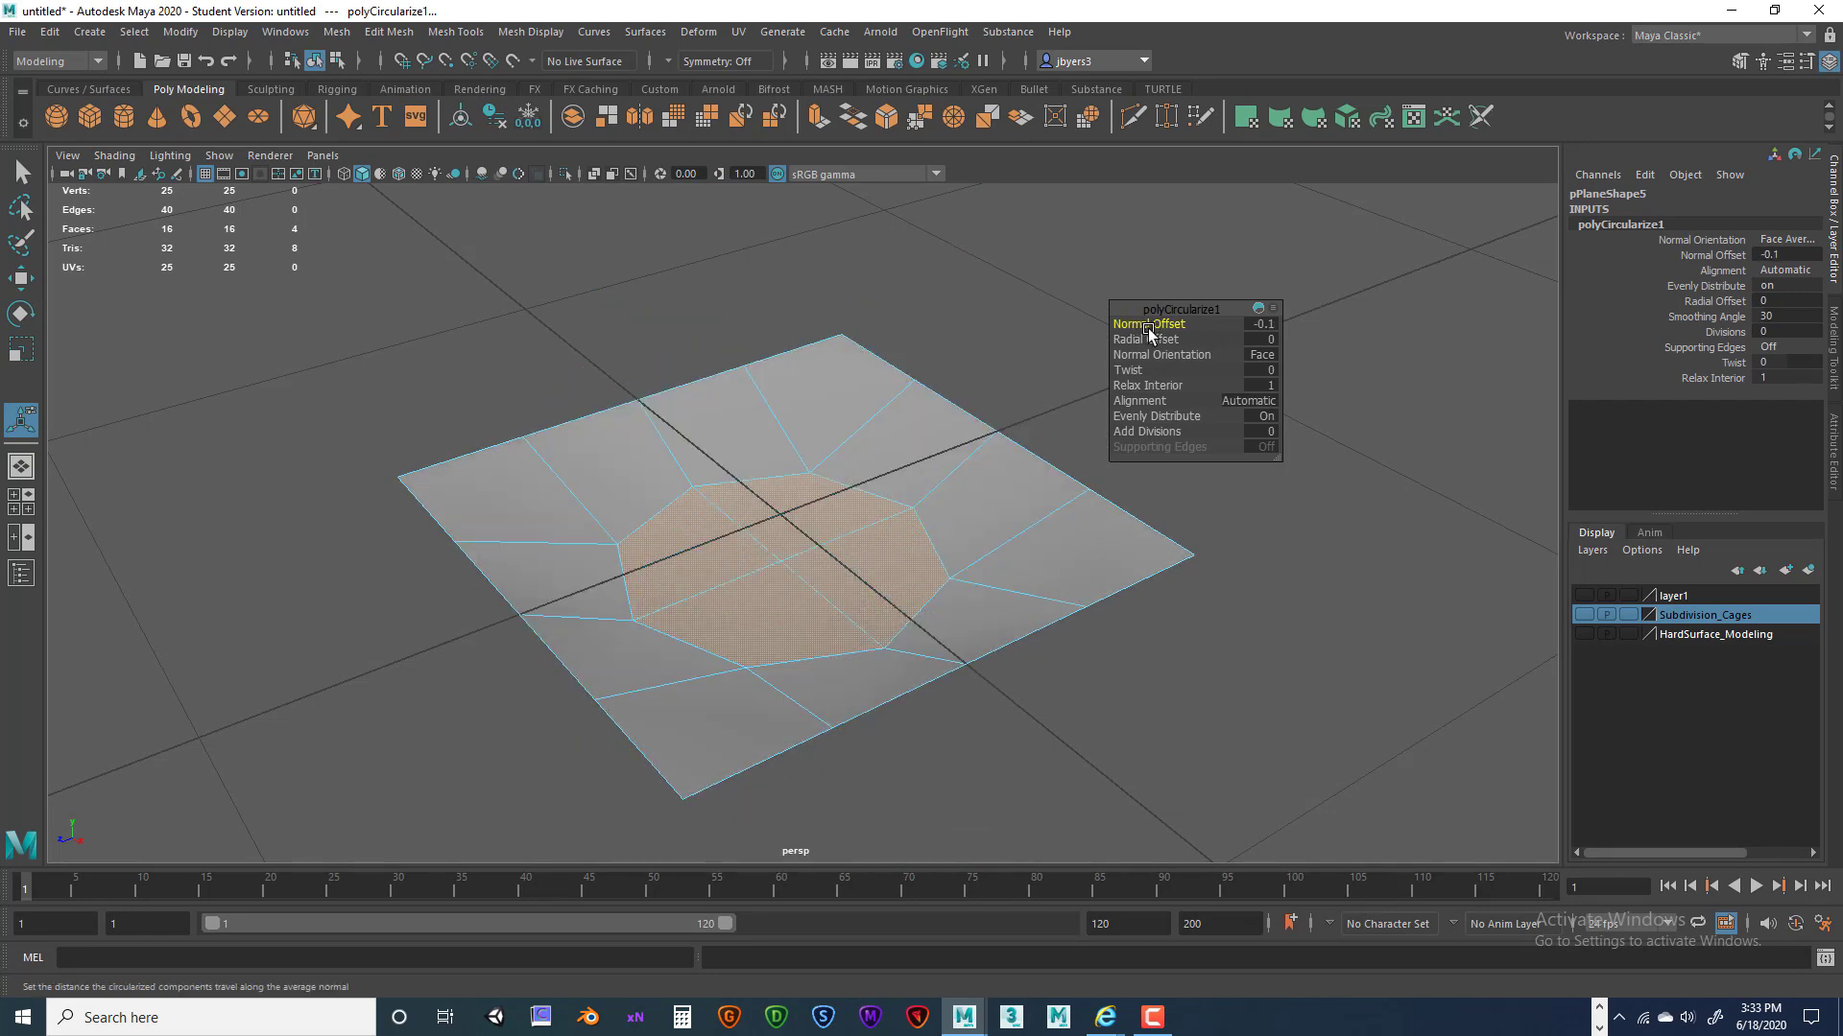
key(ctrl+z)
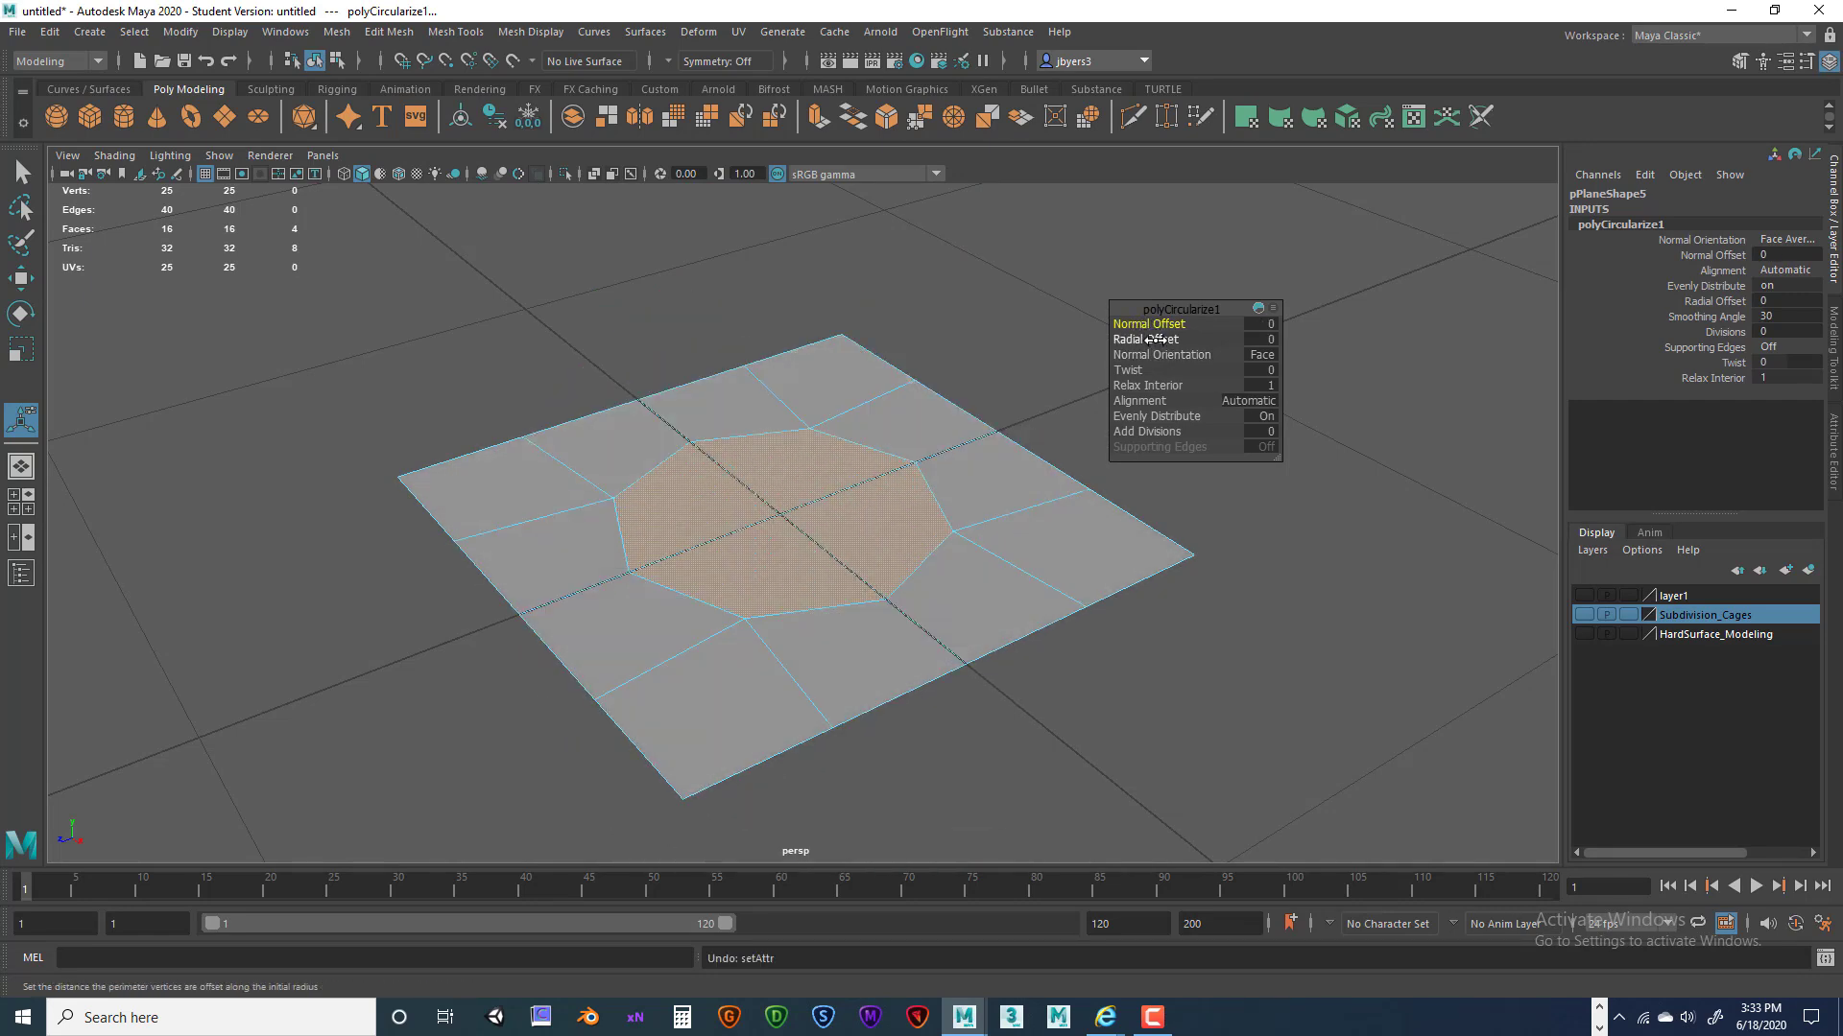
mouse_move(1156, 338)
mouse_down()
mouse_move(1180, 339)
mouse_move(1156, 339)
mouse_up()
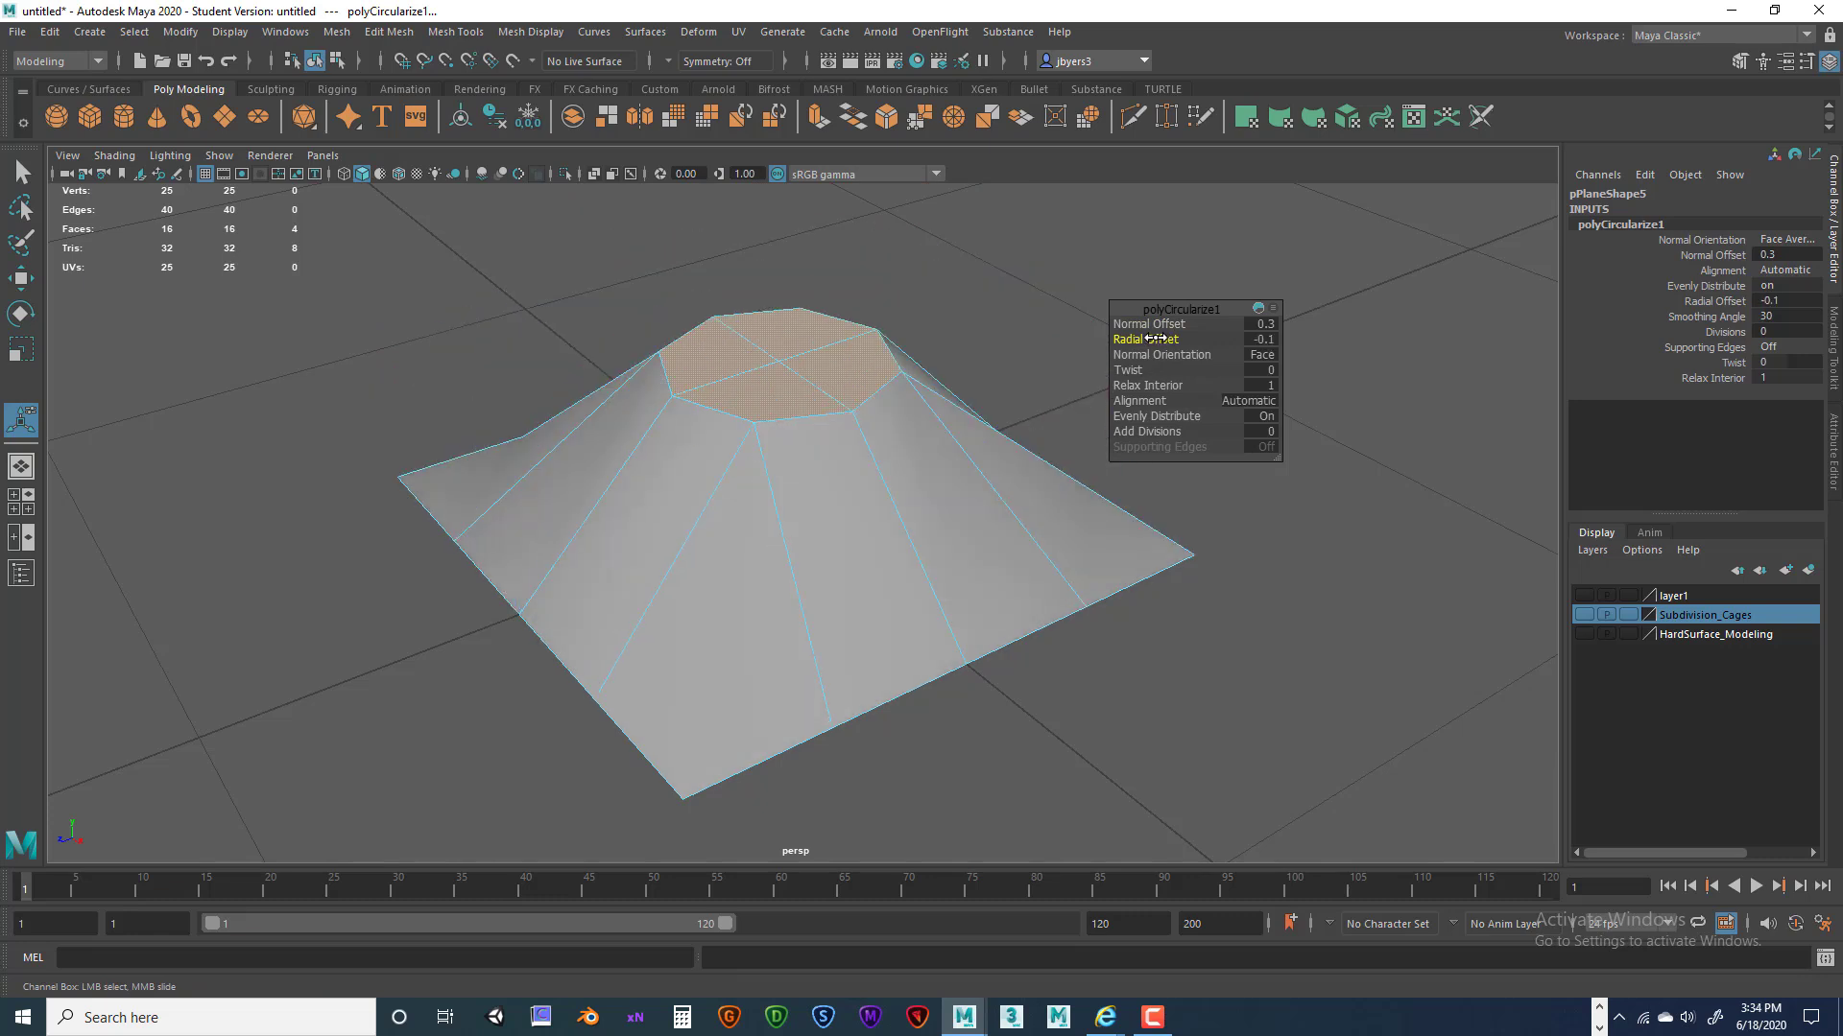
key(ctrl+z)
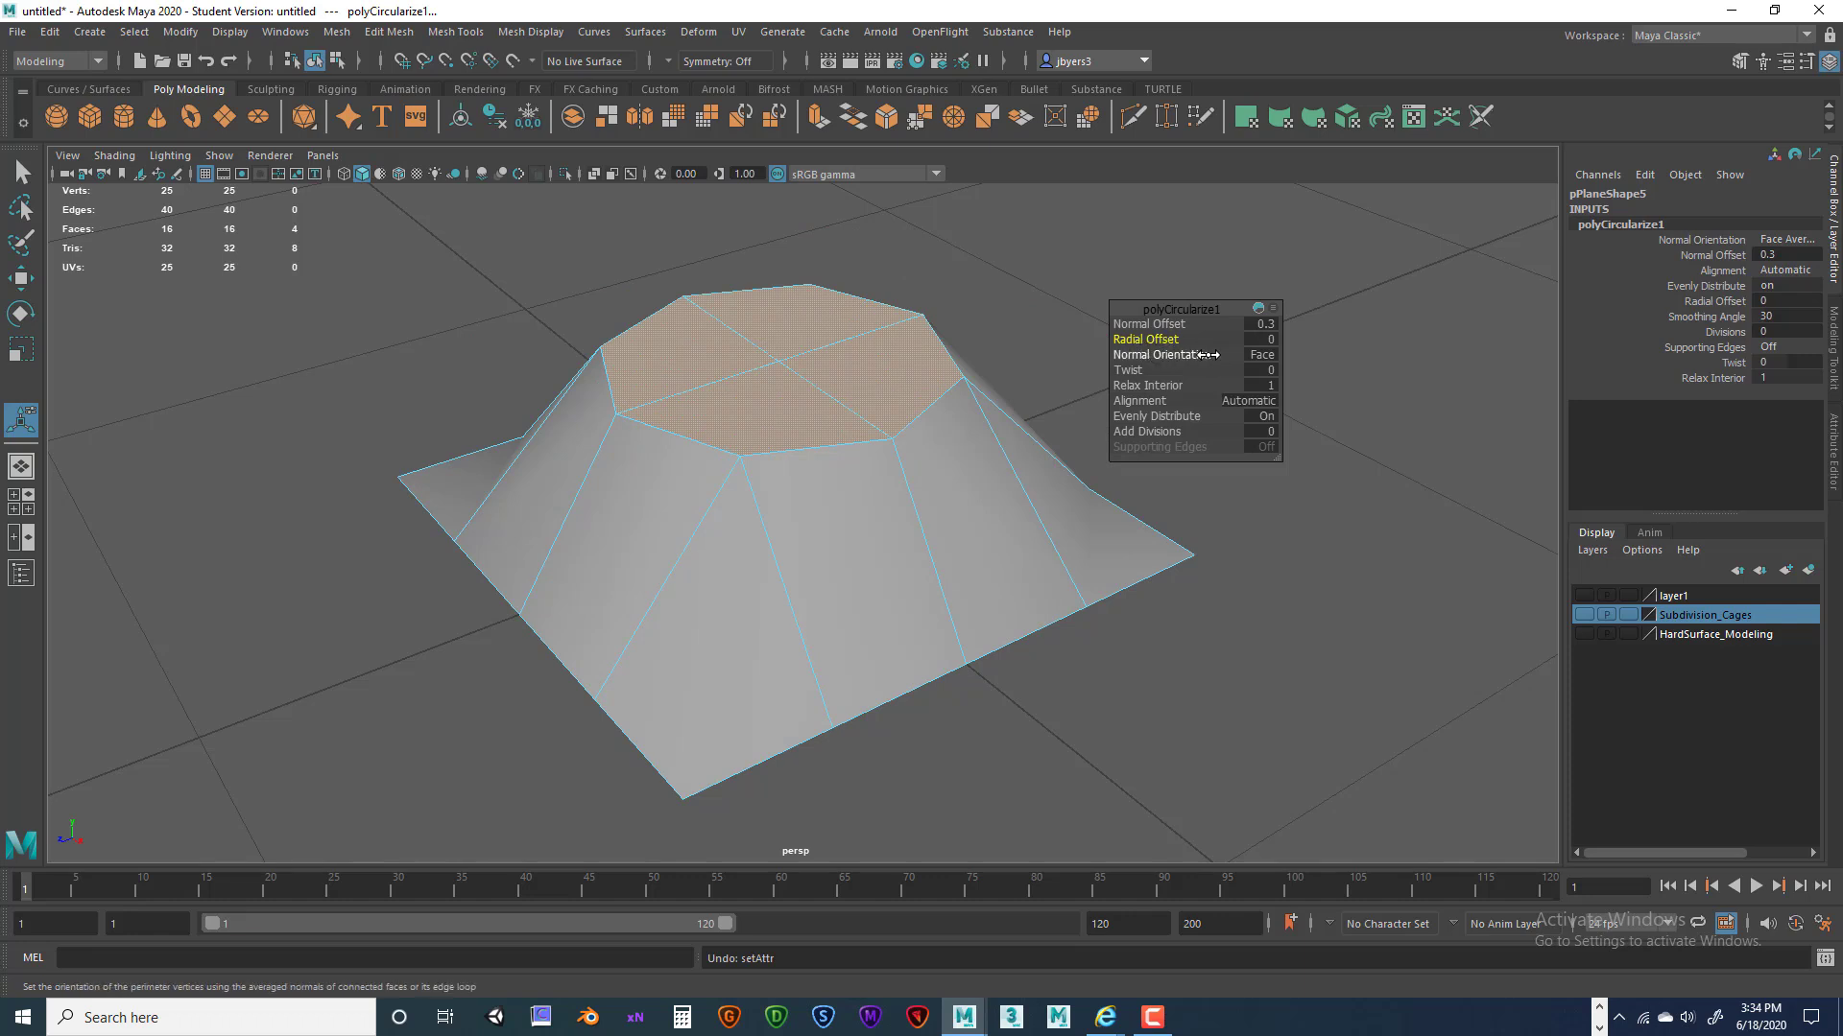
Try Automatic and Edge Loop normal orientations, ending on Face Average.
click(1261, 357)
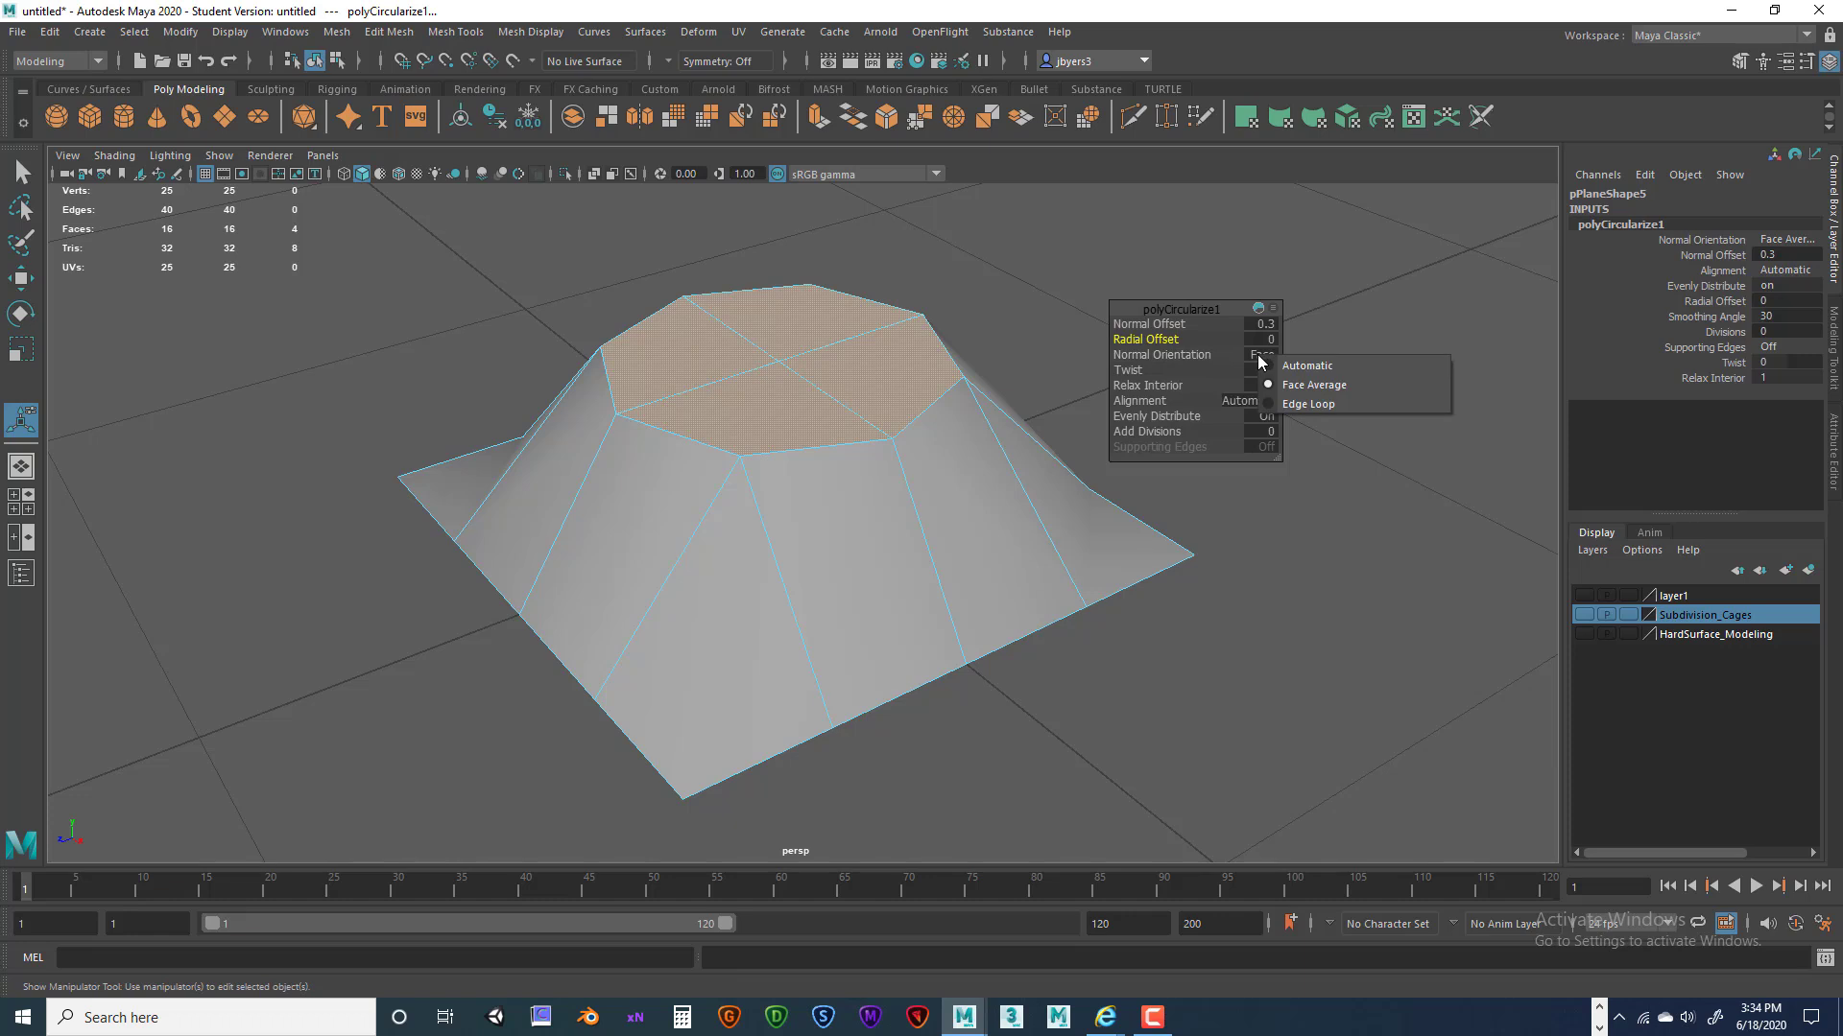
click(1280, 365)
click(1265, 356)
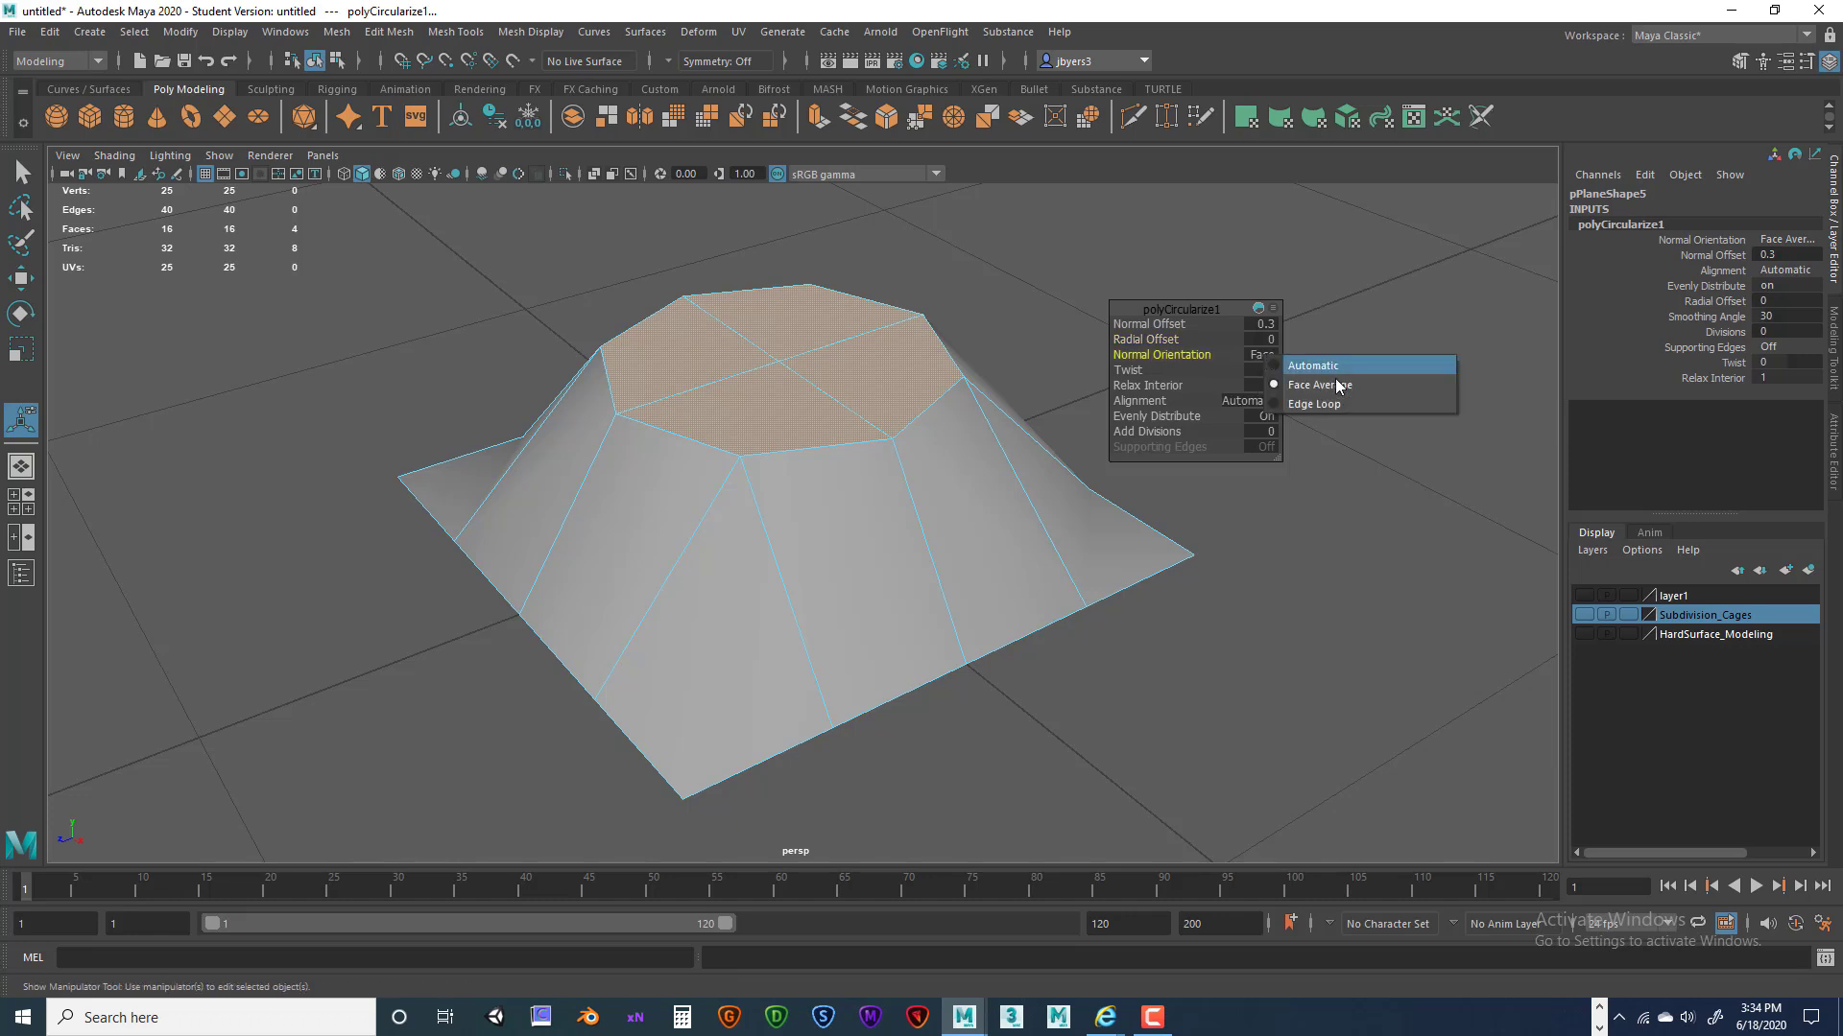
click(1323, 403)
click(1260, 363)
click(1282, 384)
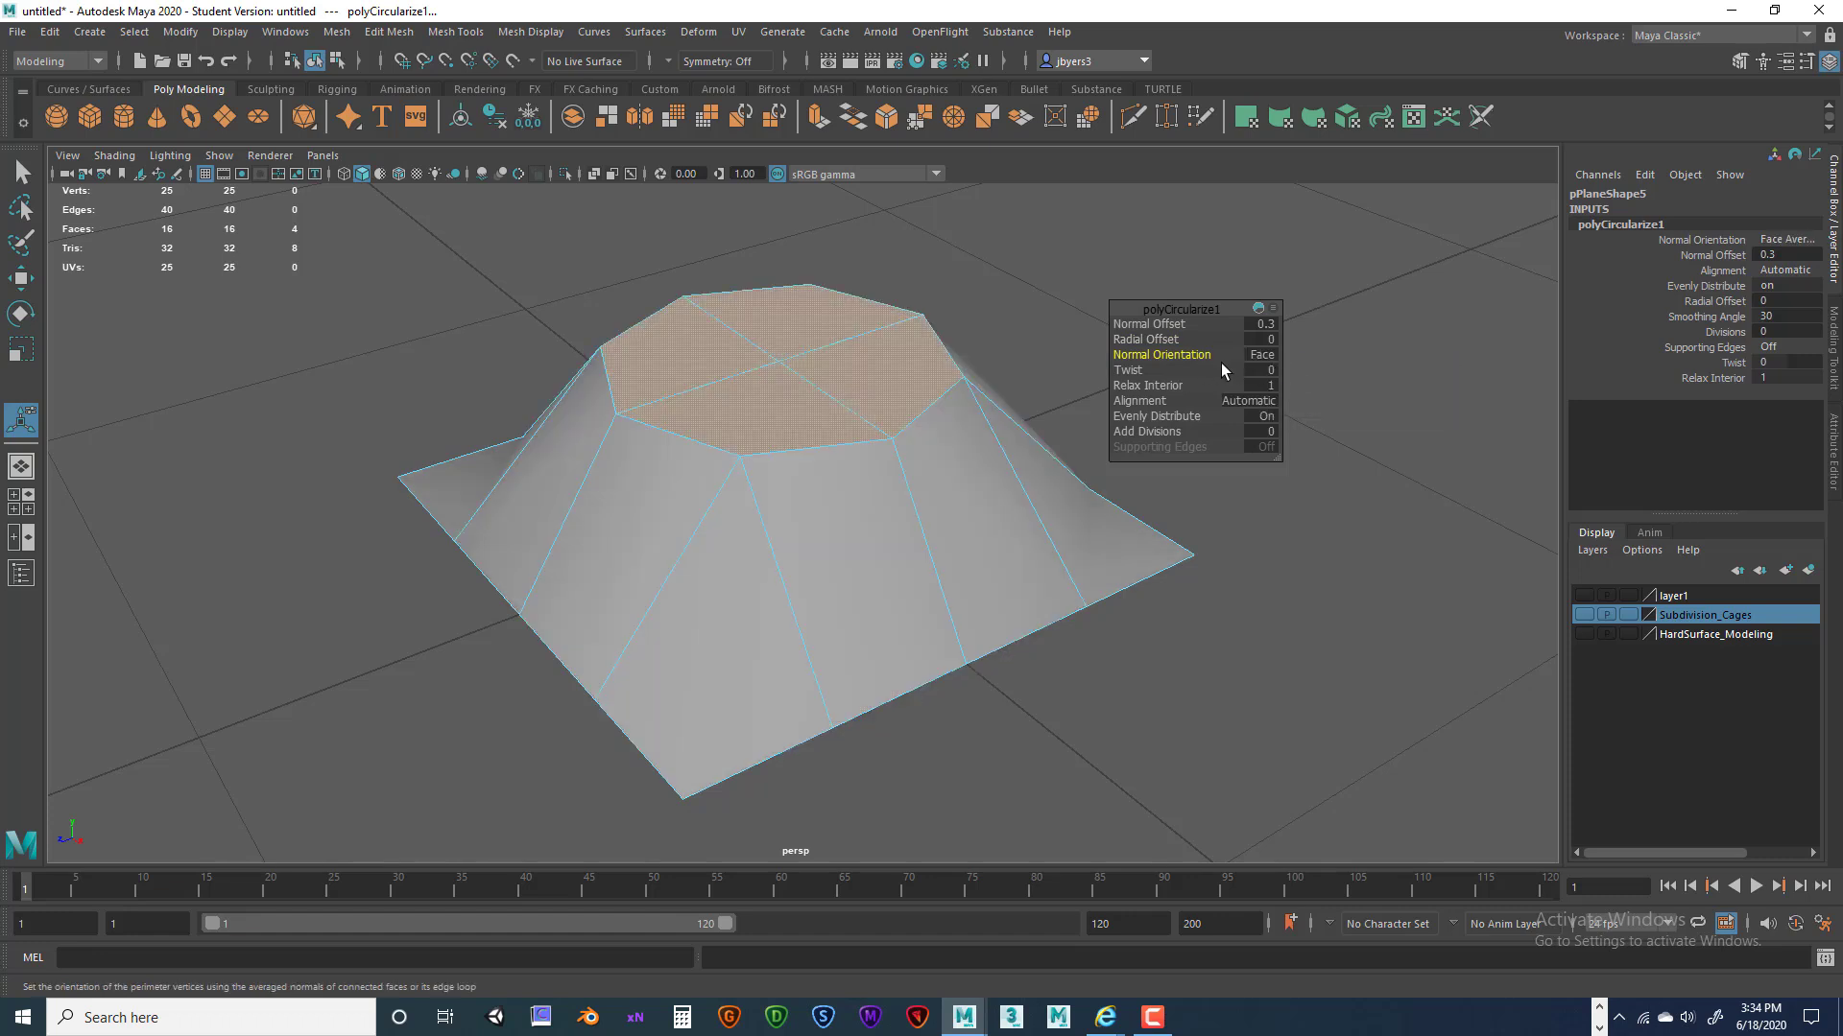
click(1267, 360)
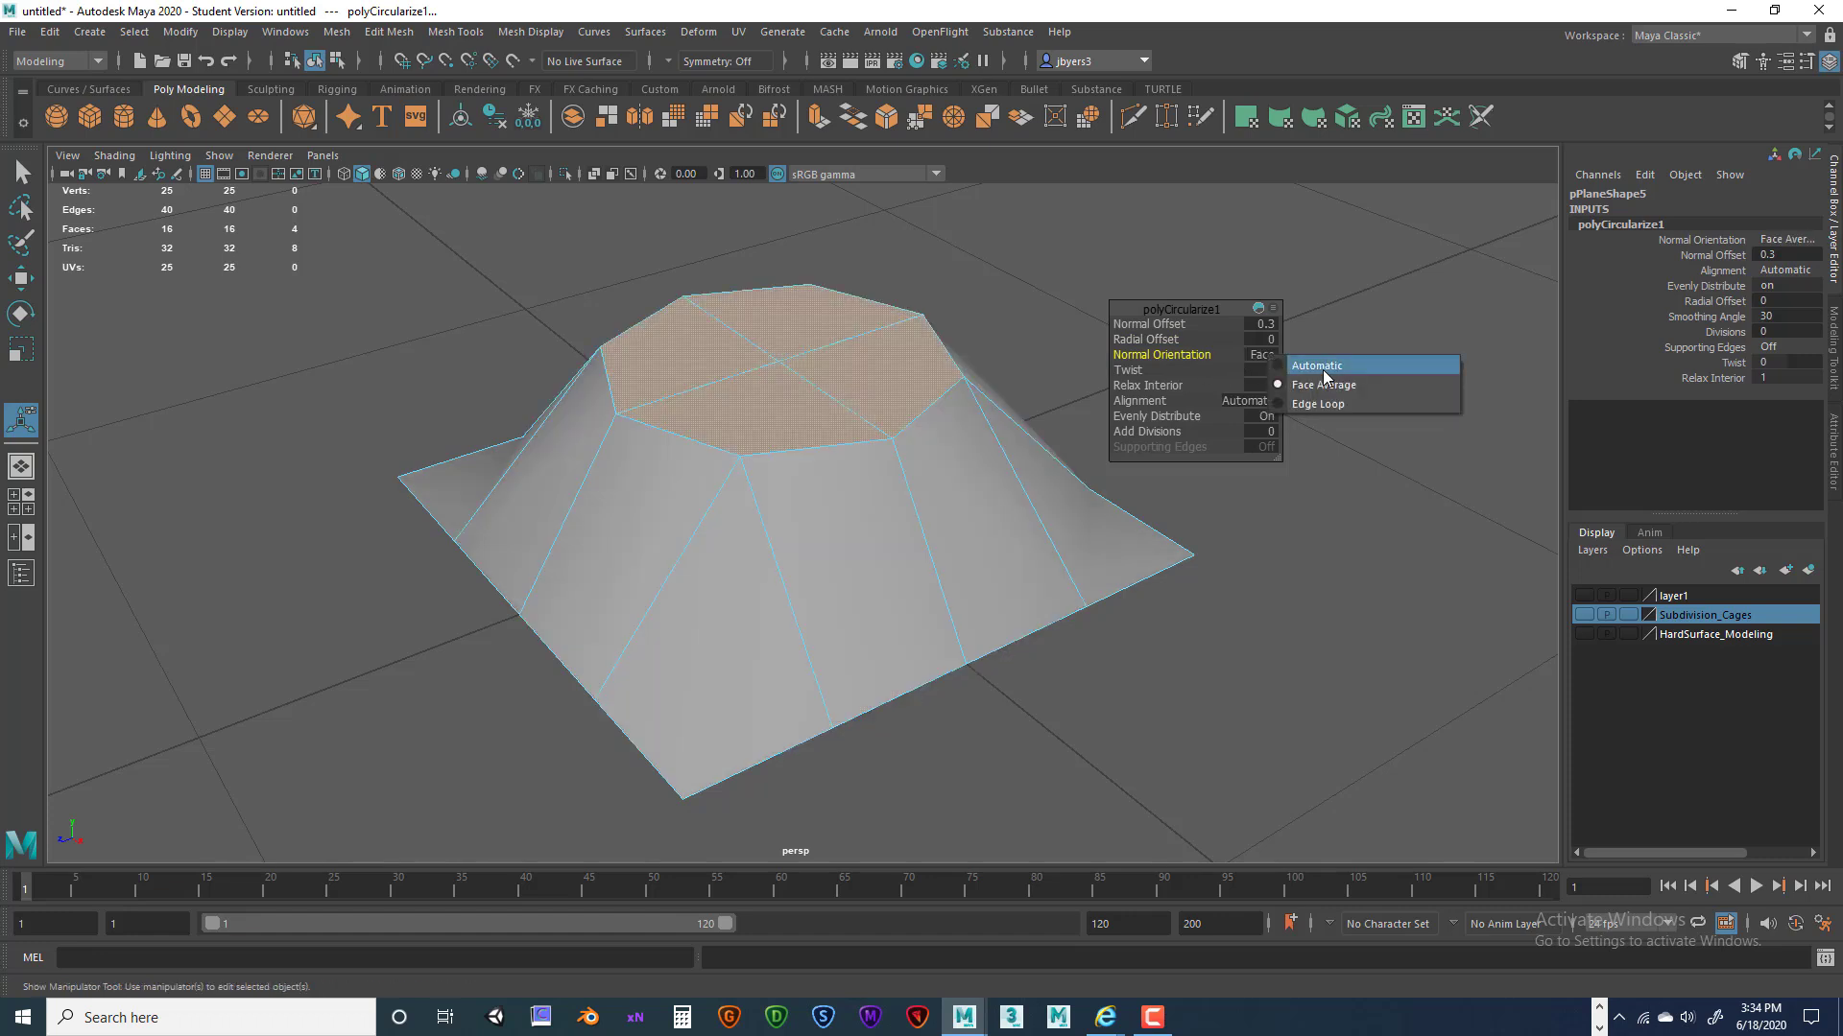
click(1305, 364)
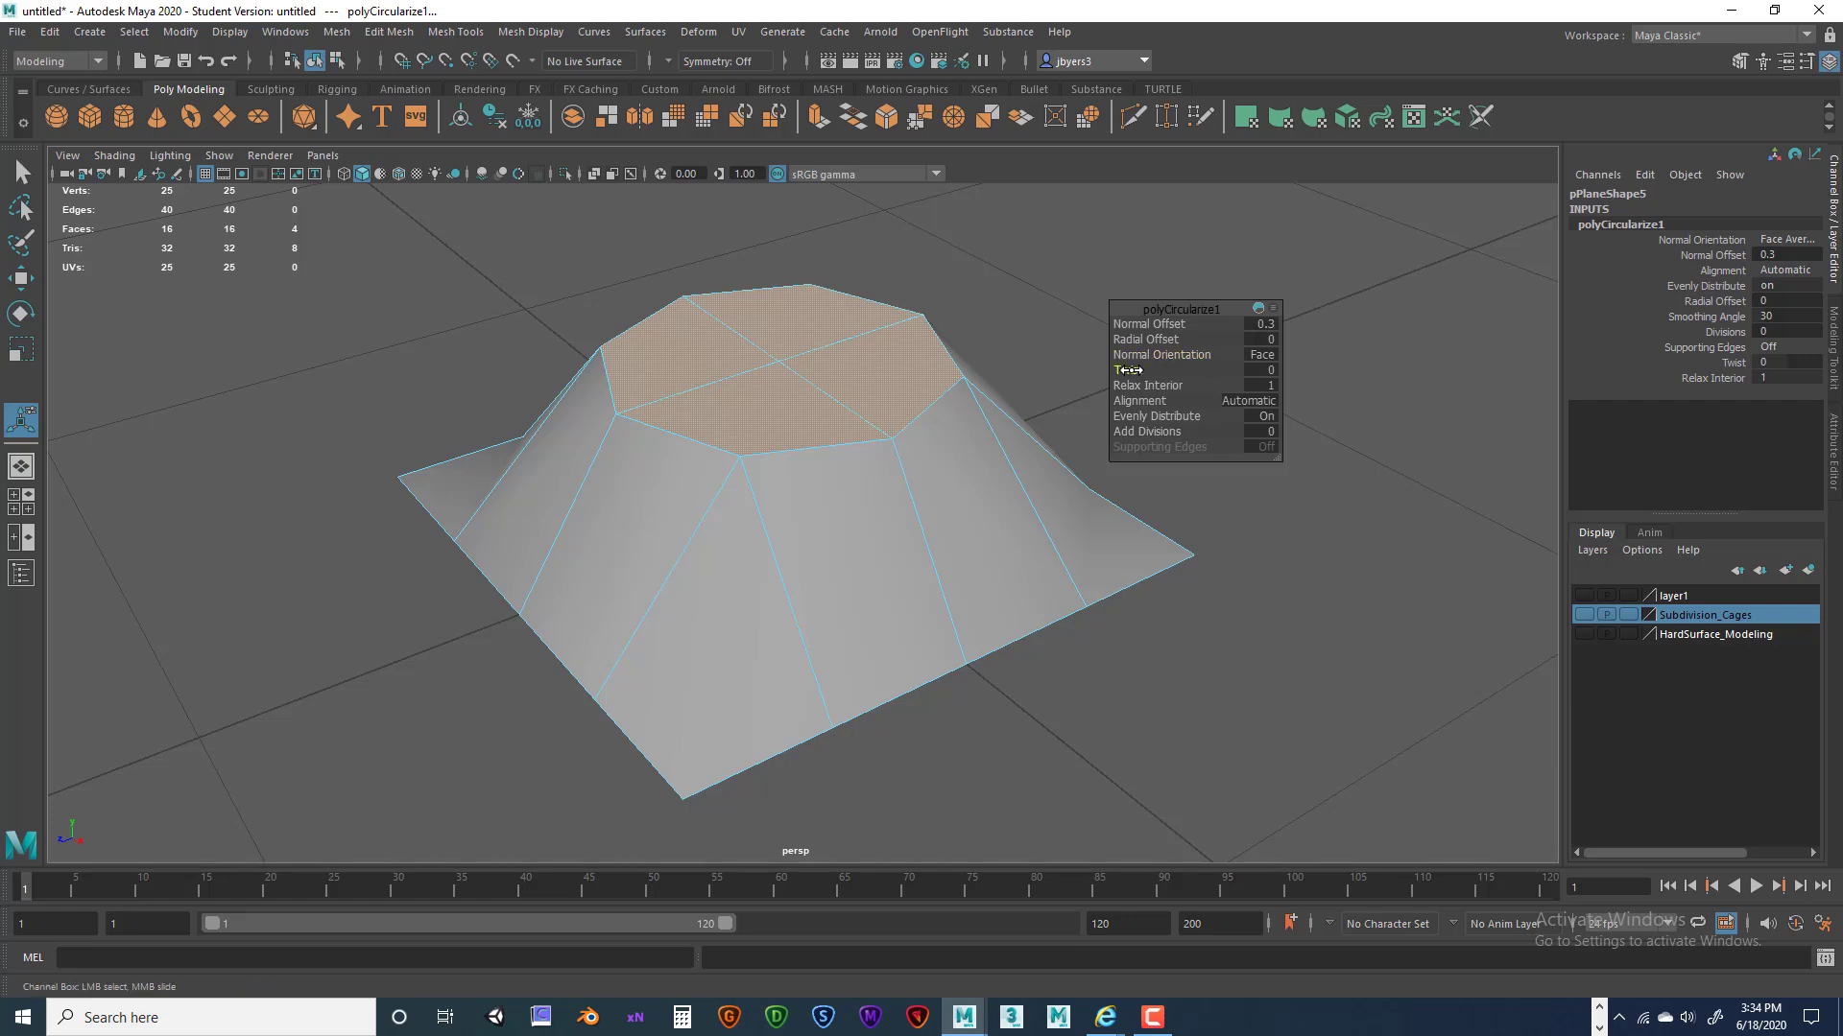
Undo a trial twist on the round cap and bring up the Alignment choices.
drag(1142, 370, 1095, 383)
key(ctrl+z)
click(1250, 402)
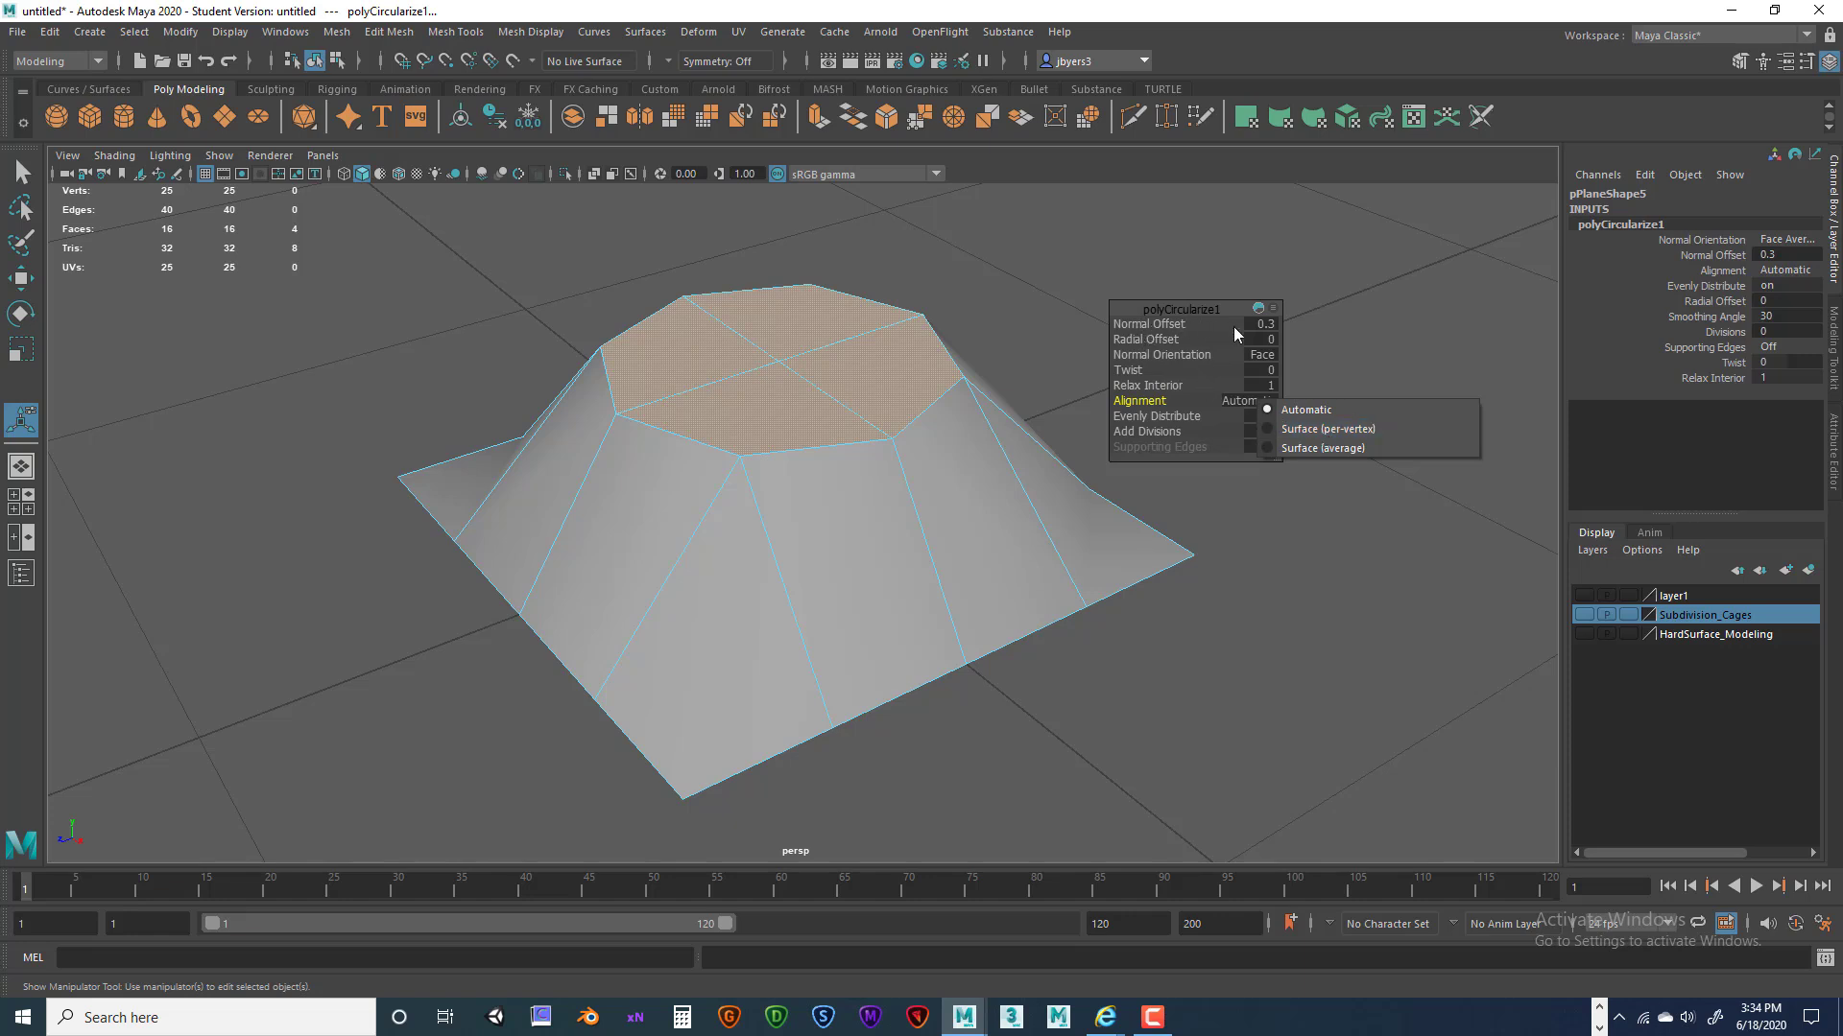
Try Surface (per-vertex) and Surface (average) alignment, then settle on Automatic to raise the dome.
click(1294, 432)
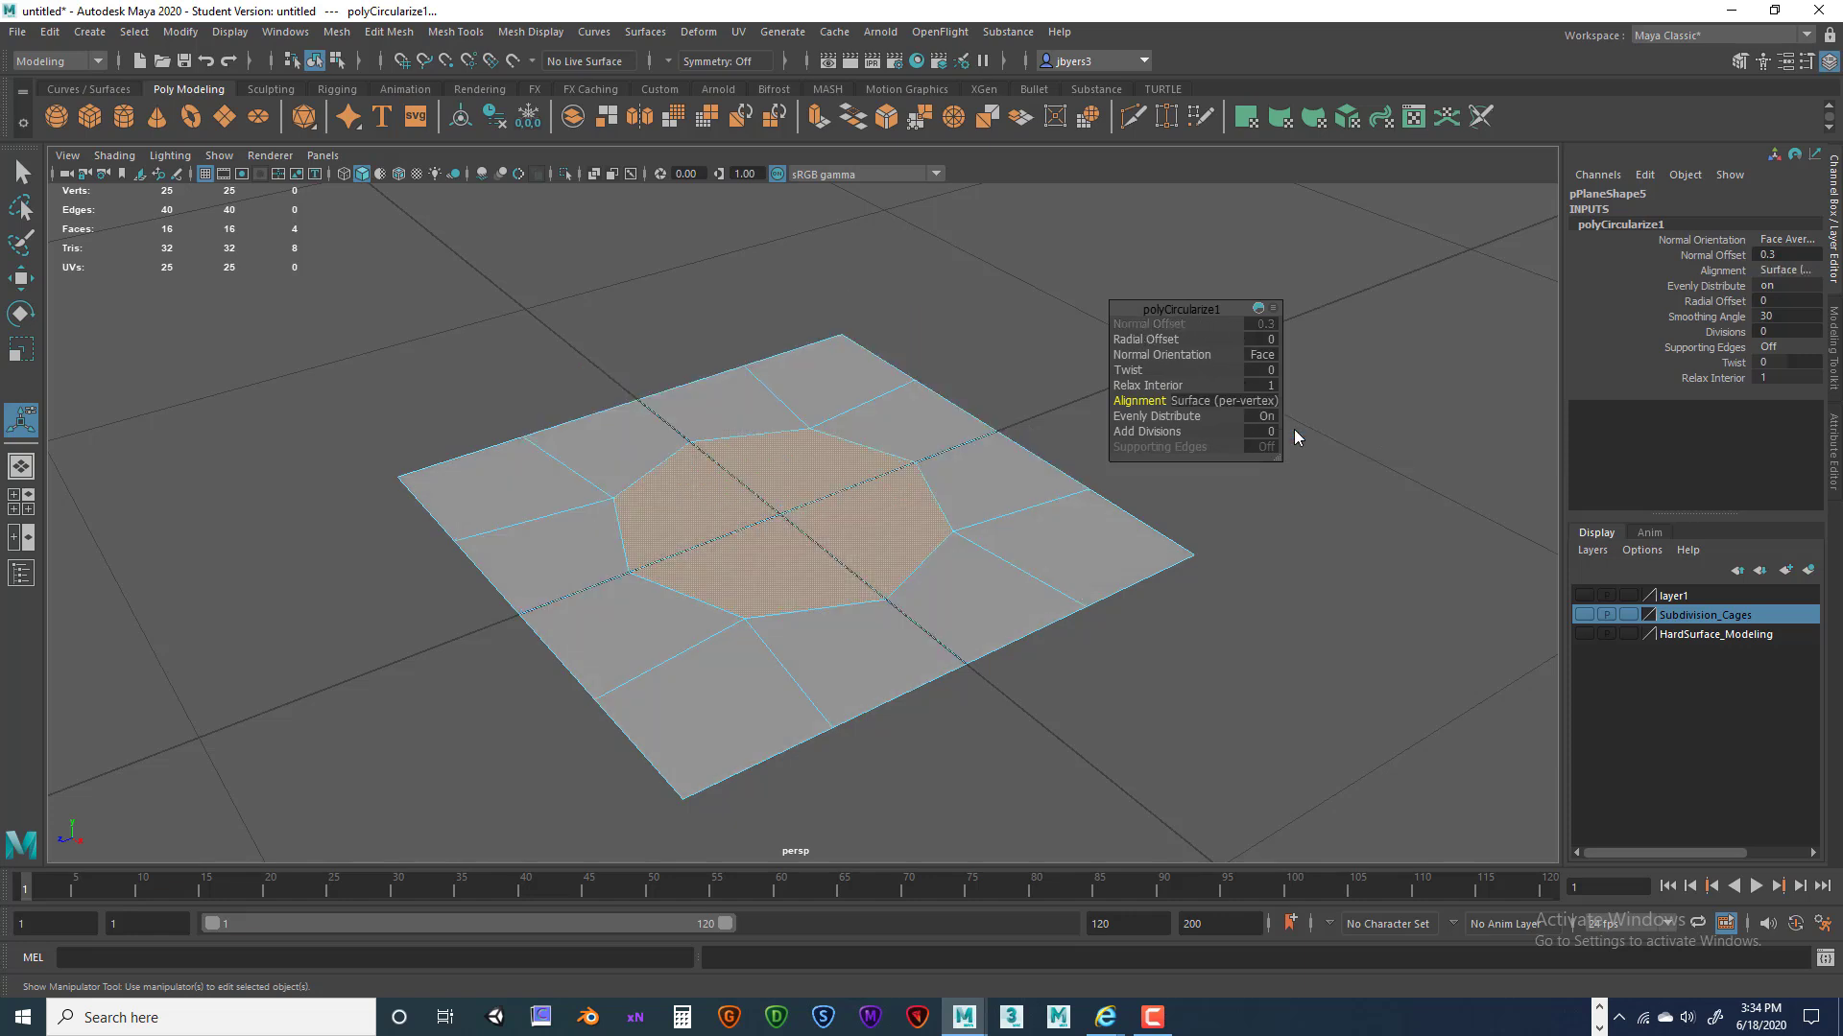
alt+drag(970, 522, 938, 477)
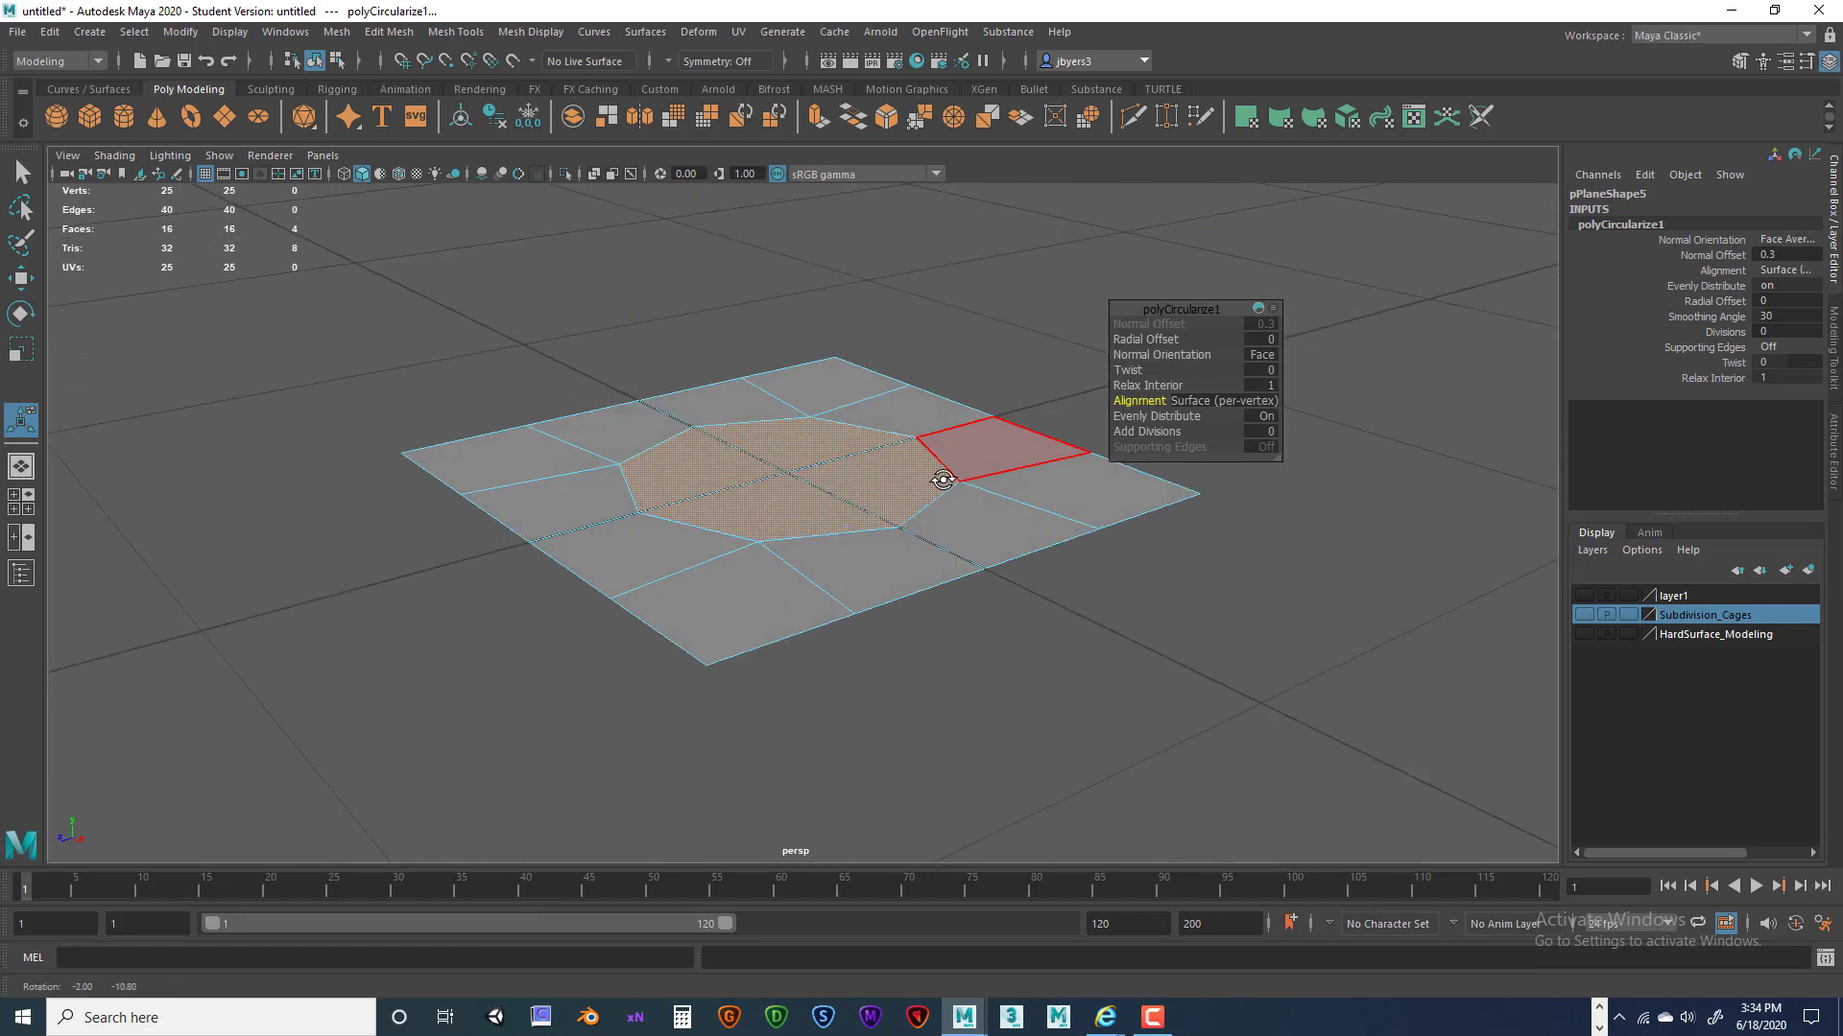
alt+middle_drag(937, 477, 912, 432)
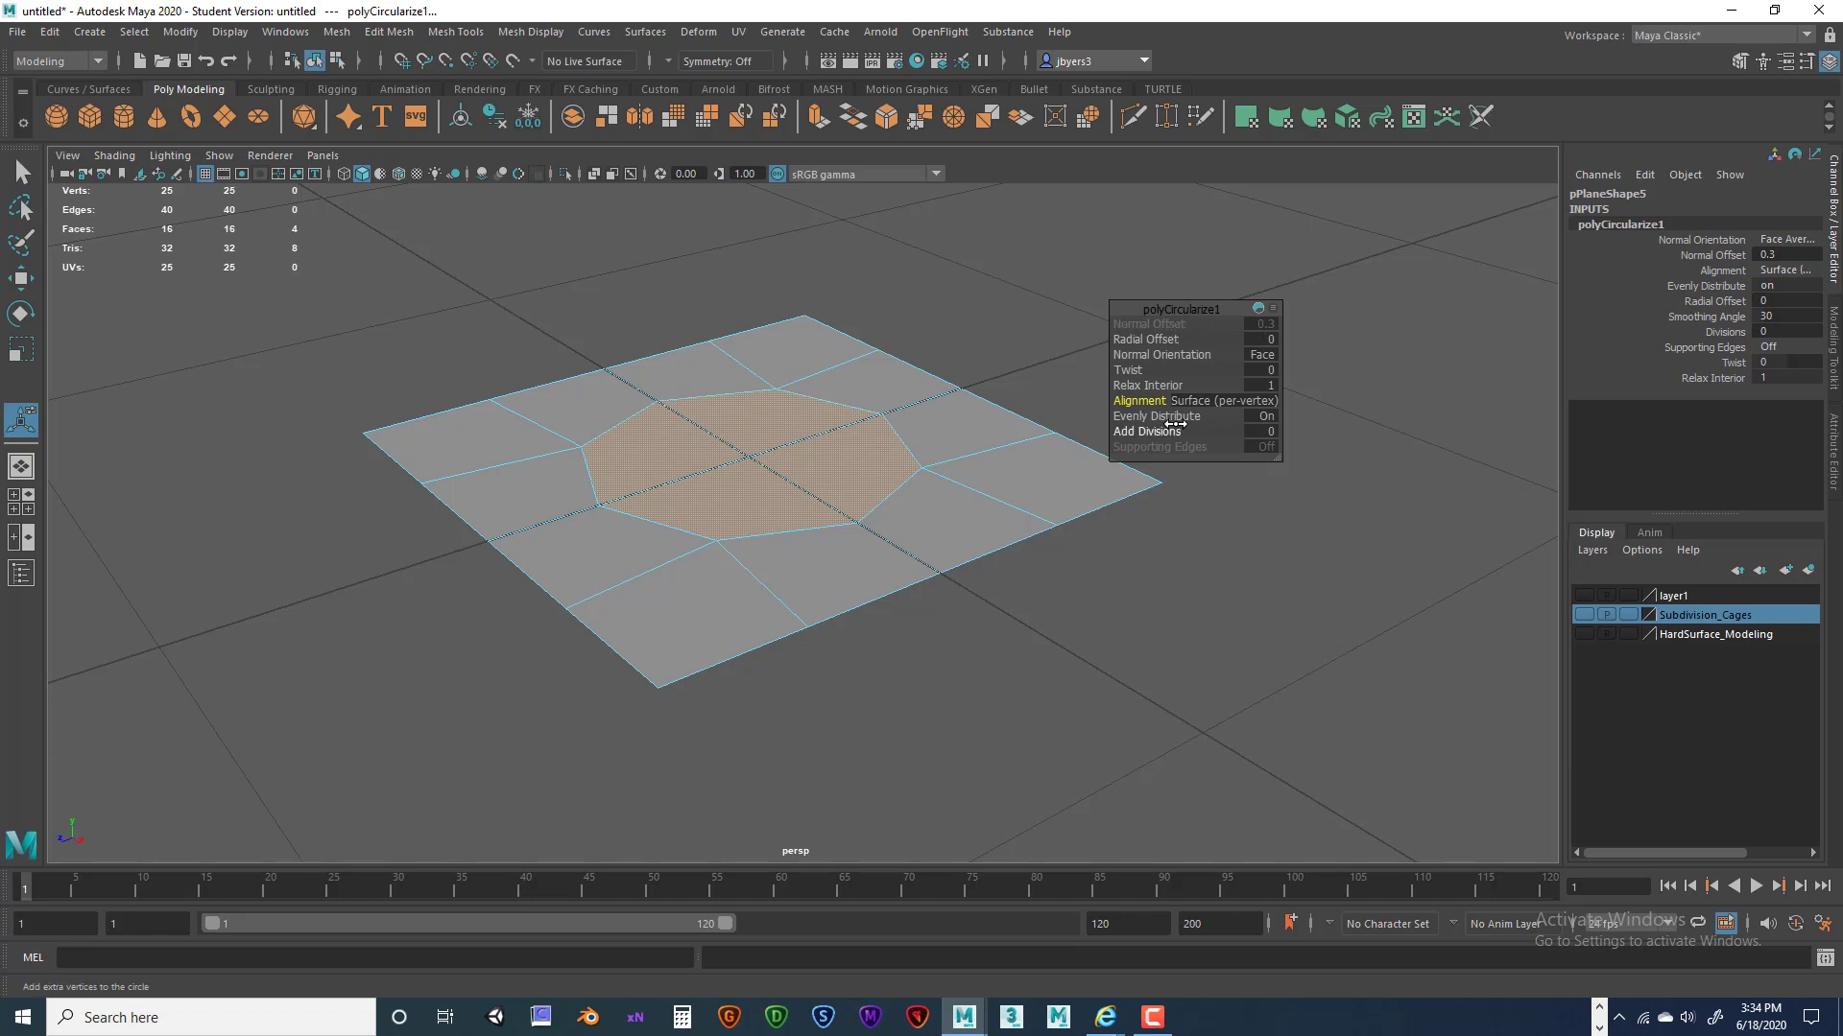
click(1264, 404)
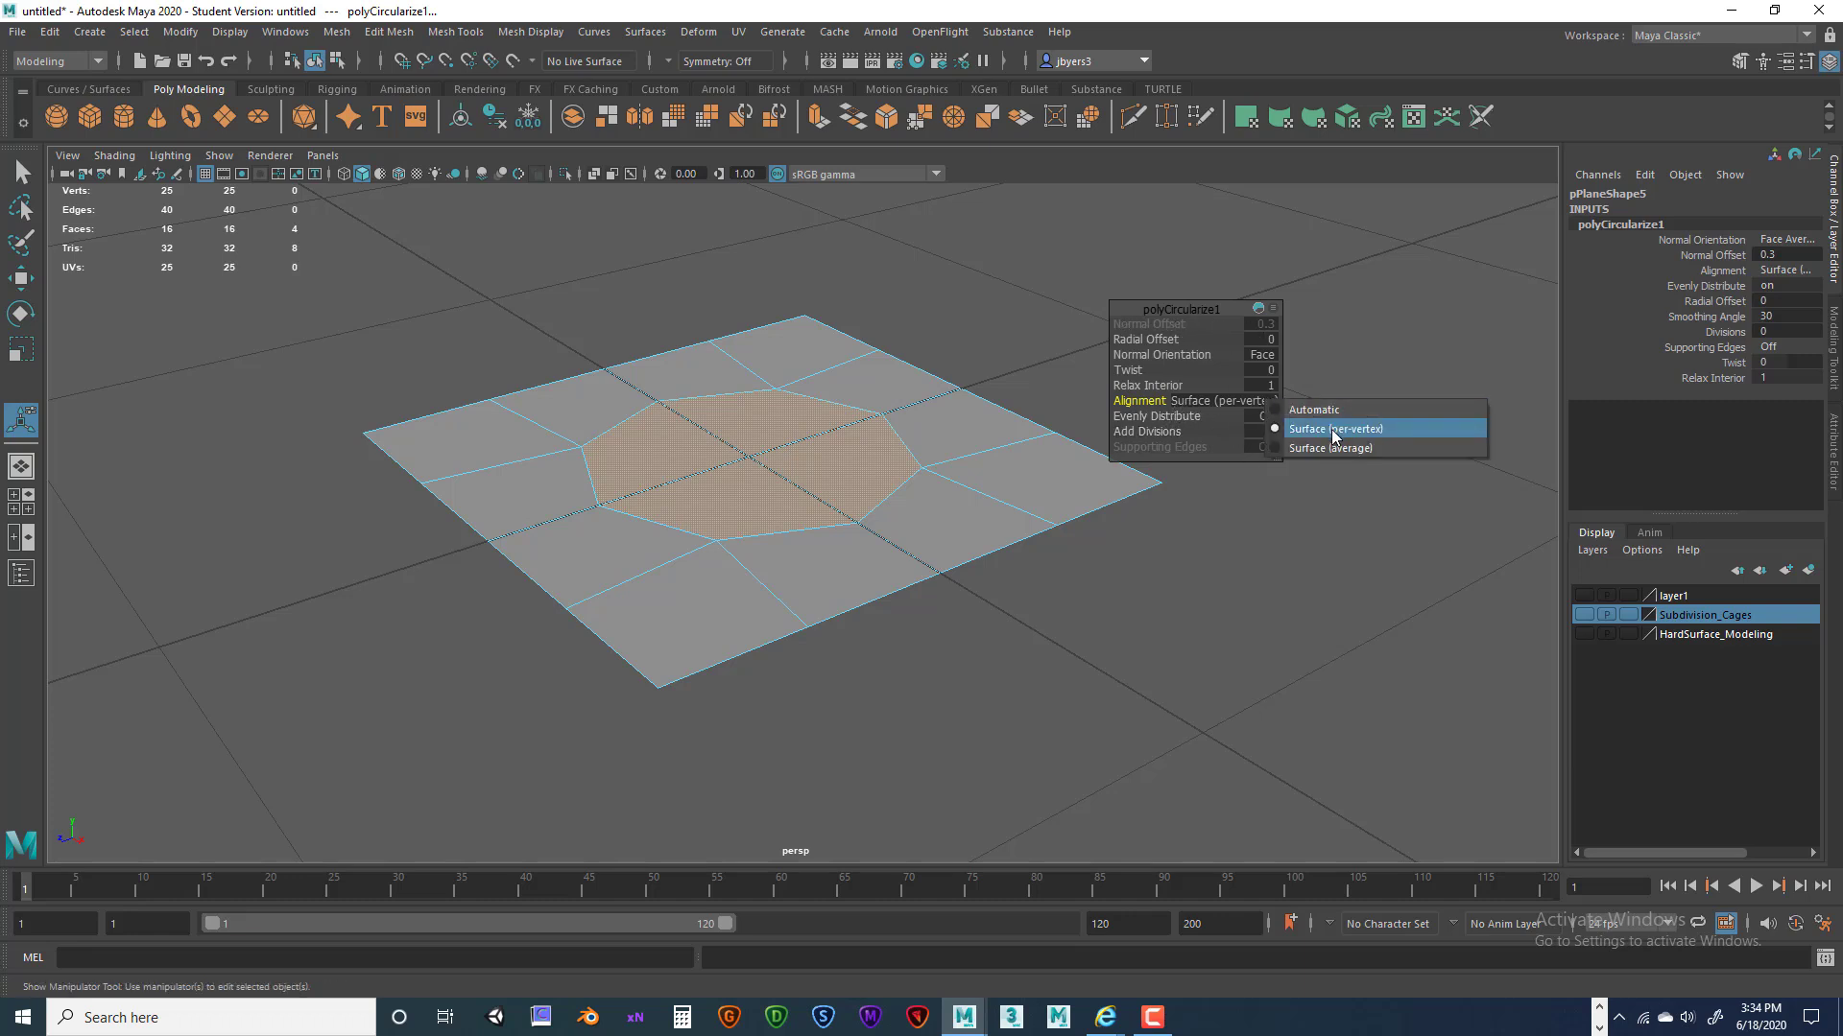
click(1340, 453)
click(1259, 404)
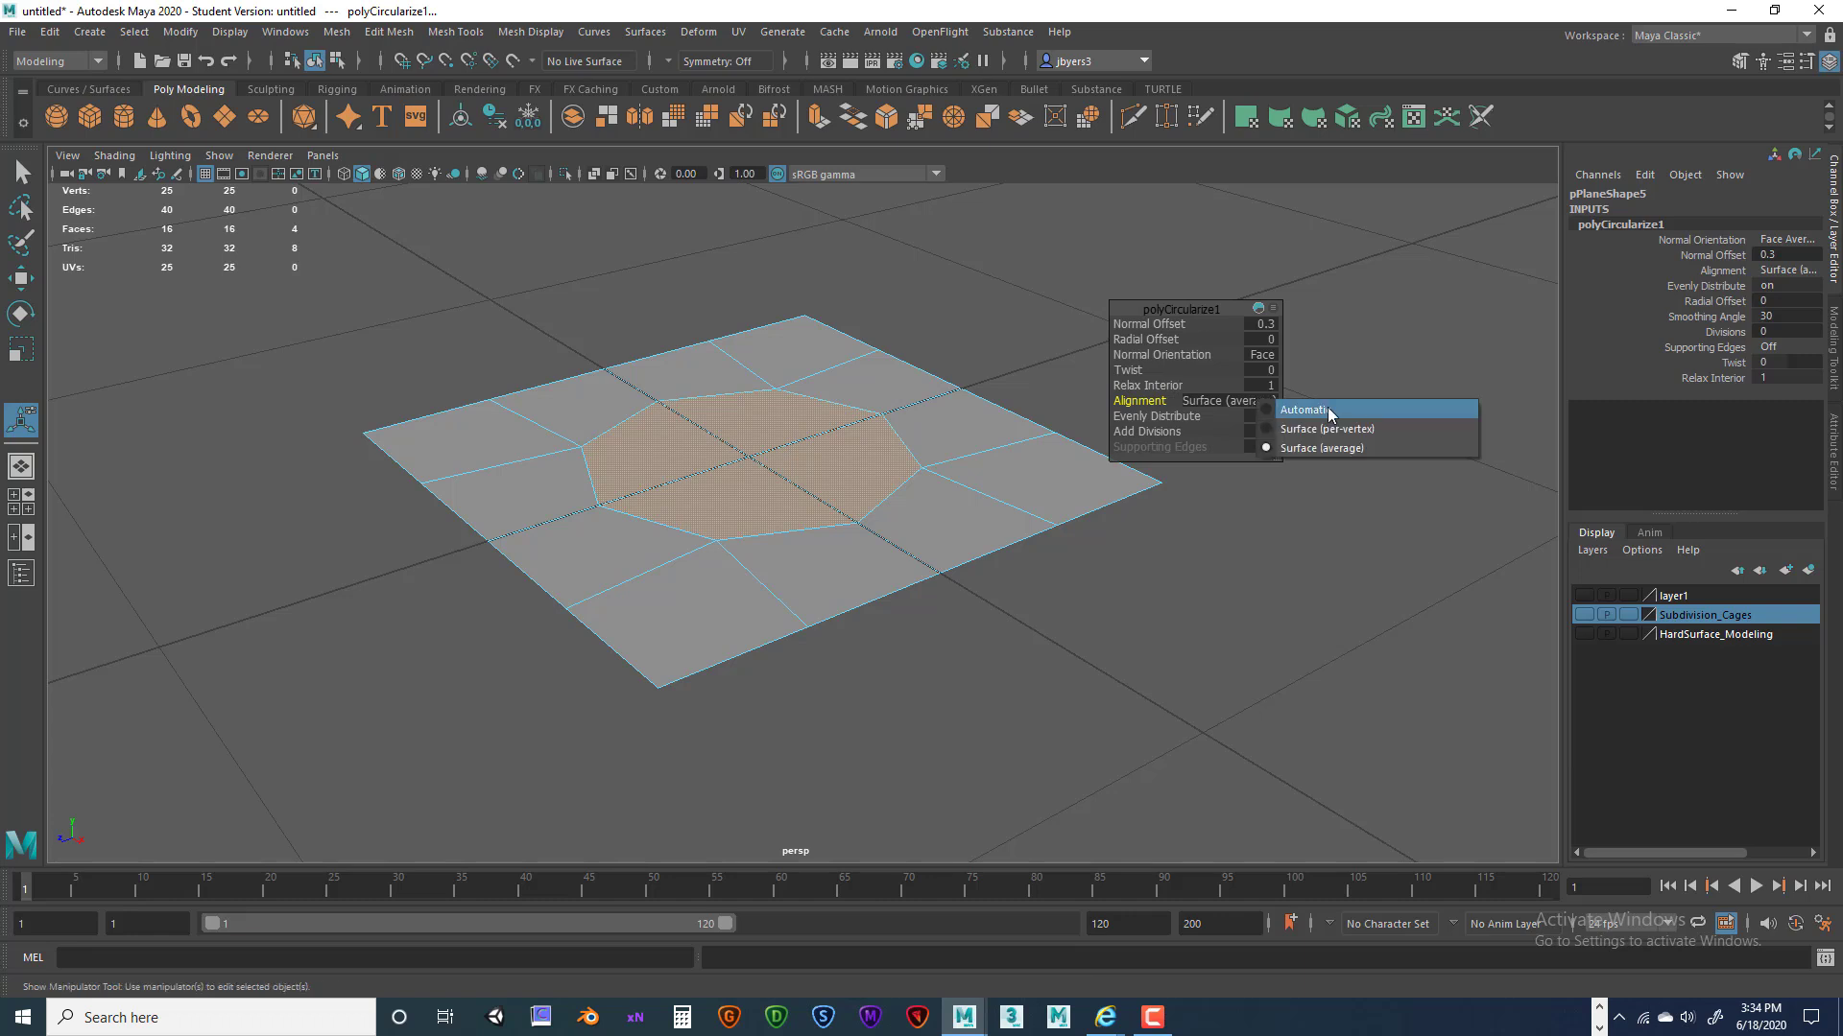
click(1330, 411)
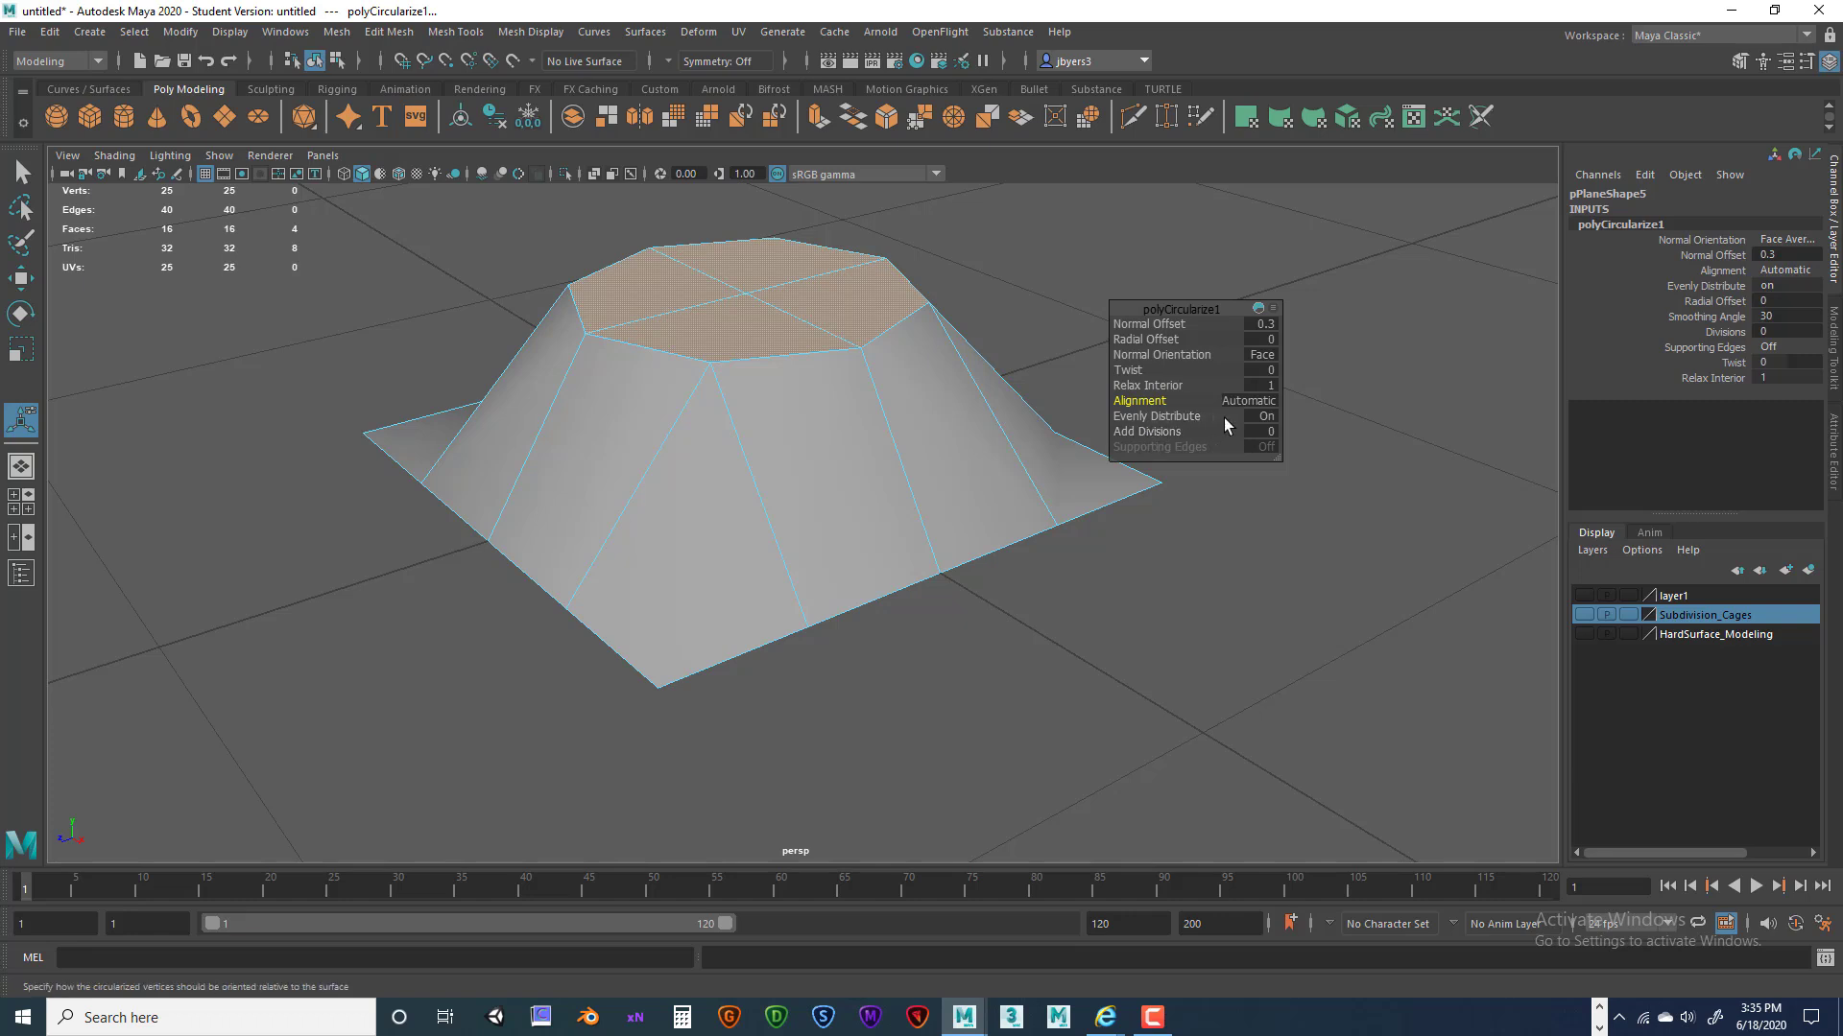
Keep Evenly Distribute on and set Add Divisions to 1.
click(1269, 416)
click(1267, 417)
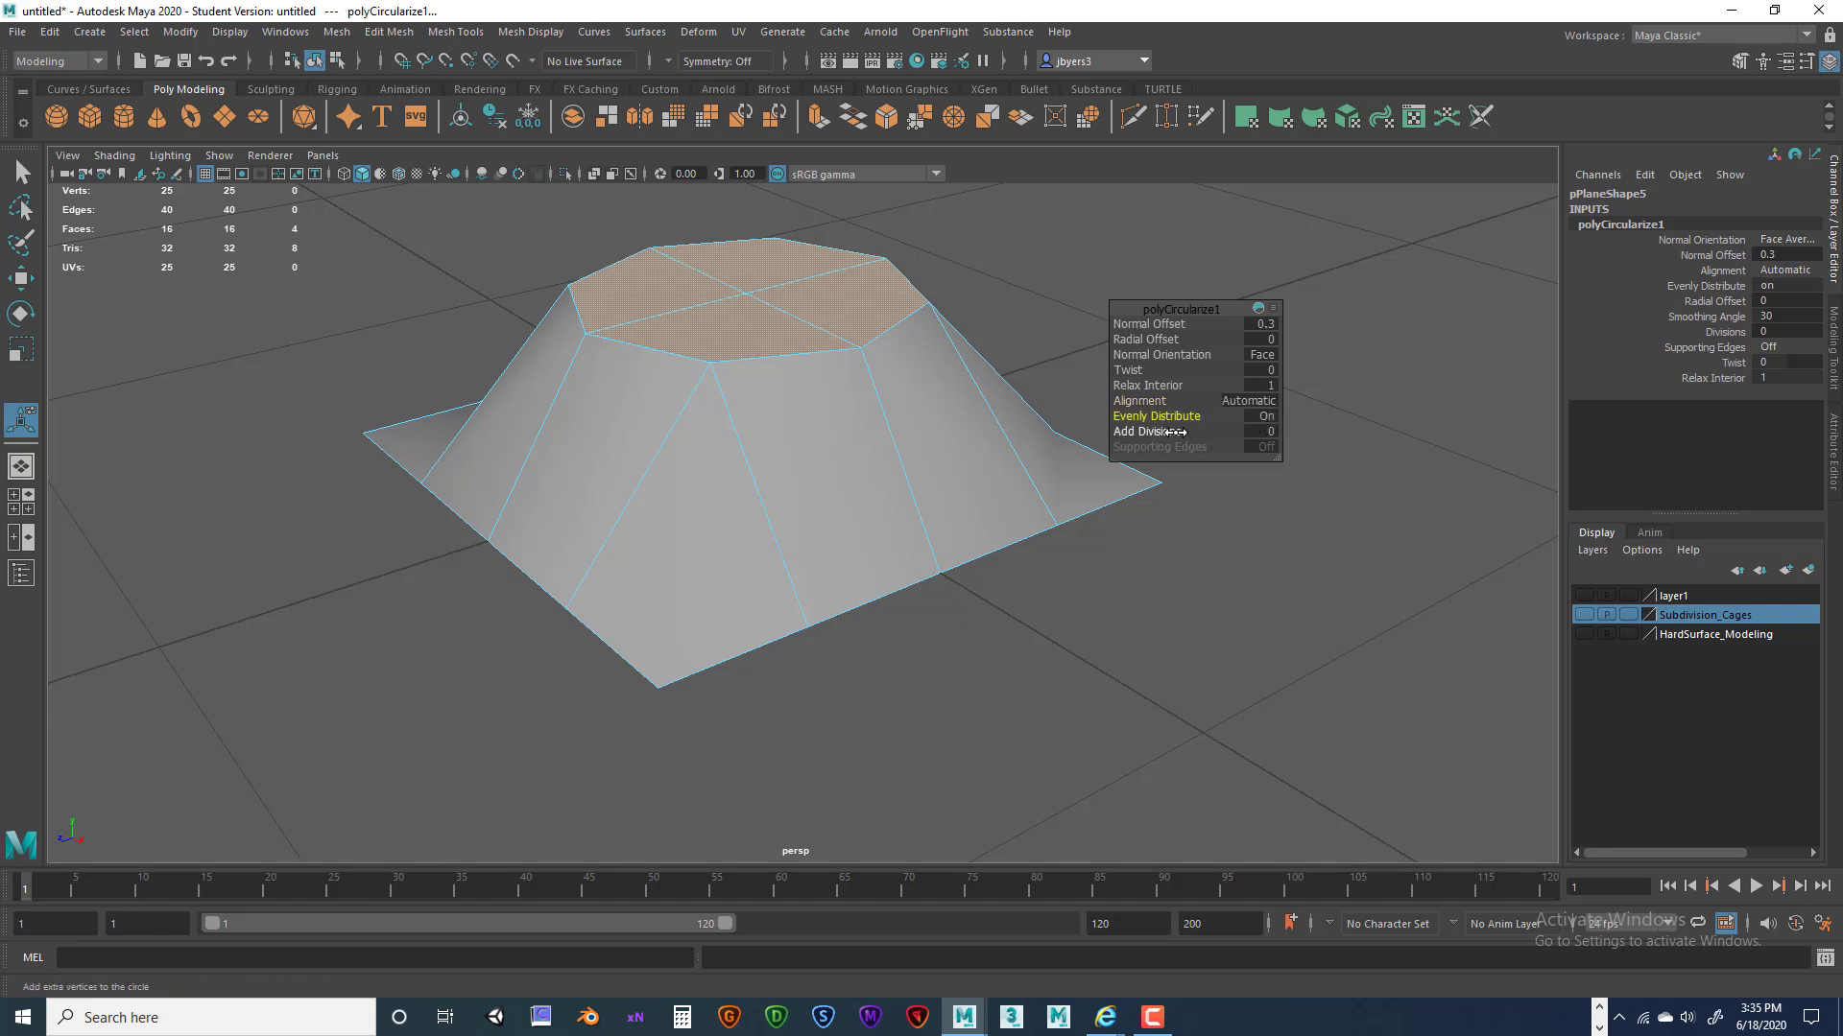
click(1259, 431)
text(1)
key(Return)
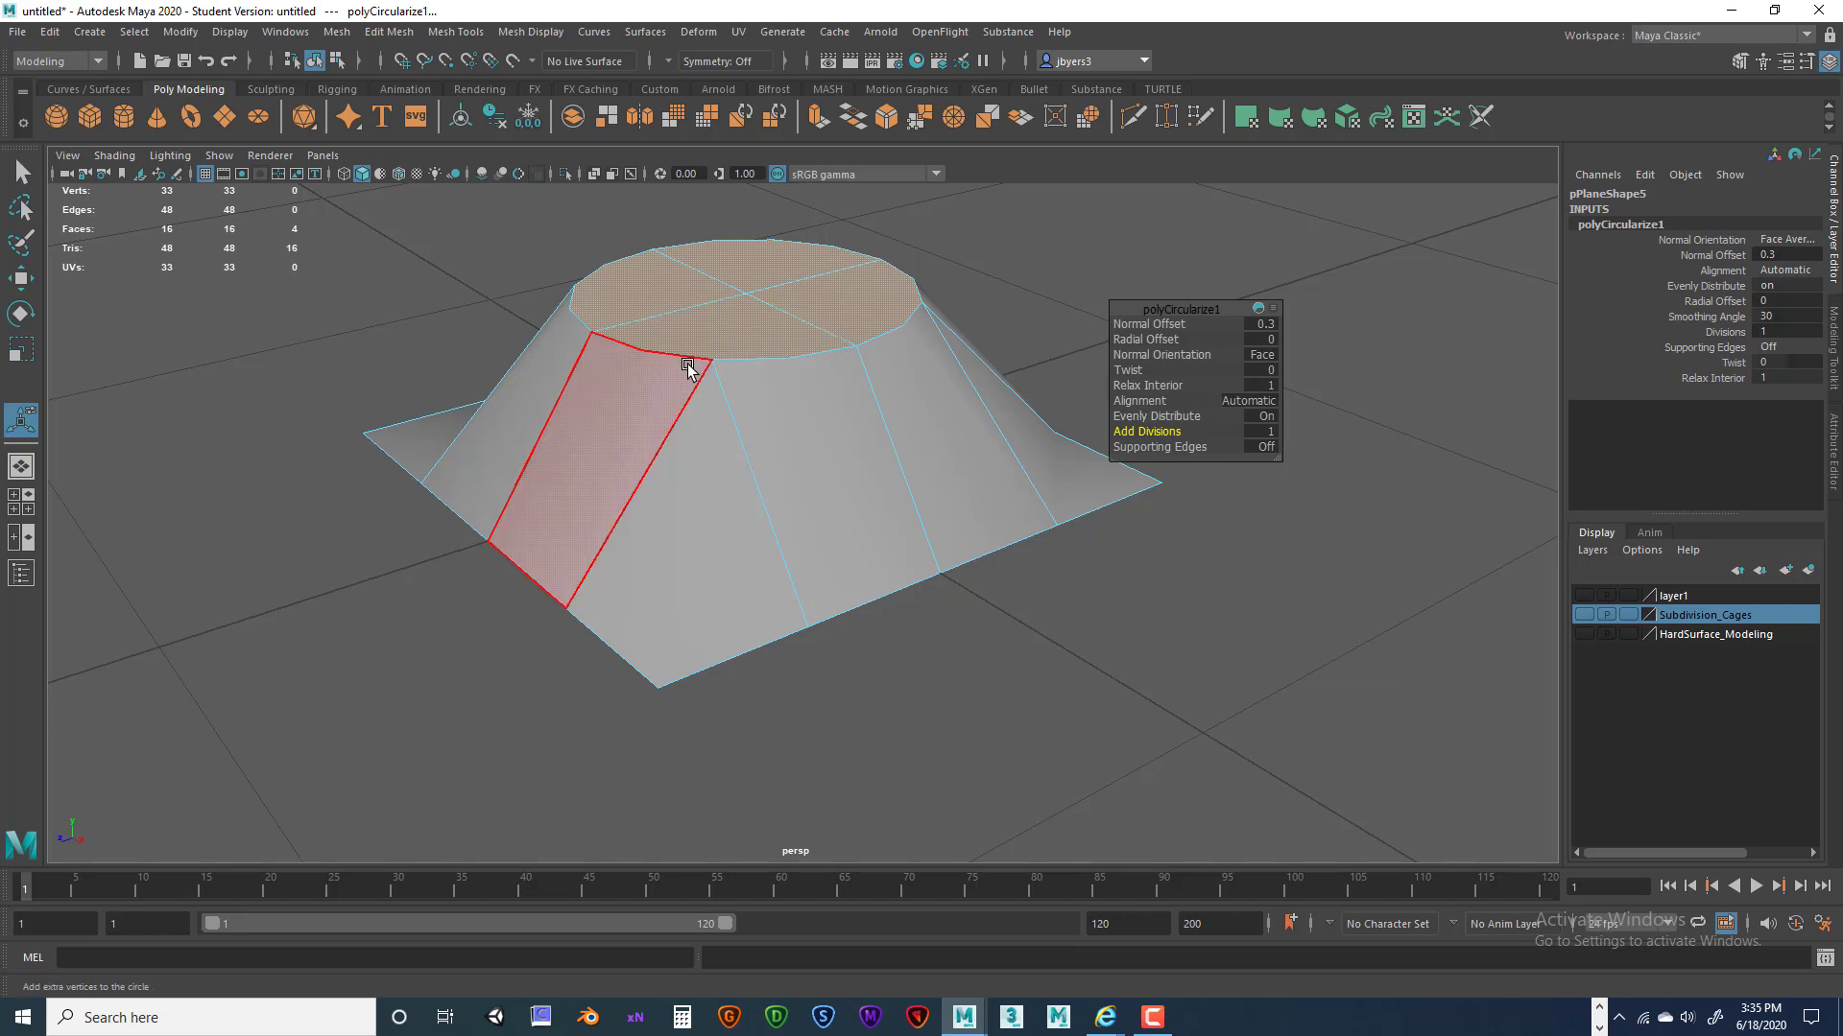
Inspect the mound from several angles, toggling vertex/object mode and undoing the circularize edits.
right_drag(787, 323, 725, 329)
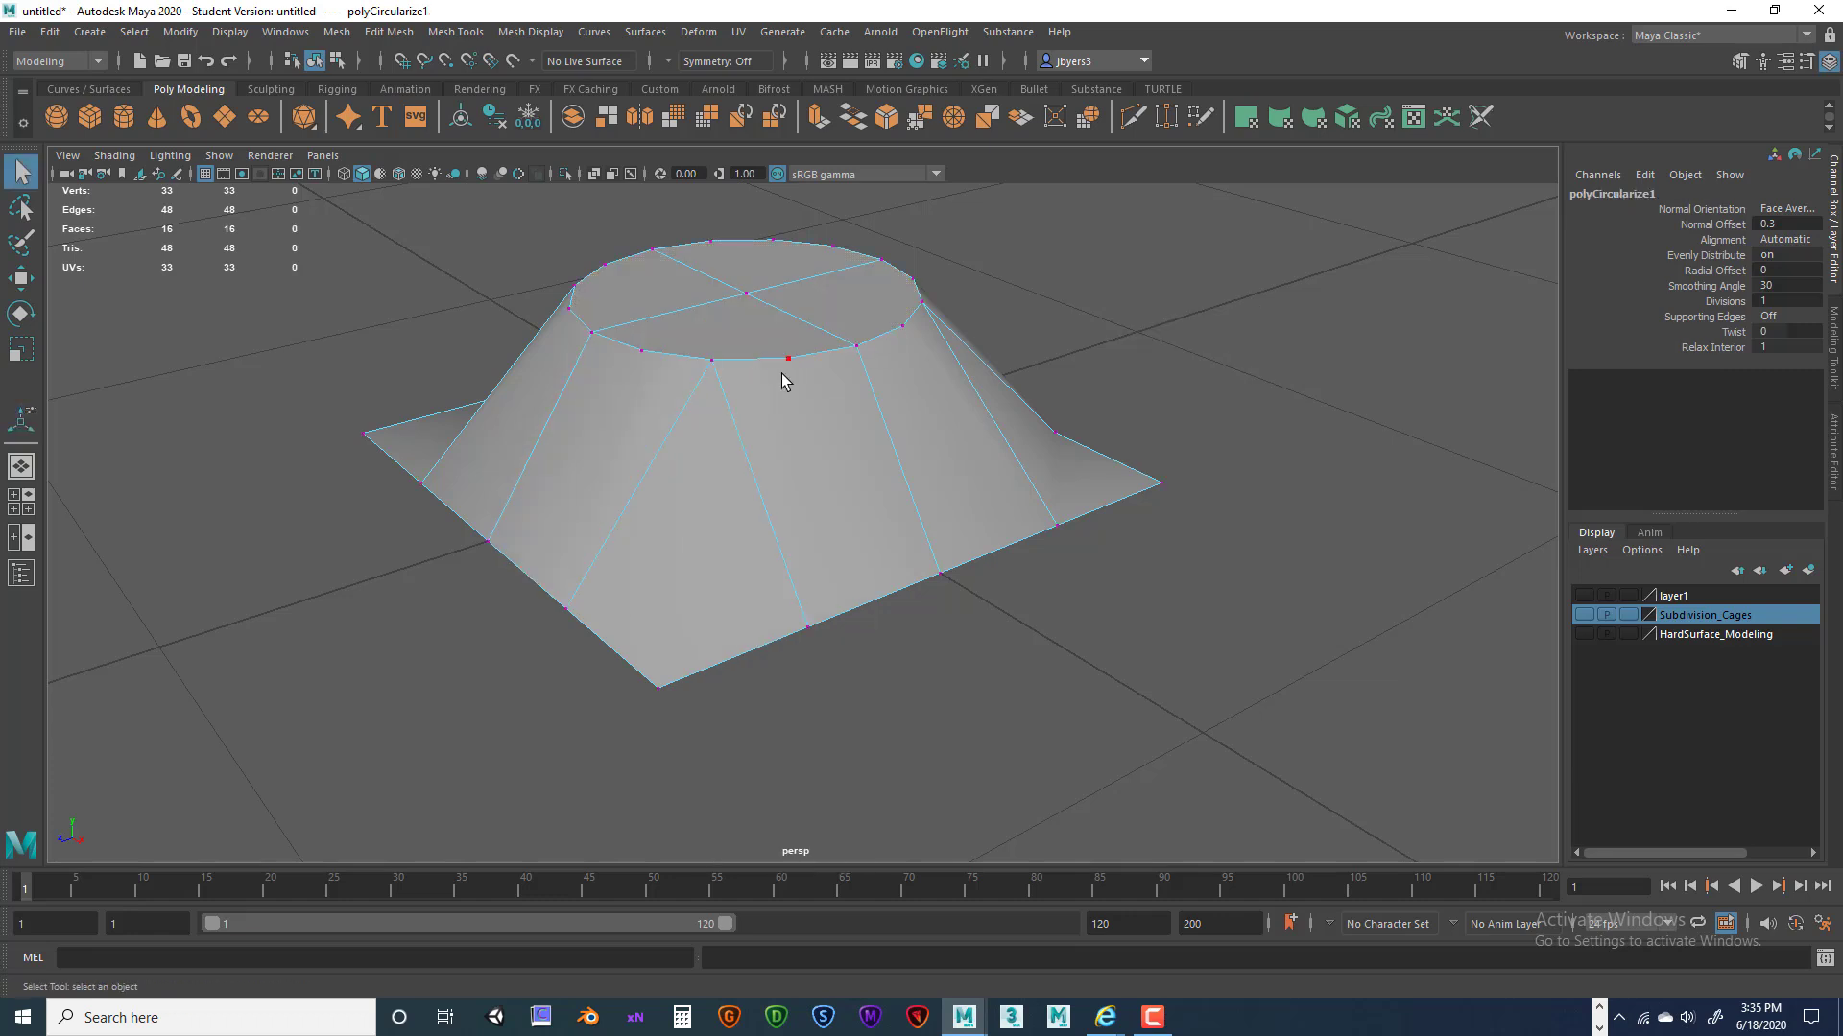
alt+drag(789, 363, 809, 392)
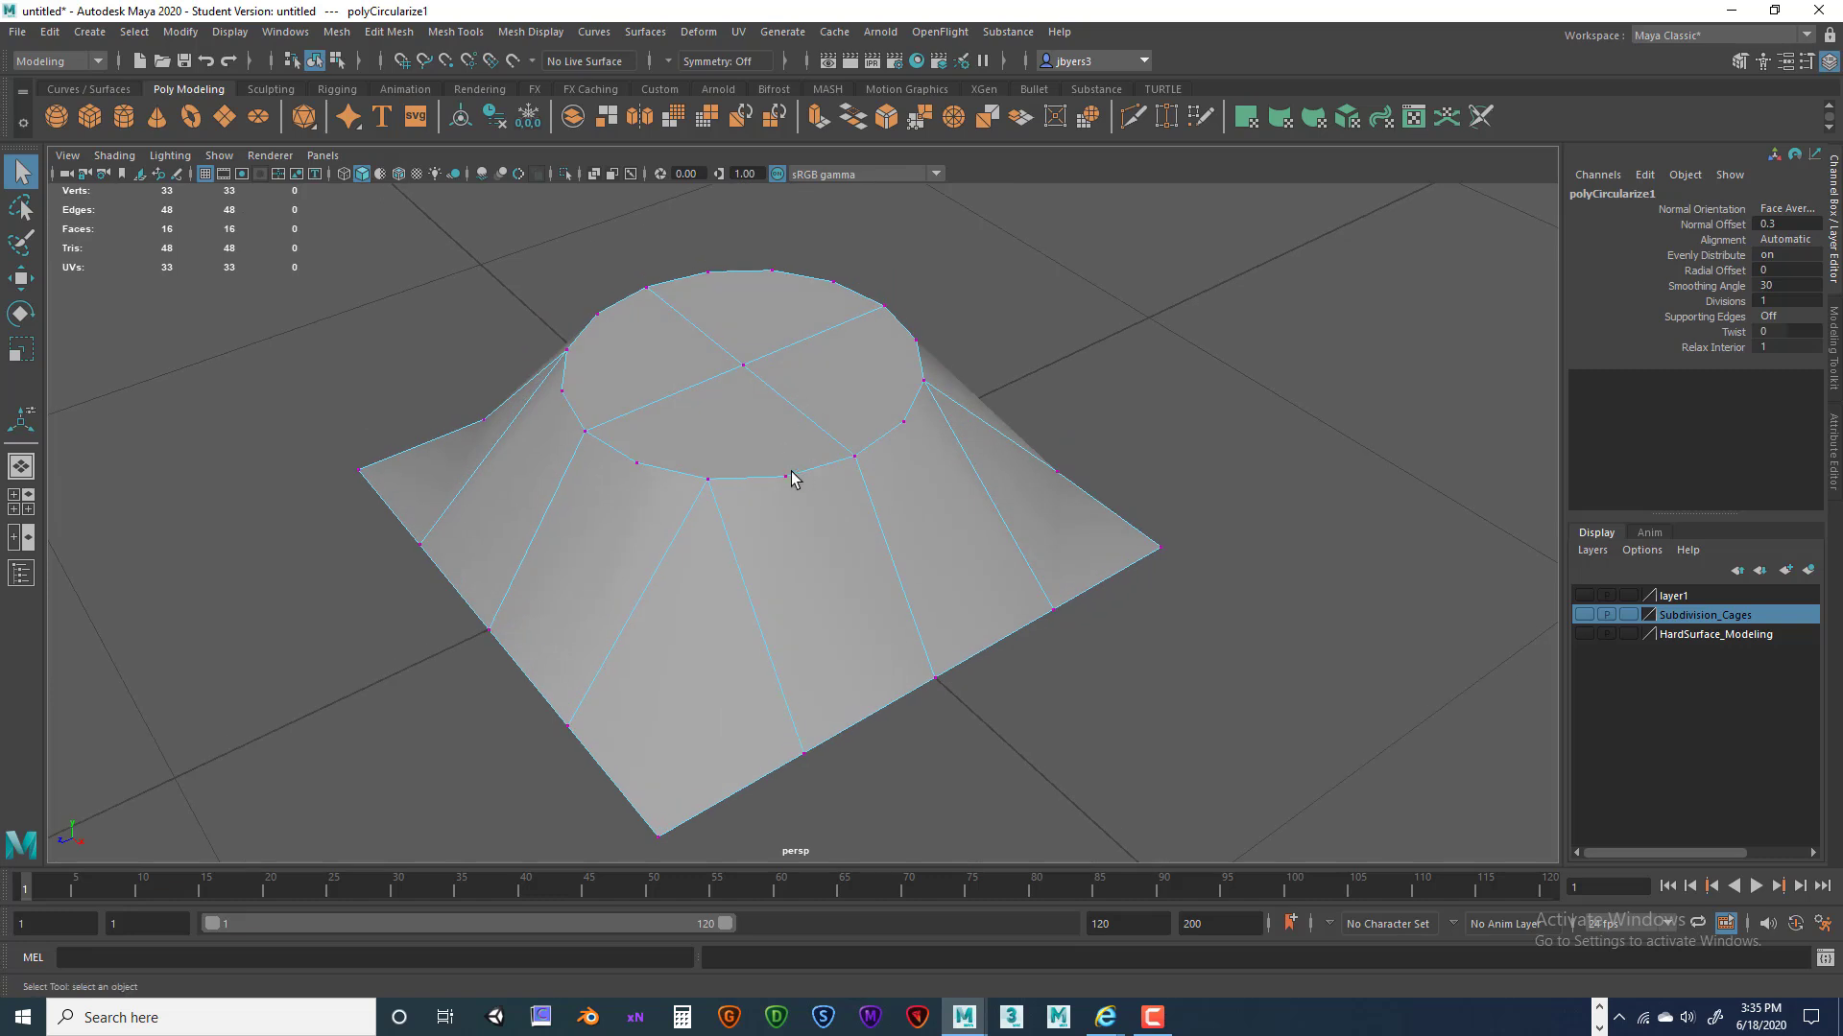
alt+drag(910, 435, 870, 437)
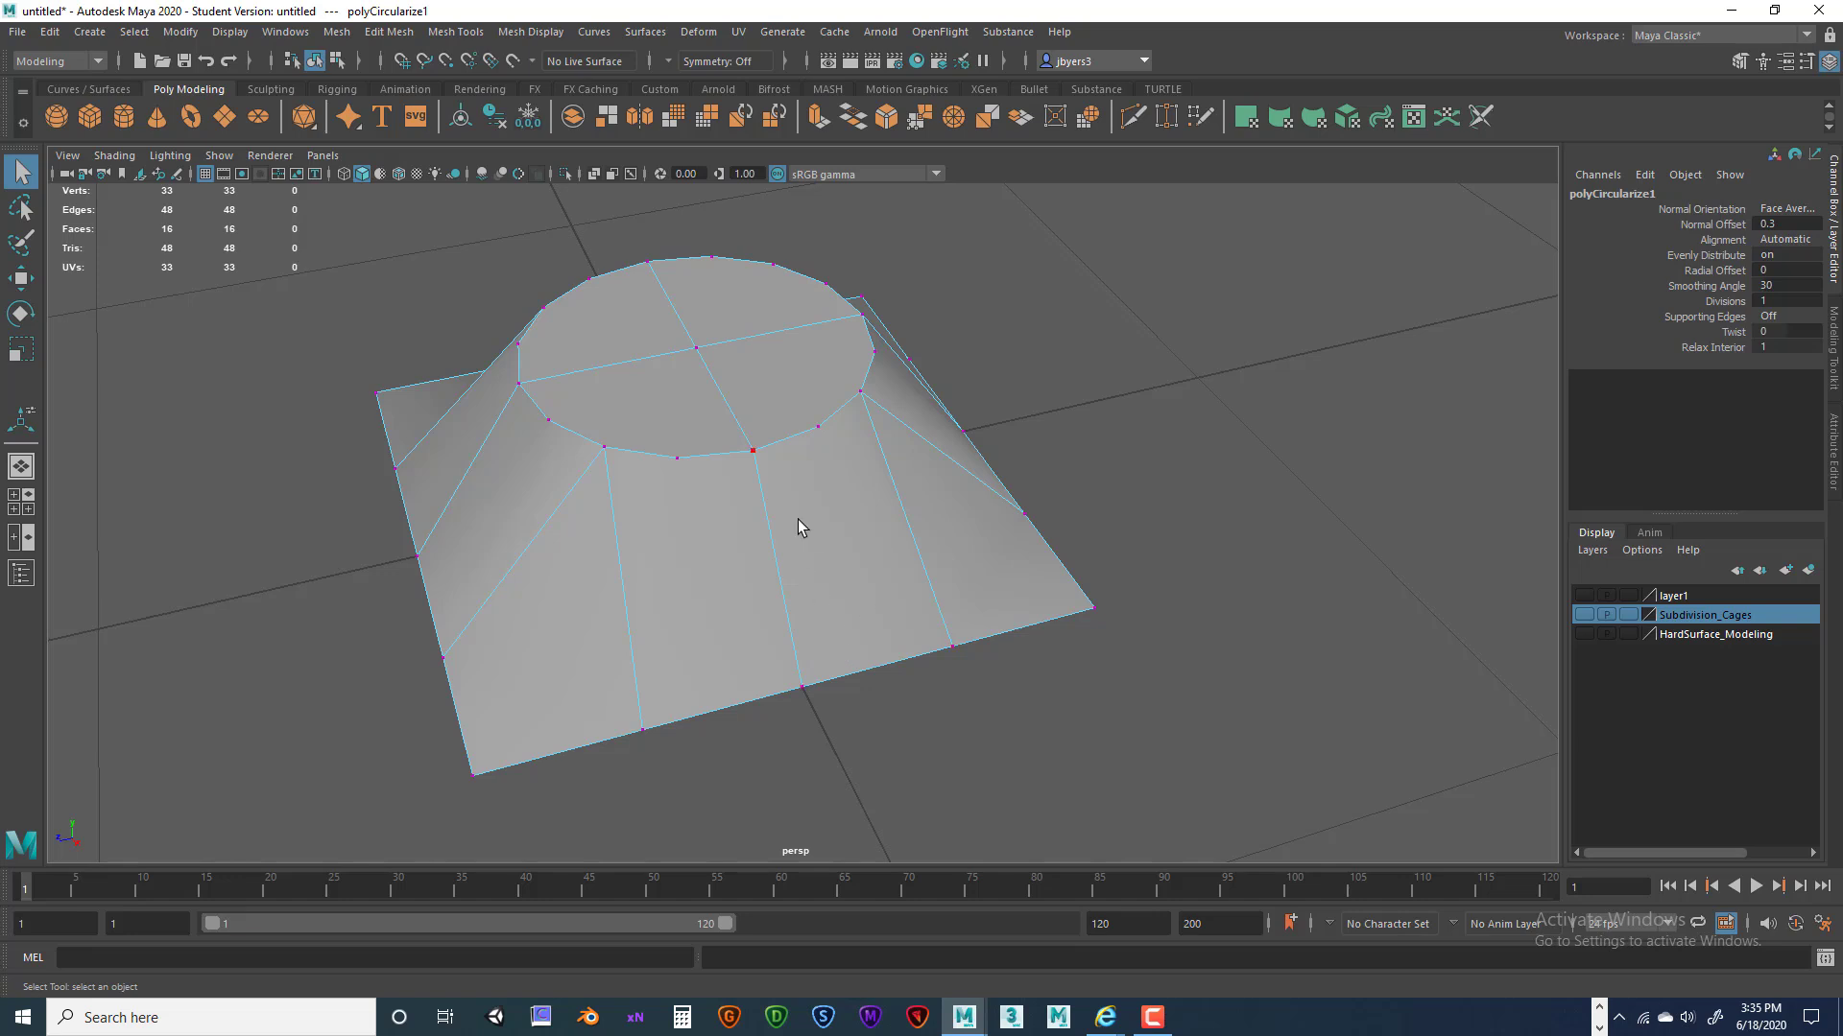
alt+drag(847, 489, 877, 434)
alt+drag(837, 568, 898, 550)
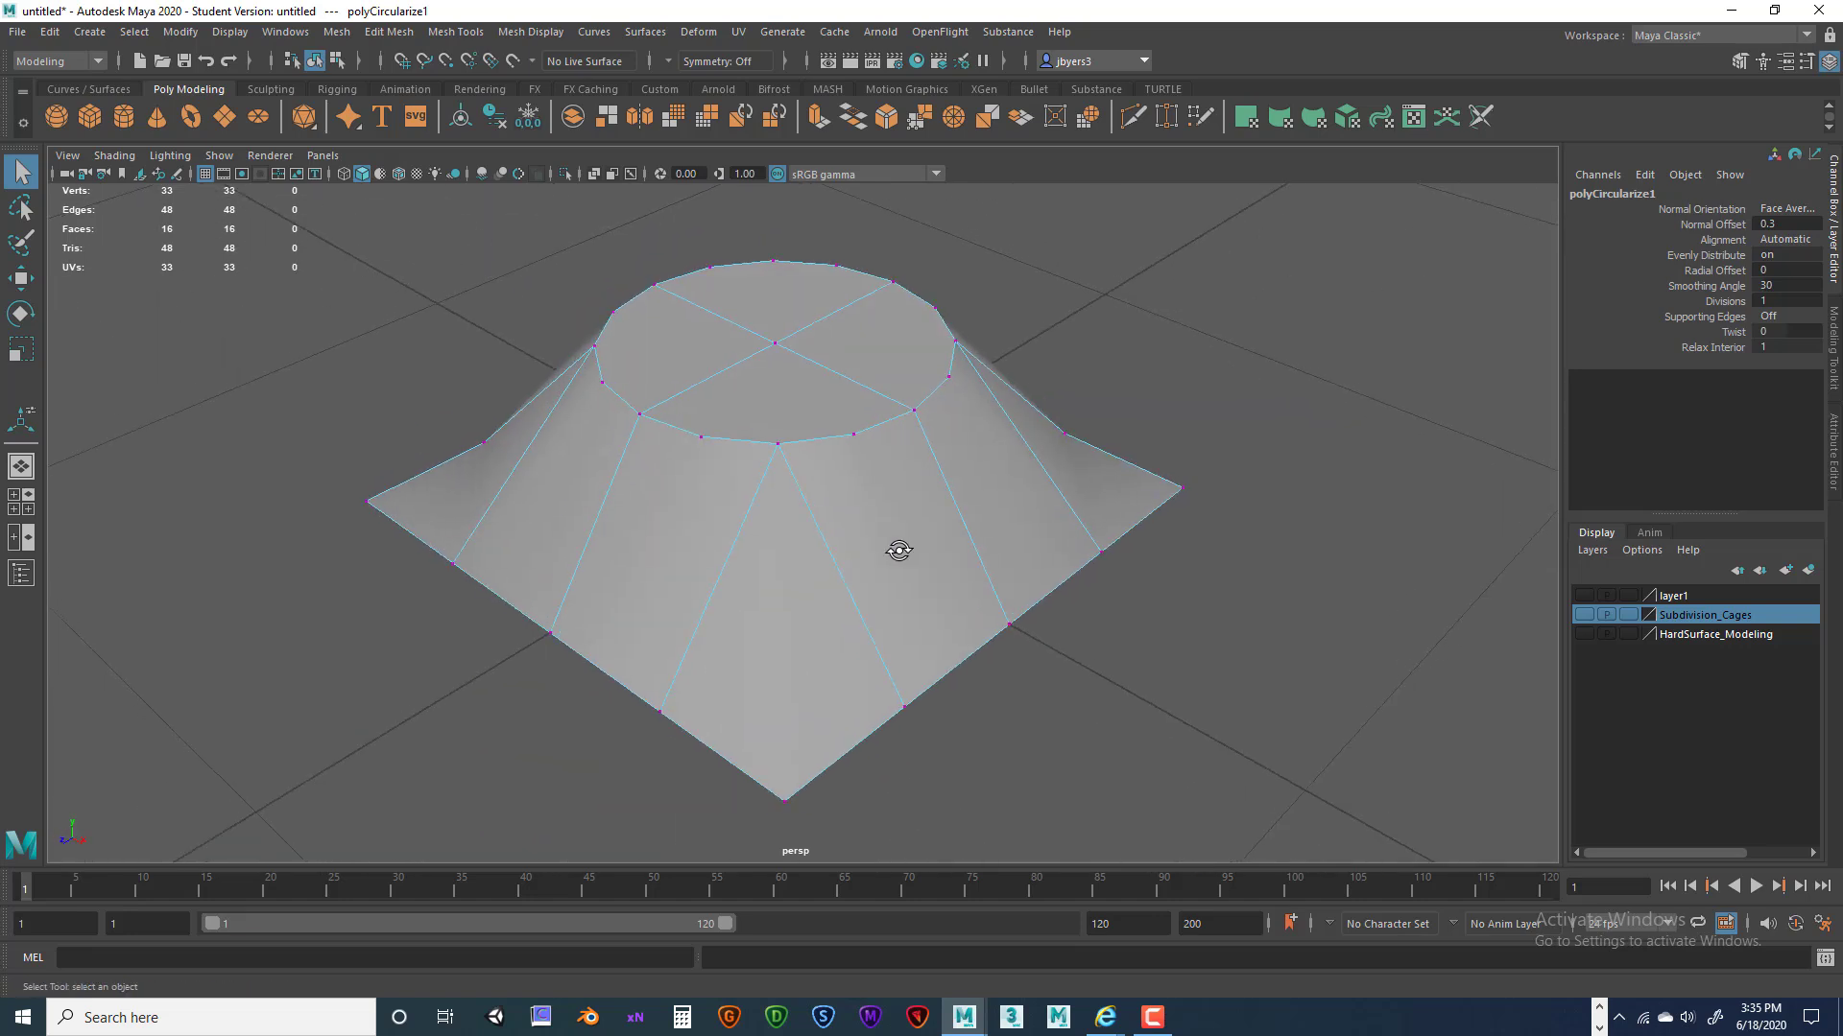
right_drag(917, 486, 946, 576)
alt+drag(1073, 489, 837, 409)
key(ctrl+z)
right_drag(837, 414, 822, 526)
alt+drag(823, 527, 901, 490)
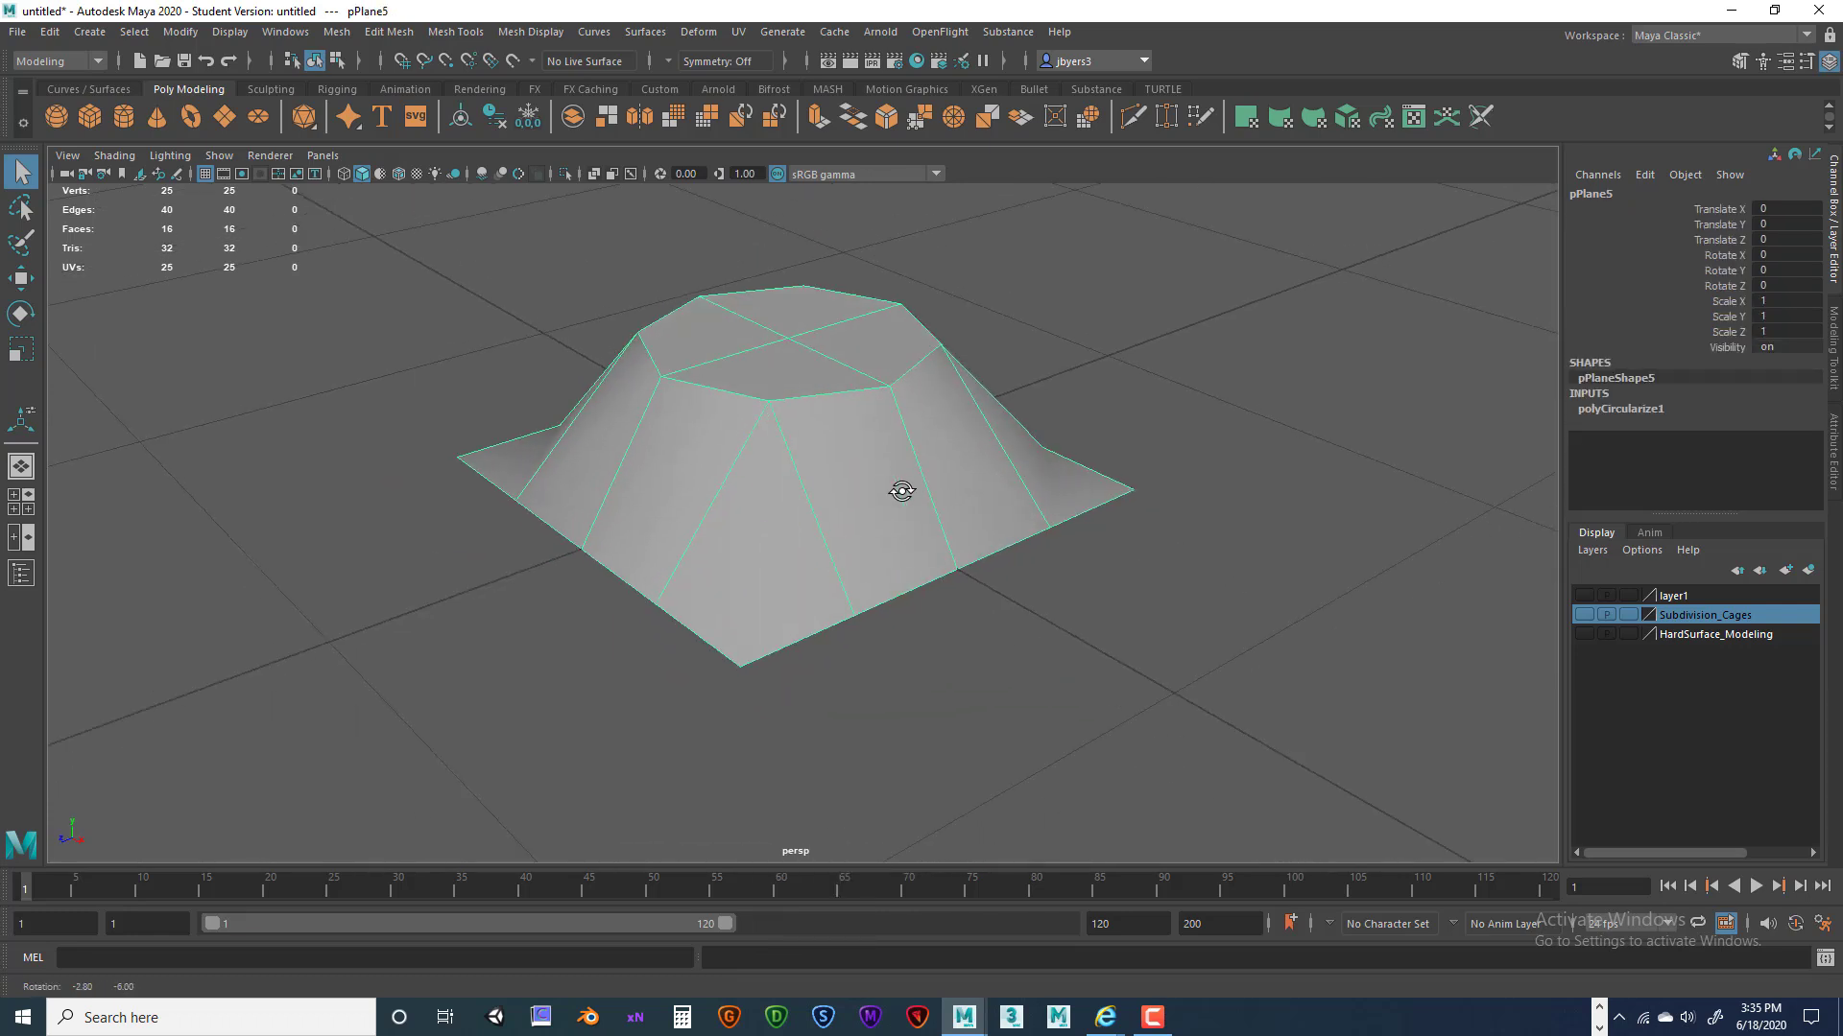
scroll(918, 485, down, 2)
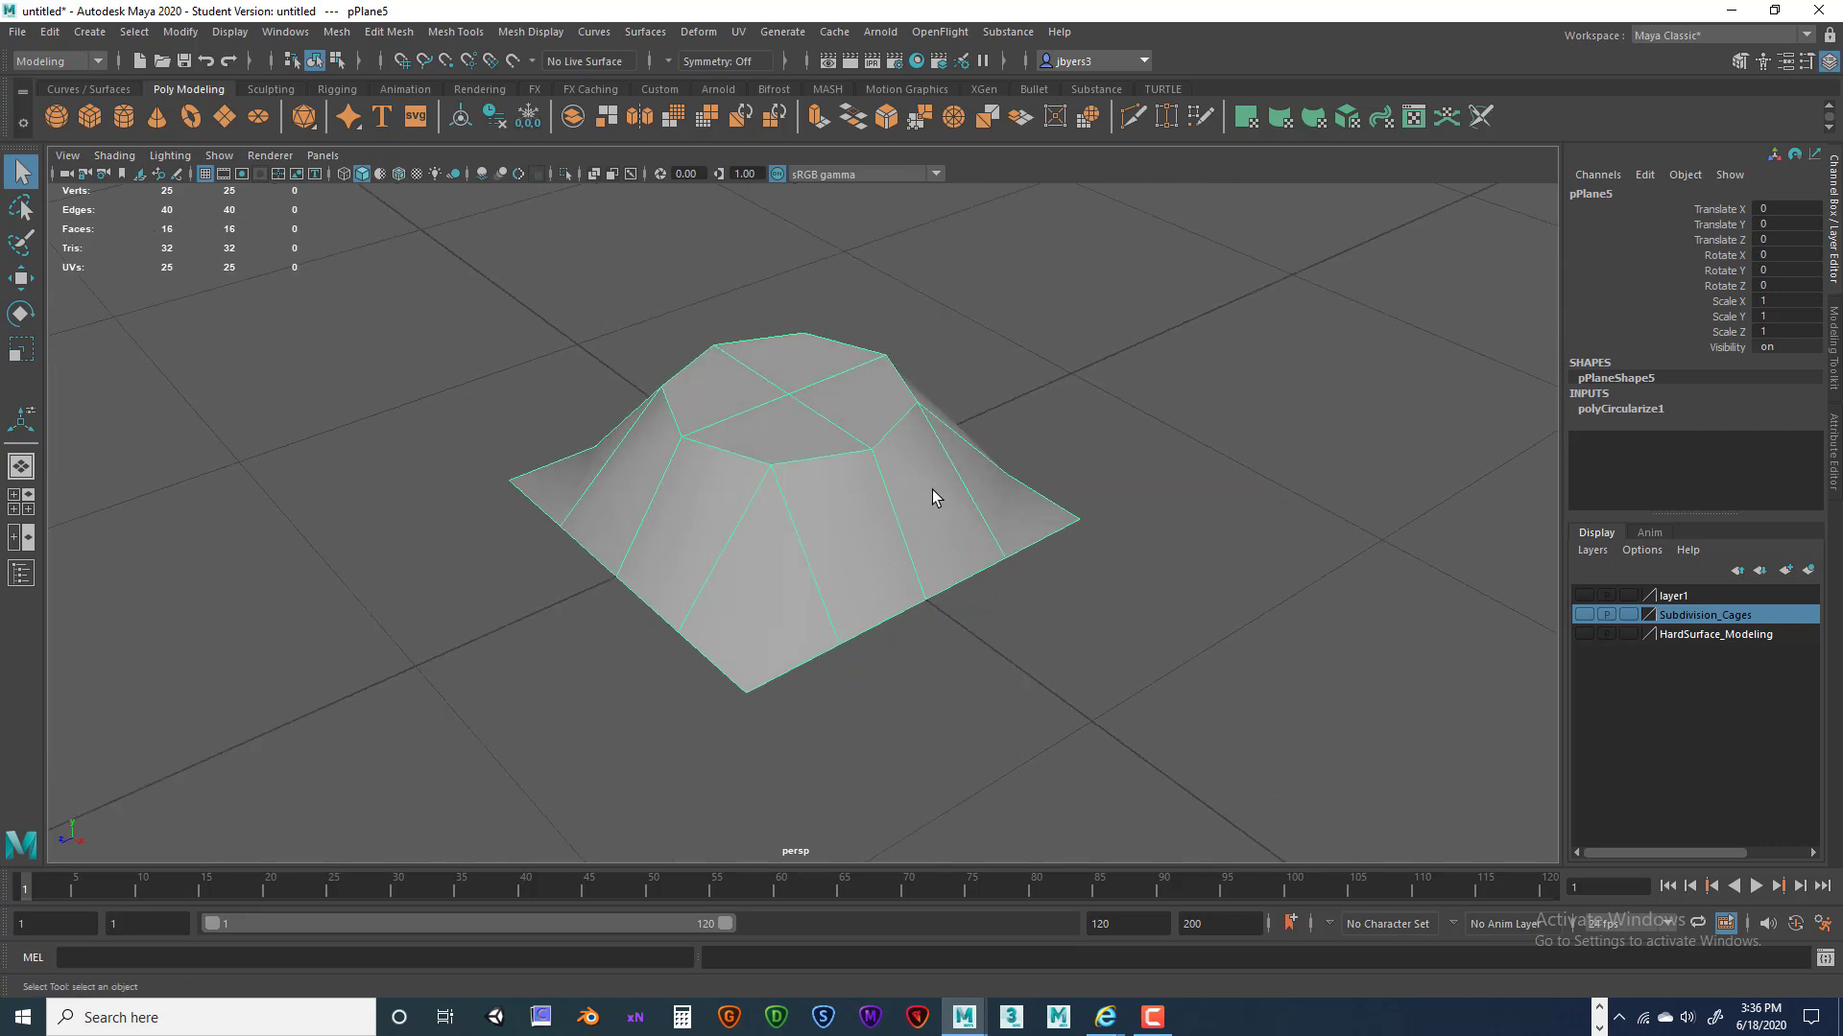
alt+drag(950, 499, 994, 485)
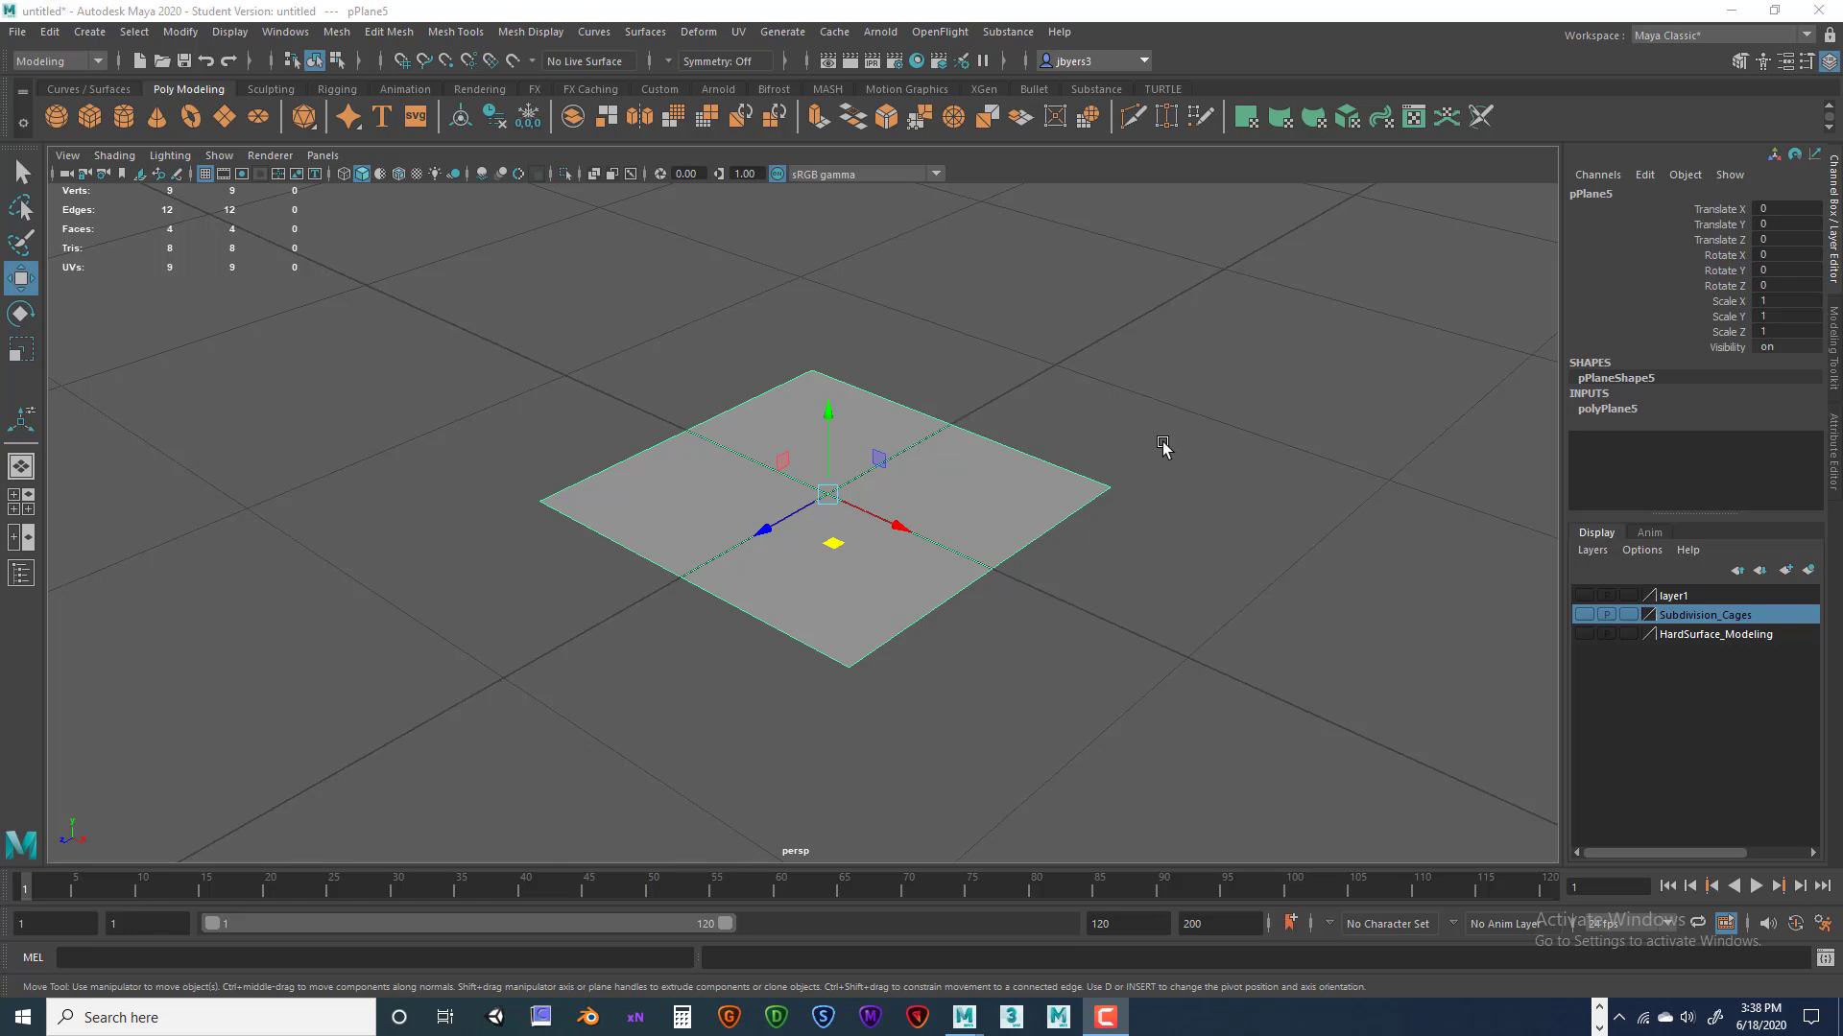
alt+drag(1126, 473, 1126, 465)
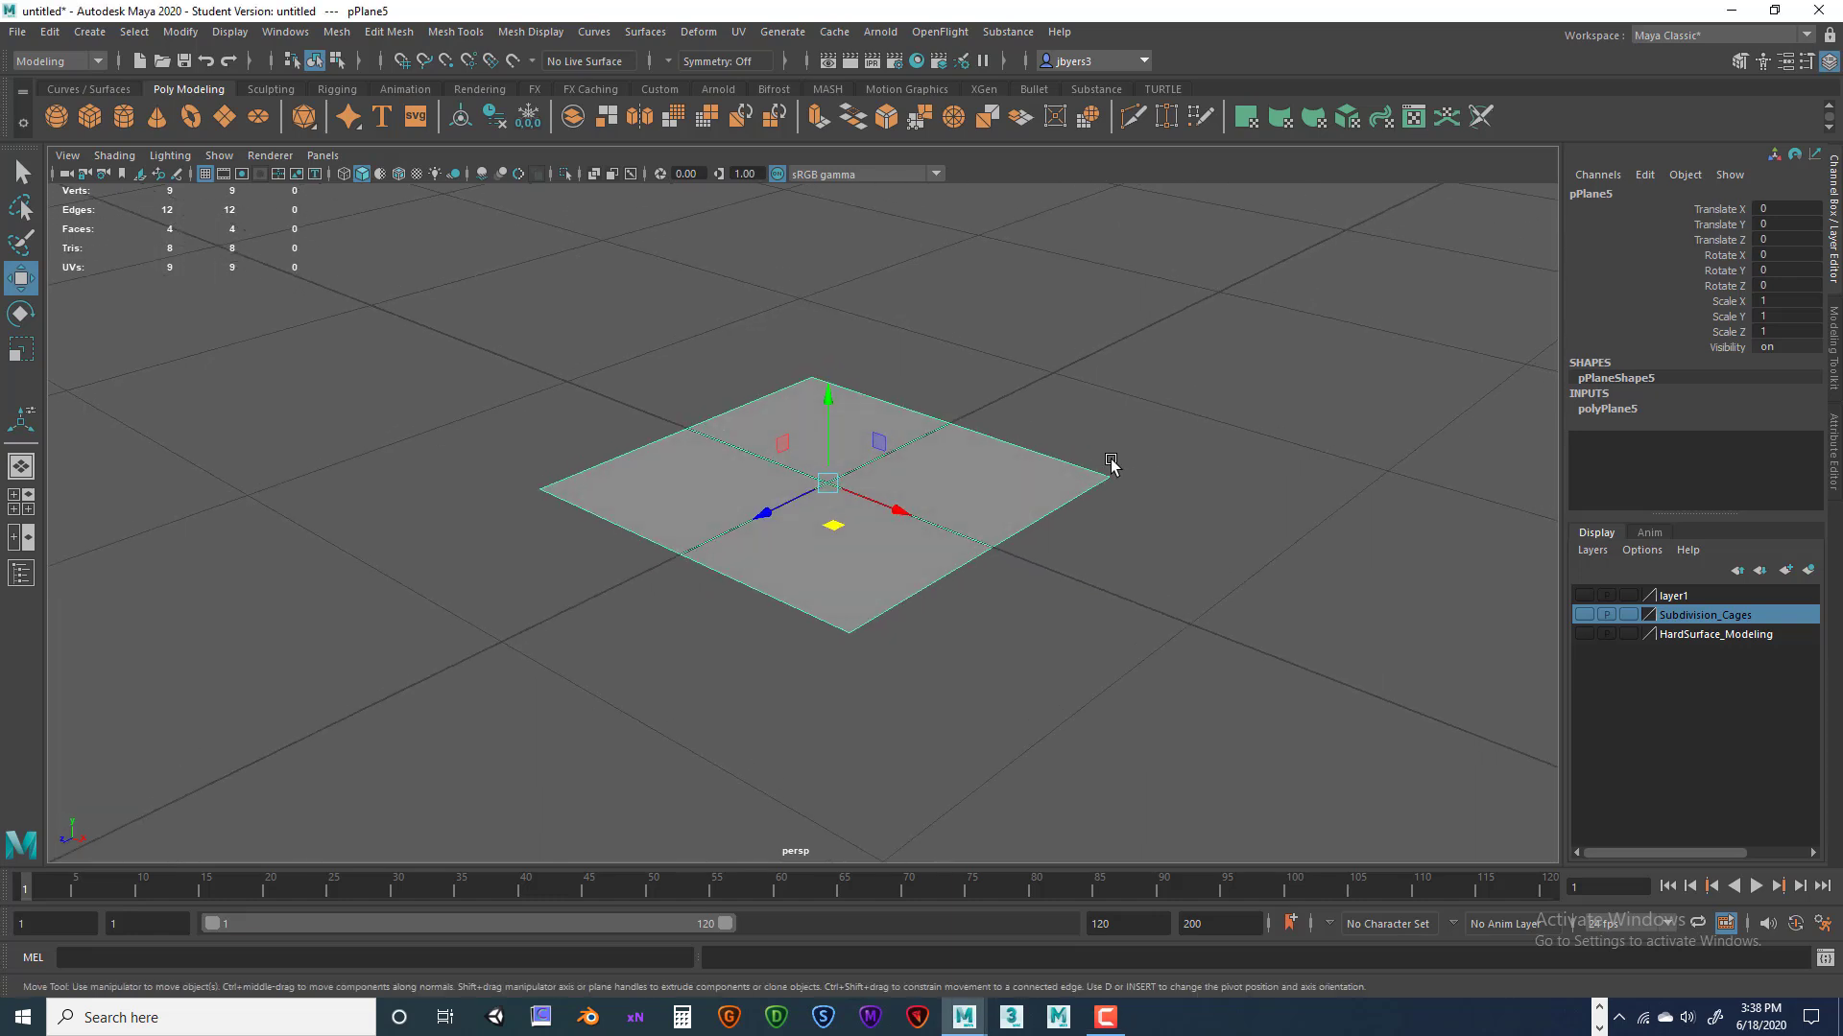
alt+drag(962, 472, 966, 485)
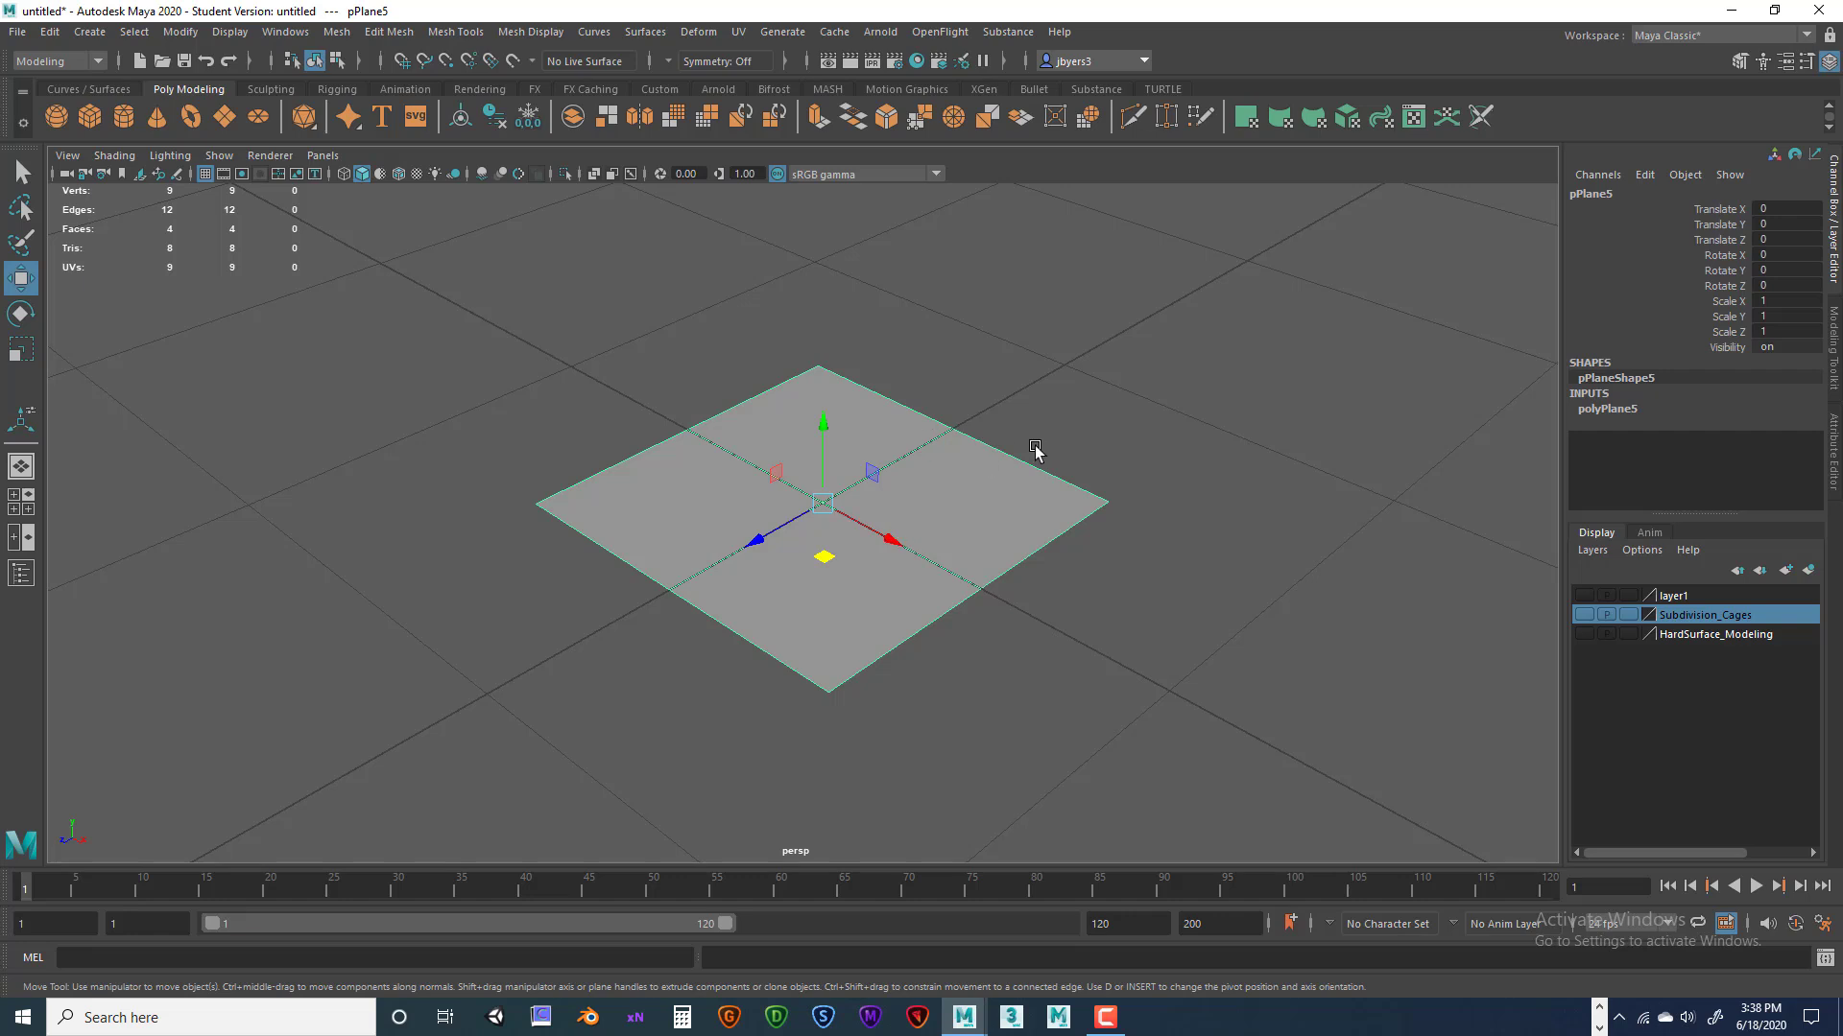
right_click(1047, 475)
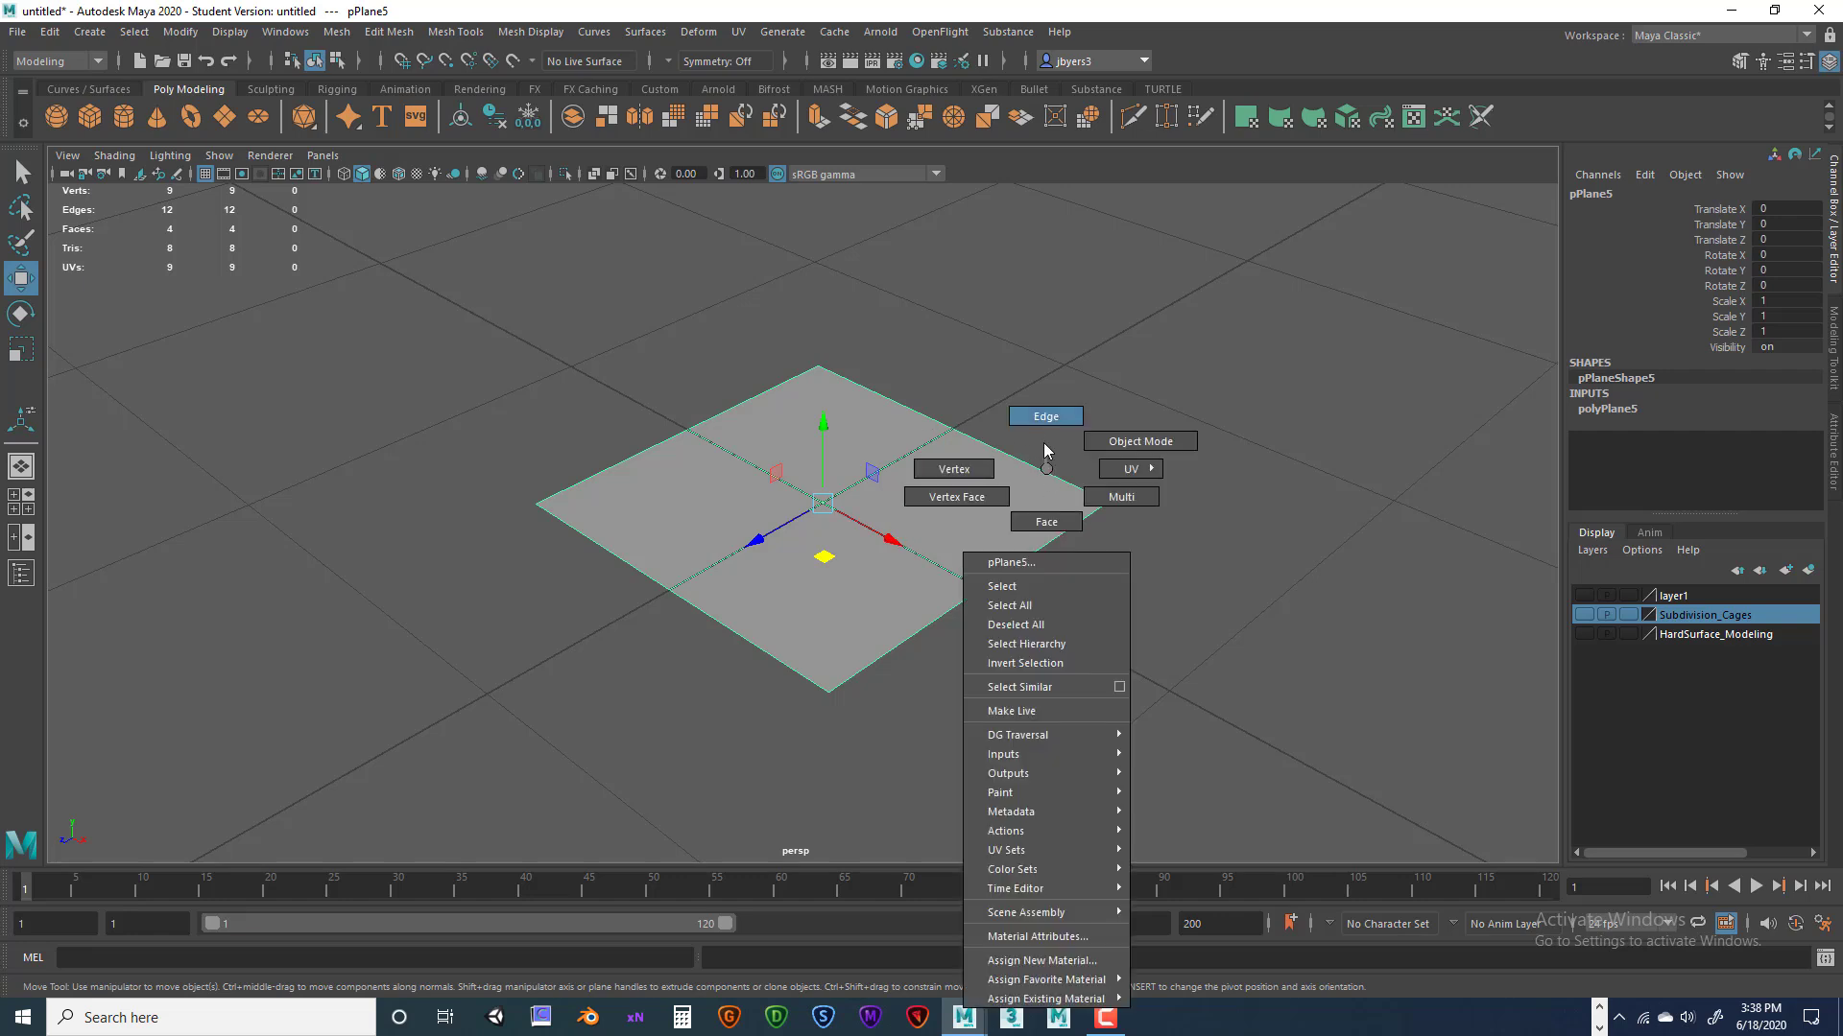
click(1044, 415)
click(1044, 469)
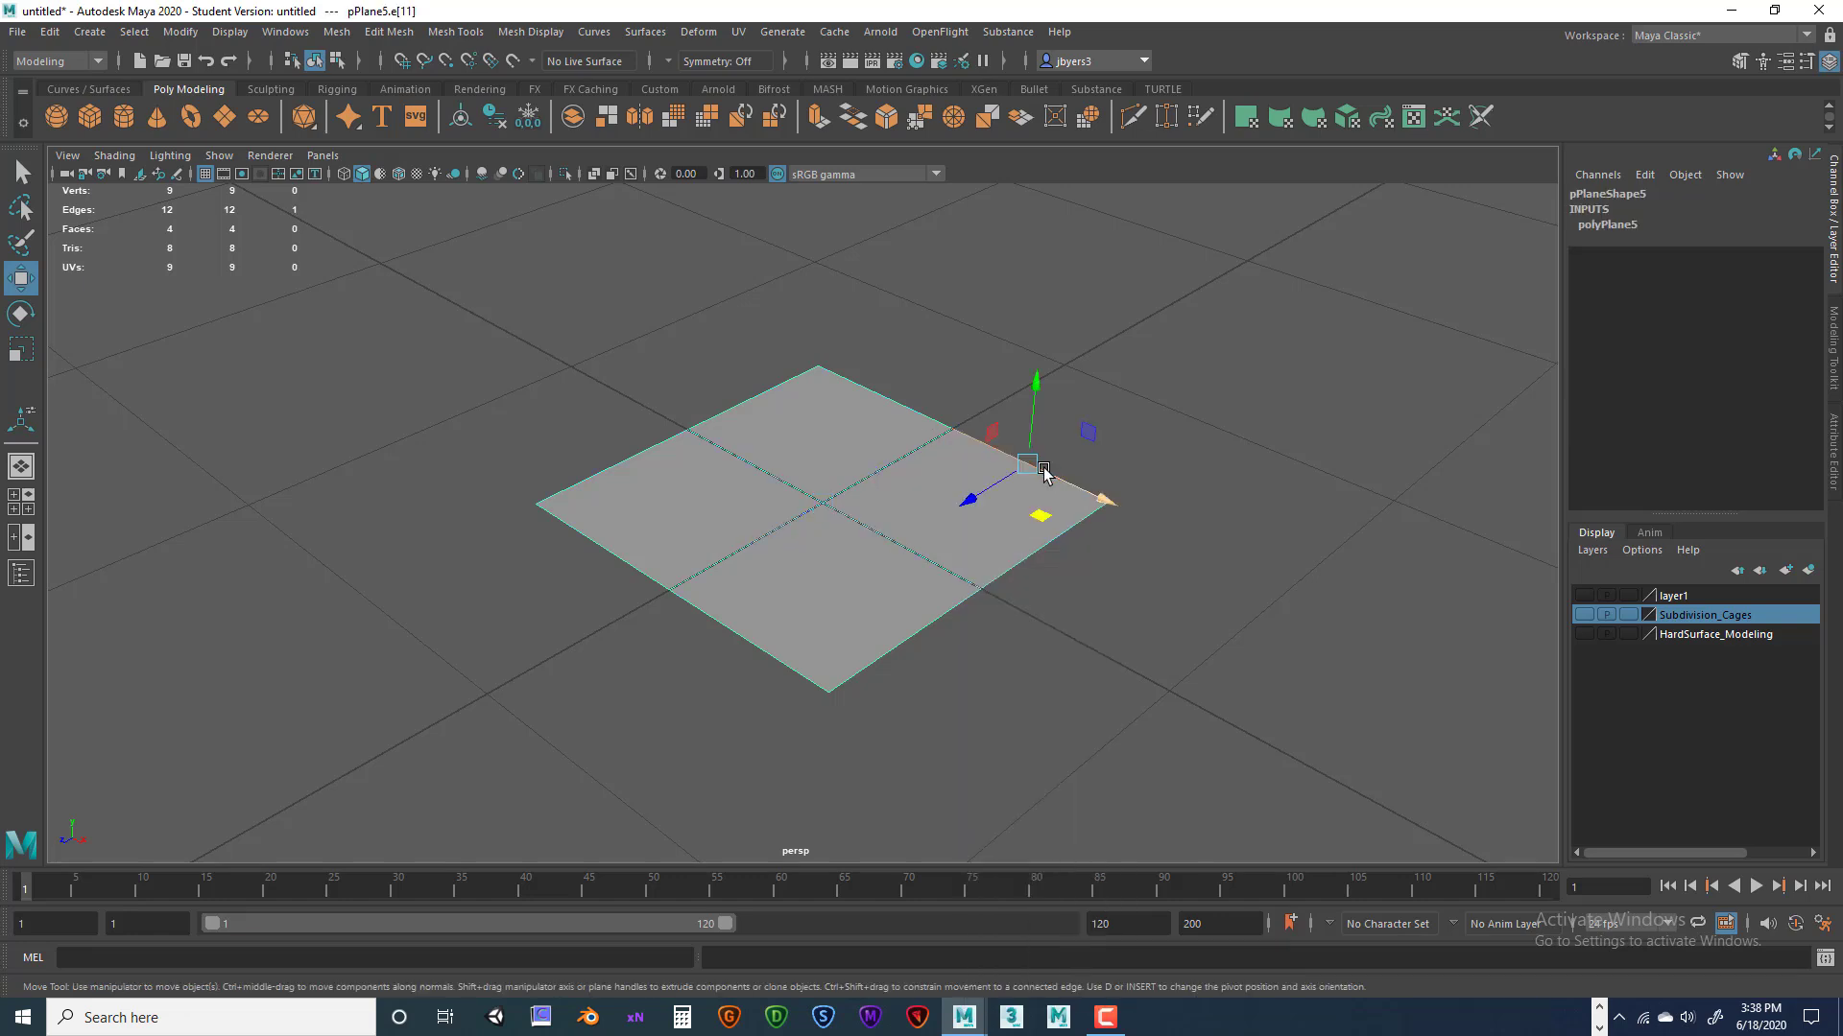
right_click(914, 485)
click(914, 530)
click(927, 519)
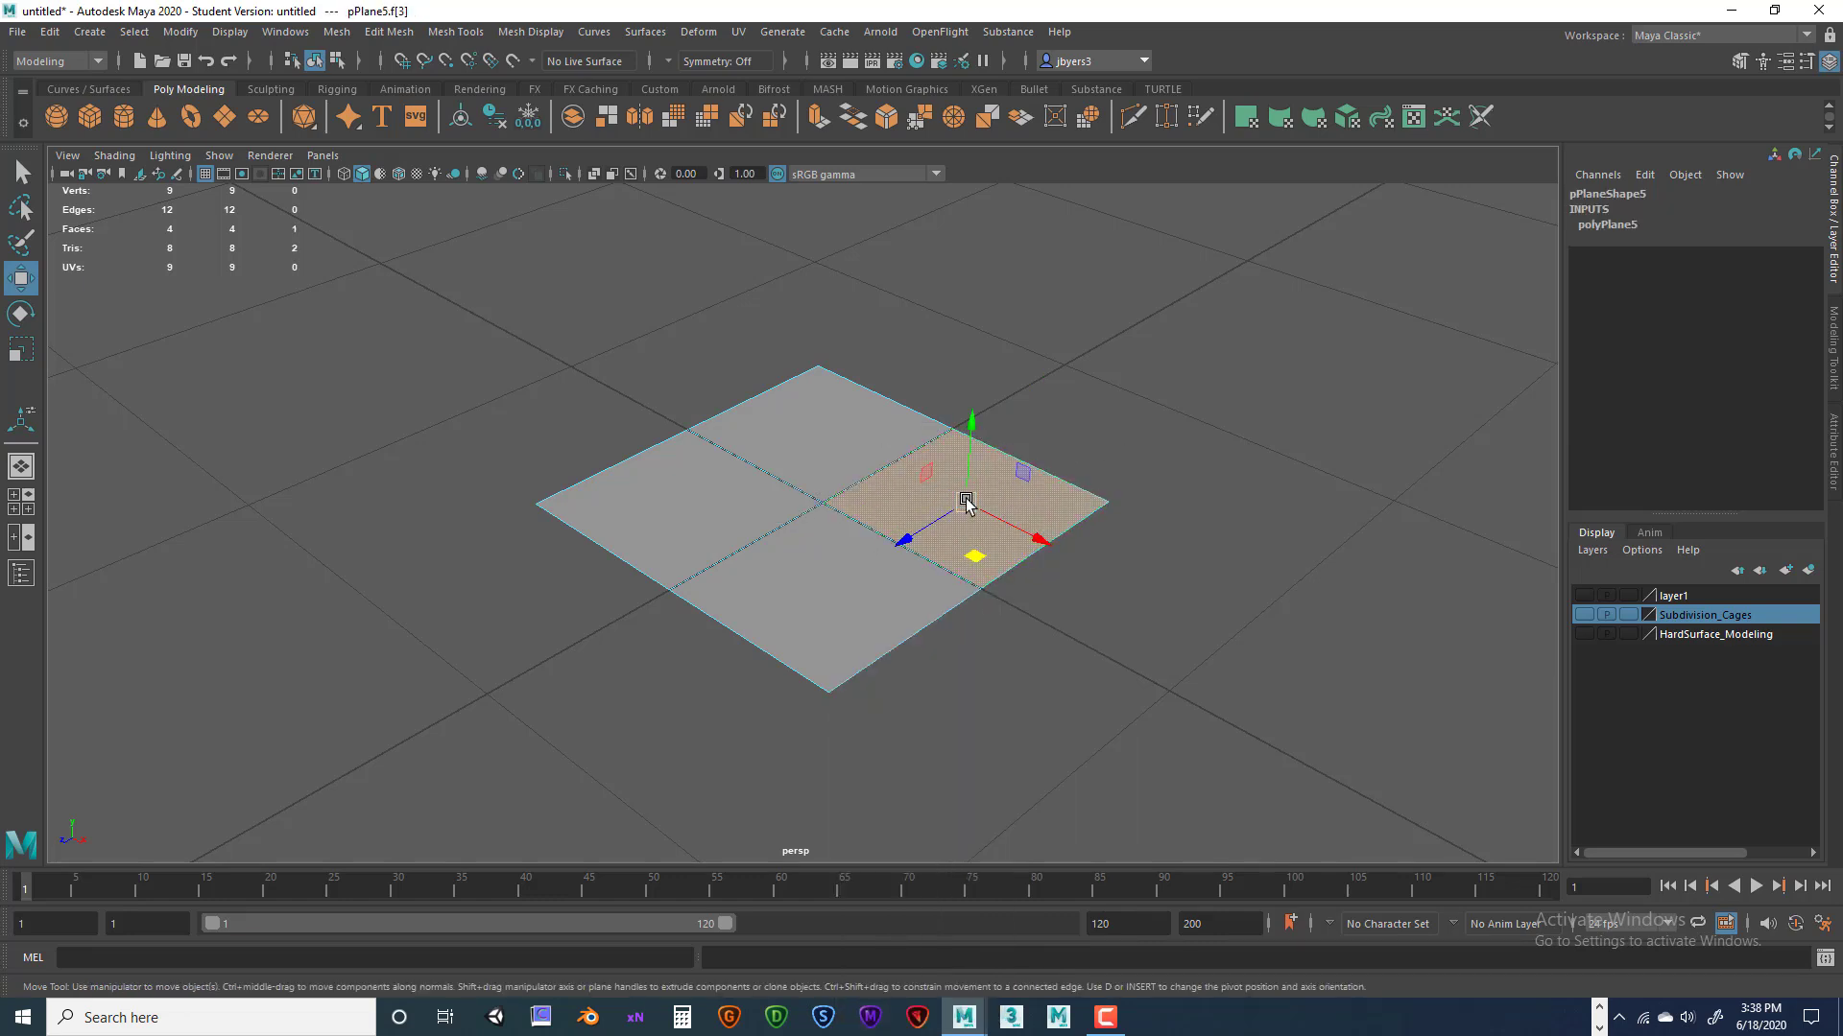
key(space)
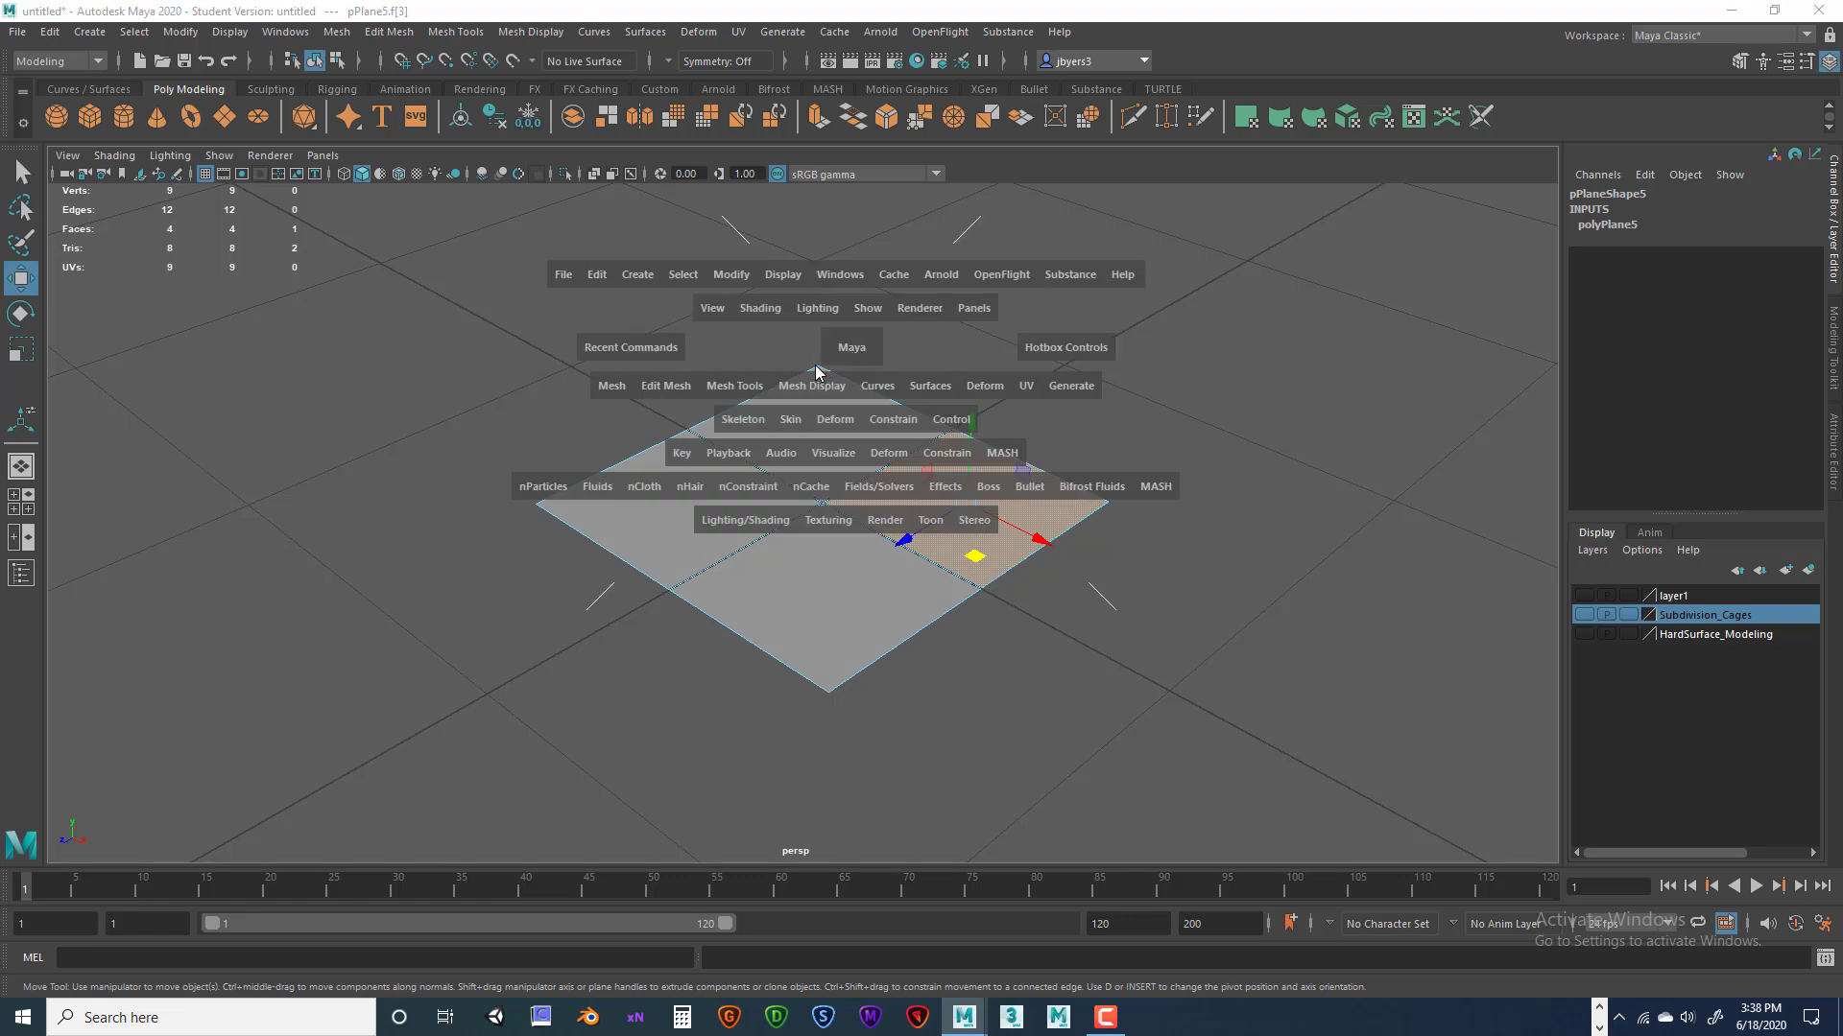
click(662, 387)
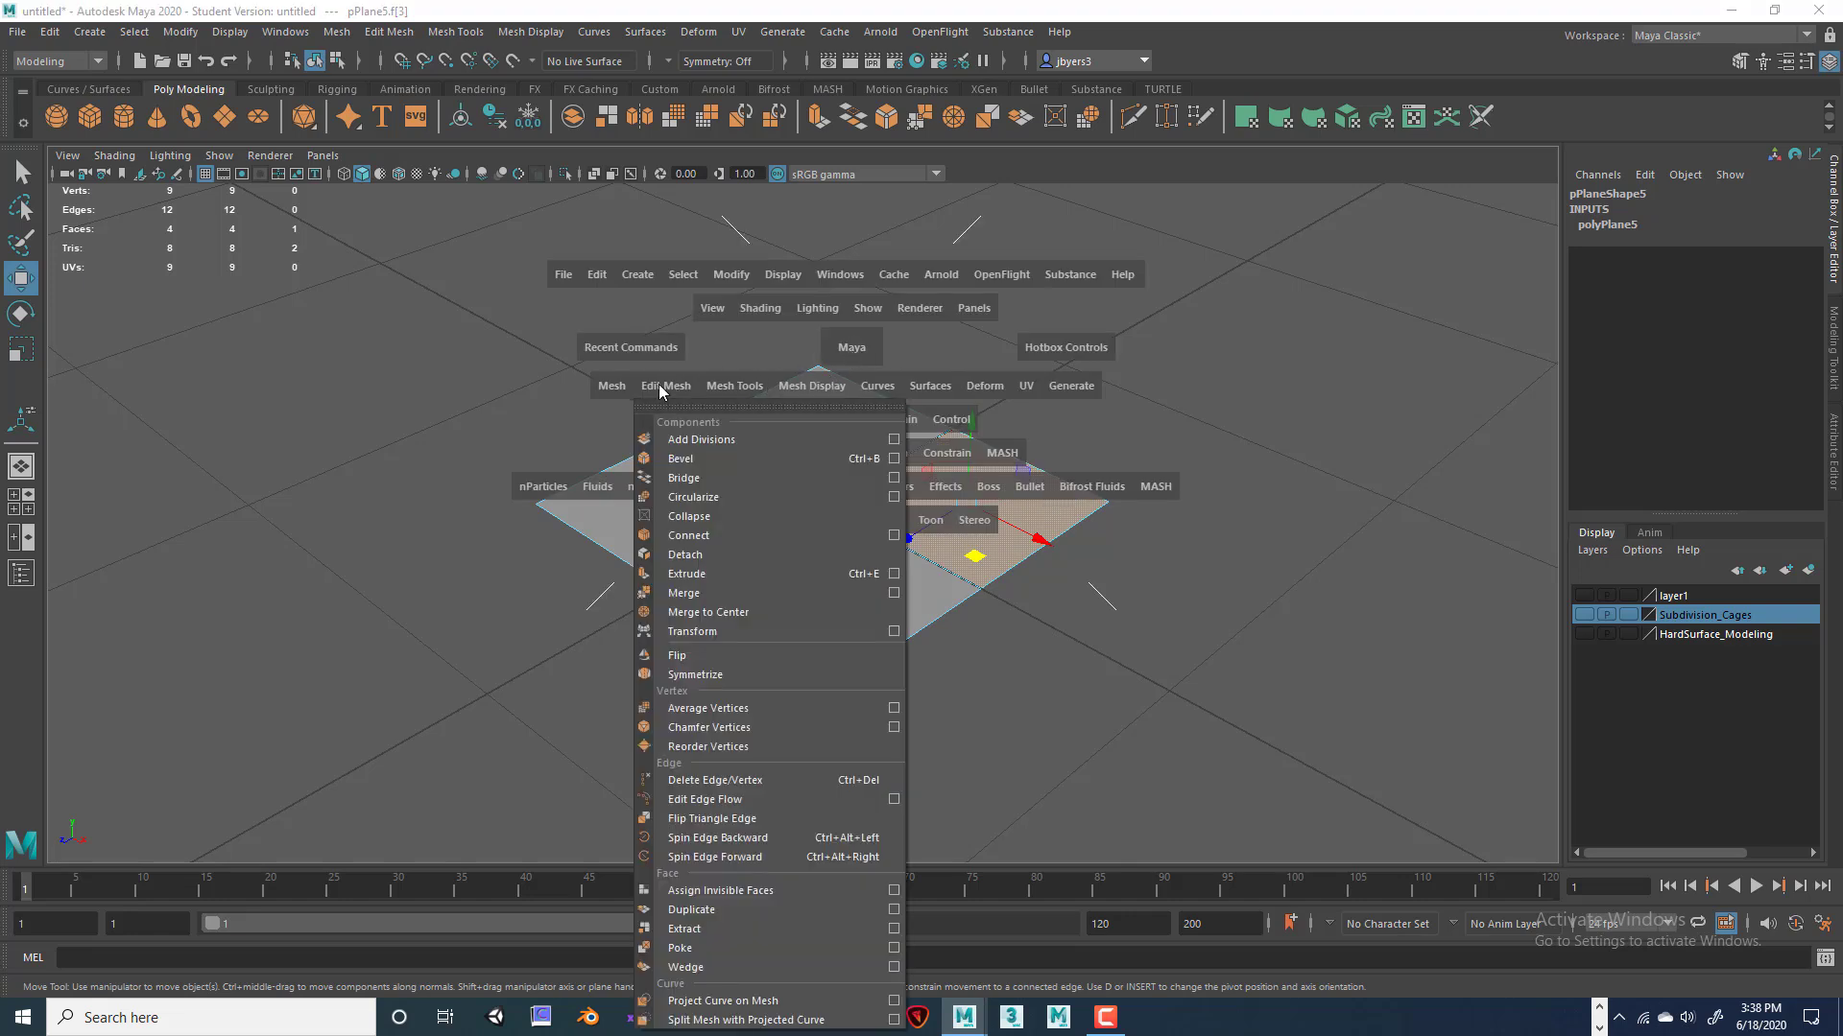
click(691, 521)
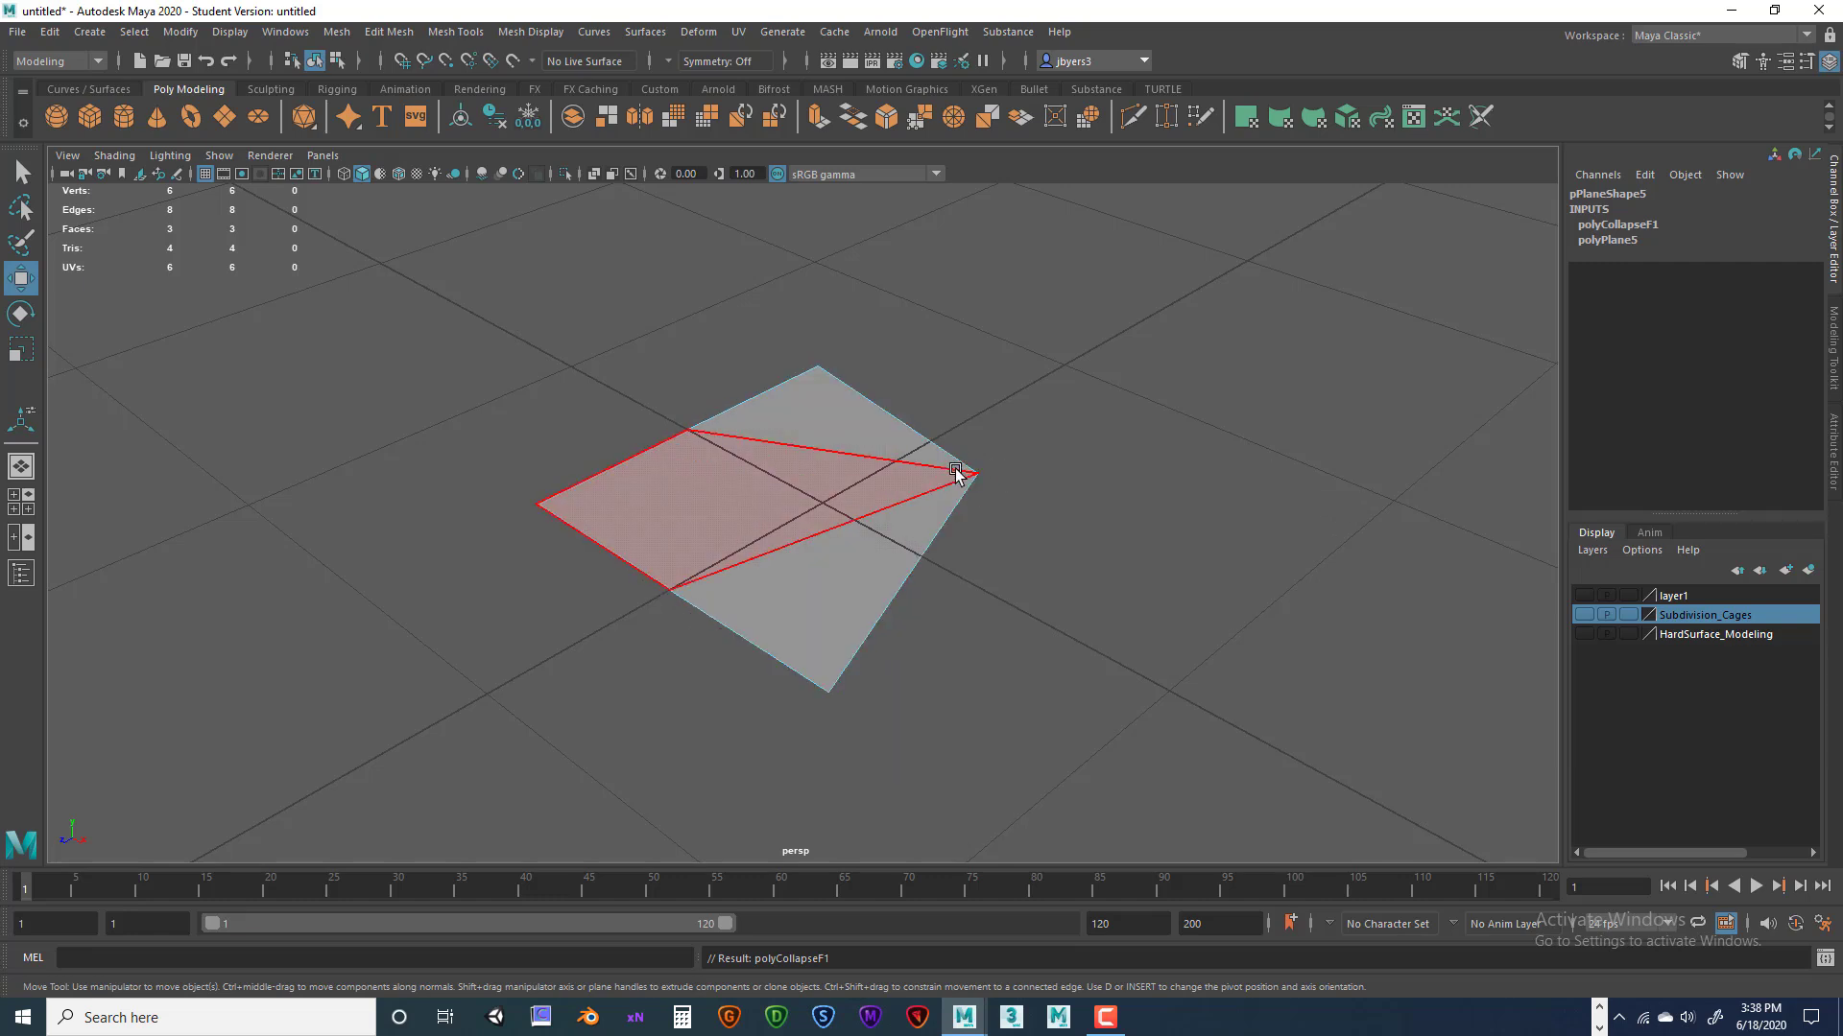
key(ctrl+z)
right_drag(1054, 472, 1056, 425)
Collapse the plane's lower-right edge as a trial, then undo it.
click(1096, 506)
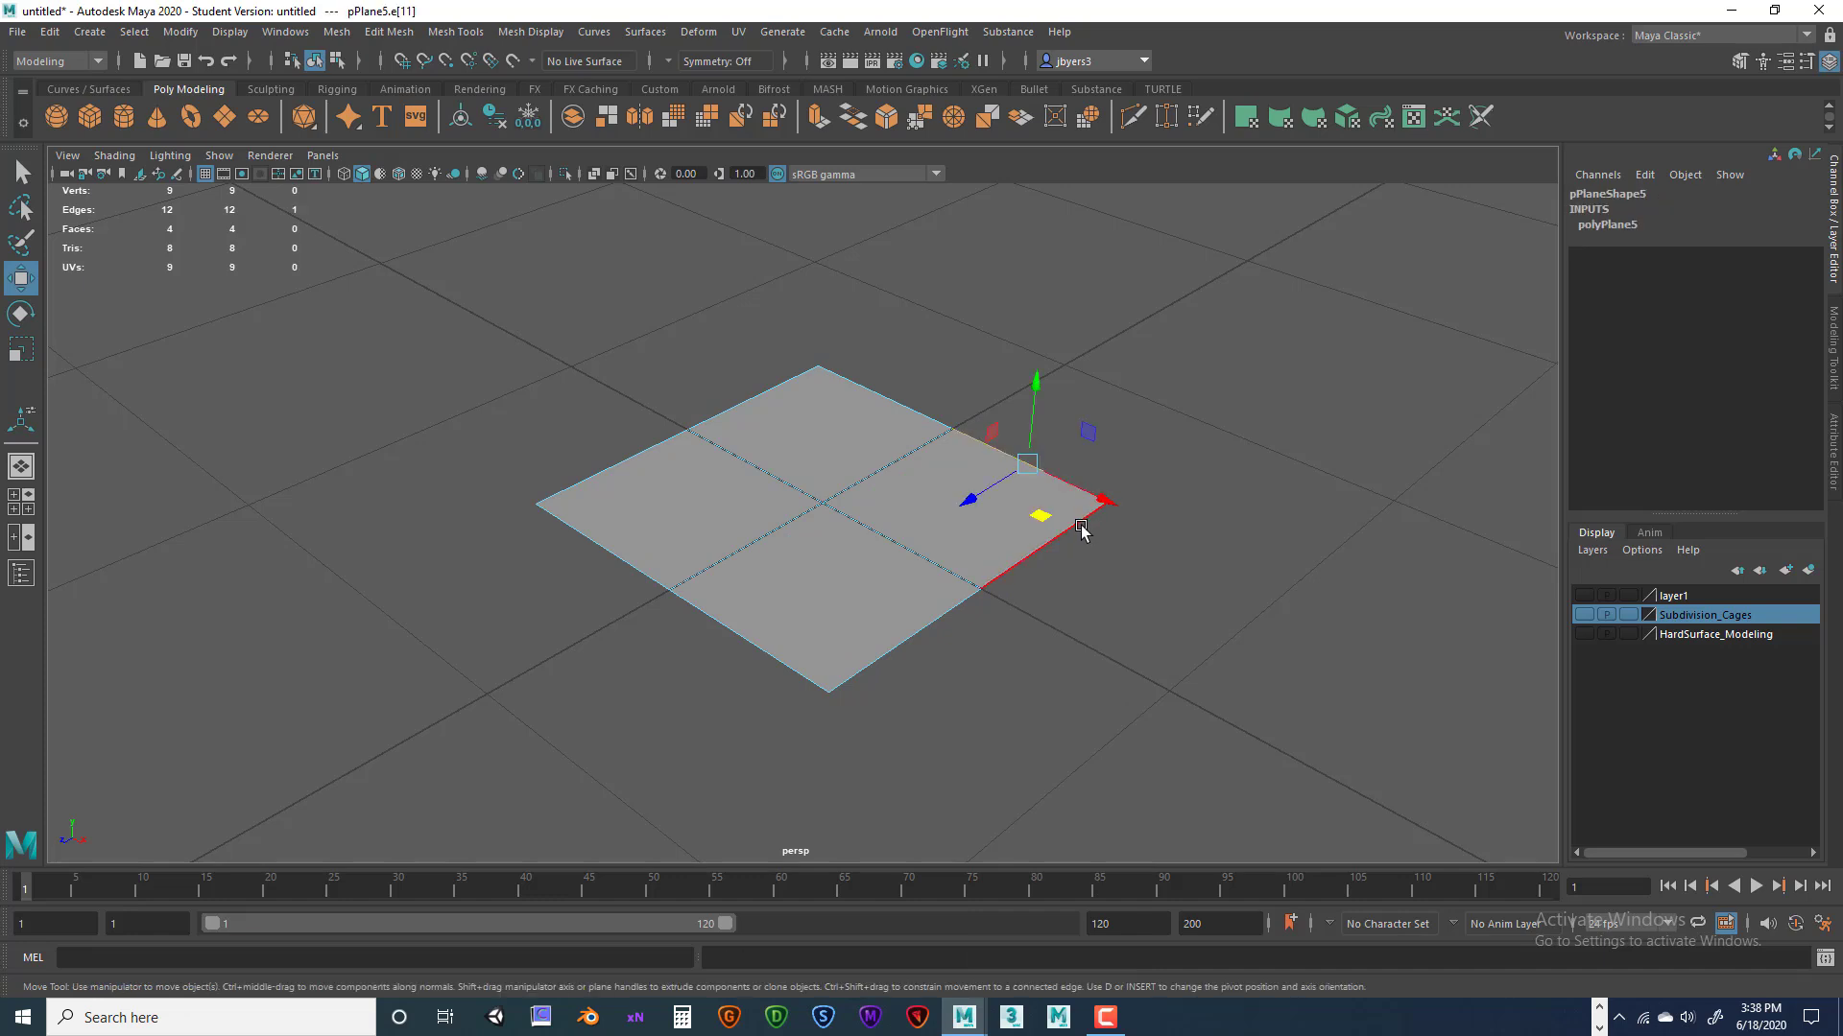
key(space)
drag(928, 459, 867, 527)
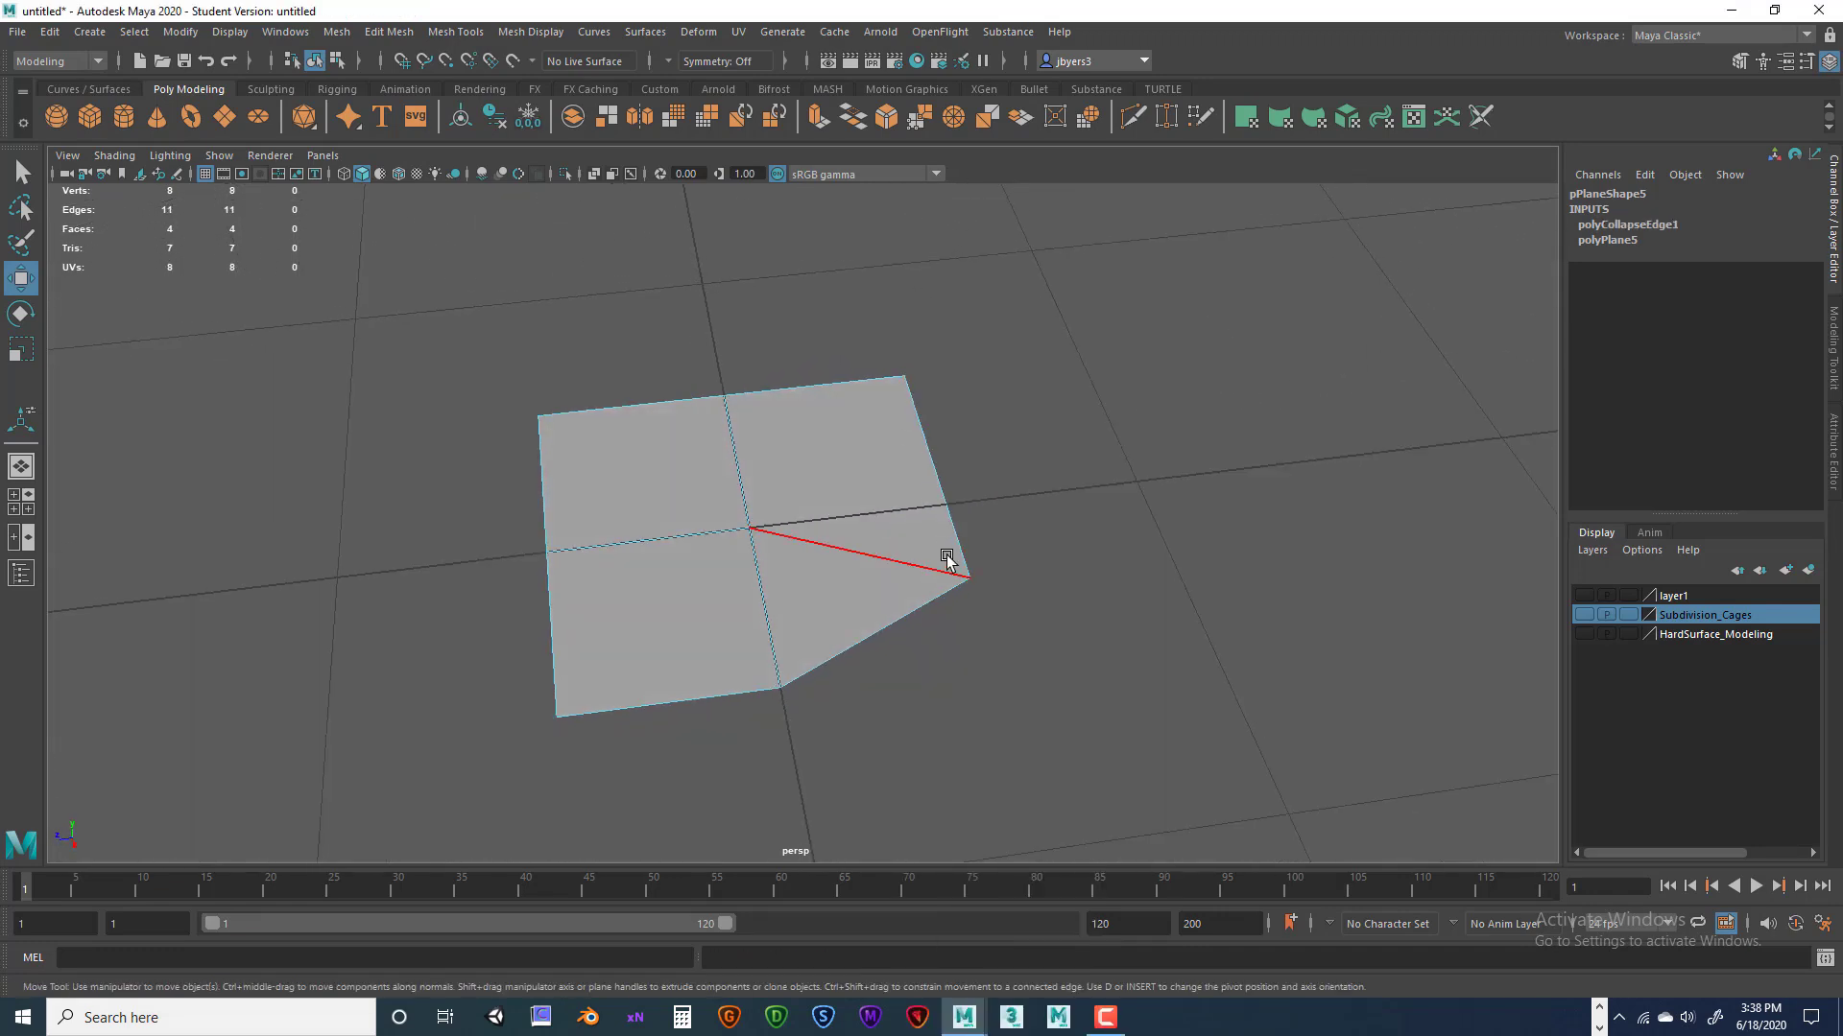
alt+drag(963, 608, 990, 540)
key(ctrl+z)
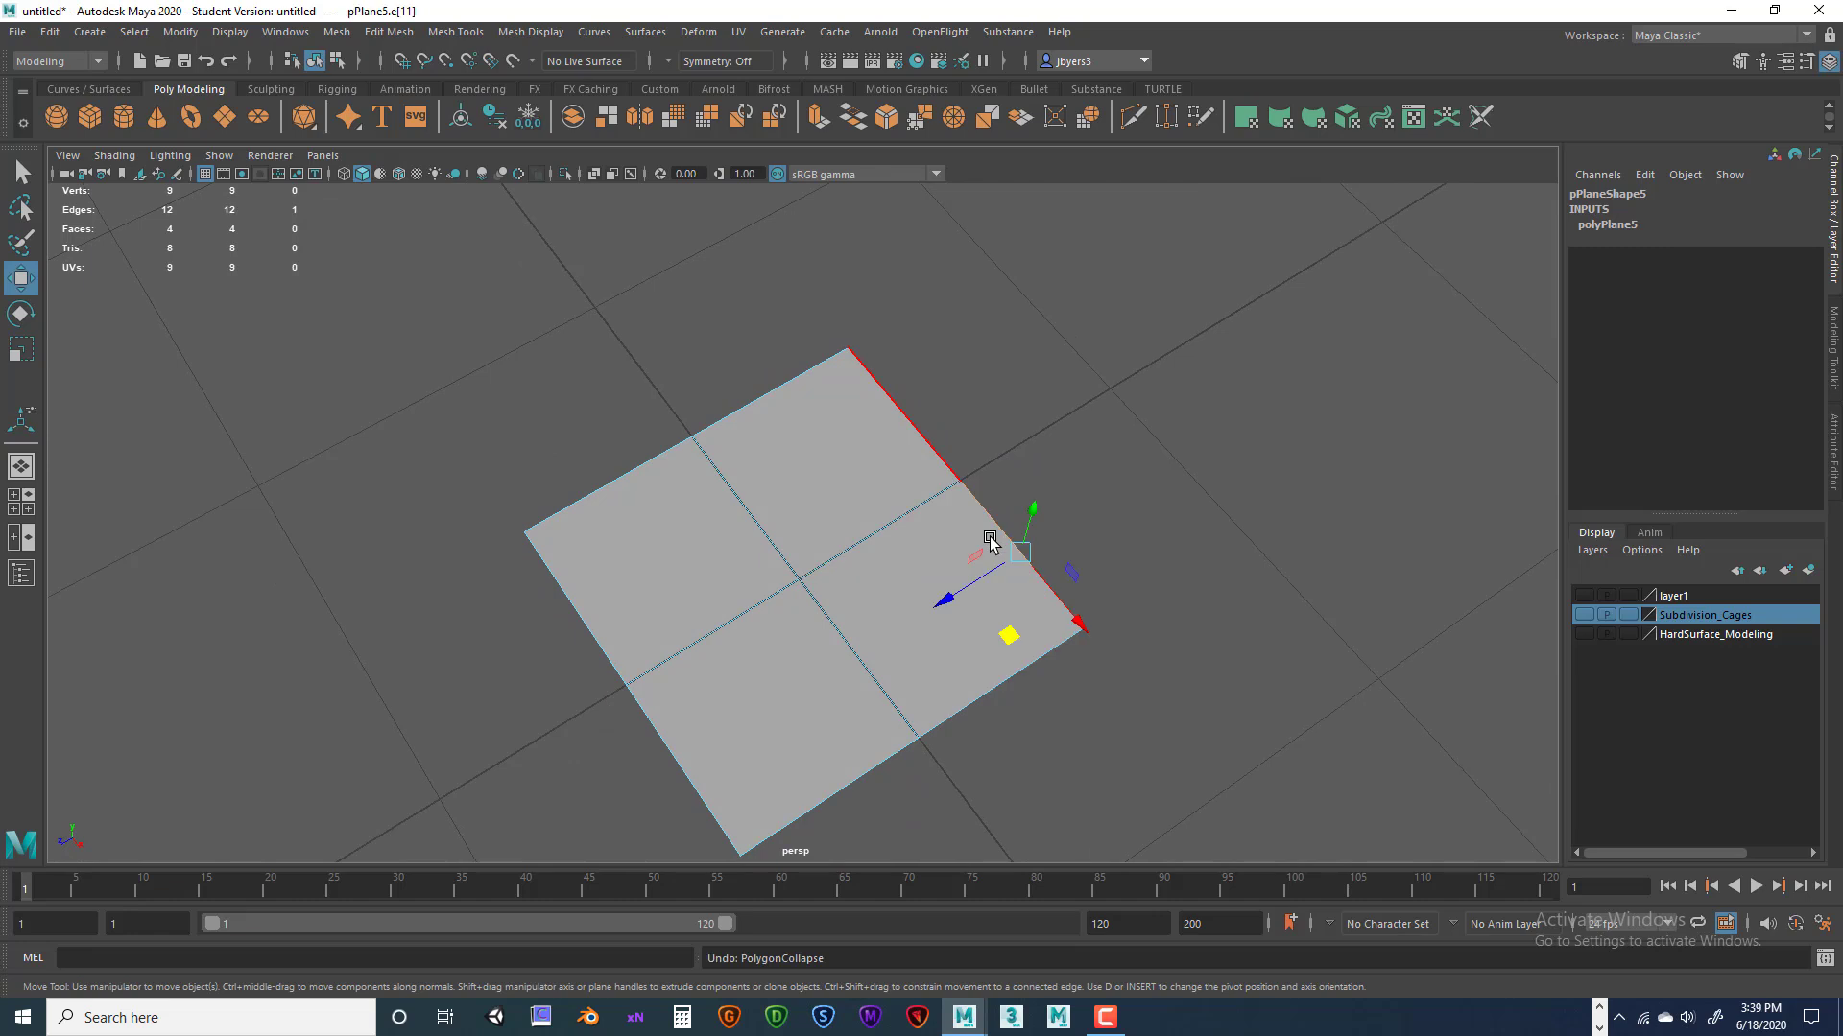
Collapse the lower-right and right border edges together with Edit Mesh > Collapse.
alt+drag(855, 547, 1040, 547)
shift+click(1041, 549)
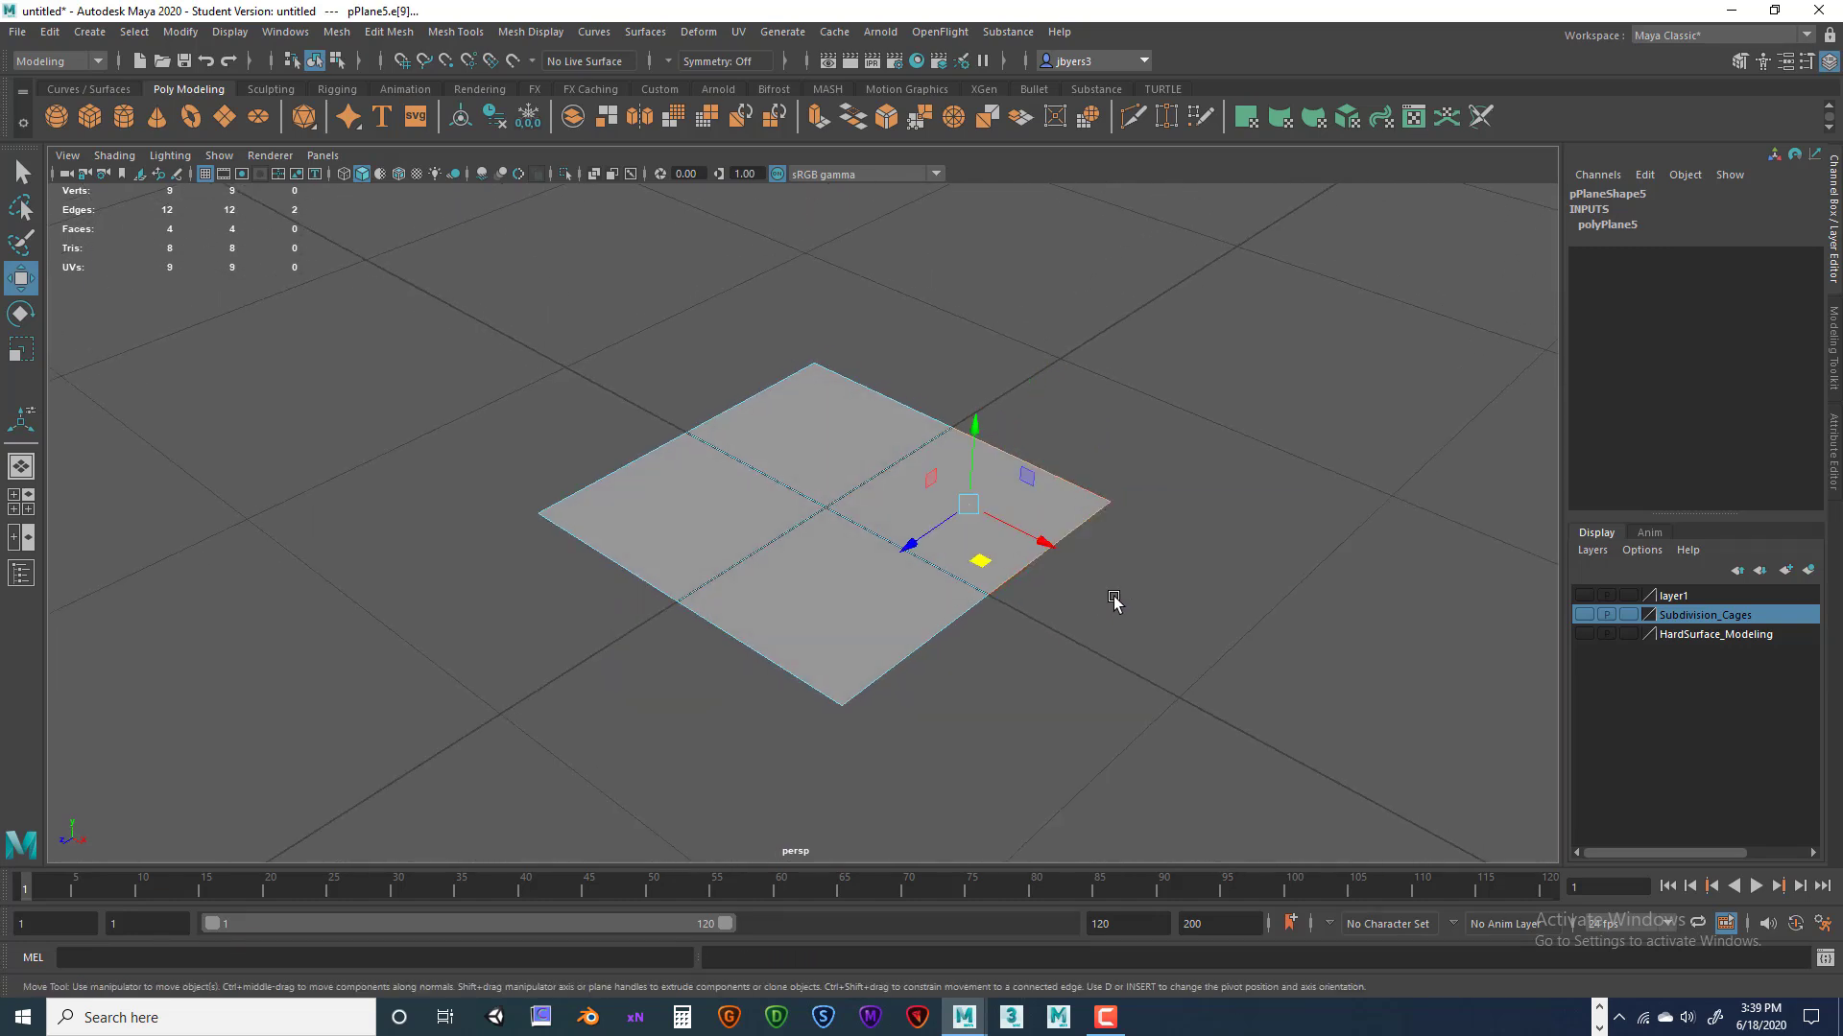
key(space)
click(693, 540)
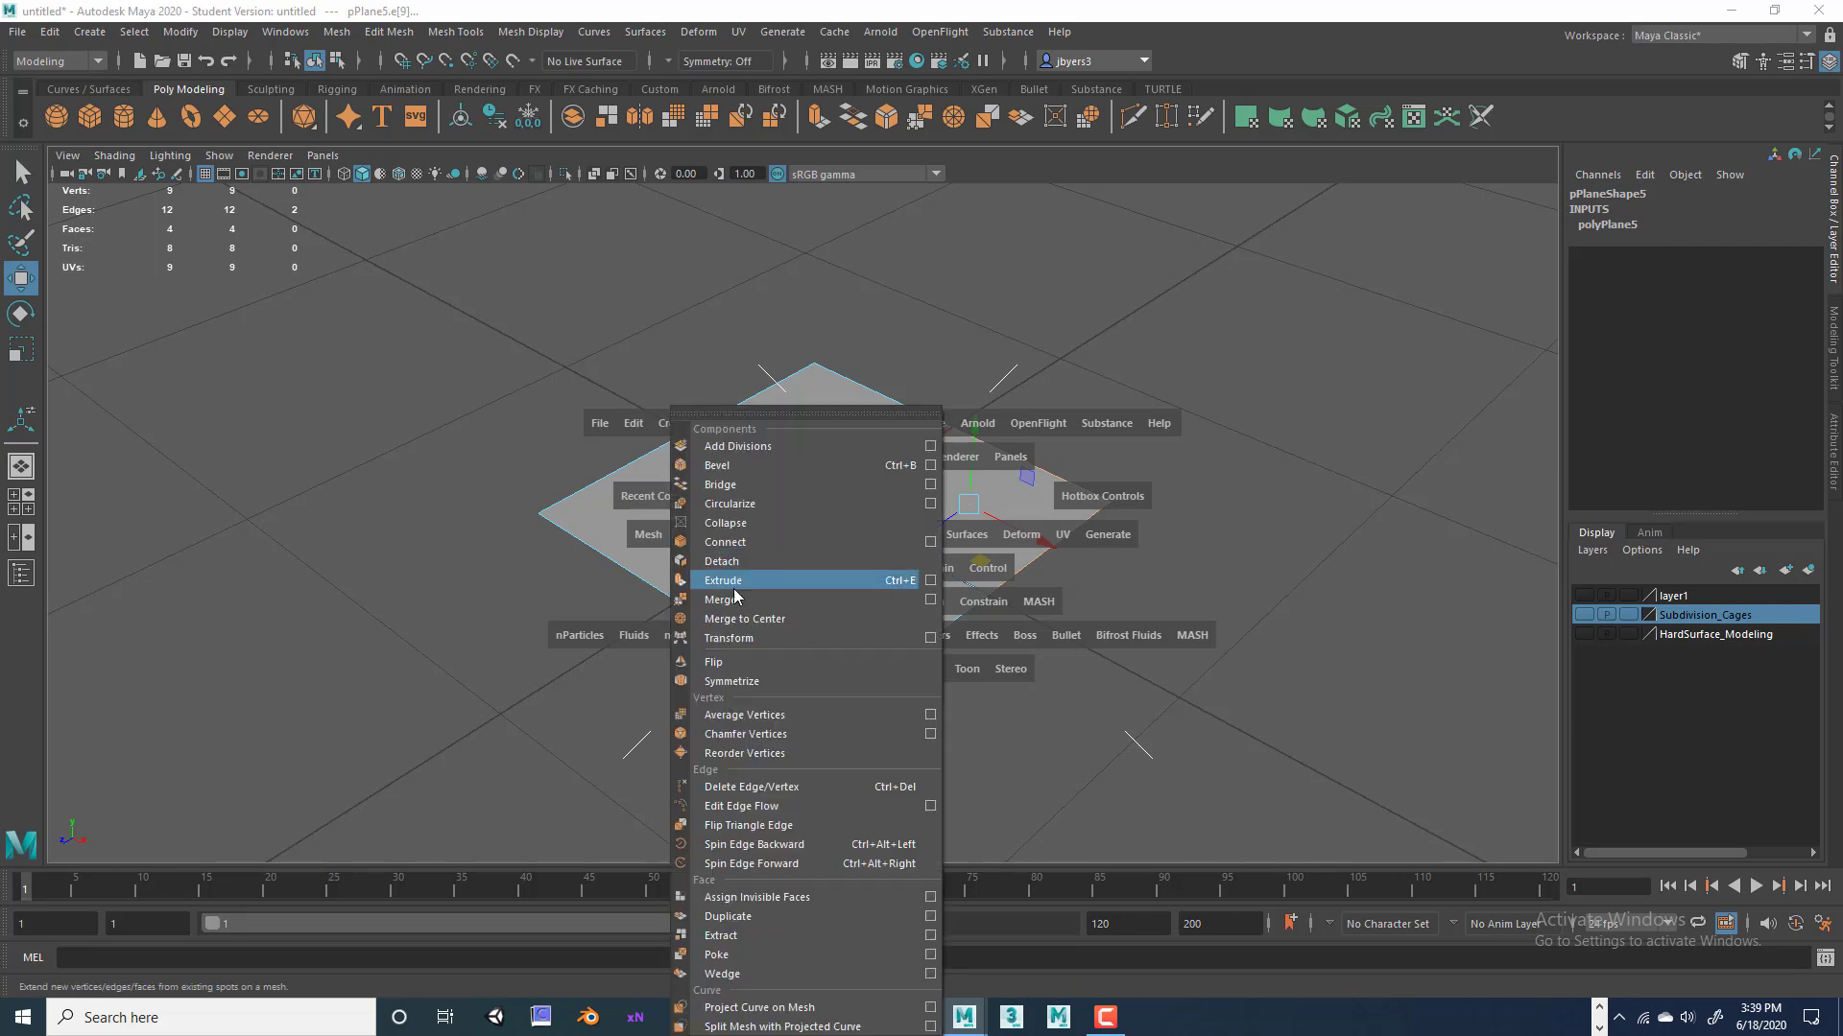
click(735, 525)
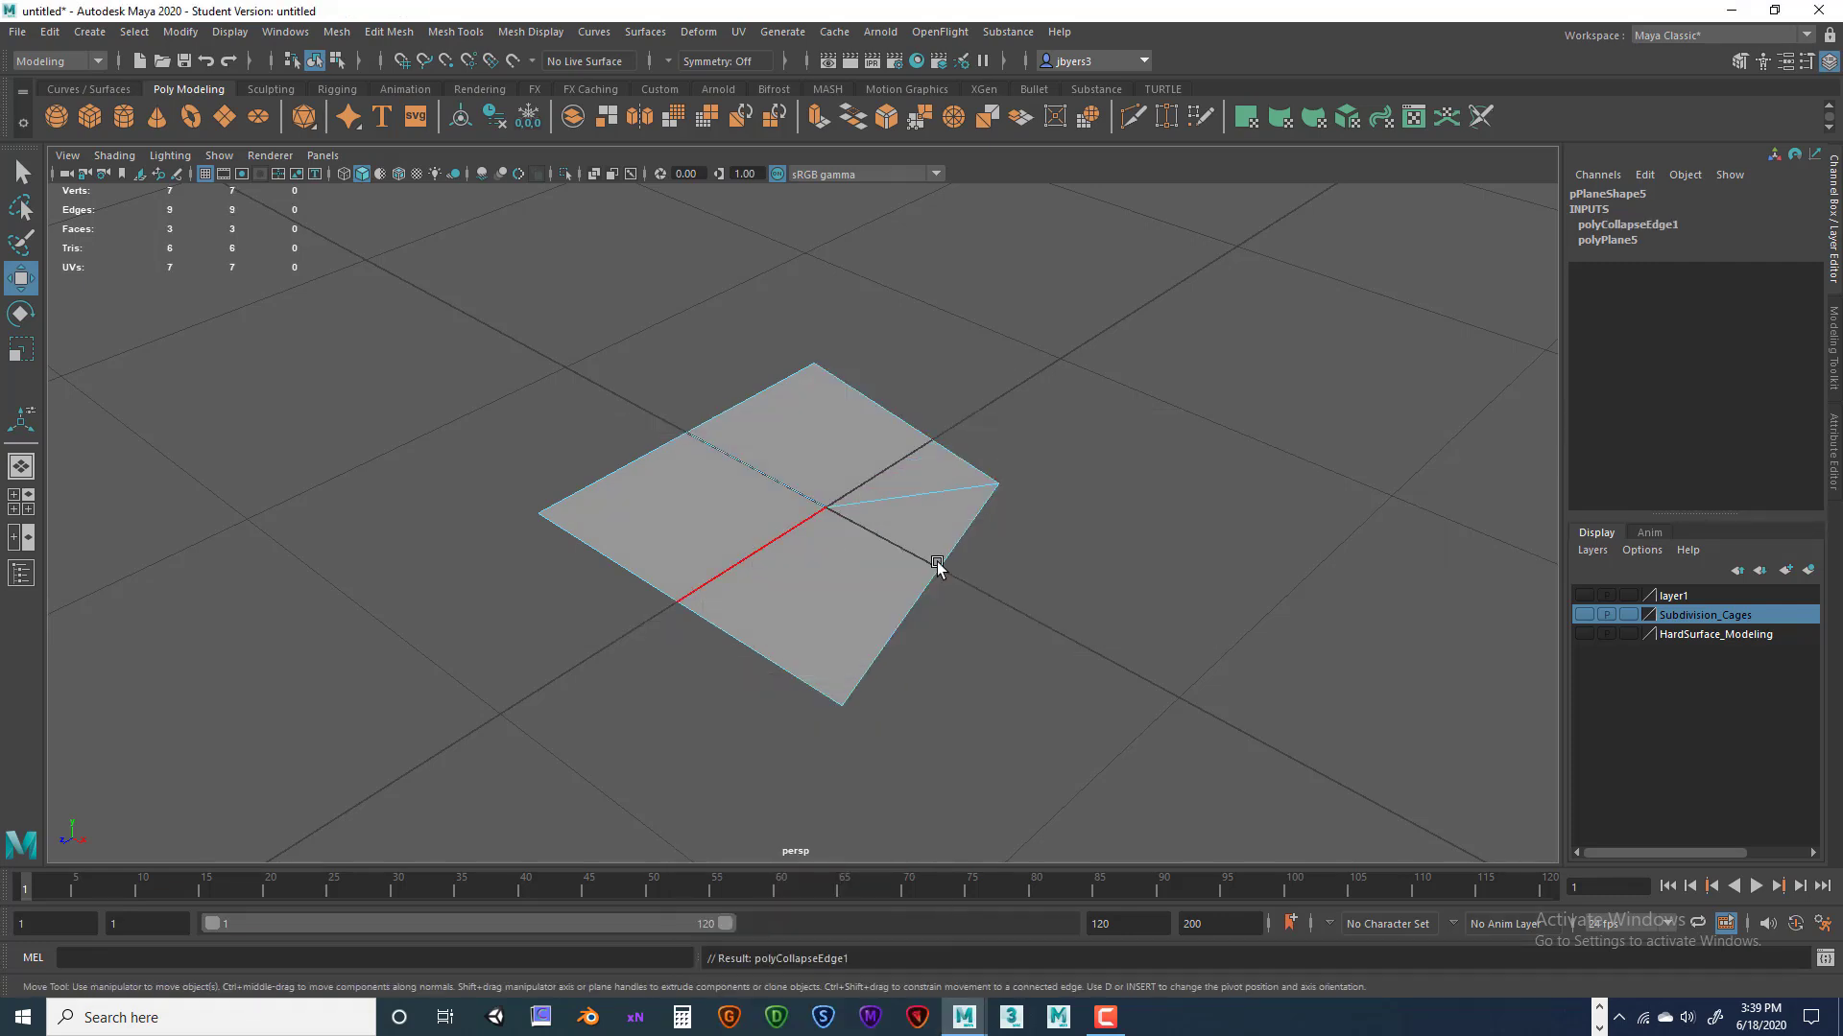
alt+drag(1036, 576, 1082, 568)
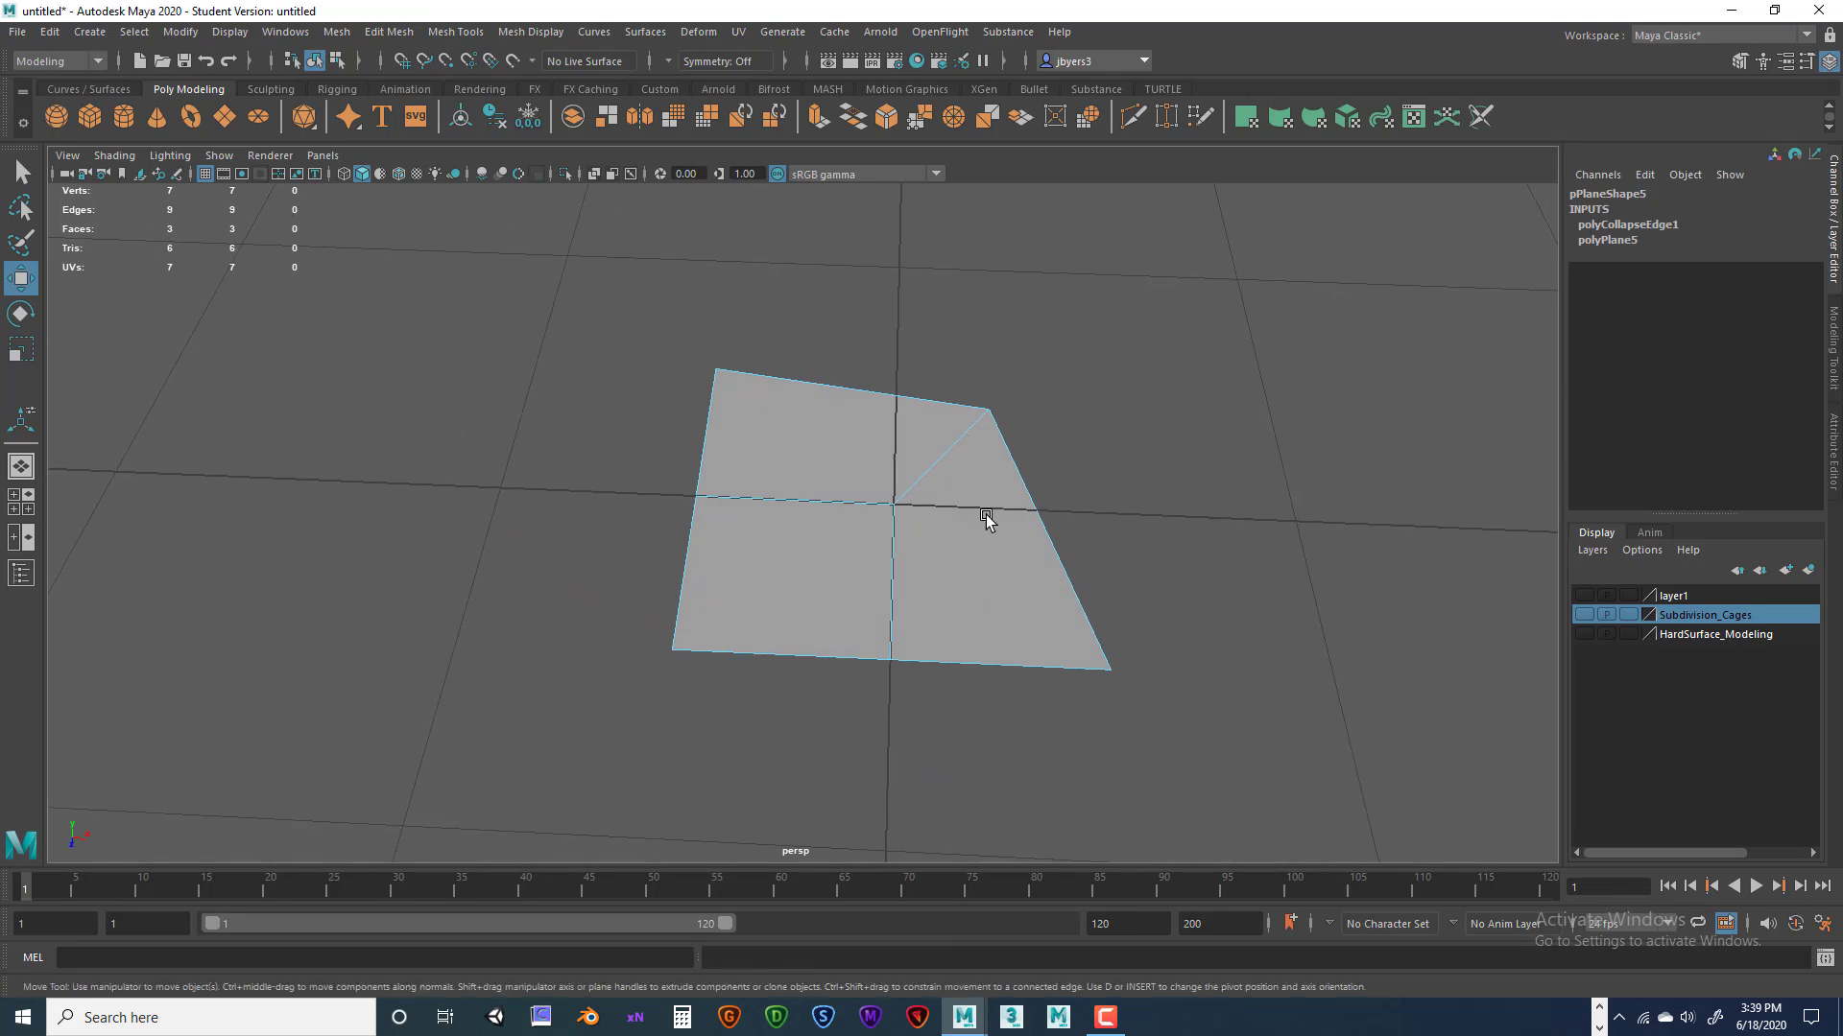
Pull the plane's upper-right corner vertex out to the right along X.
right_click(949, 447)
right_drag(892, 445, 879, 445)
drag(1043, 416, 968, 358)
alt+drag(1062, 449, 1054, 452)
drag(992, 506, 873, 499)
Return the plane to object mode and review the Edit Mesh > Connect options.
right_drag(873, 499, 1038, 600)
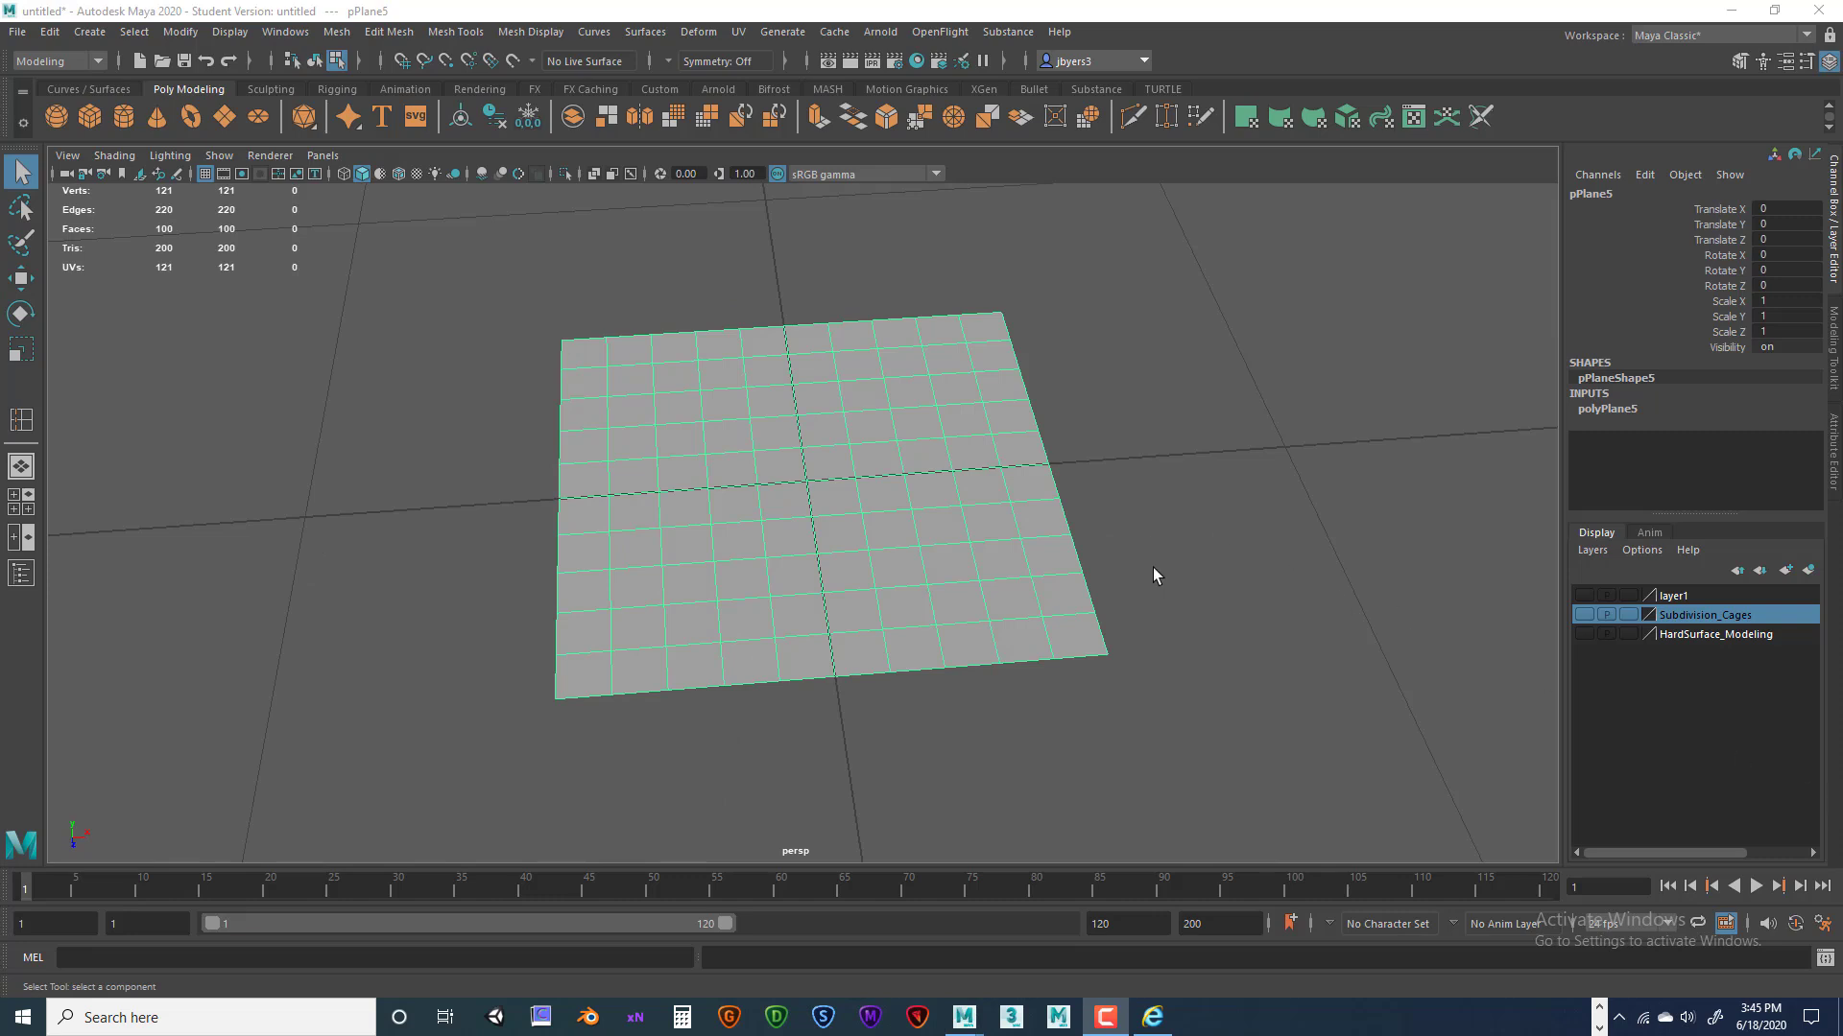
alt+drag(1082, 583, 1094, 572)
alt+middle_drag(1062, 532, 1011, 554)
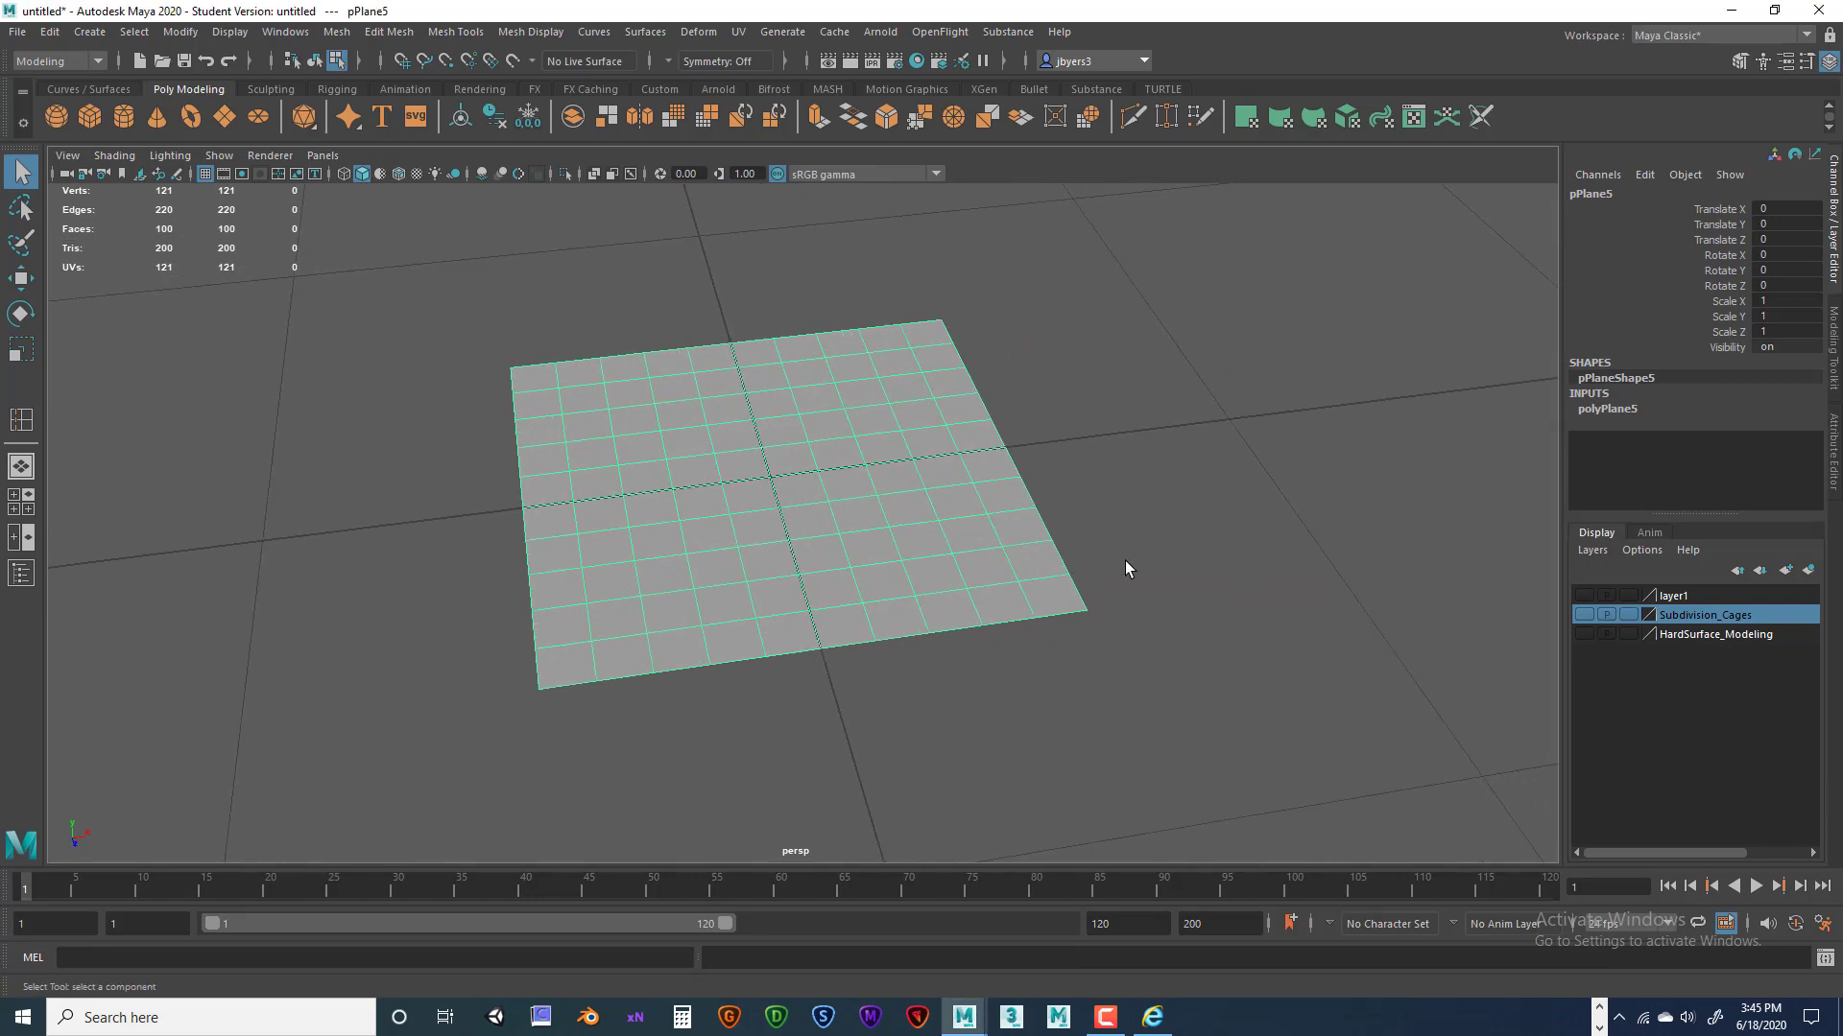
alt+drag(841, 451, 987, 419)
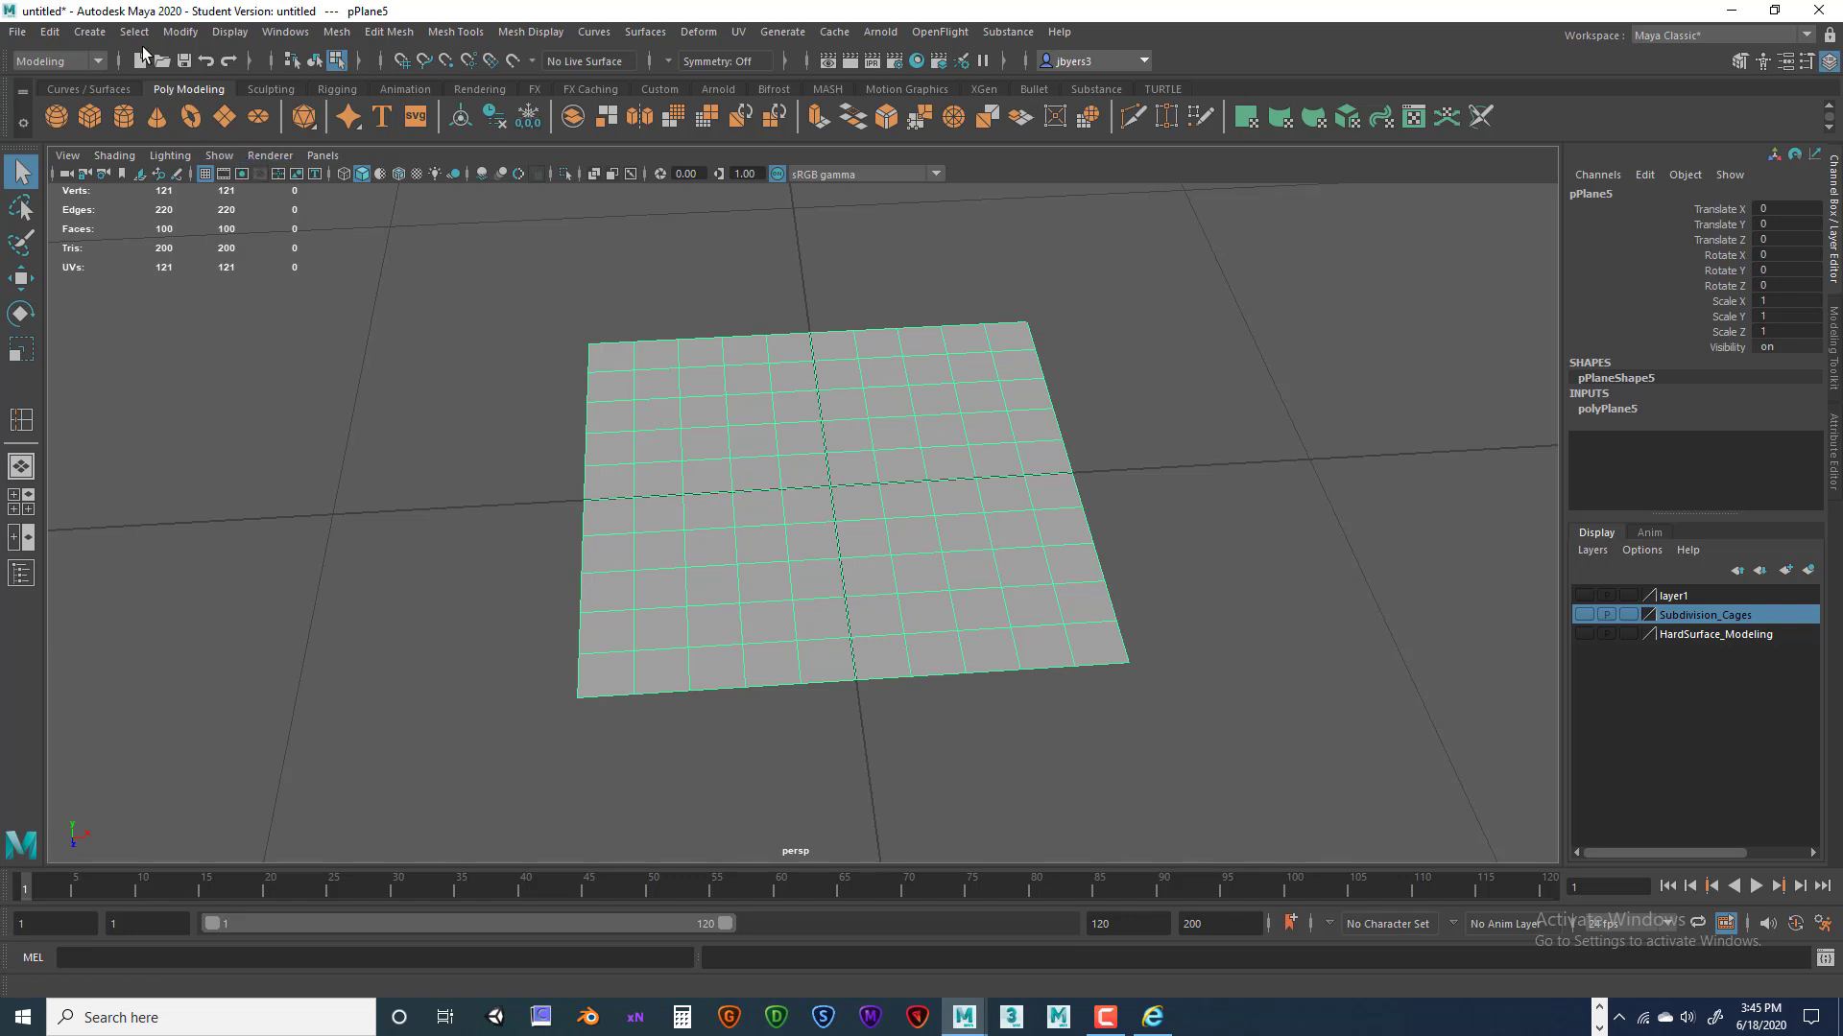
key(space)
click(336, 448)
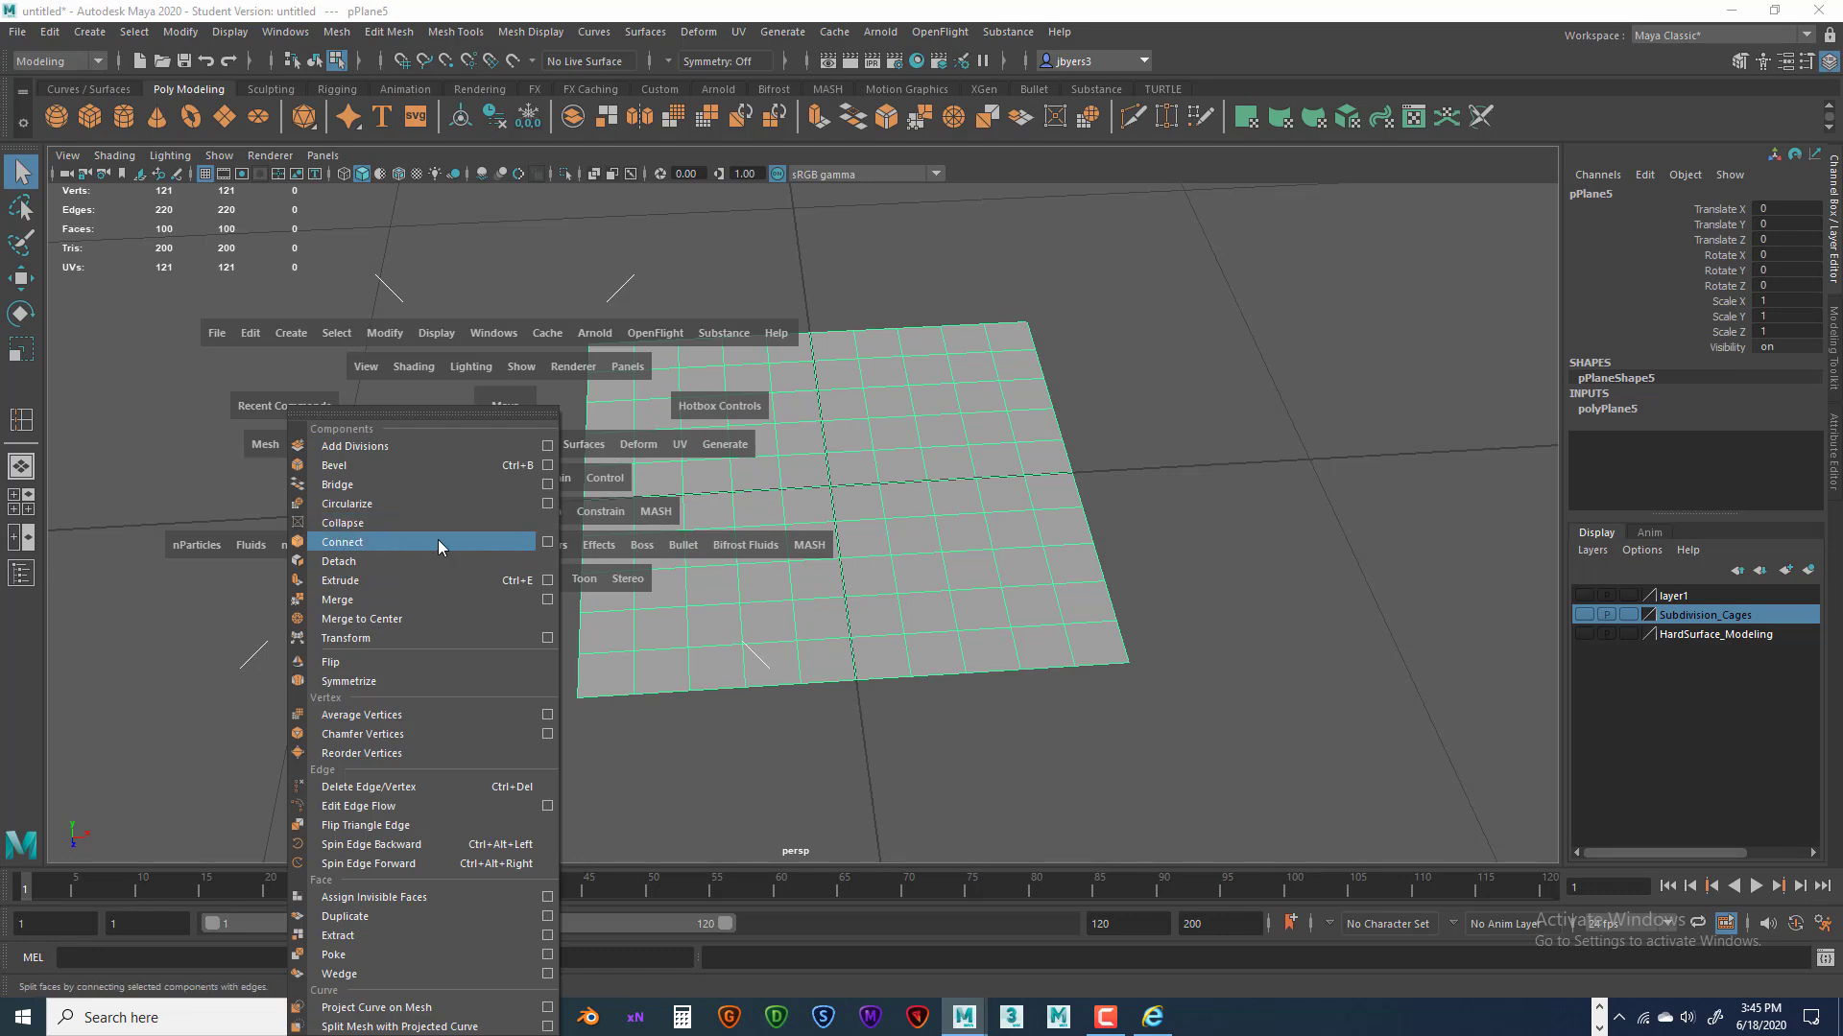
click(546, 542)
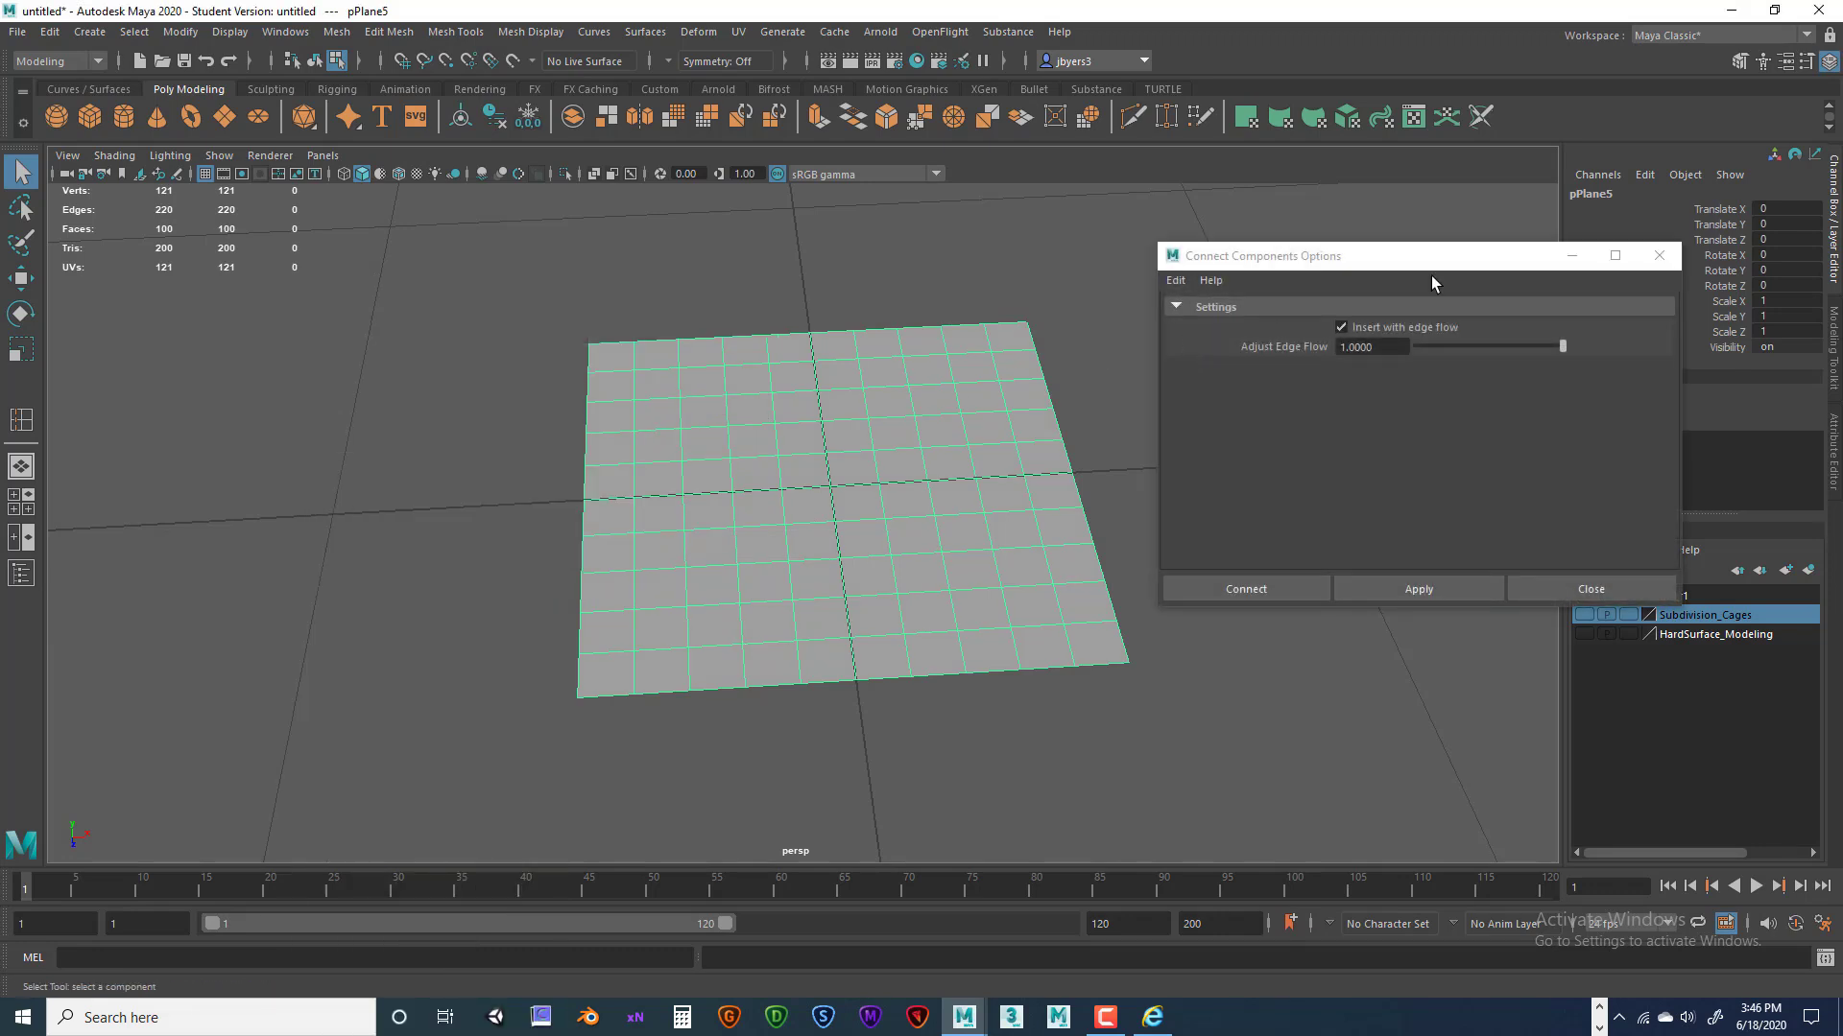
click(1658, 256)
Select 11 vertices in a path from the plane's right corner to its back edge.
alt+drag(739, 493, 938, 514)
right_drag(937, 499, 948, 544)
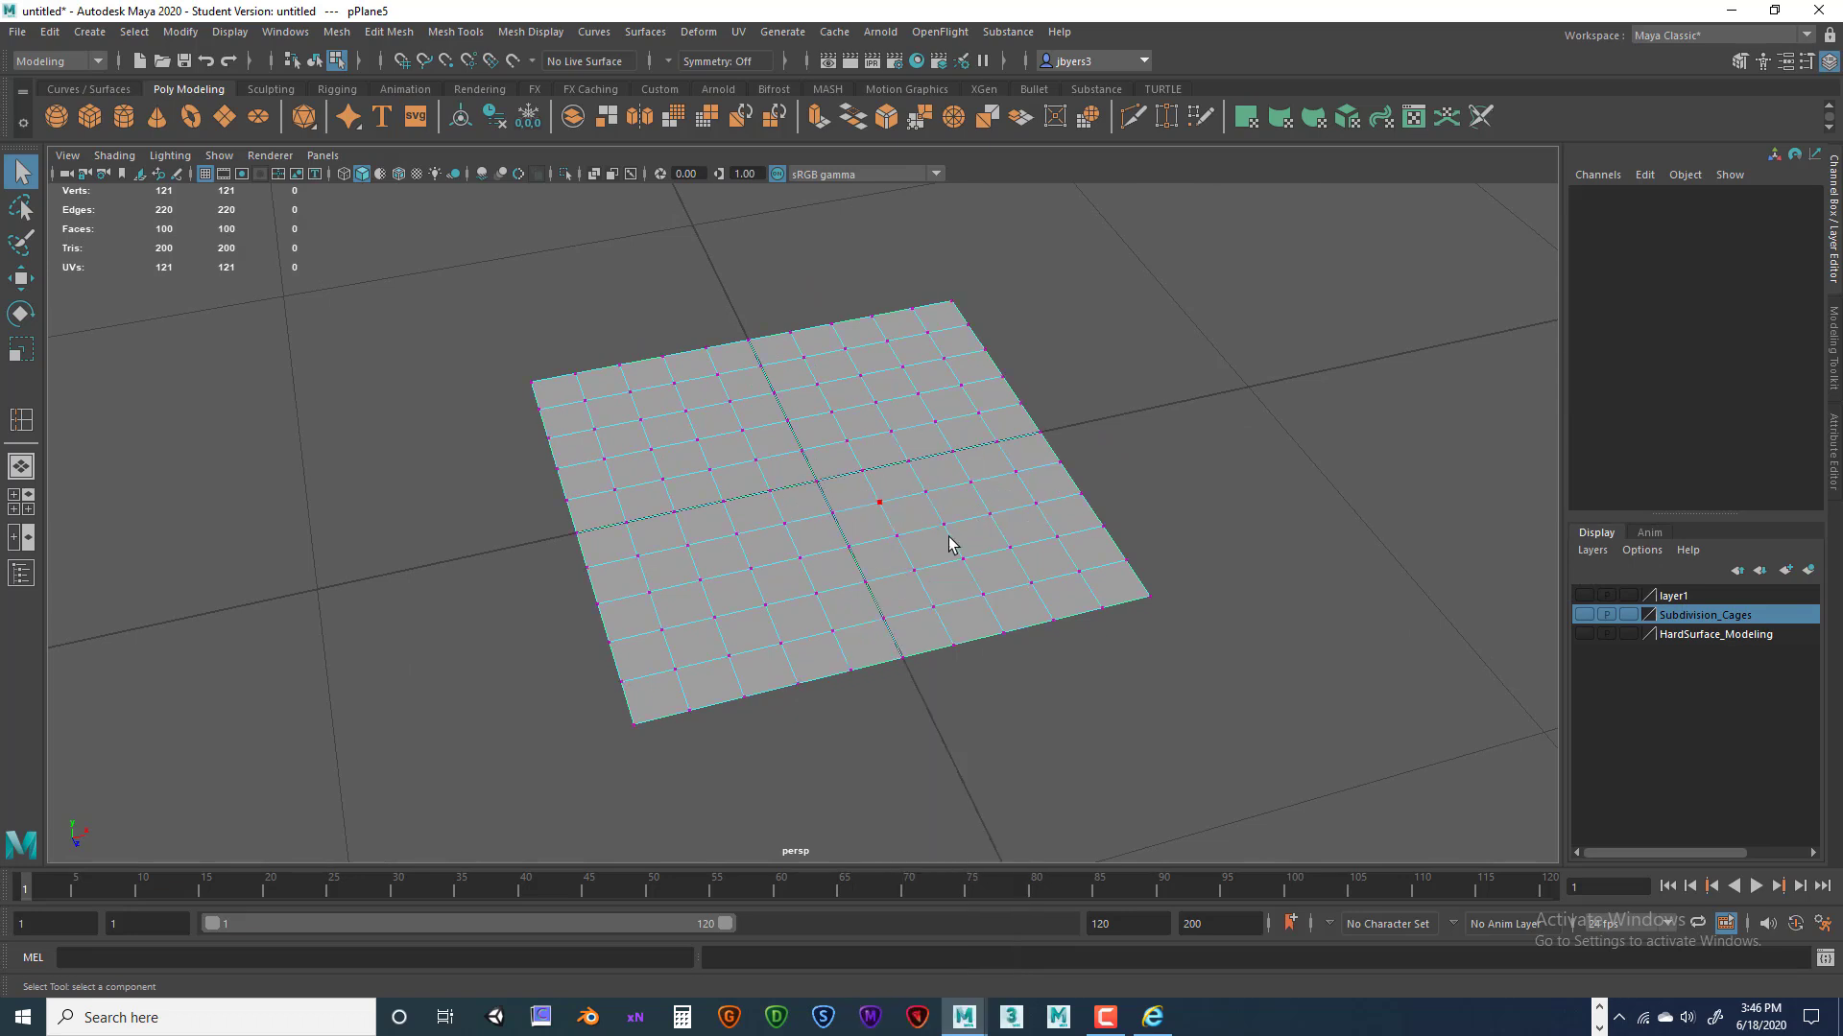
click(1147, 596)
shift+click(1079, 572)
shift+click(1011, 548)
shift+click(1036, 504)
shift+click(971, 481)
shift+click(908, 460)
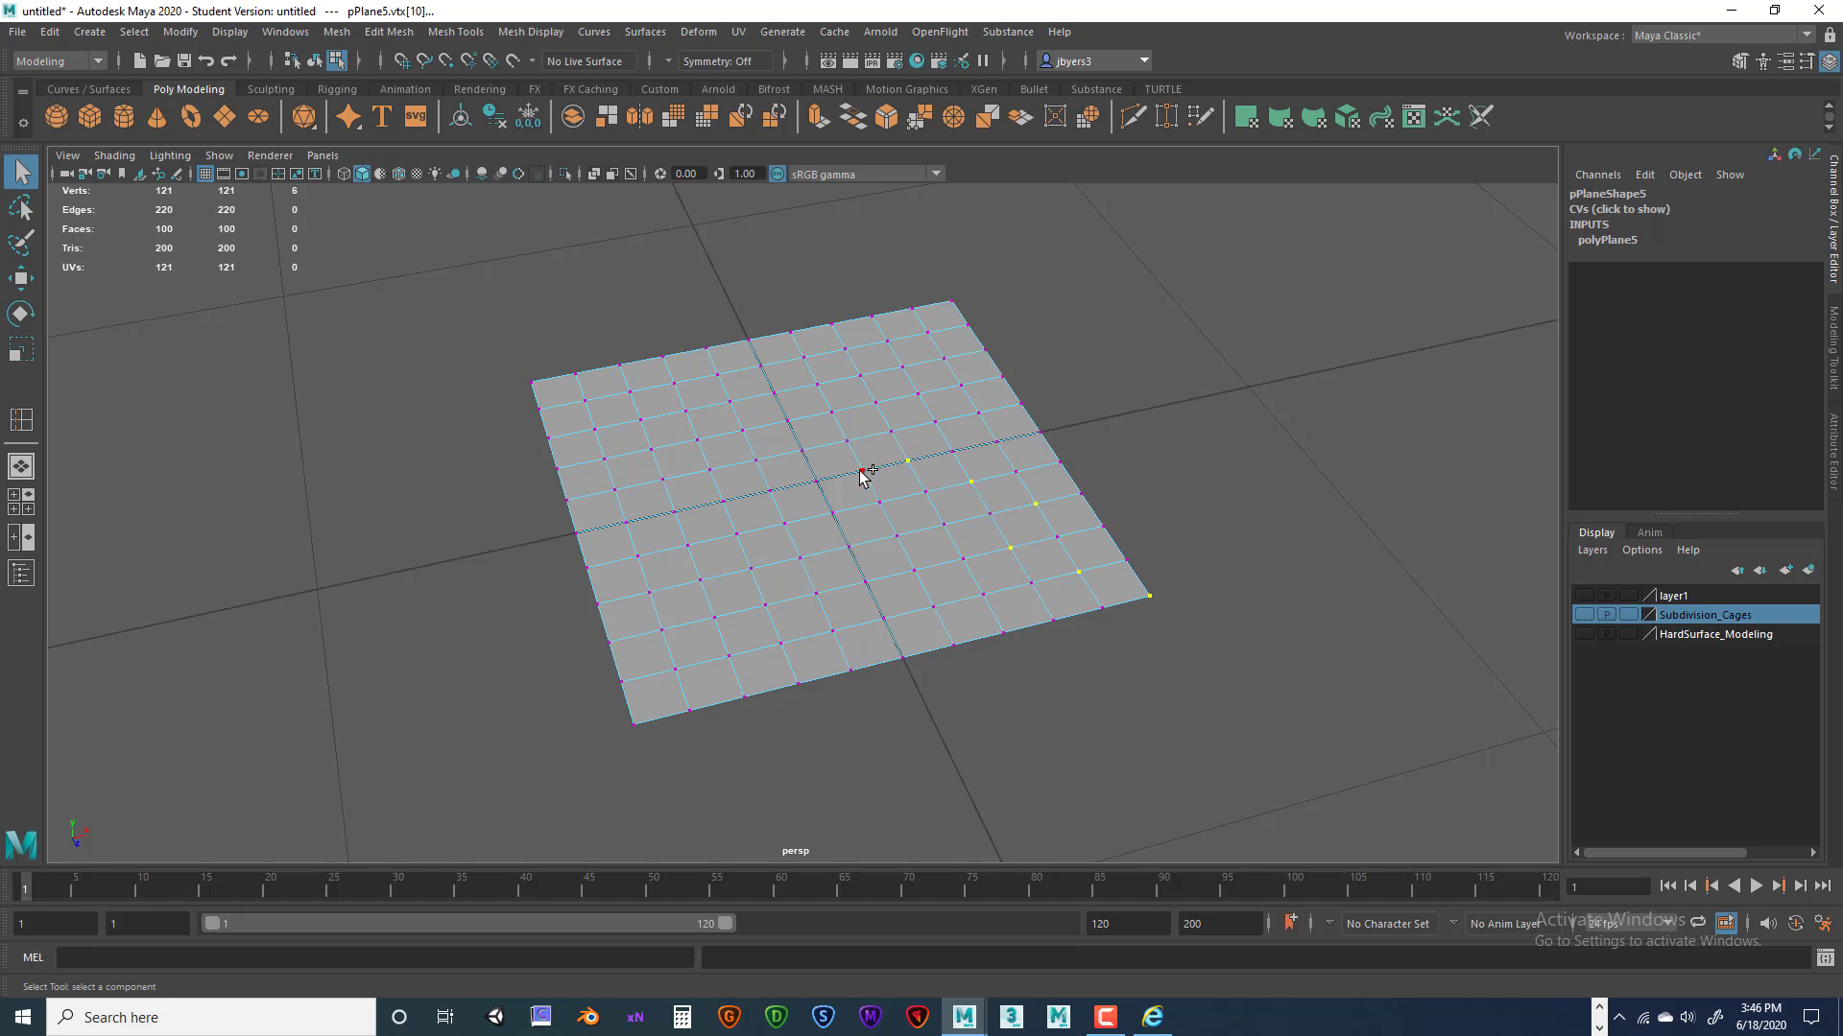
shift+click(846, 440)
shift+click(876, 404)
shift+click(818, 385)
shift+click(761, 366)
shift+click(708, 347)
key(space)
Connect the 11 selected vertices with new edges, then return the plane to object mode.
click(333, 404)
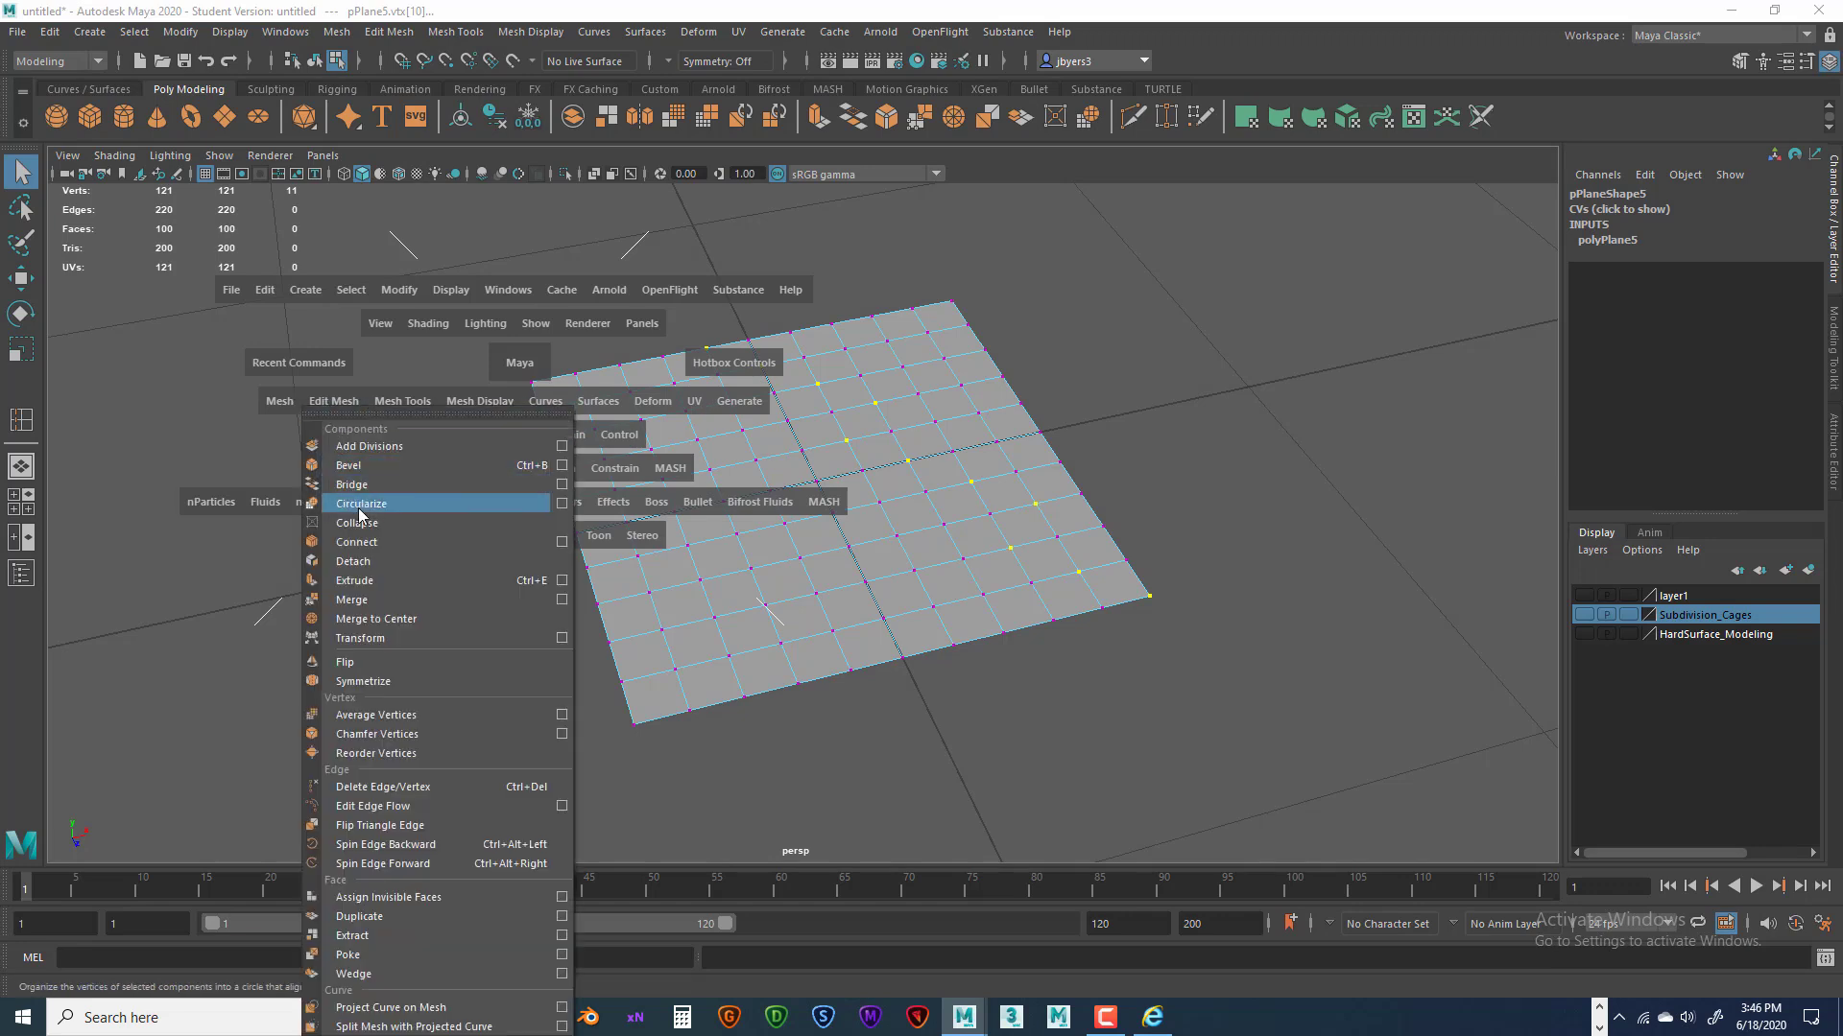
click(563, 542)
drag(1472, 244, 1527, 244)
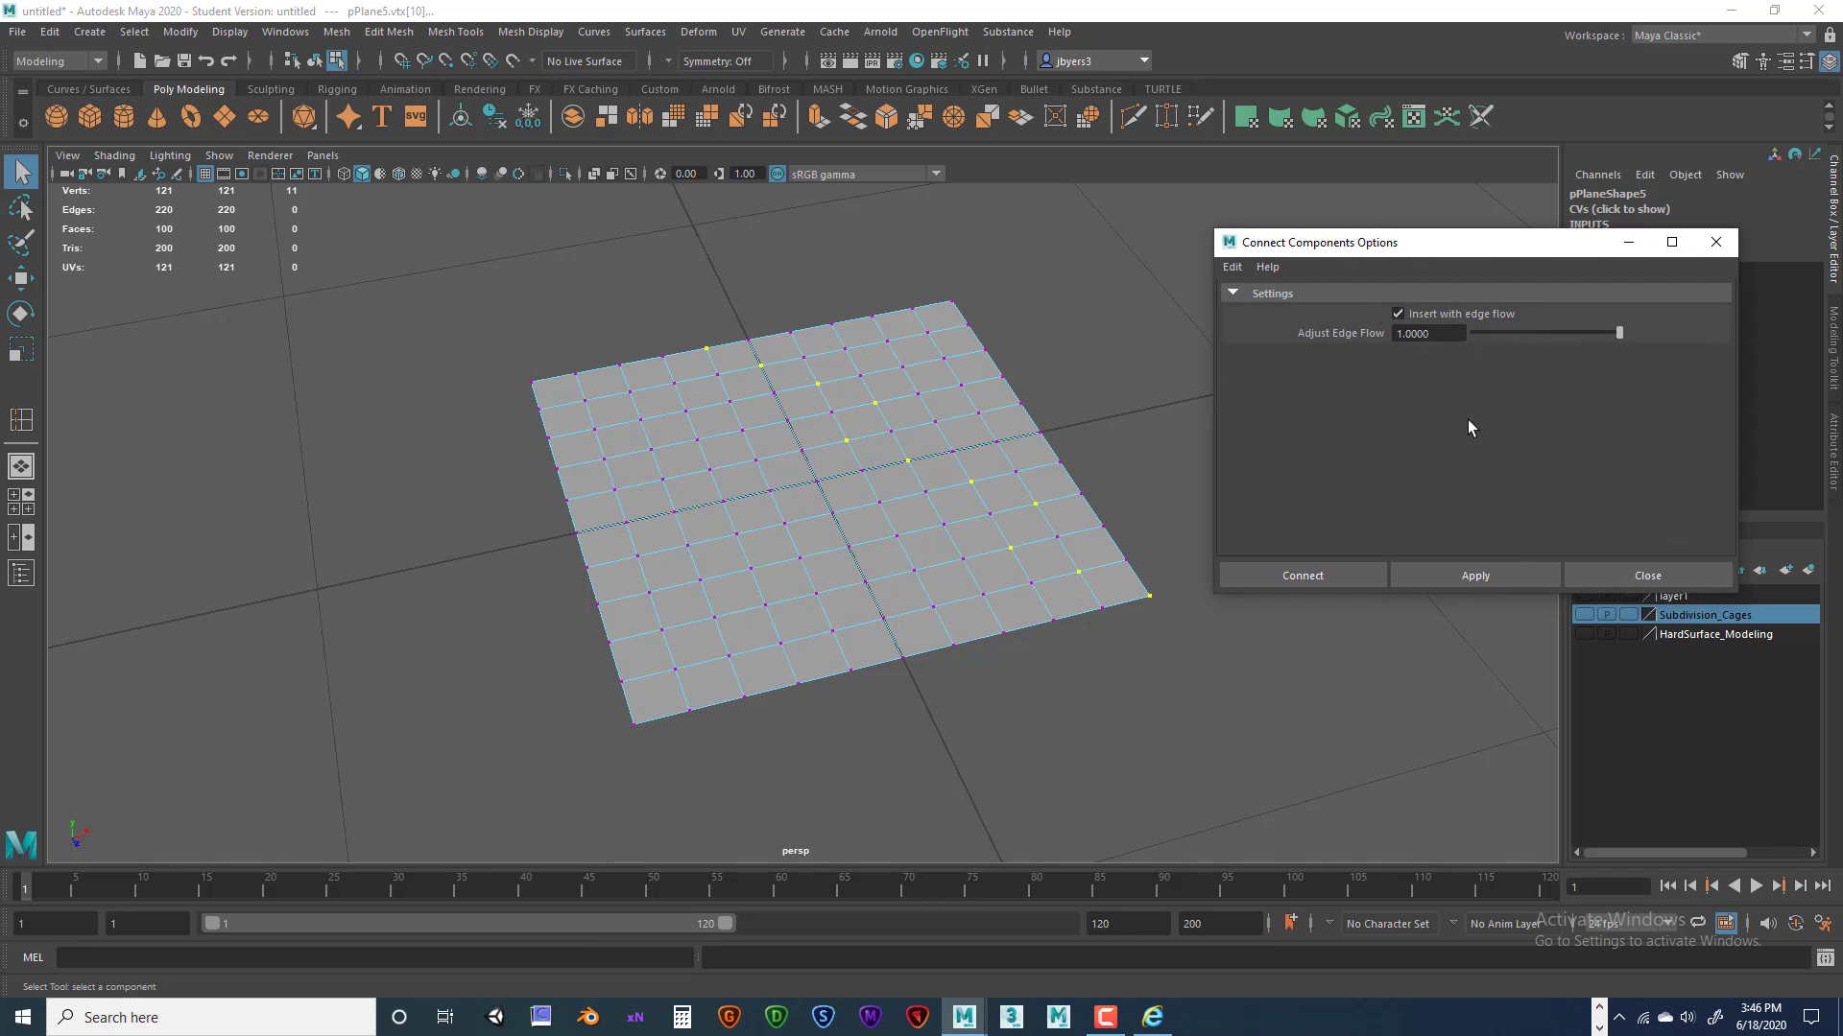
click(1332, 570)
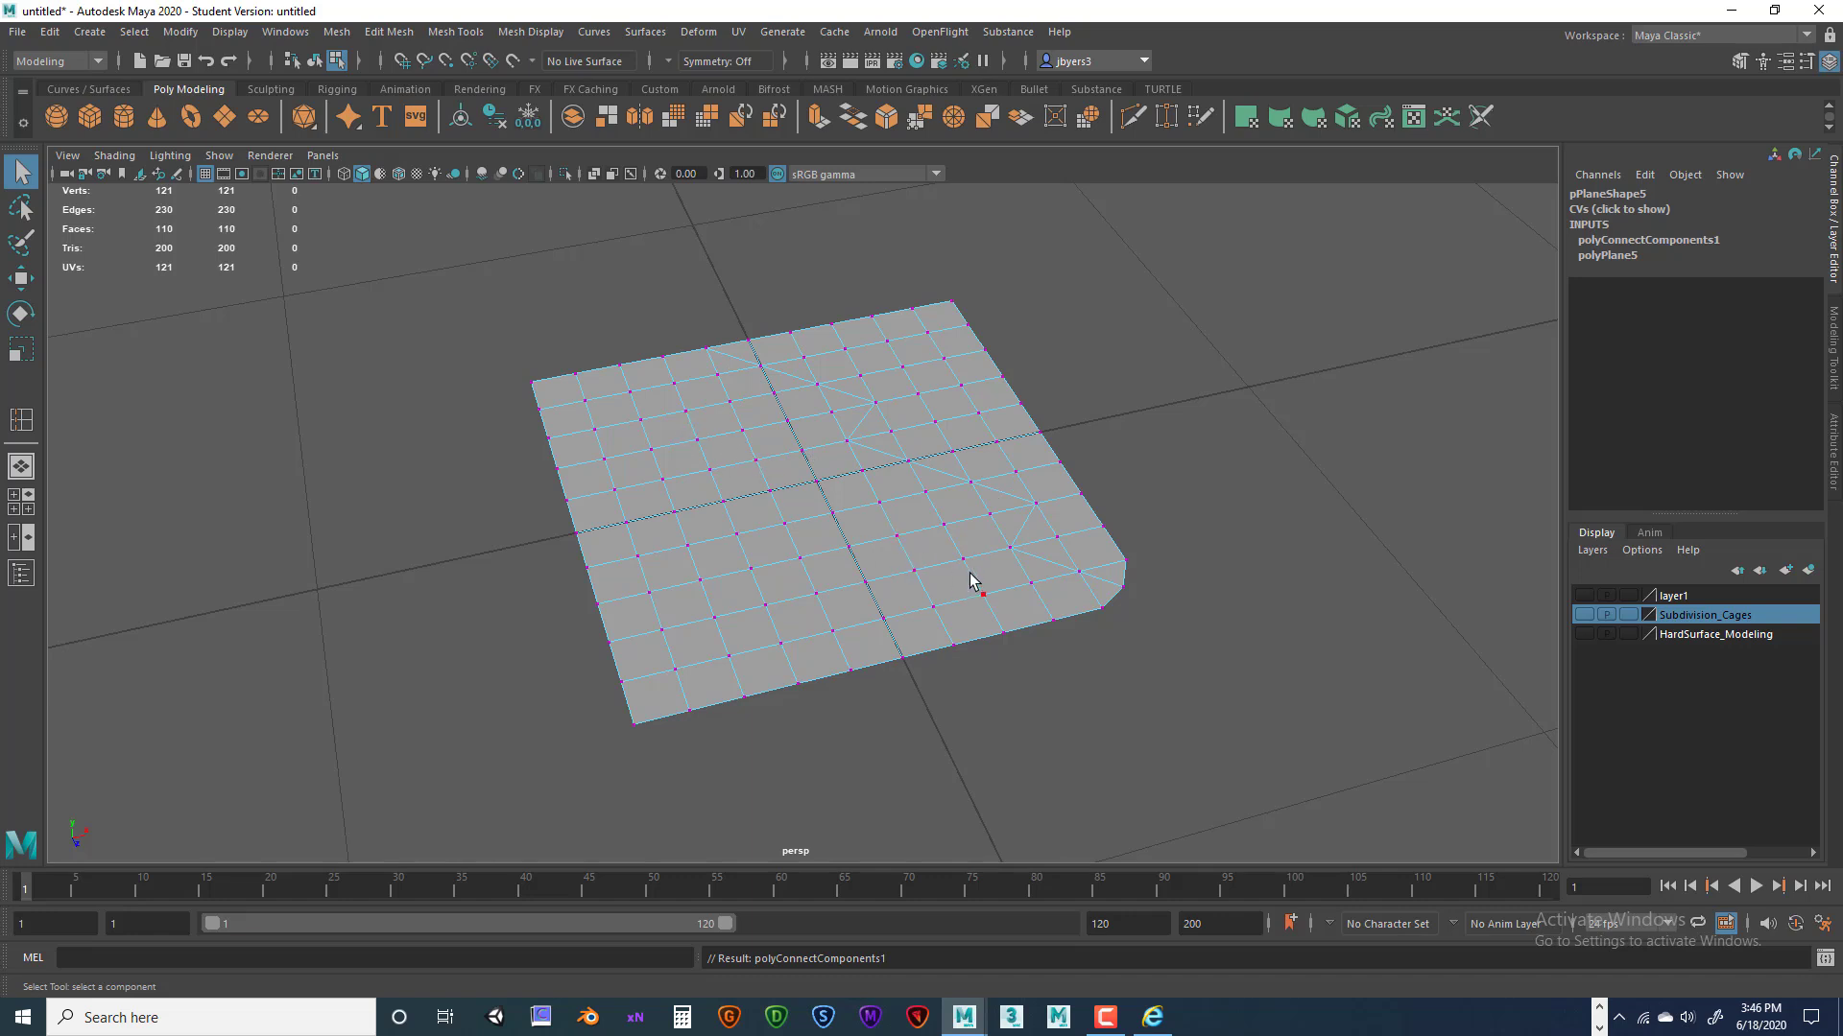
right_drag(861, 489, 864, 602)
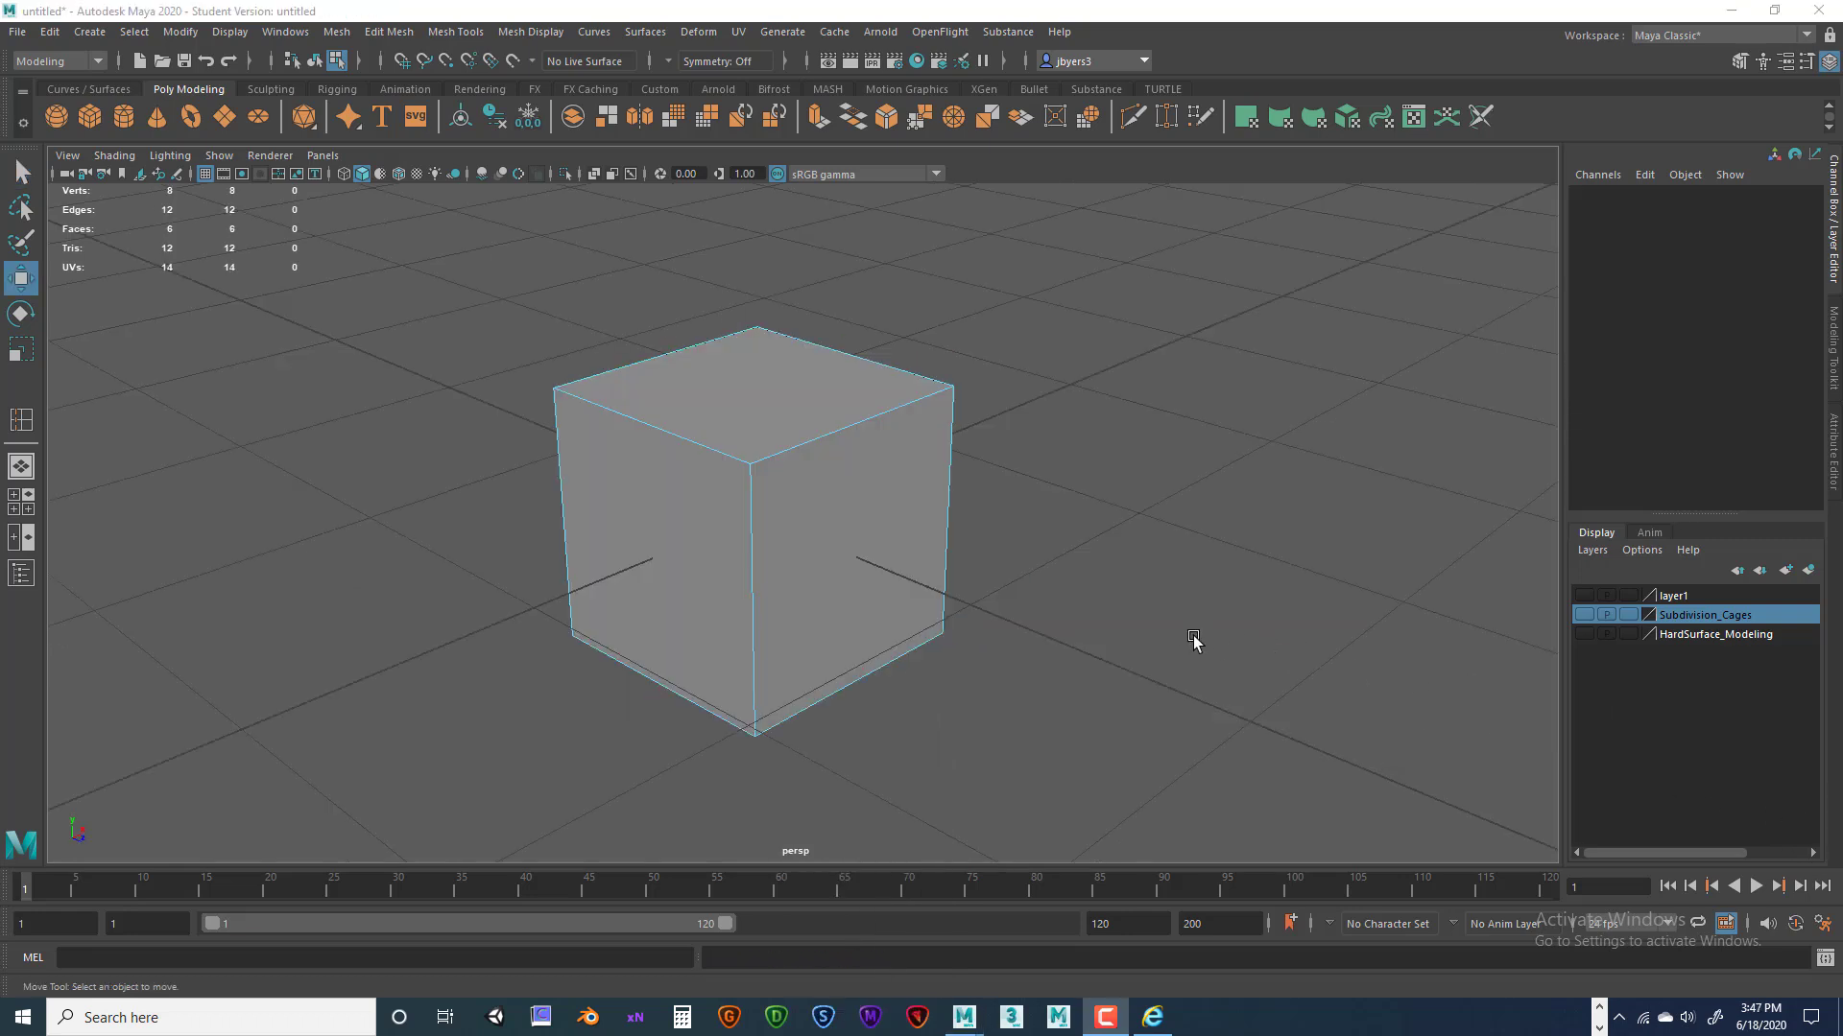
Detach the cube's right face with Edit Mesh > Detach and pull it away.
alt+drag(1124, 661, 1135, 660)
alt+middle_drag(1184, 621, 1197, 634)
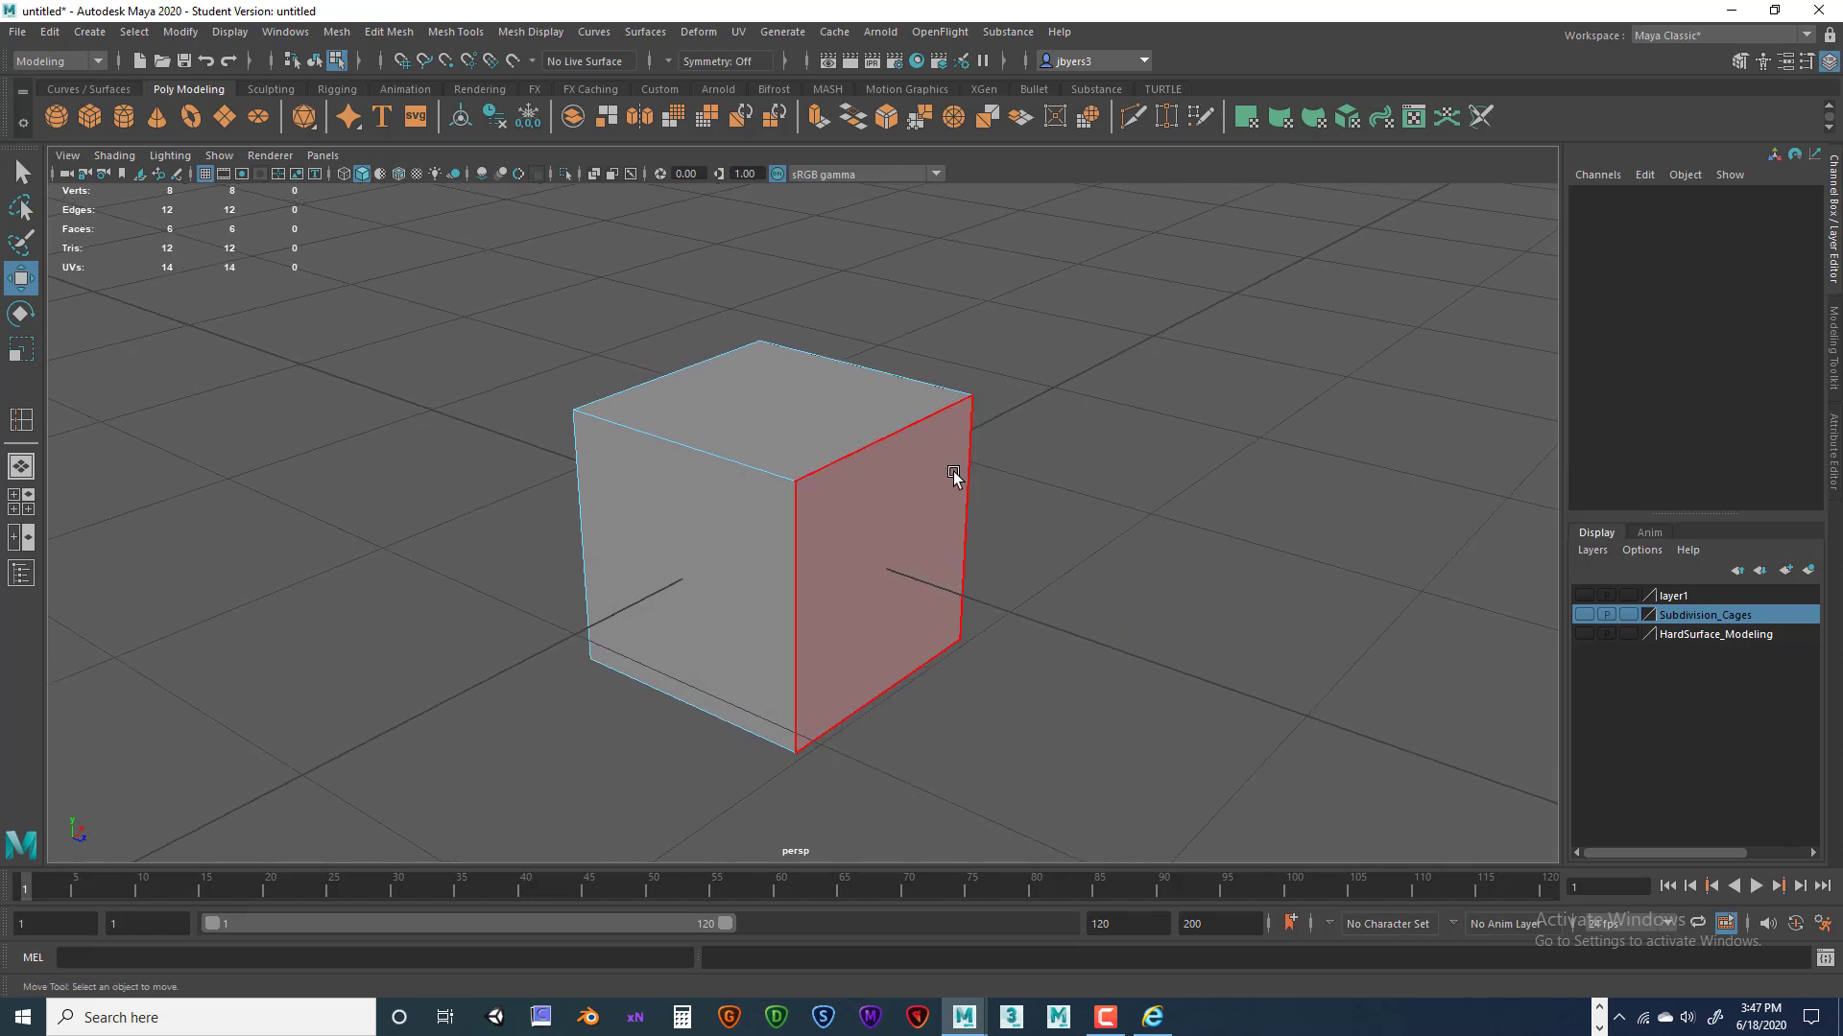
click(899, 518)
key(space)
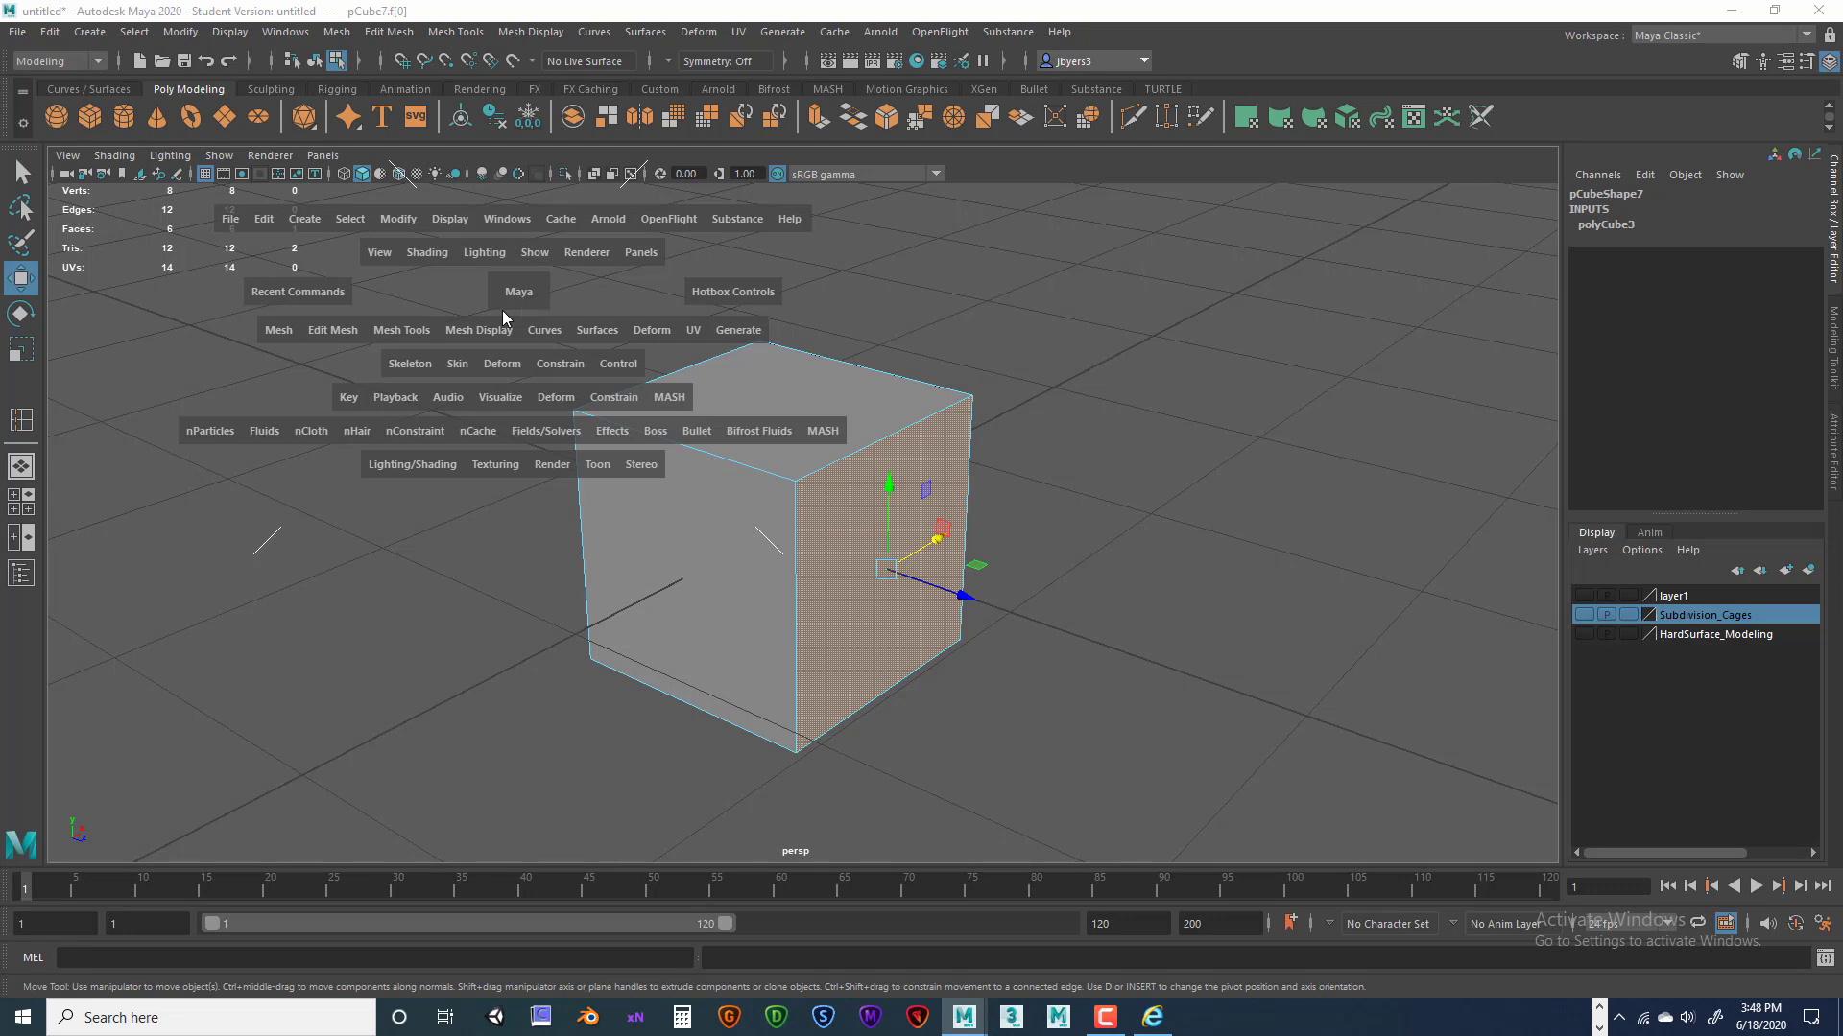
click(330, 331)
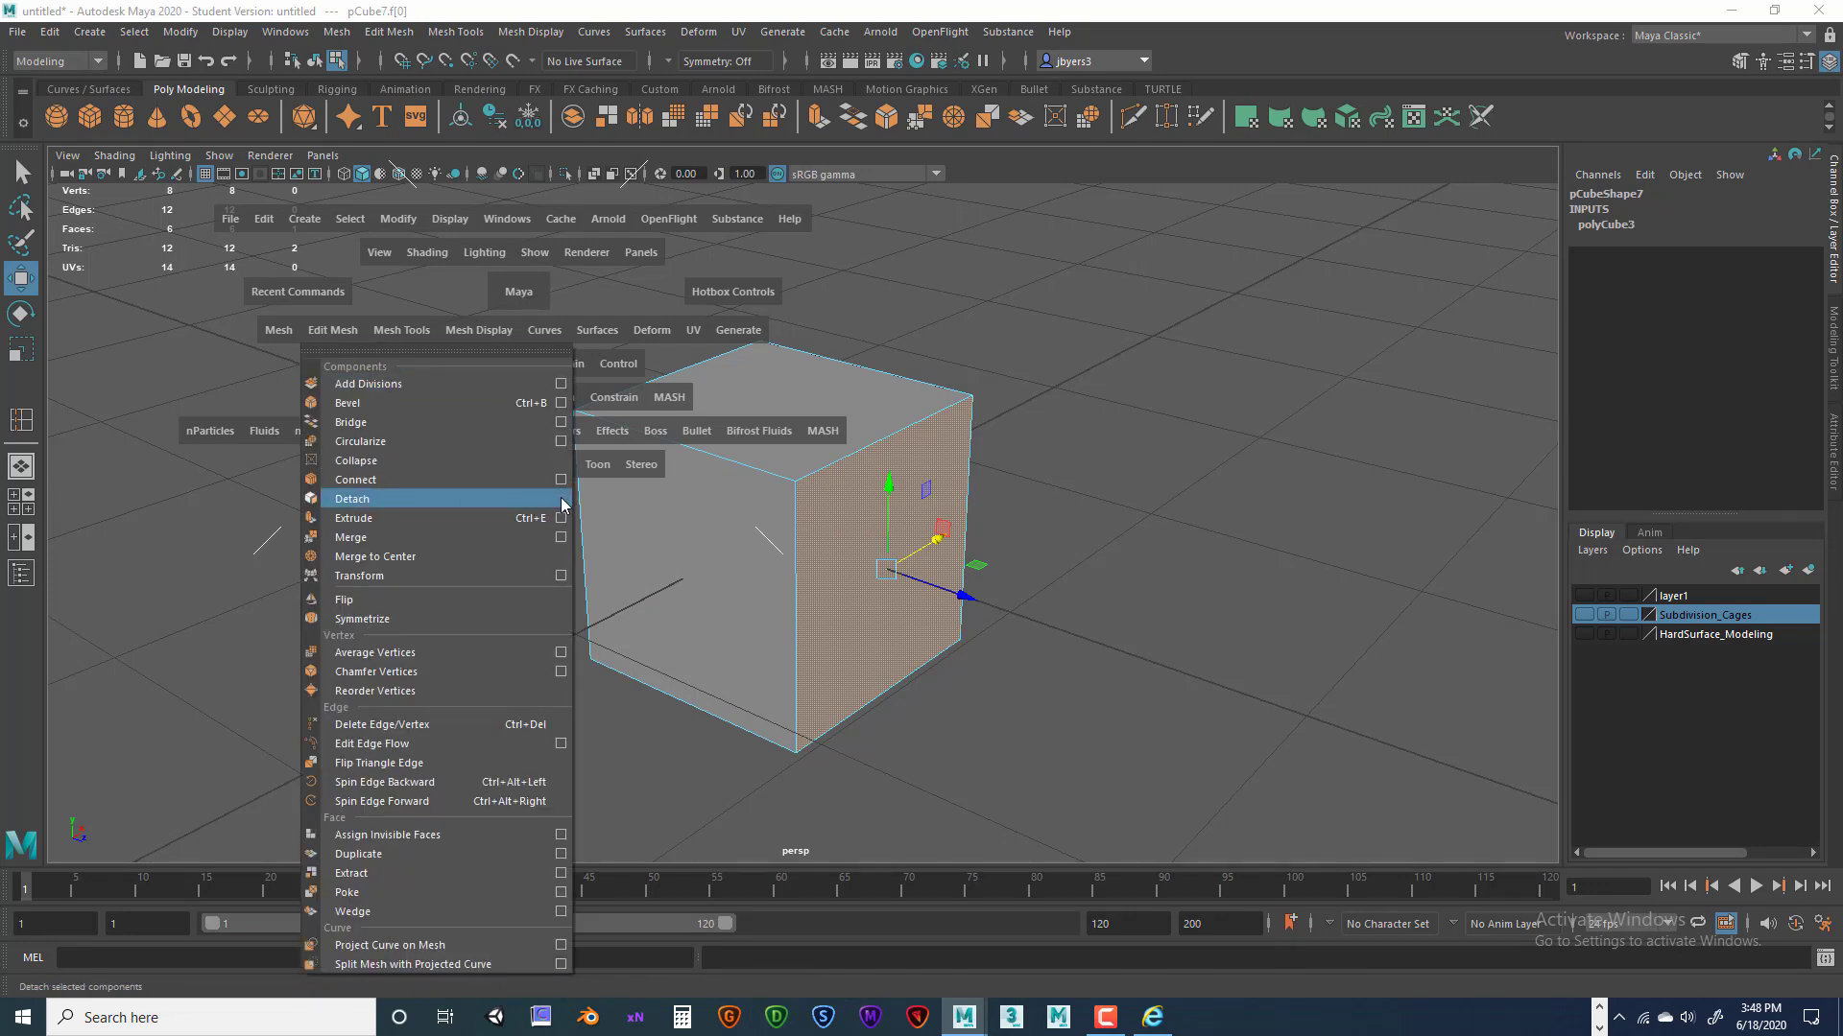
click(417, 499)
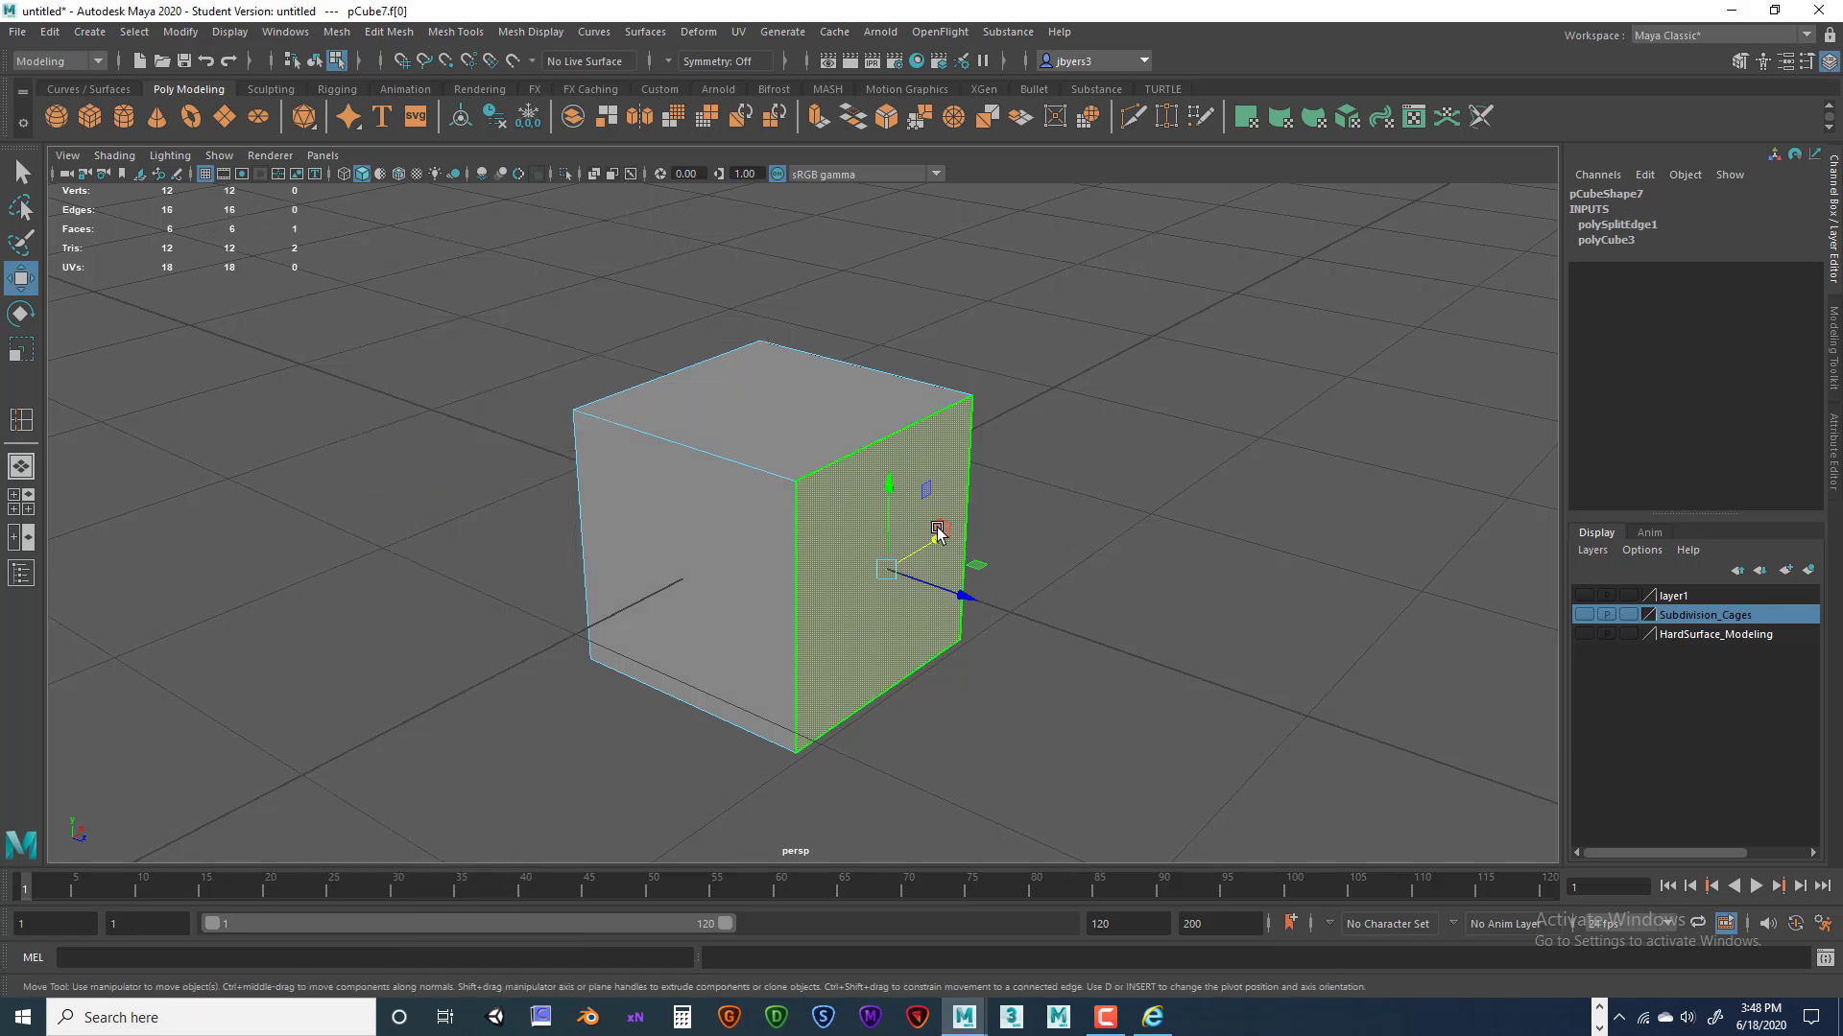
drag(973, 598, 1062, 629)
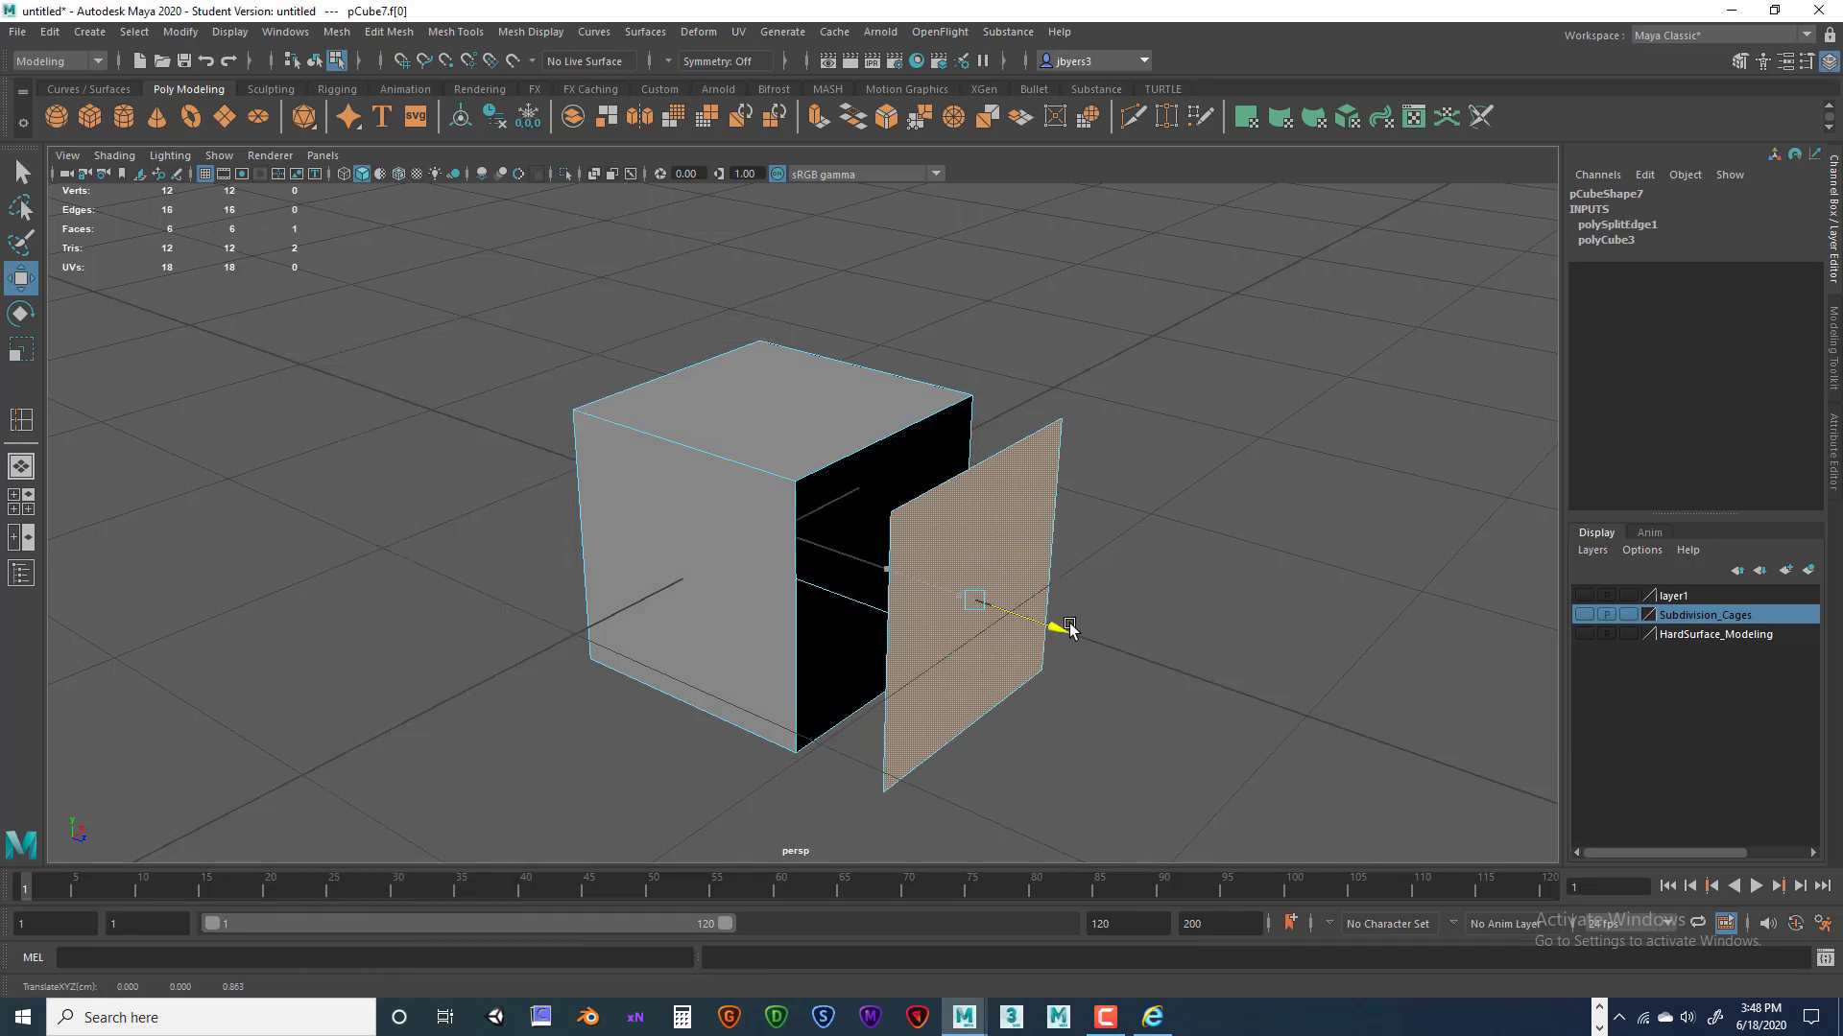
Detach the front and top faces with G, pulling the front left and lifting the top up.
click(710, 576)
drag(732, 544, 660, 582)
key(ctrl+z)
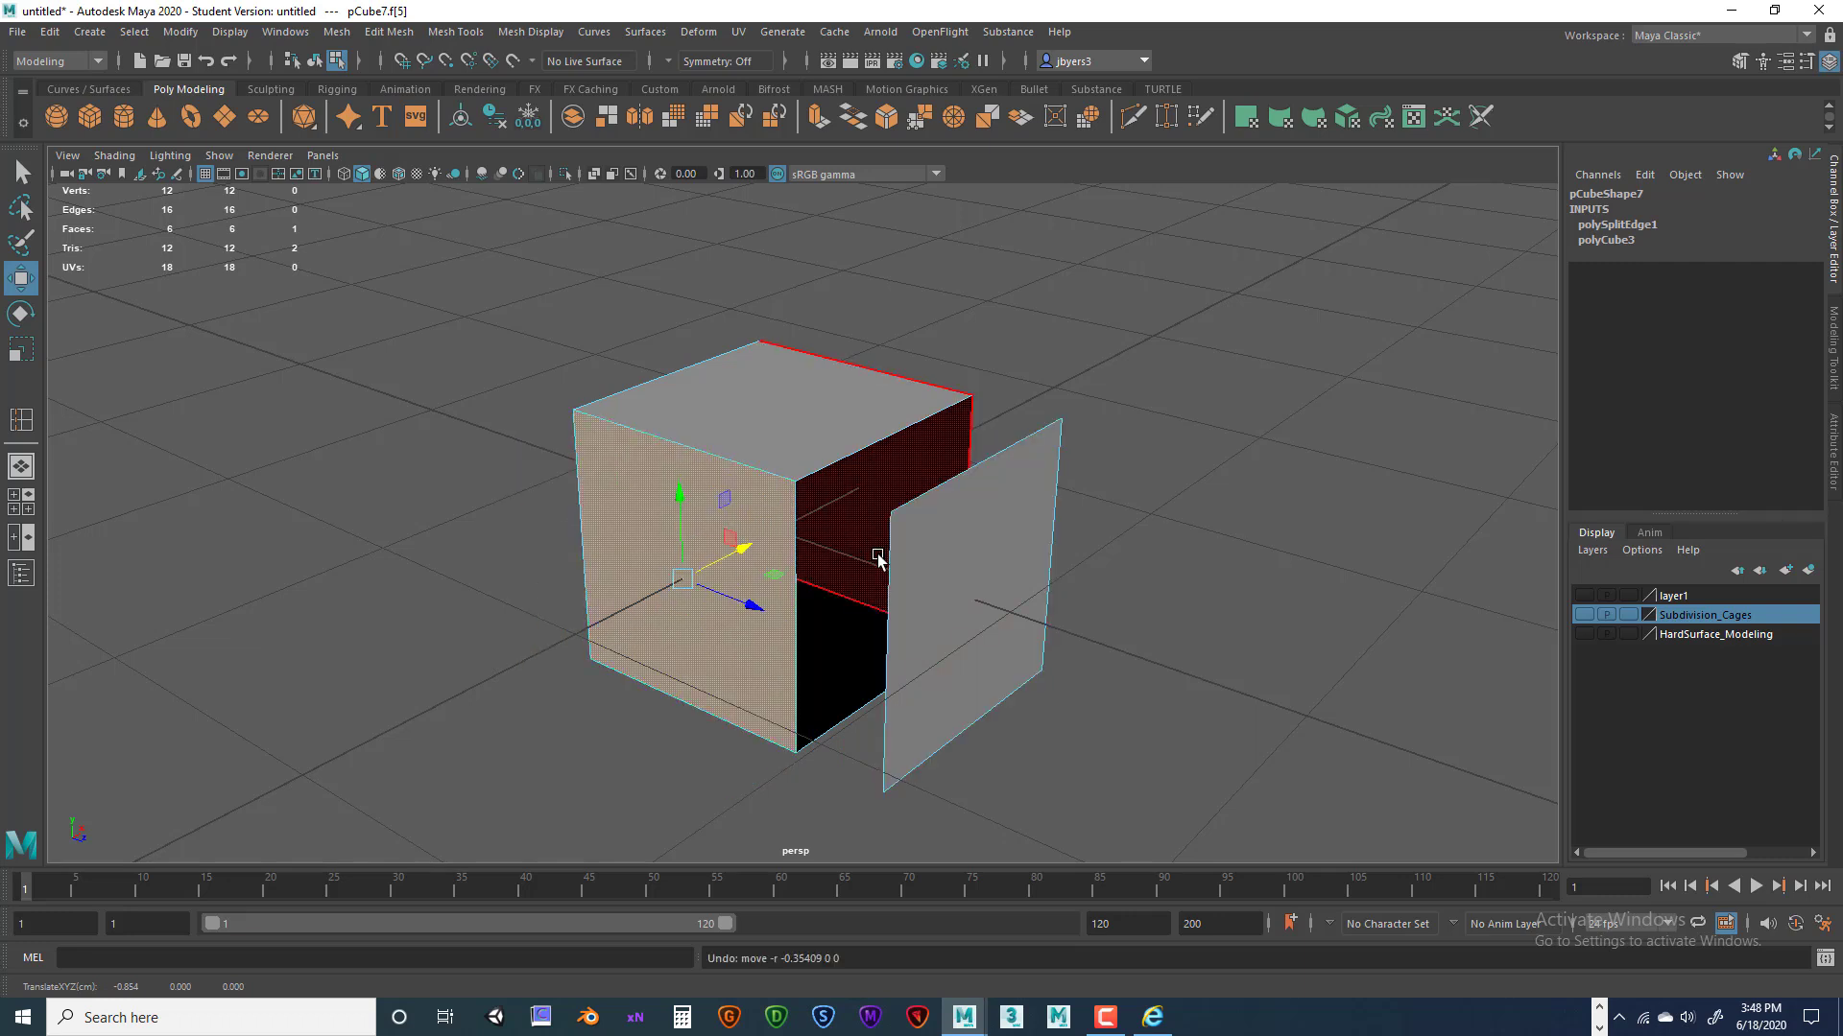
key(g)
drag(749, 546, 635, 613)
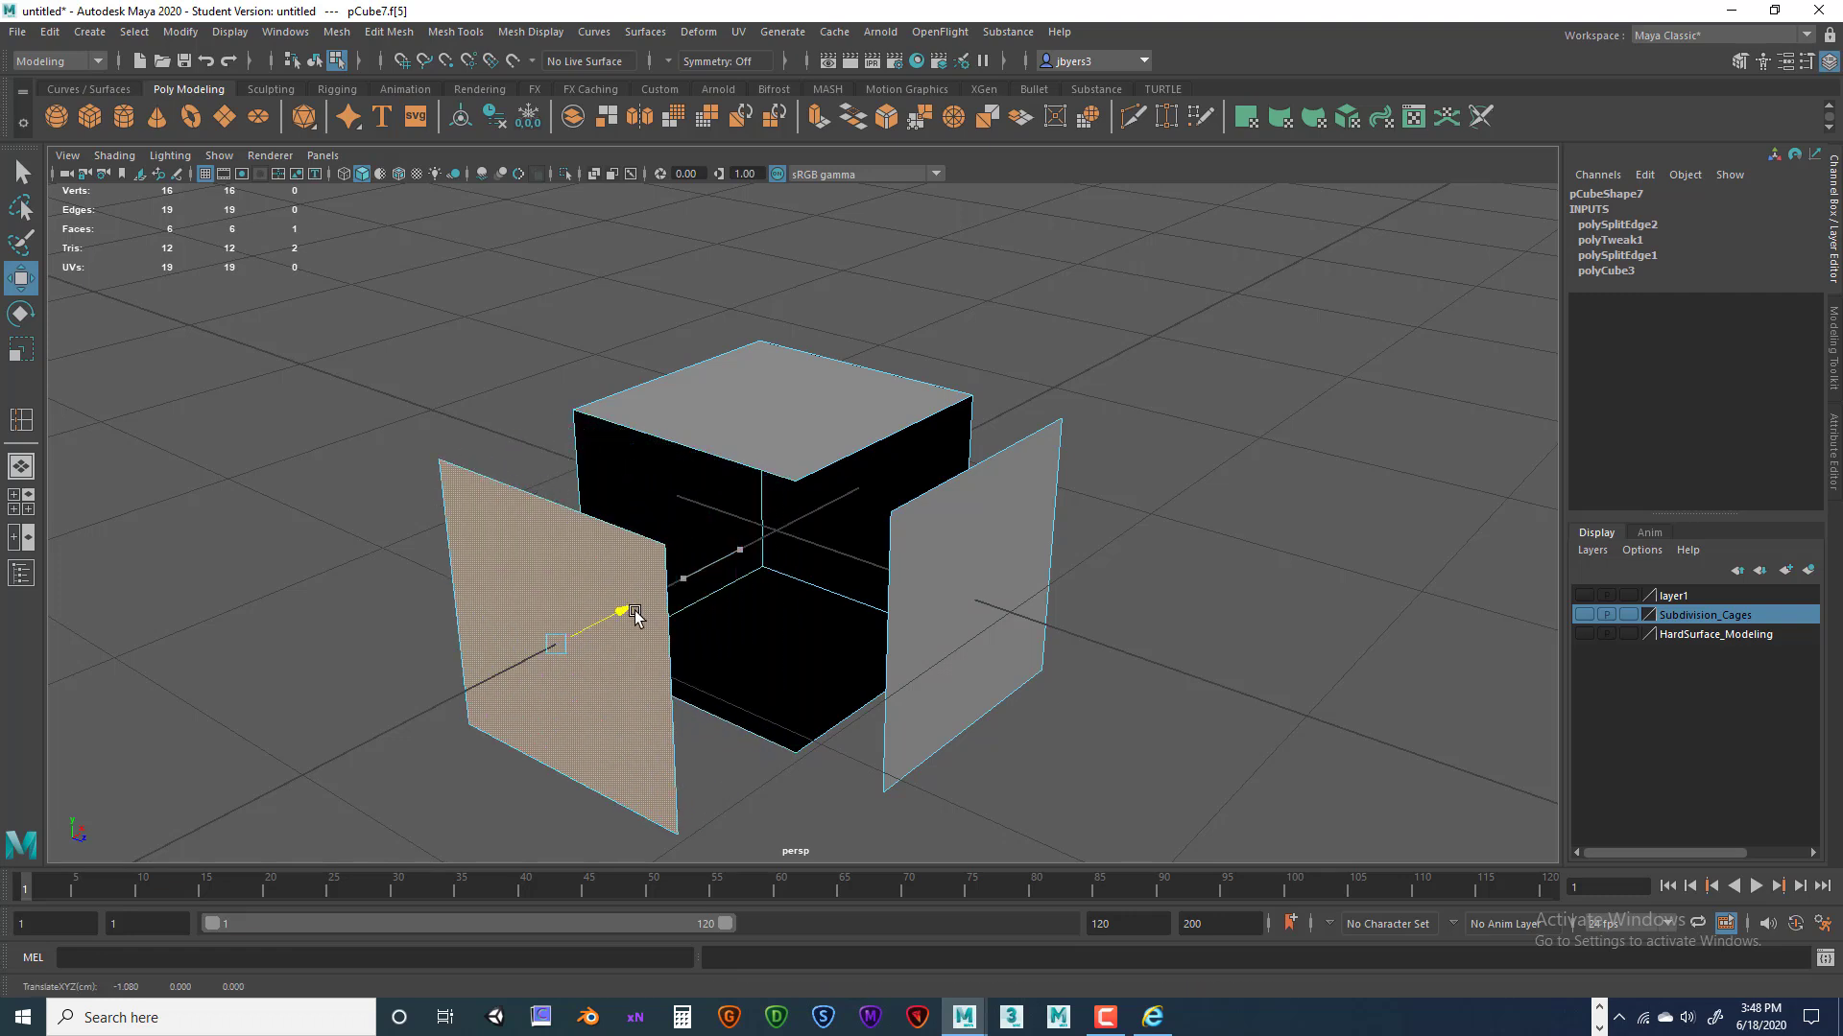
click(802, 414)
key(g)
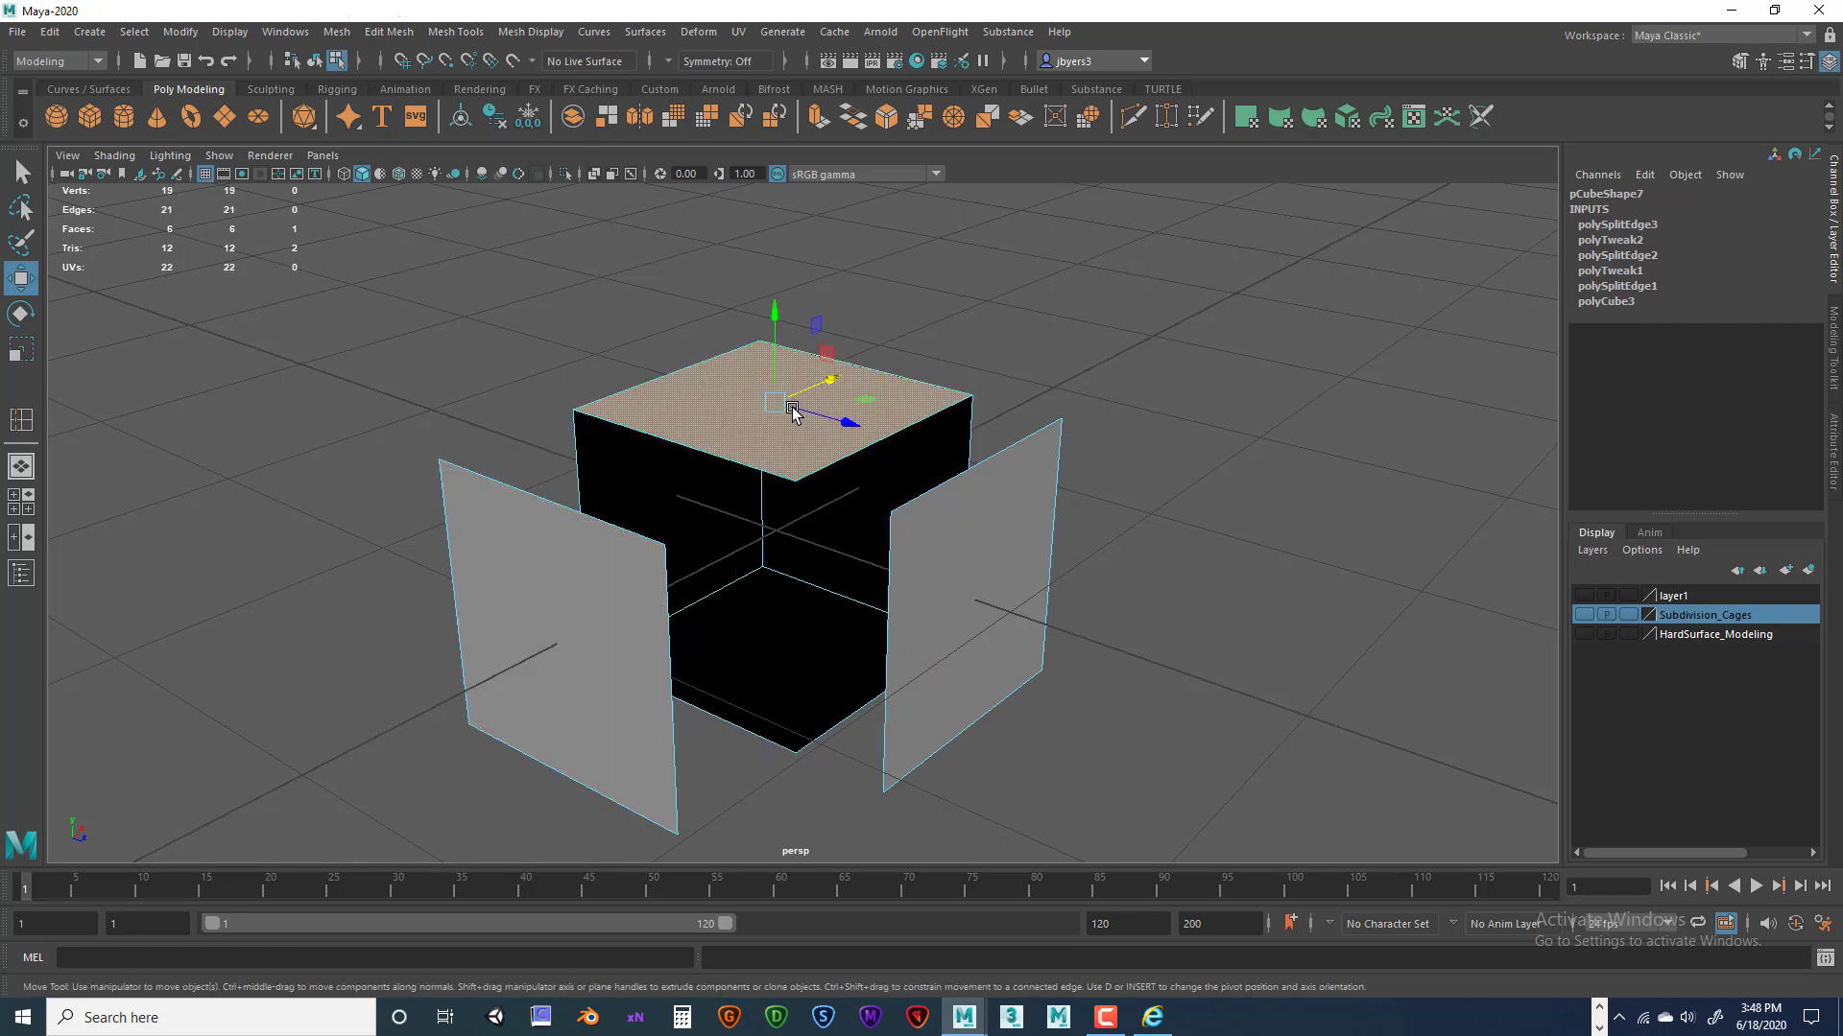
drag(777, 323, 777, 231)
alt+drag(945, 427, 984, 422)
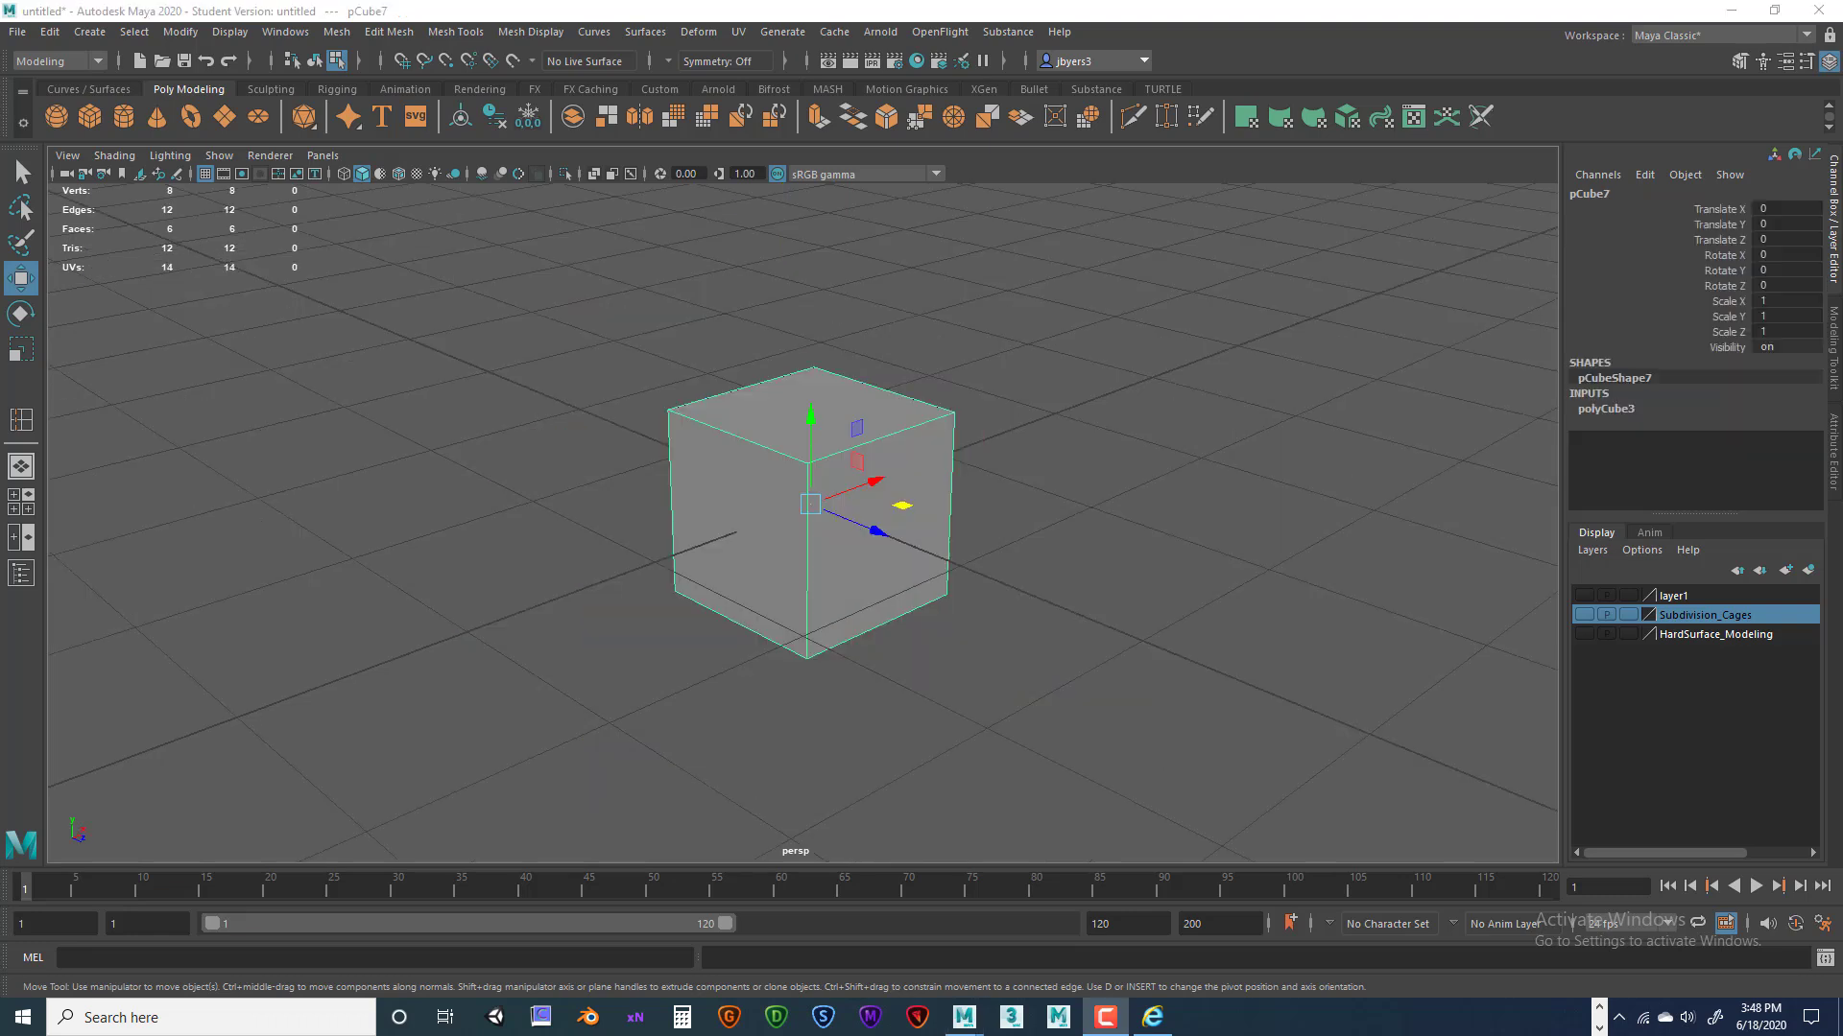
Extrude the cube's top face with a thickness of 1.
alt+drag(1033, 519, 1038, 533)
right_drag(863, 389, 859, 436)
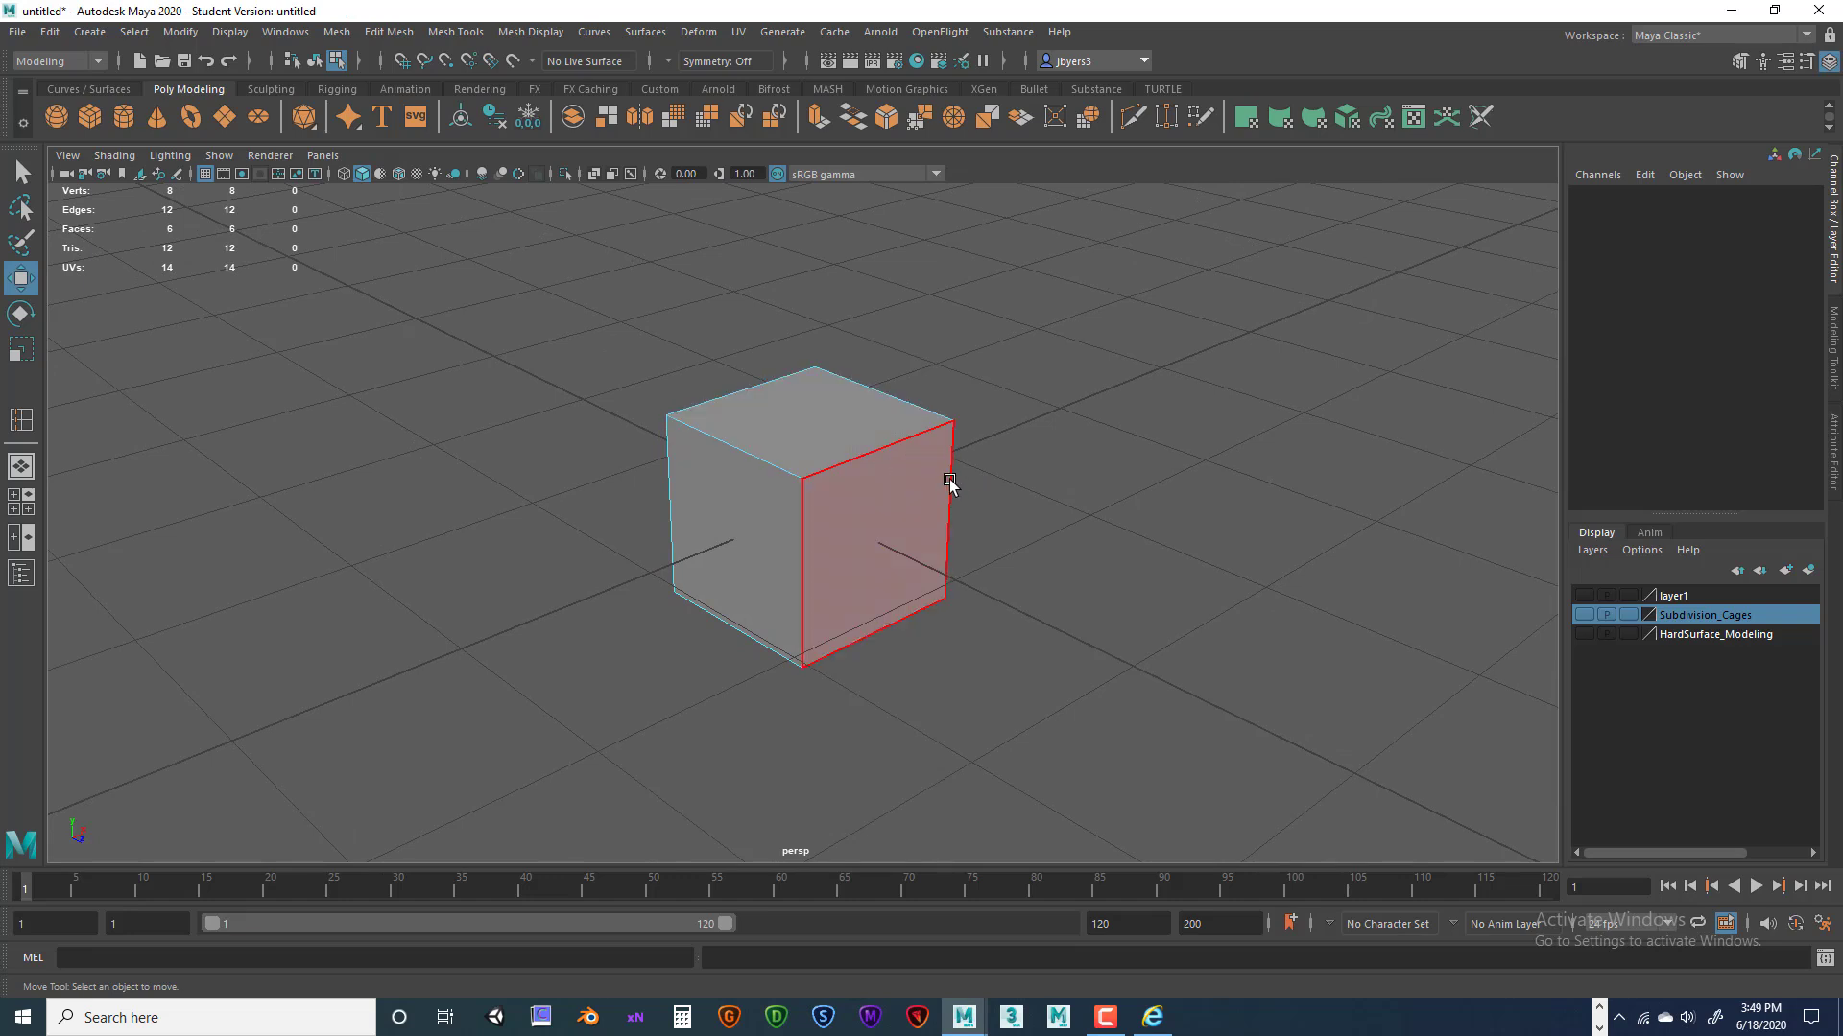
click(839, 422)
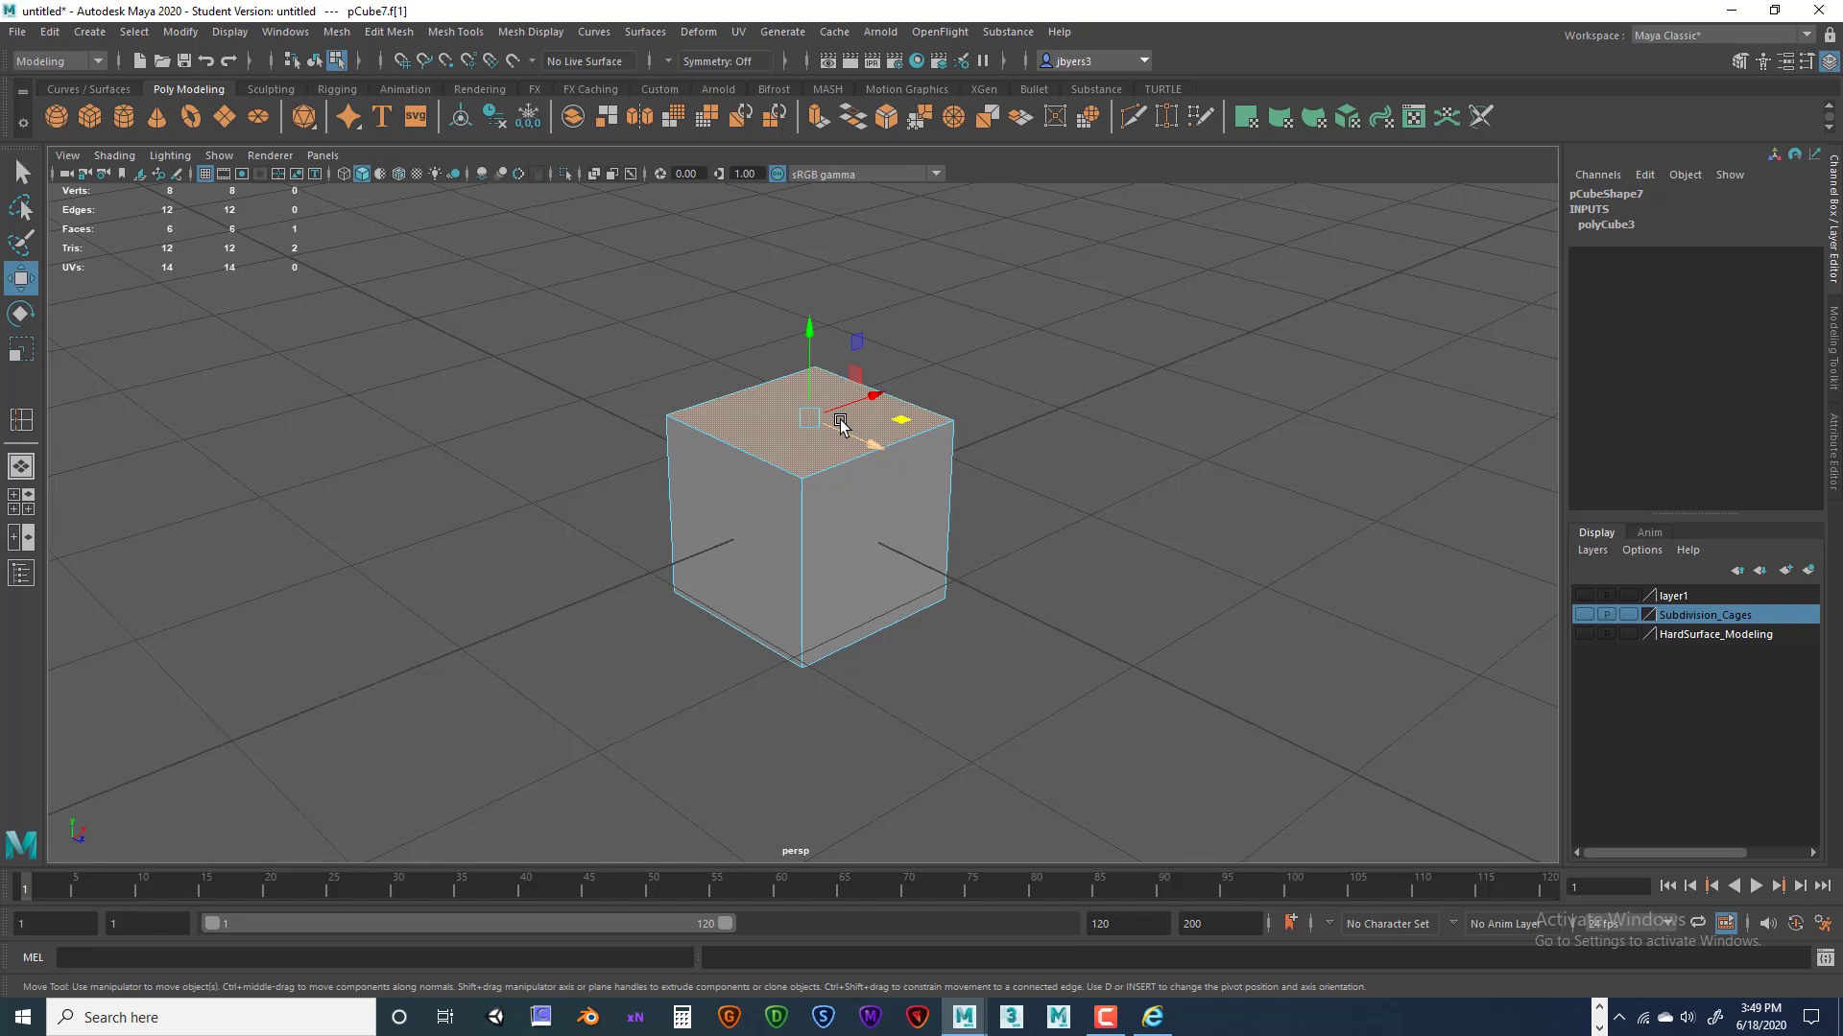
key(ctrl+e)
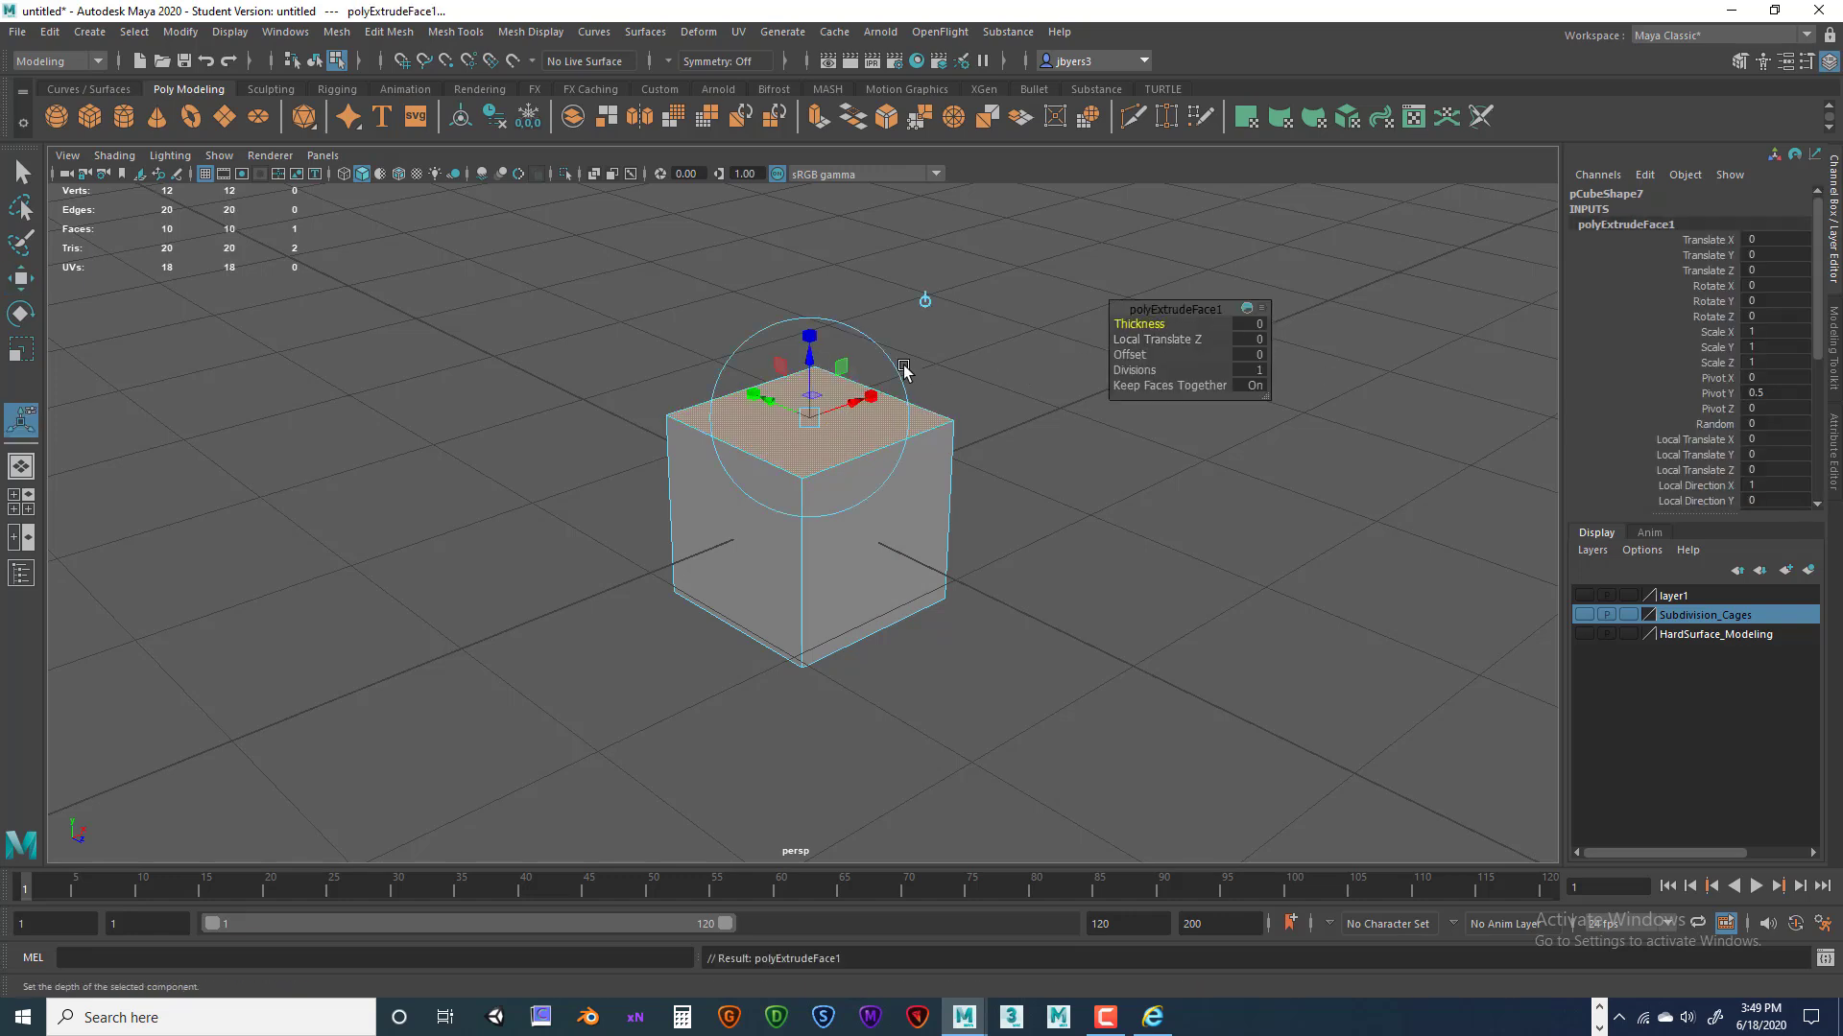
drag(1151, 324, 1155, 329)
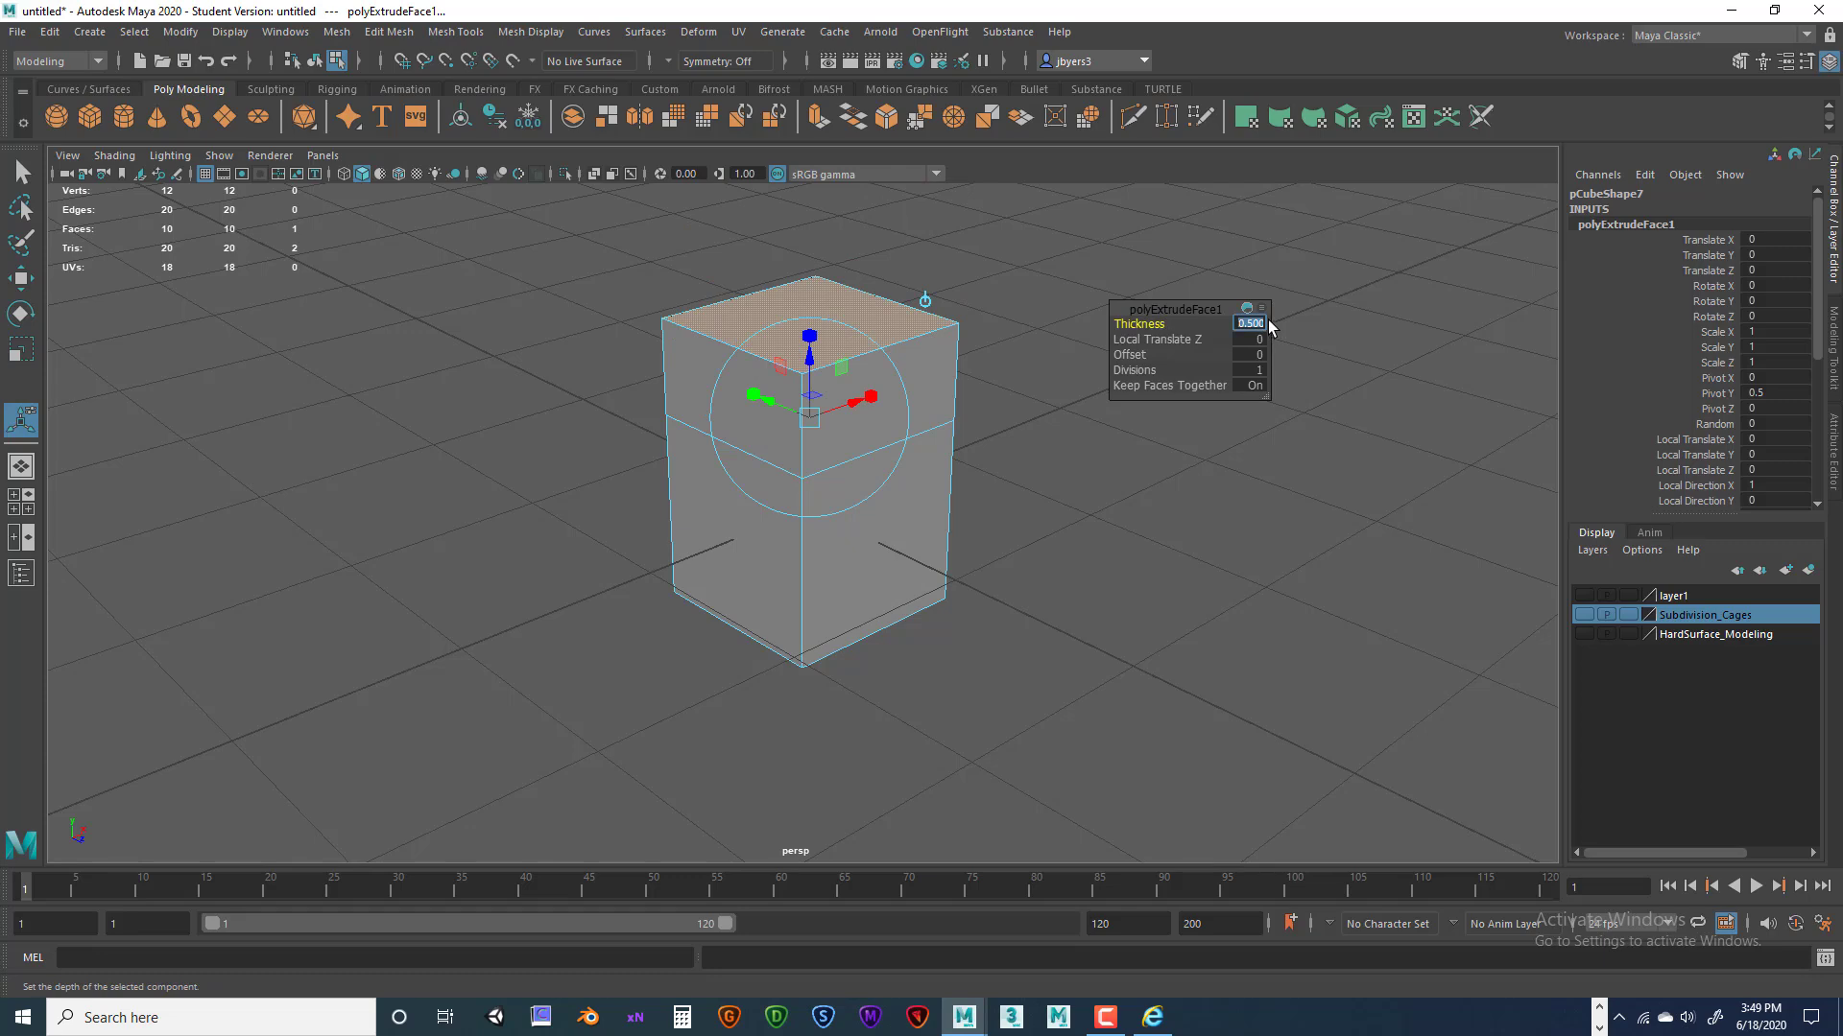
key(Return)
Flare the extruded top with a -0.3 offset, undoing trial Local Translate Z and widening edits.
alt+drag(1008, 403, 1049, 481)
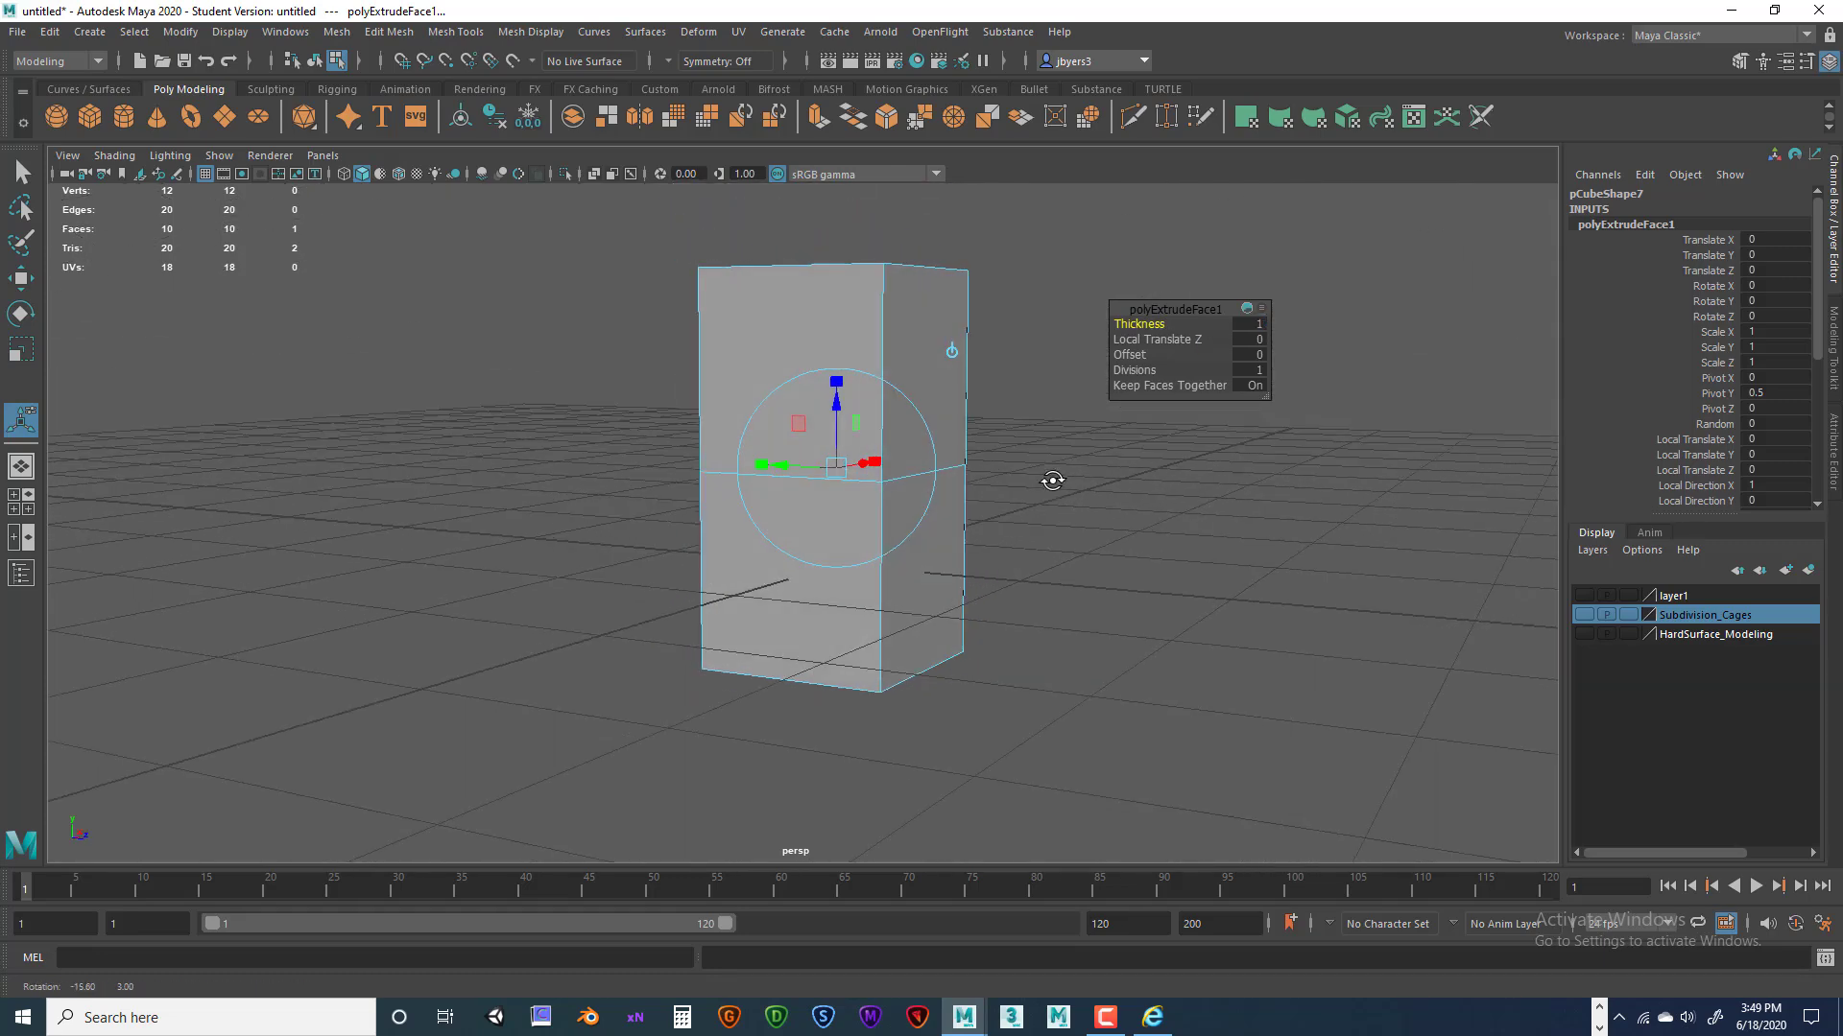
alt+drag(815, 383, 970, 508)
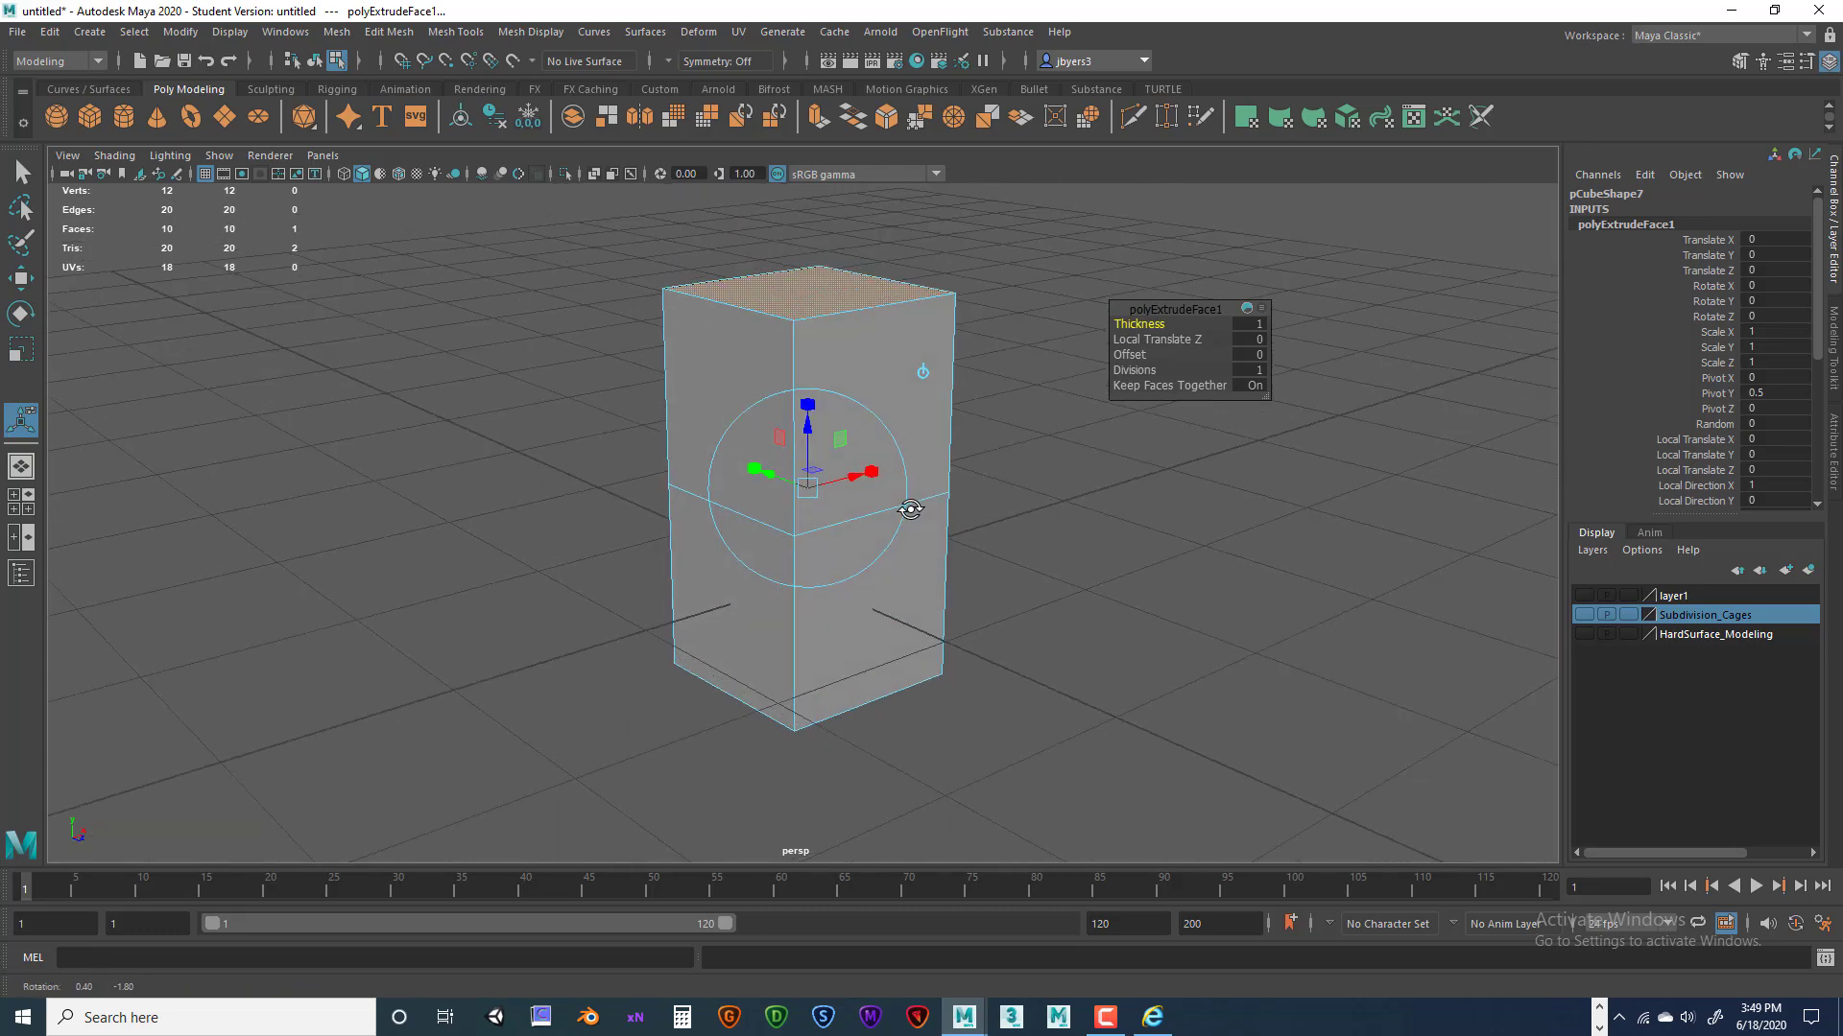
click(1157, 340)
alt+drag(1063, 429, 1067, 449)
middle_drag(1128, 340, 1133, 346)
key(ctrl+z)
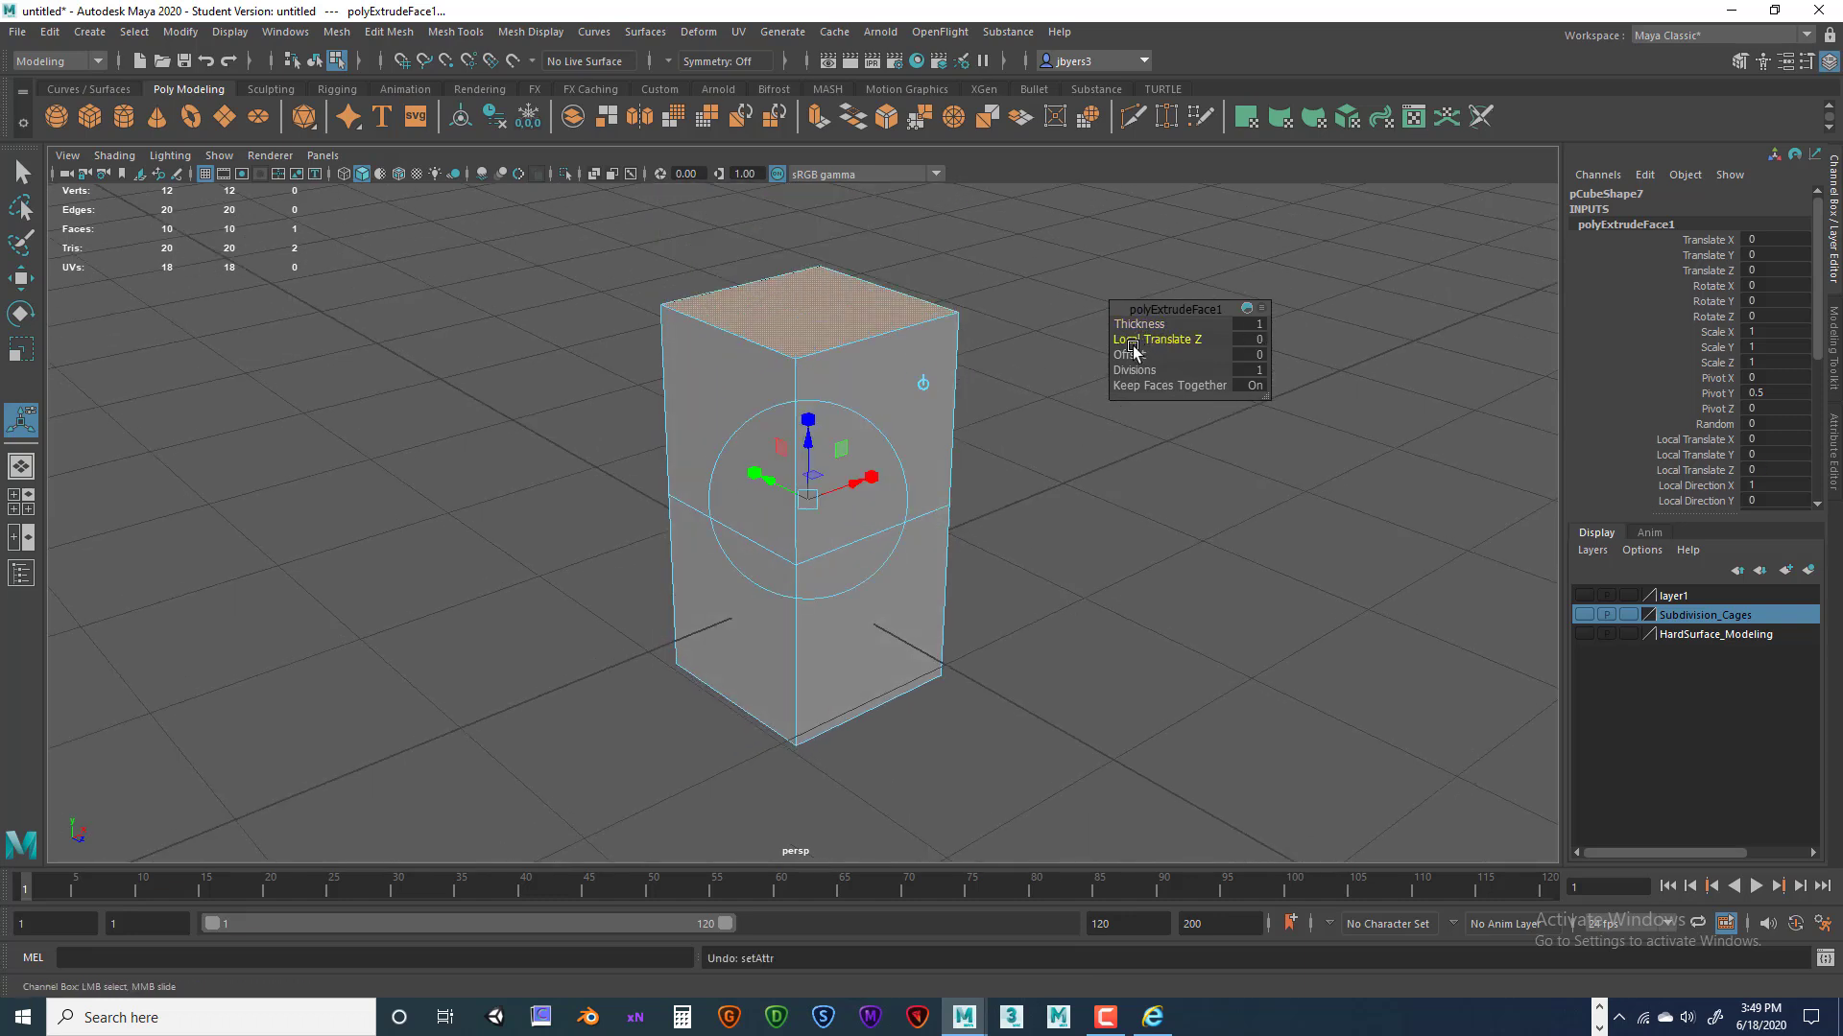
mouse_move(1129, 355)
middle_down()
mouse_move(1157, 353)
mouse_move(1128, 363)
middle_up()
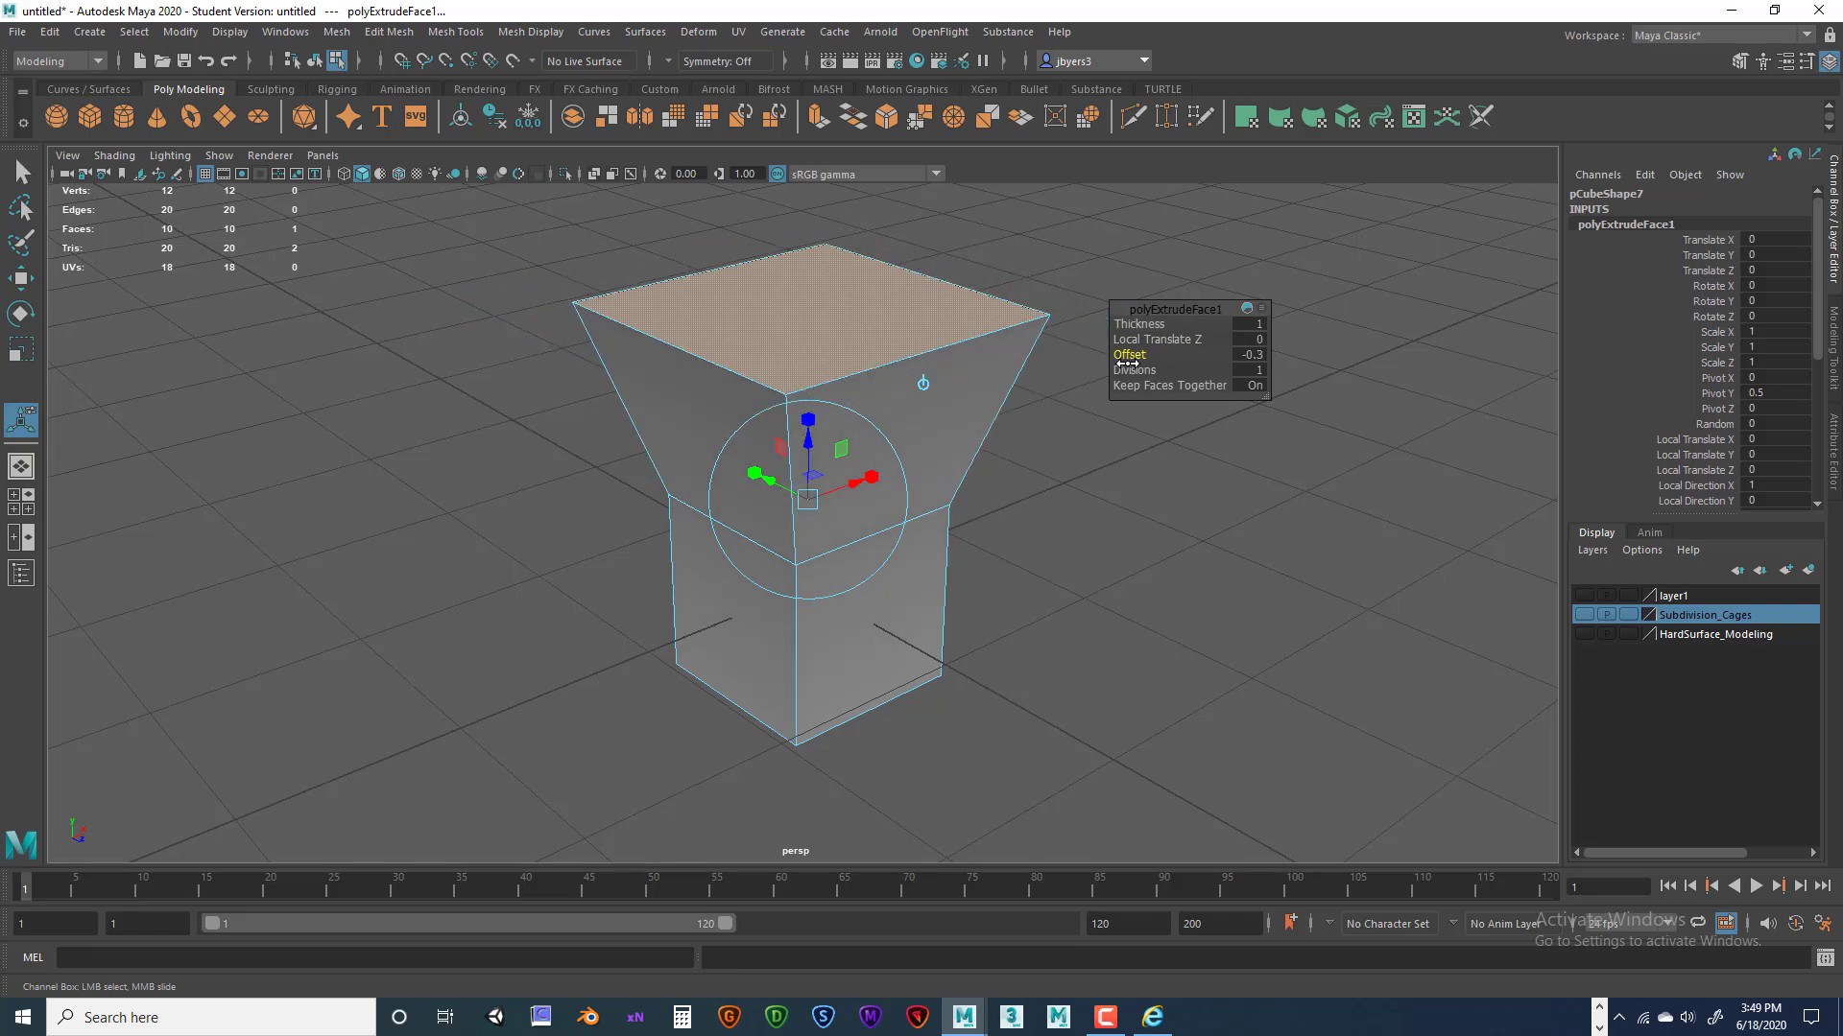
drag(872, 477, 899, 471)
key(ctrl+z)
Give the extrusion 3 divisions and reframe the view on the cube.
mouse_move(1137, 371)
mouse_down()
mouse_move(1180, 373)
mouse_move(1157, 374)
mouse_up()
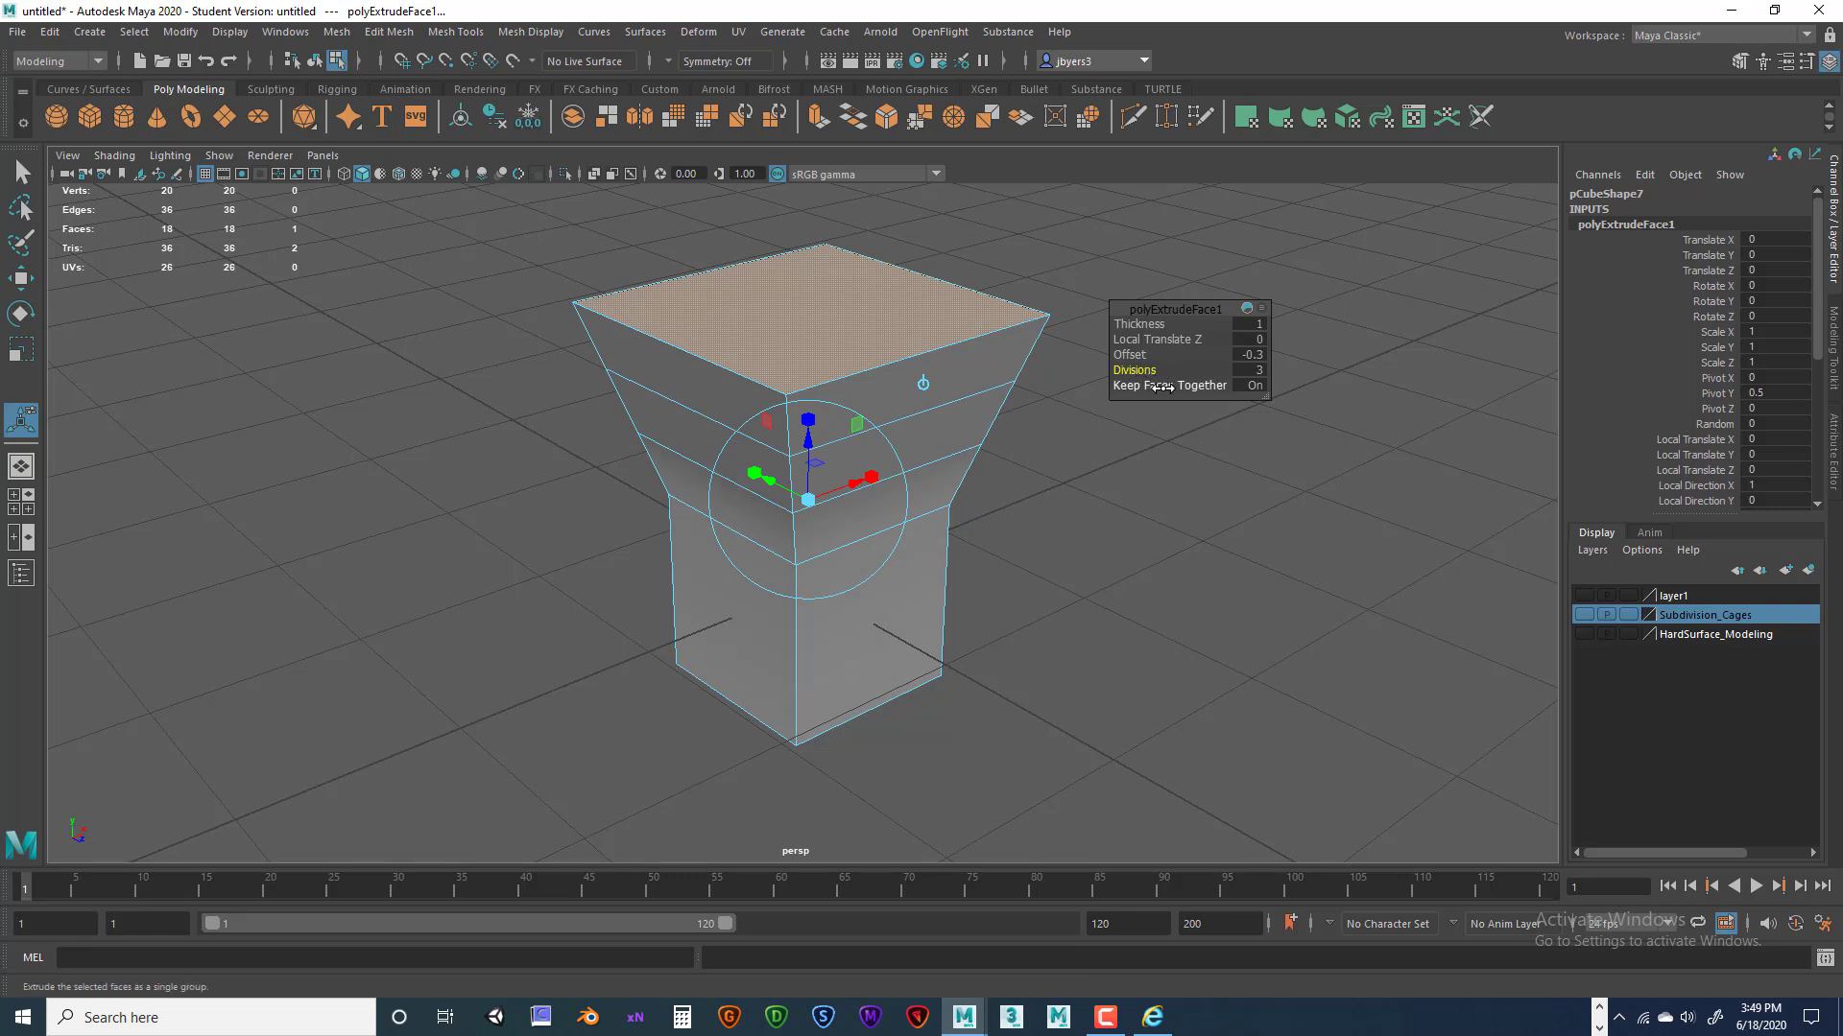
alt+middle_drag(1049, 410, 1020, 444)
alt+right_drag(1021, 444, 876, 441)
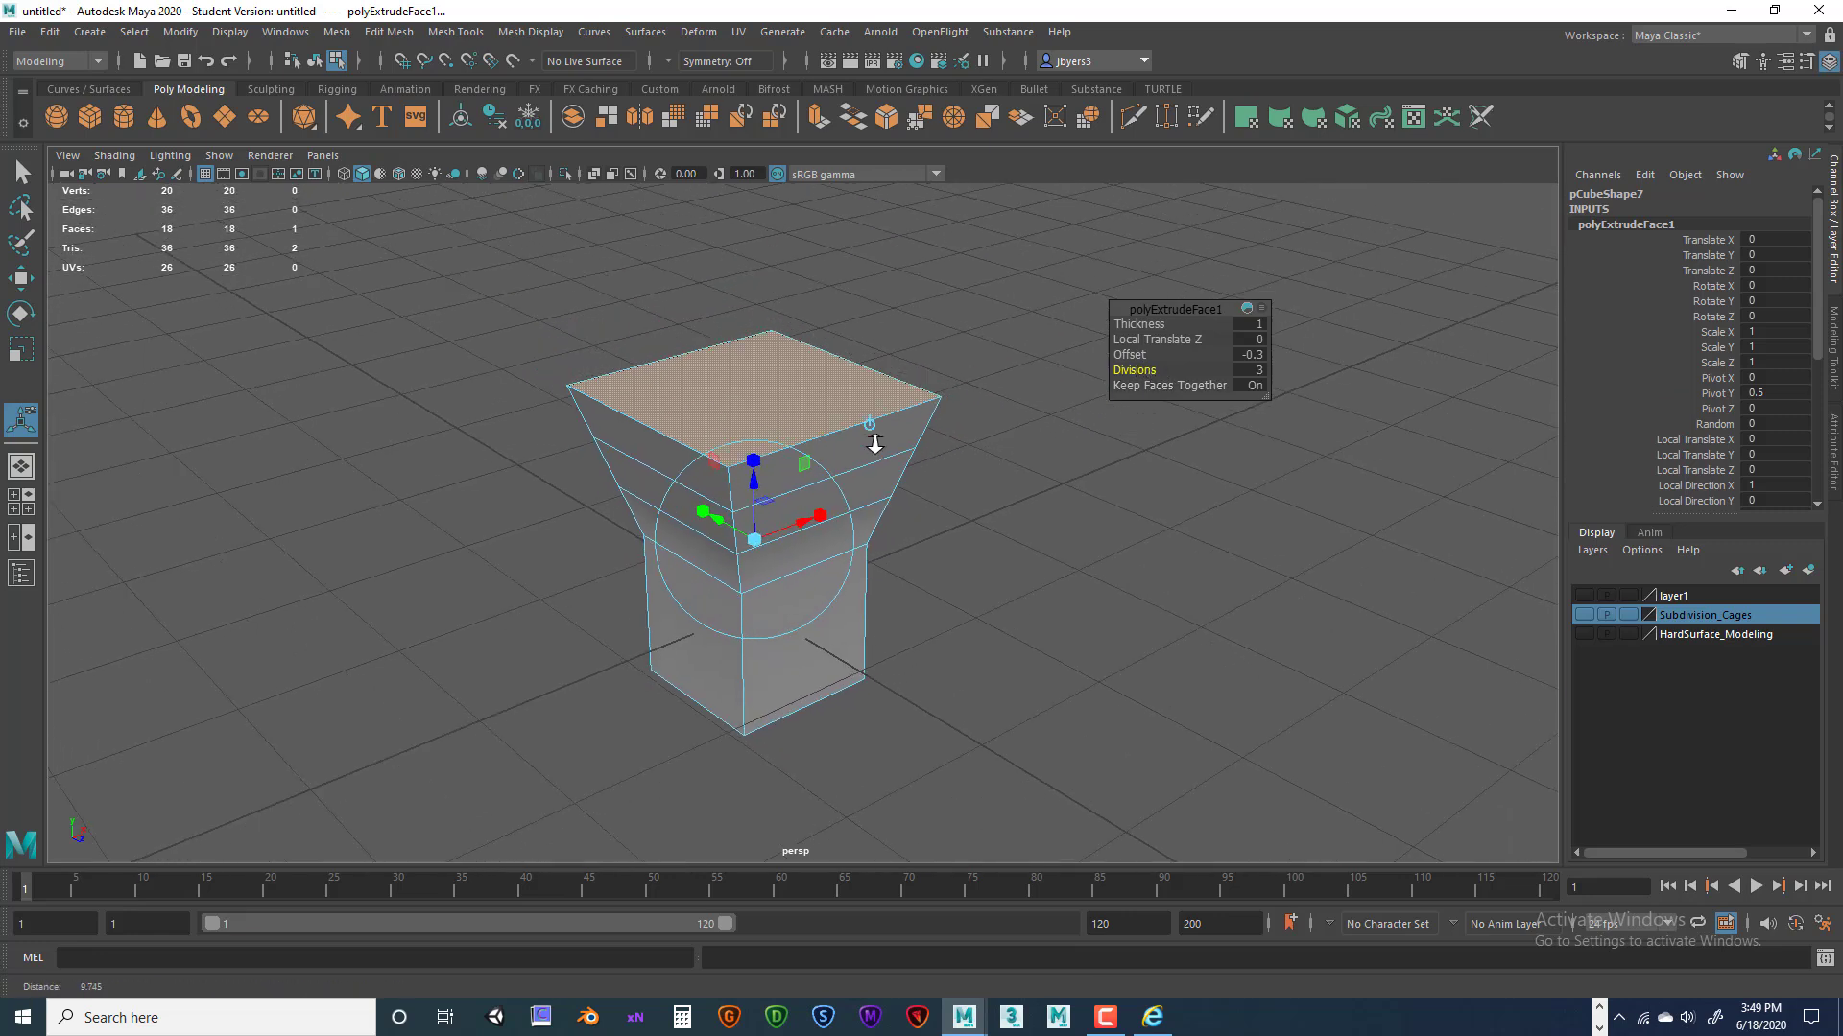
alt+drag(909, 423, 906, 434)
alt+middle_drag(906, 433, 944, 389)
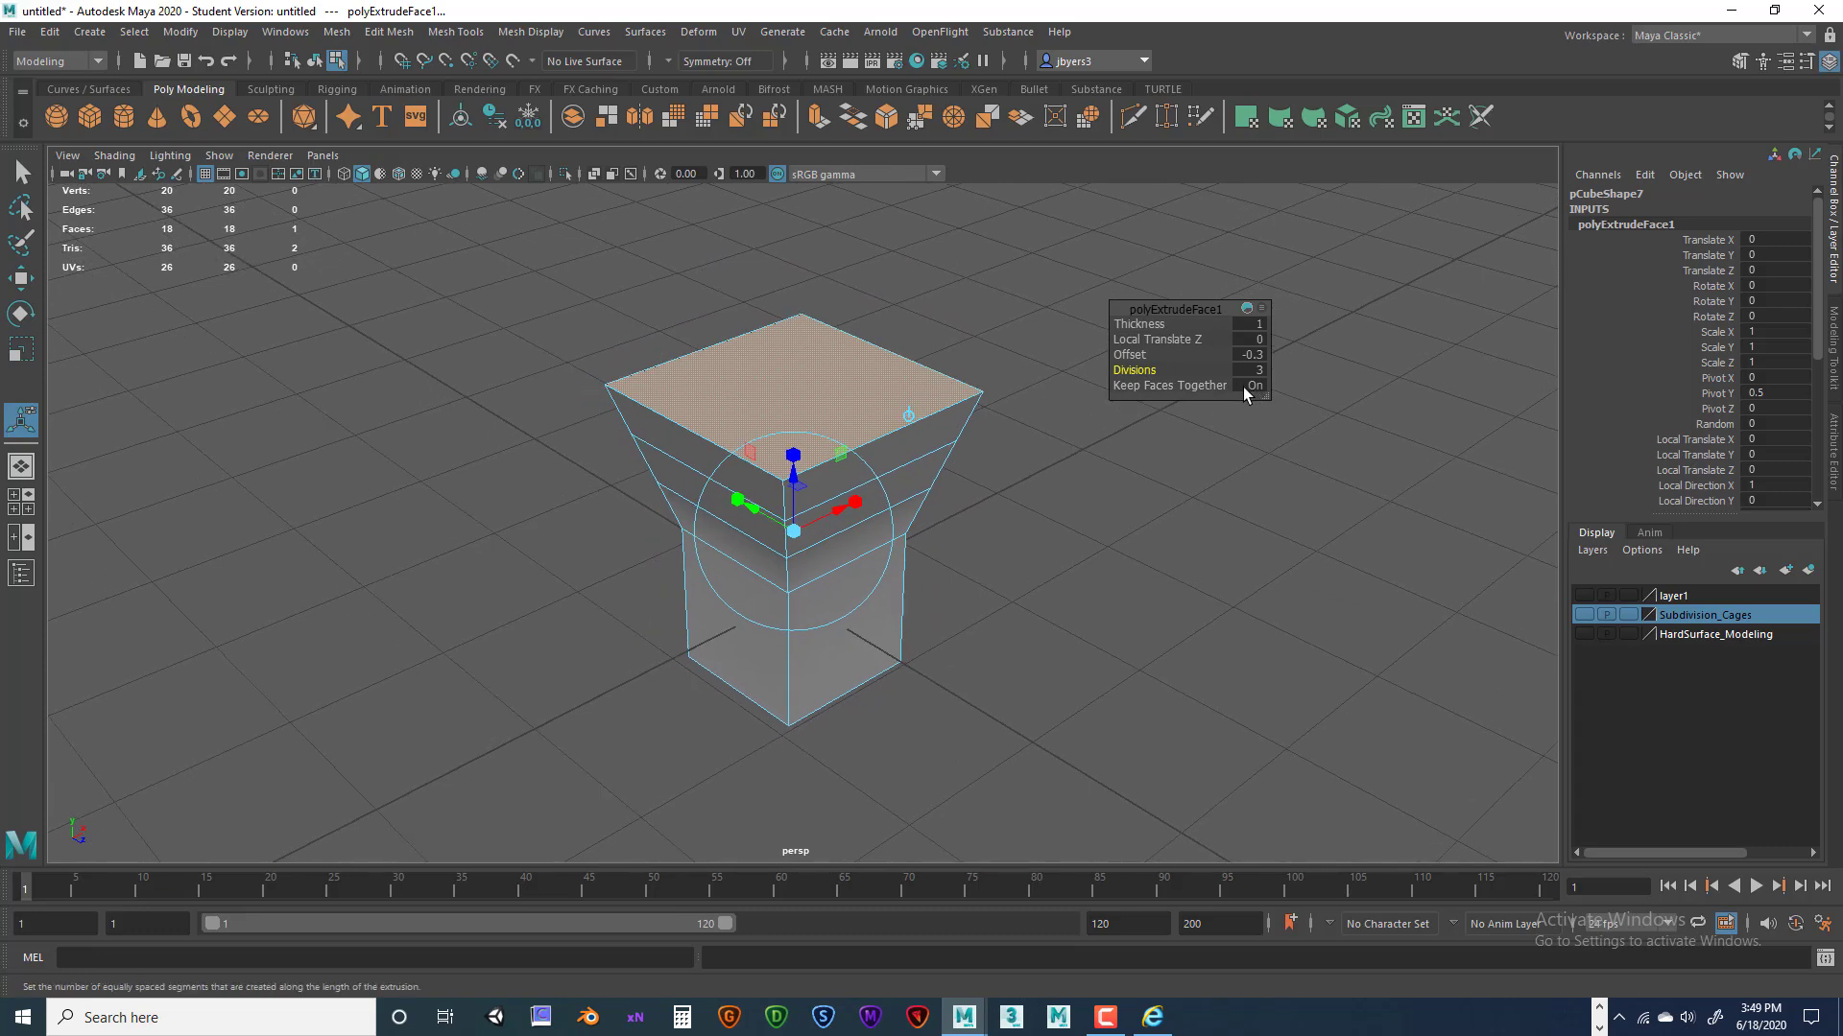
mouse_move(981, 422)
alt+mouse_down()
mouse_move(965, 405)
mouse_move(999, 407)
alt+mouse_up()
Select the four faces in the cube's right column.
click(961, 485)
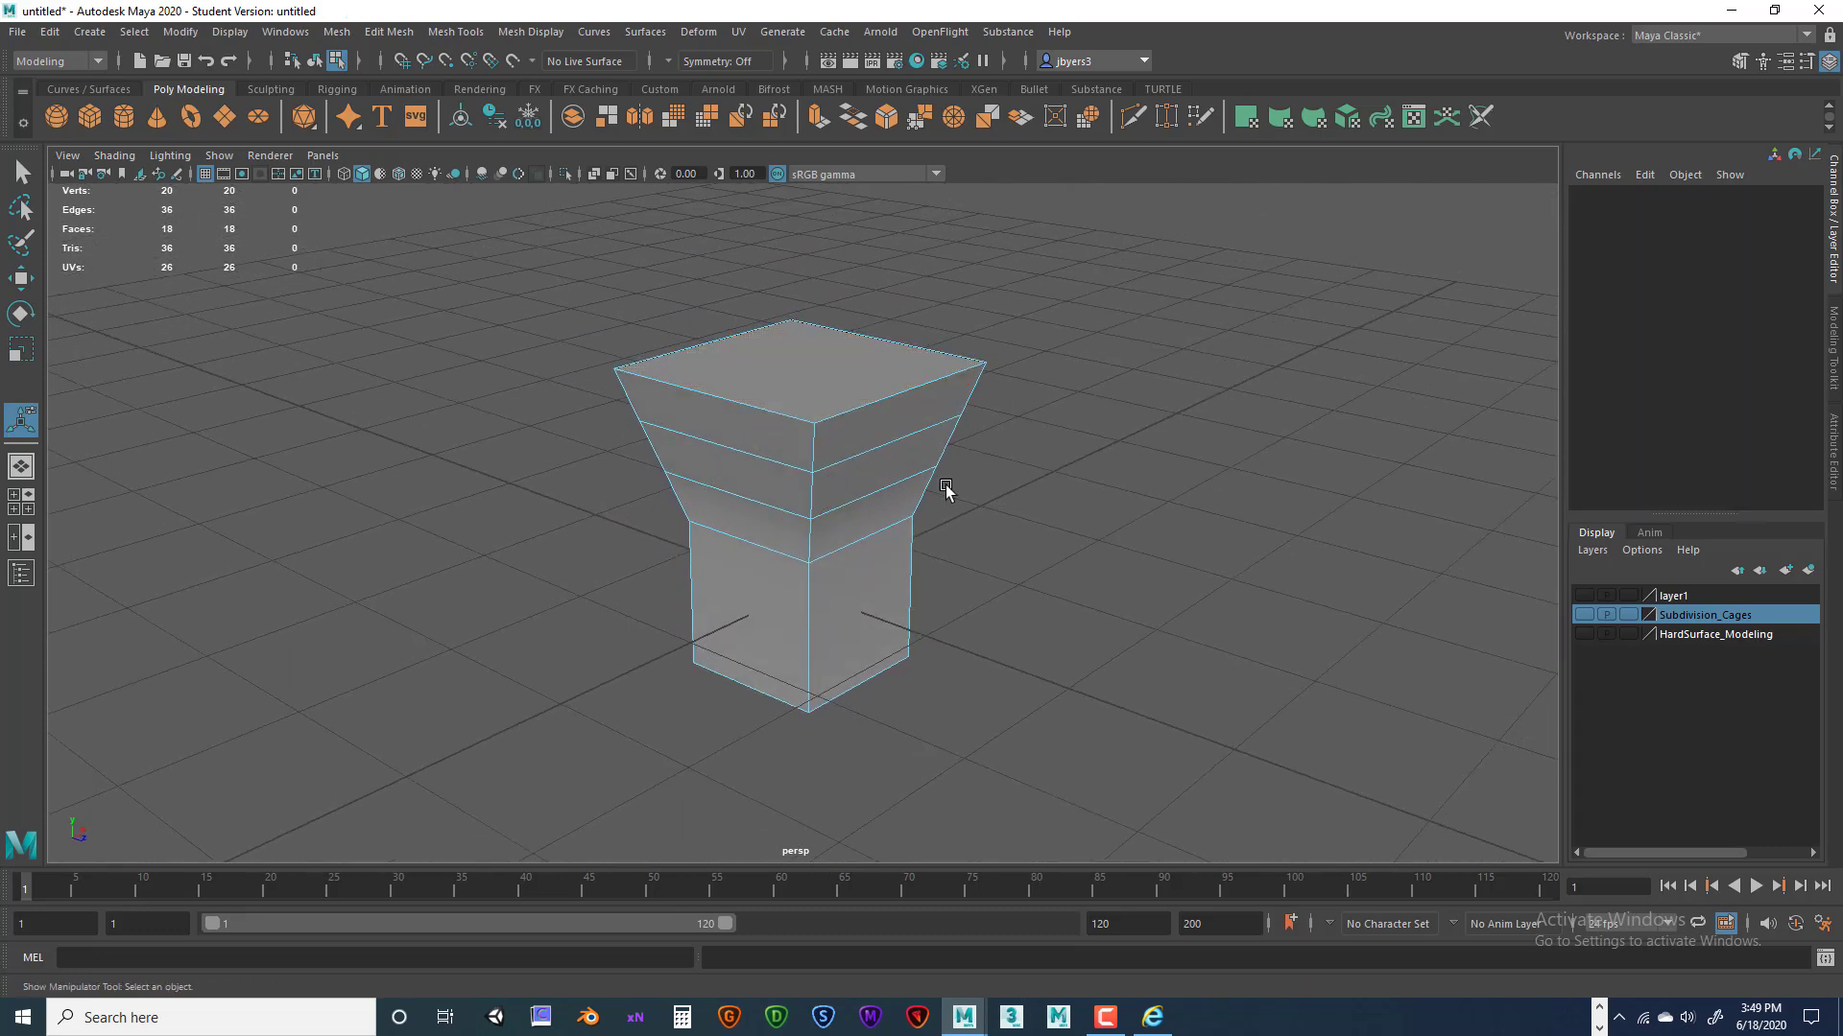
alt+drag(959, 489, 930, 399)
click(913, 365)
shift+click(892, 423)
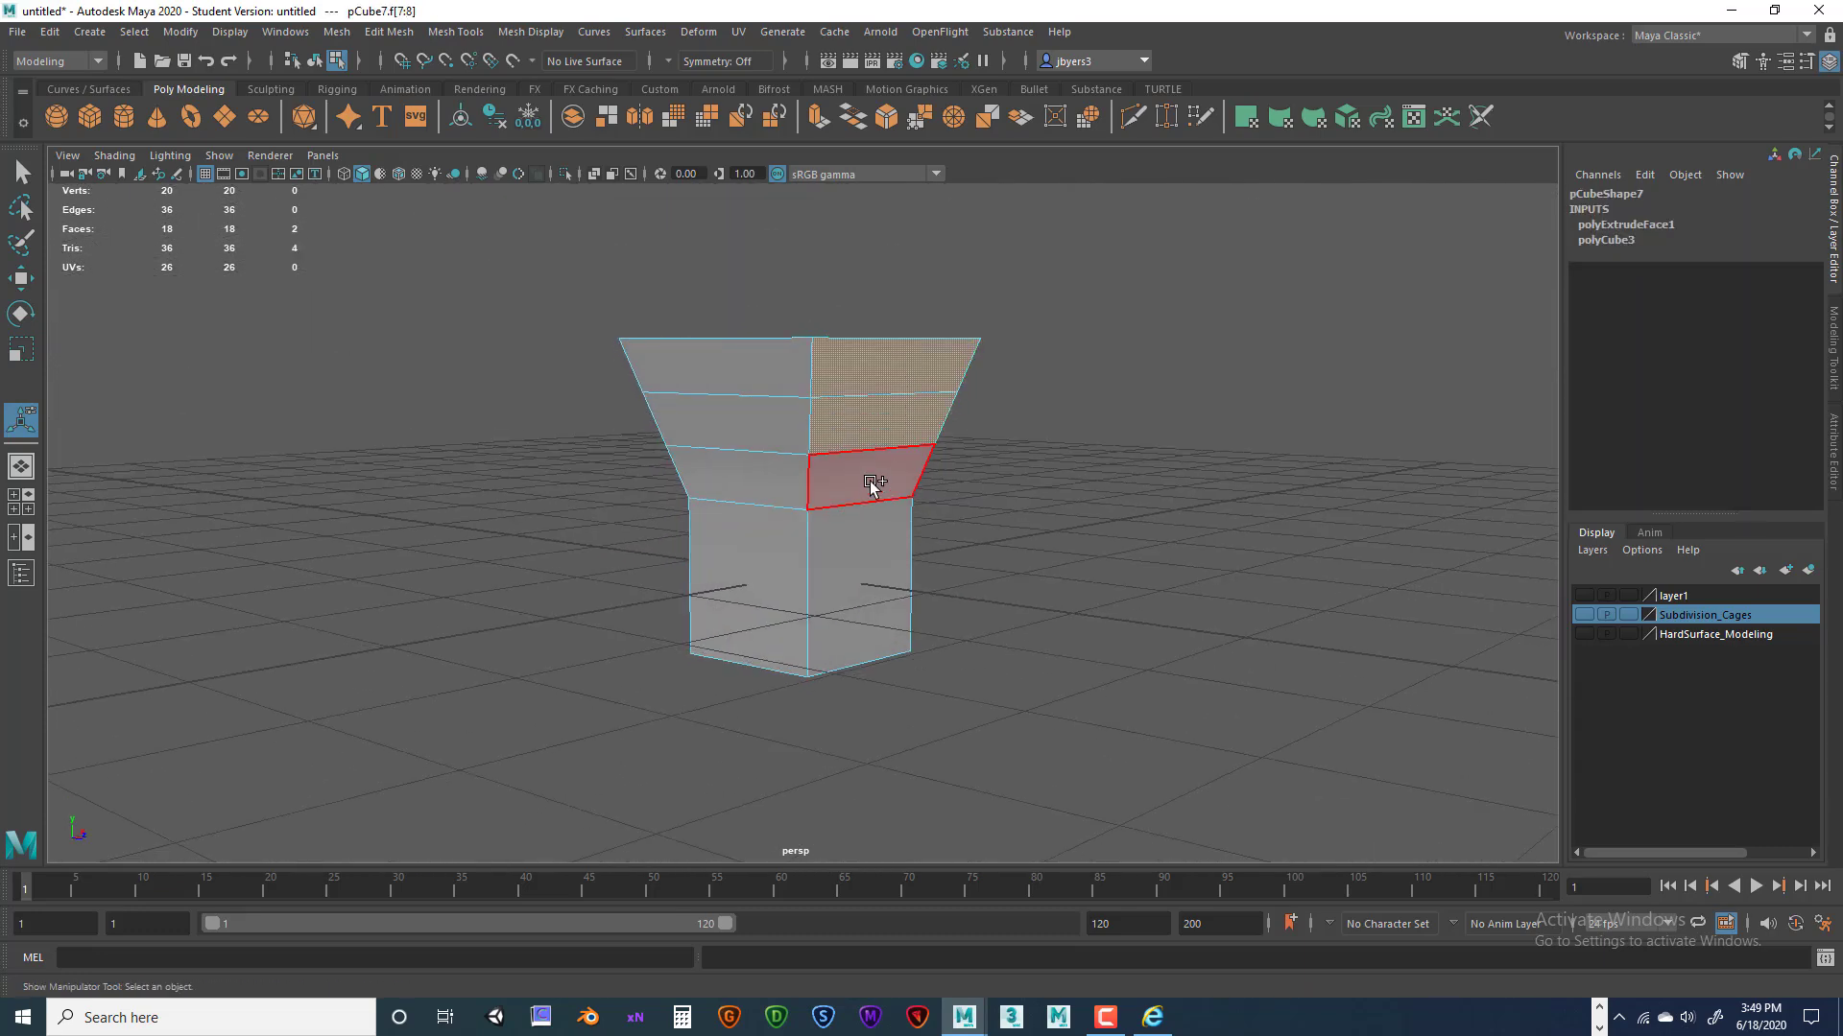
shift+click(875, 480)
shift+click(862, 545)
alt+drag(1043, 488, 993, 494)
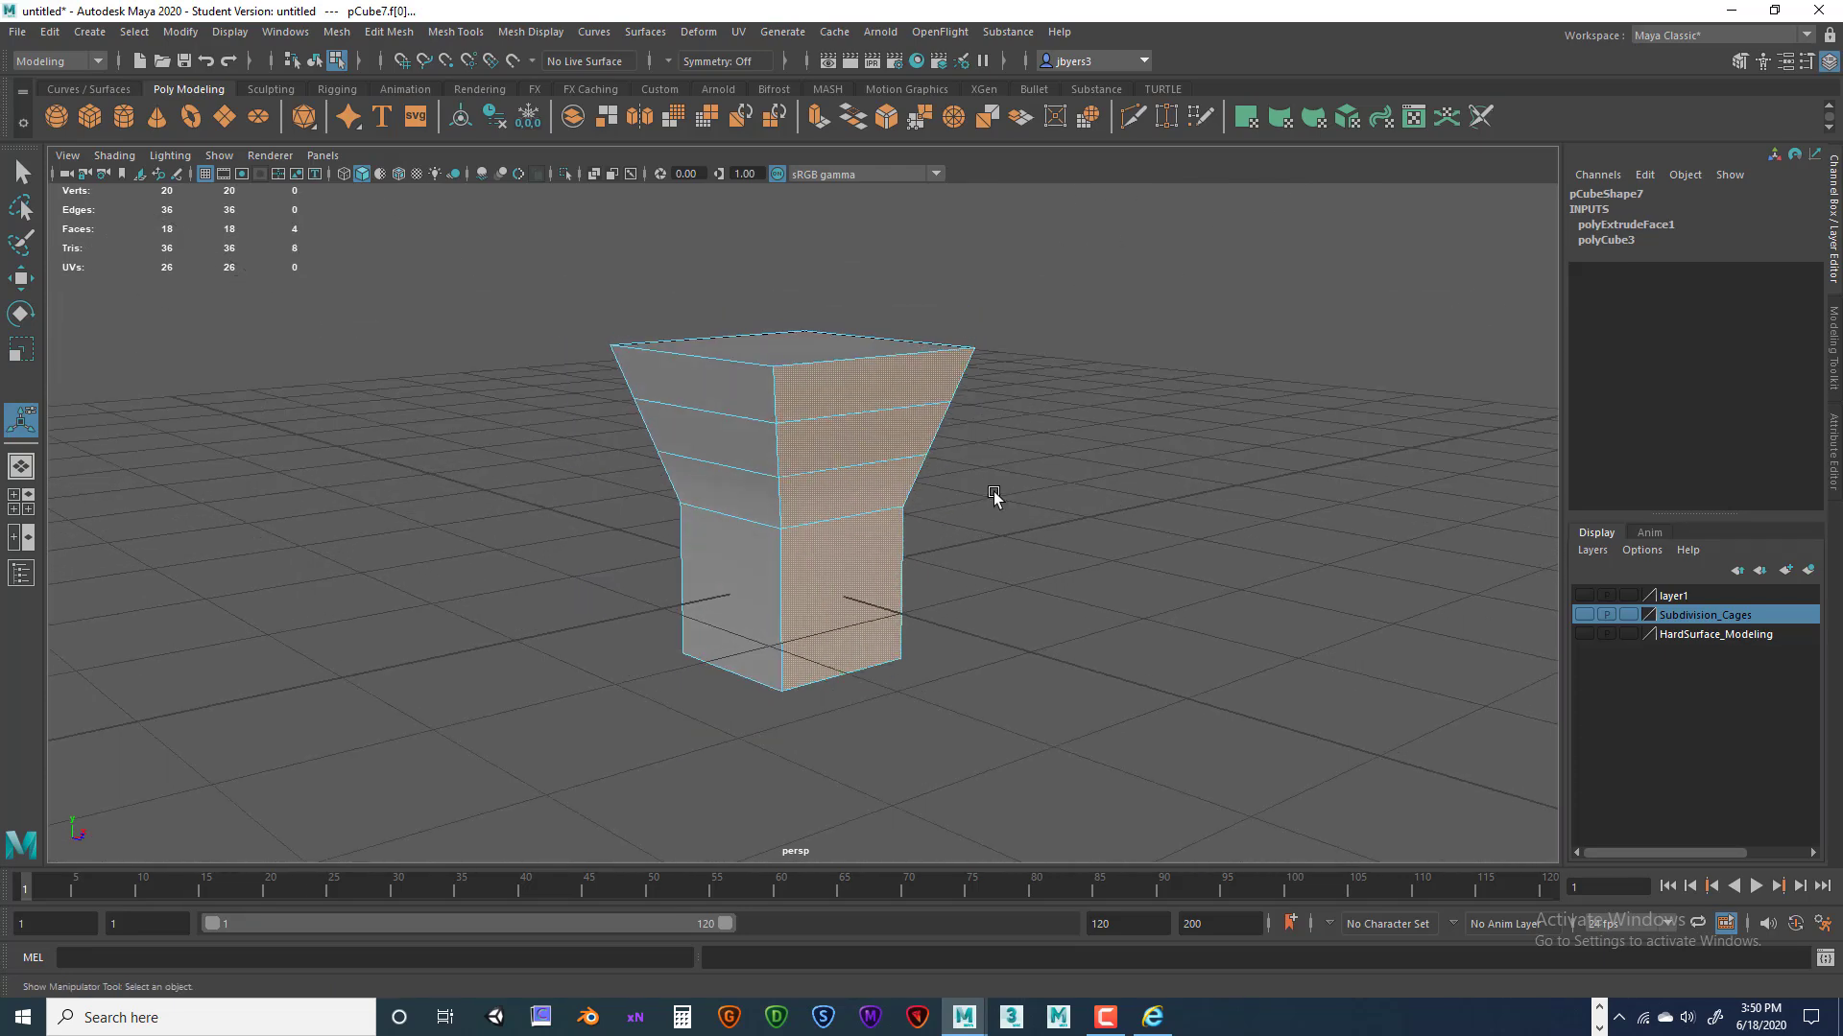
Extrude those faces out 0.281 with Keep Faces Together off, scaling them into separate fins.
key(ctrl+e)
drag(892, 603, 1048, 660)
drag(919, 631, 1033, 604)
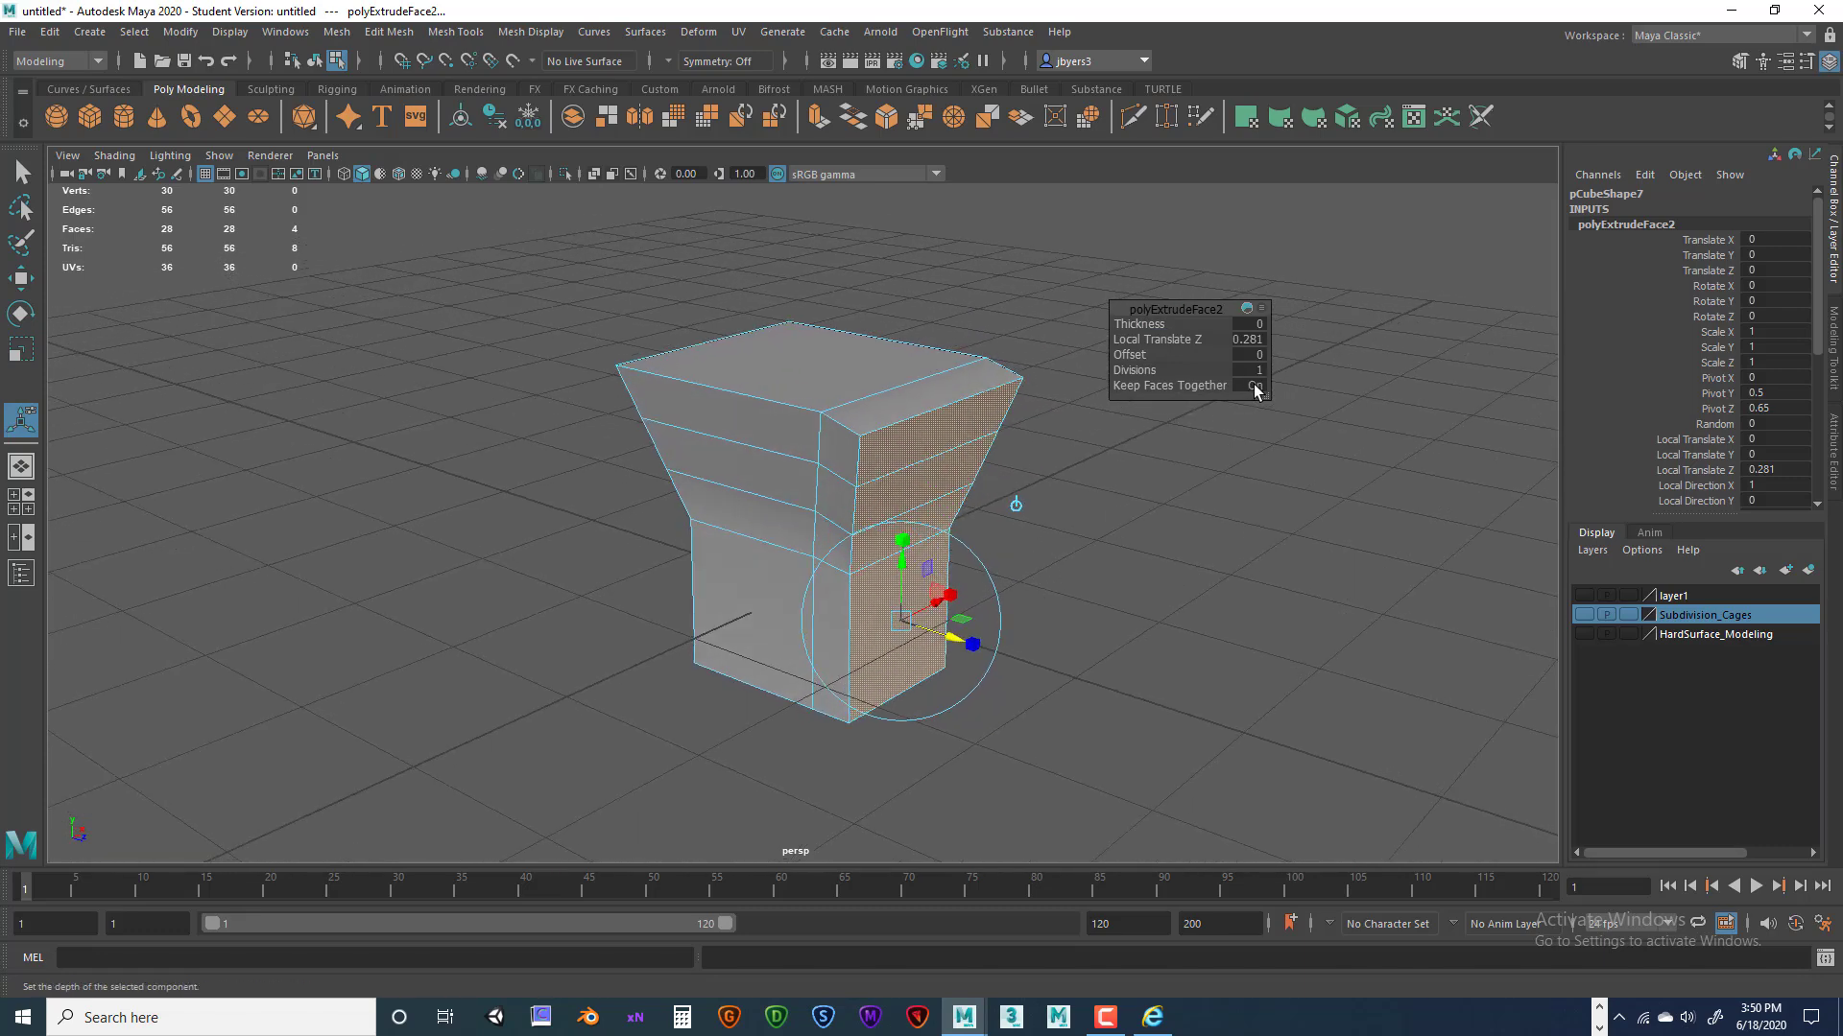
alt+drag(1078, 490, 1110, 526)
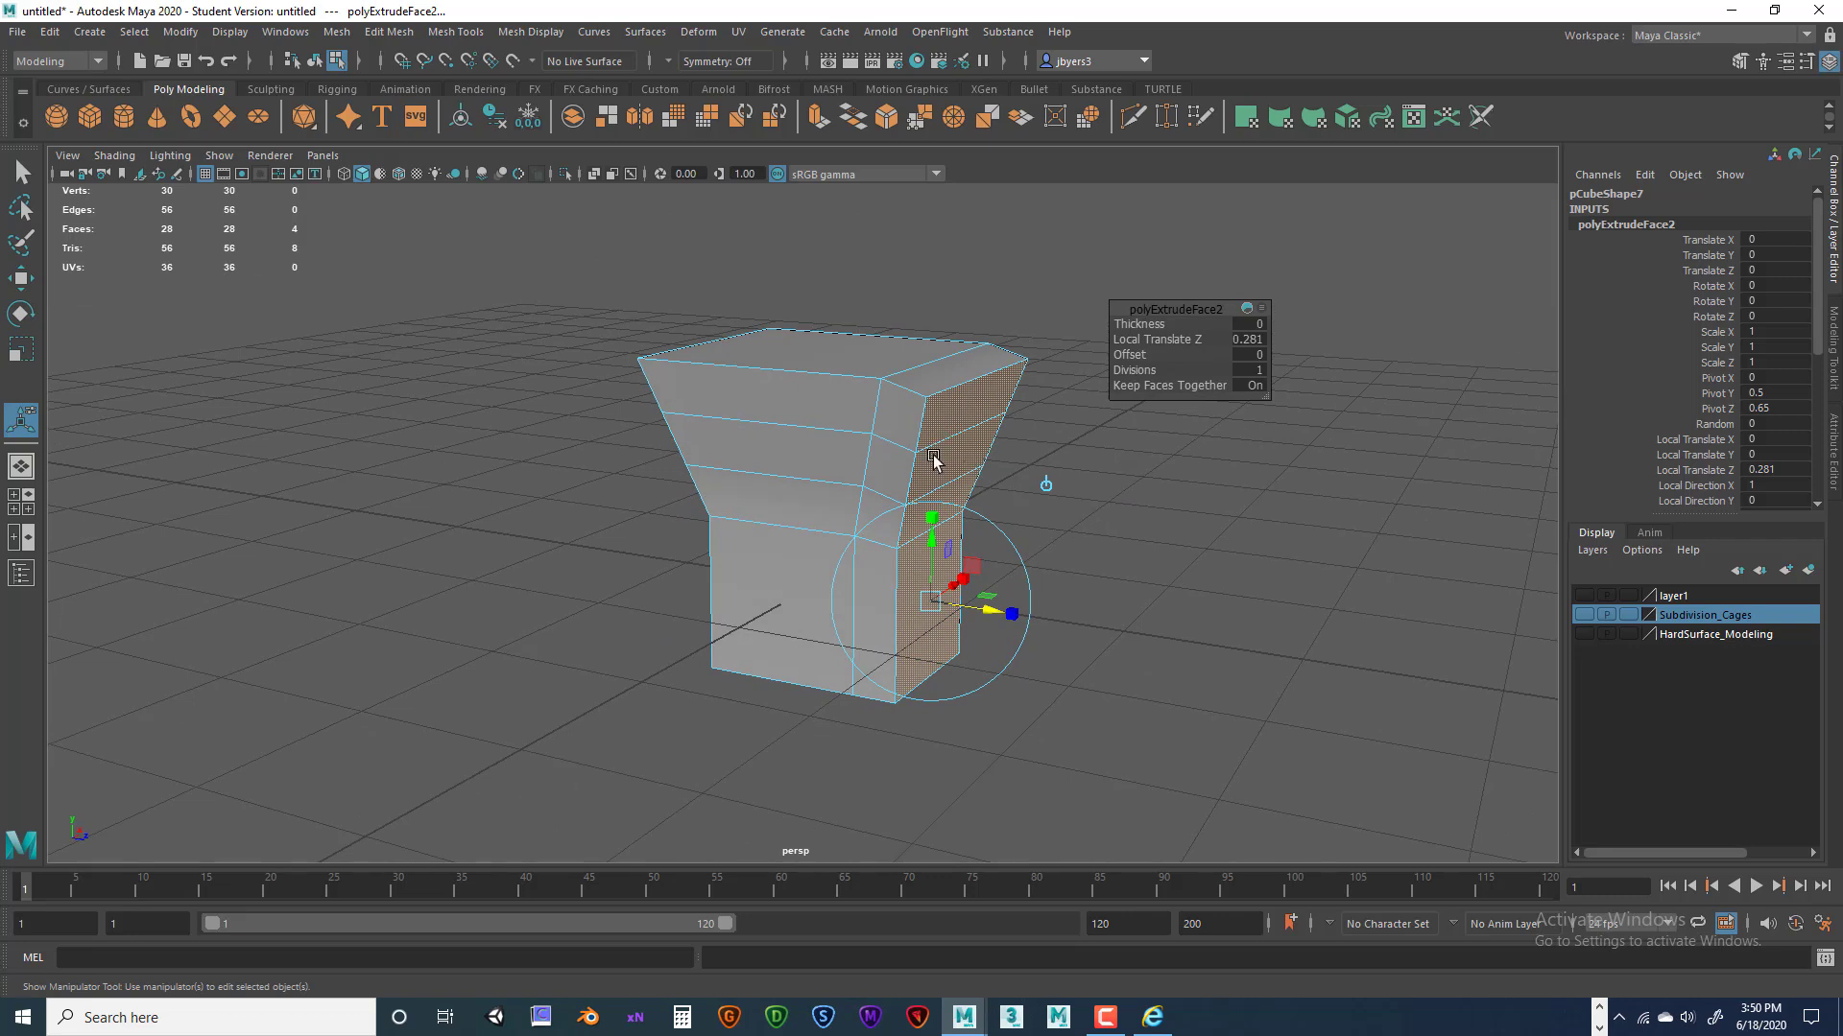
alt+drag(1171, 462, 1210, 432)
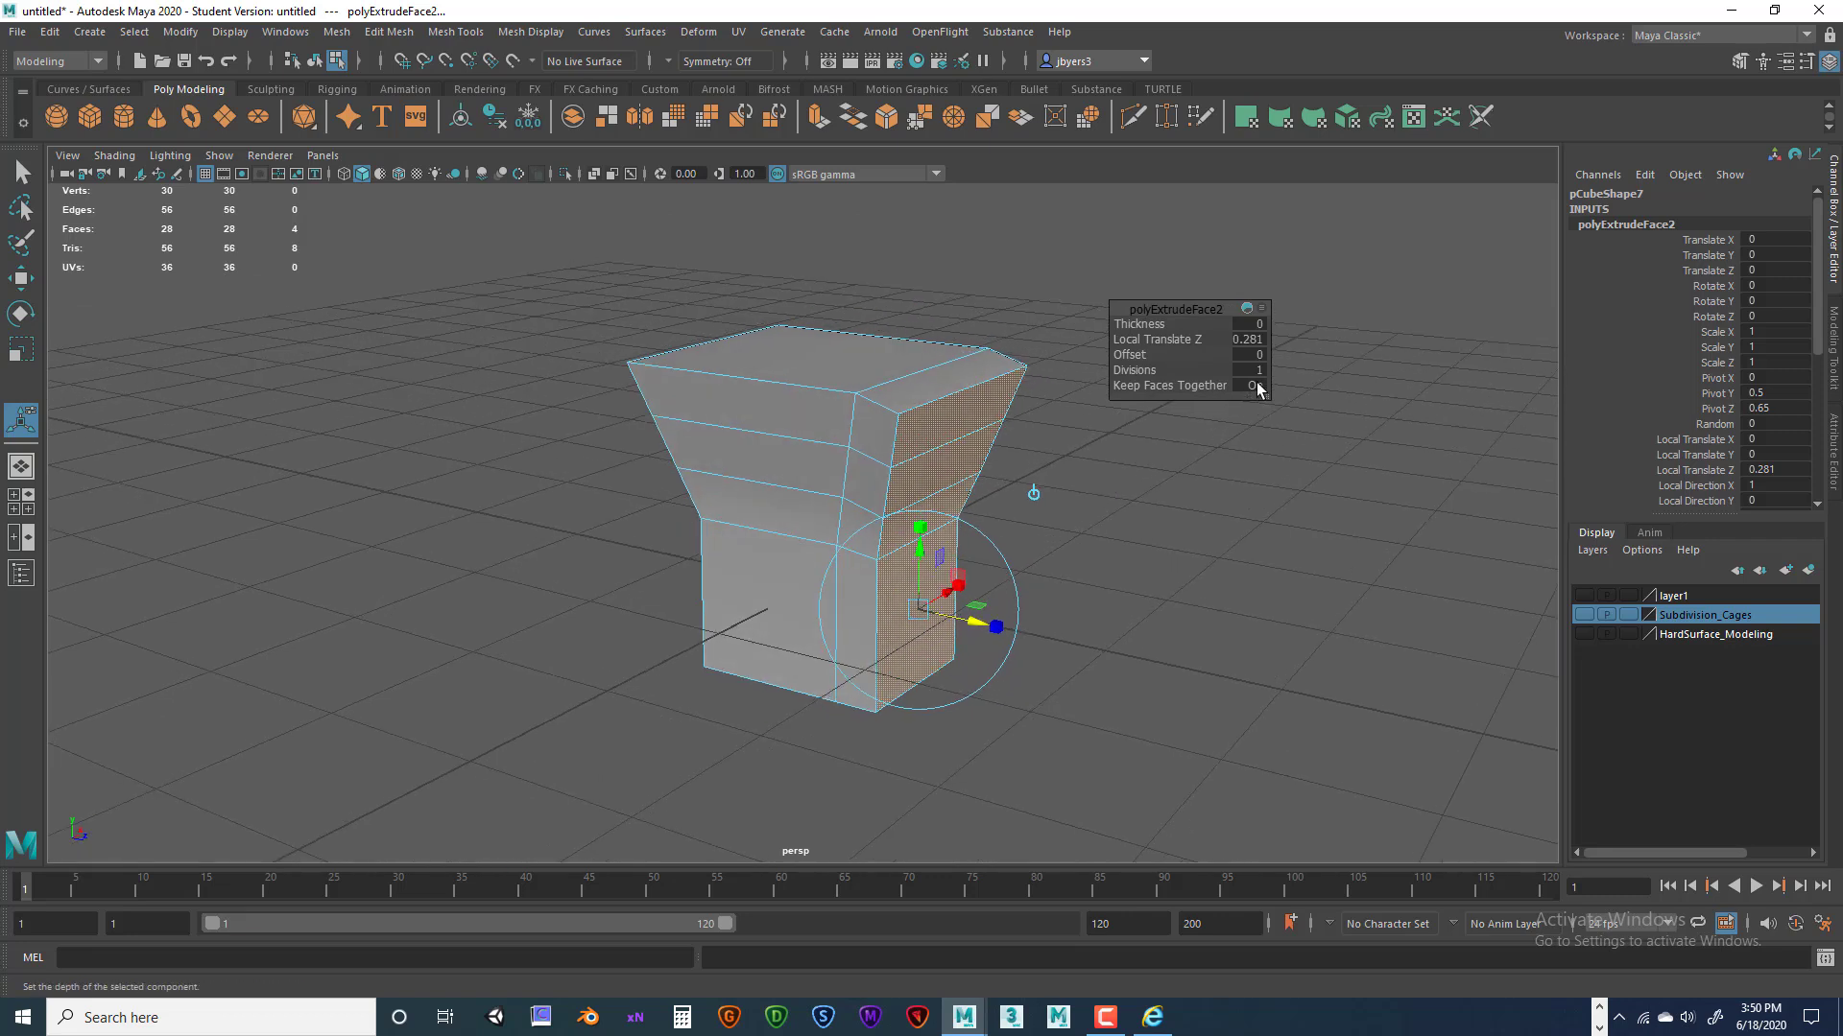
click(1261, 384)
alt+drag(1222, 399, 1249, 391)
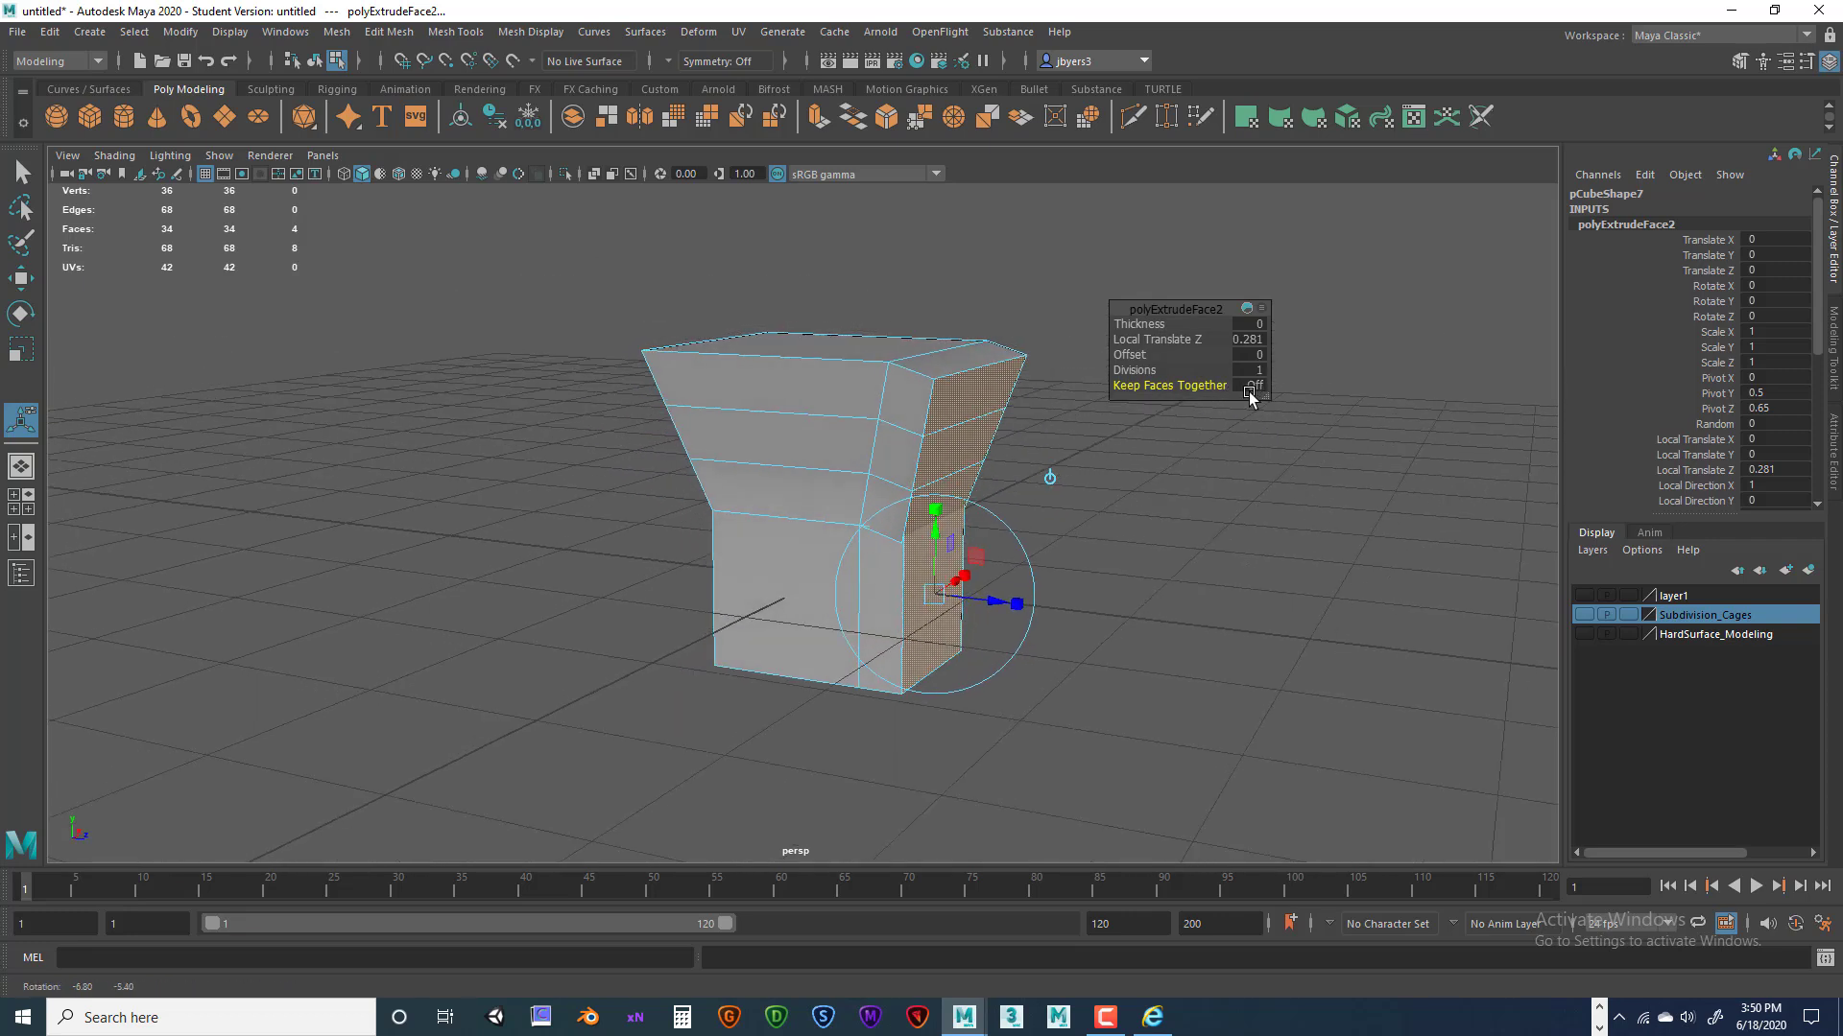
drag(935, 511, 946, 558)
alt+drag(1247, 538, 1110, 505)
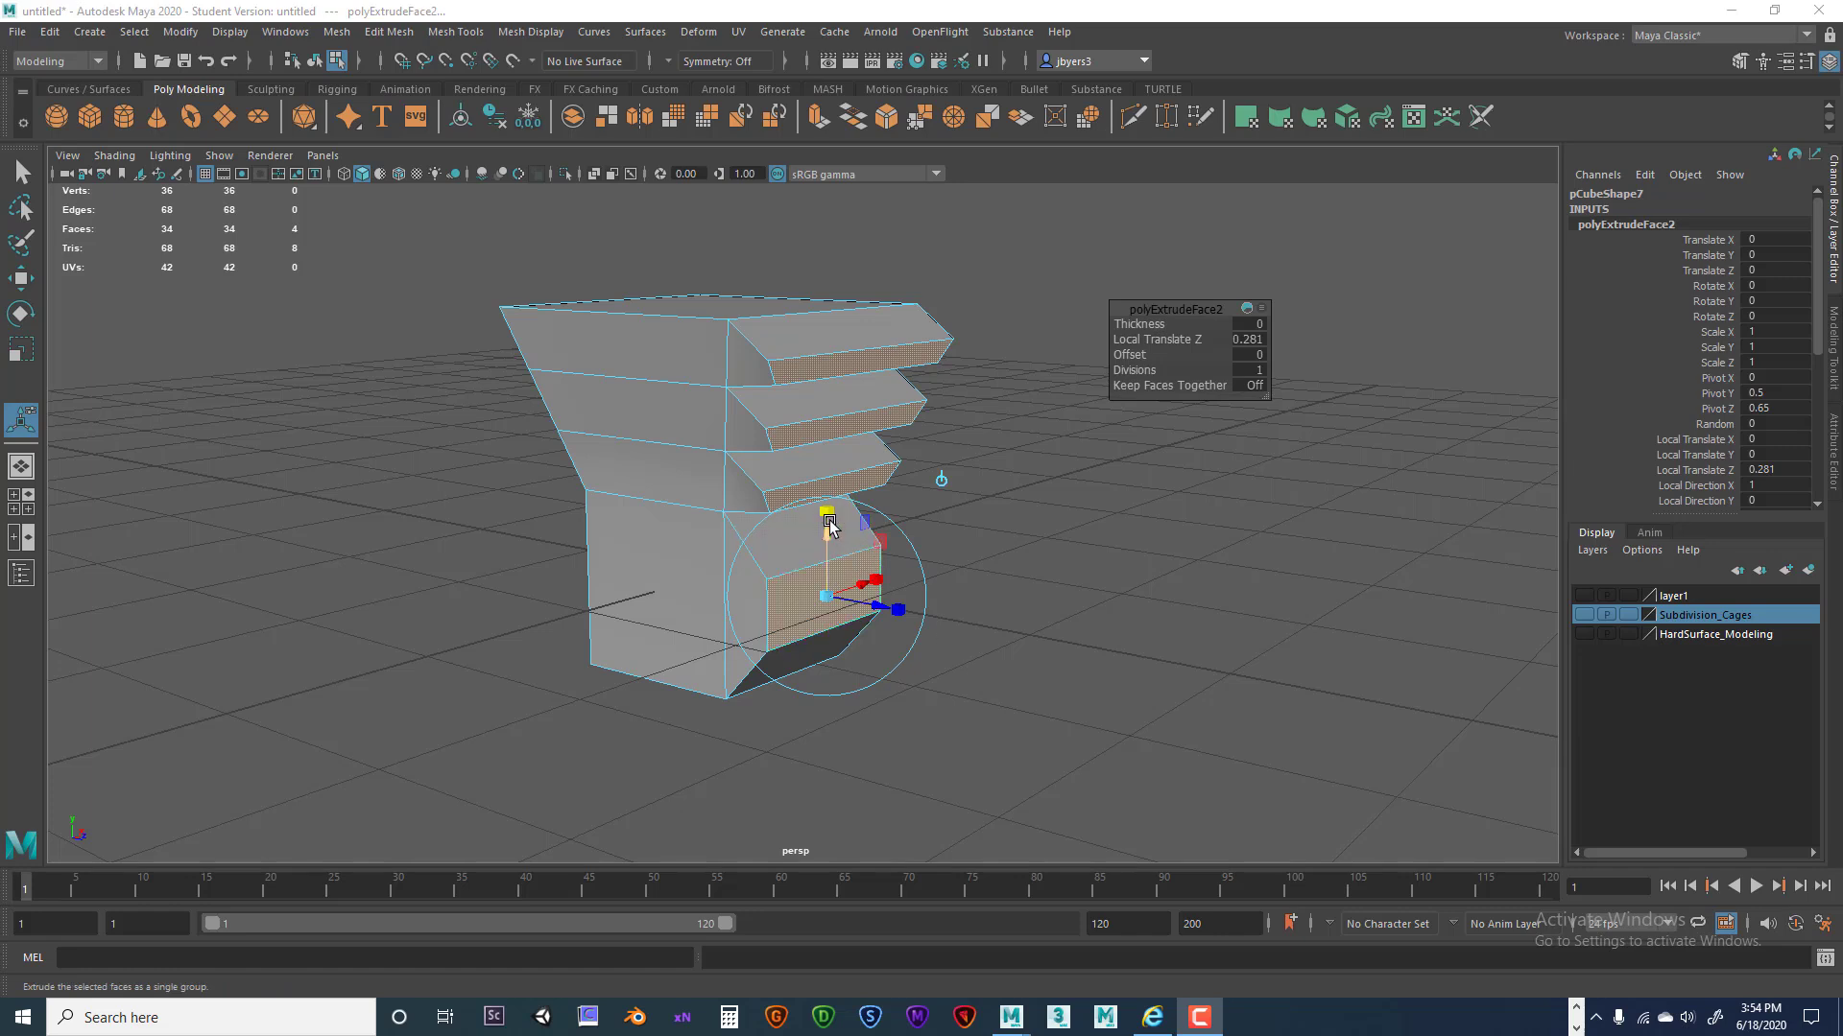
drag(829, 520, 829, 506)
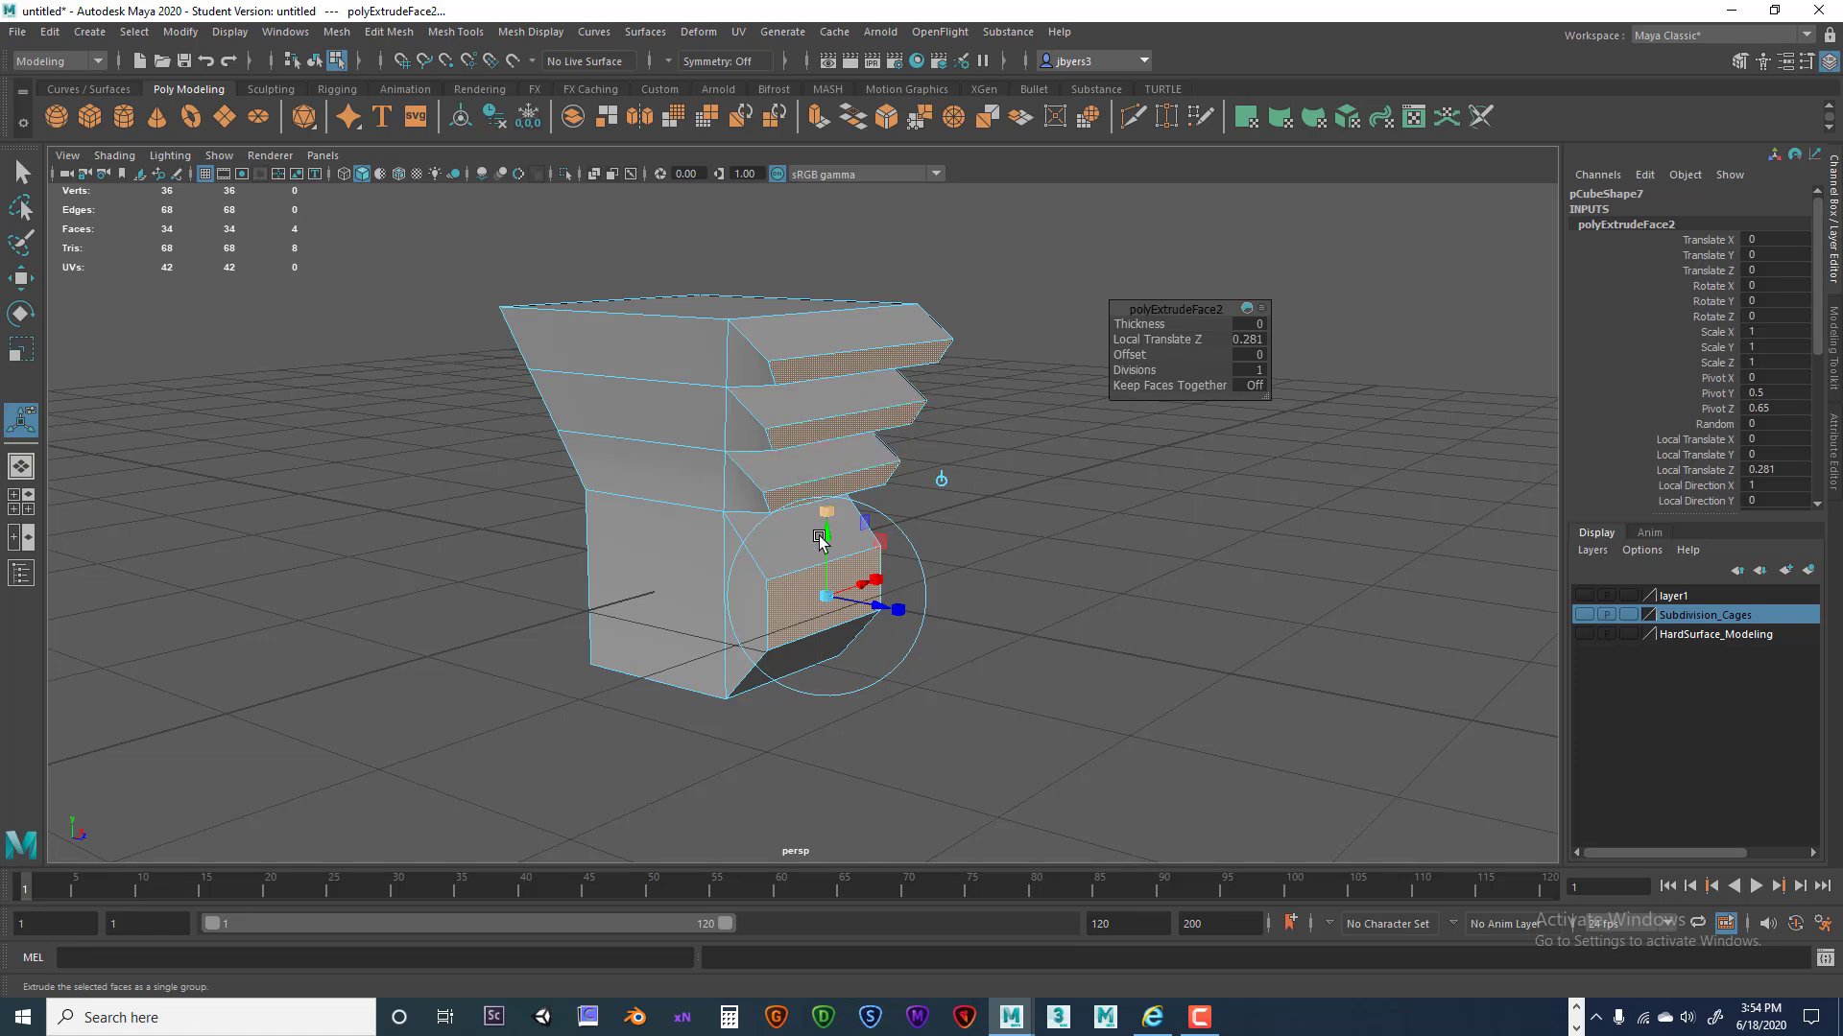
Flatten the side fins in Y, then extrude the selected faces again and pull them further outward.
drag(826, 511, 827, 519)
key(ctrl+e)
drag(894, 608, 1227, 404)
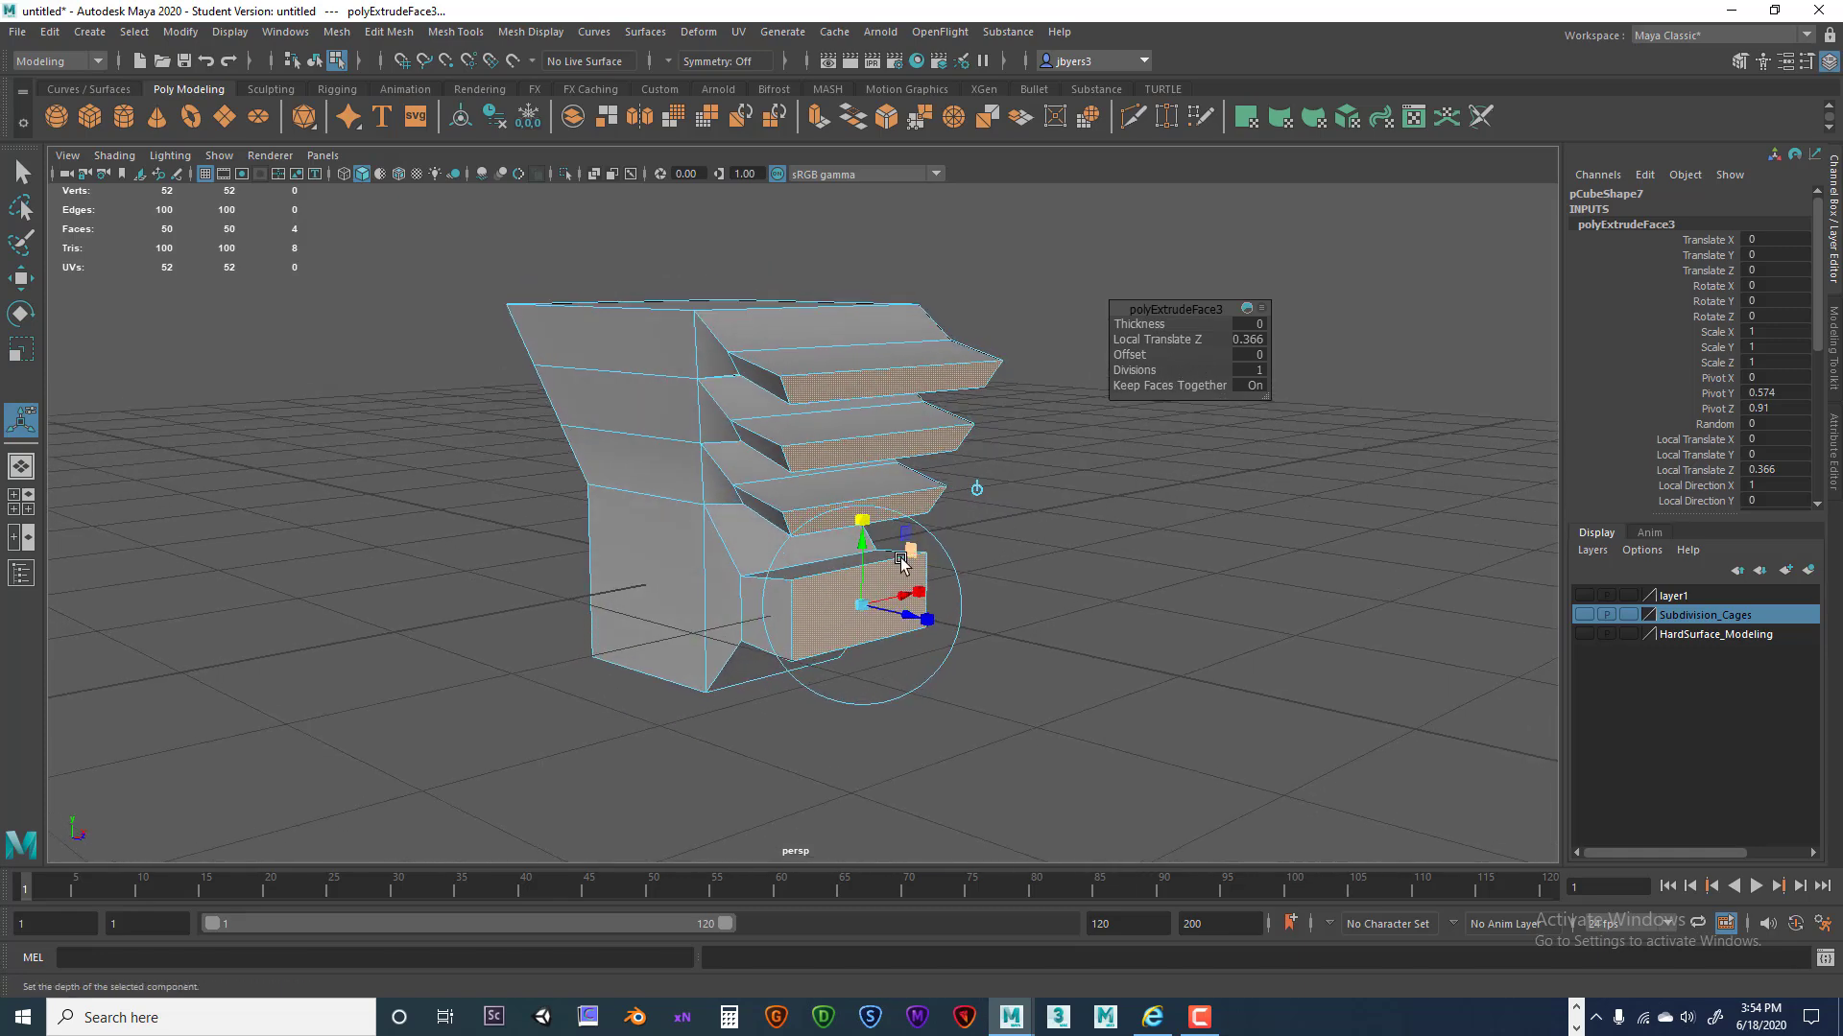
Orbit around the model to inspect the new extrusions from above.
alt+drag(914, 585, 929, 599)
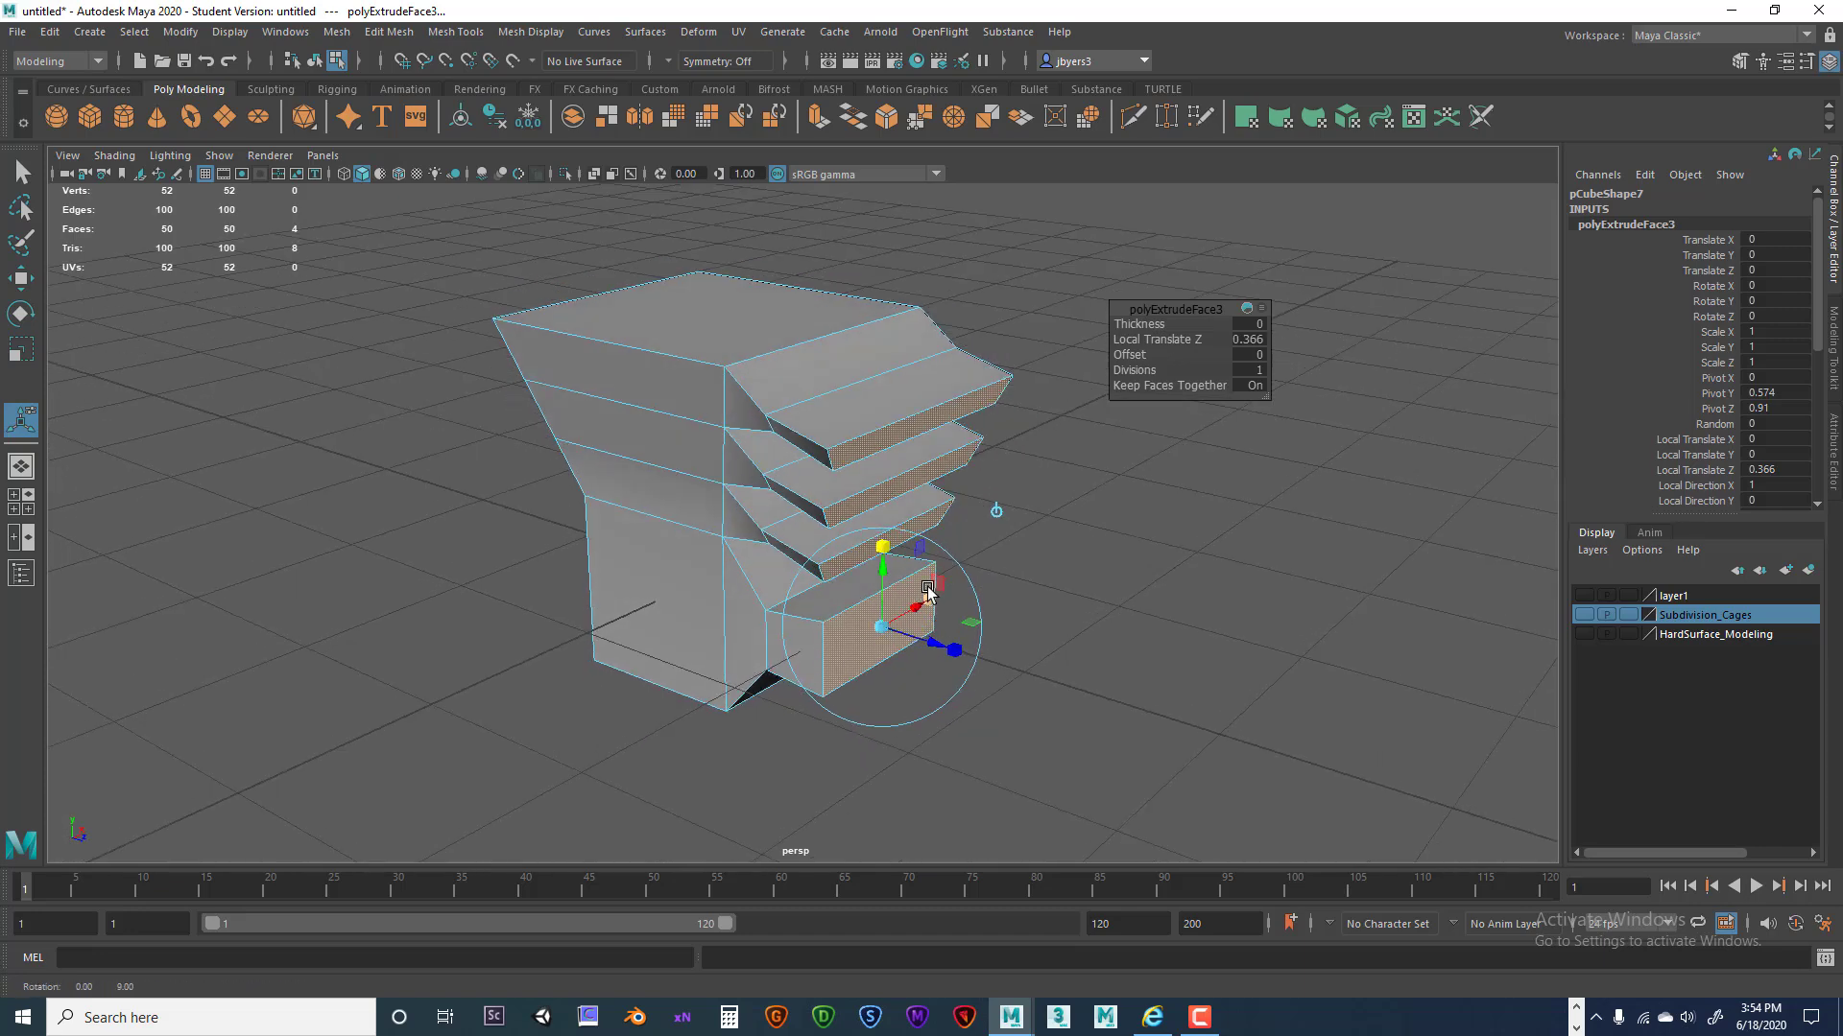
alt+drag(703, 371, 675, 347)
alt+drag(769, 306, 876, 419)
alt+right_drag(998, 490, 888, 473)
alt+drag(888, 472, 845, 519)
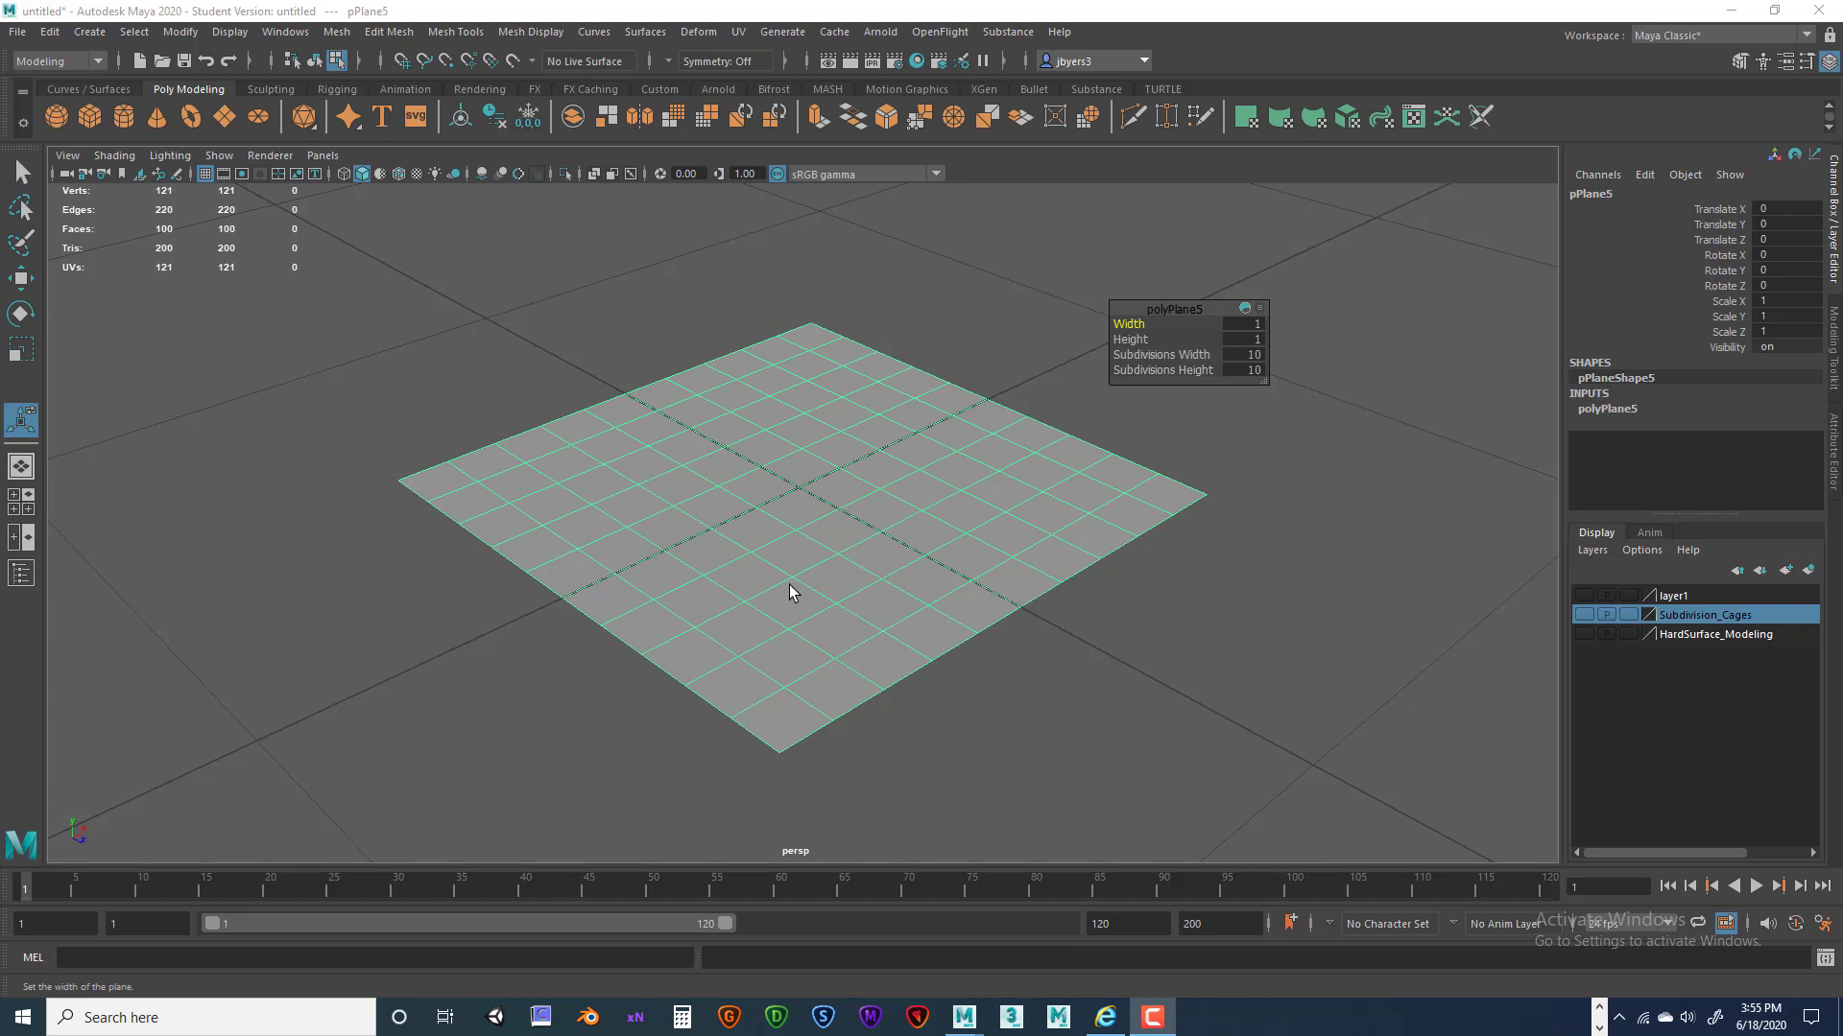
Switch the plane to vertex mode and select its top-right corner vertex.
alt+drag(790, 582, 794, 575)
alt+drag(866, 437, 863, 442)
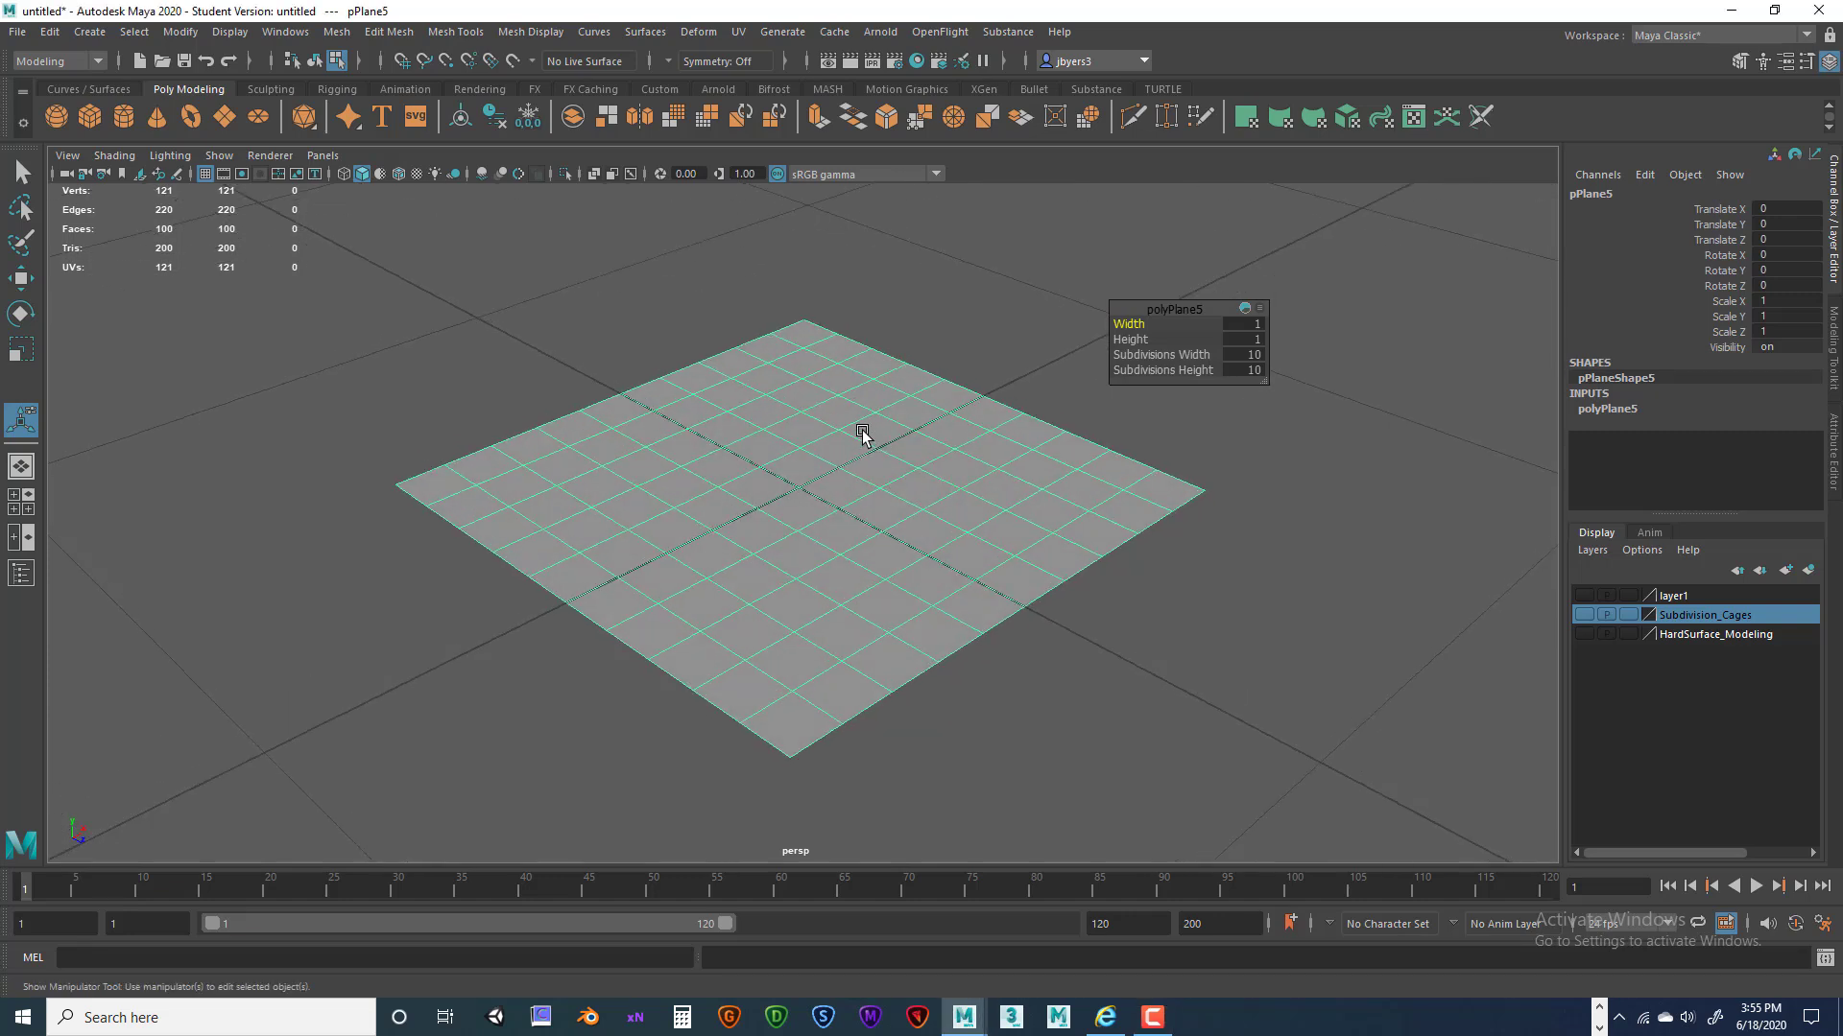
alt+middle_drag(864, 442, 862, 469)
right_drag(852, 390, 789, 401)
scroll(797, 402, down, 2)
alt+middle_drag(877, 397, 885, 450)
scroll(886, 452, up, 3)
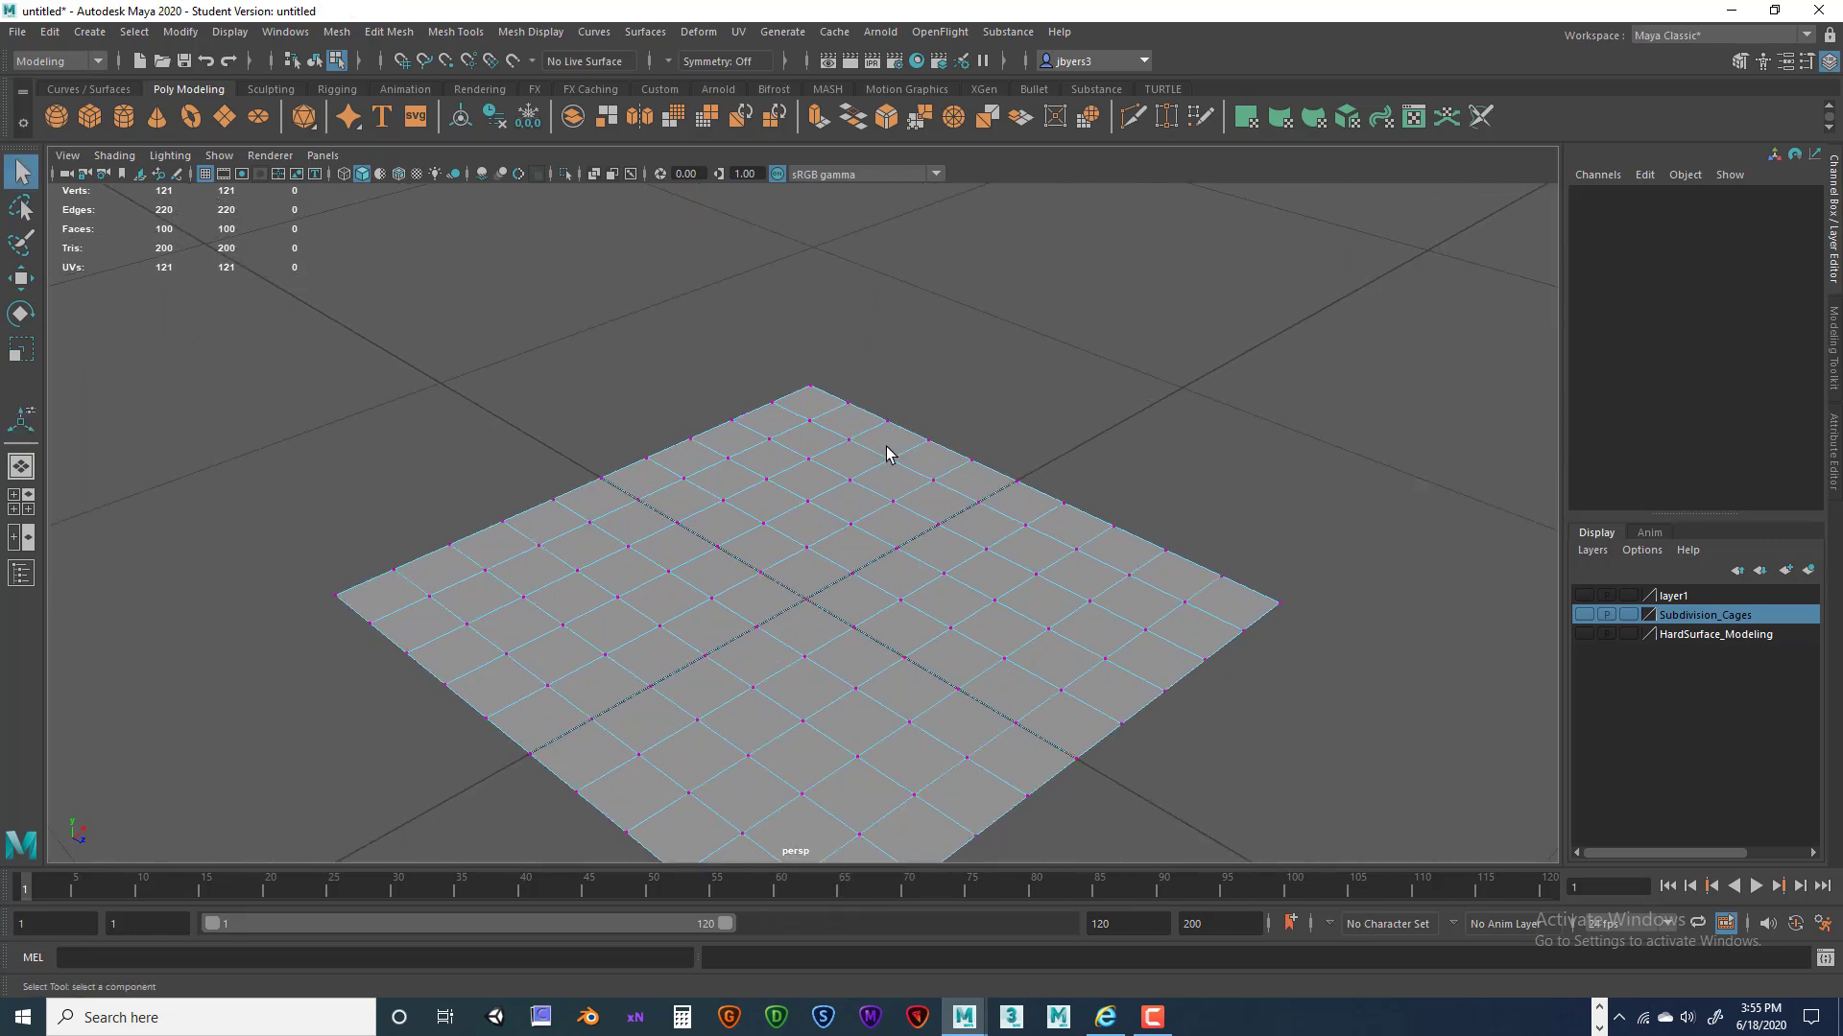
alt+drag(887, 460, 887, 476)
drag(796, 315, 905, 415)
Slide the corner vertex left along the top edge, then select both corner vertices.
alt+drag(983, 331, 1068, 315)
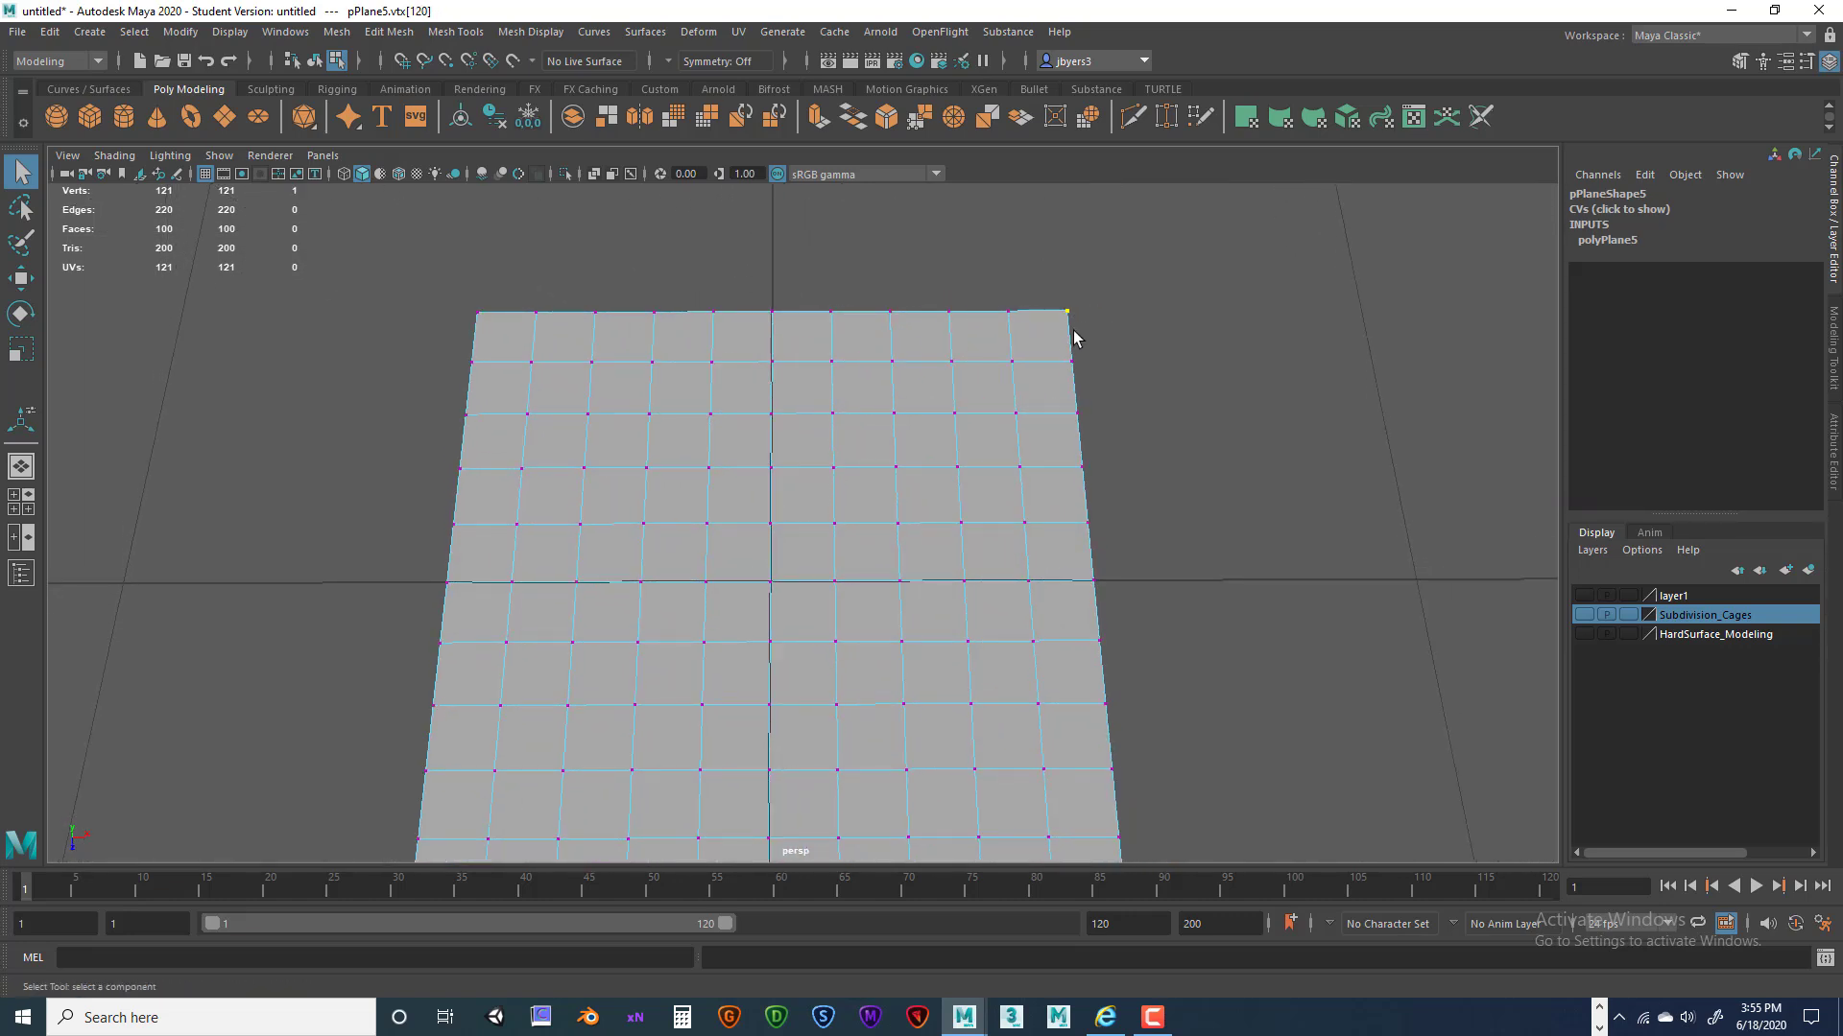
key(e)
key(w)
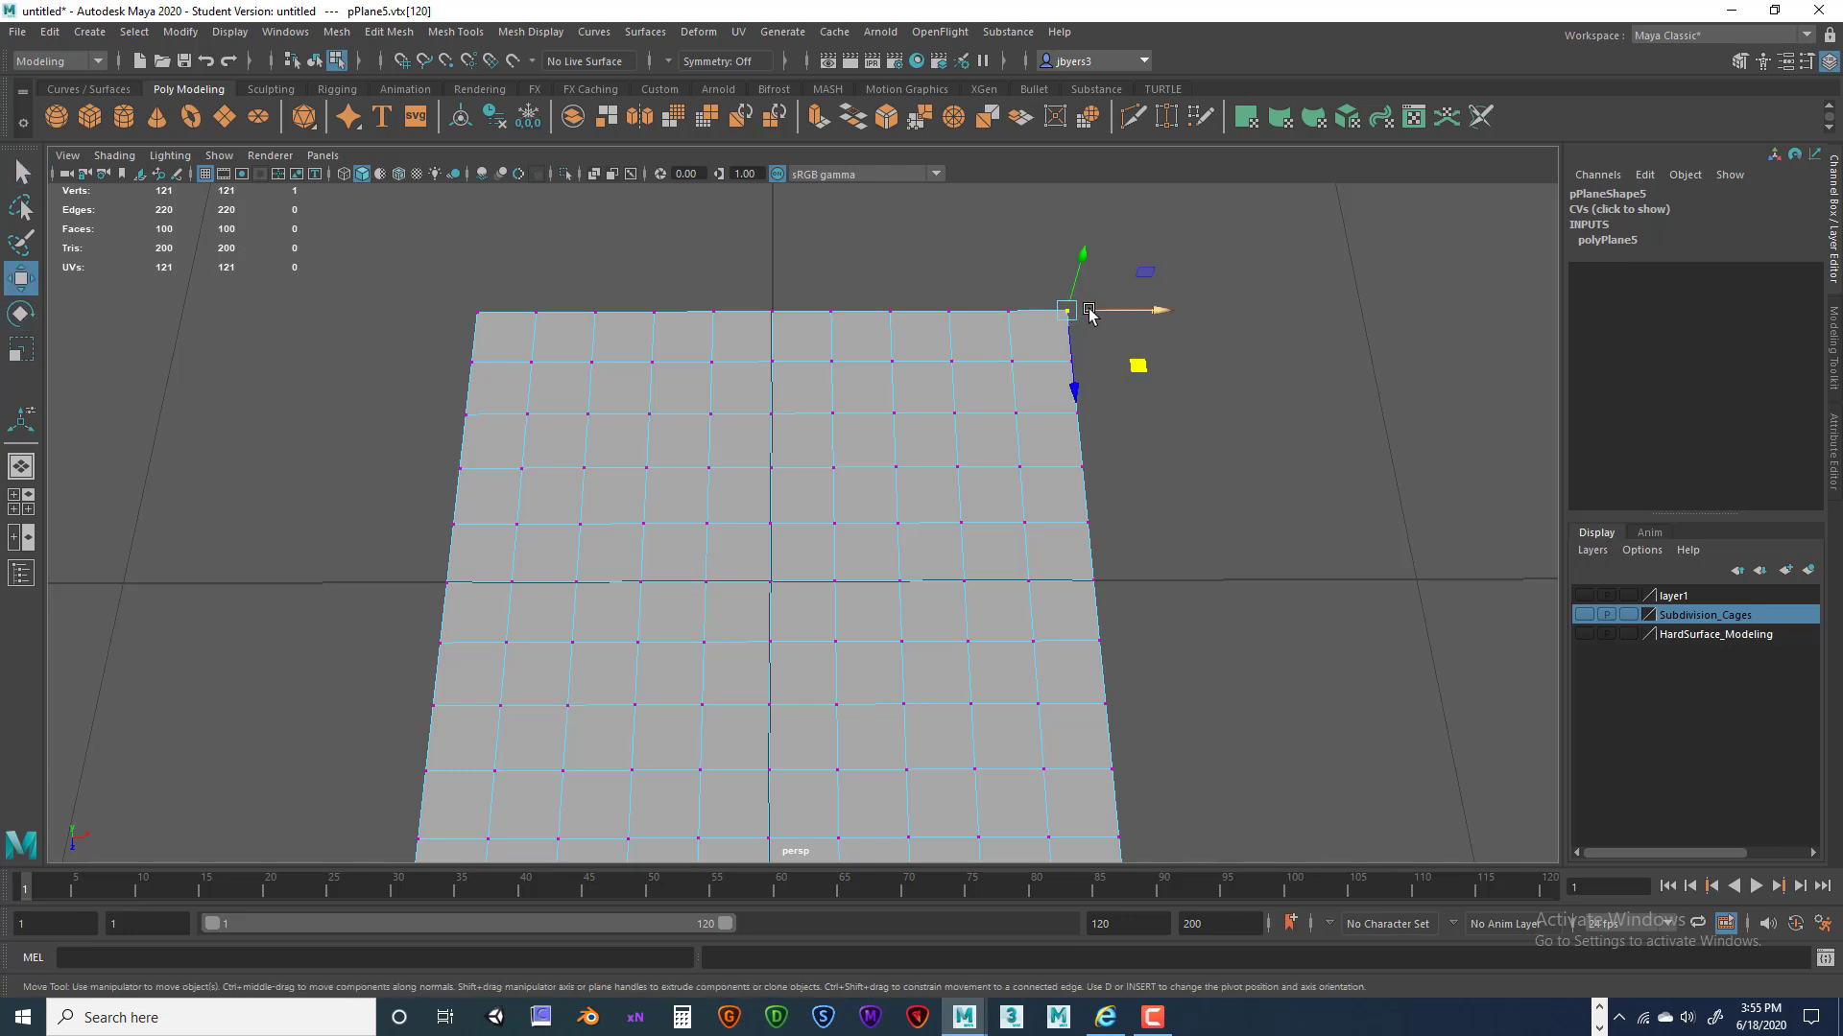
drag(1129, 317, 1084, 324)
drag(979, 282, 1070, 323)
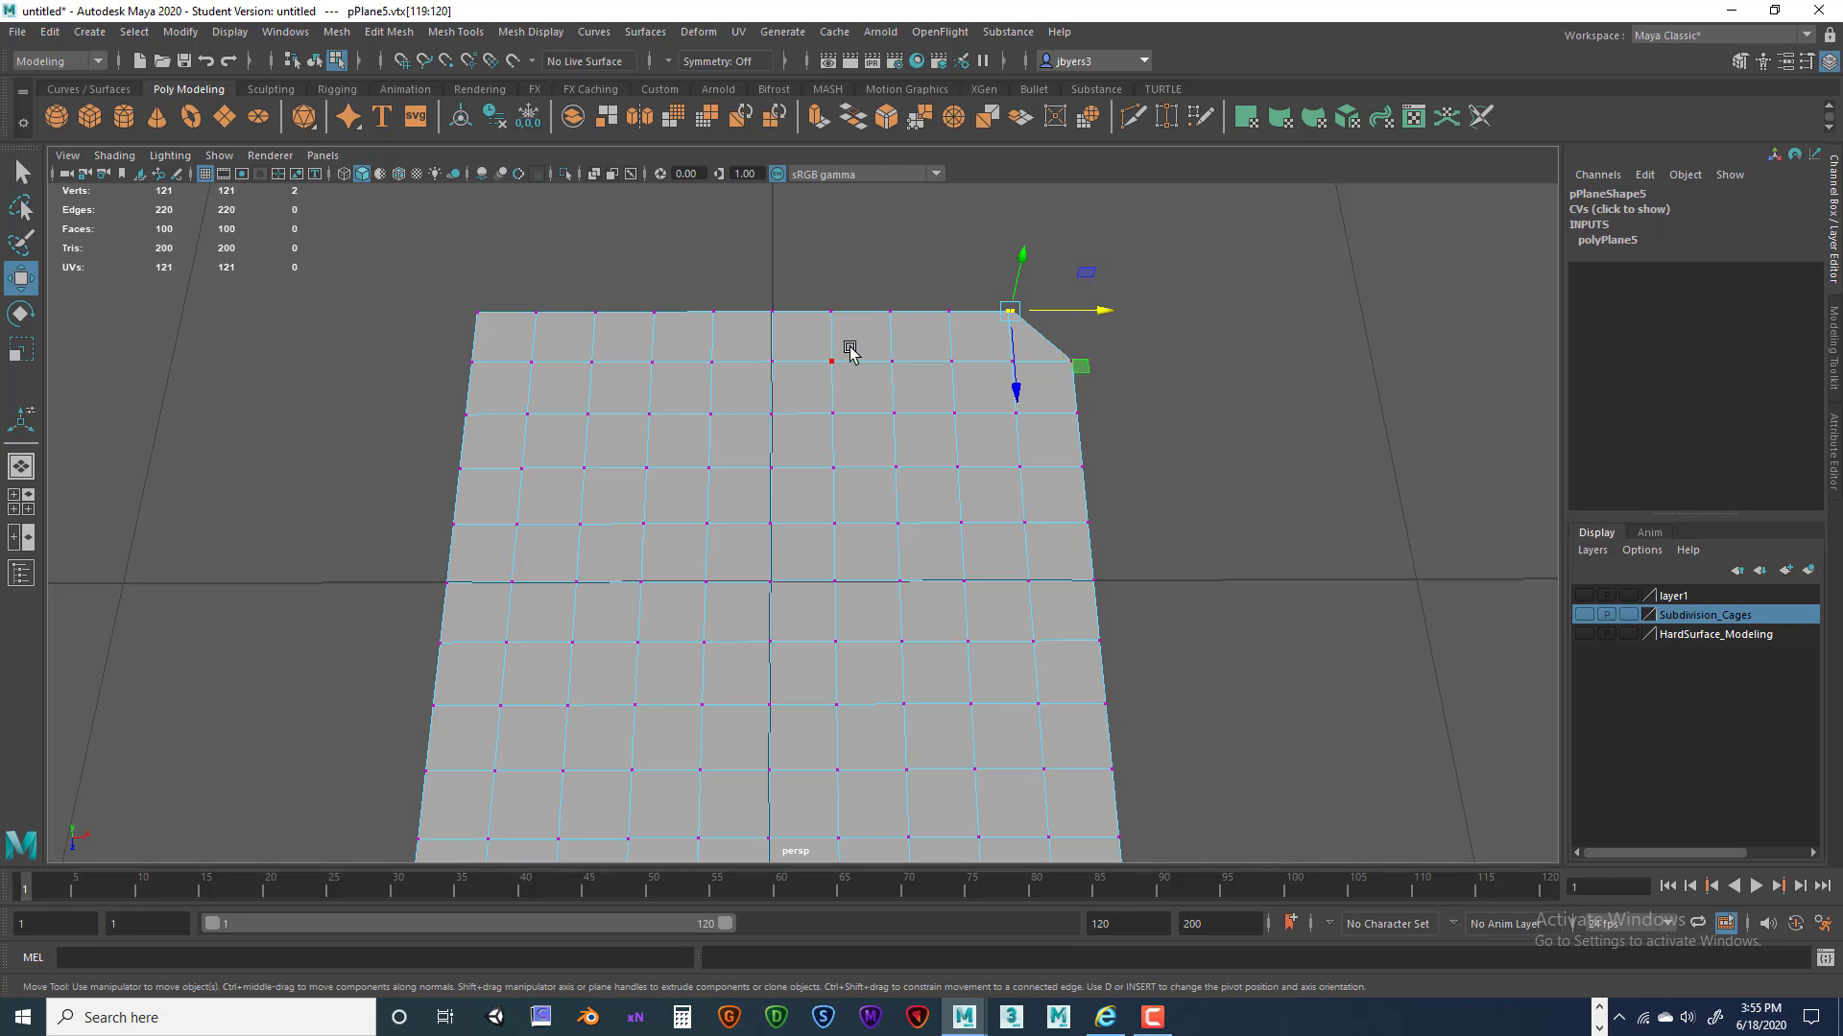
Merge the two corner vertices at threshold 0.1, then select the merged corner vertex.
key(space)
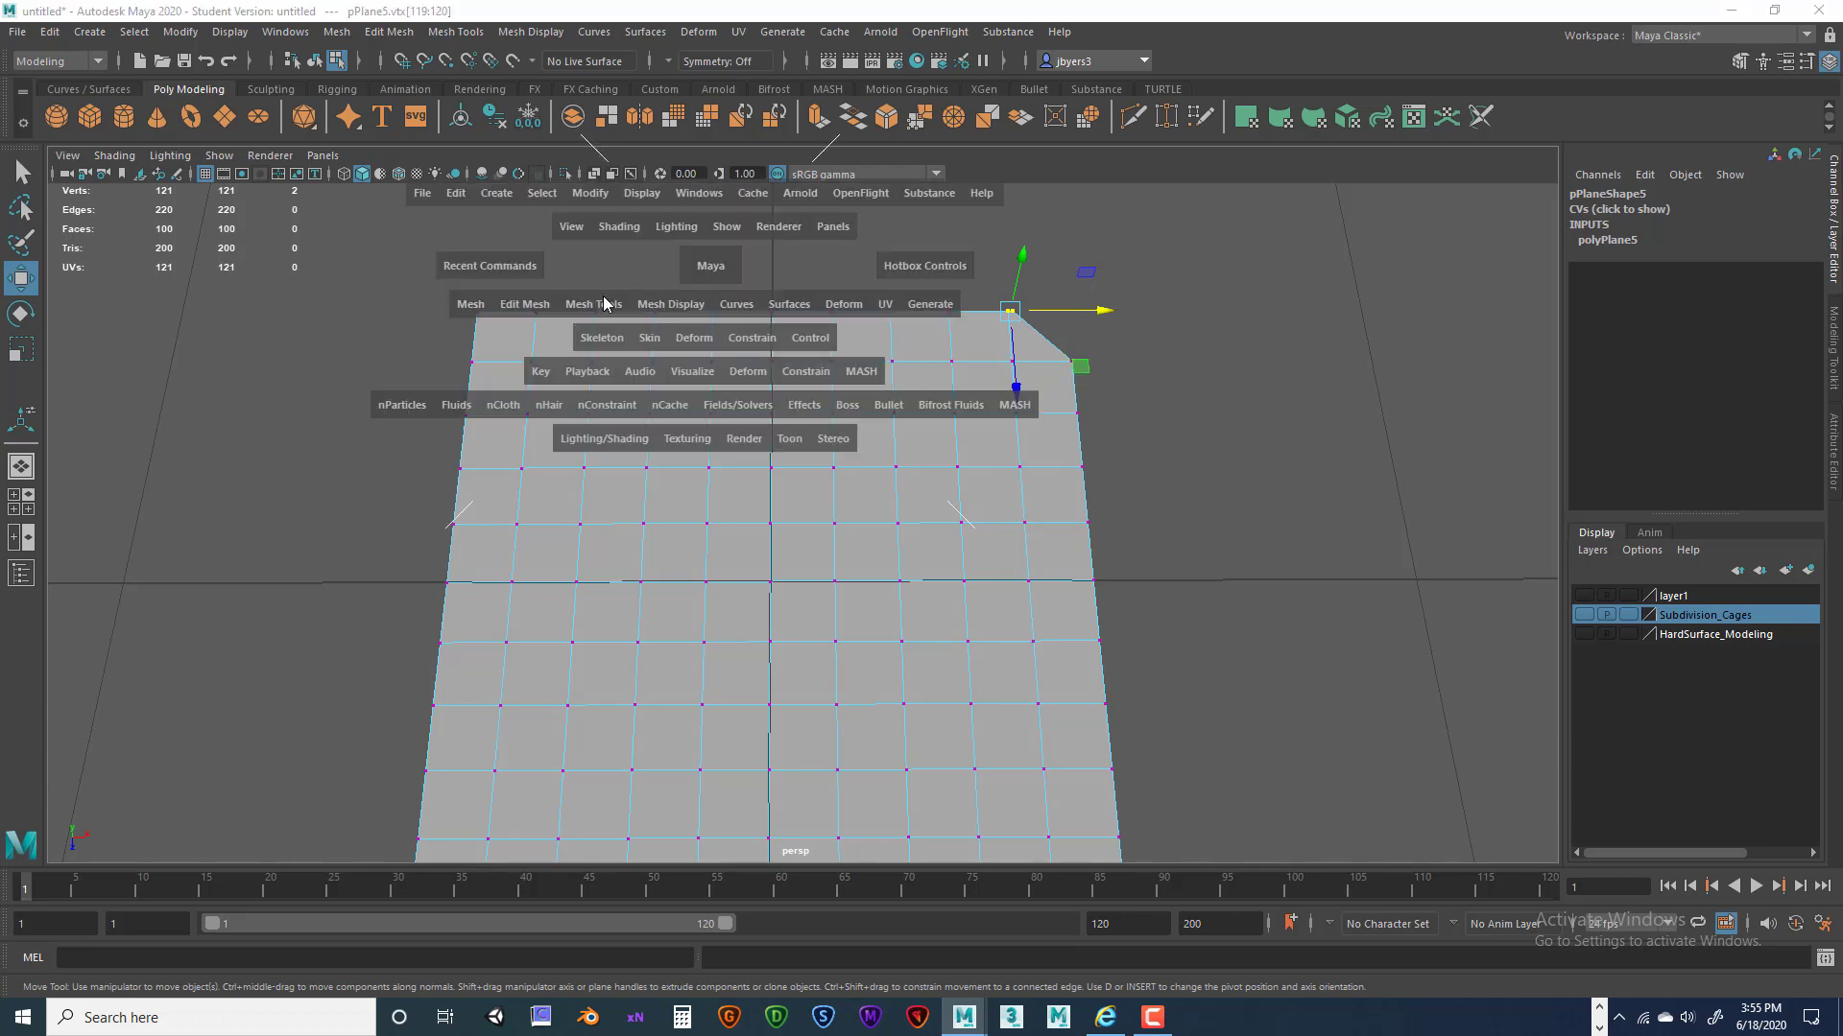
click(518, 303)
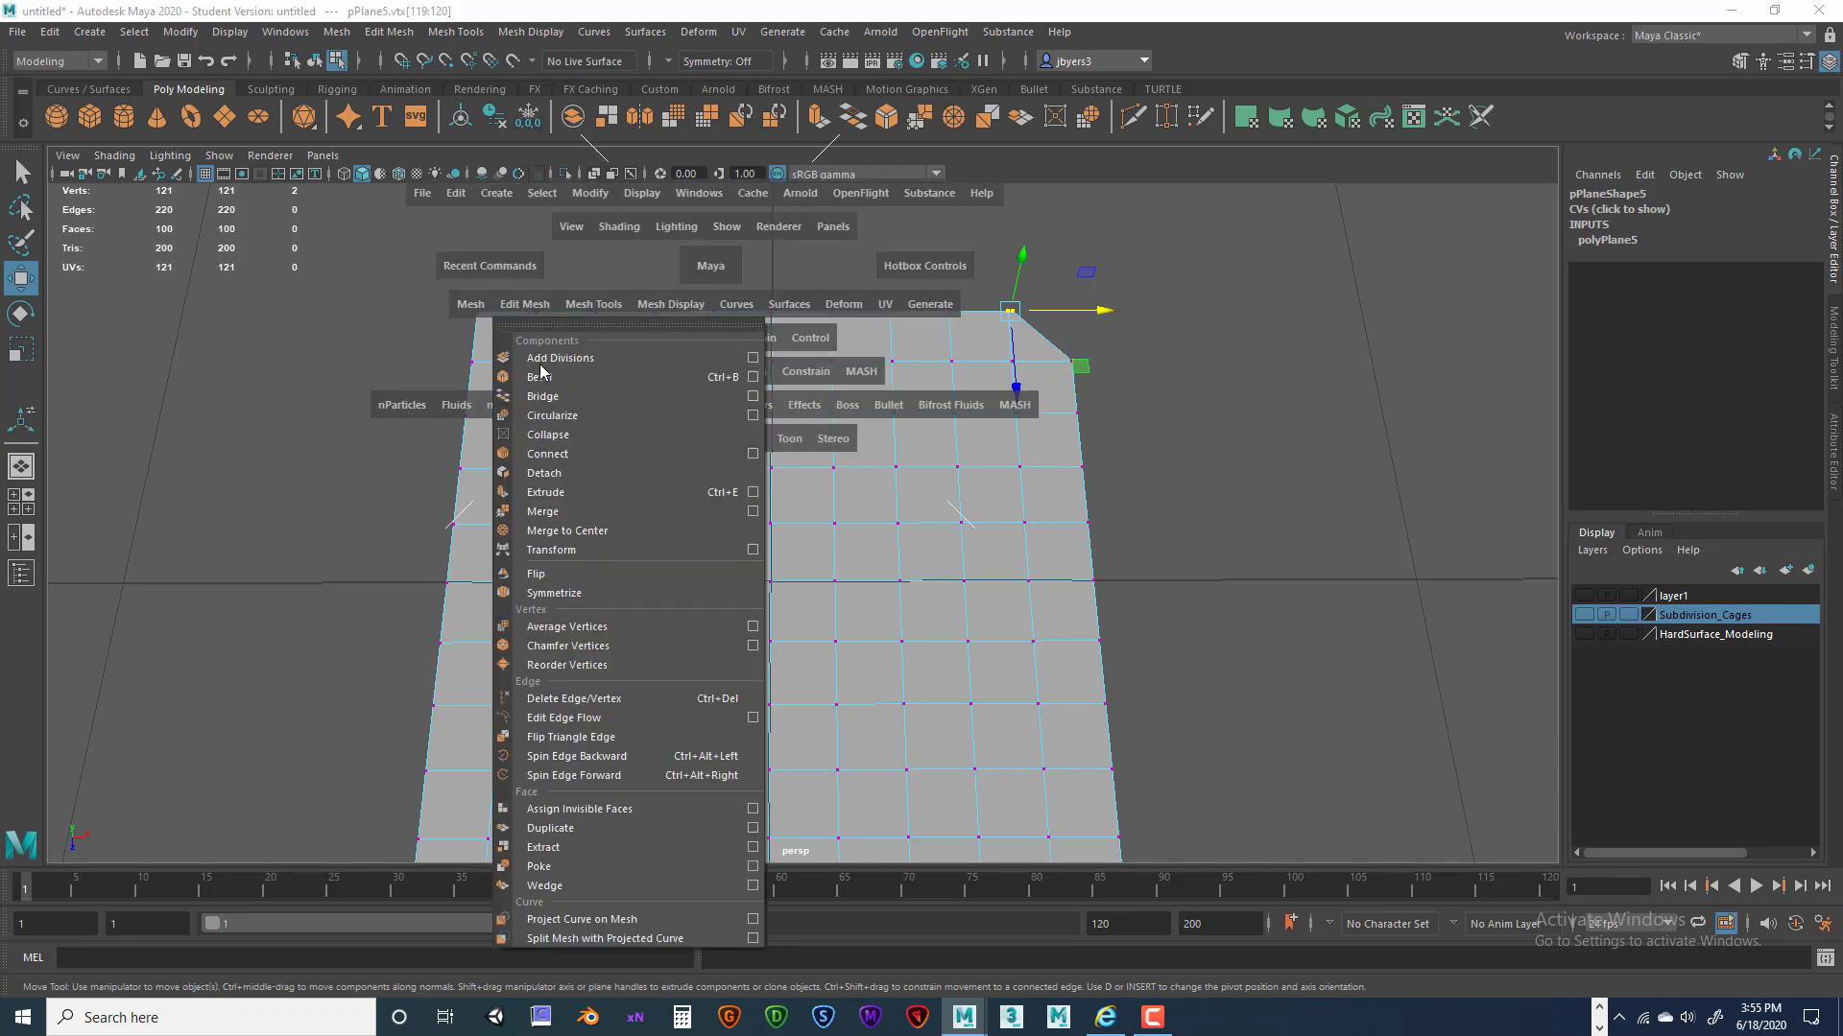
click(750, 511)
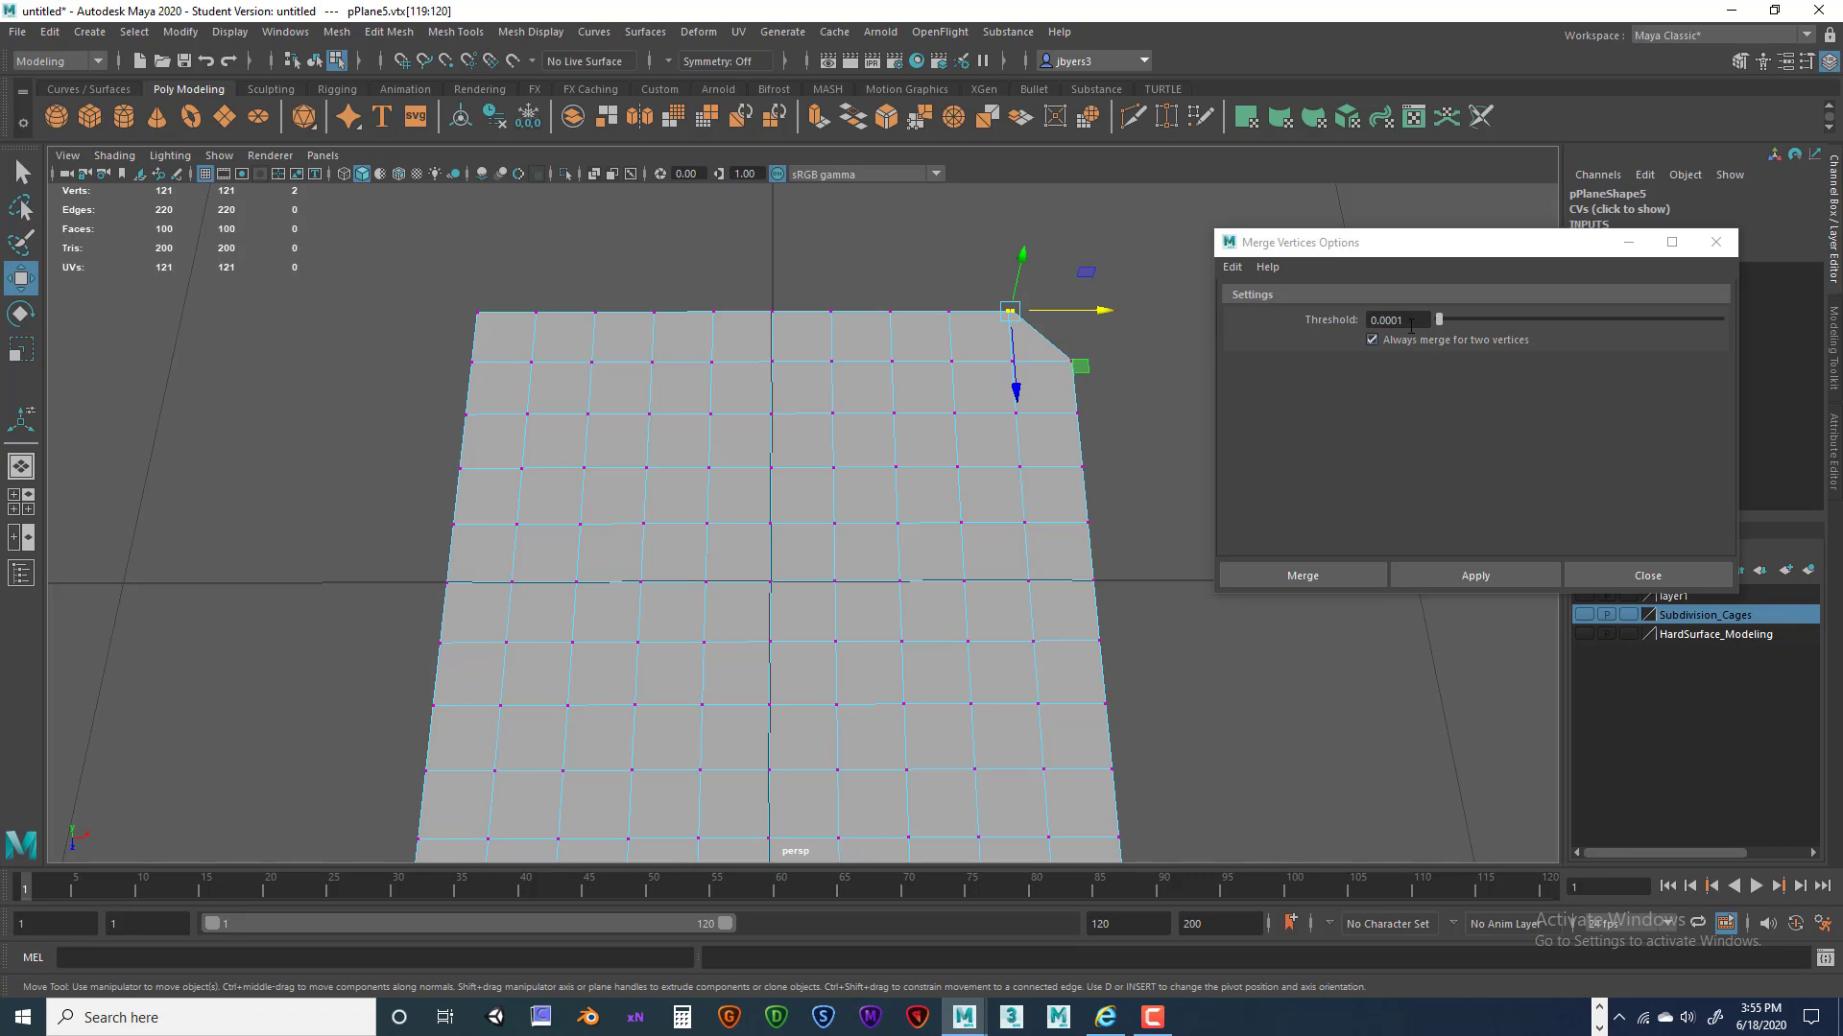
drag(1416, 317, 1390, 316)
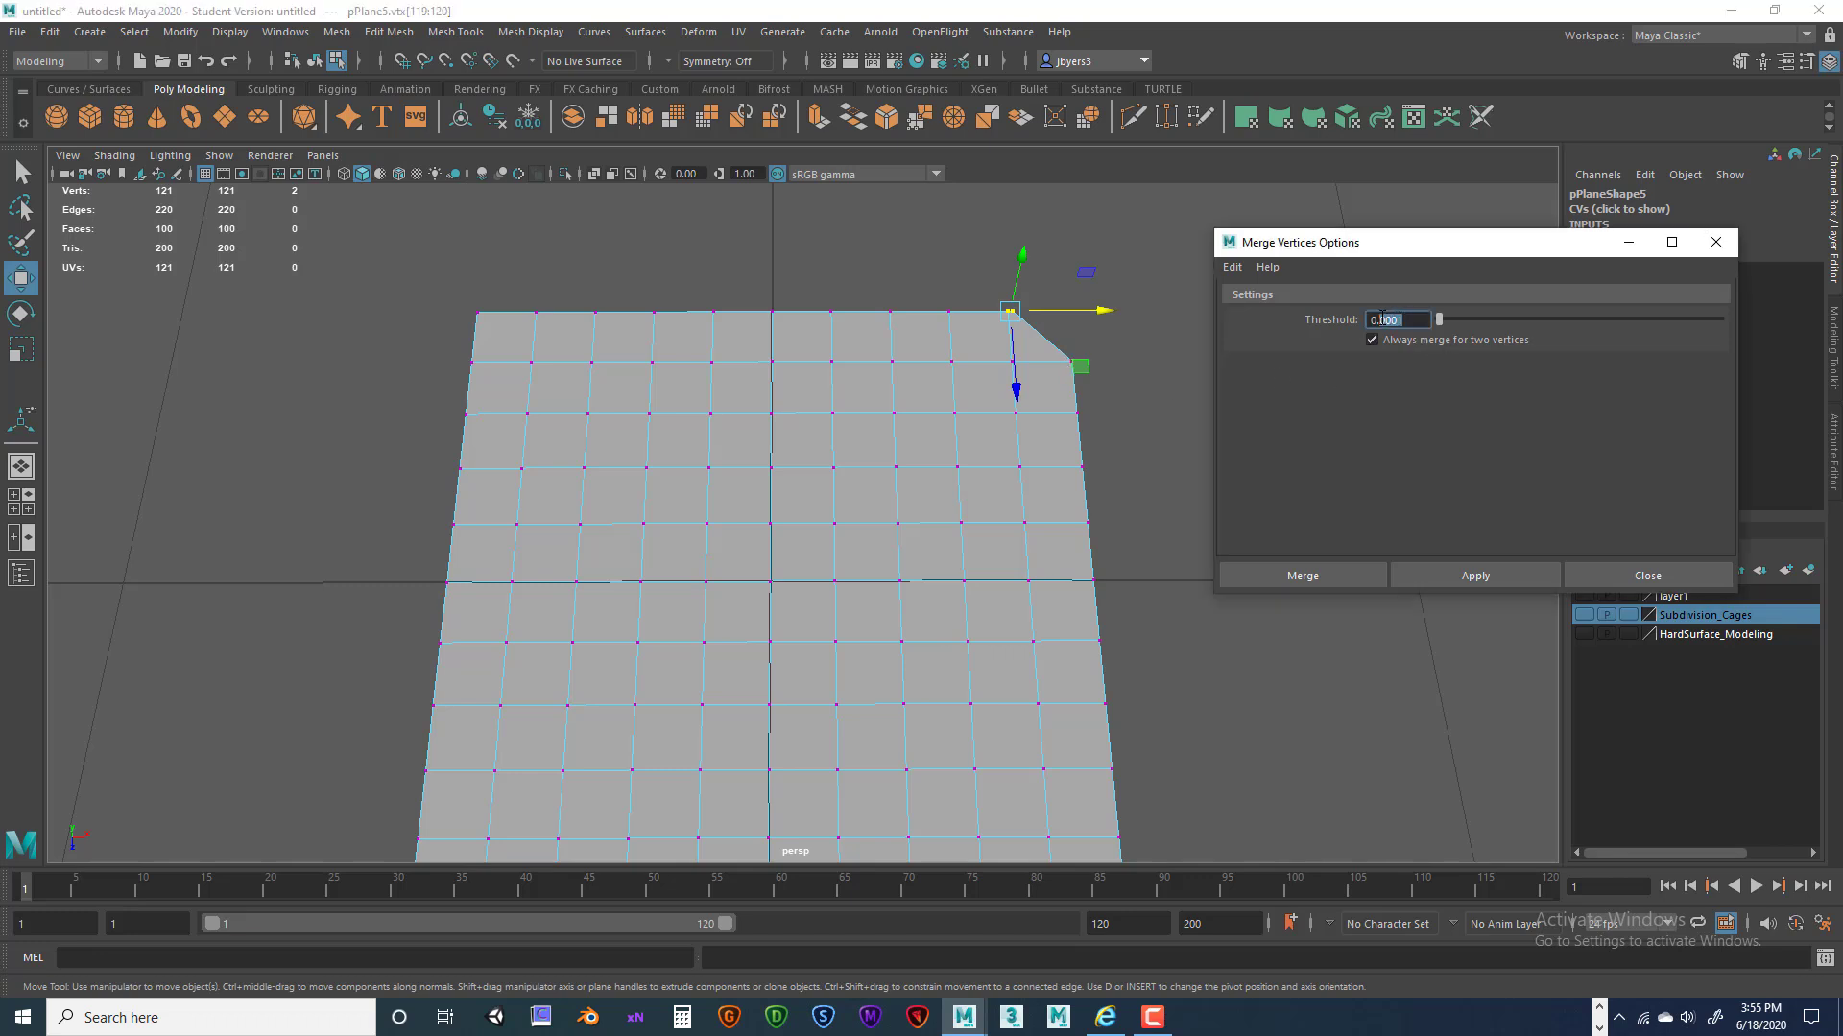
click(1248, 575)
drag(992, 286, 1053, 321)
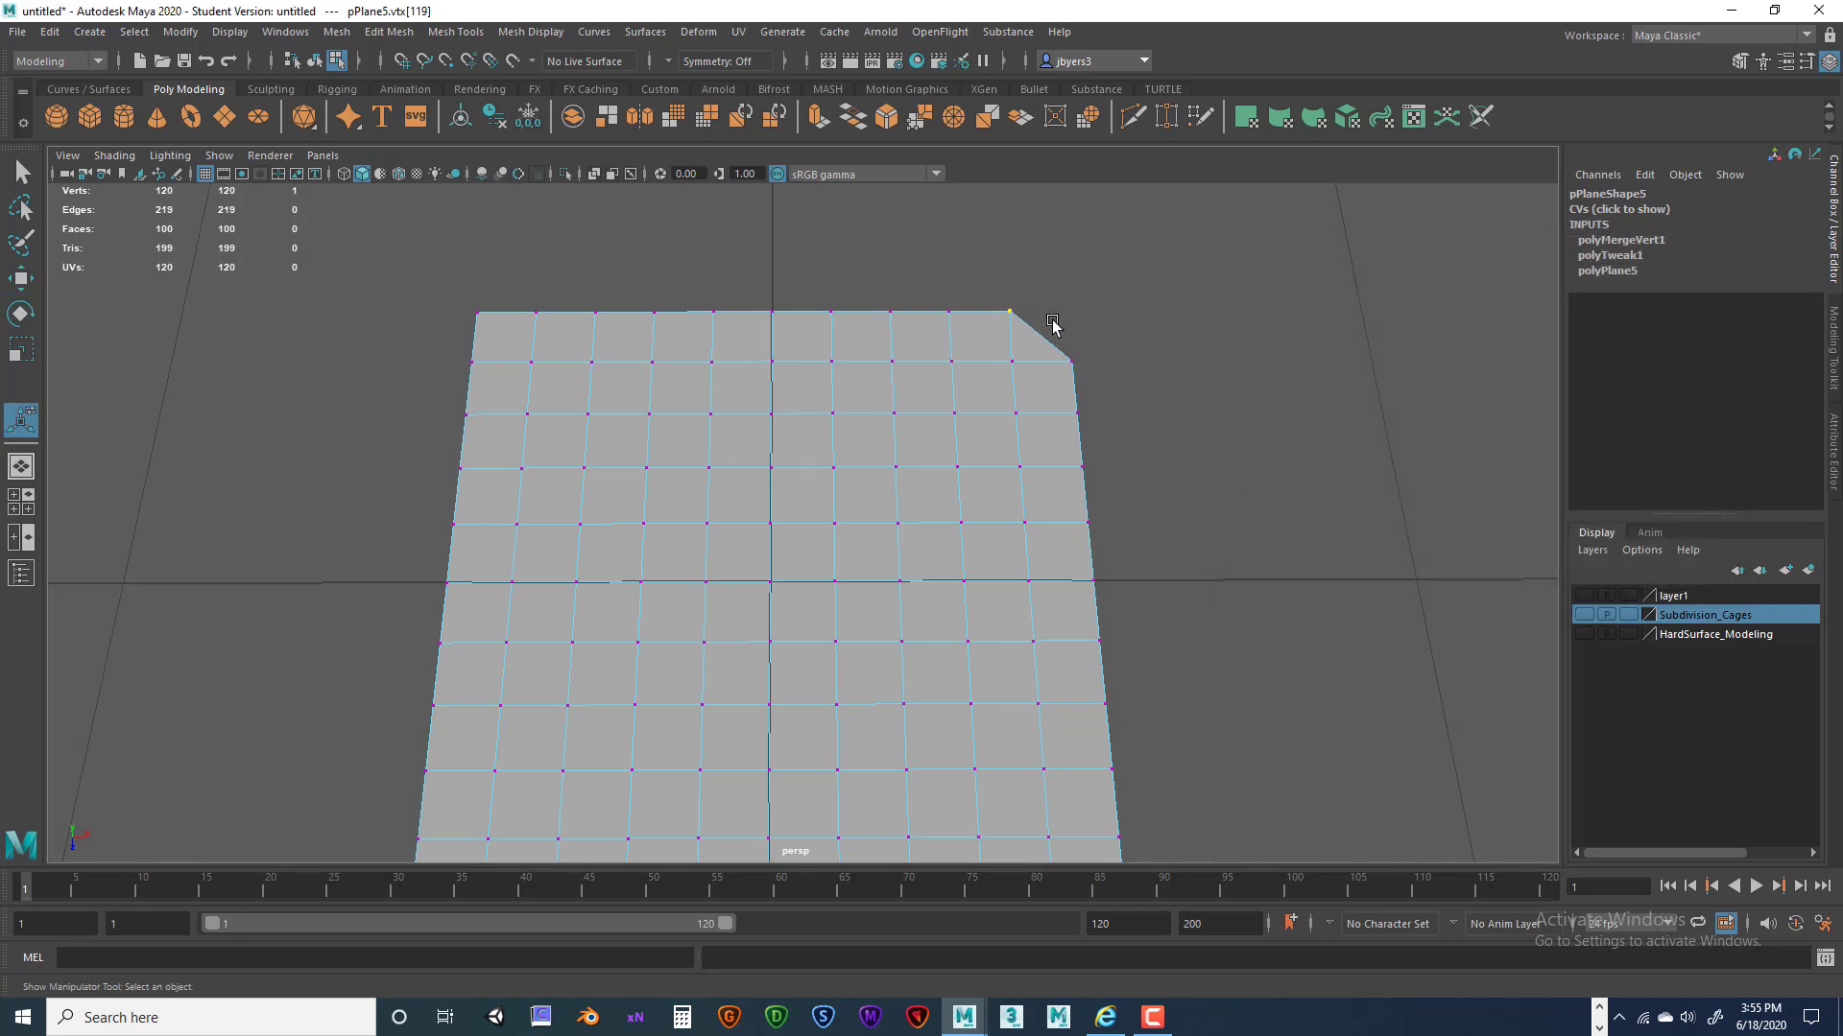
scroll(1092, 368, down, 3)
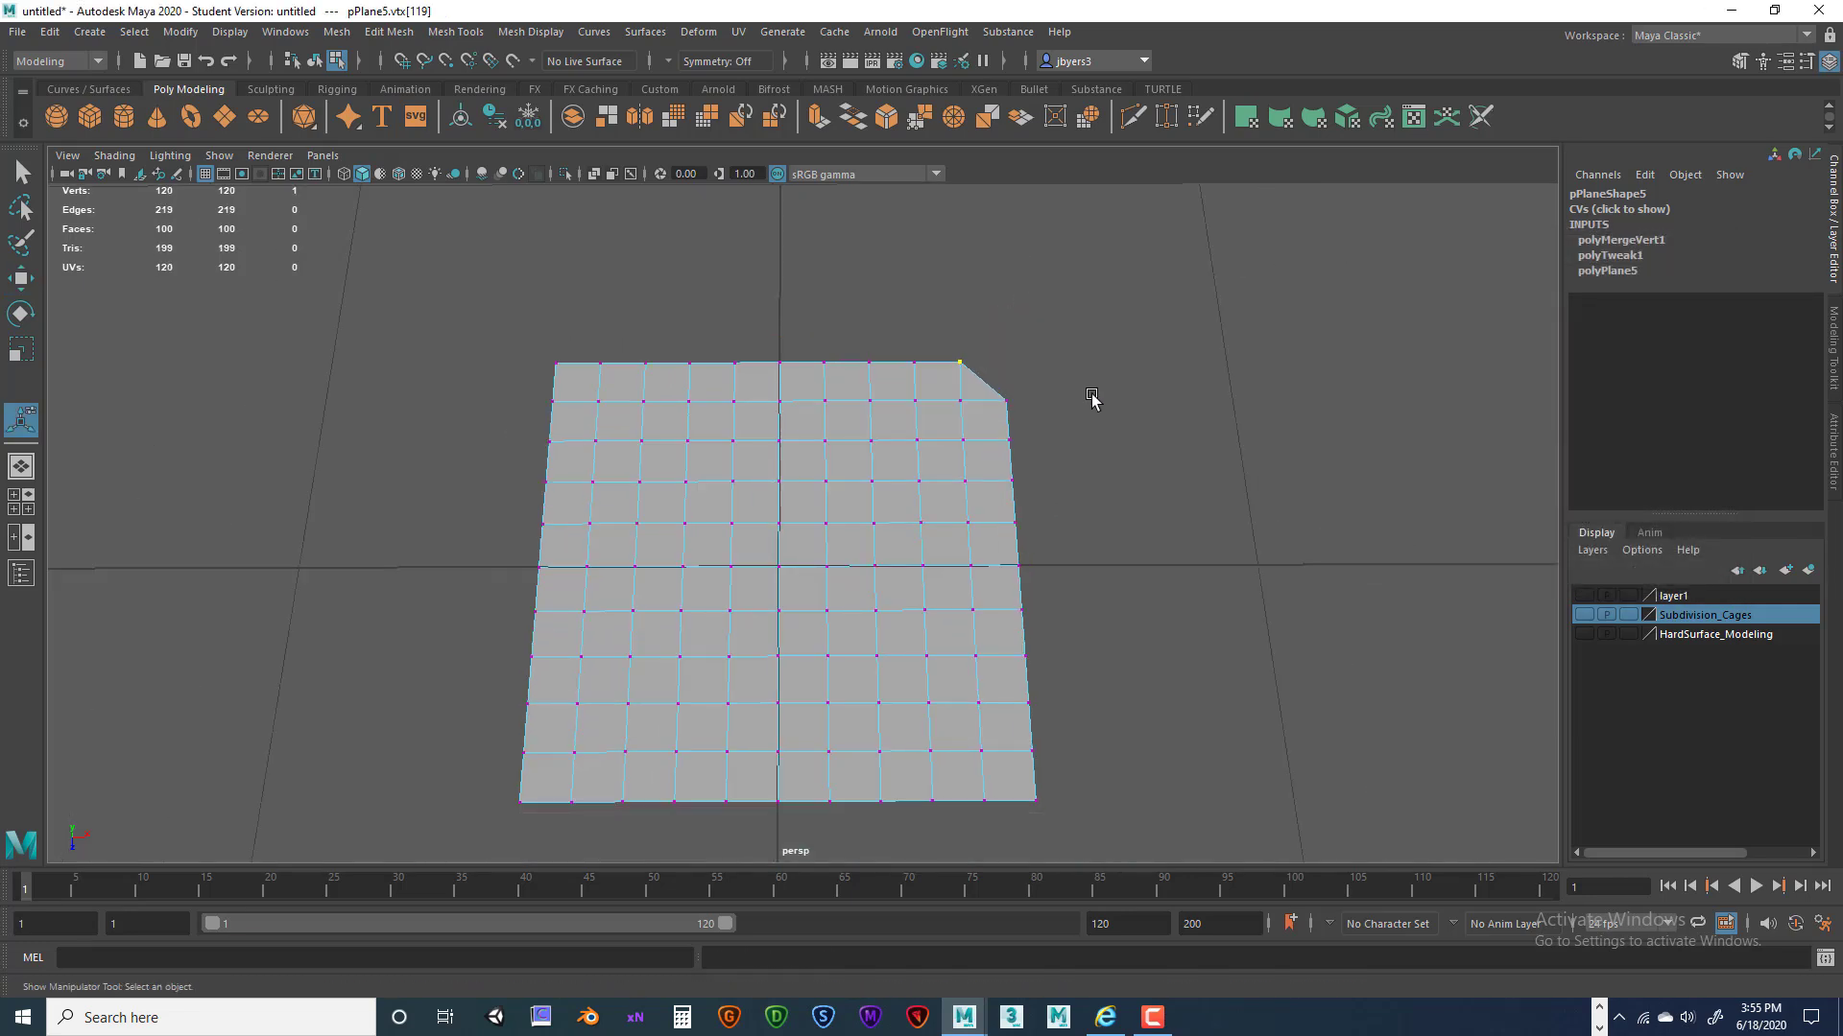
Slide the vertex left of the corner rightward toward the corner.
scroll(1091, 394, up, 5)
scroll(1084, 389, down, 1)
click(971, 277)
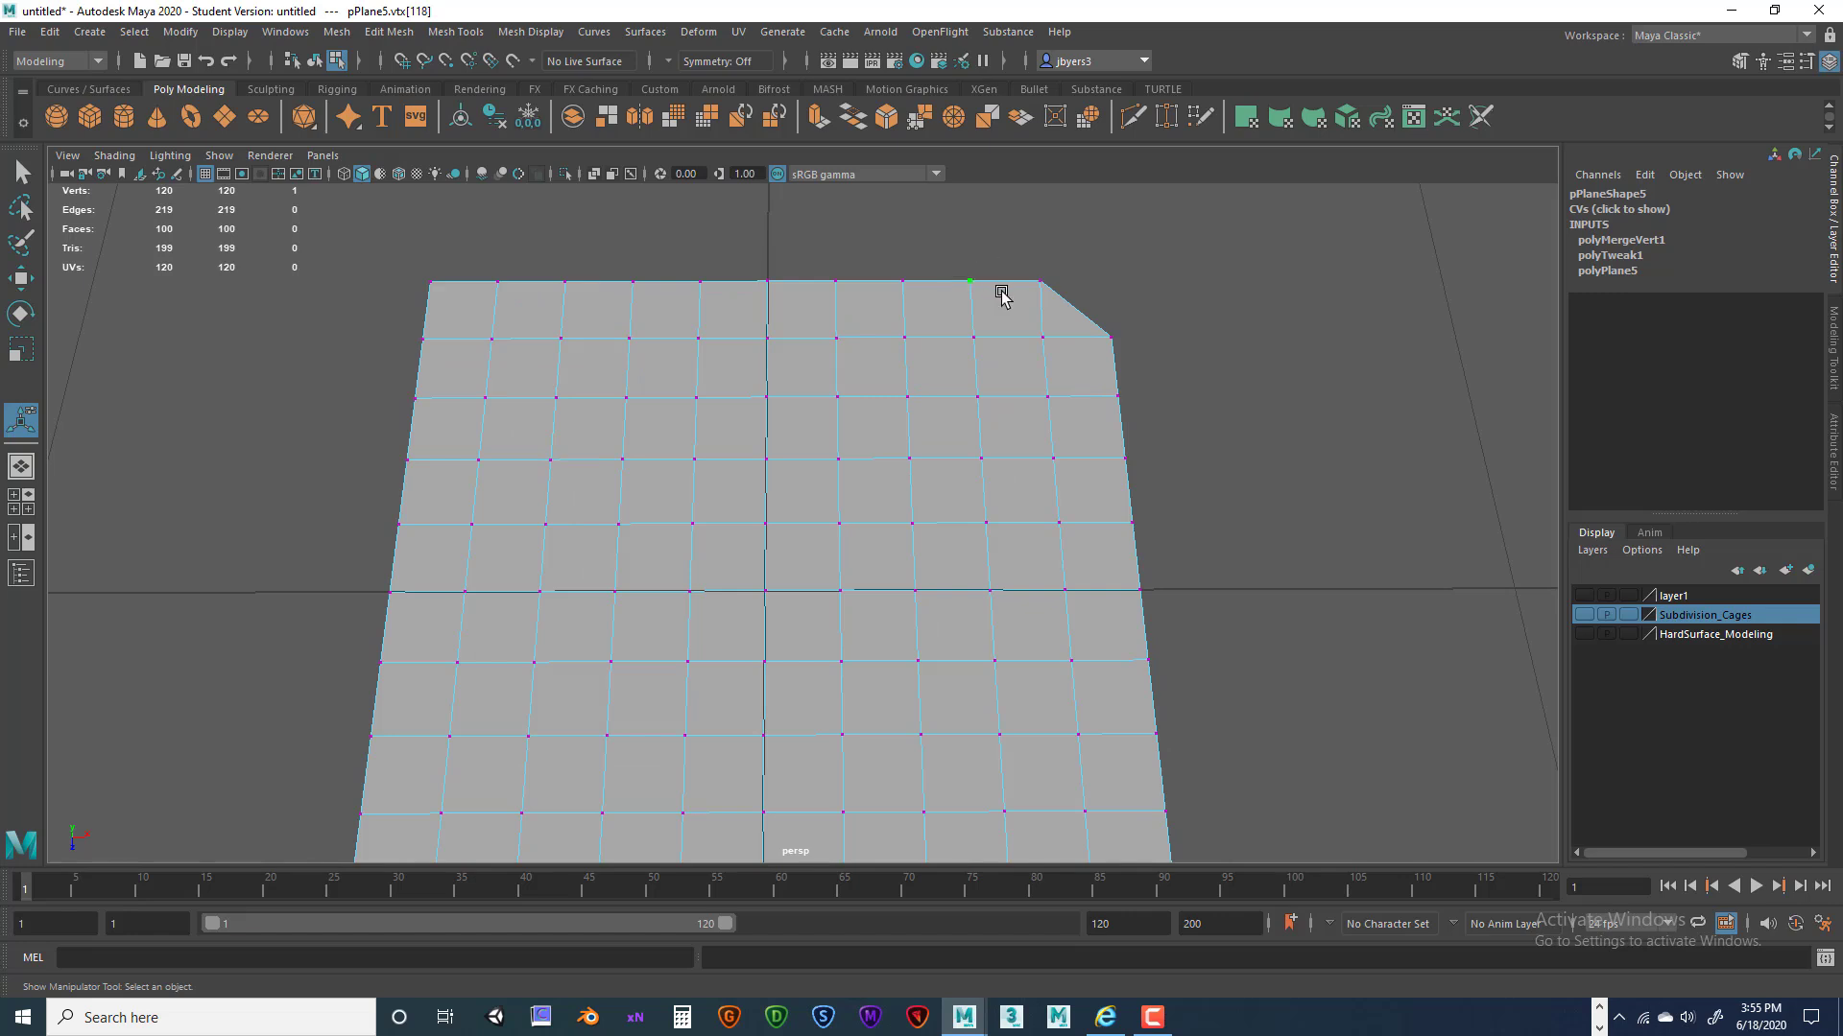
key(w)
drag(1013, 281, 1057, 280)
Select the plane's vertices, ending with the entire top row selected.
drag(966, 237, 1094, 306)
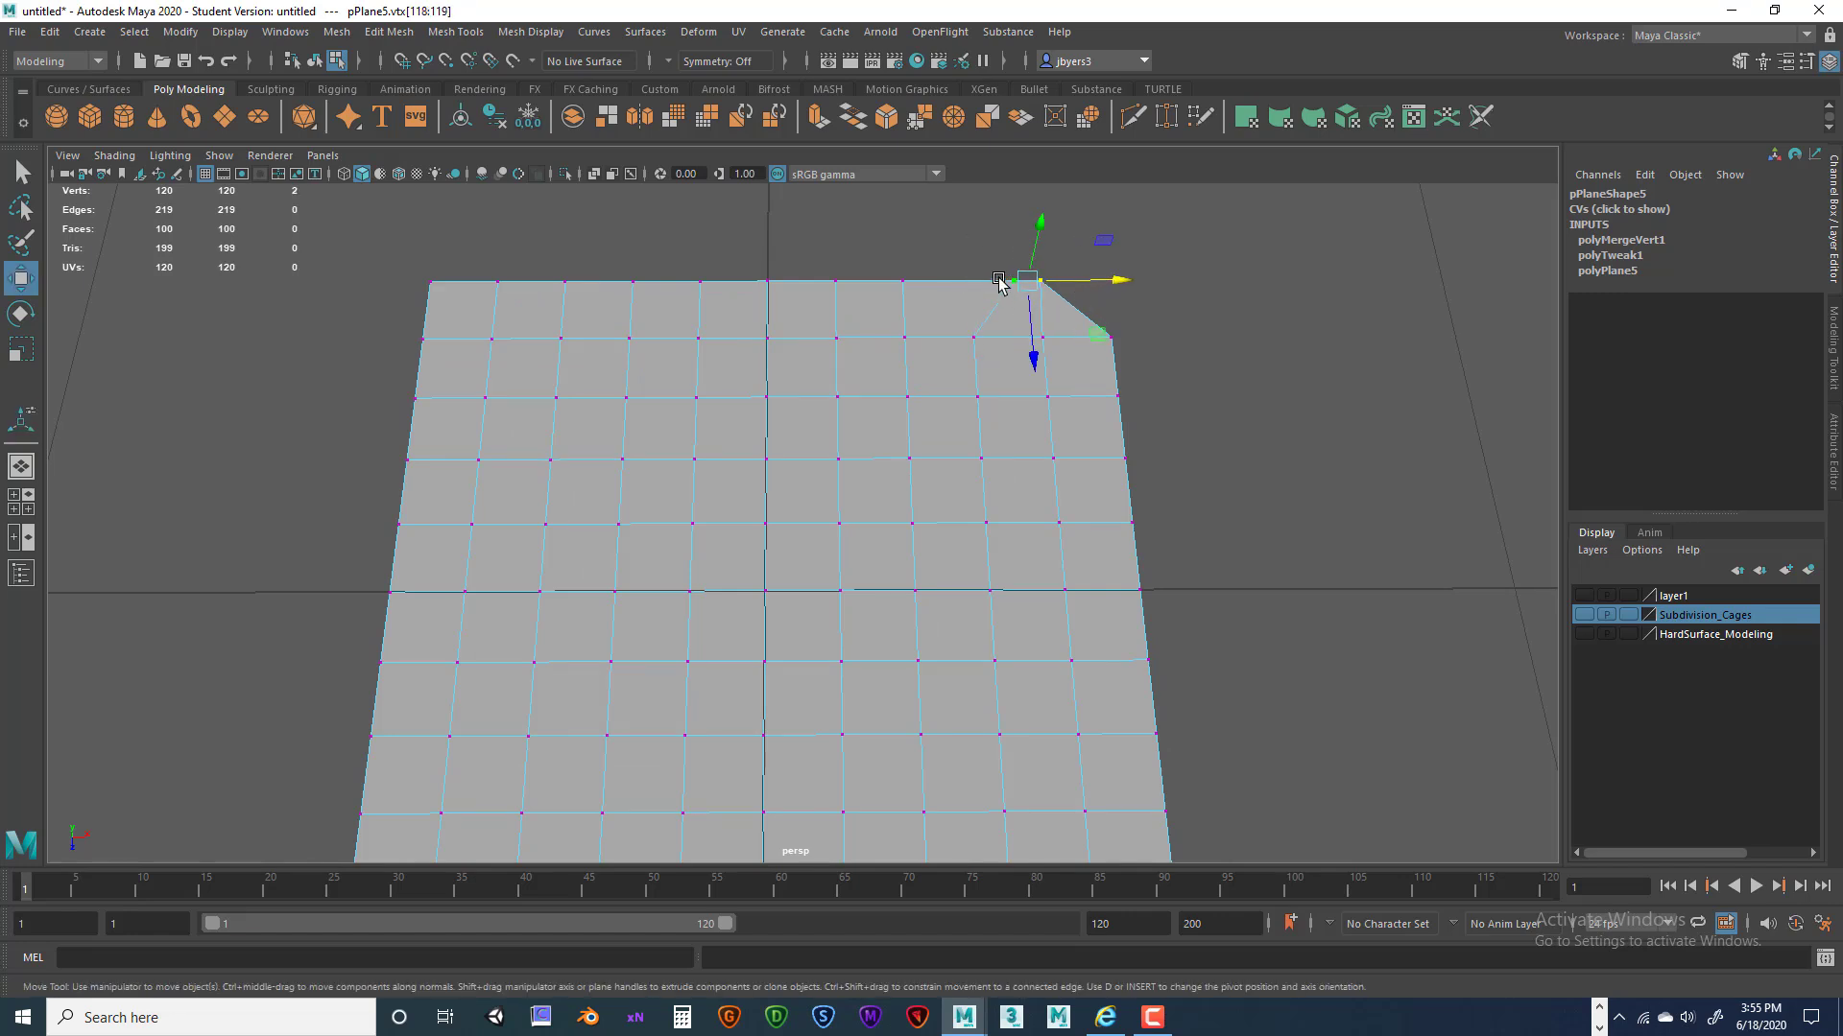
scroll(960, 313, down, 3)
drag(469, 307, 1181, 838)
scroll(978, 403, up, 3)
scroll(745, 399, down, 3)
drag(549, 322, 1211, 771)
scroll(1037, 538, up, 3)
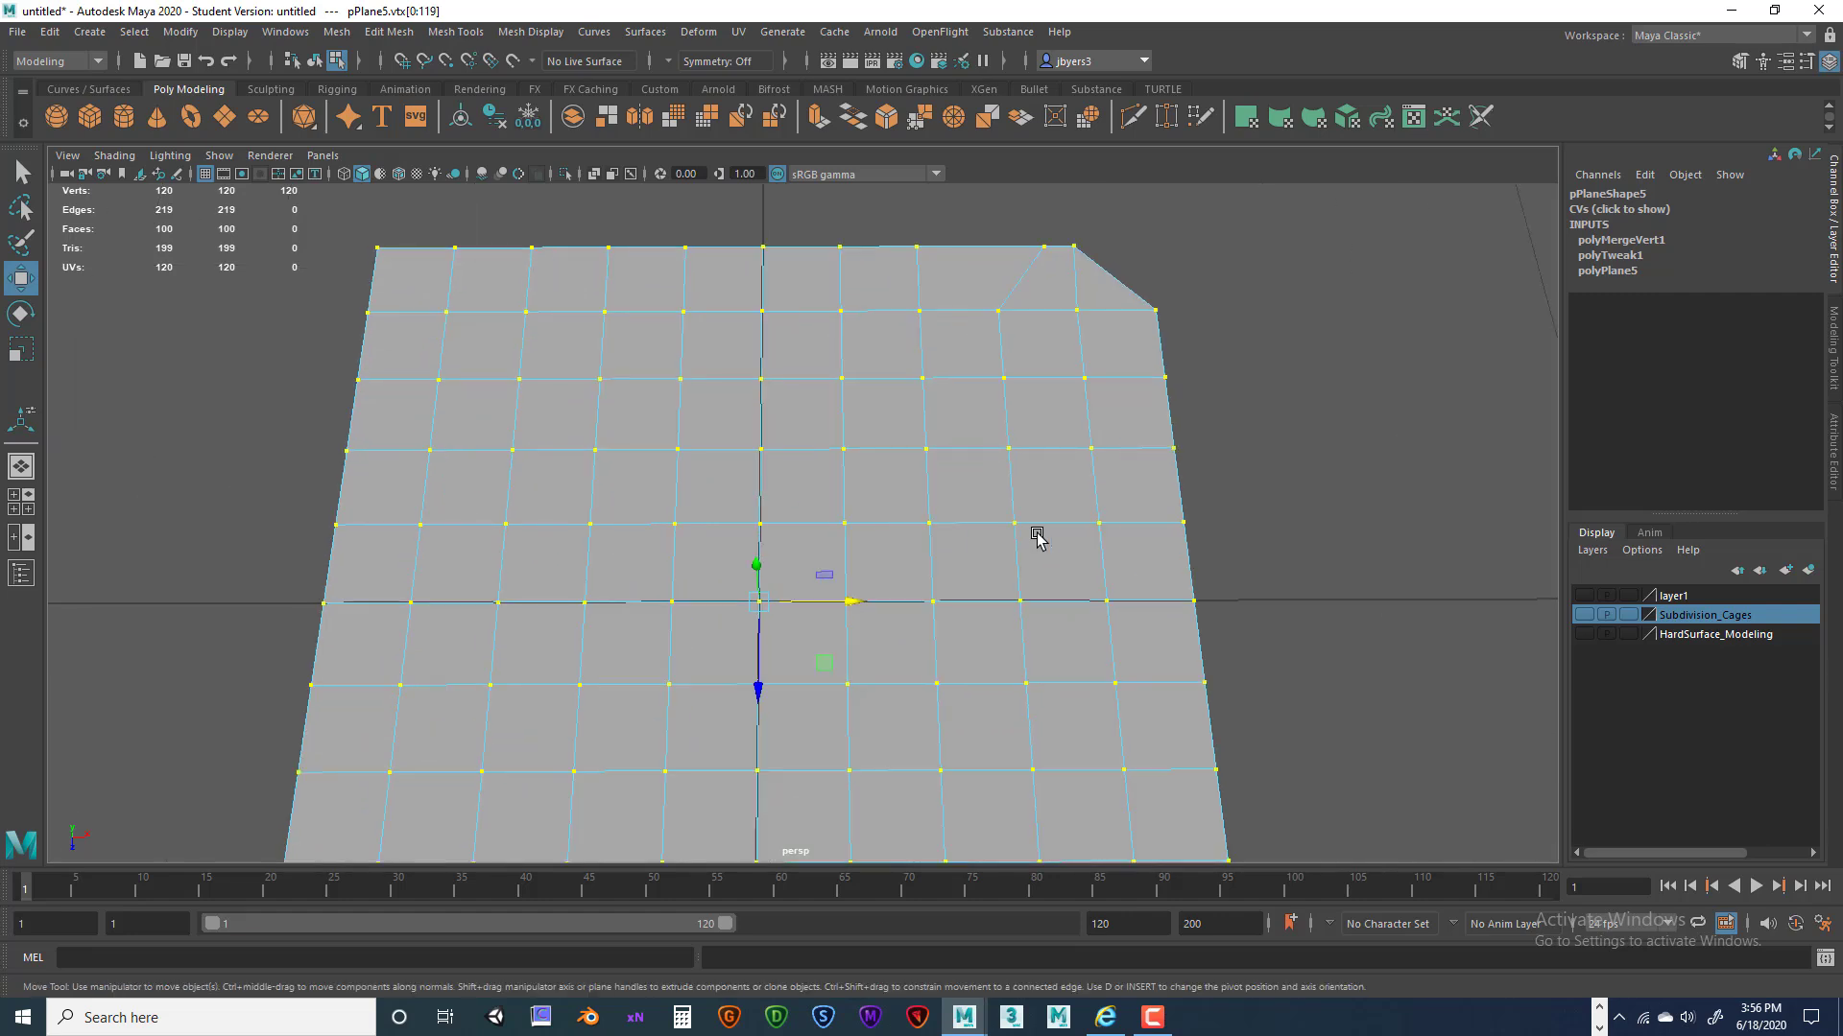
scroll(1027, 494, down, 5)
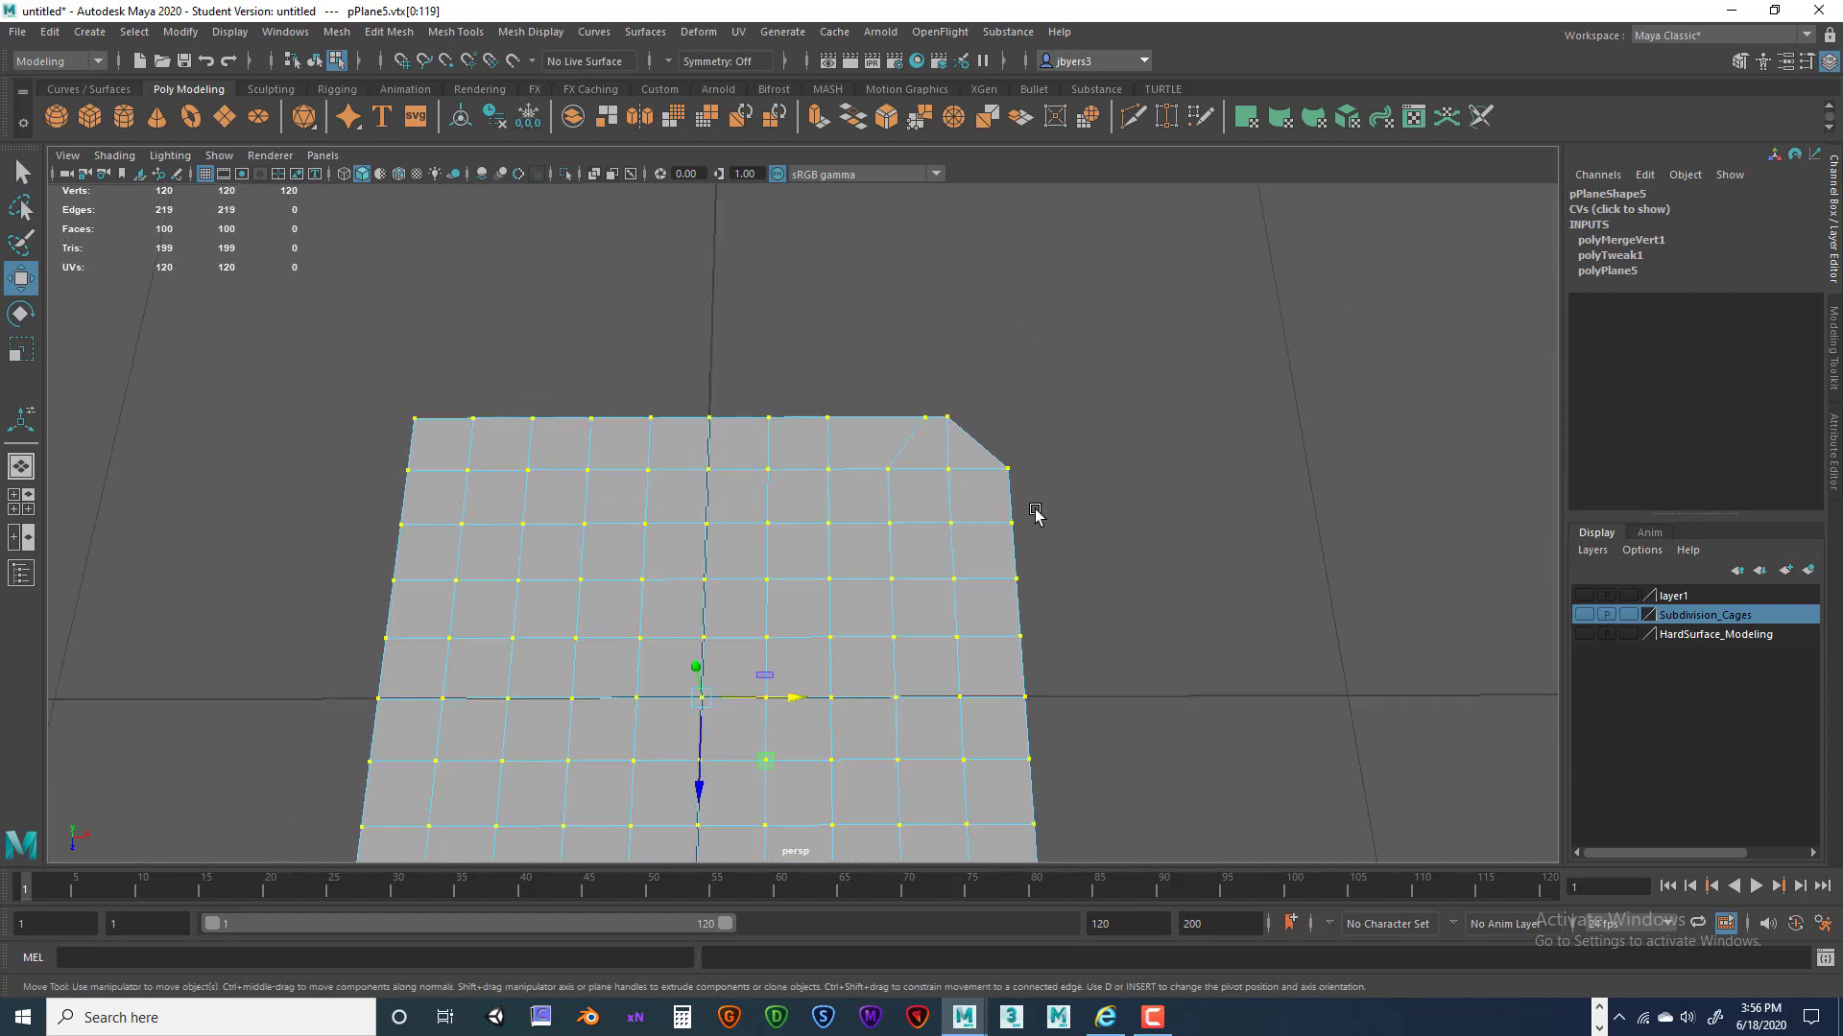
alt+middle_drag(974, 453, 898, 523)
scroll(910, 430, down, 2)
drag(513, 470, 945, 513)
scroll(902, 518, up, 3)
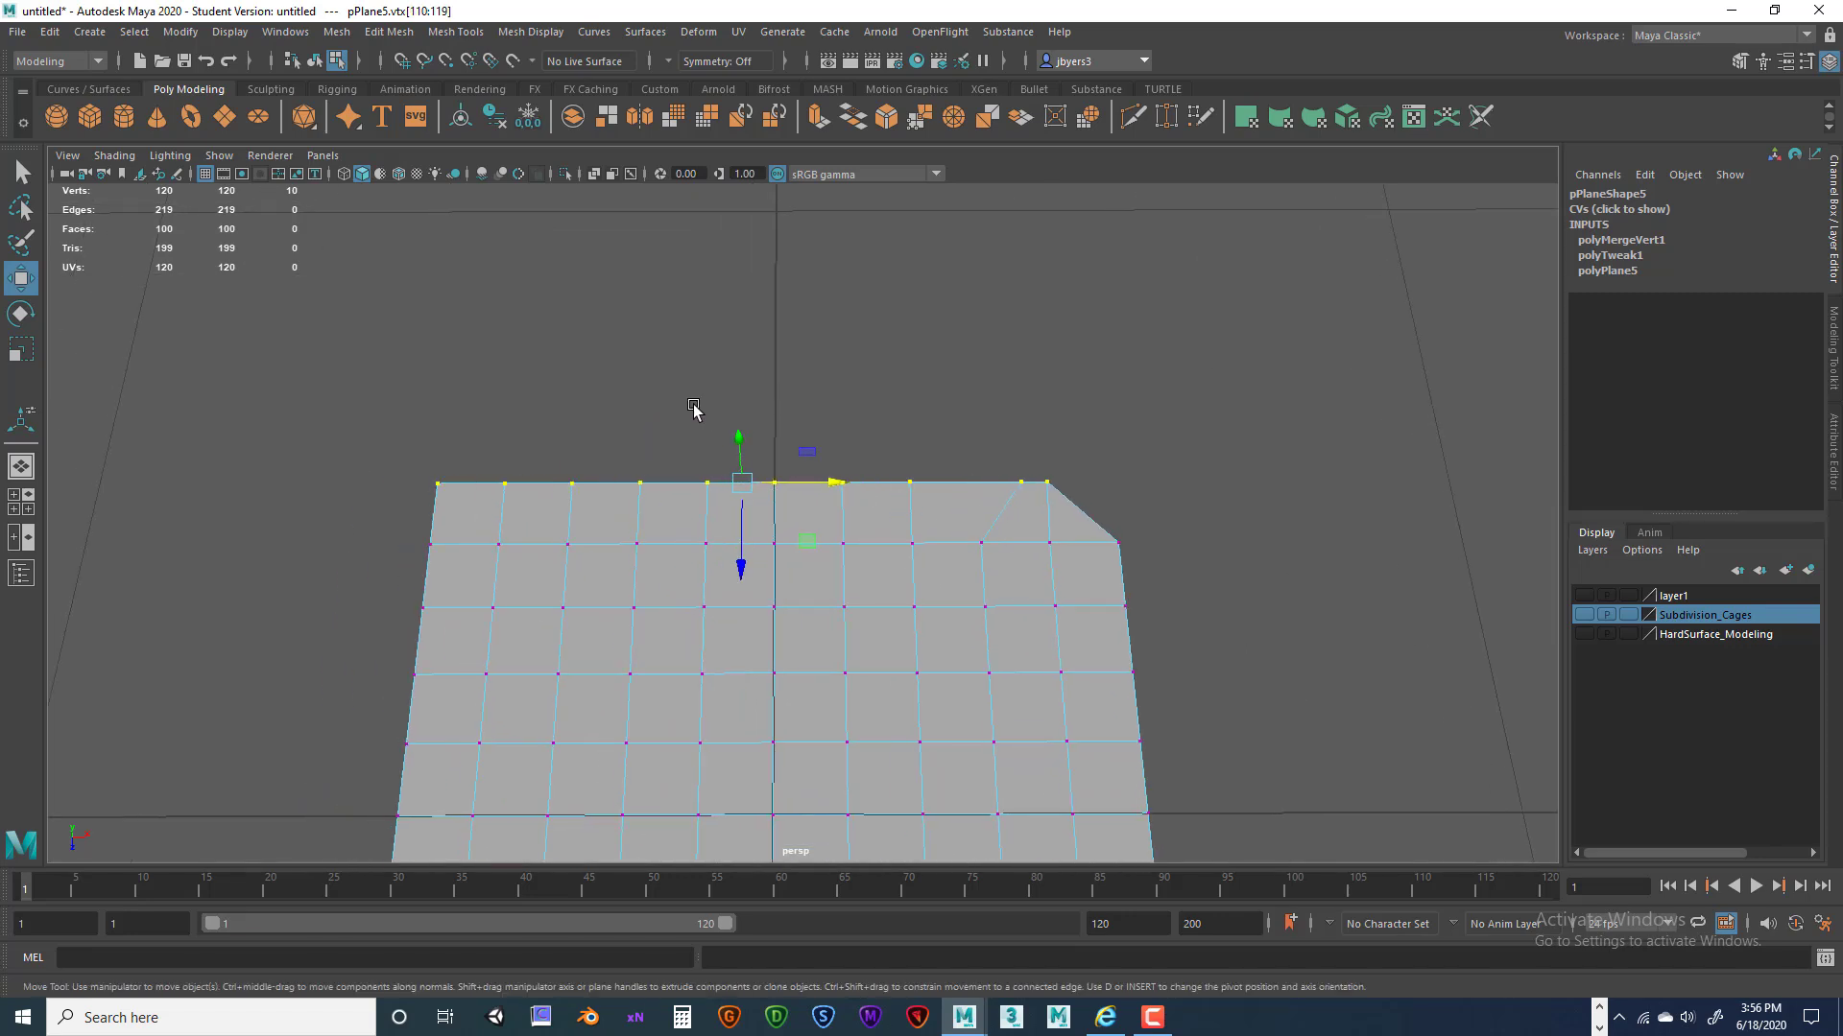
Merge the top row's vertices with Edit Mesh > Merge, then undo the merge.
key(space)
click(526, 447)
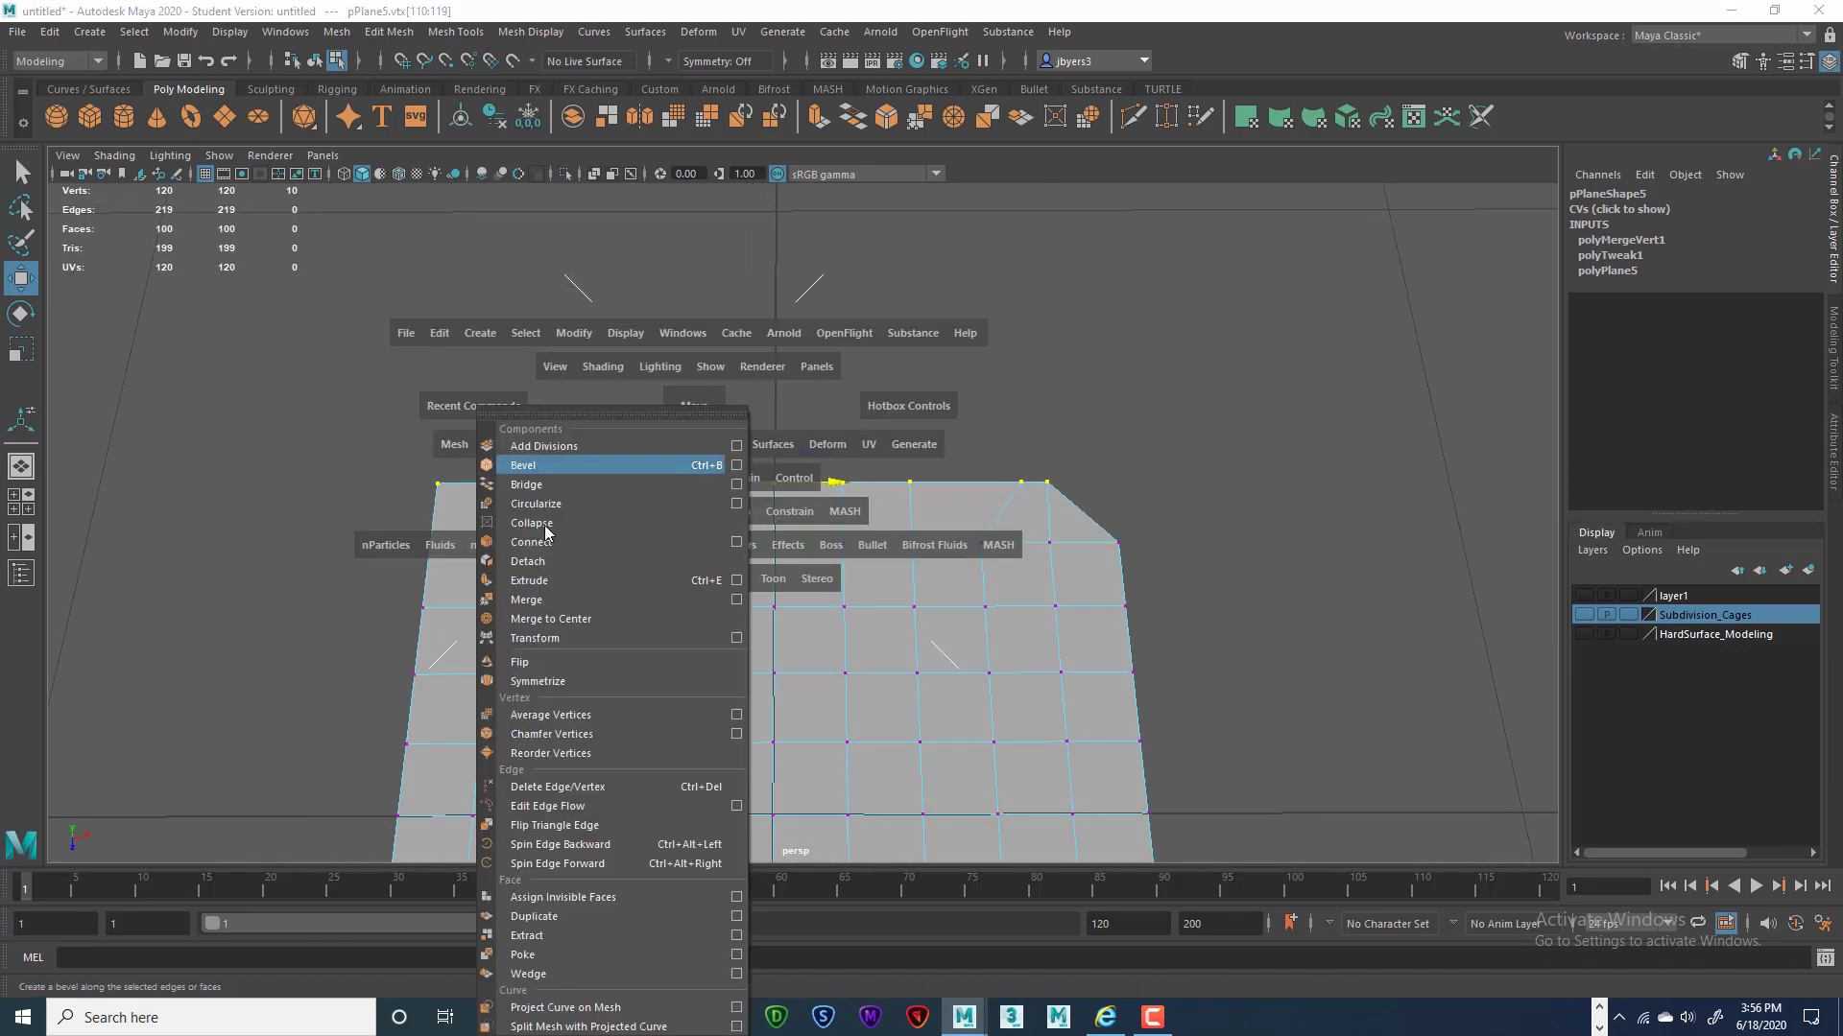
click(736, 600)
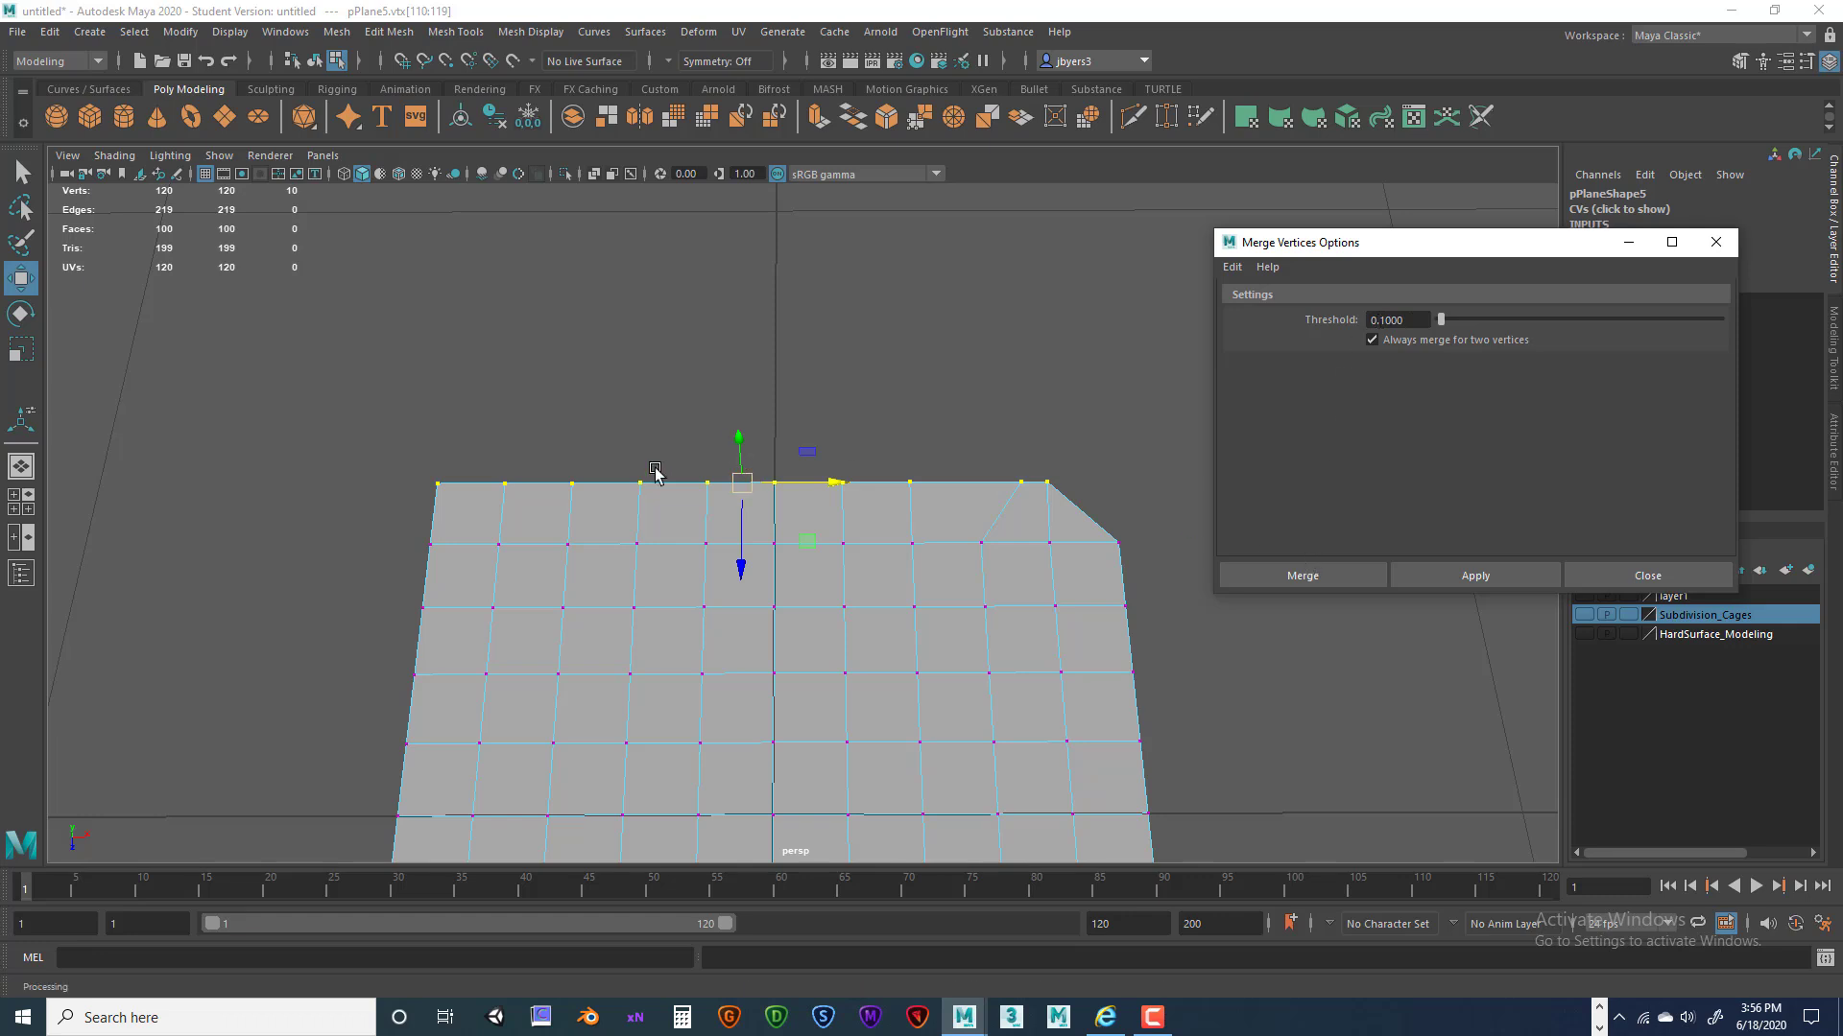
click(1342, 576)
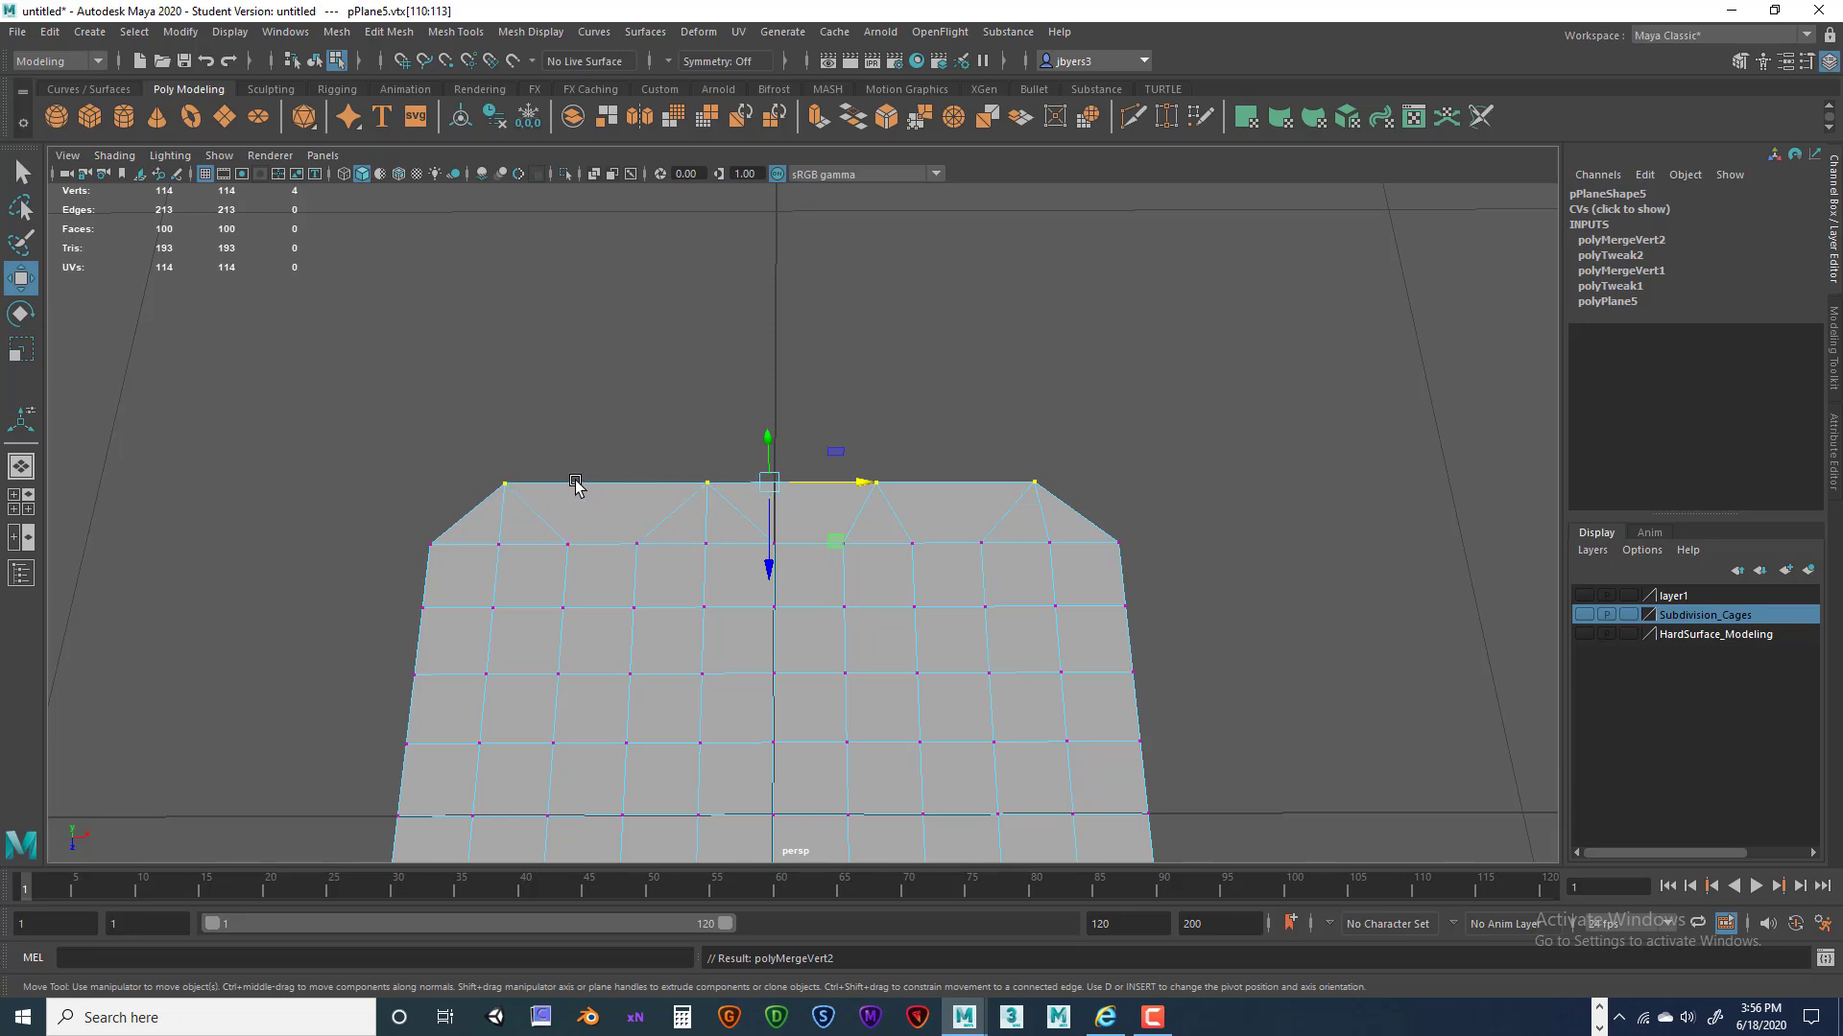
key(ctrl+z)
Select the whole top row of vertices and merge them at threshold 0.01.
click(1098, 442)
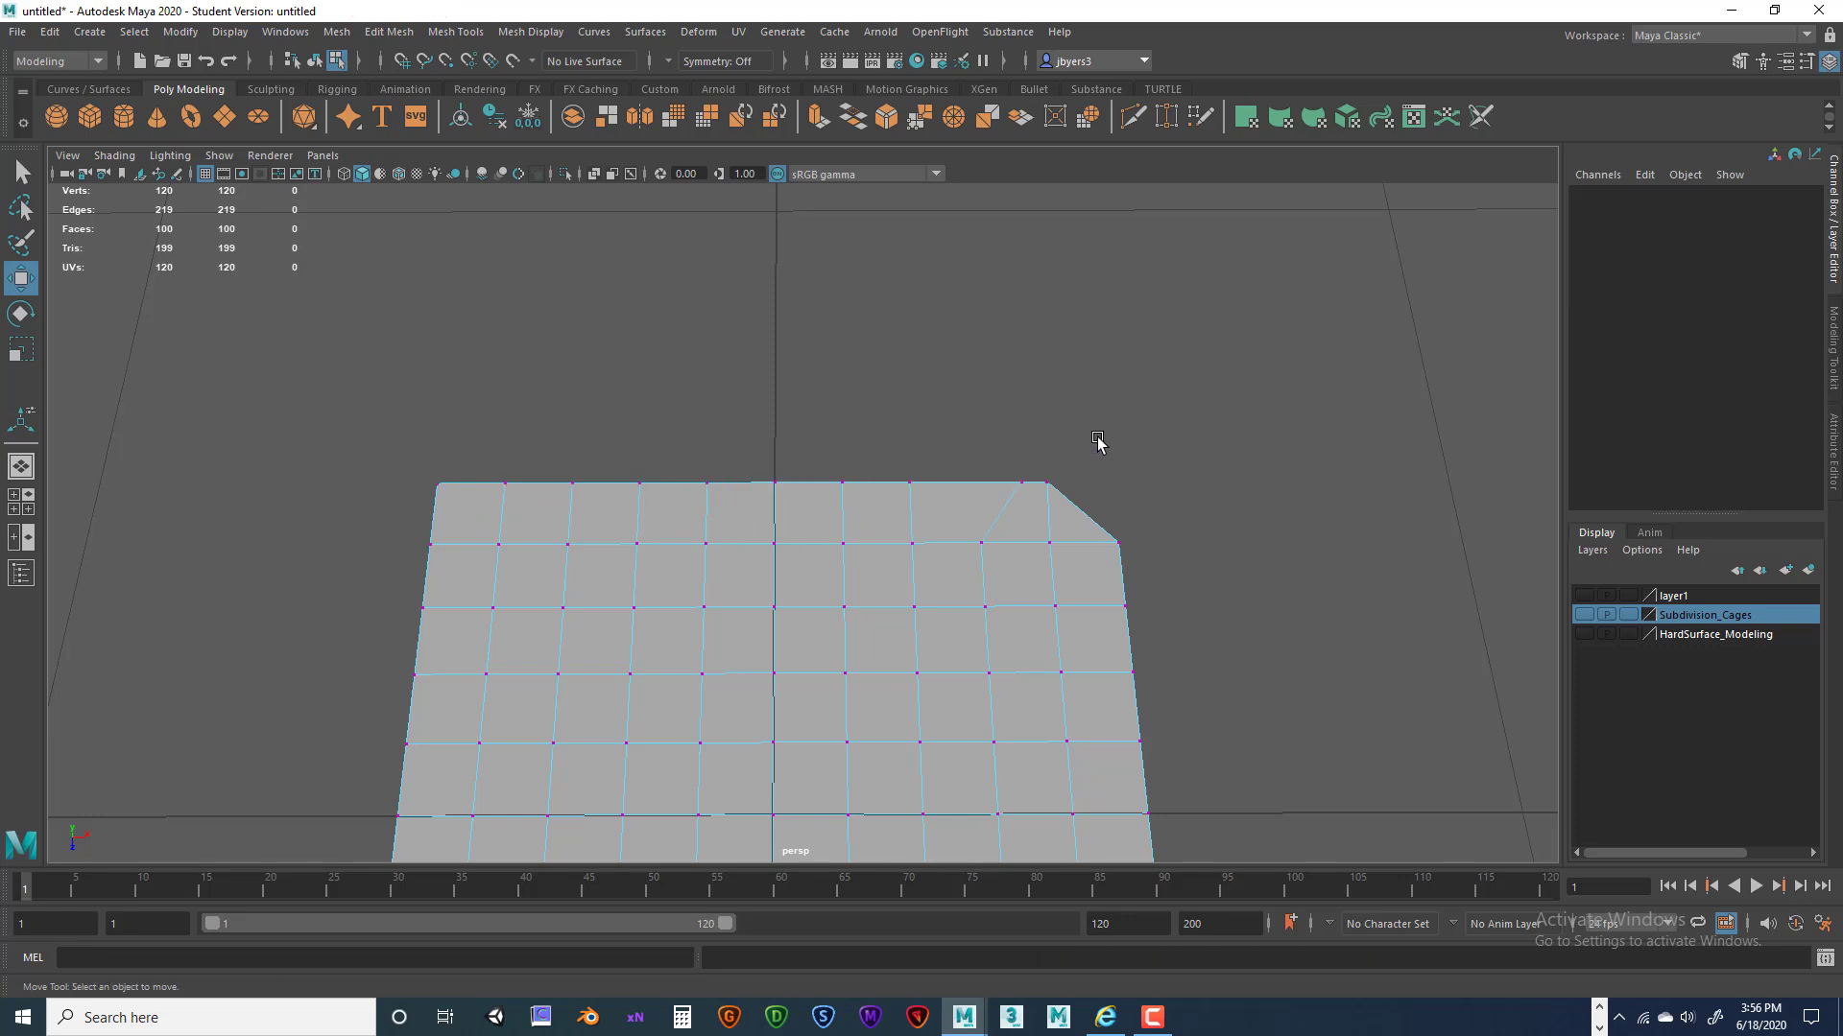
drag(1007, 469, 1103, 503)
drag(367, 450, 1124, 519)
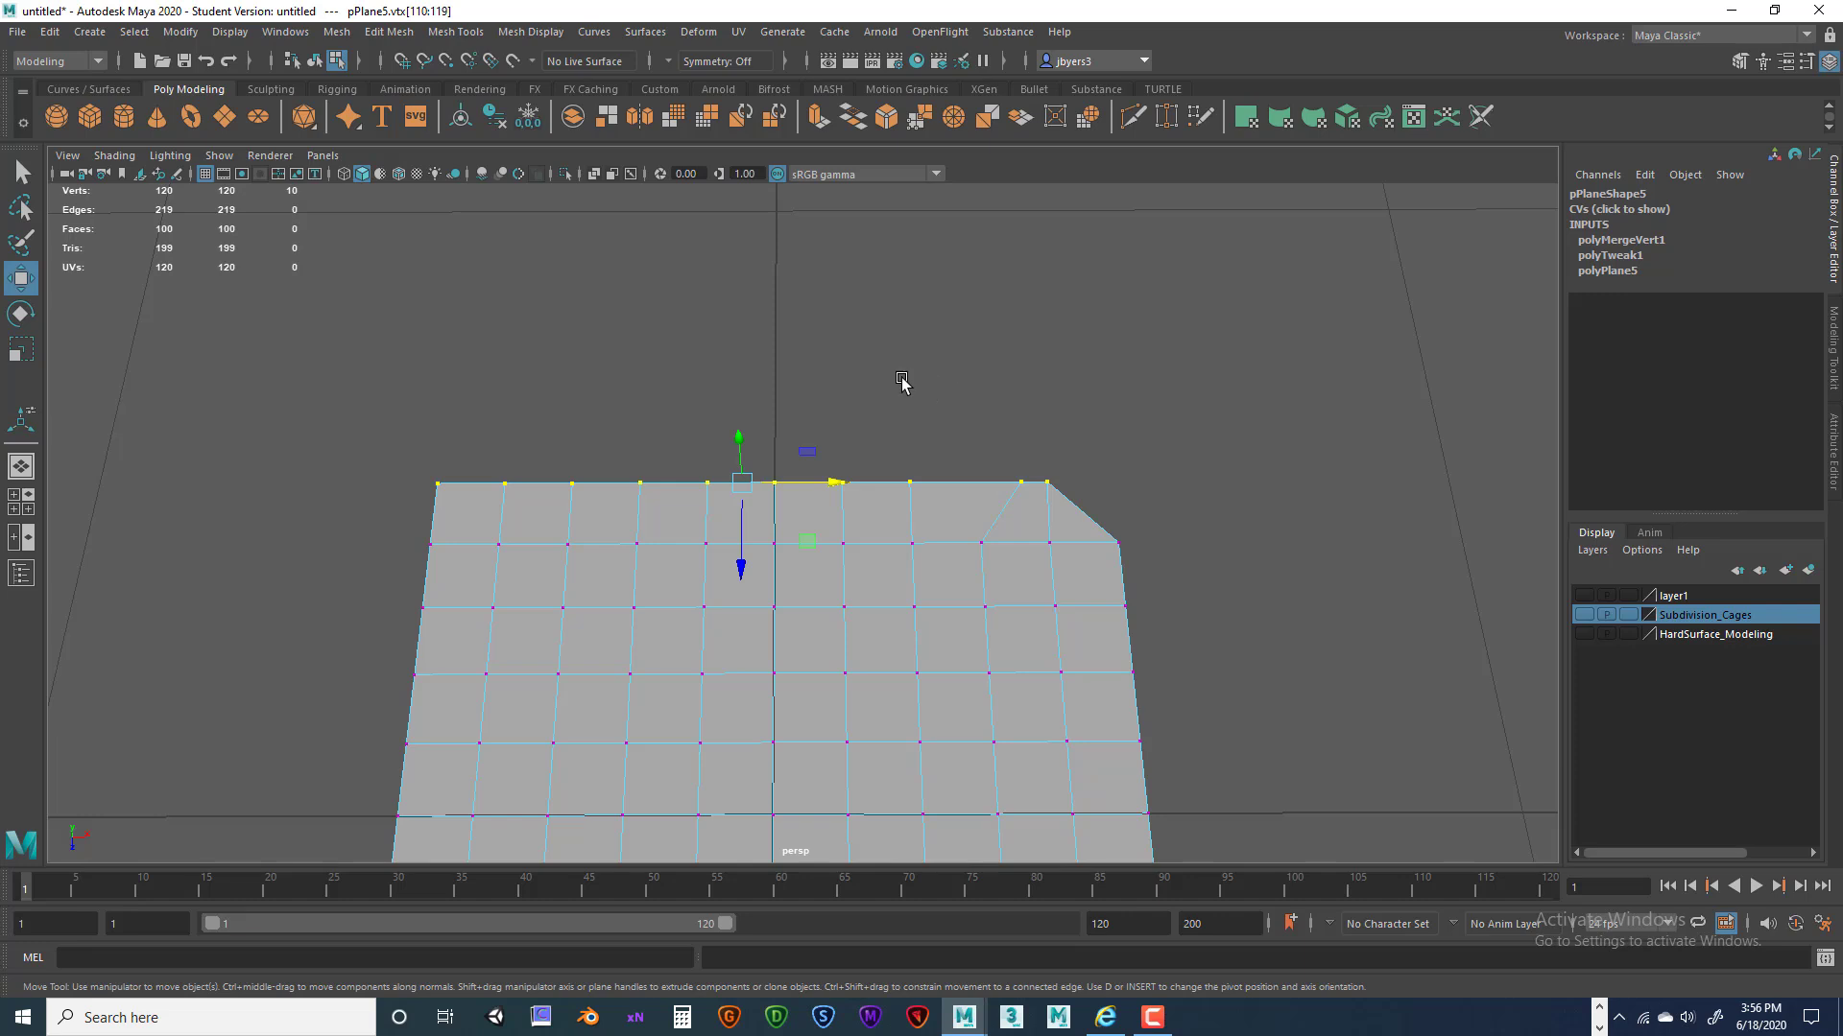
key(space)
click(716, 419)
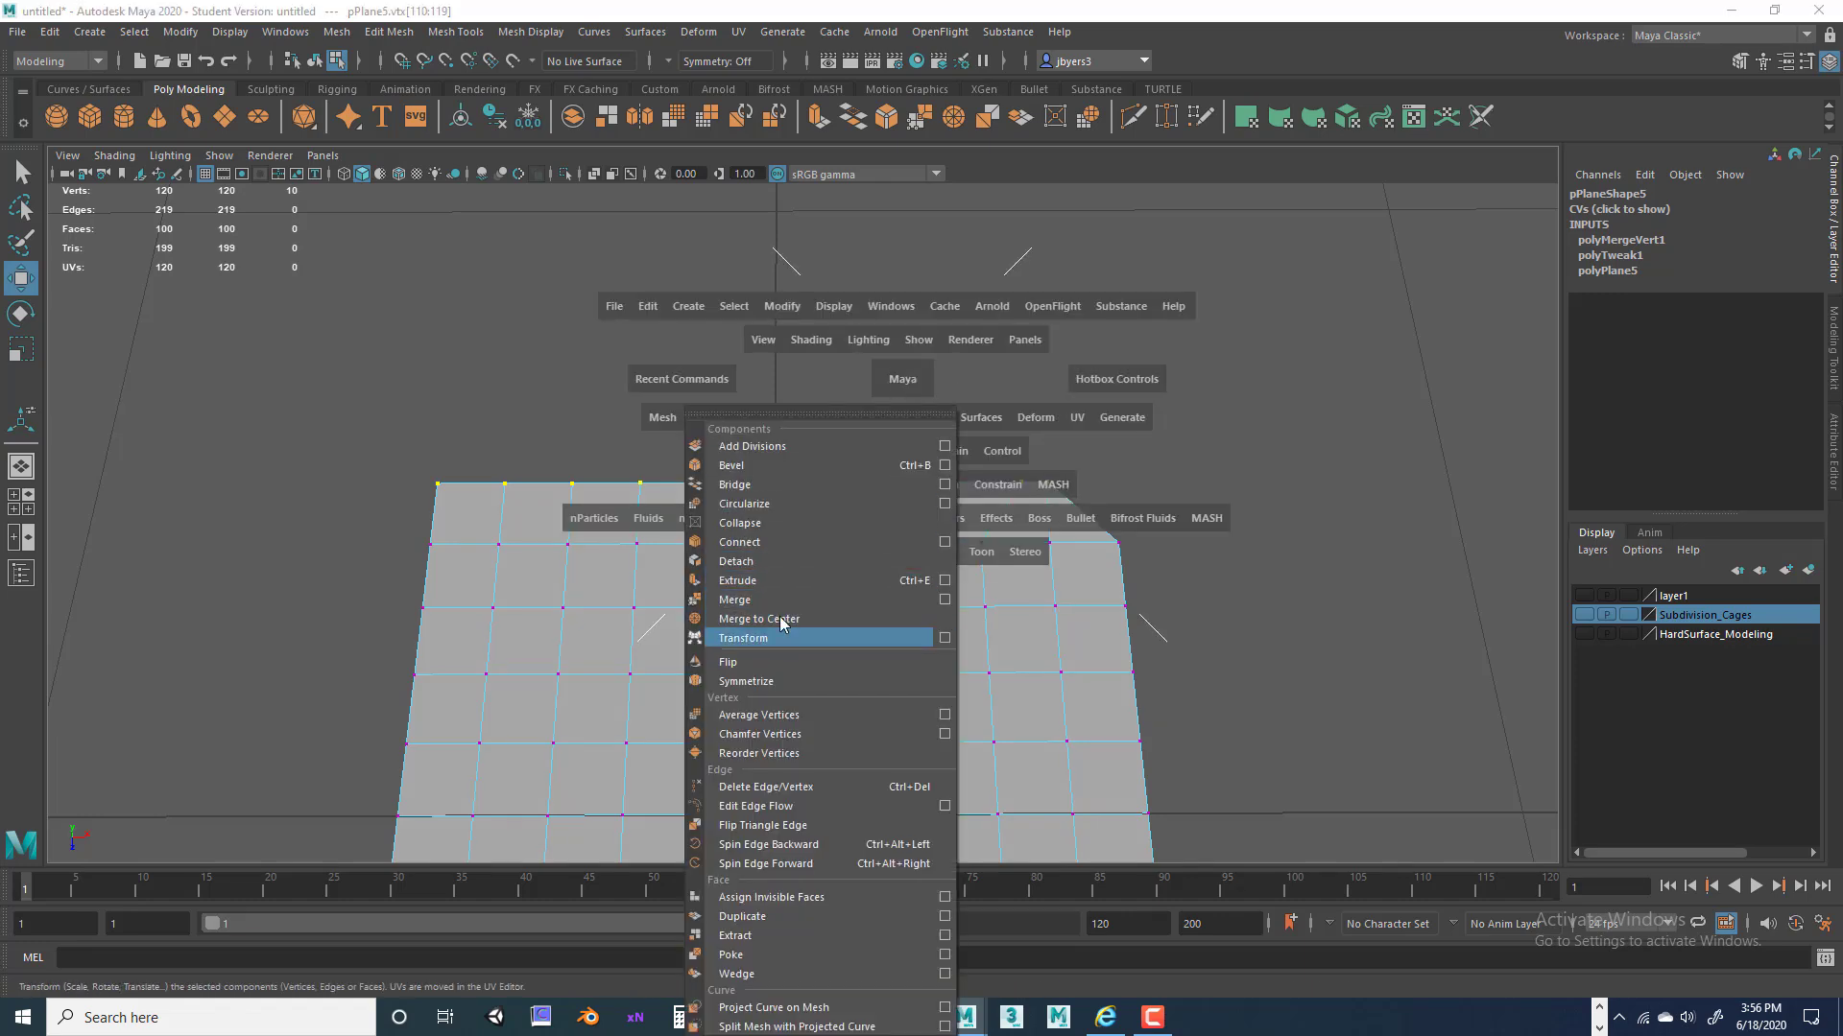
click(944, 599)
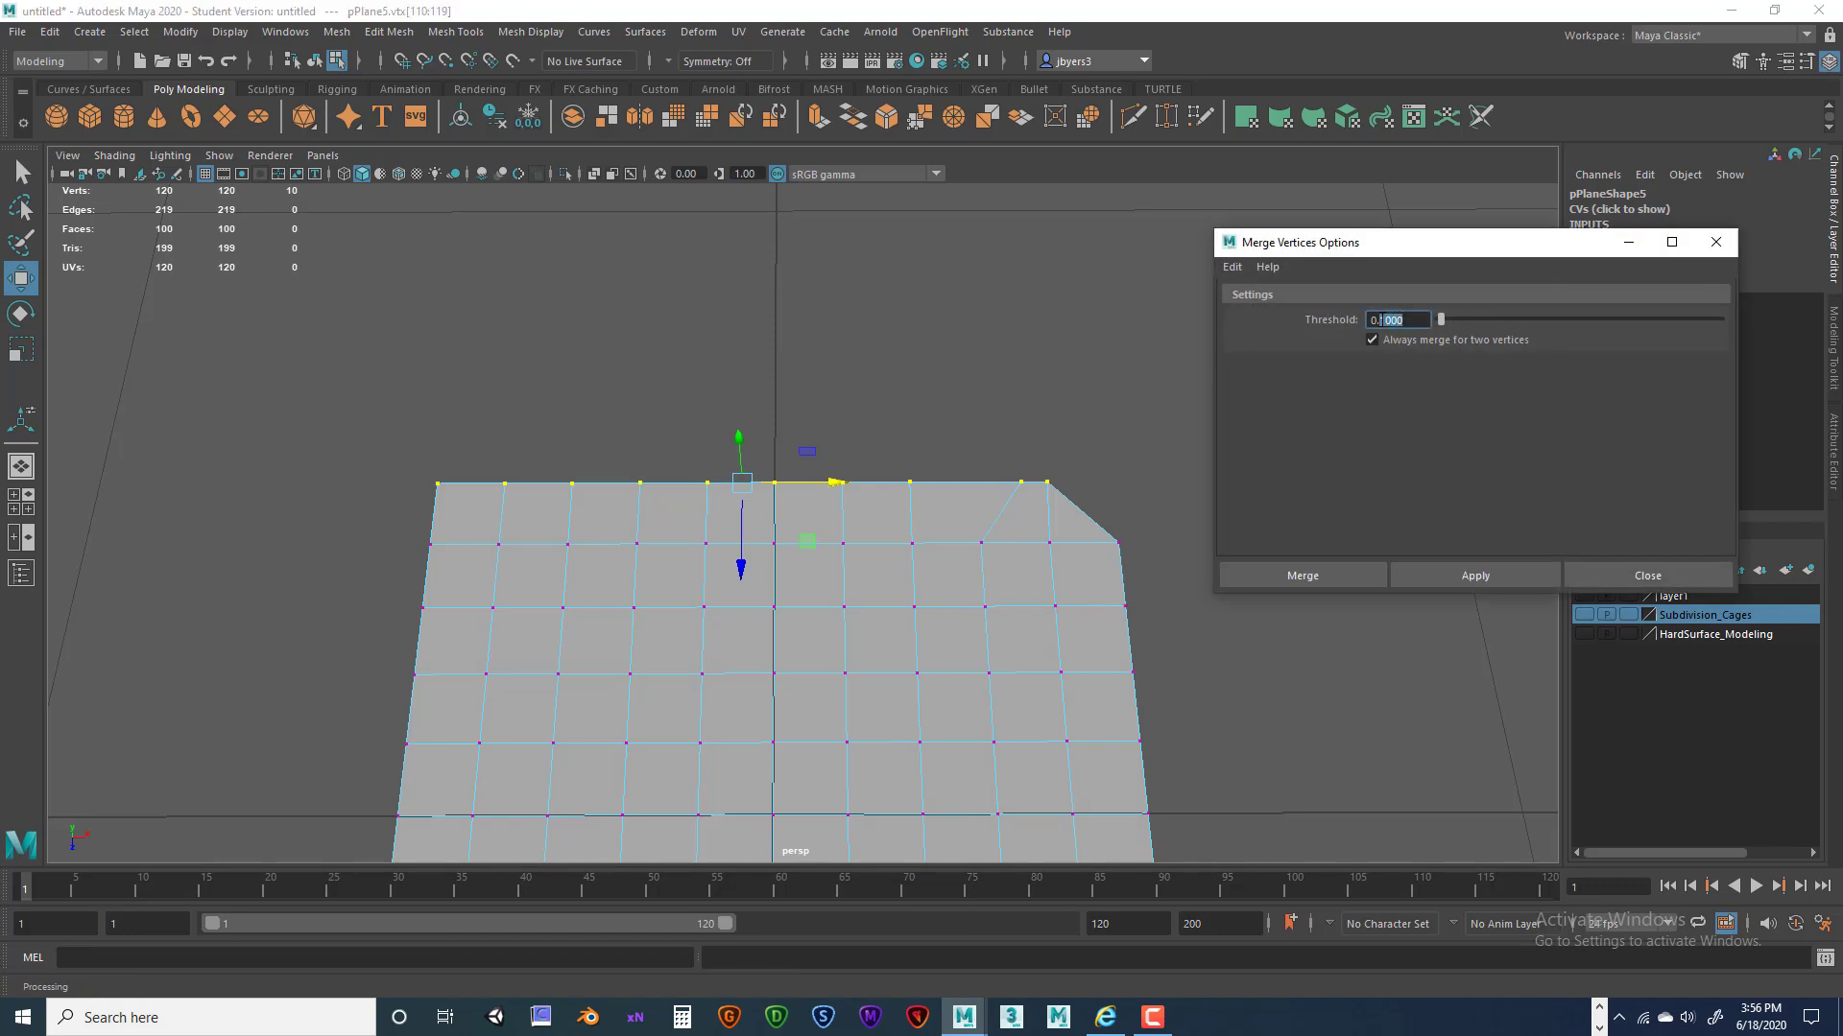
click(1303, 575)
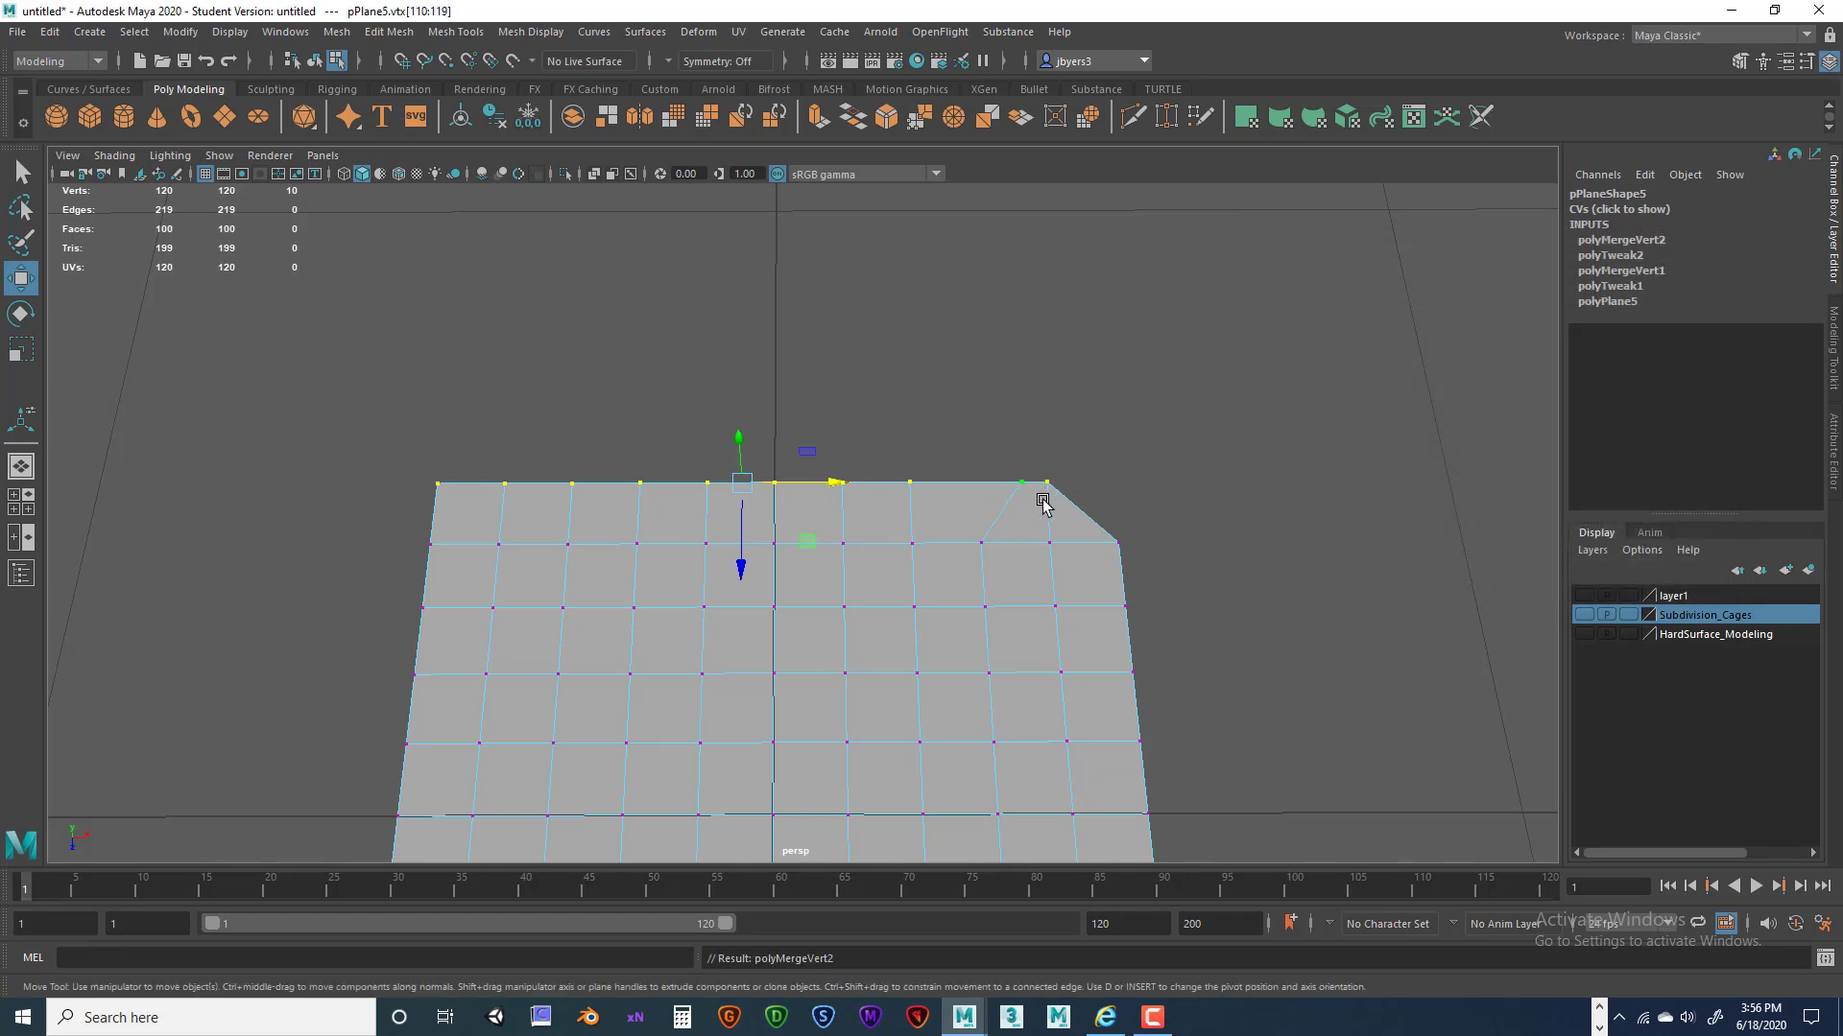
Reselect the ten top-edge vertices and merge them at threshold 0.08.
drag(988, 452, 1090, 504)
drag(401, 443, 1059, 508)
key(space)
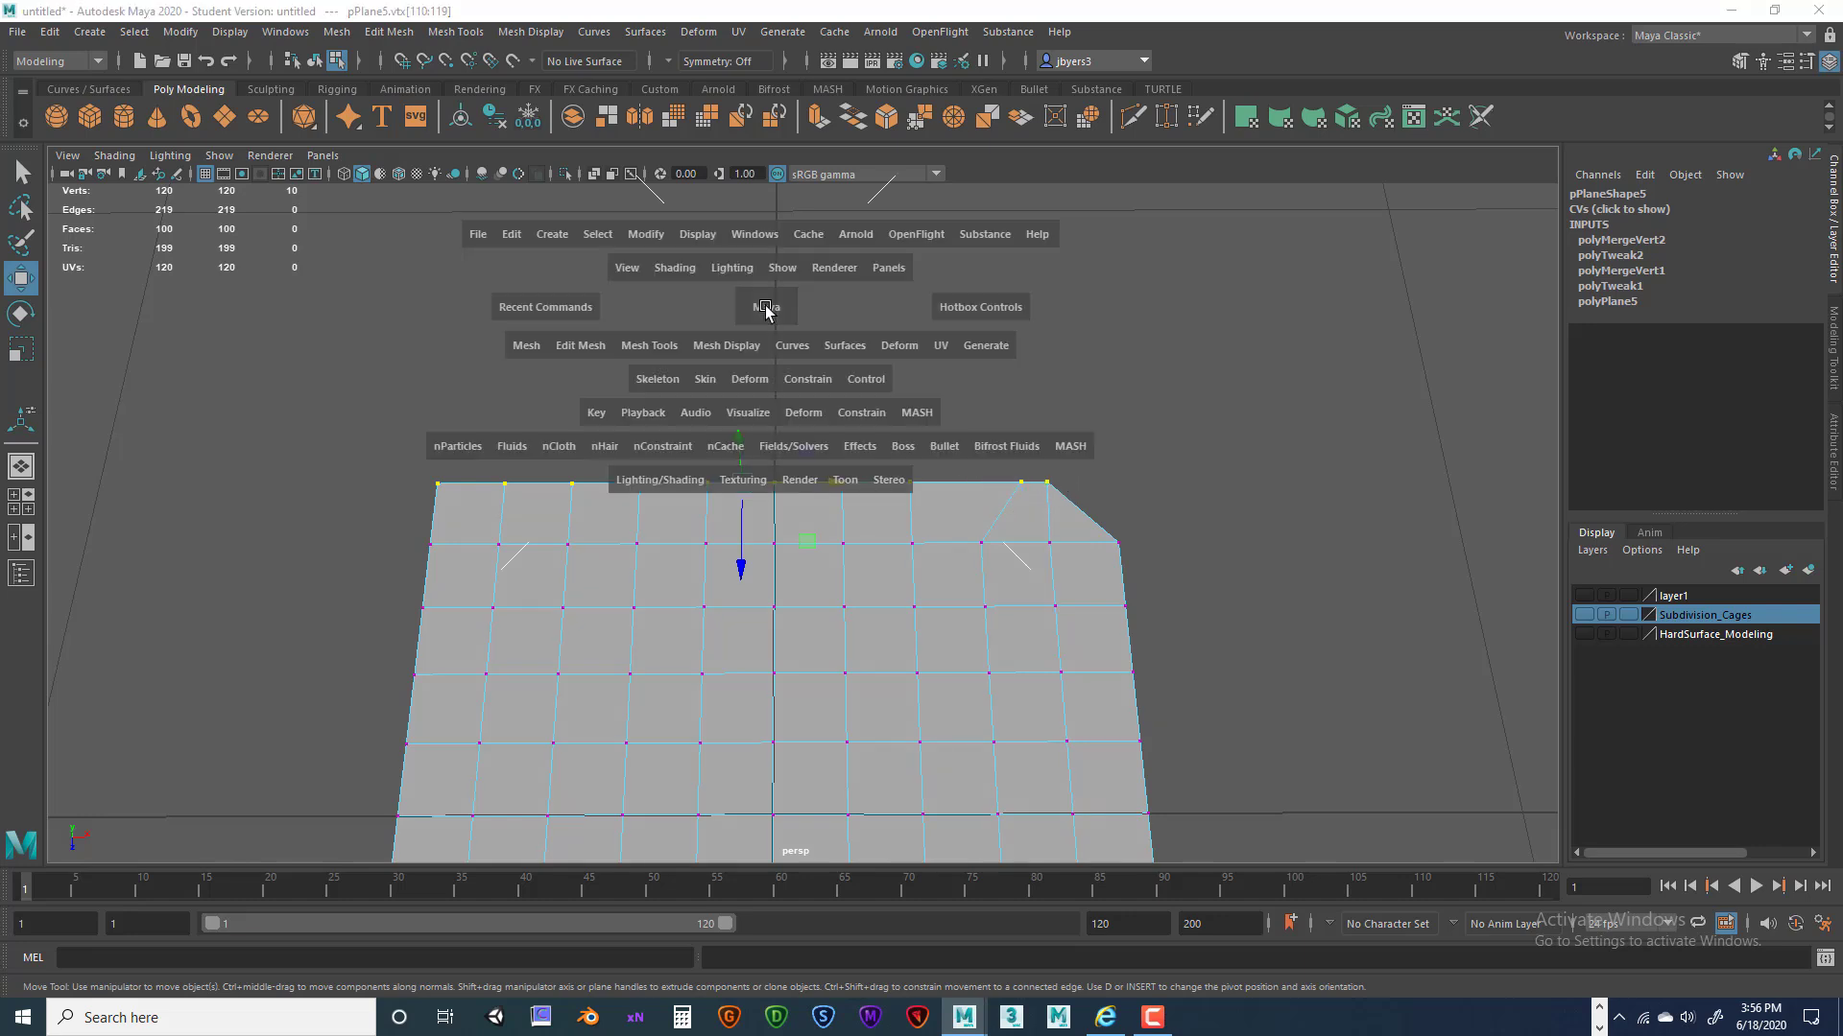
click(583, 344)
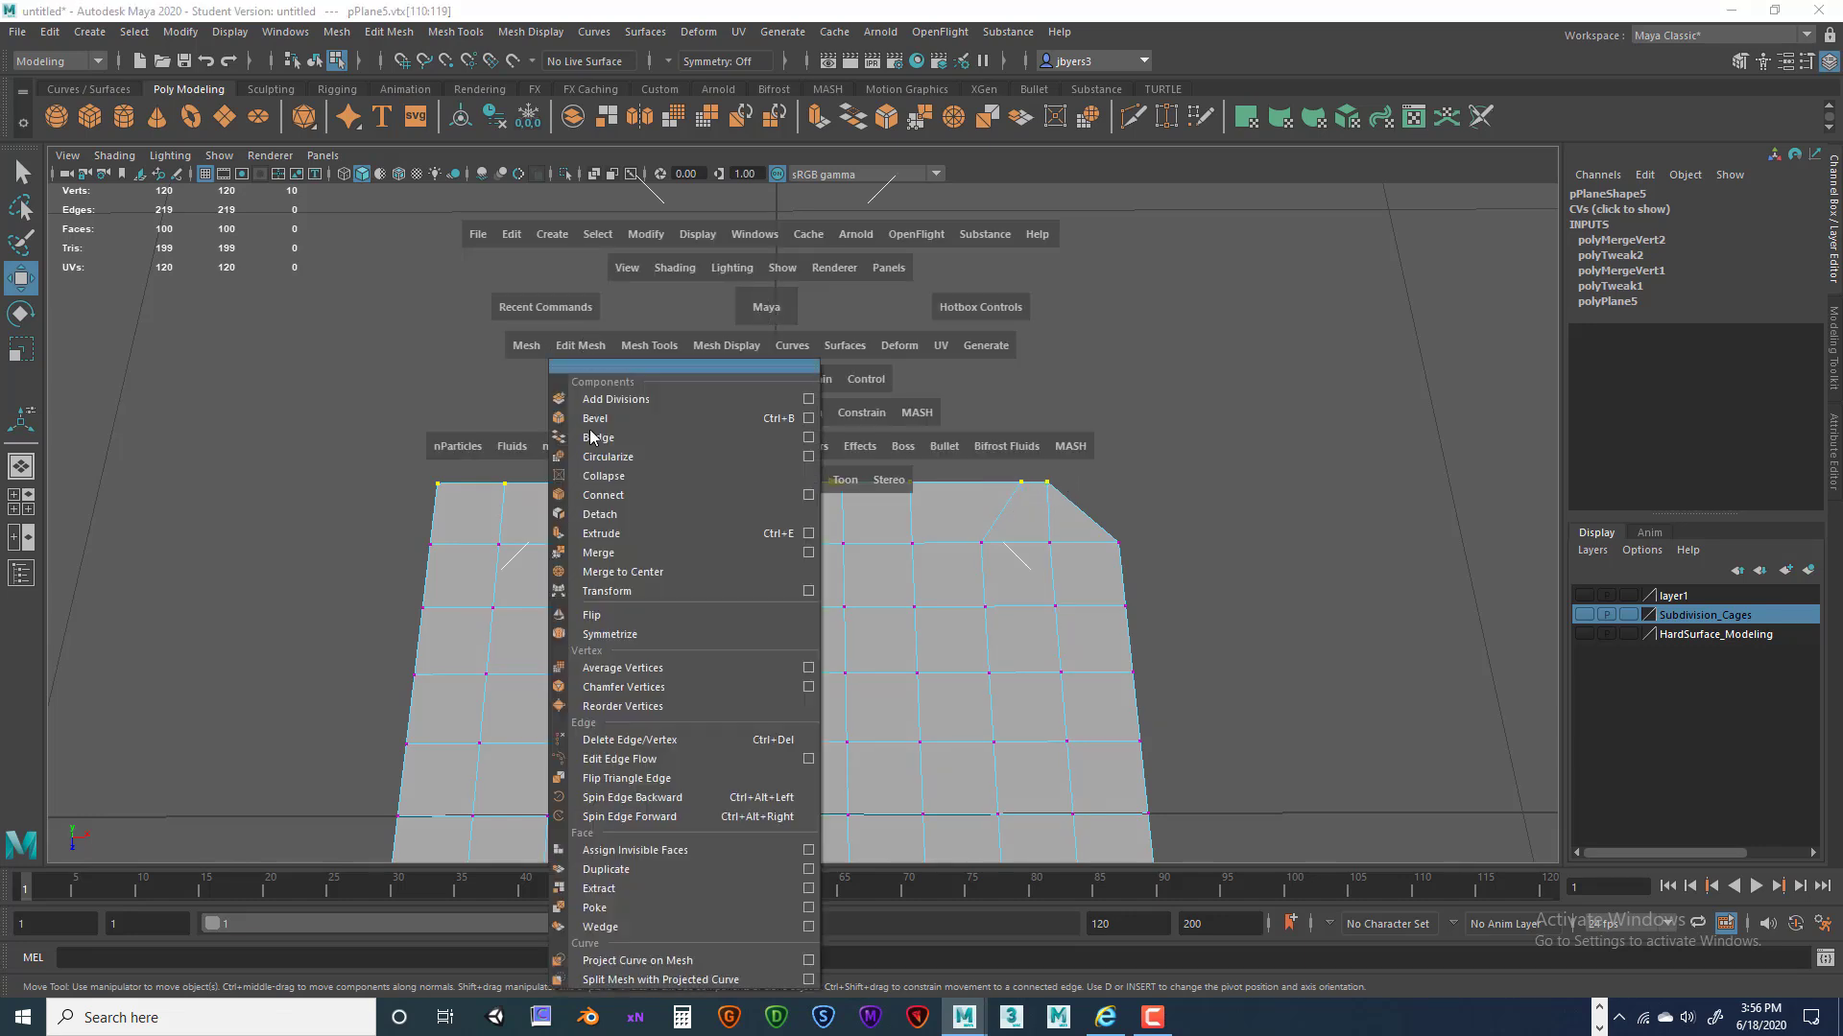
click(813, 551)
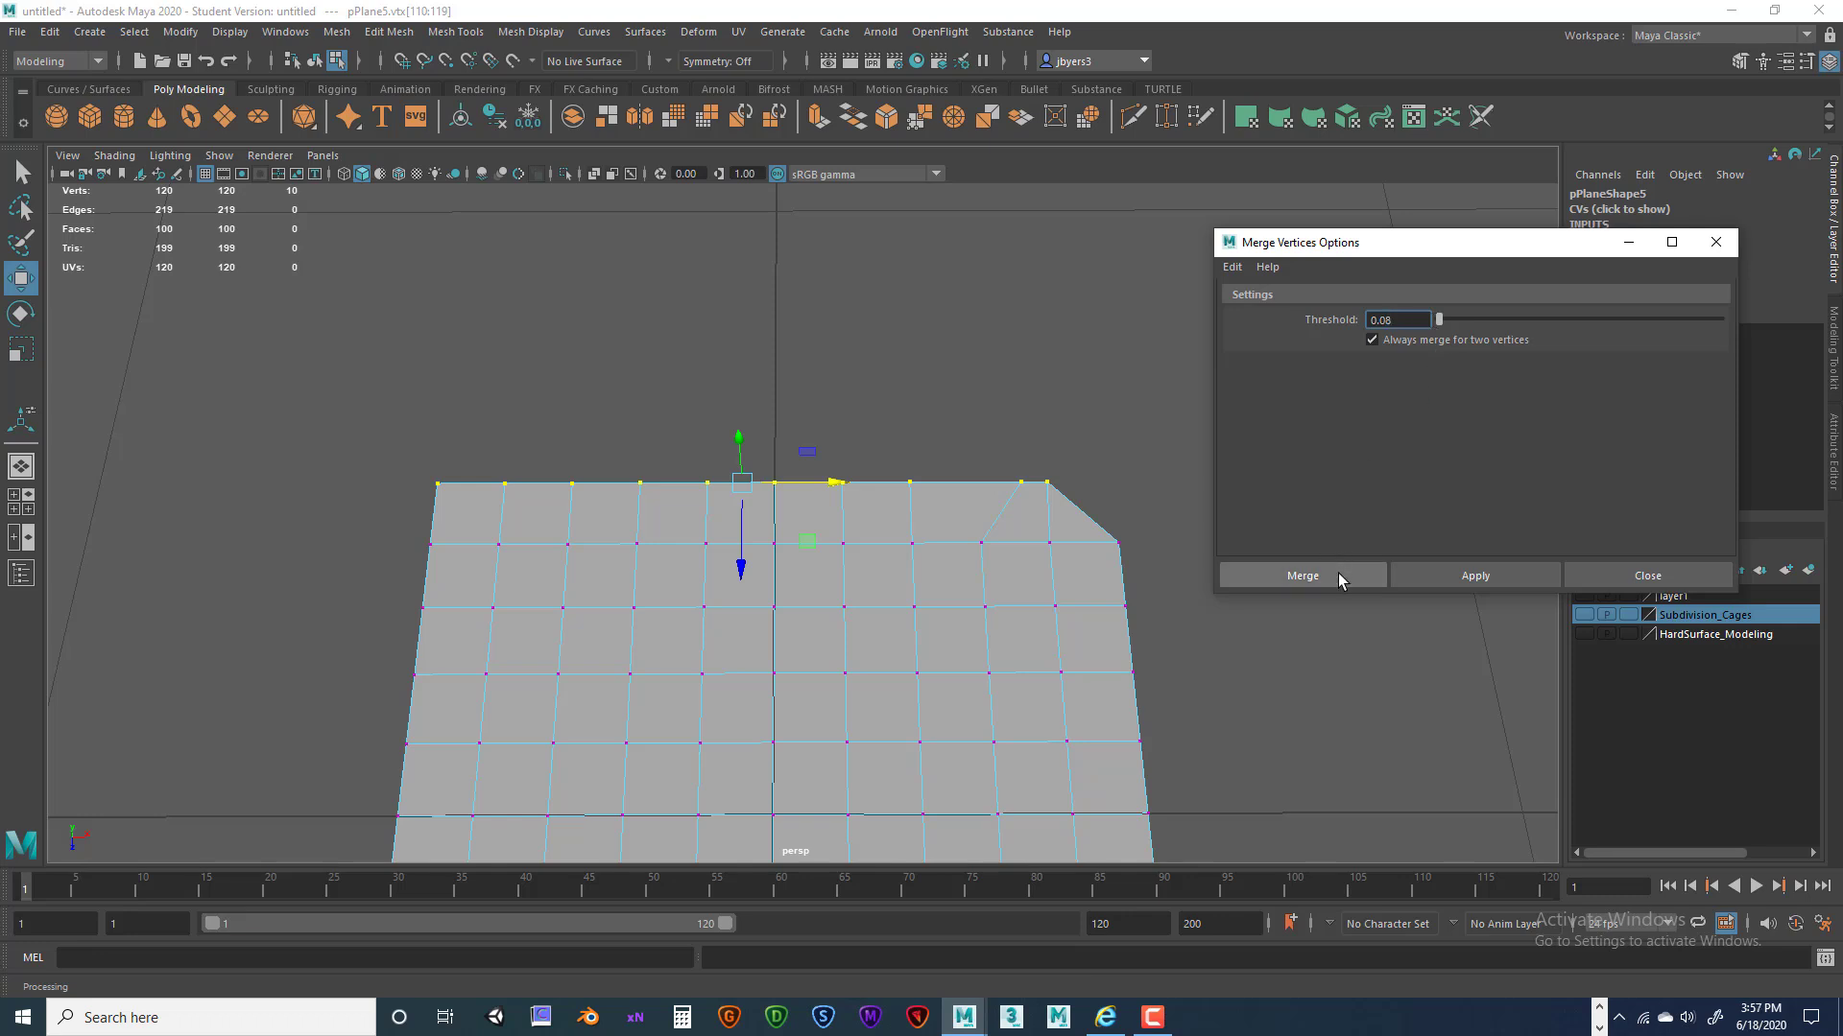
click(1302, 576)
Undo the merge and slide the corner vertex slightly to the left.
click(1038, 484)
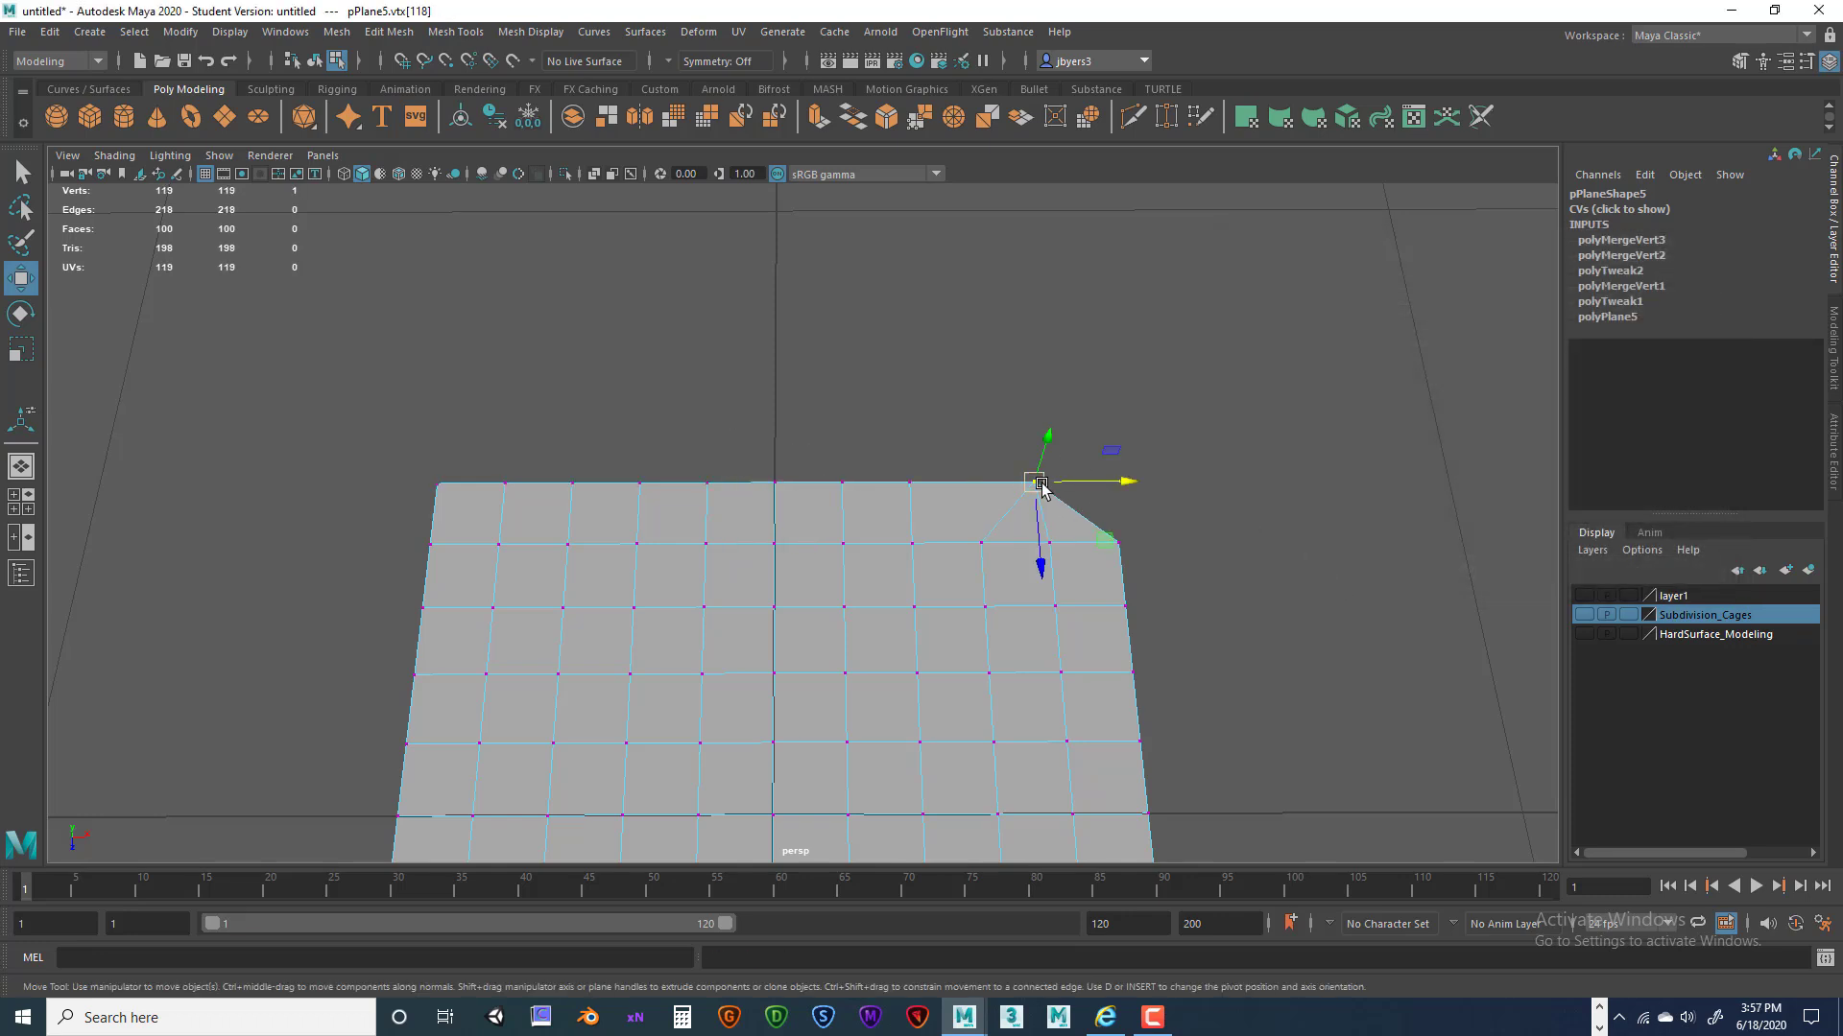
scroll(797, 475, down, 2)
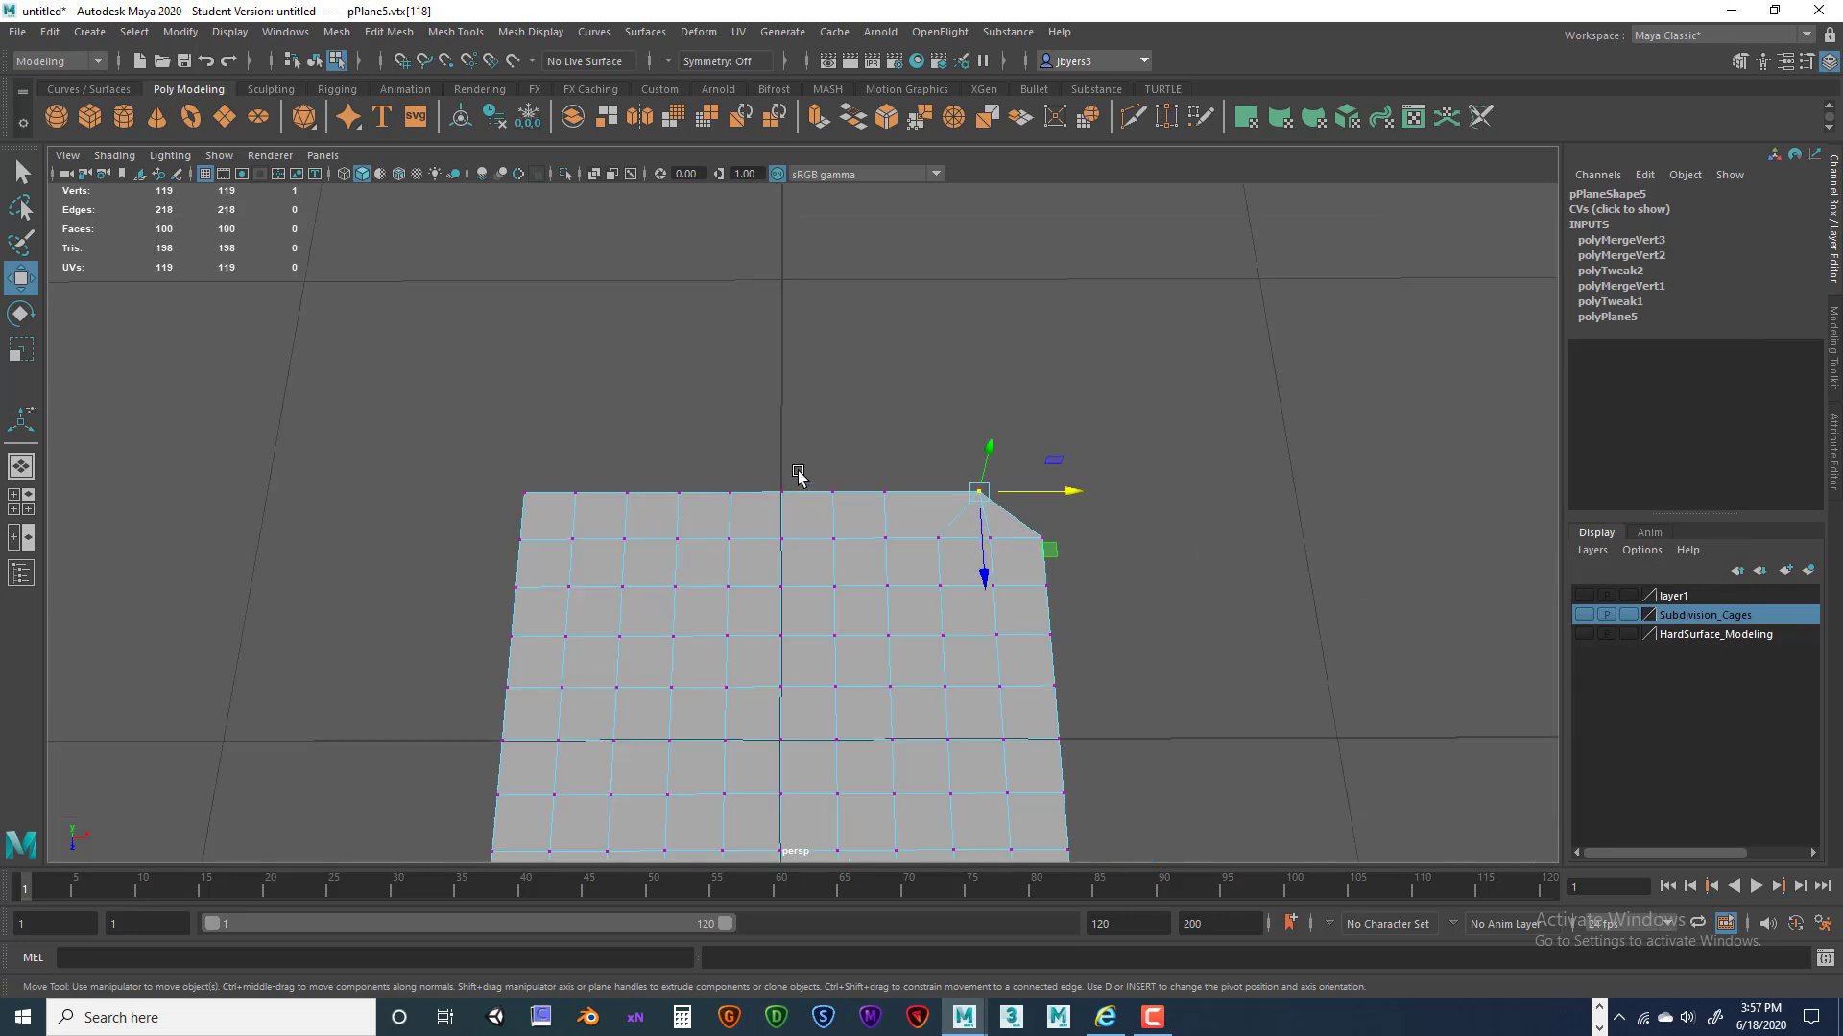
key(ctrl+z)
key(ctrl+z)
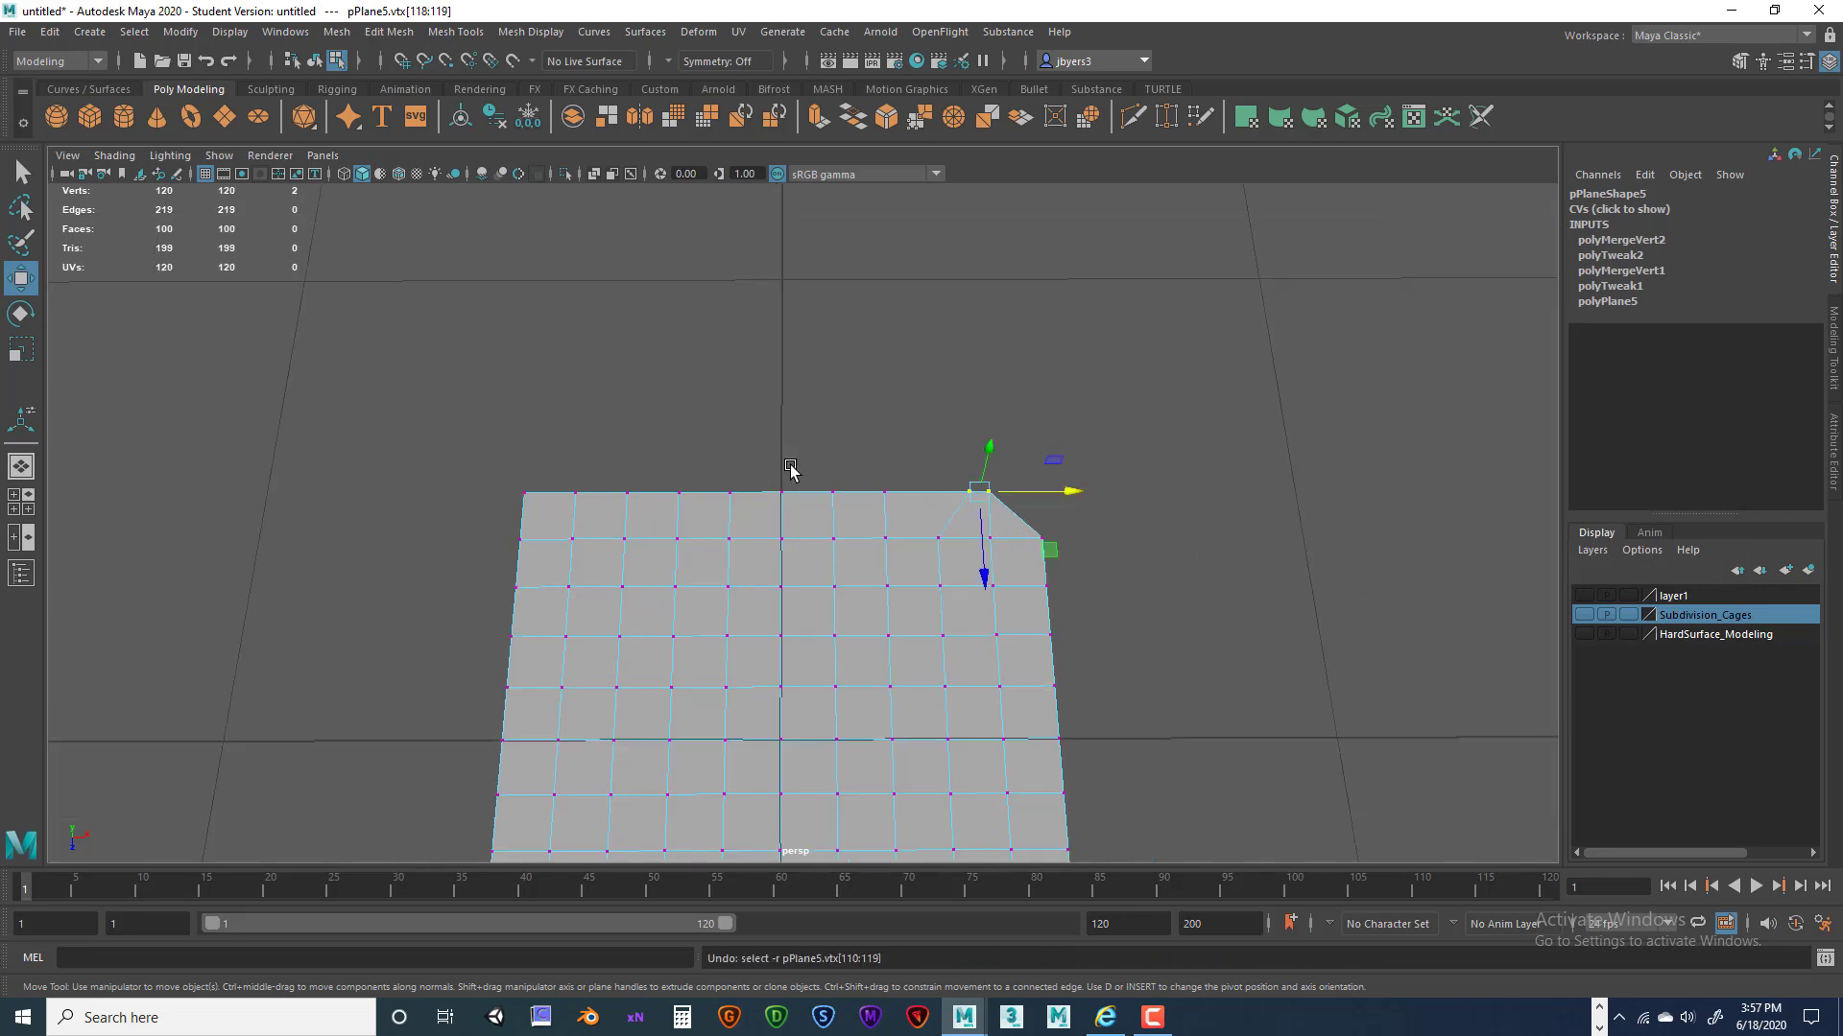
click(955, 488)
drag(1006, 495, 992, 499)
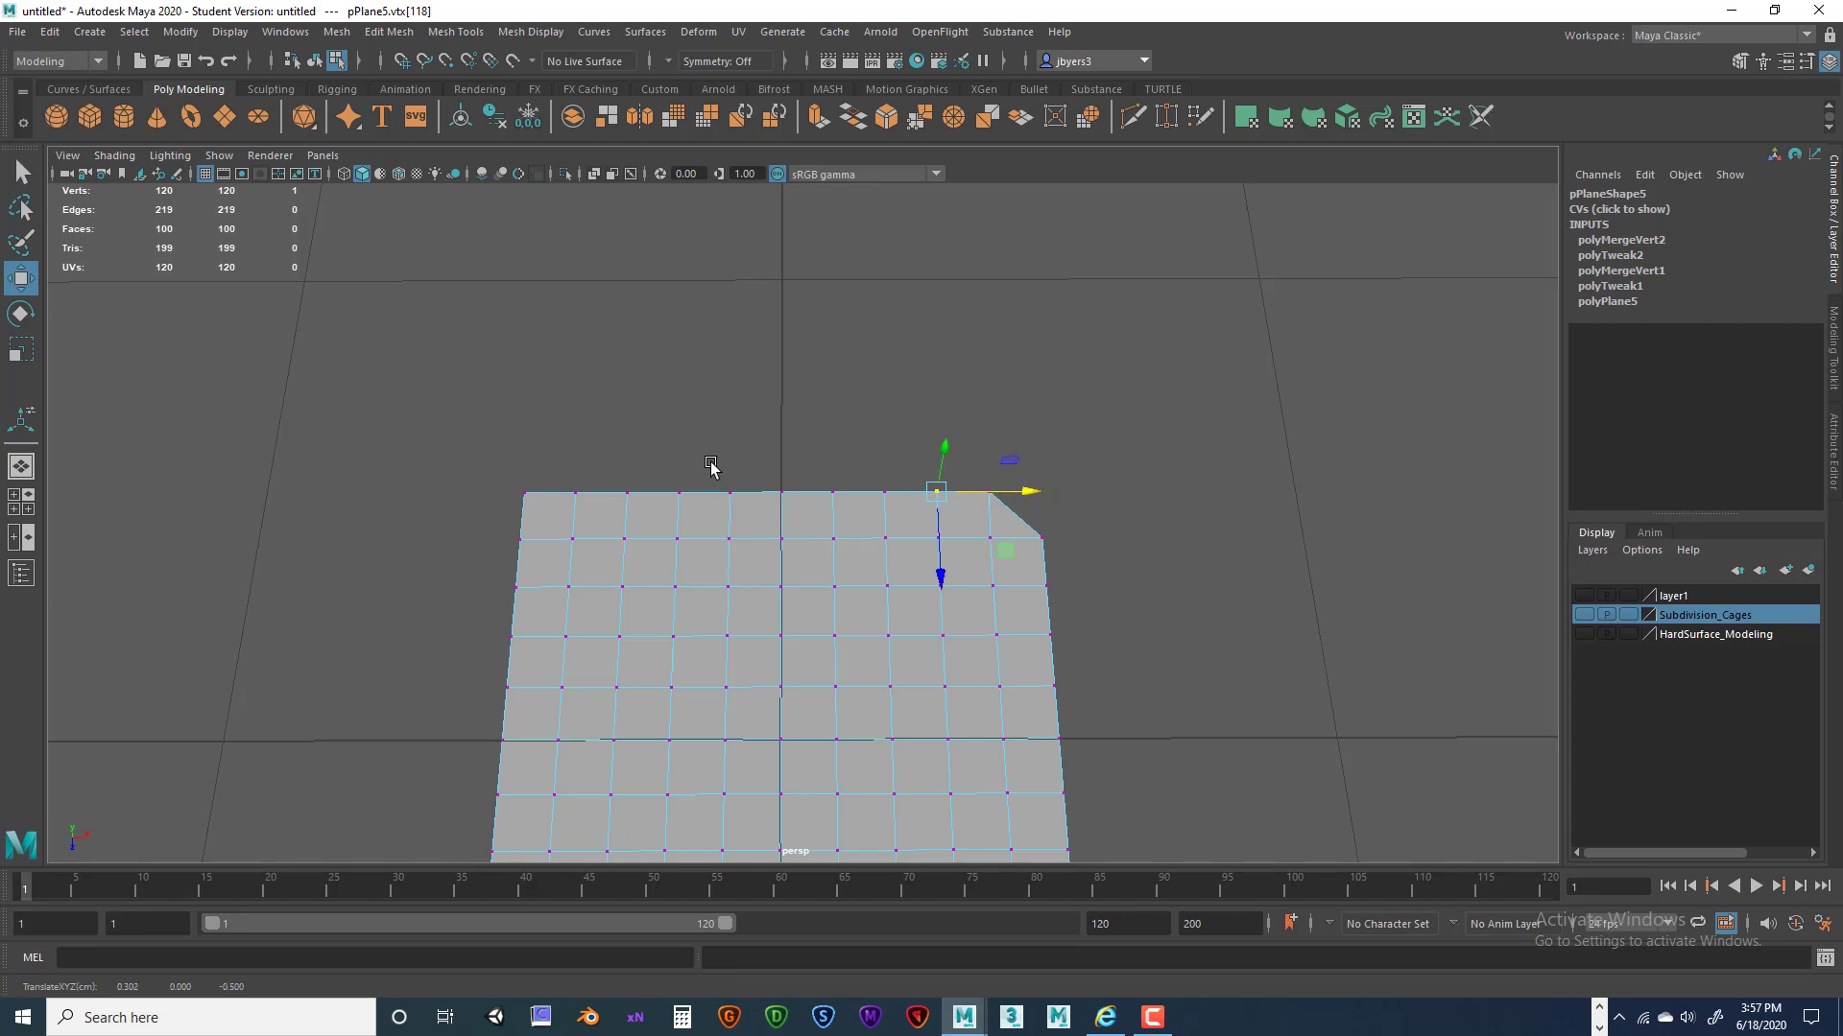
alt+middle_drag(759, 331, 762, 250)
alt+middle_drag(800, 391, 808, 304)
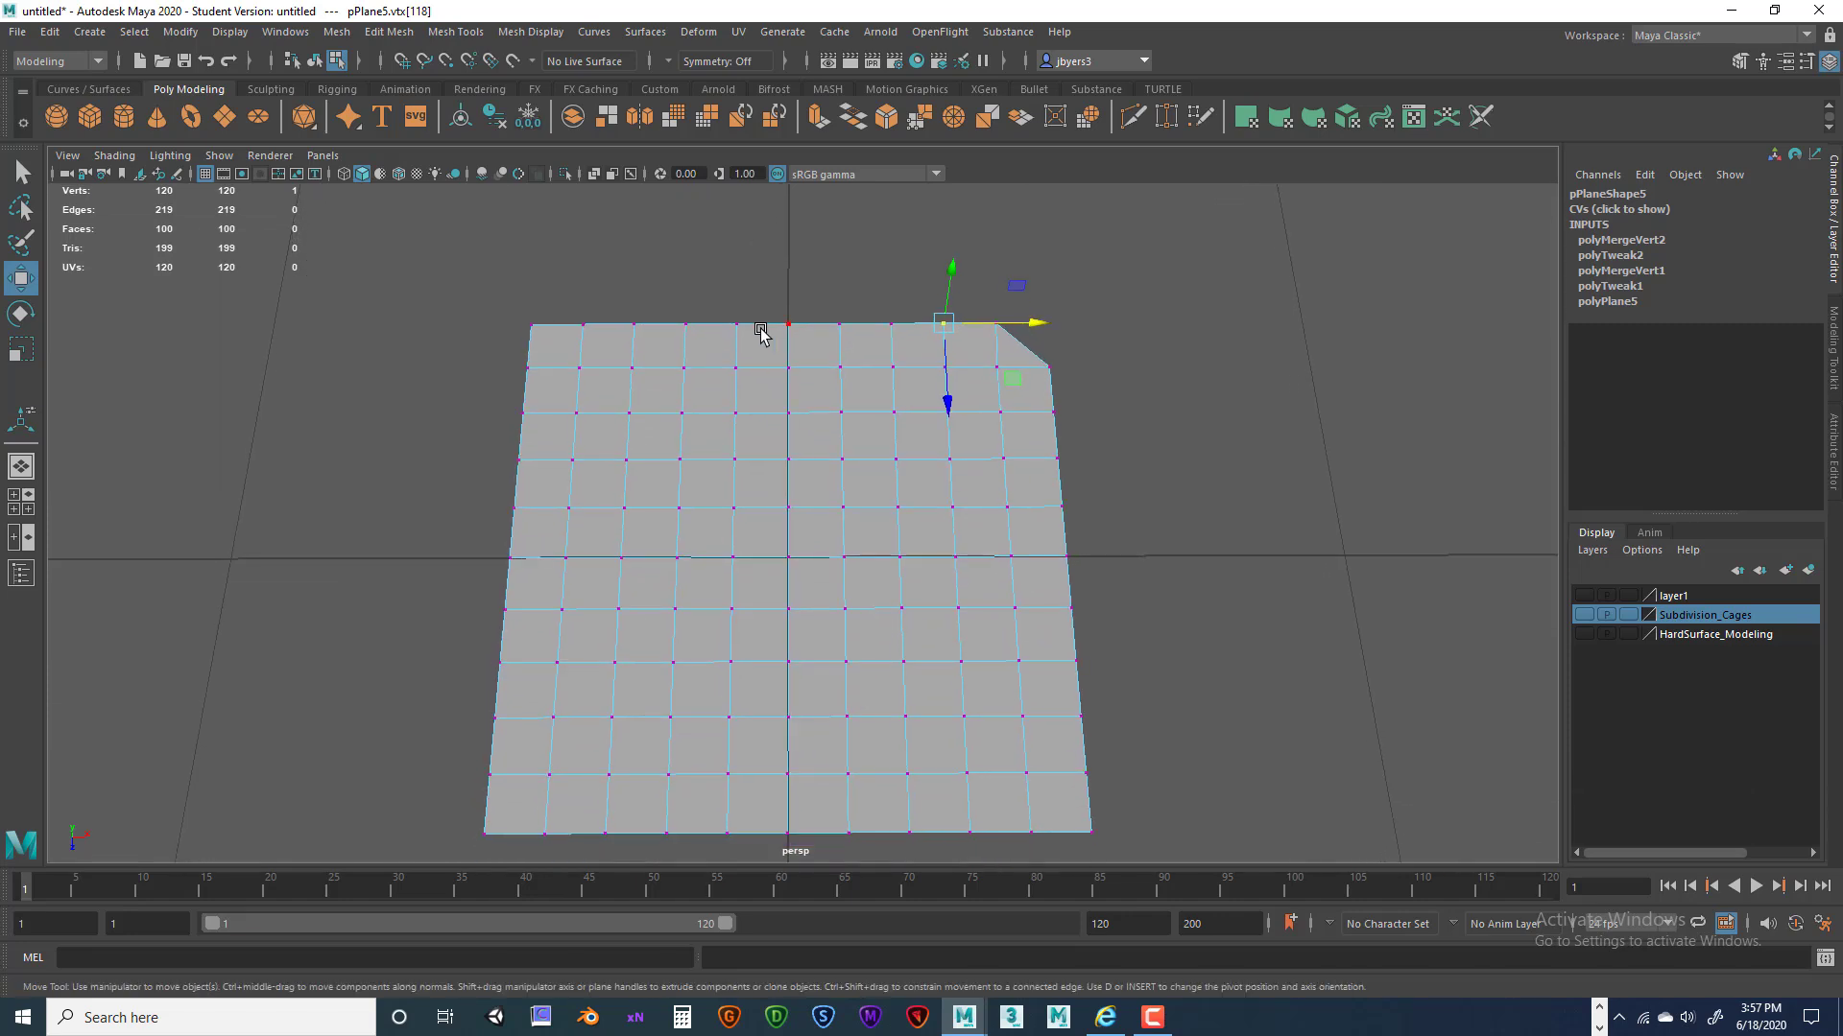
Merge two vertices in the plane's middle into one, then return to object selection.
key(space)
click(579, 373)
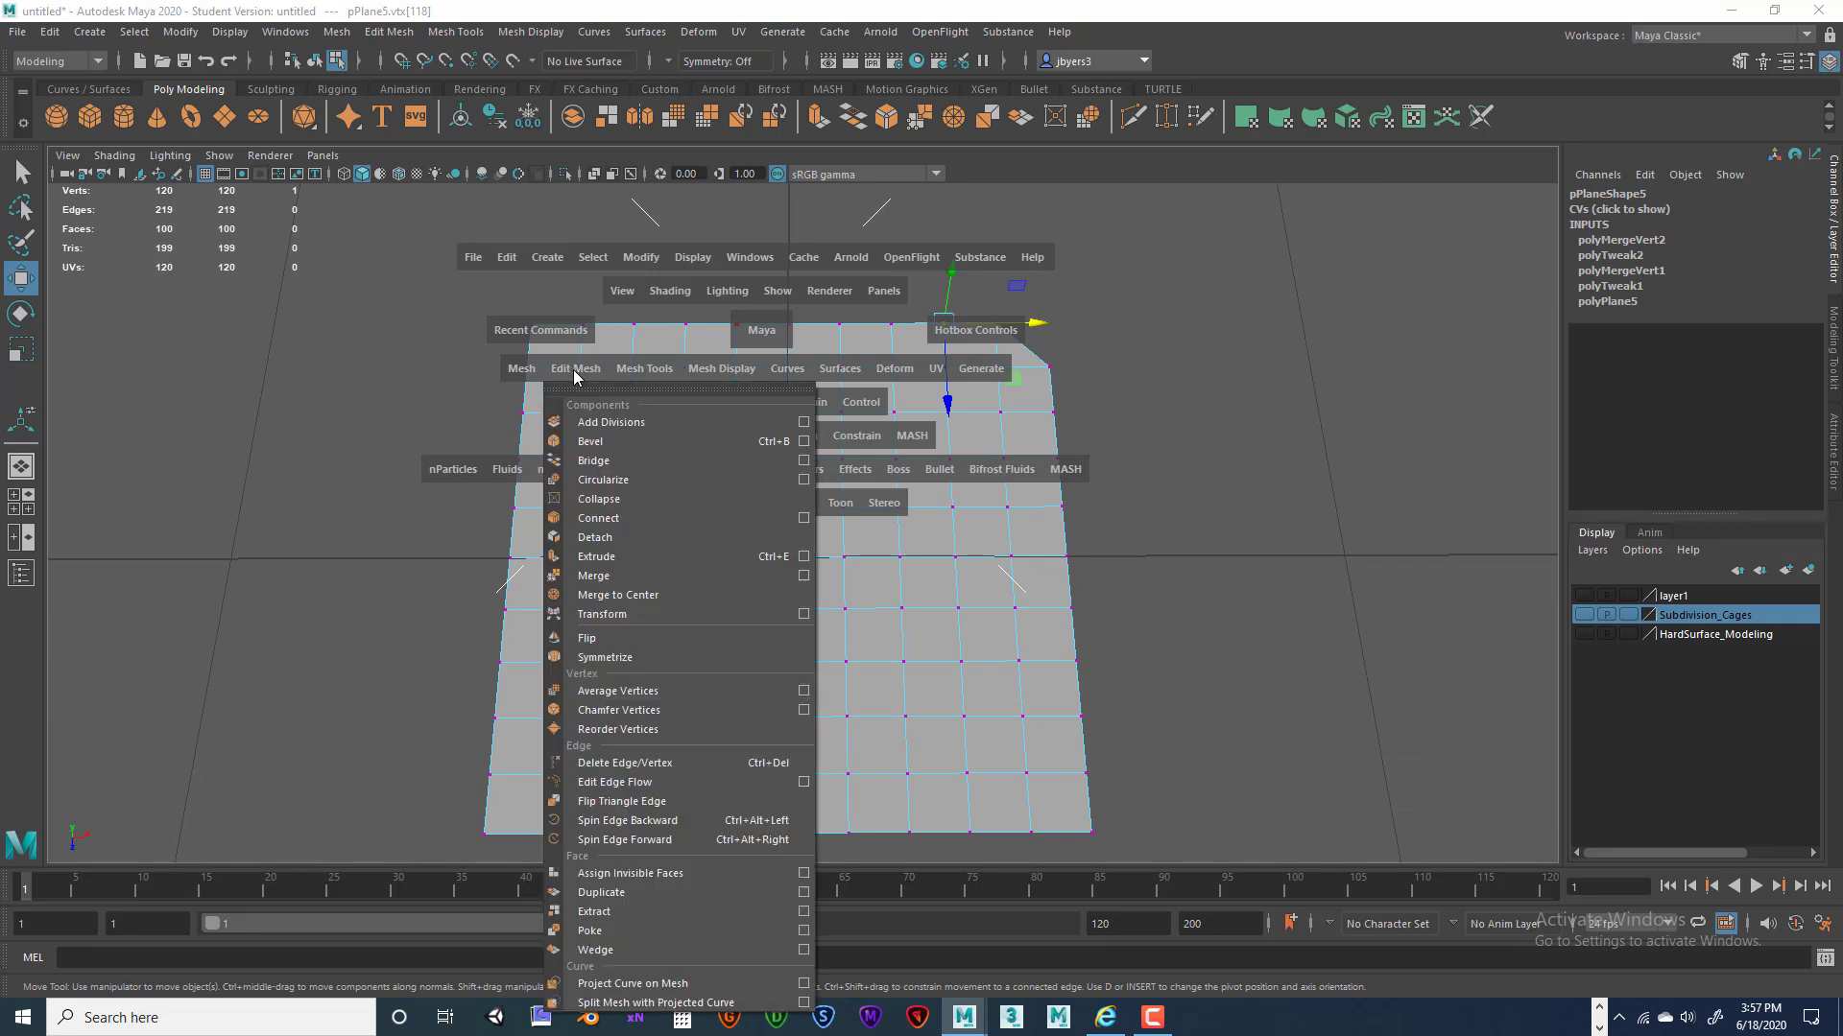
click(1157, 628)
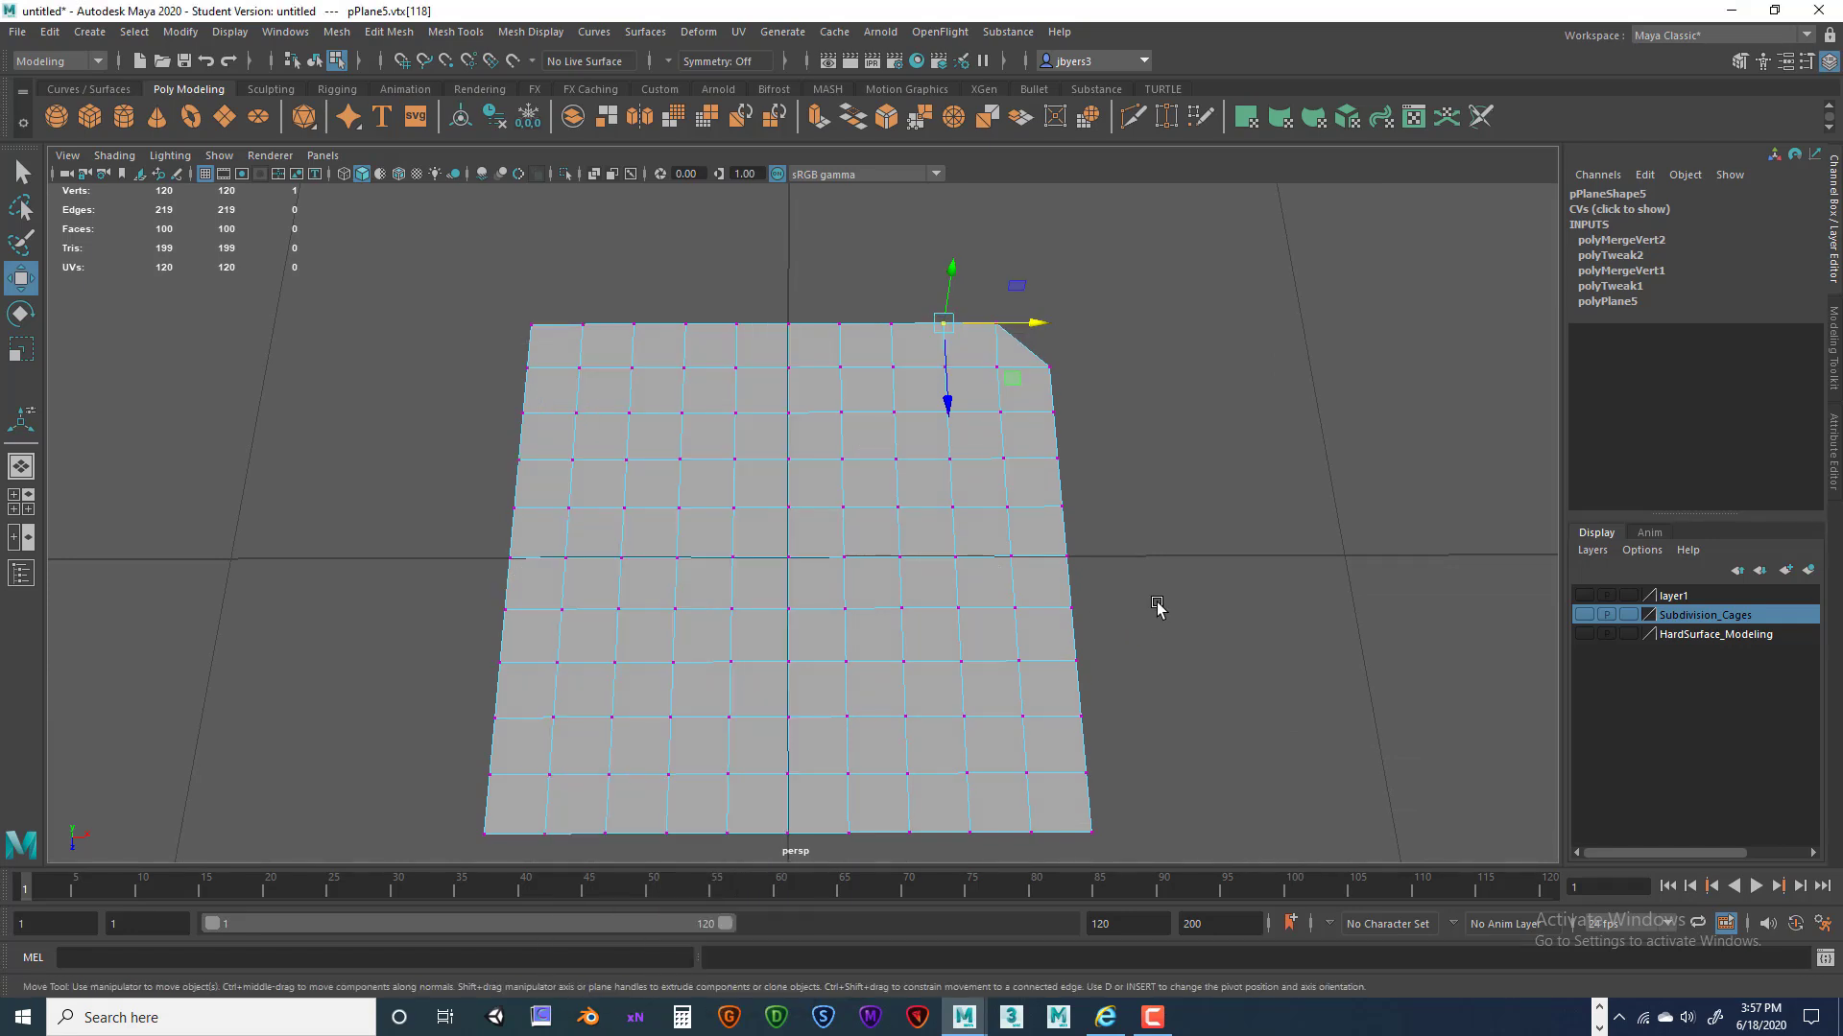
scroll(1053, 440, up, 4)
drag(740, 427, 916, 459)
key(space)
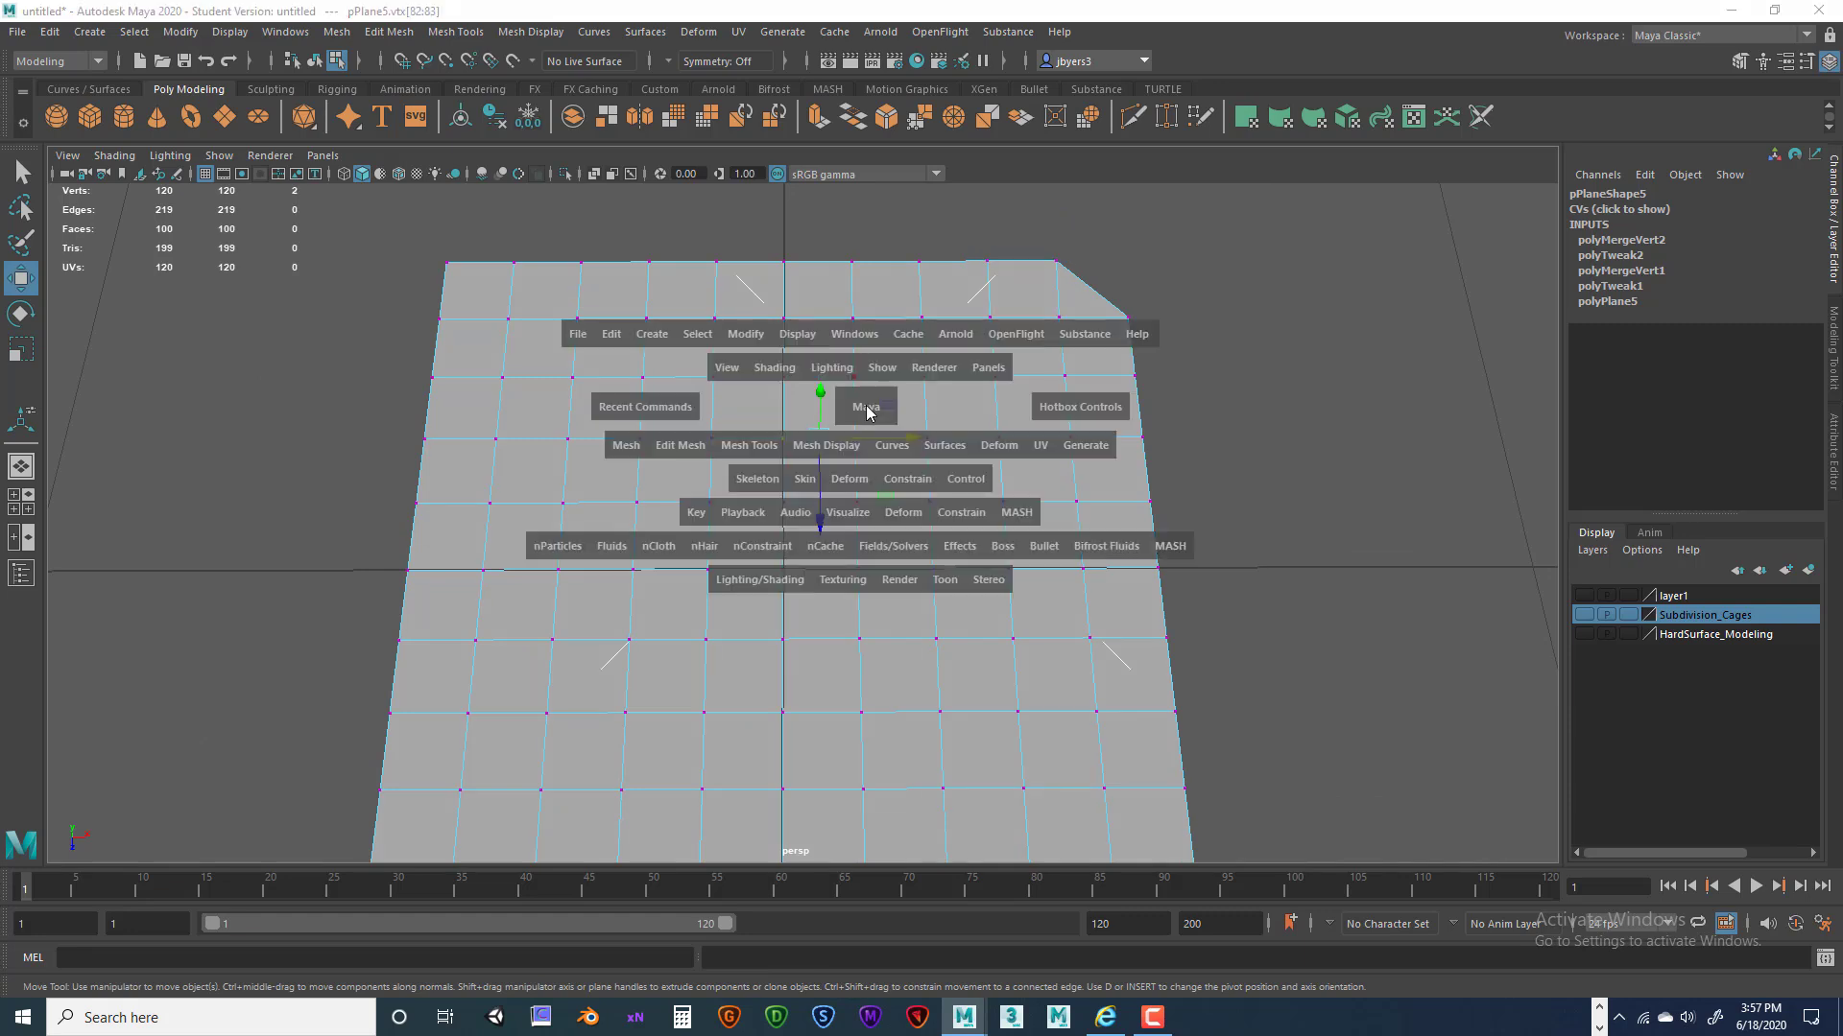
drag(680, 446, 743, 622)
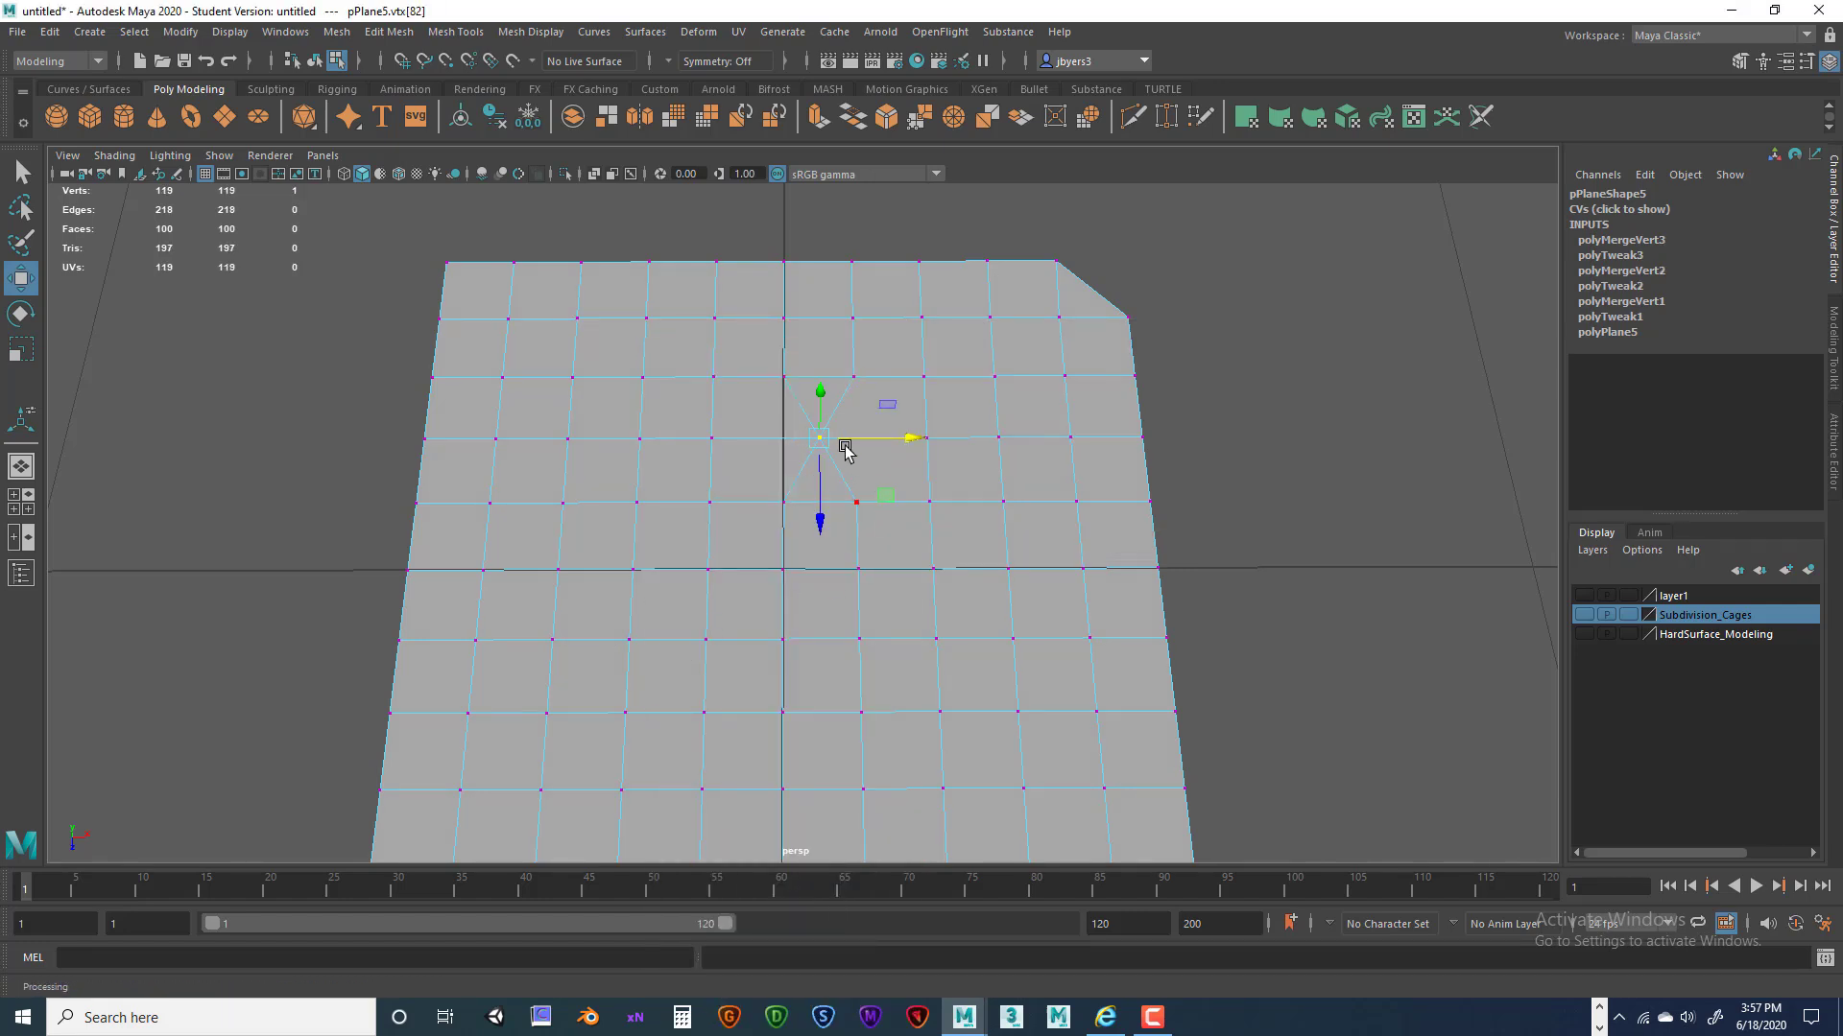
alt+drag(852, 452, 889, 383)
right_drag(889, 386, 961, 523)
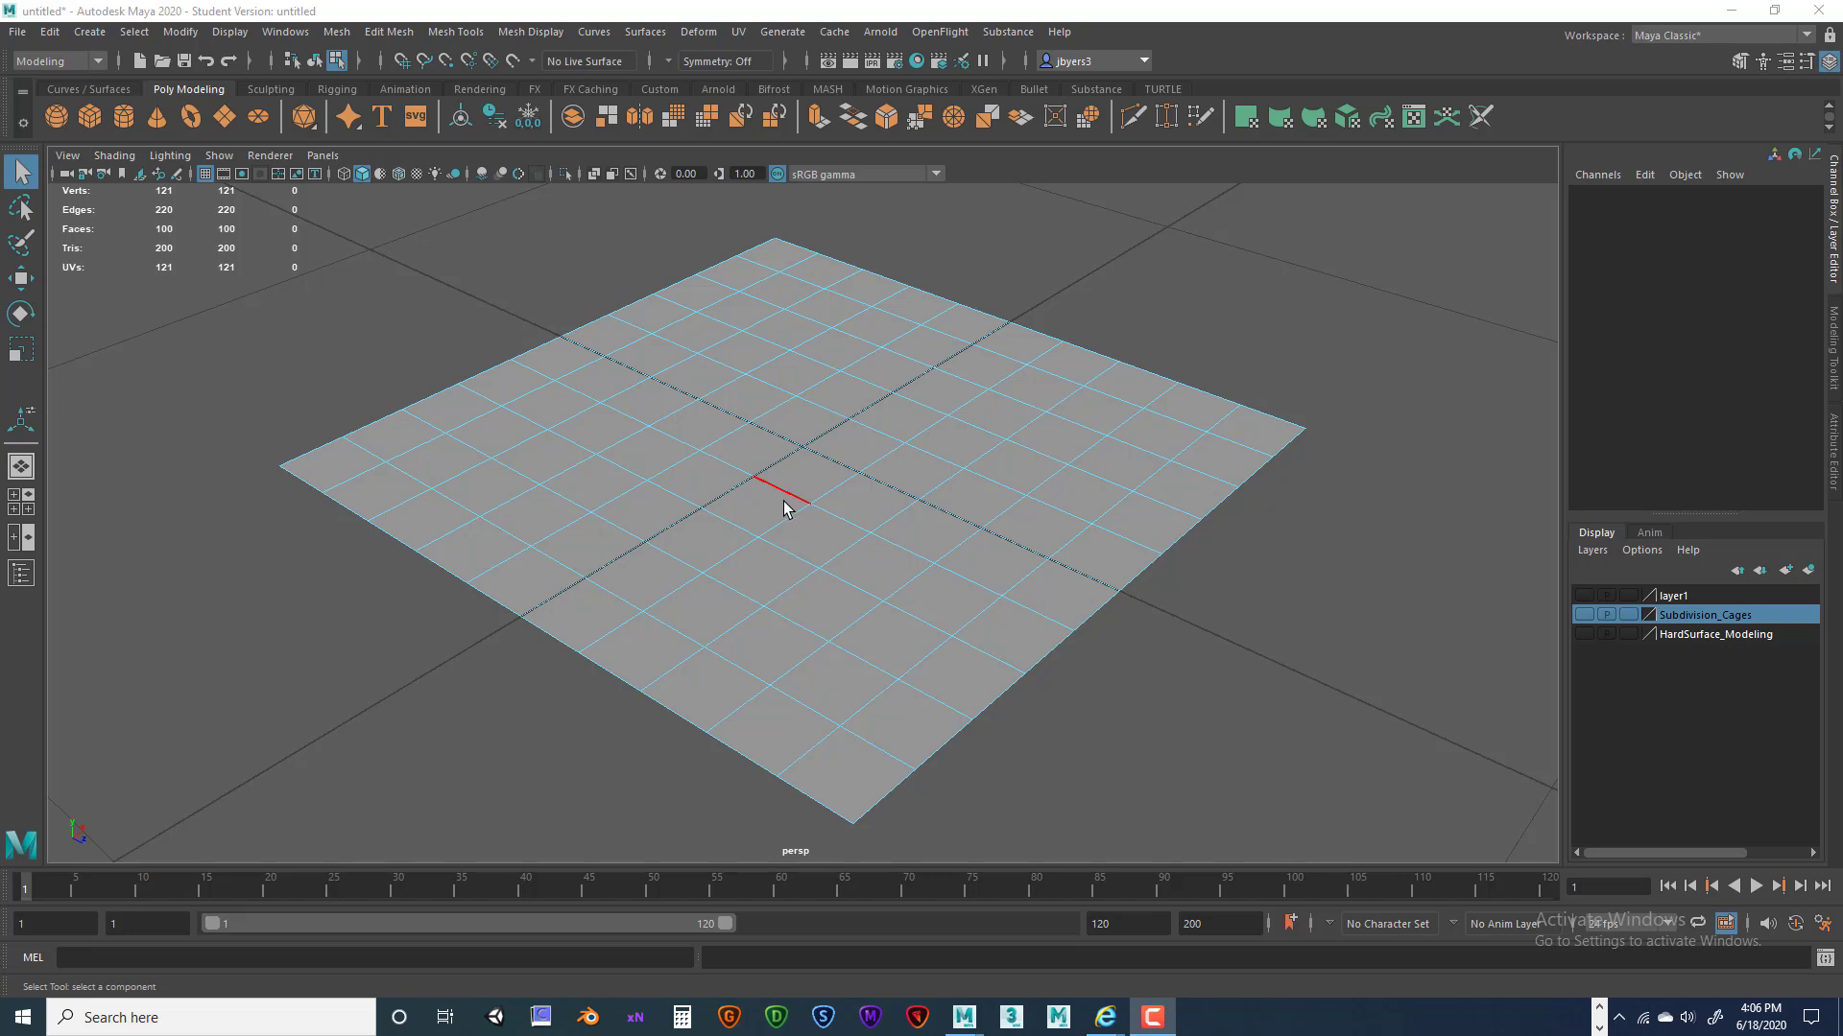
Select one plane edge, open Transform options, reset settings and set Local center to End.
click(825, 485)
key(space)
drag(638, 451, 861, 643)
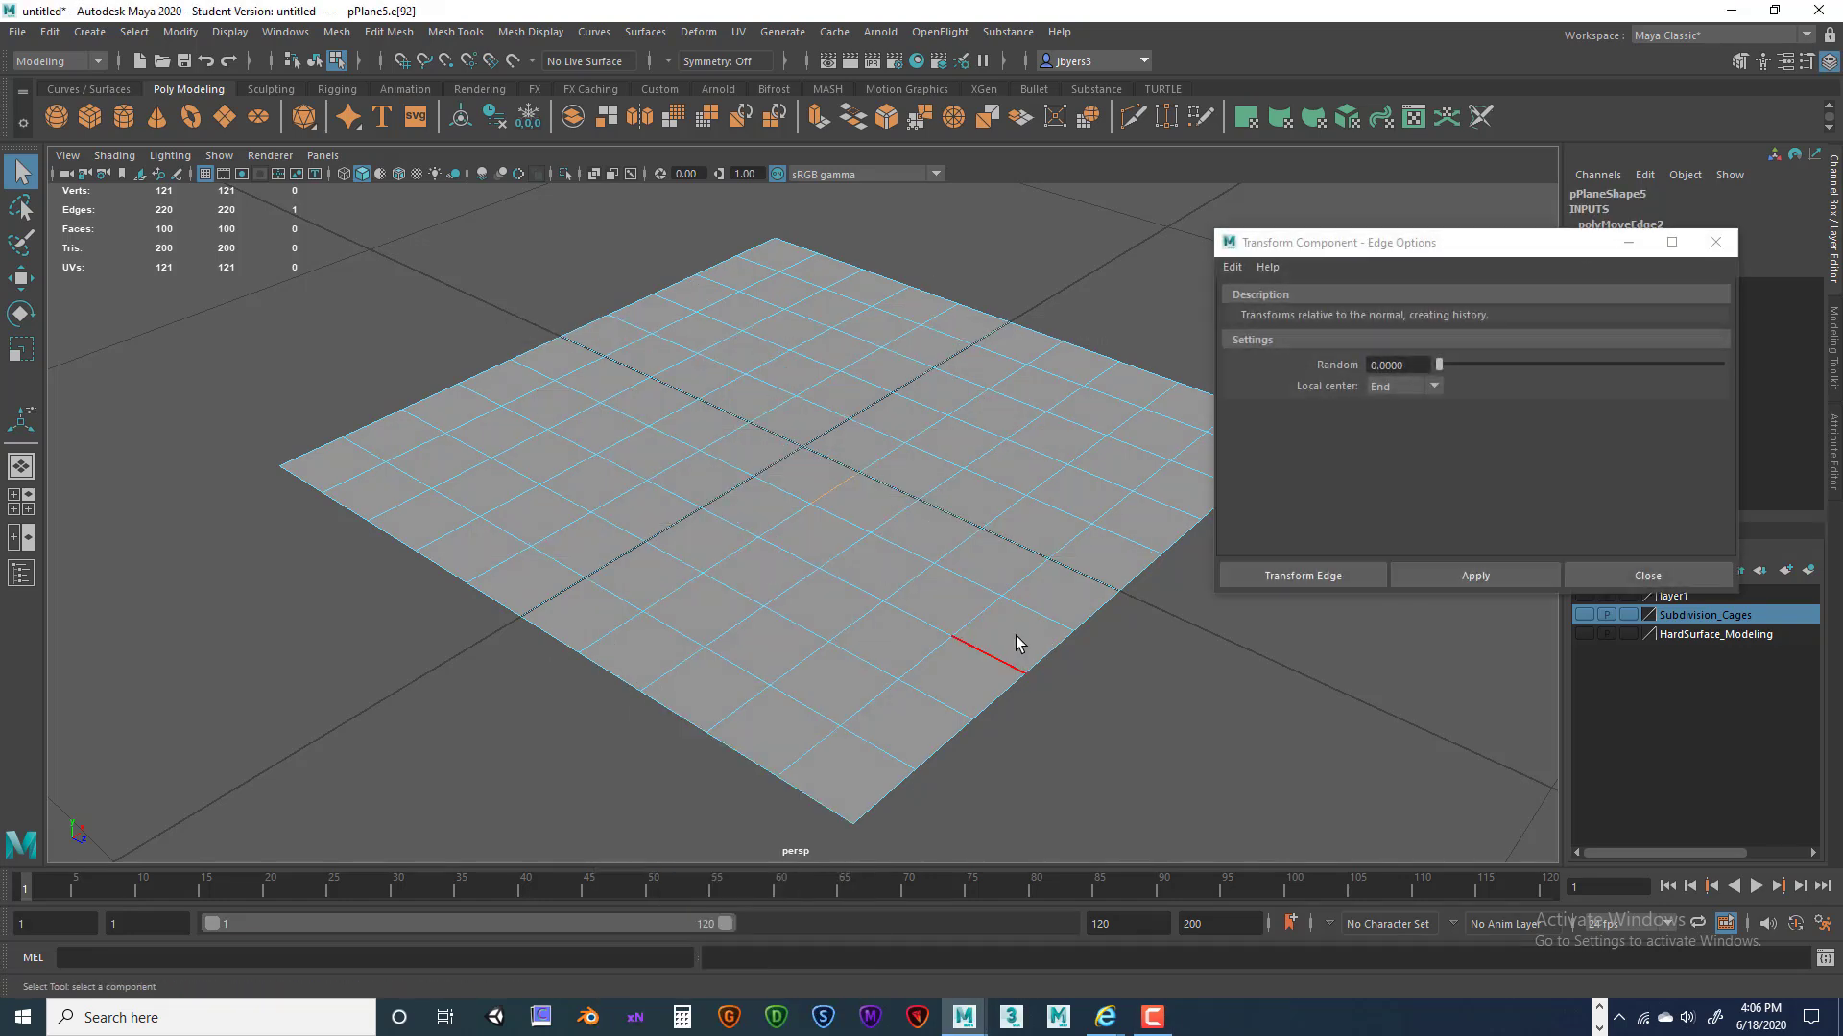
click(1233, 268)
click(1242, 304)
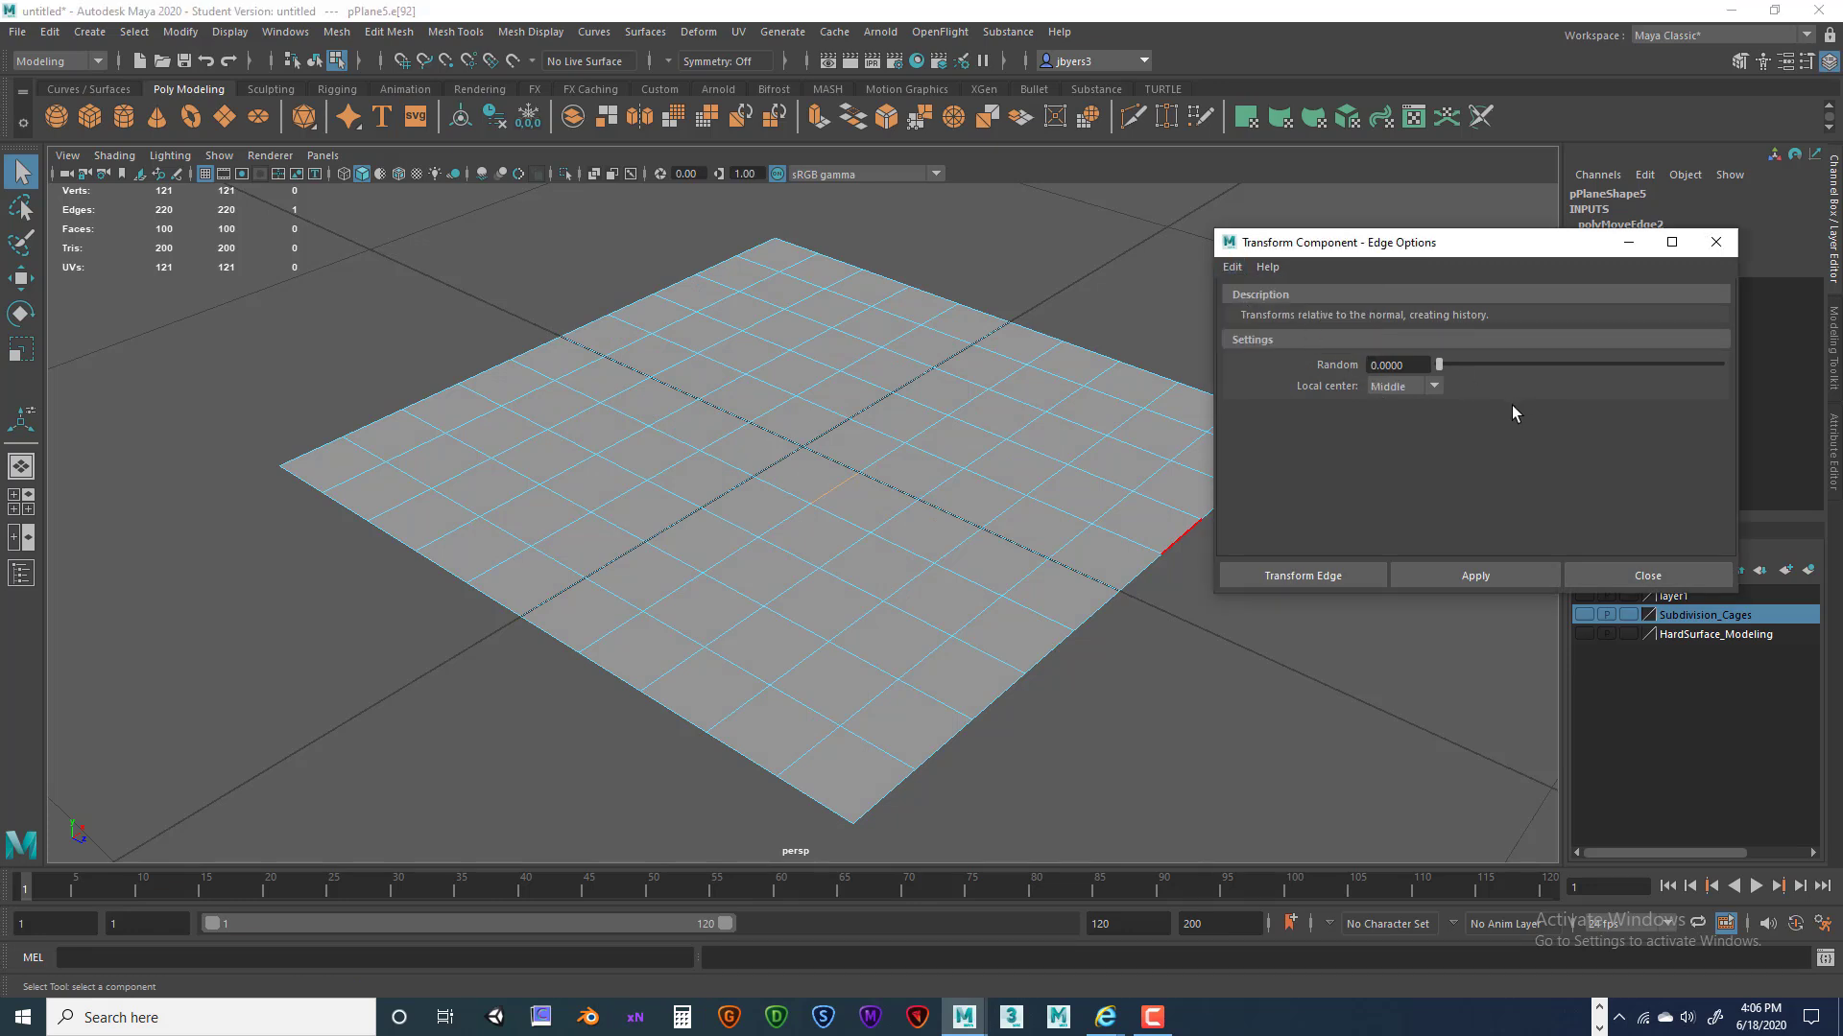
click(1429, 387)
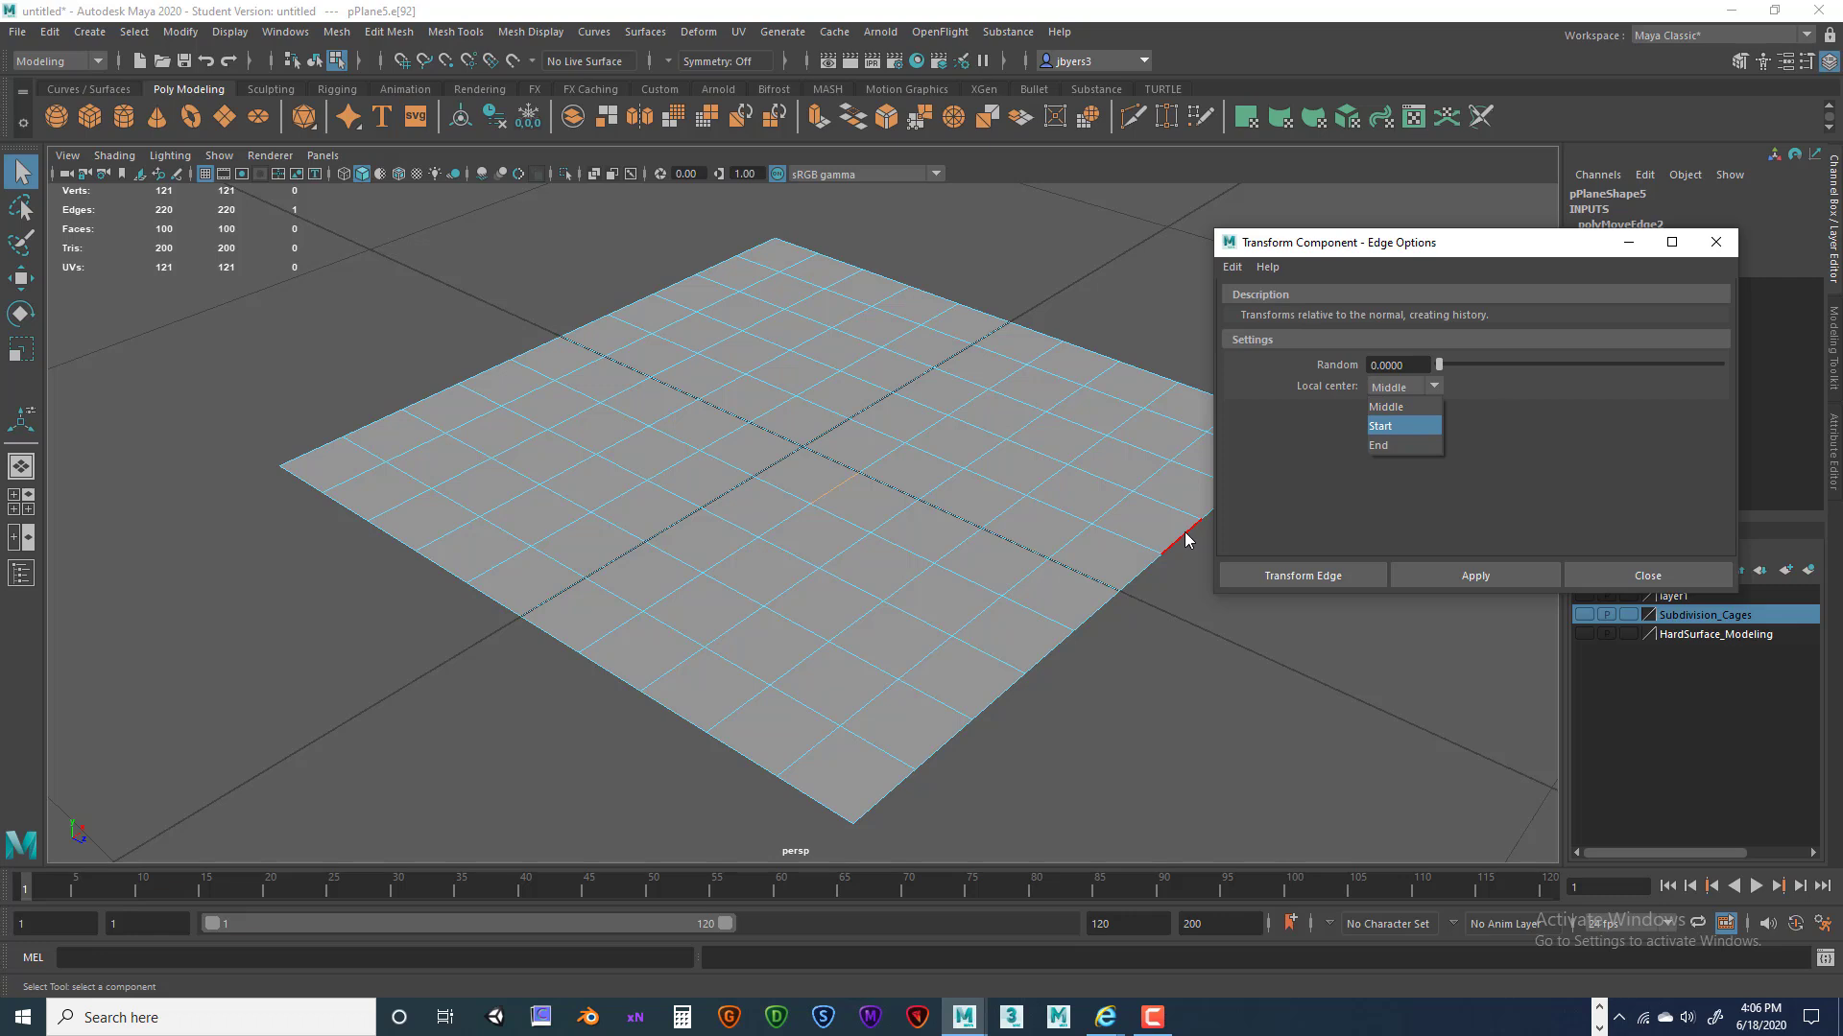
click(1387, 428)
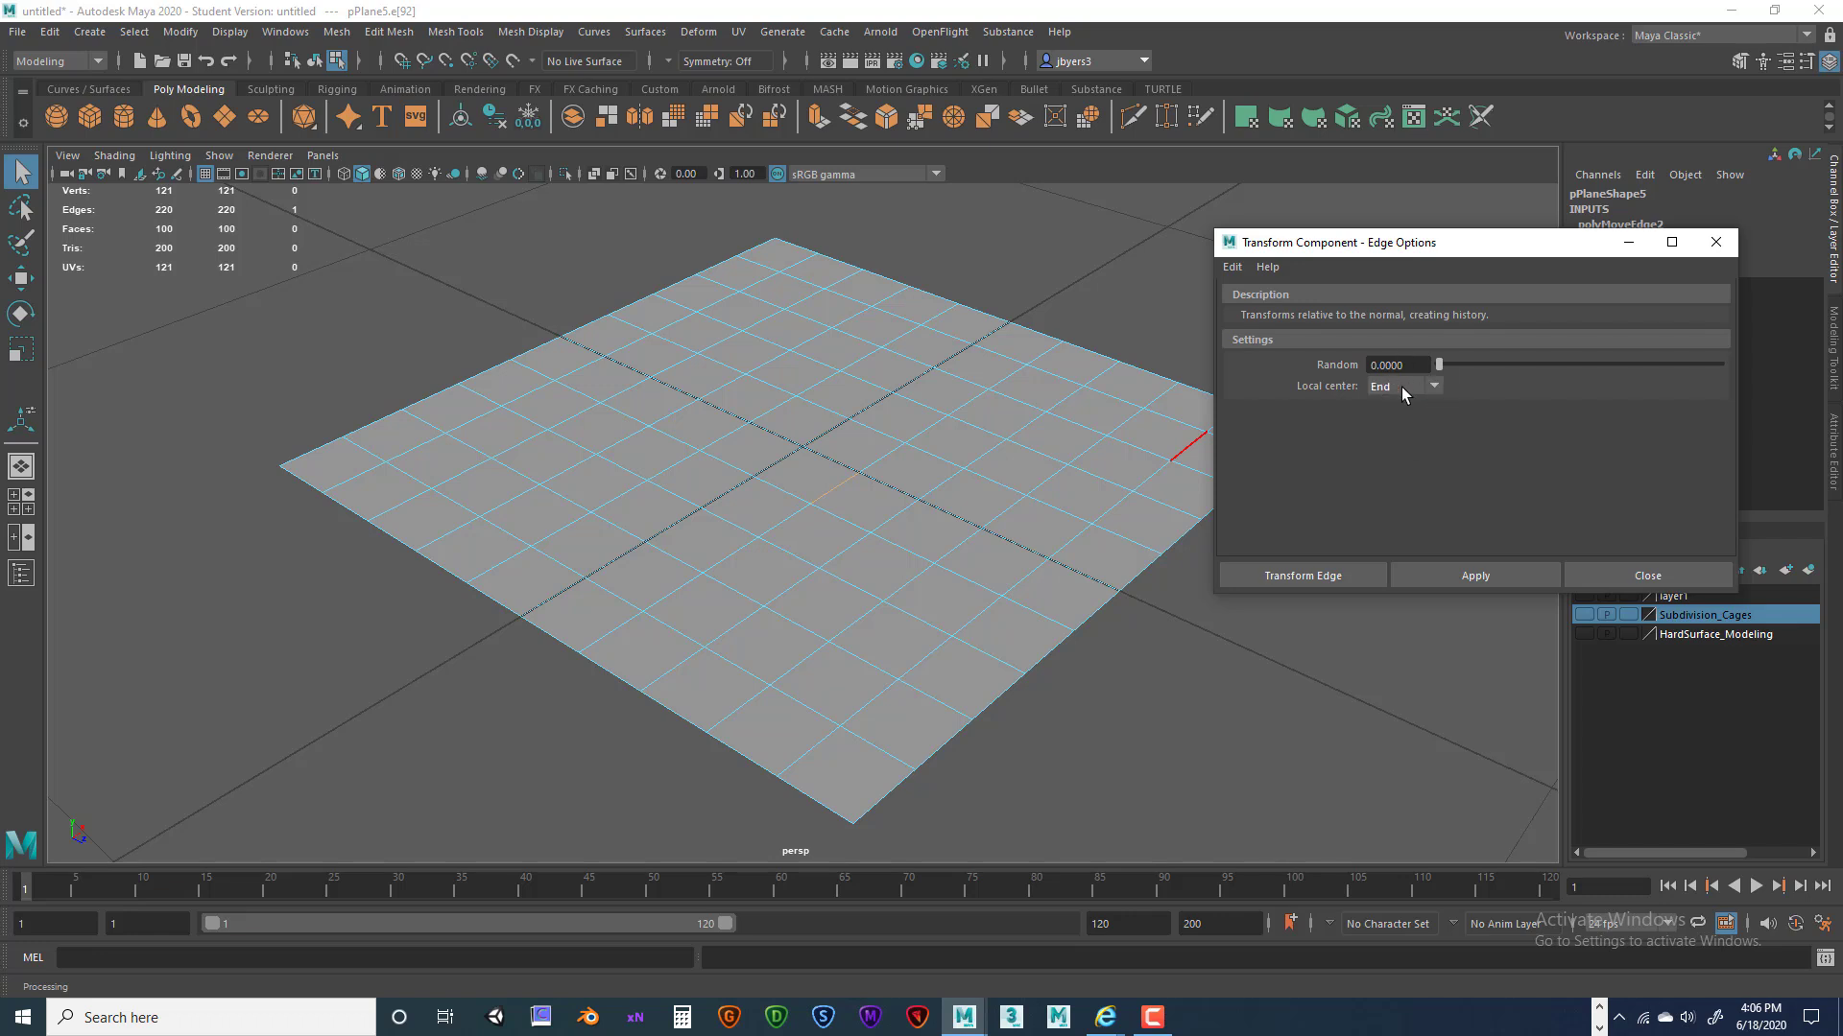
Apply the edge transform, rotate the edge about 19 degrees, and shift it with the move handles.
click(1305, 576)
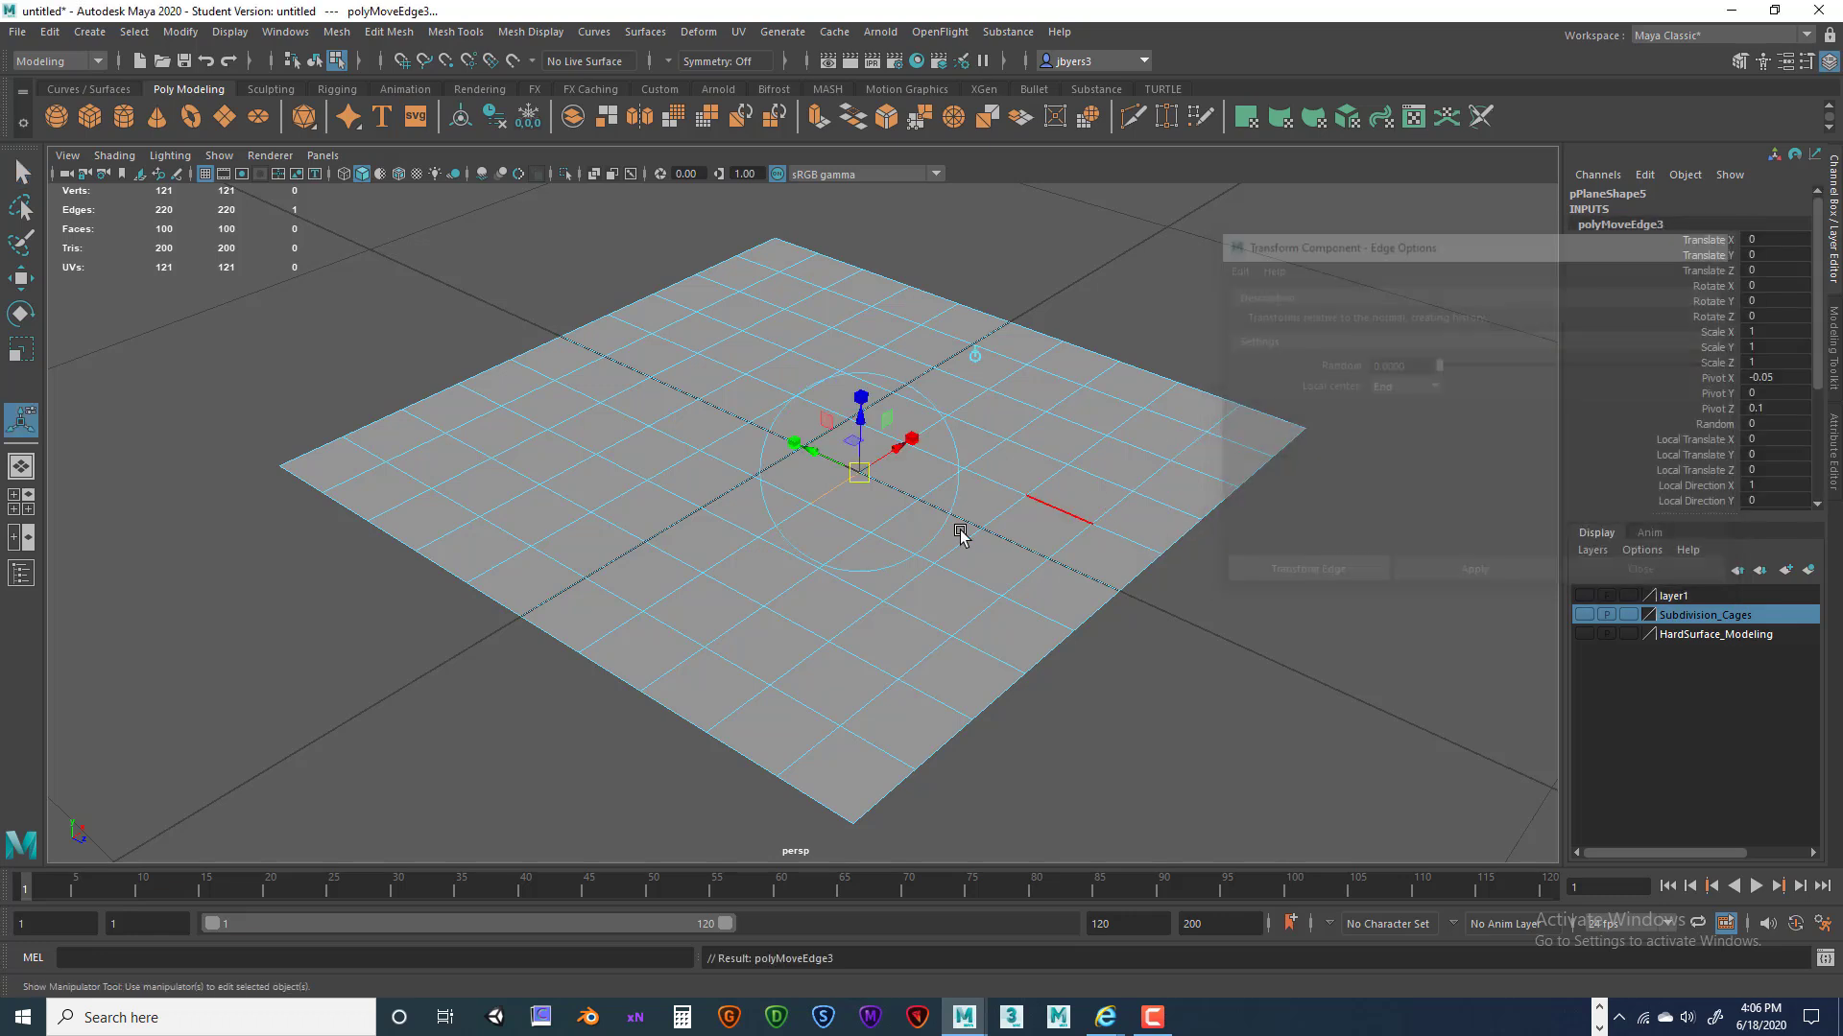
scroll(959, 494, up, 3)
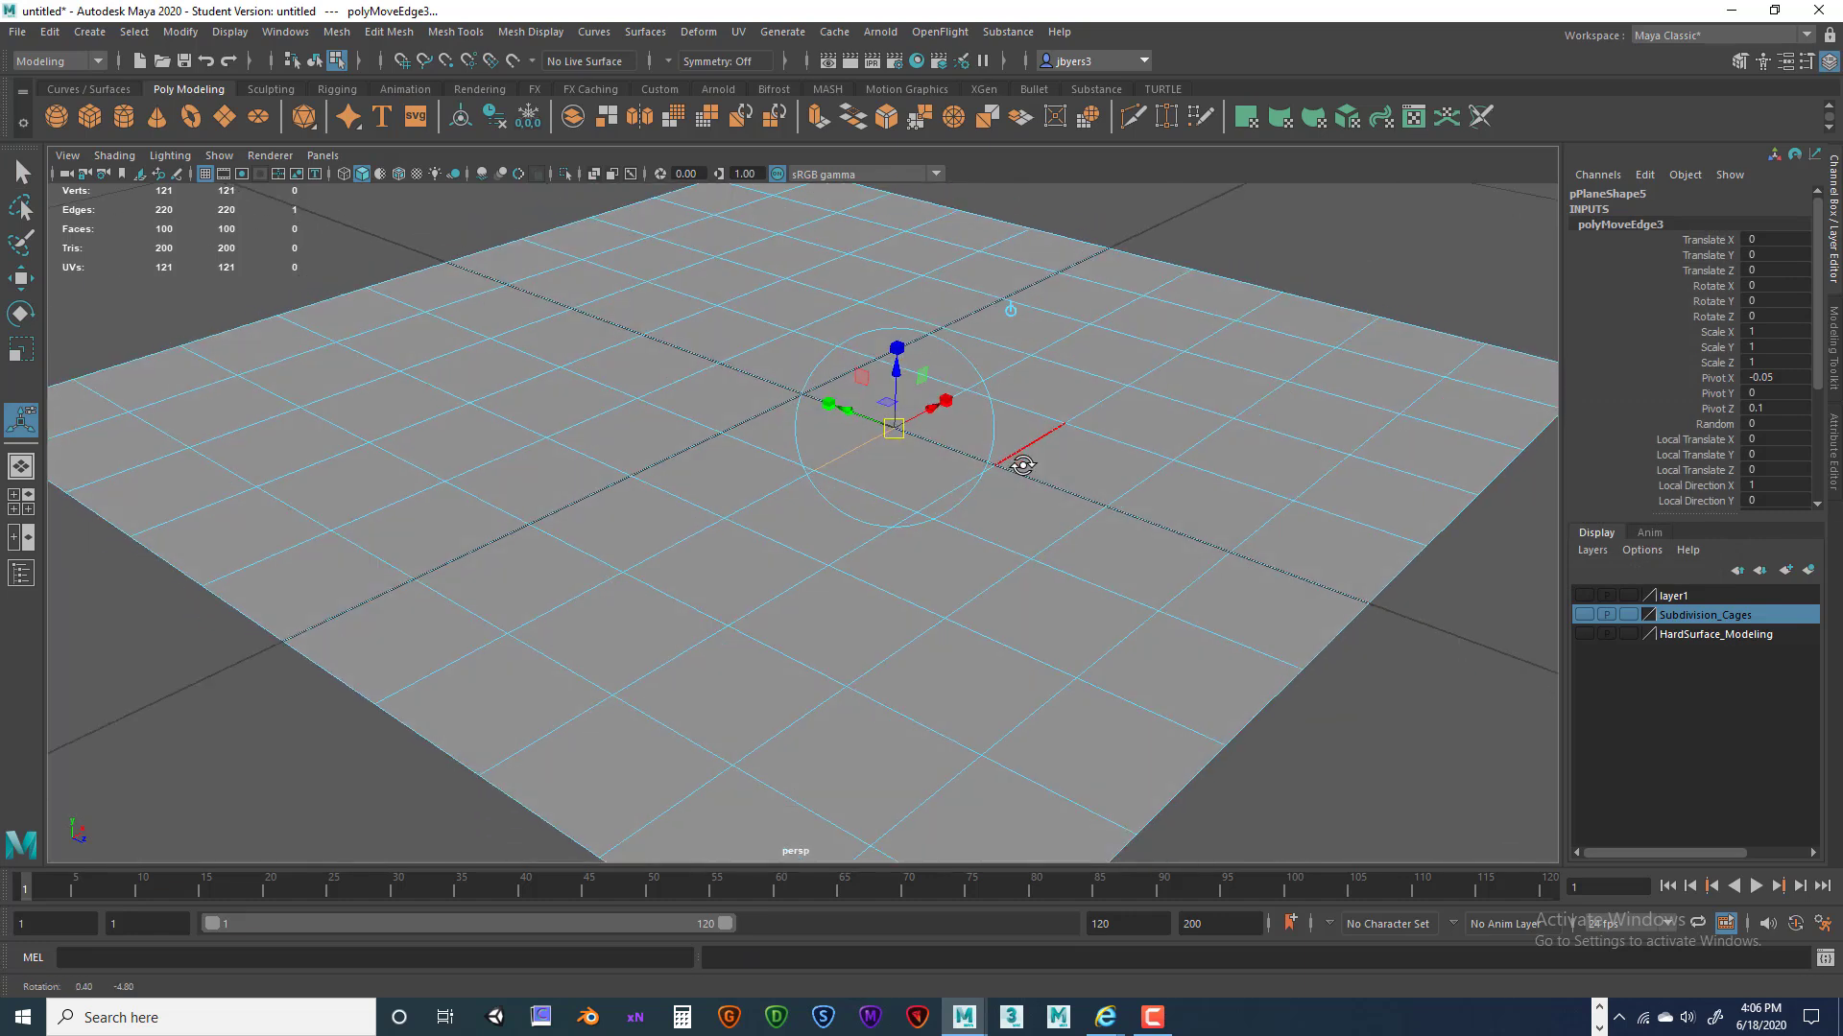
alt+middle_drag(1000, 501, 999, 519)
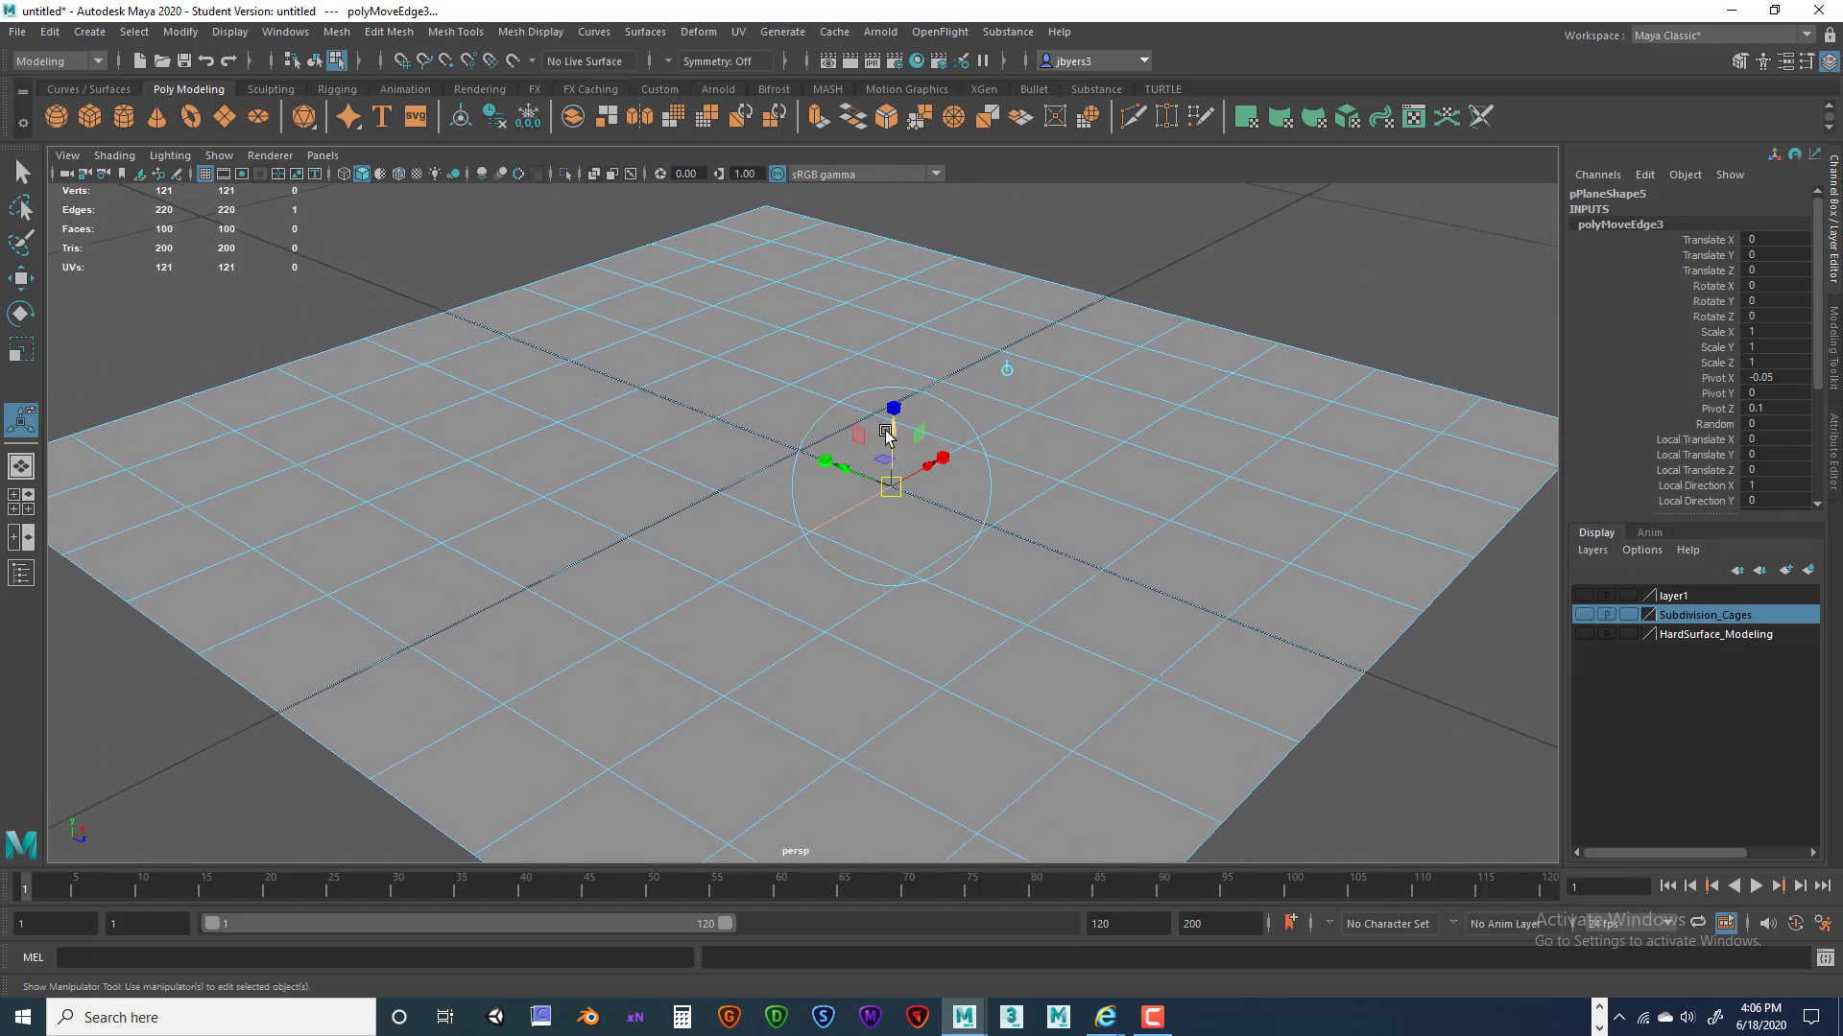
click(1005, 367)
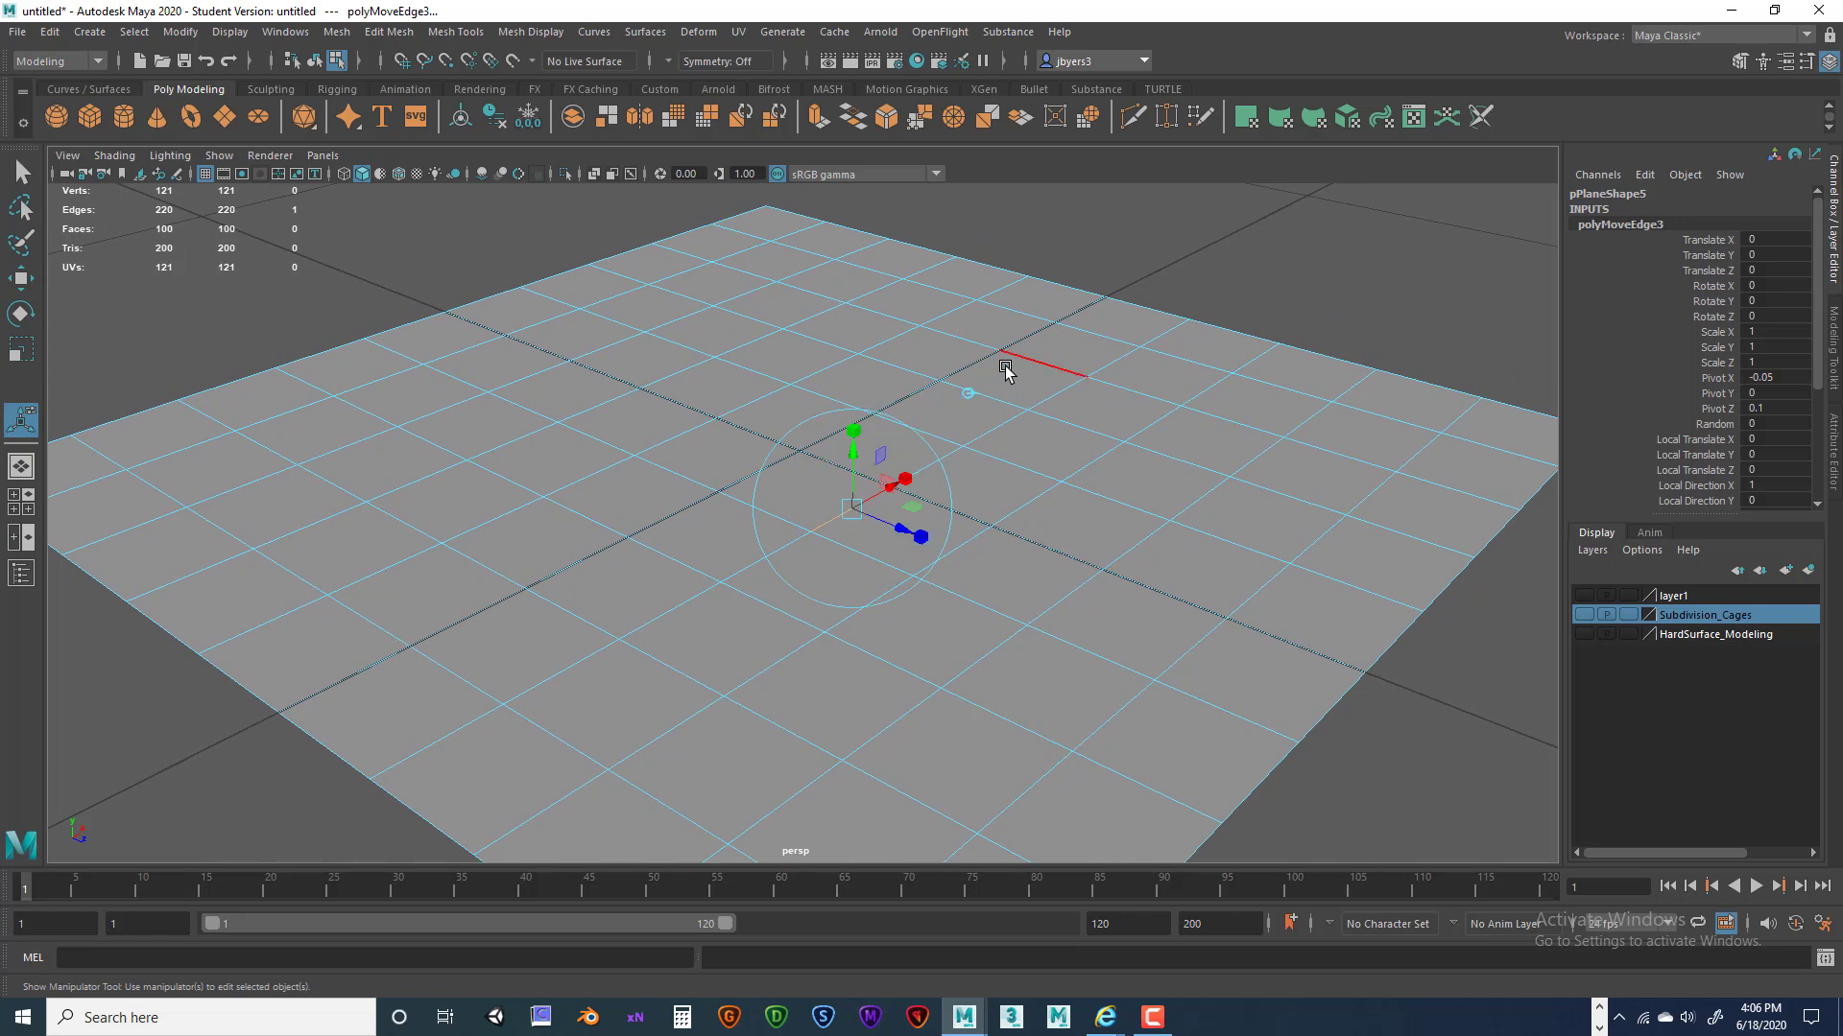
click(969, 394)
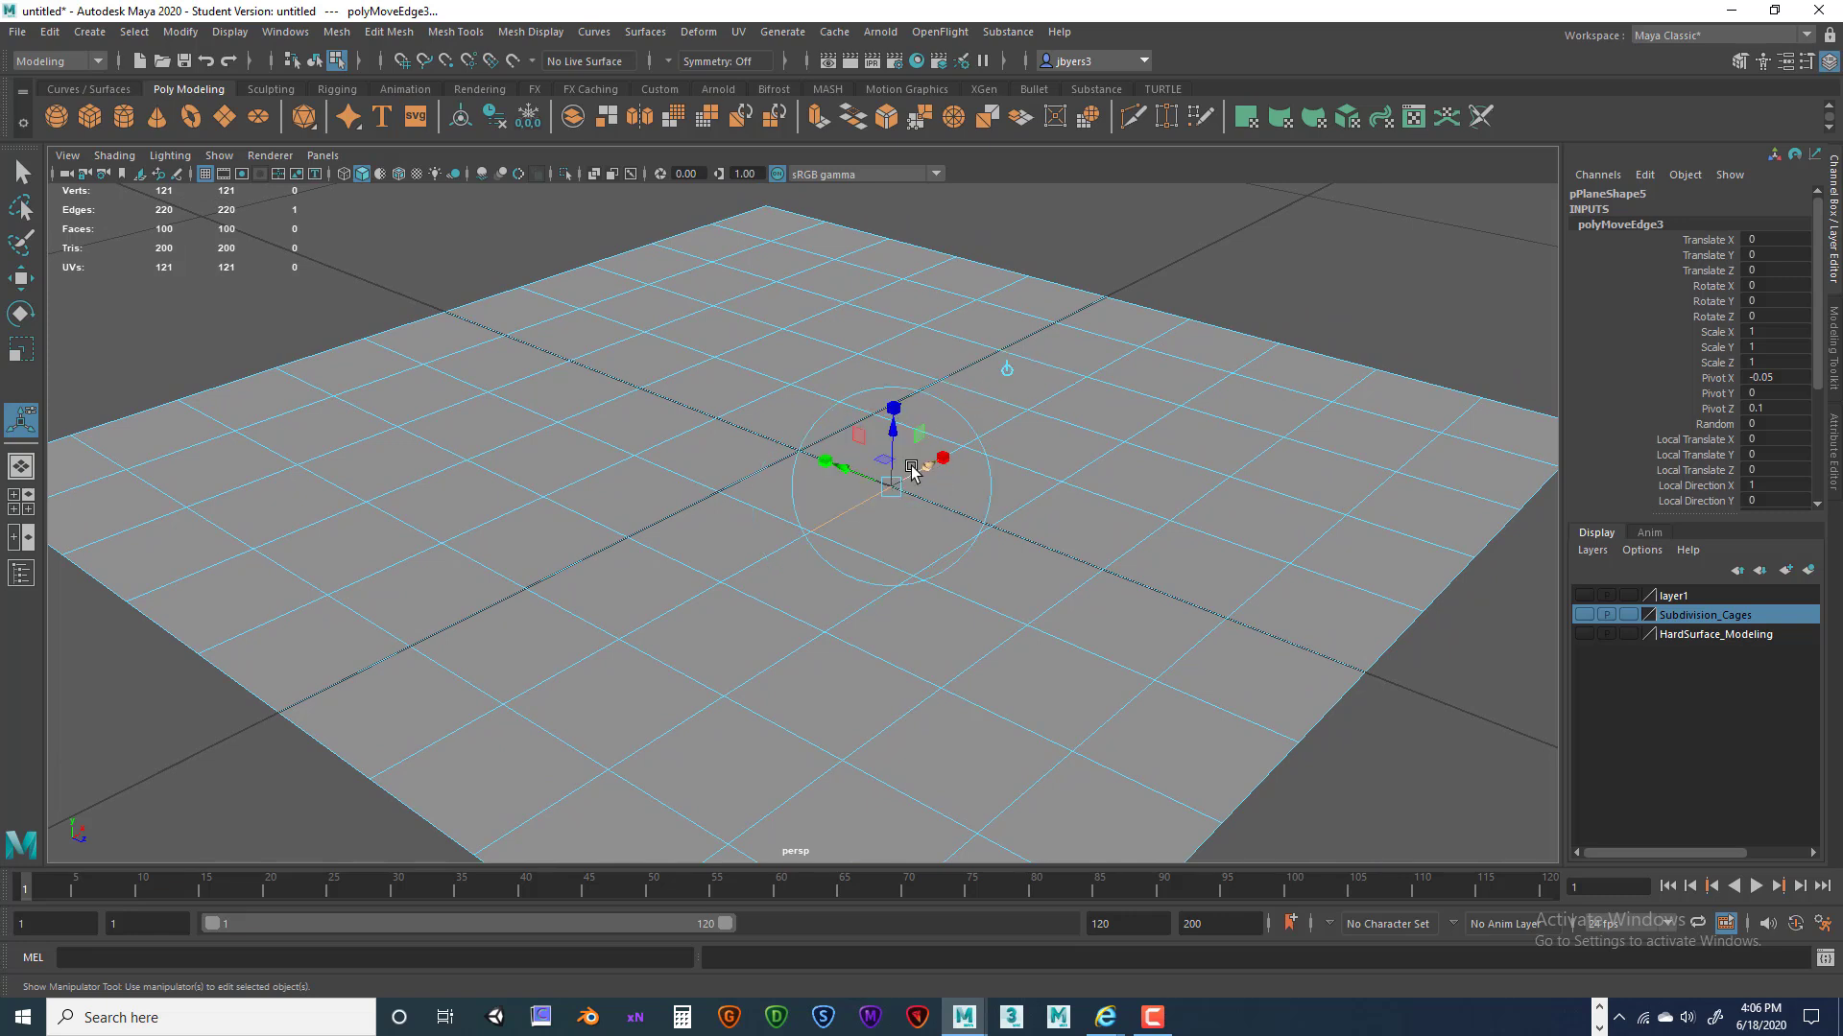
click(946, 403)
drag(859, 441, 1057, 448)
drag(850, 437, 797, 503)
key(w)
key(e)
Scale the edge's geometry outward, then reframe the view around the raised corner.
key(r)
mouse_move(925, 493)
mouse_down()
mouse_move(974, 485)
mouse_move(930, 477)
mouse_move(979, 506)
mouse_move(869, 511)
mouse_move(961, 484)
mouse_up()
right_drag(1025, 463, 1020, 581)
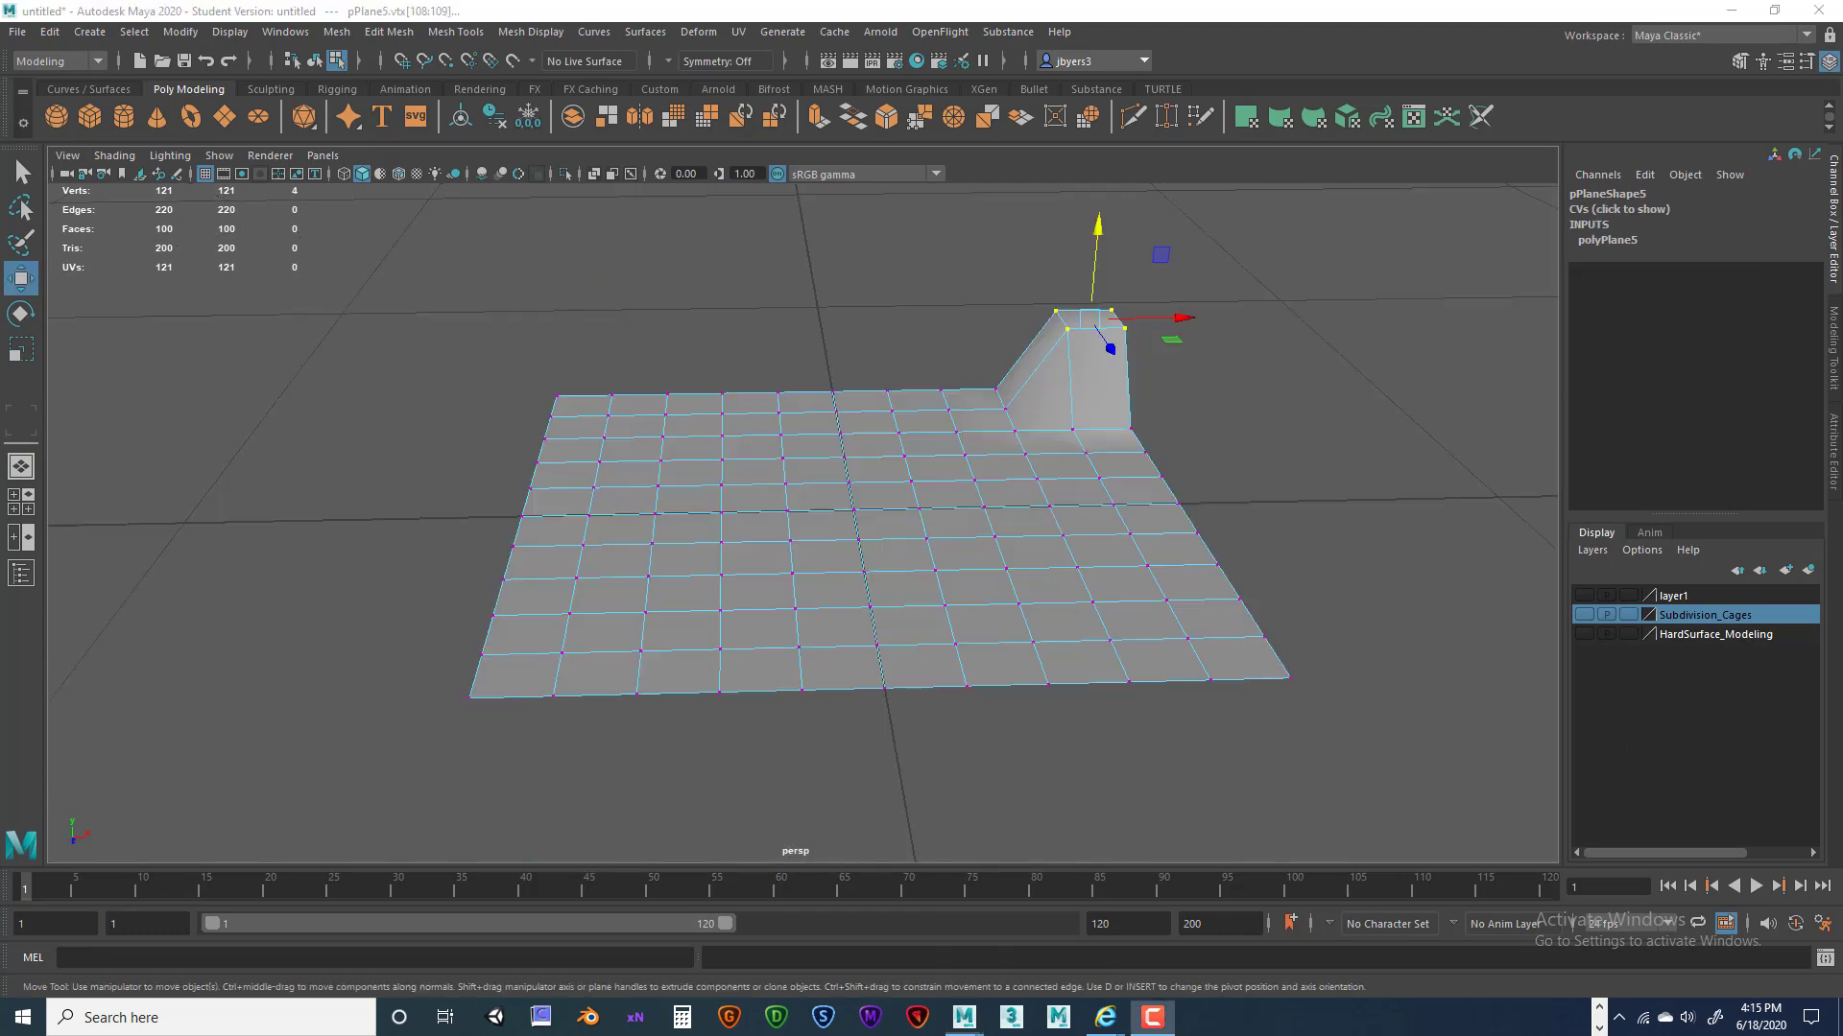
alt+middle_drag(570, 484, 658, 526)
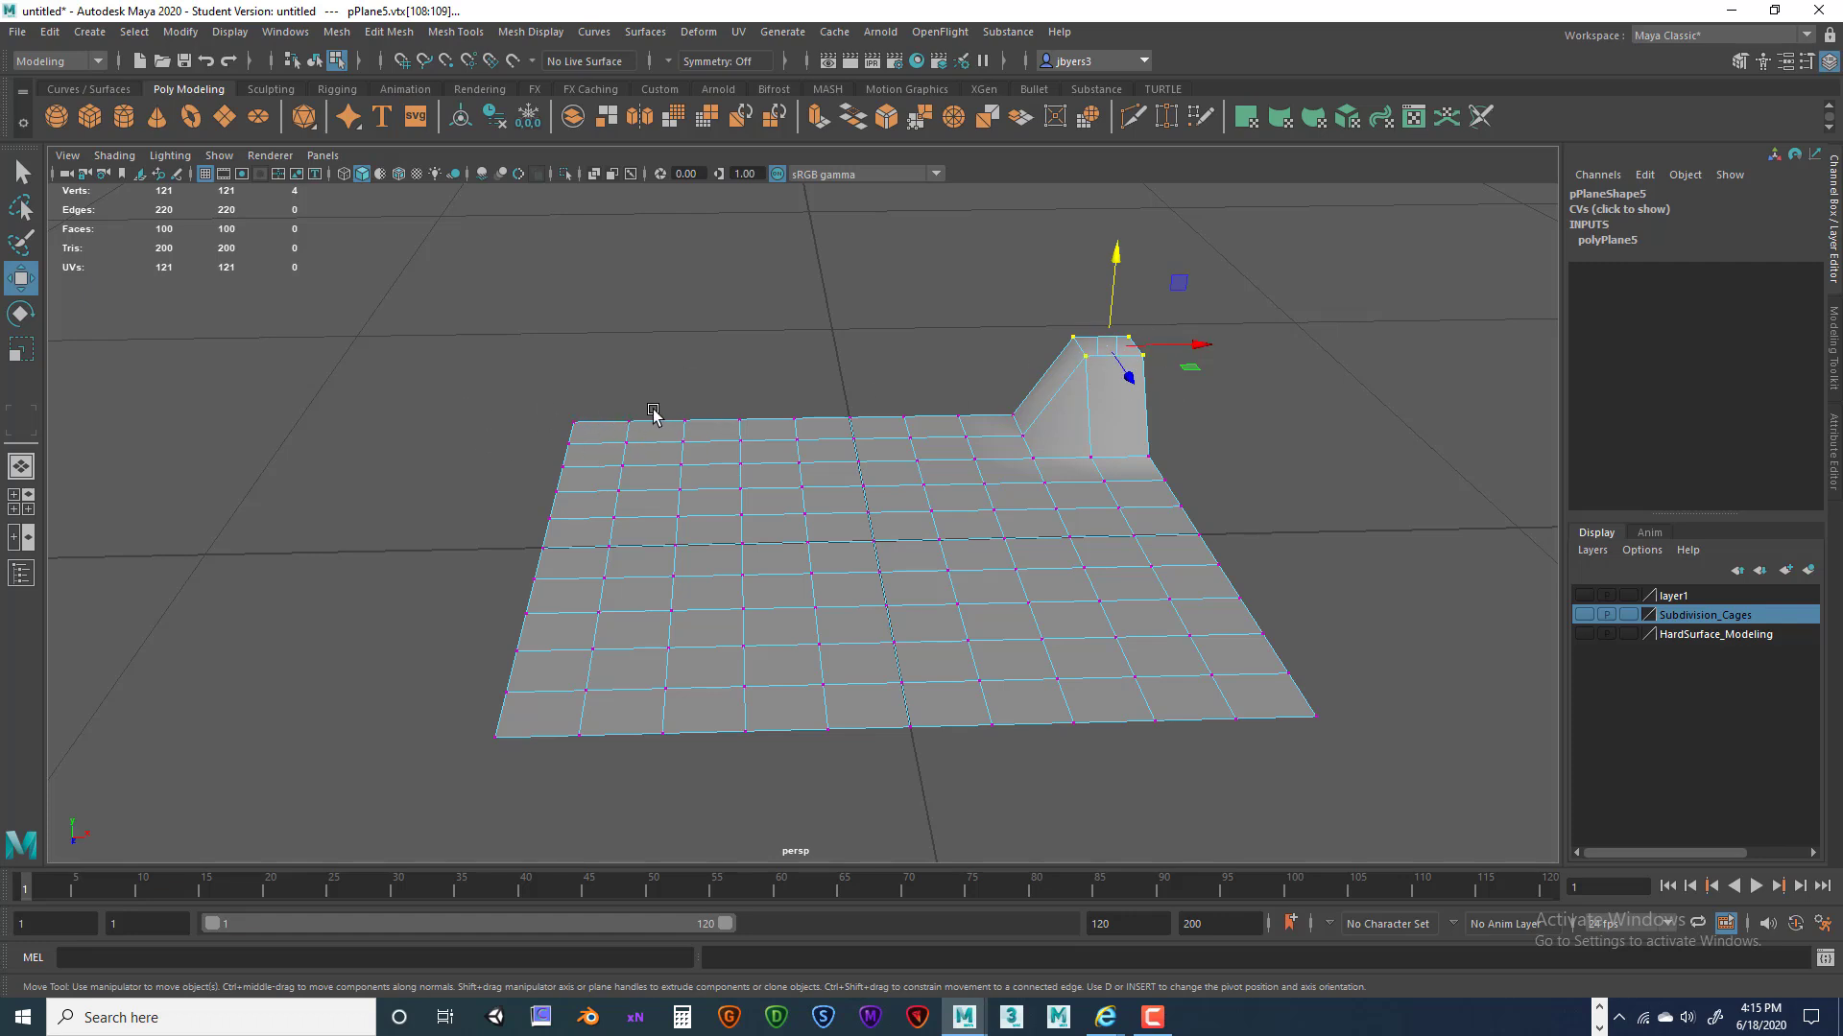
alt+drag(768, 459, 819, 434)
alt+right_drag(818, 434, 743, 435)
alt+drag(744, 435, 772, 409)
alt+middle_drag(771, 409, 794, 416)
alt+right_drag(871, 436, 834, 427)
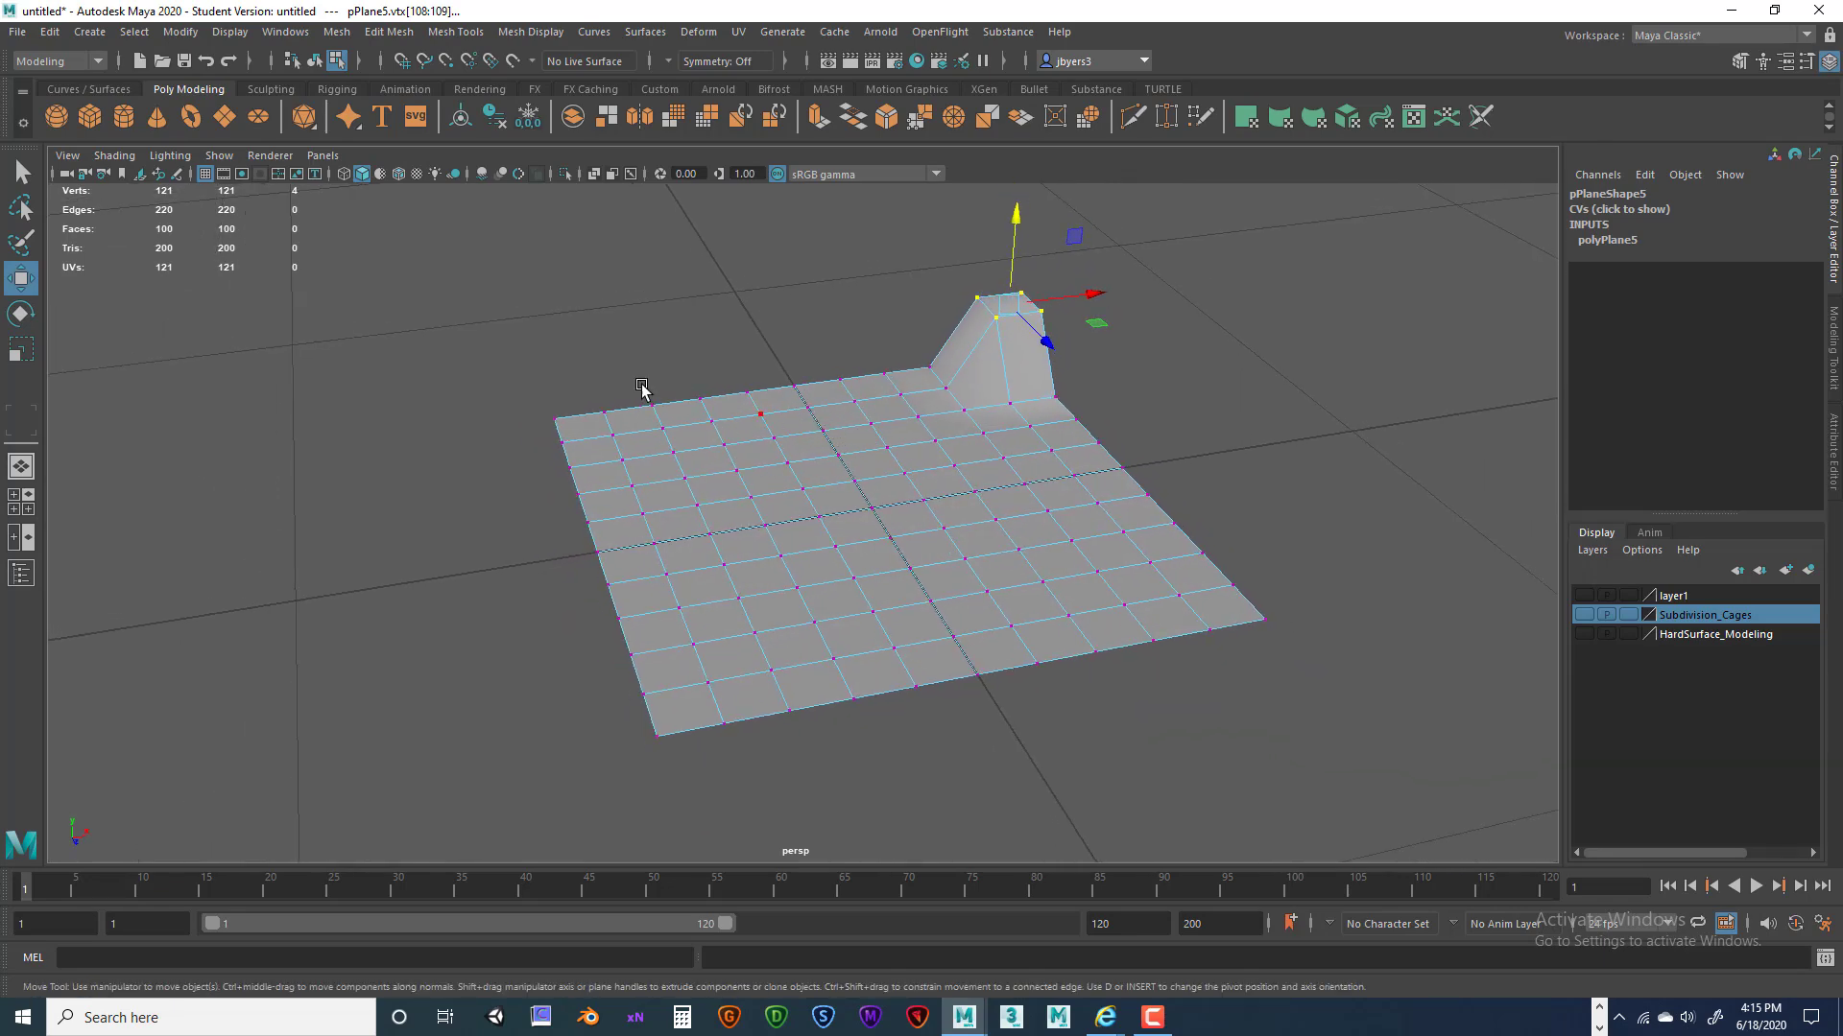
key(space)
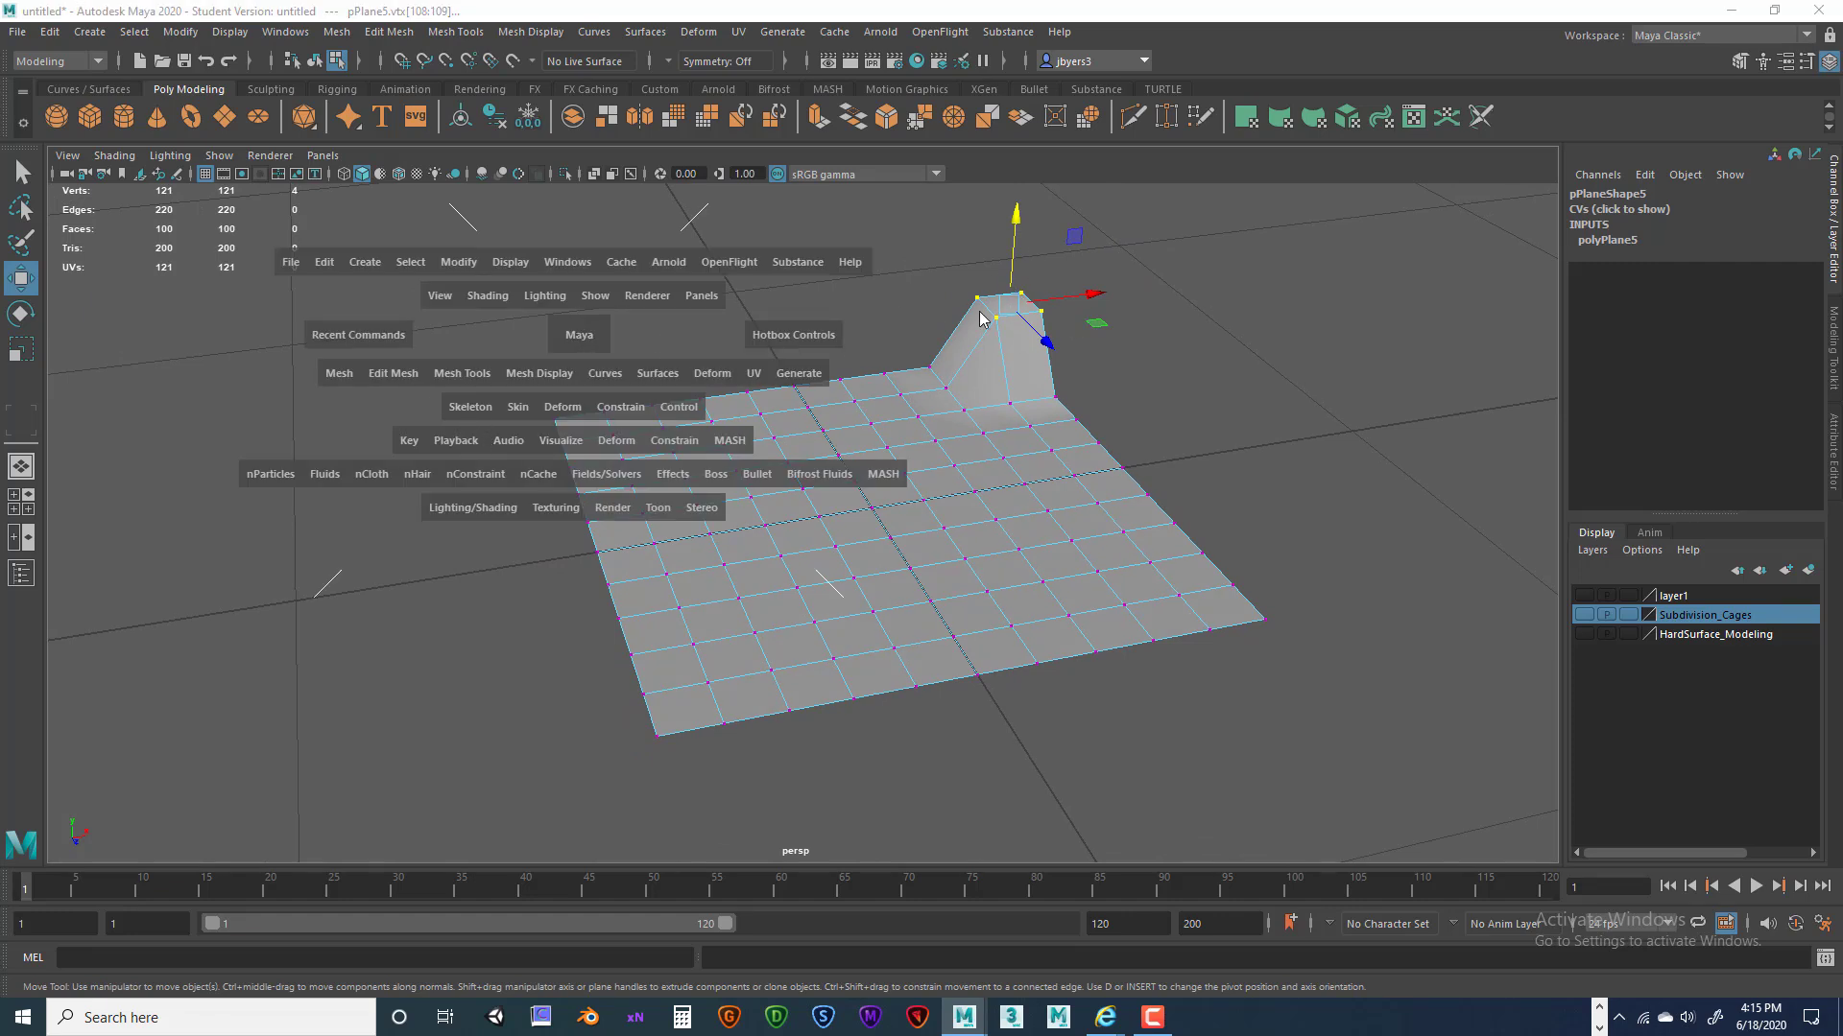
Flip the plane across its centre edge with Edit Mesh > Flip and orbit to check it.
click(419, 381)
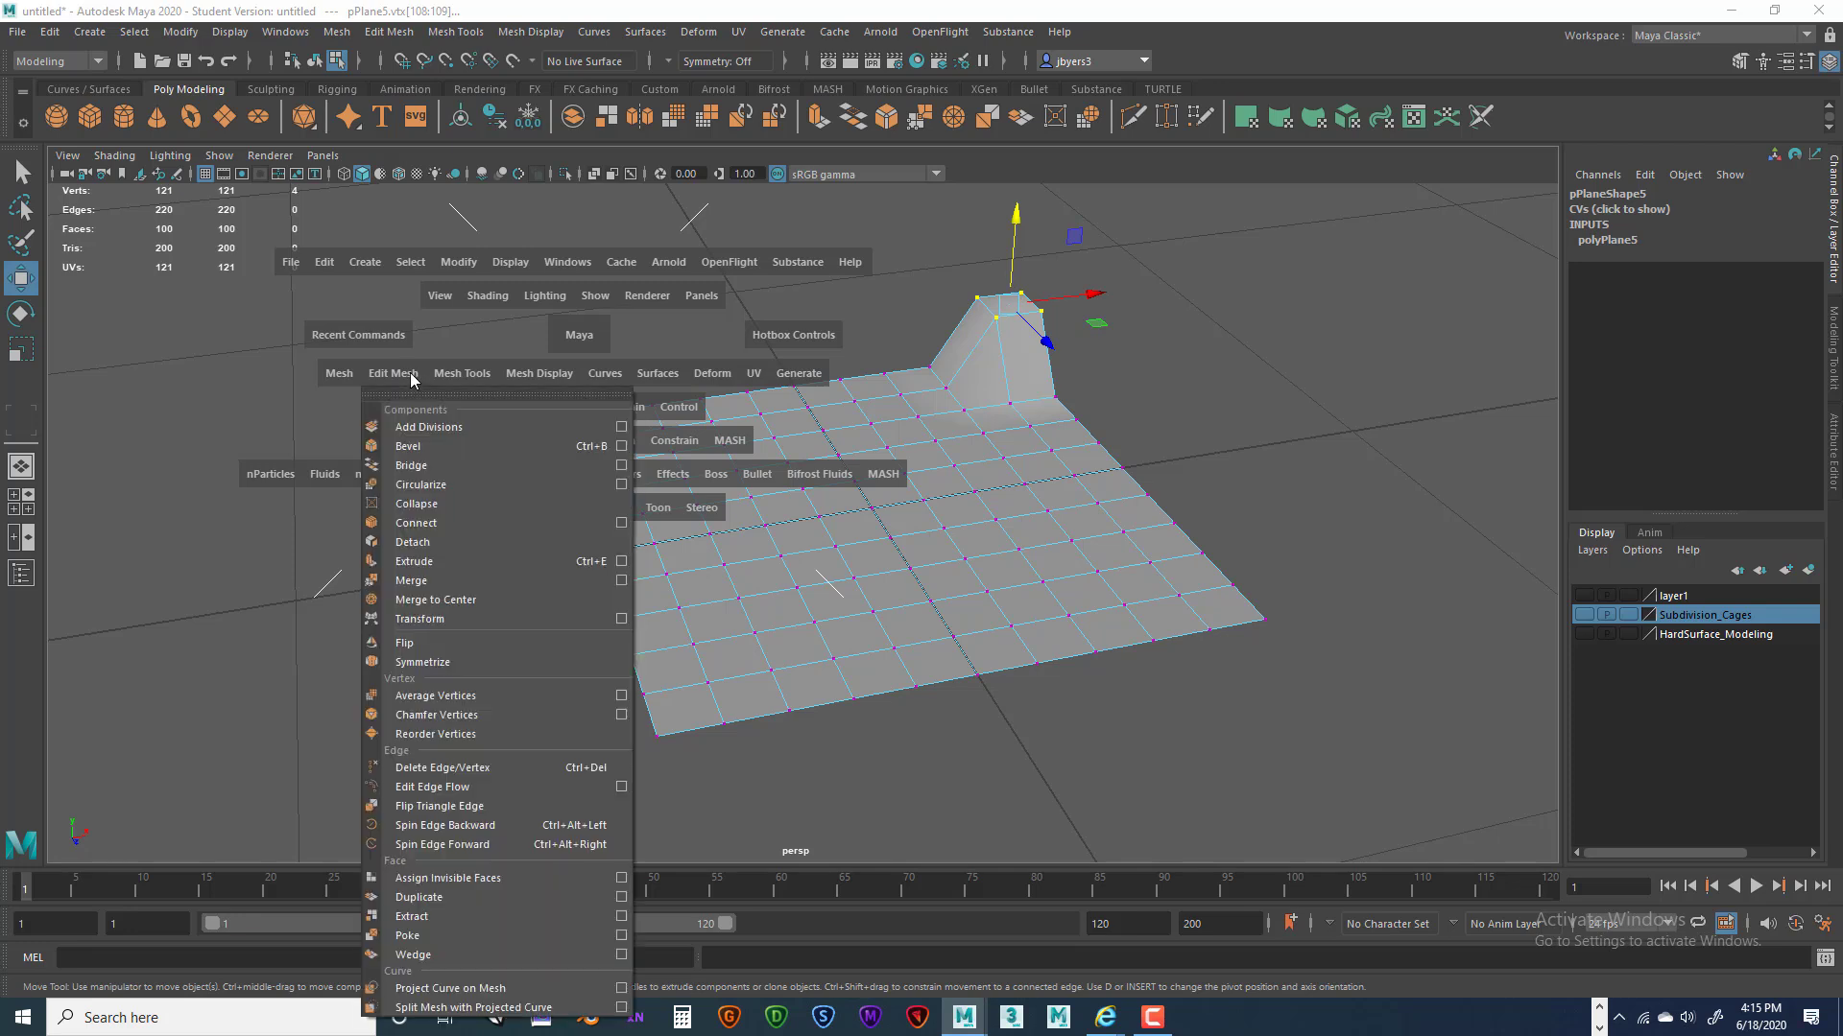
click(470, 641)
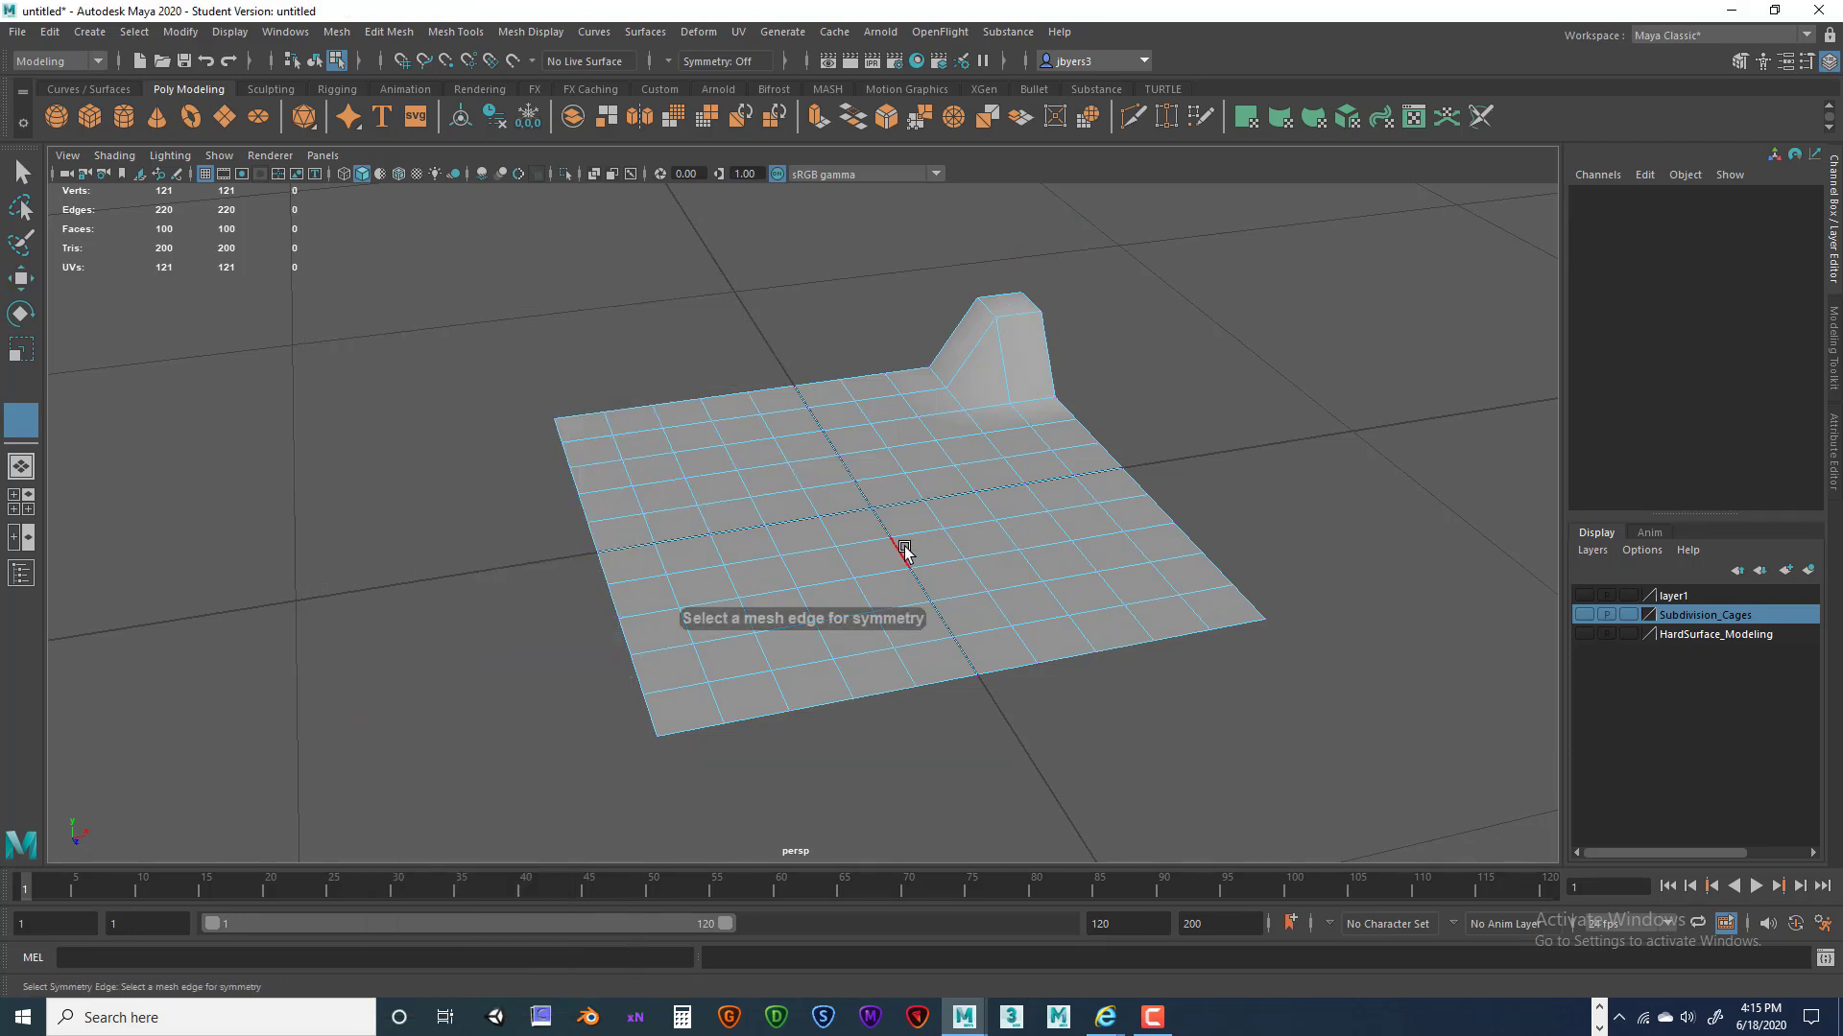
alt+drag(1037, 540, 868, 416)
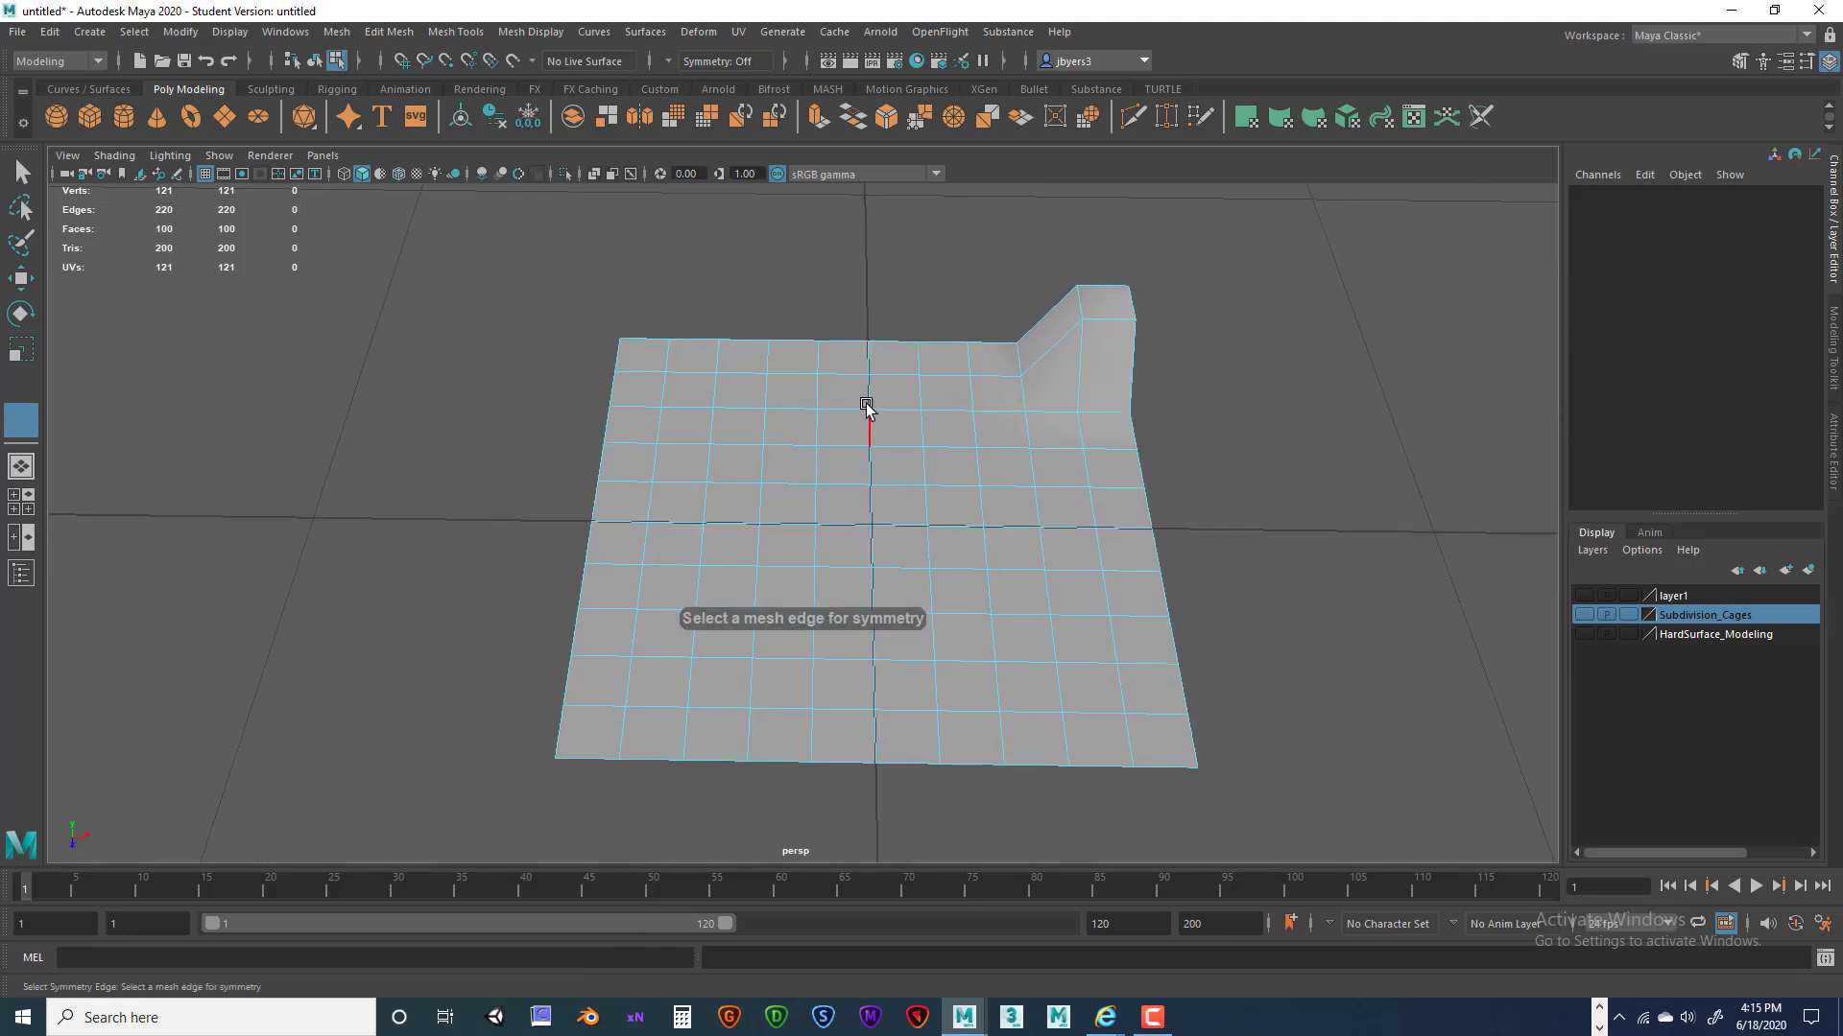
click(866, 429)
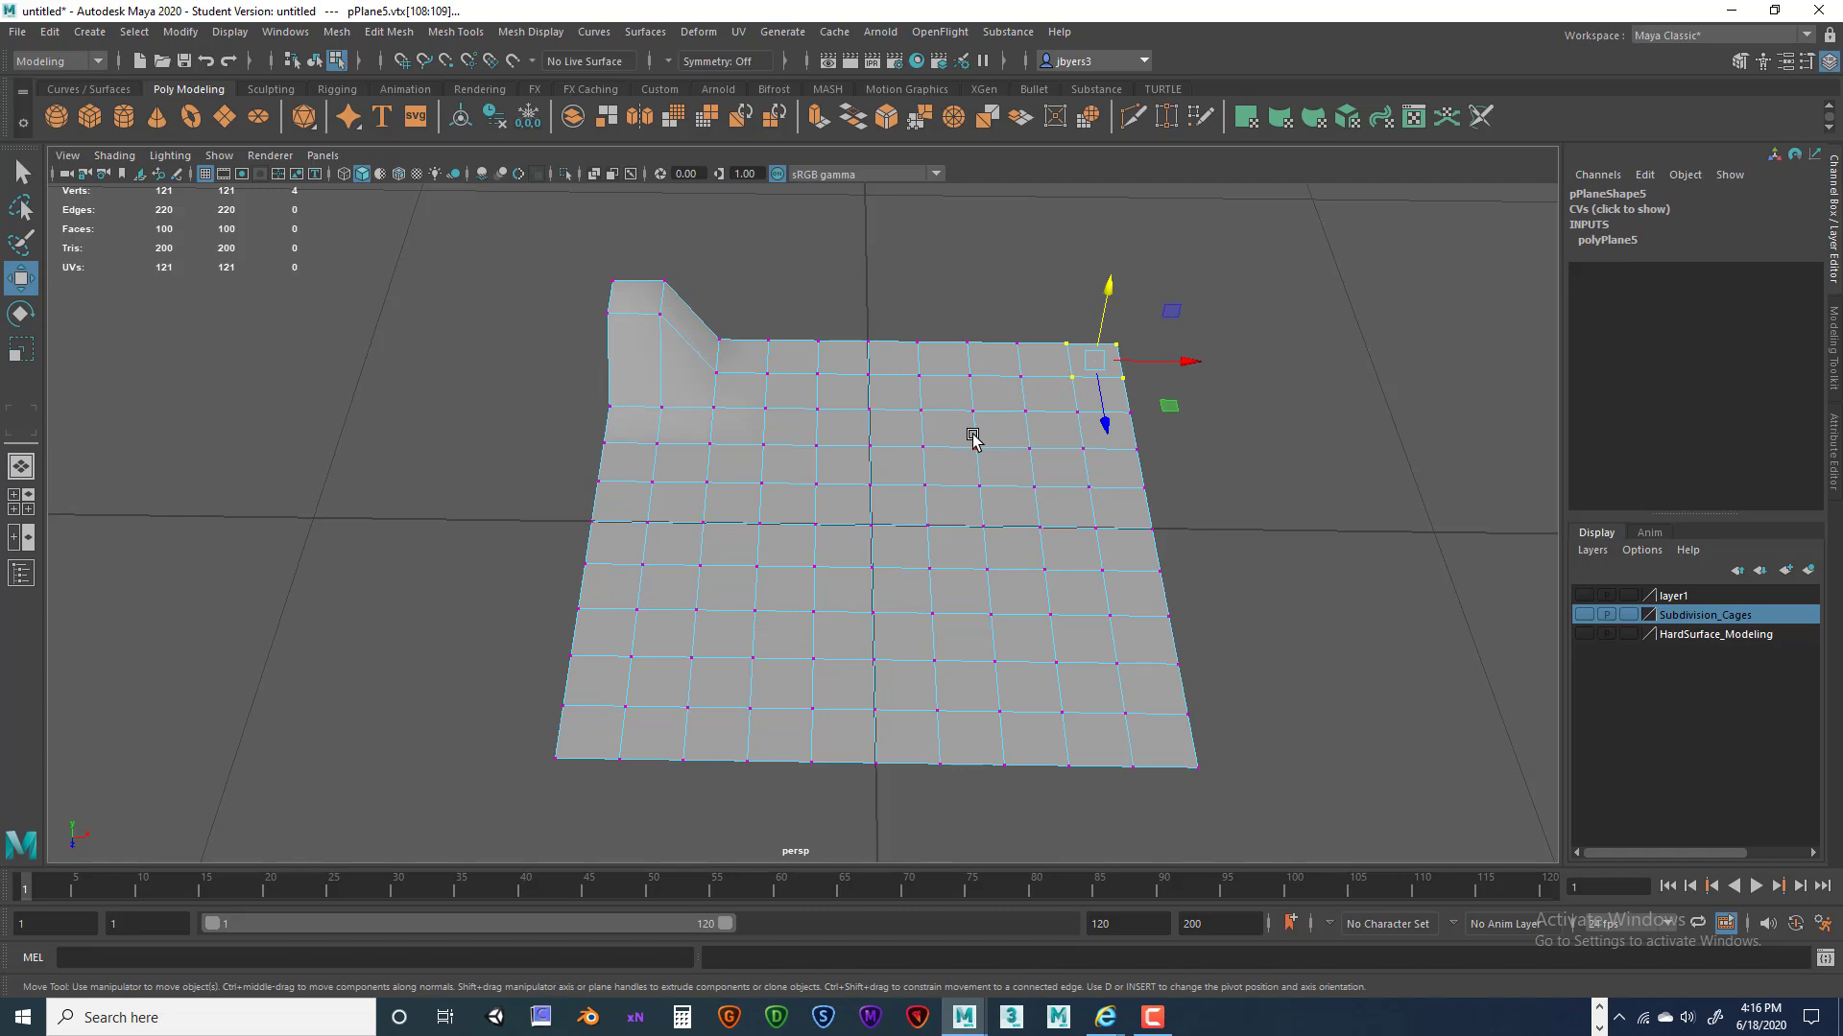
alt+drag(971, 436, 1053, 320)
alt+drag(794, 376, 808, 378)
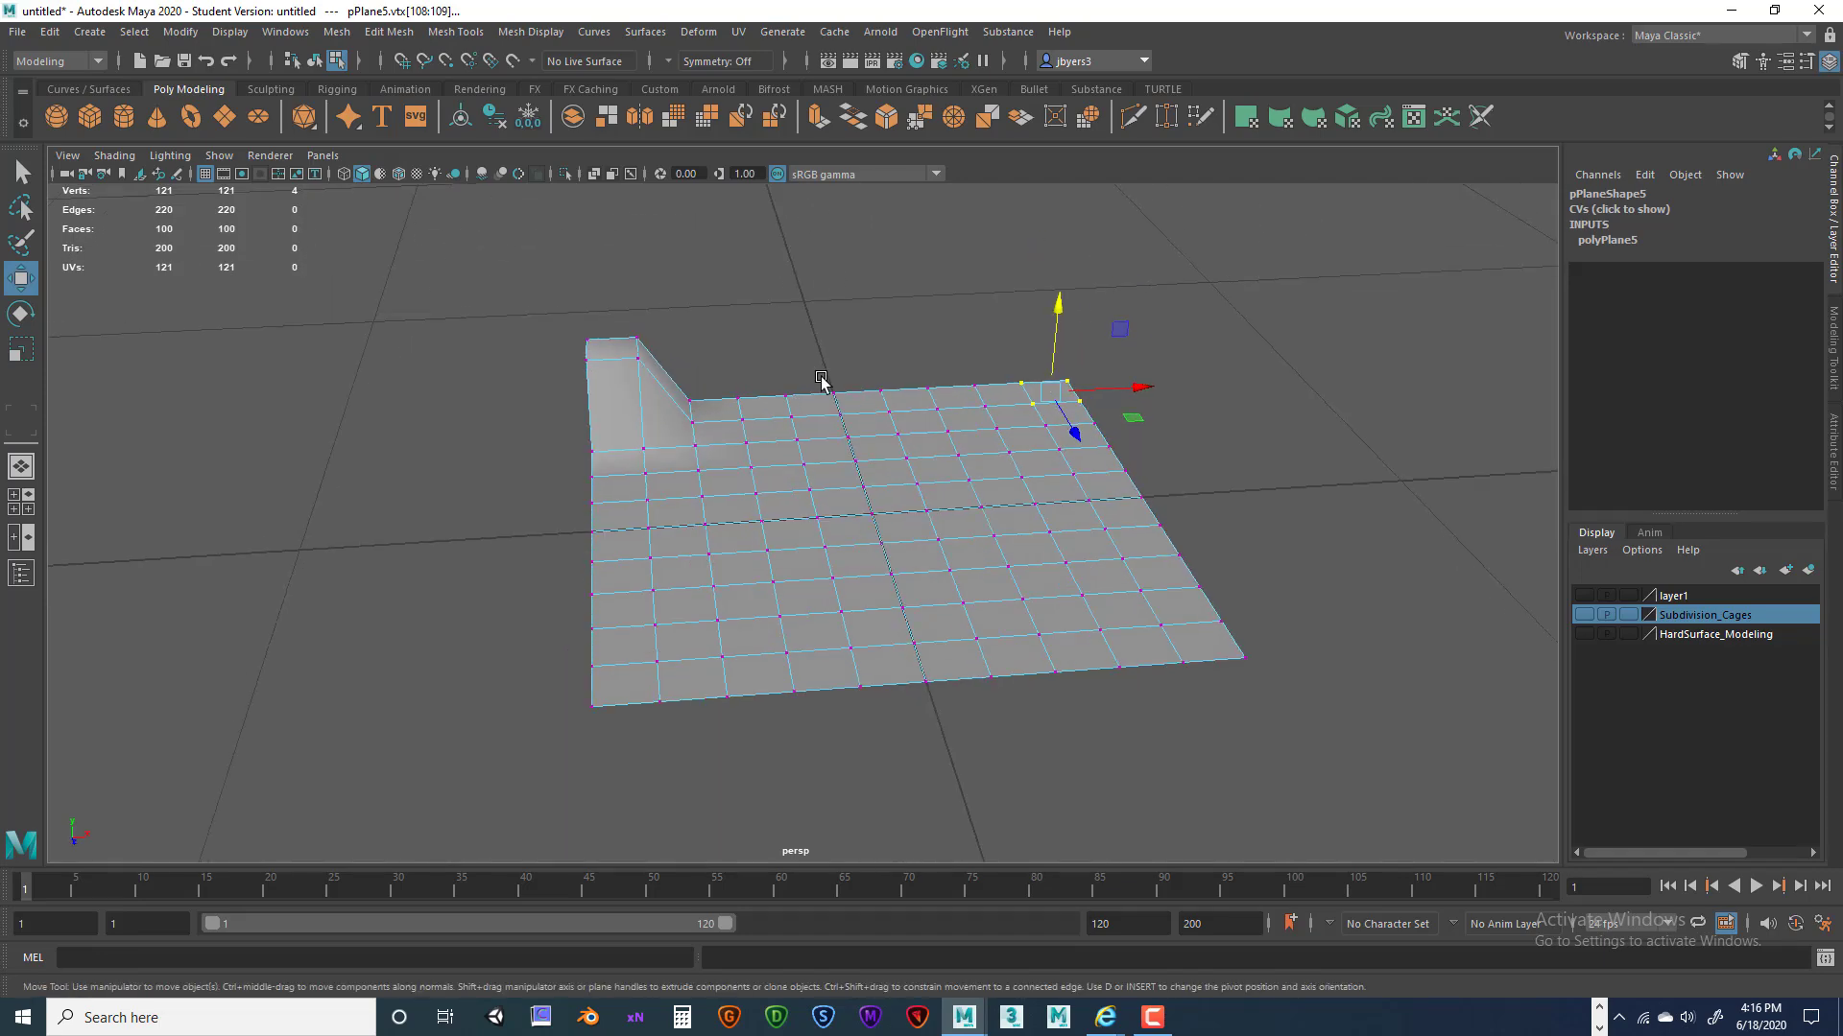
right_drag(921, 422, 950, 384)
alt+drag(1066, 515, 1205, 498)
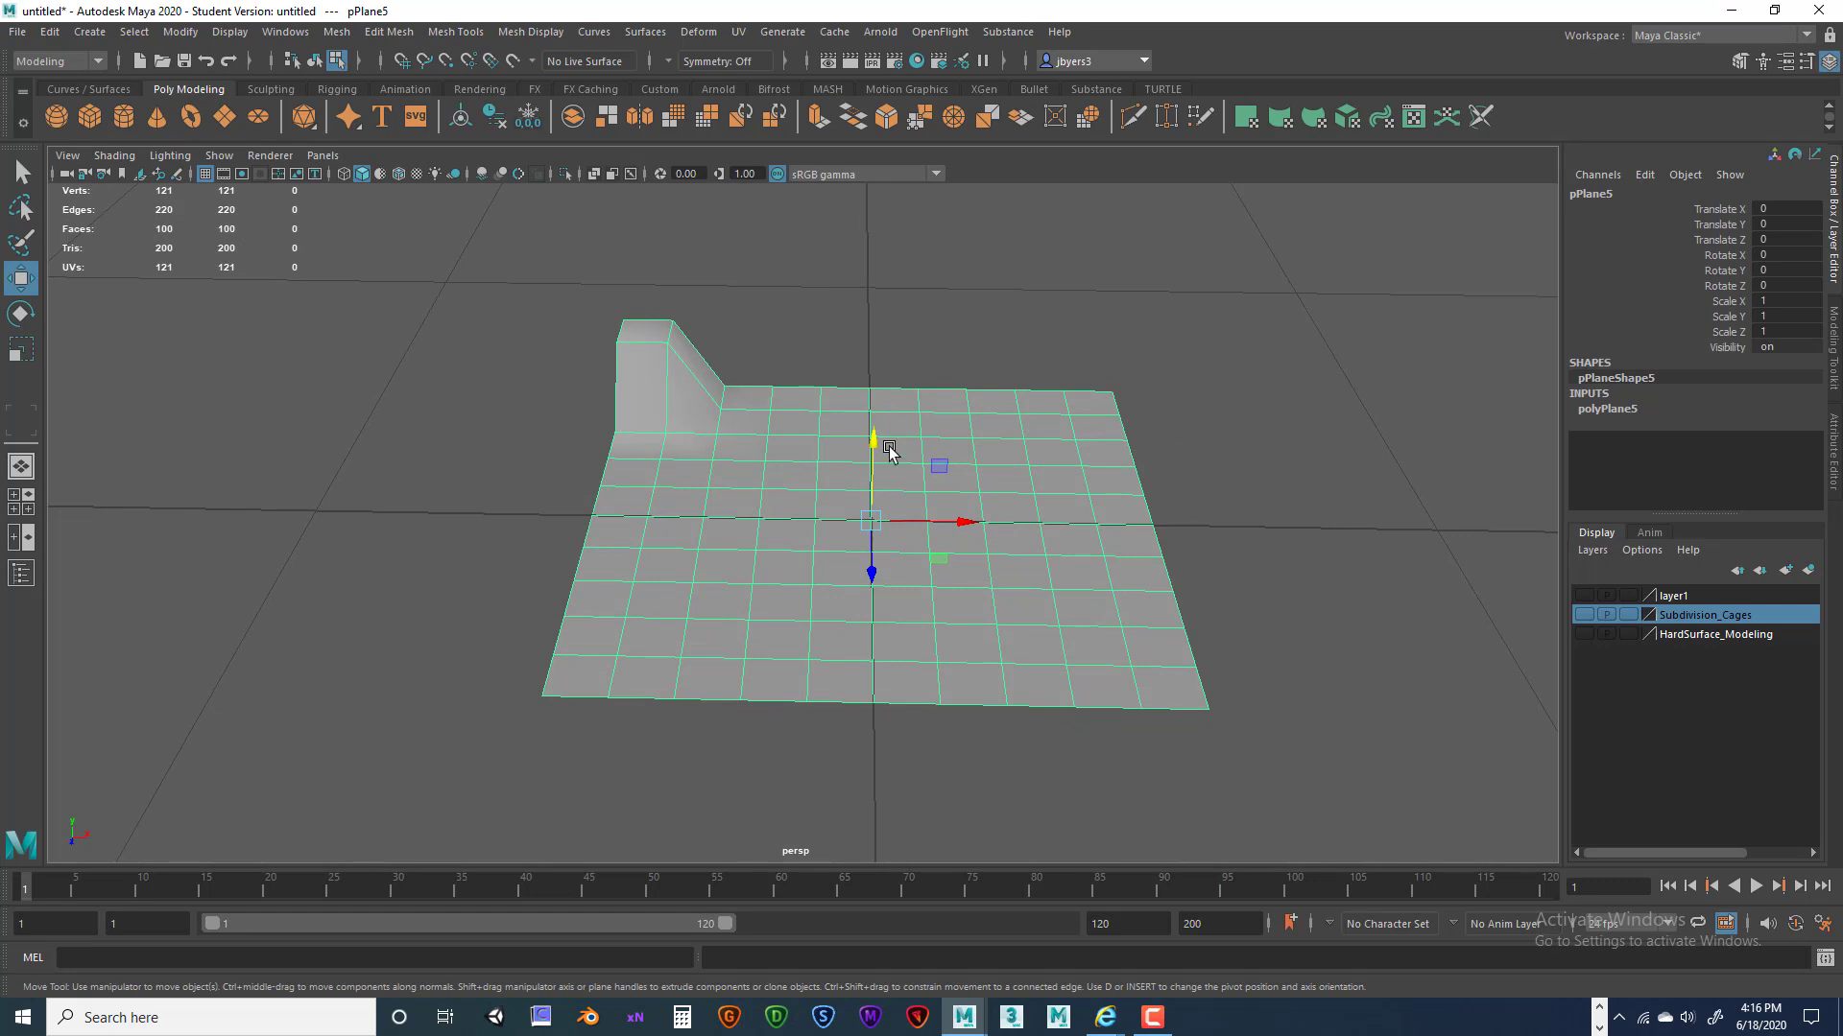
alt+drag(1108, 411, 974, 434)
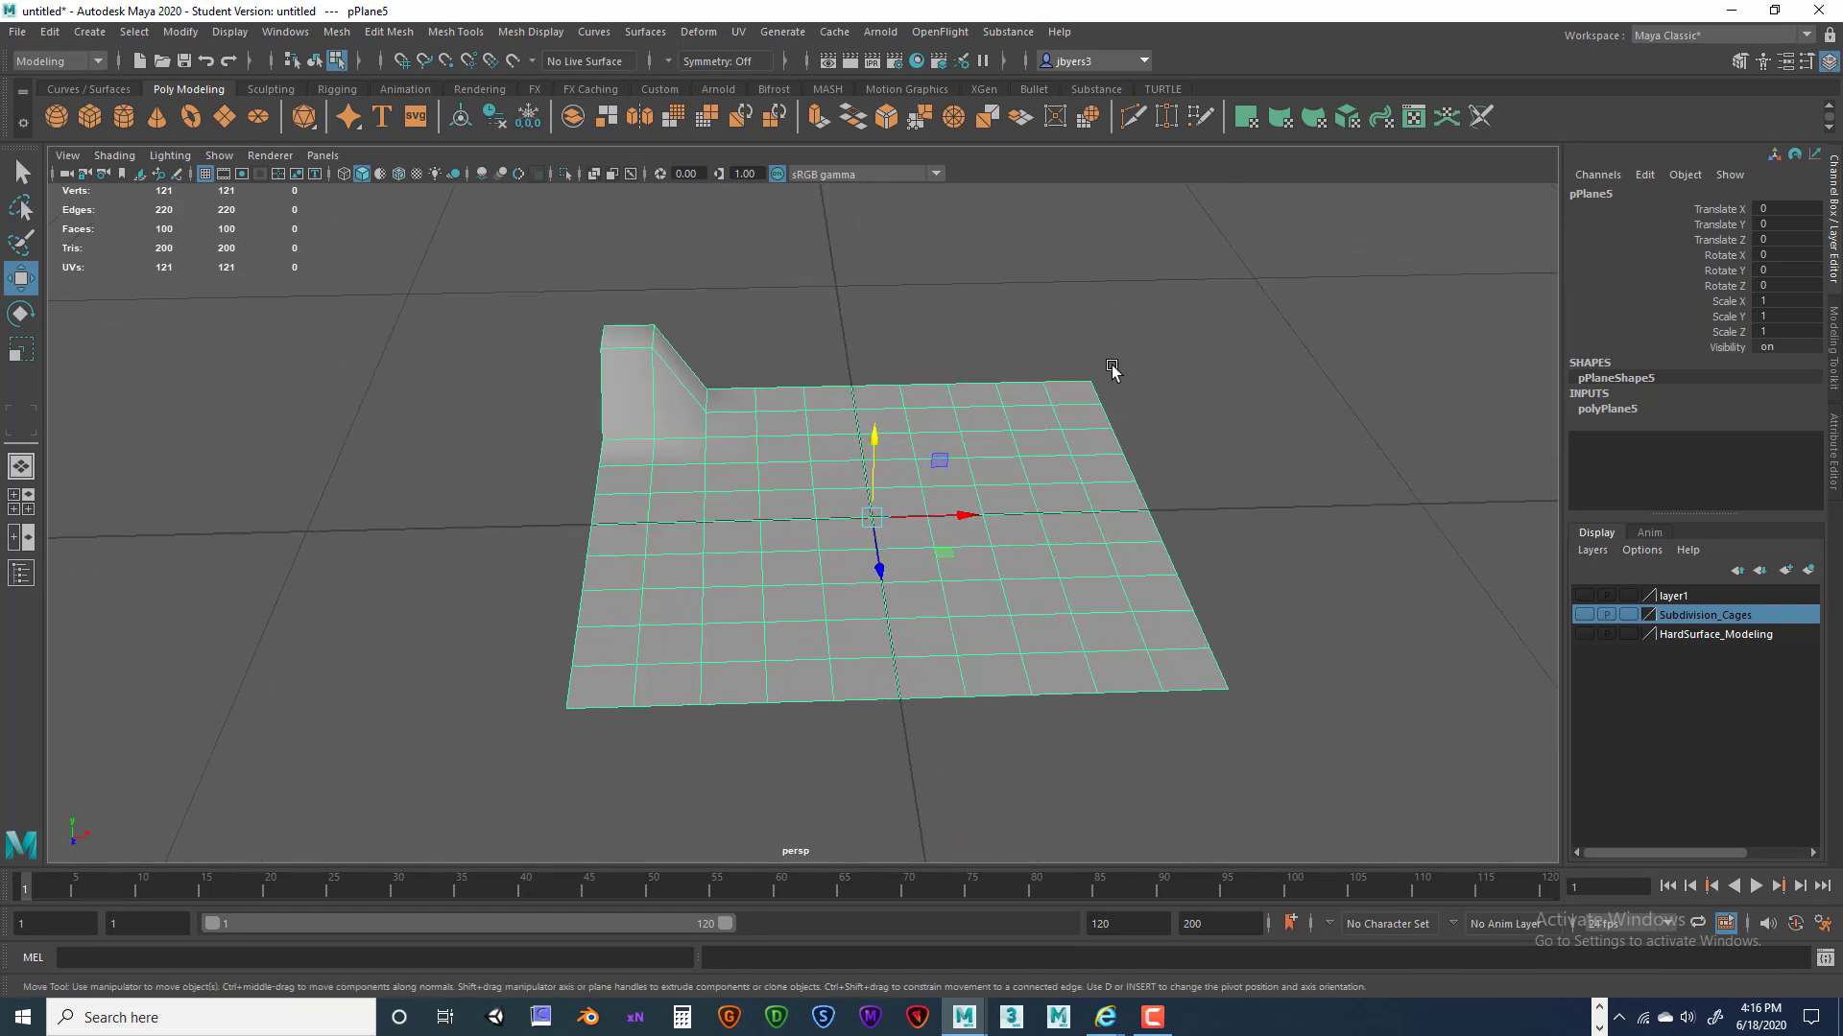
alt+drag(815, 382, 827, 400)
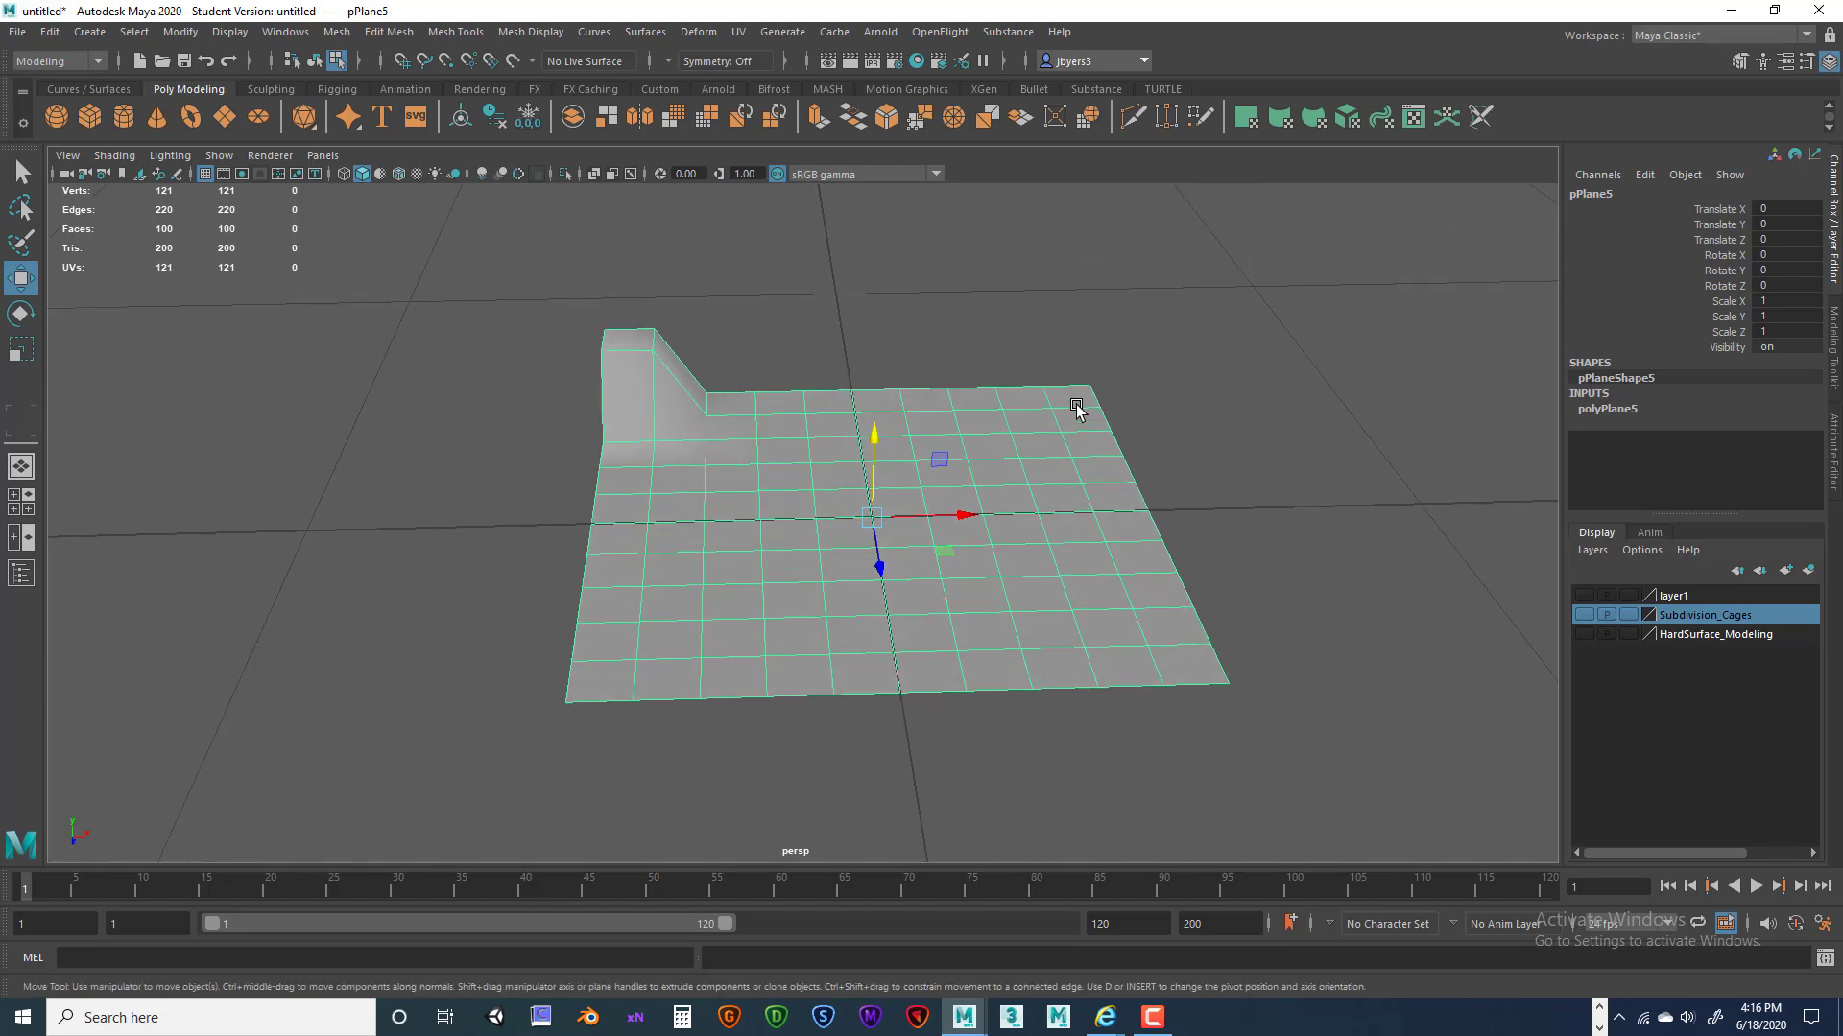
alt+drag(1158, 482, 753, 502)
Raise four corner vertices upward in Y to form a second wall.
alt+drag(938, 440, 934, 374)
right_drag(931, 360, 876, 354)
drag(912, 319, 948, 221)
alt+drag(890, 429, 851, 399)
key(space)
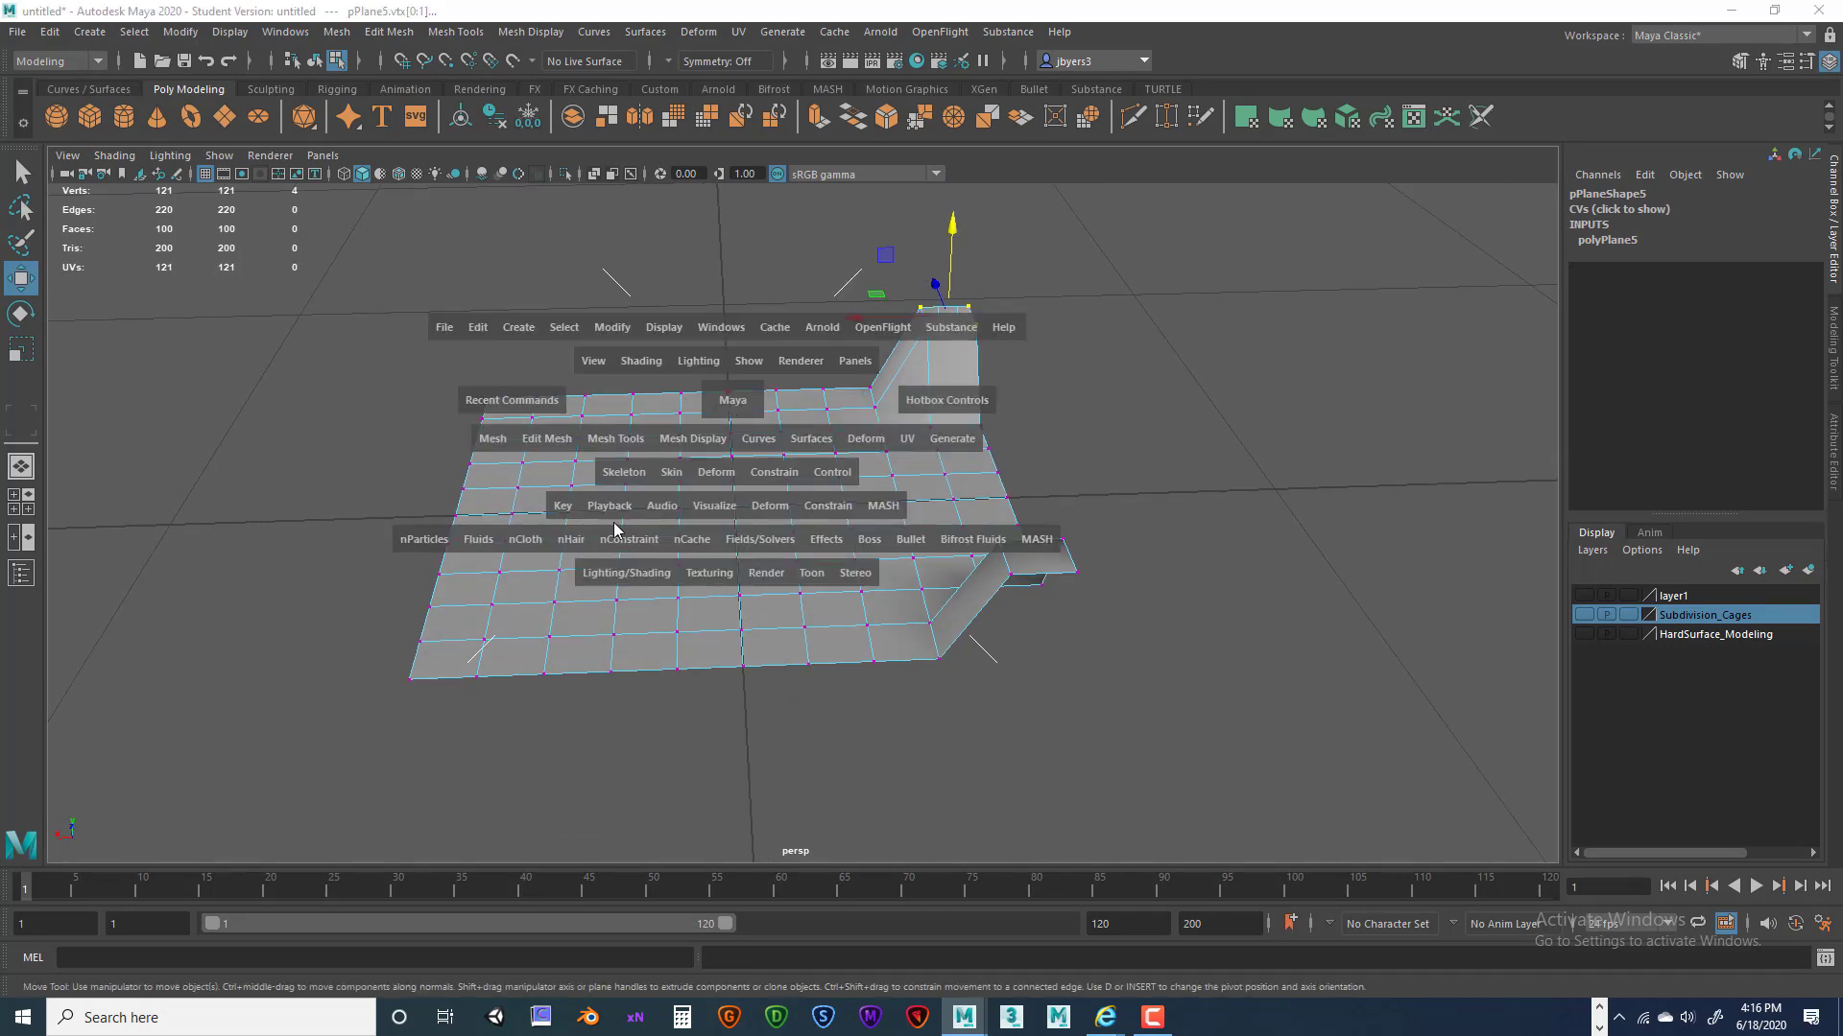
Flip pPlane5 across its centre edge, orbit about 90 degrees, and return to Object Mode.
click(552, 438)
click(592, 664)
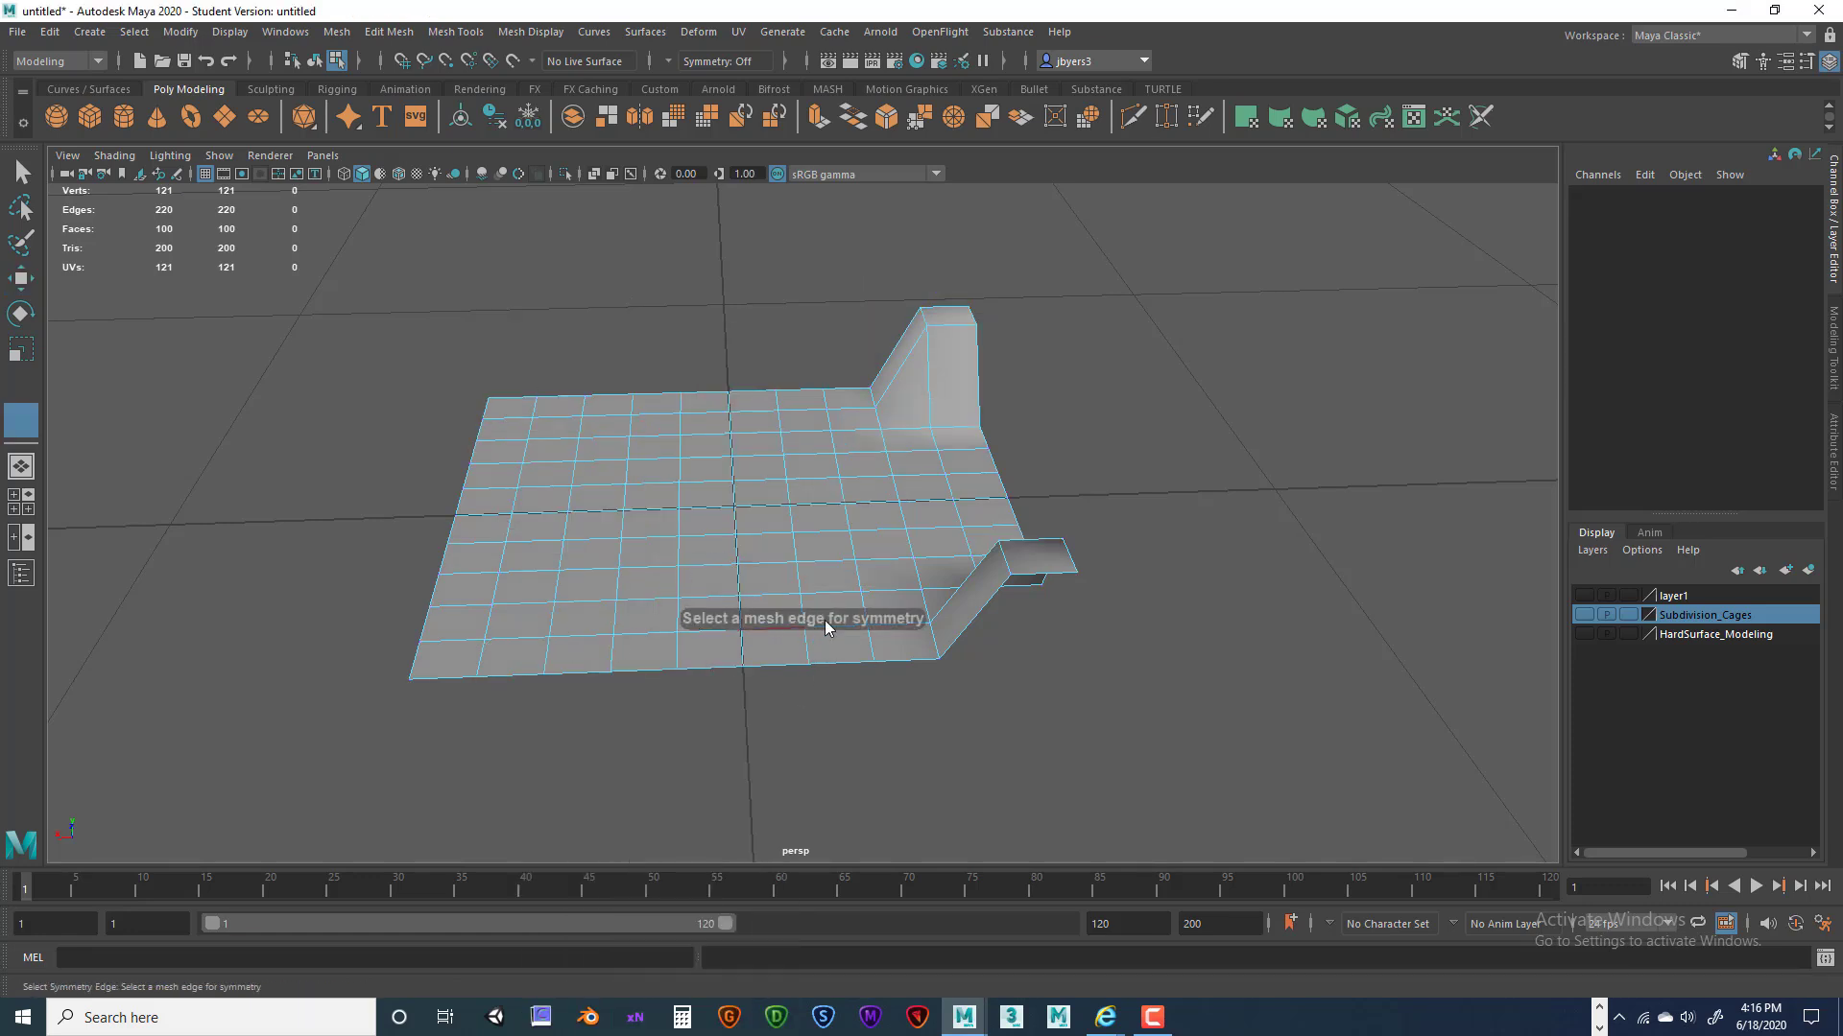
click(875, 666)
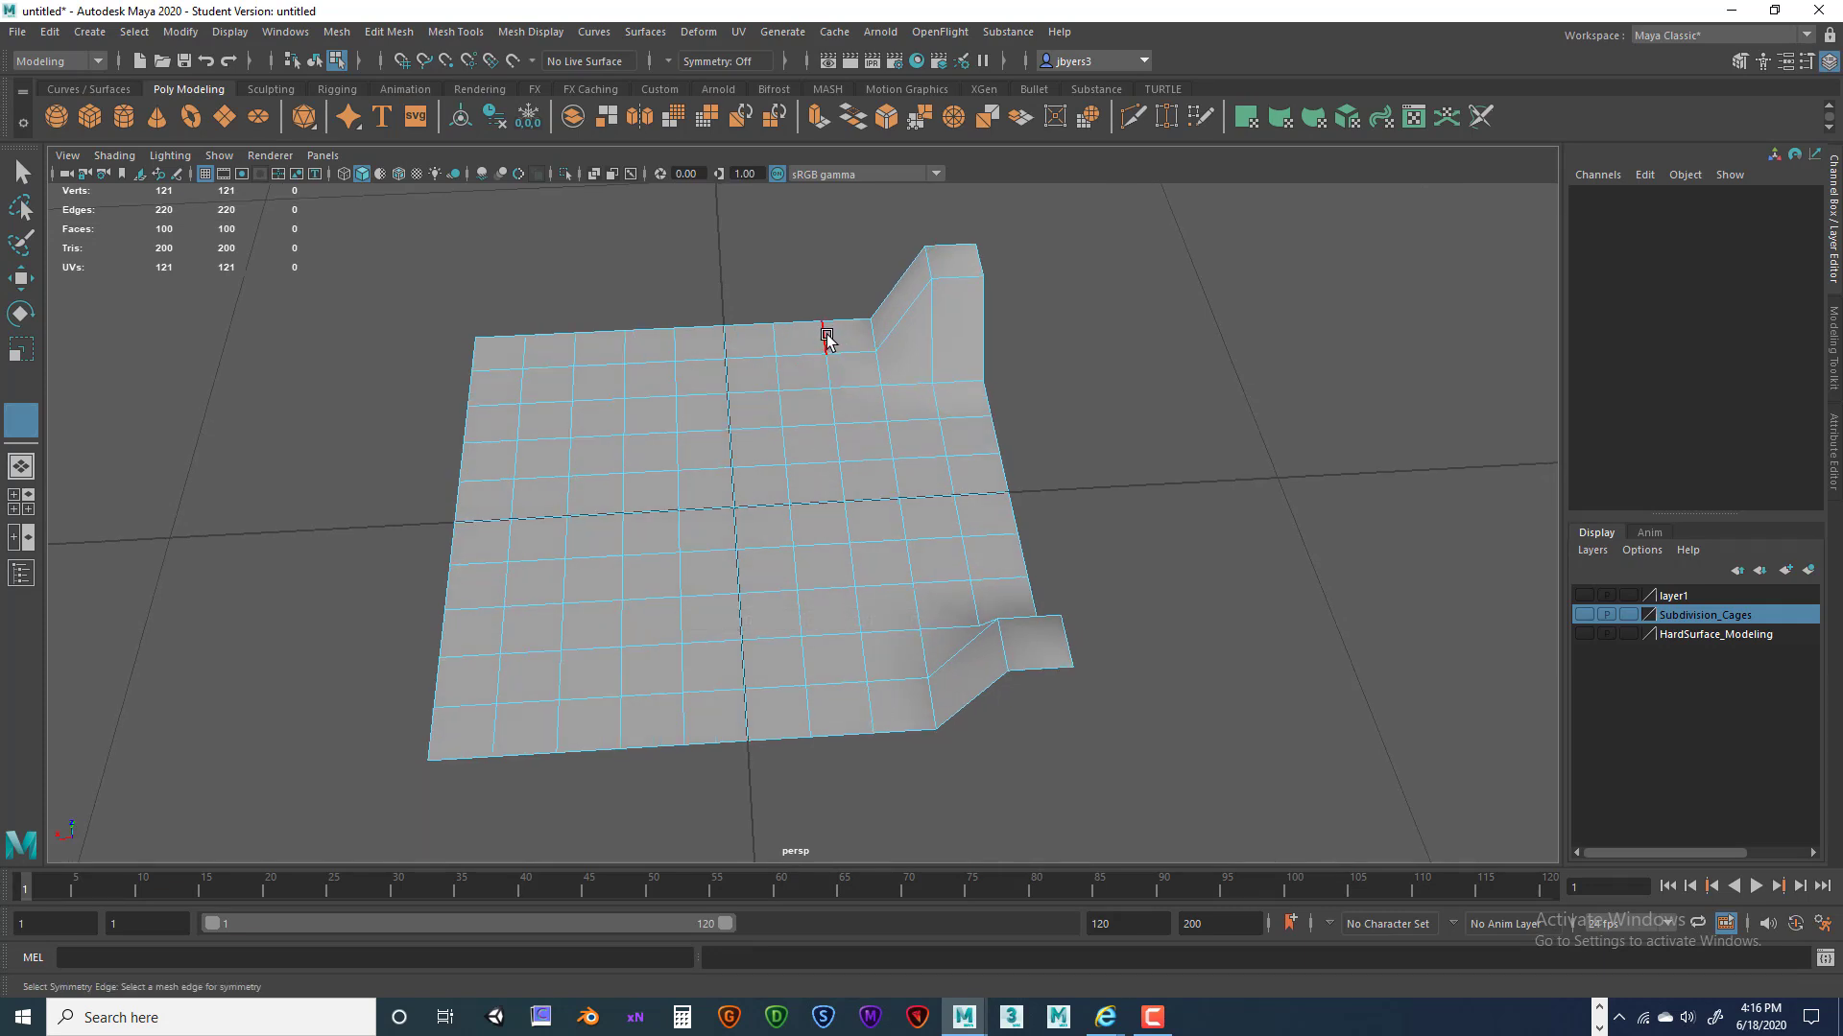
click(726, 336)
alt+drag(838, 428, 898, 470)
right_drag(897, 470, 888, 587)
scroll(964, 547, down, 5)
alt+drag(964, 547, 897, 559)
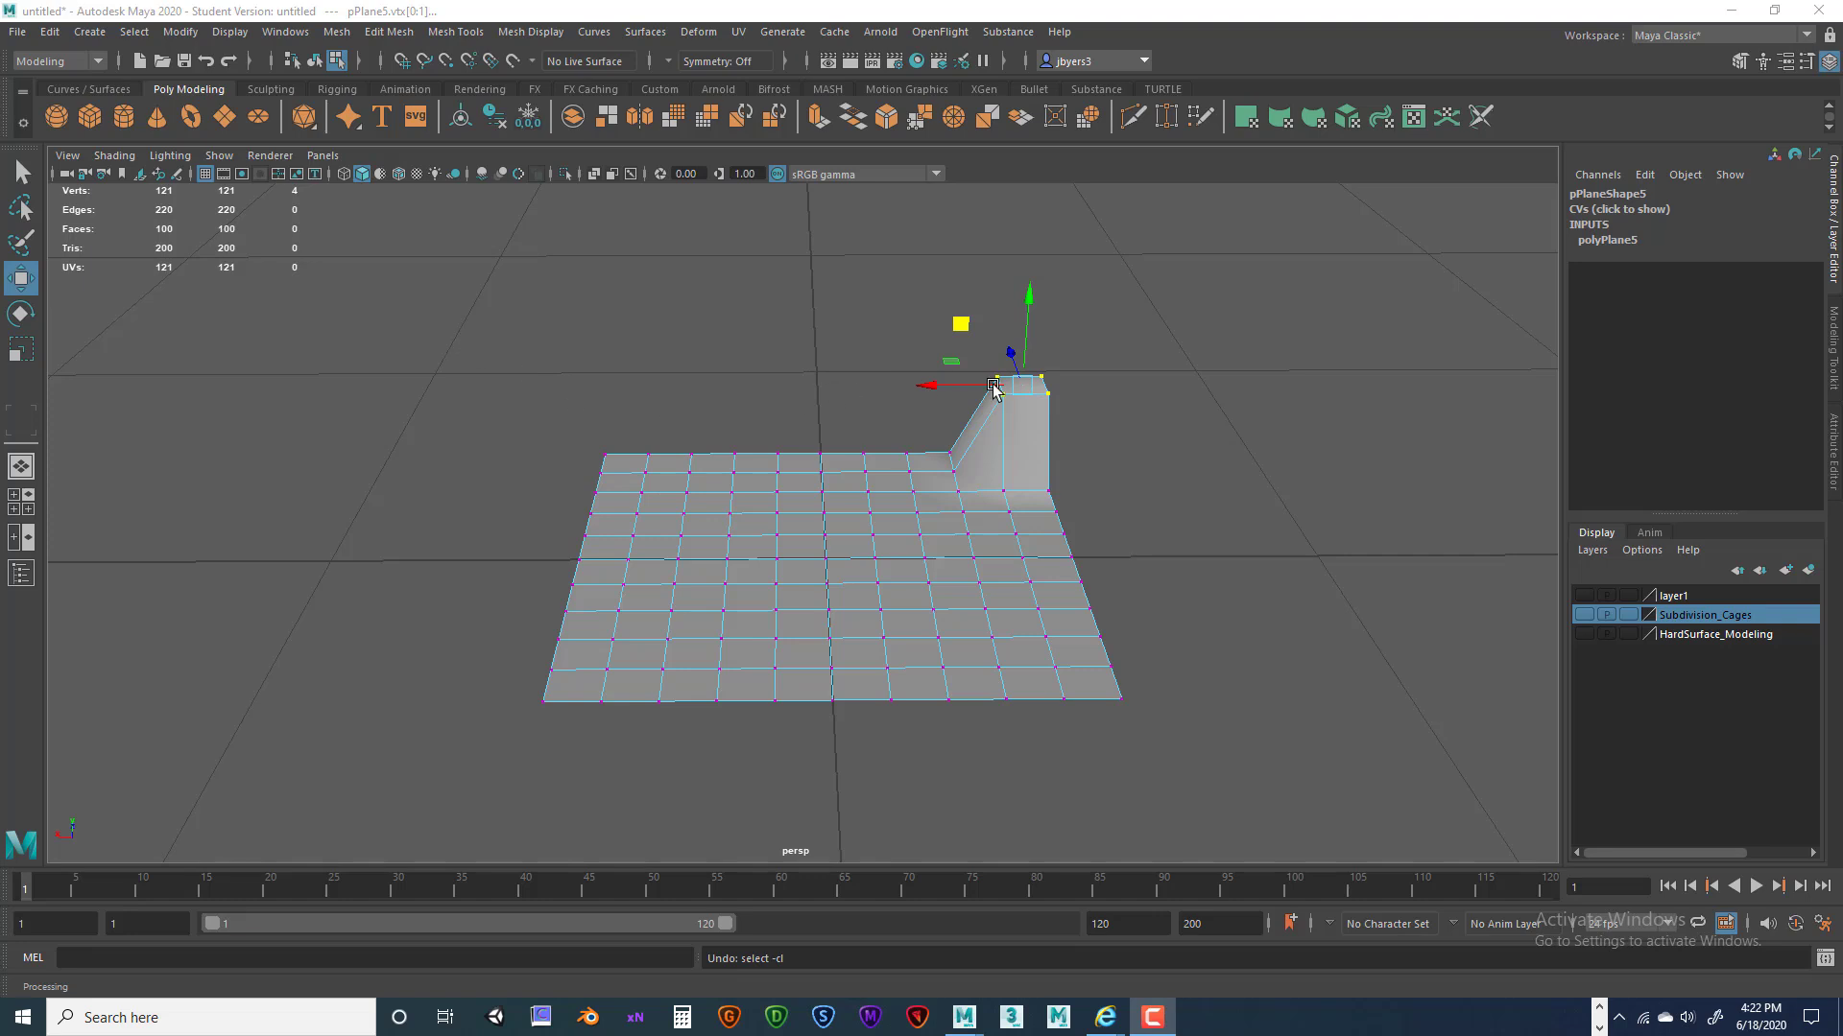
Reselect the four raised top vertices and Symmetrize the wall across the centre edge.
drag(961, 327, 972, 363)
key(ctrl+z)
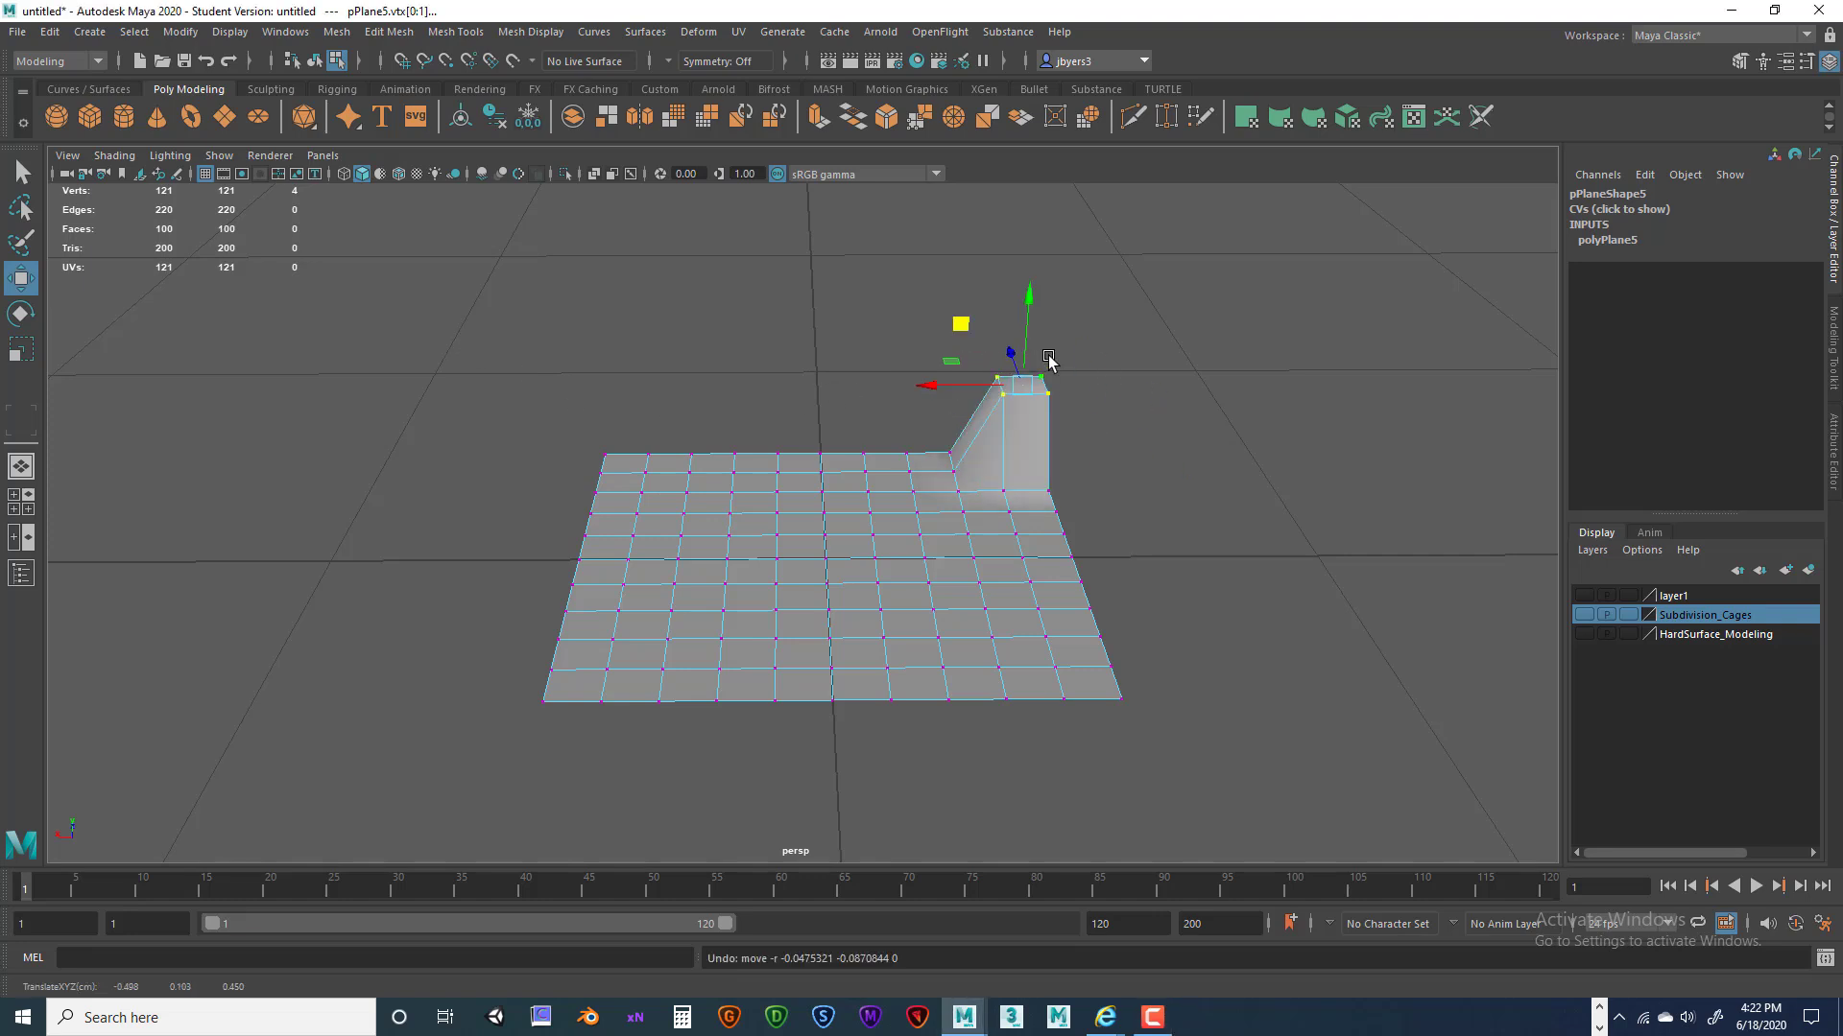
drag(837, 331, 1136, 445)
click(1194, 411)
drag(956, 350, 1091, 408)
key(space)
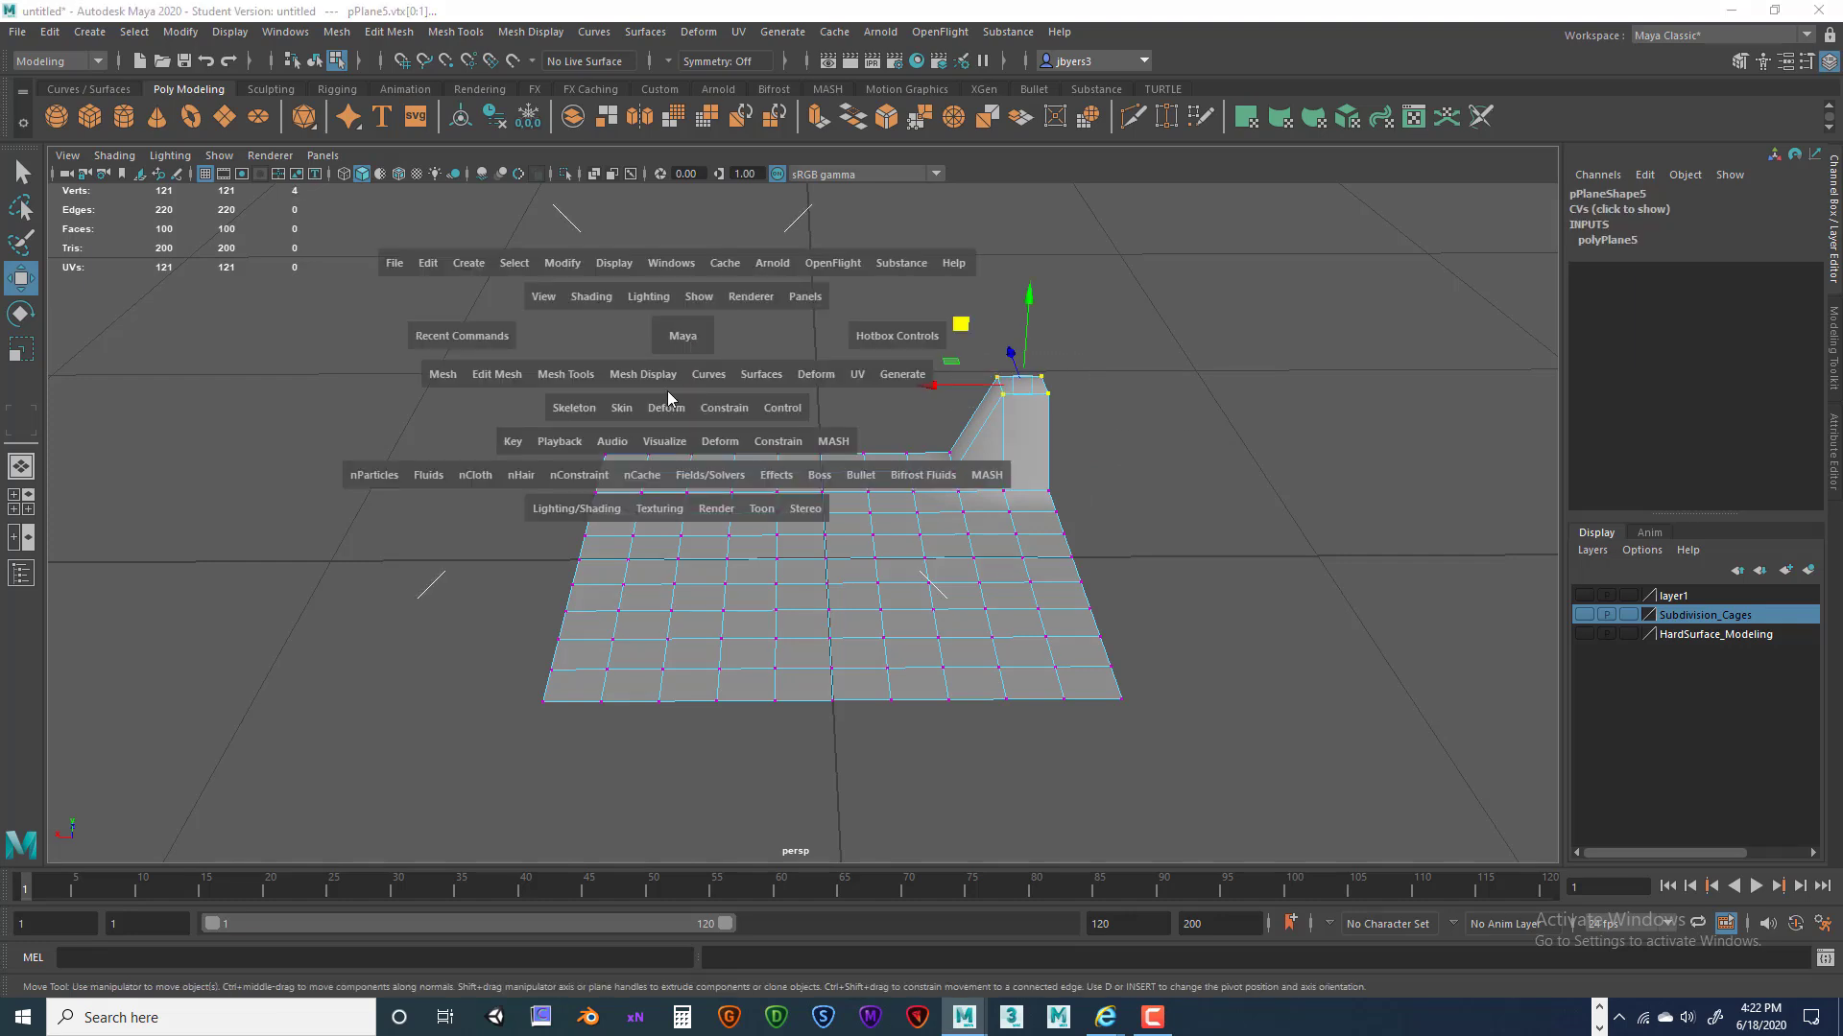
click(476, 380)
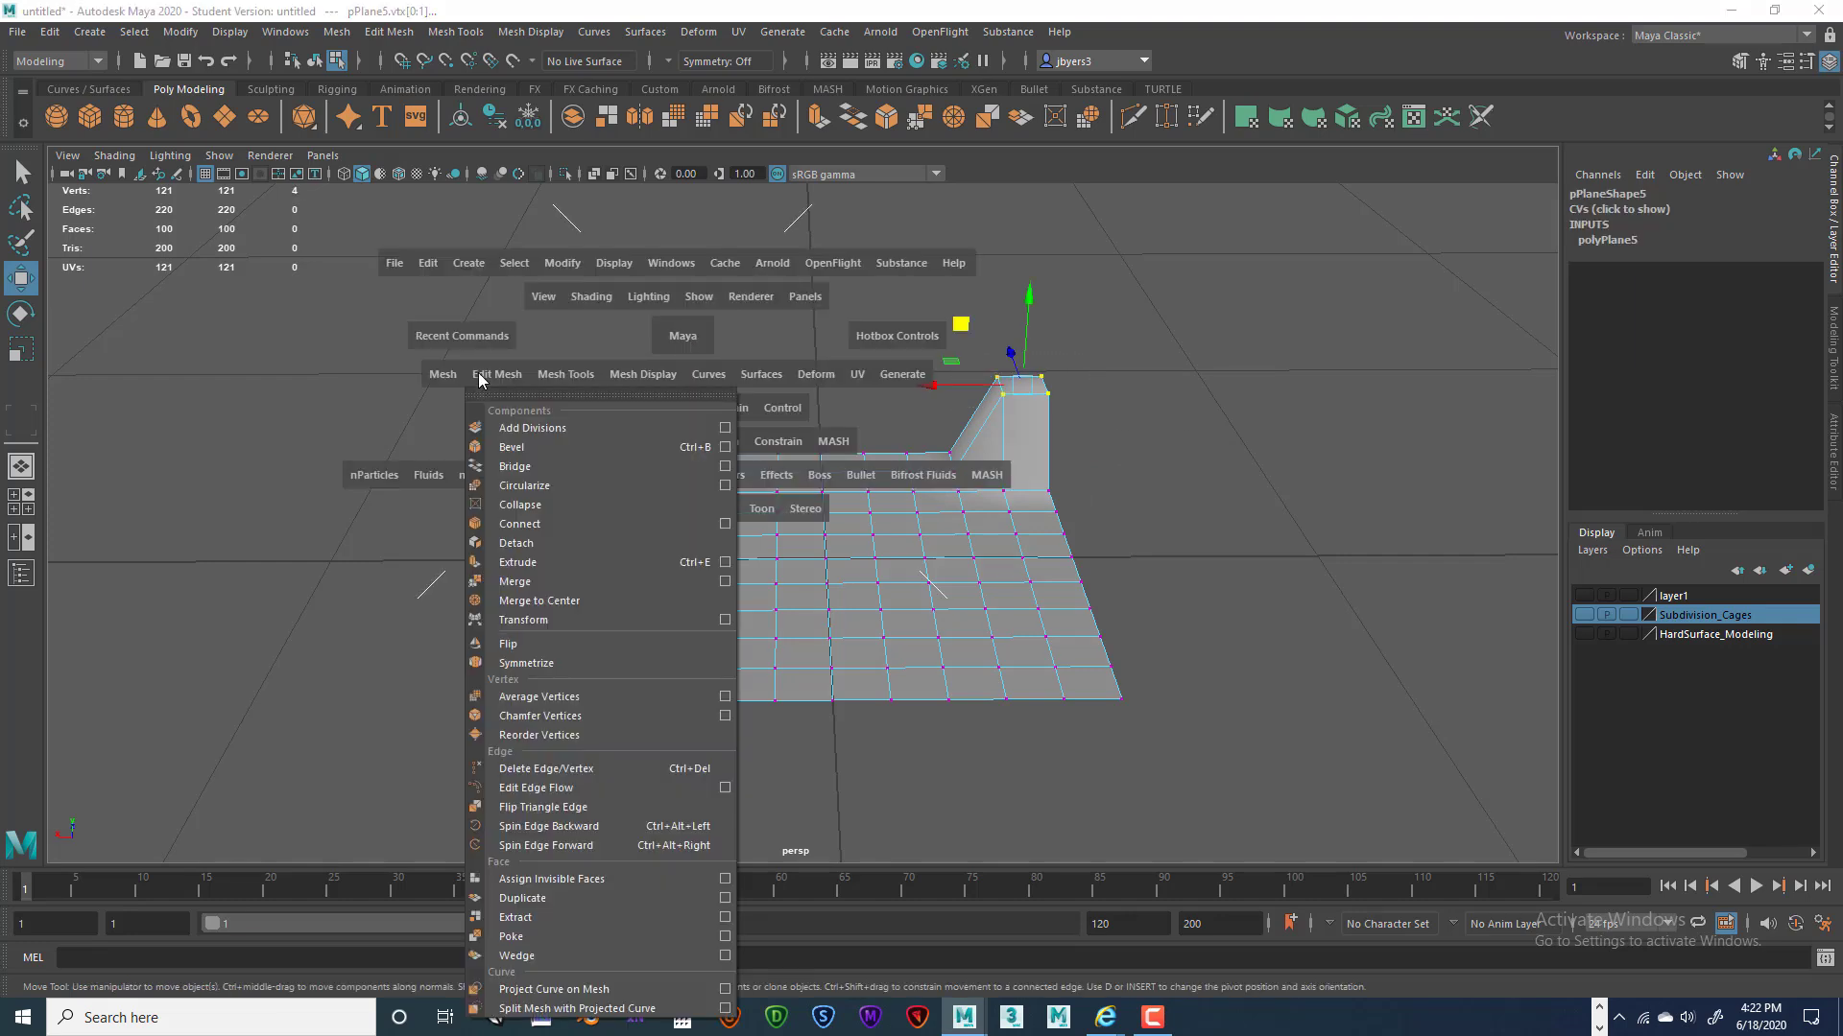
click(529, 665)
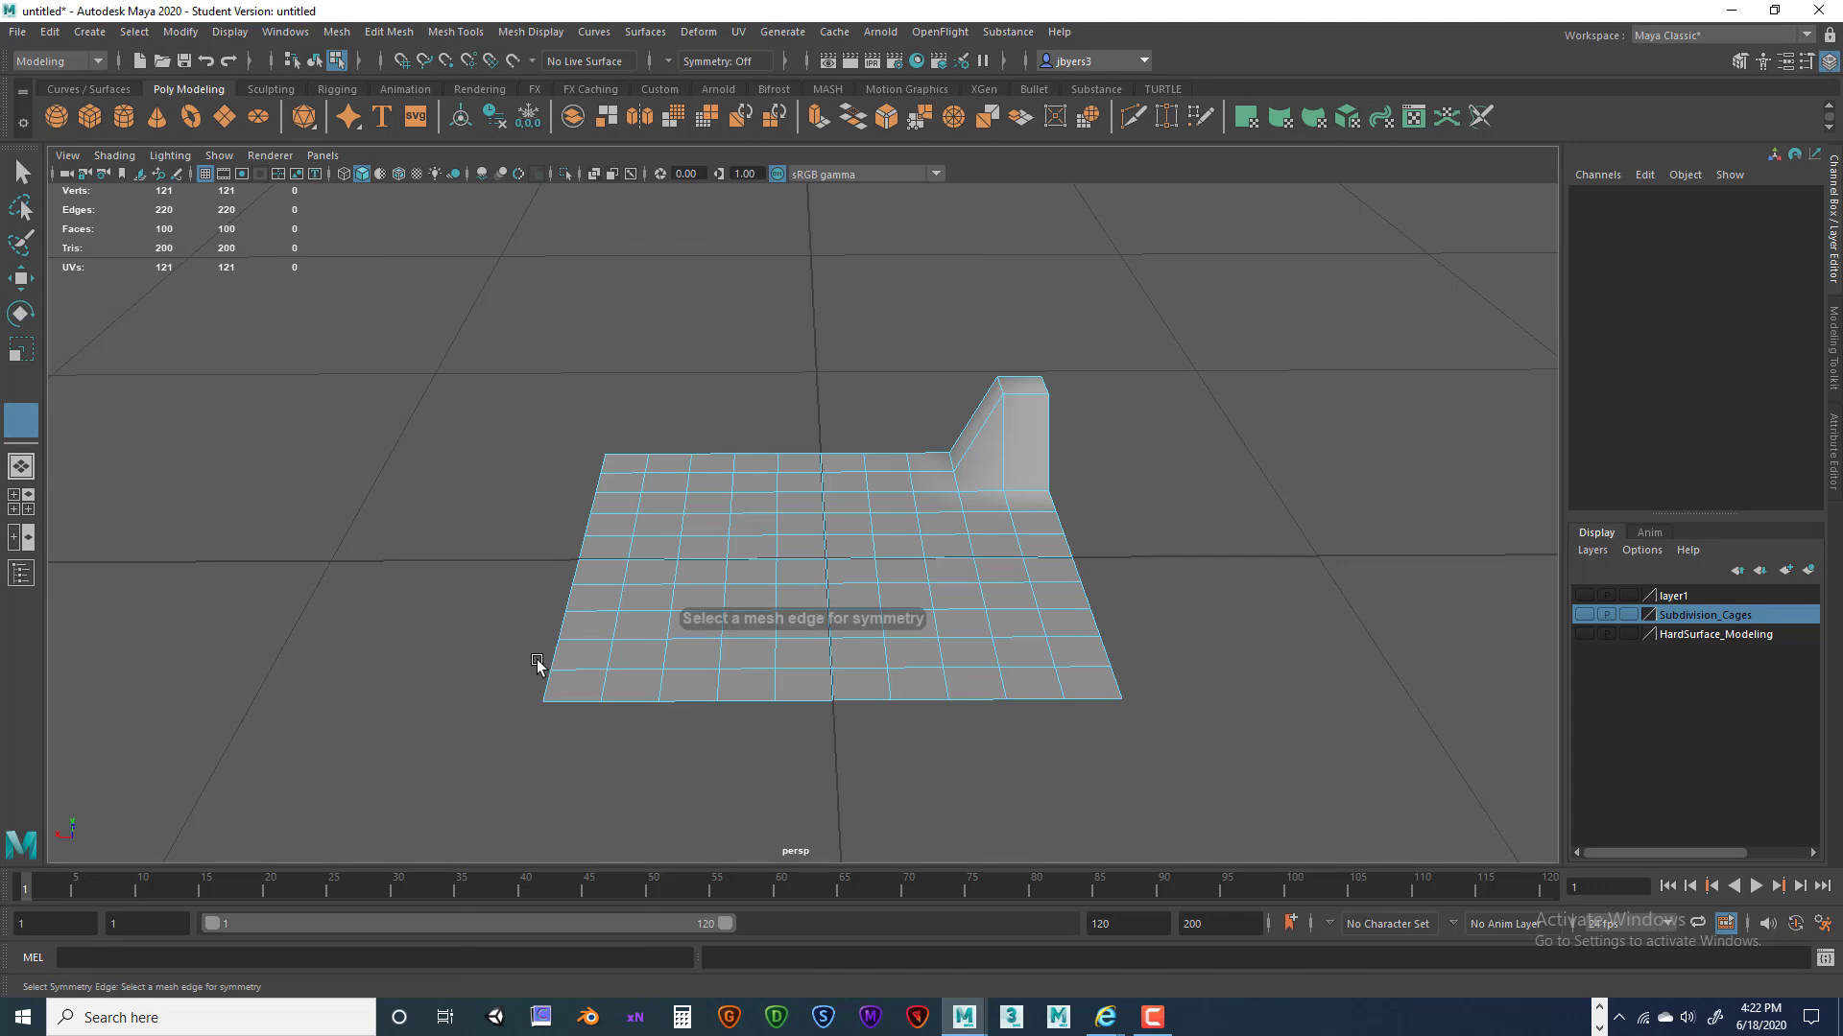
click(821, 483)
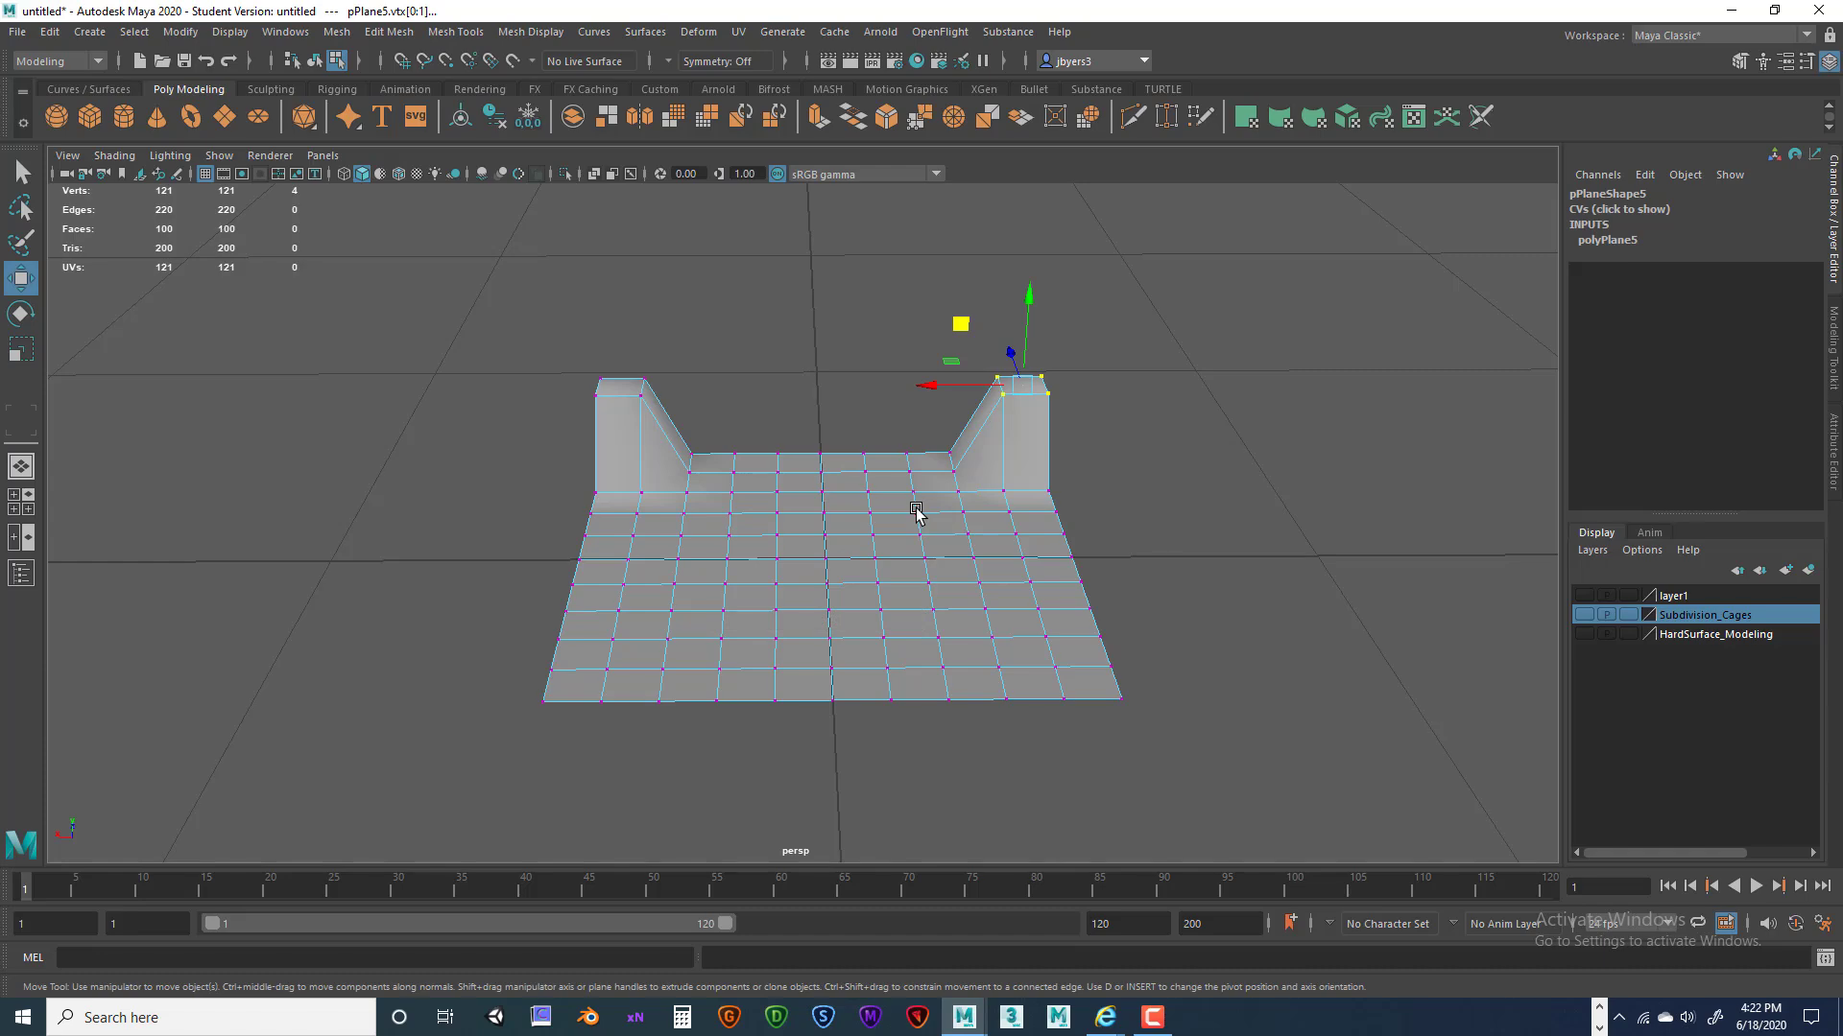
Symmetrize the flange across the perpendicular centre edge so both front corners match.
alt+drag(1020, 543, 903, 519)
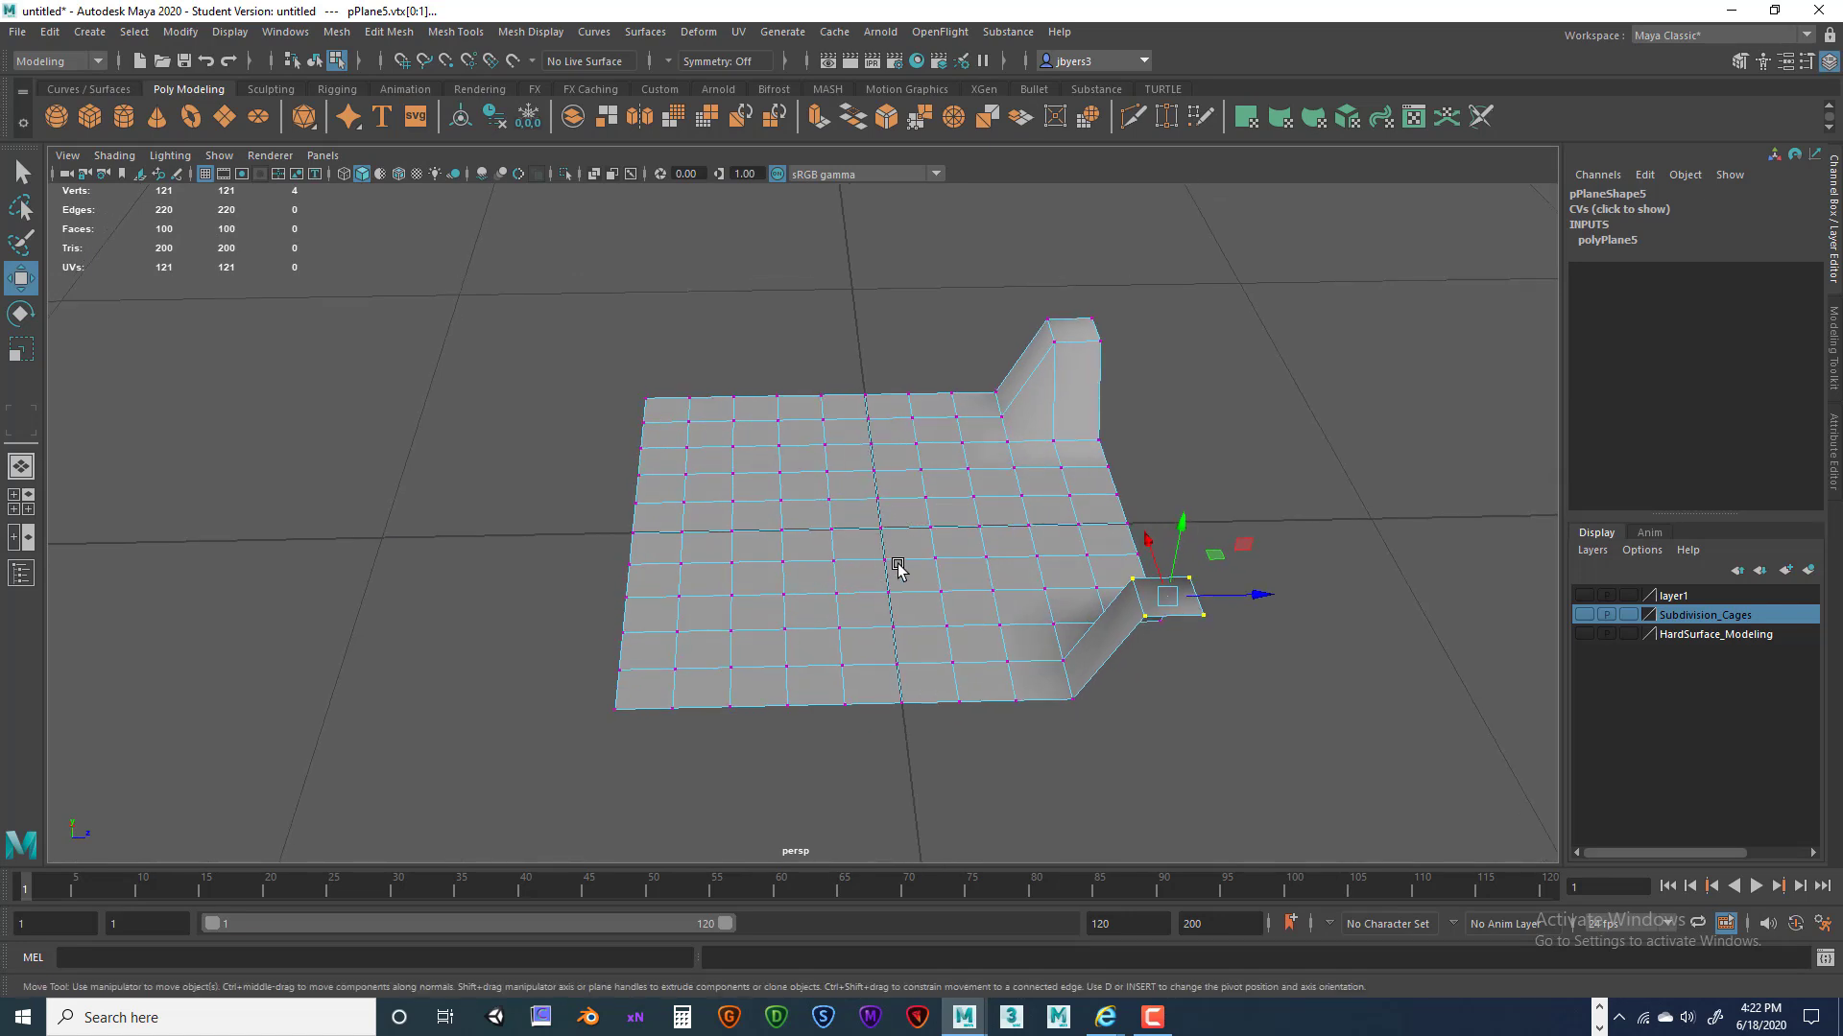
key(space)
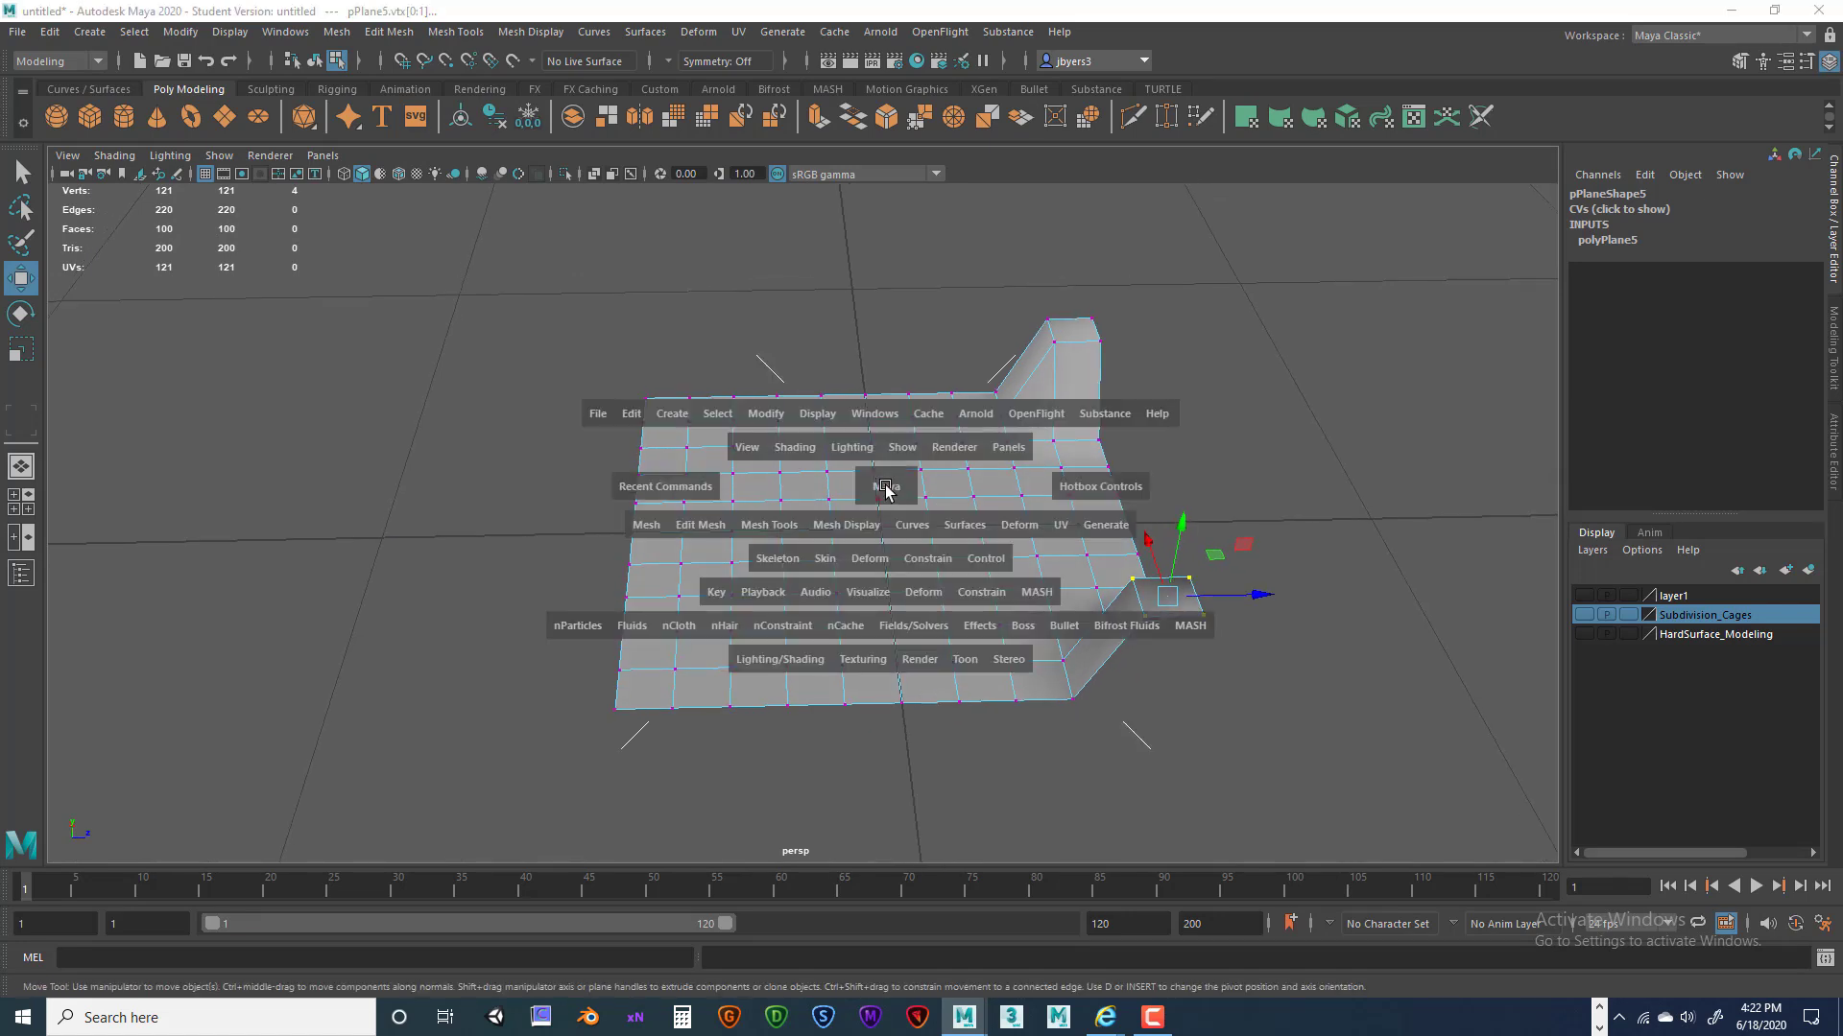
click(691, 521)
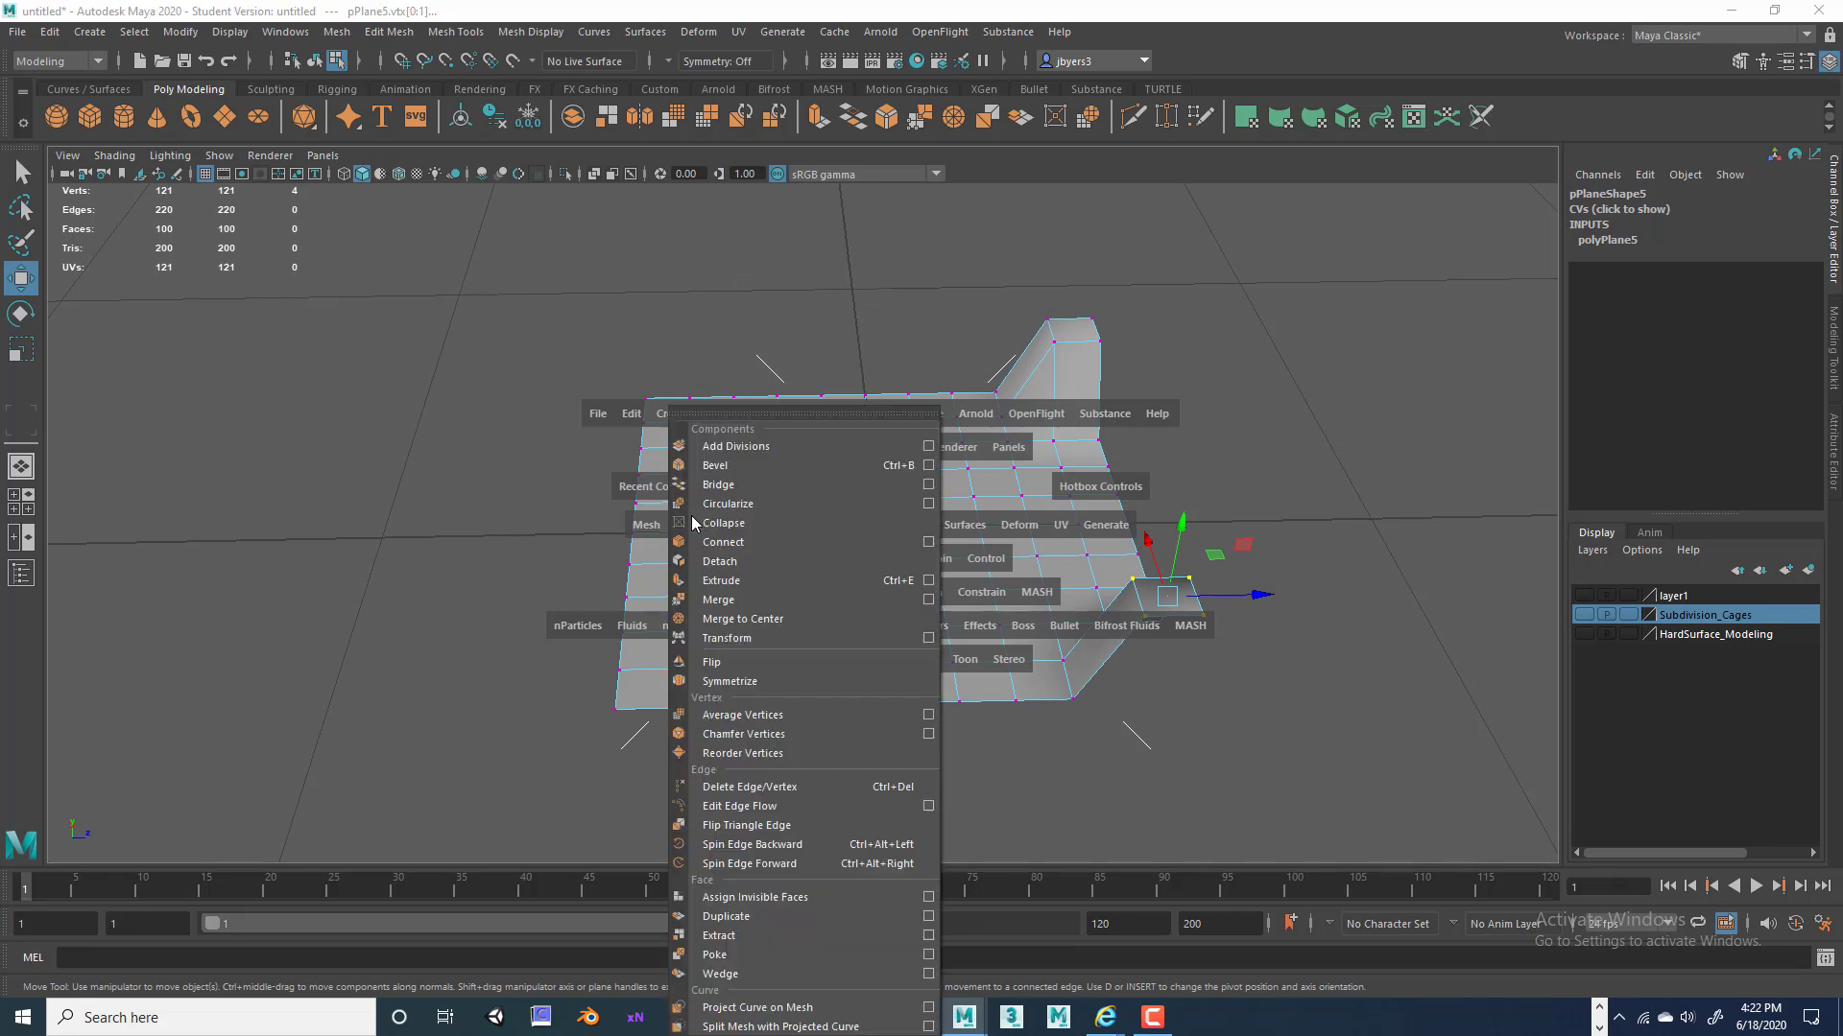
click(727, 683)
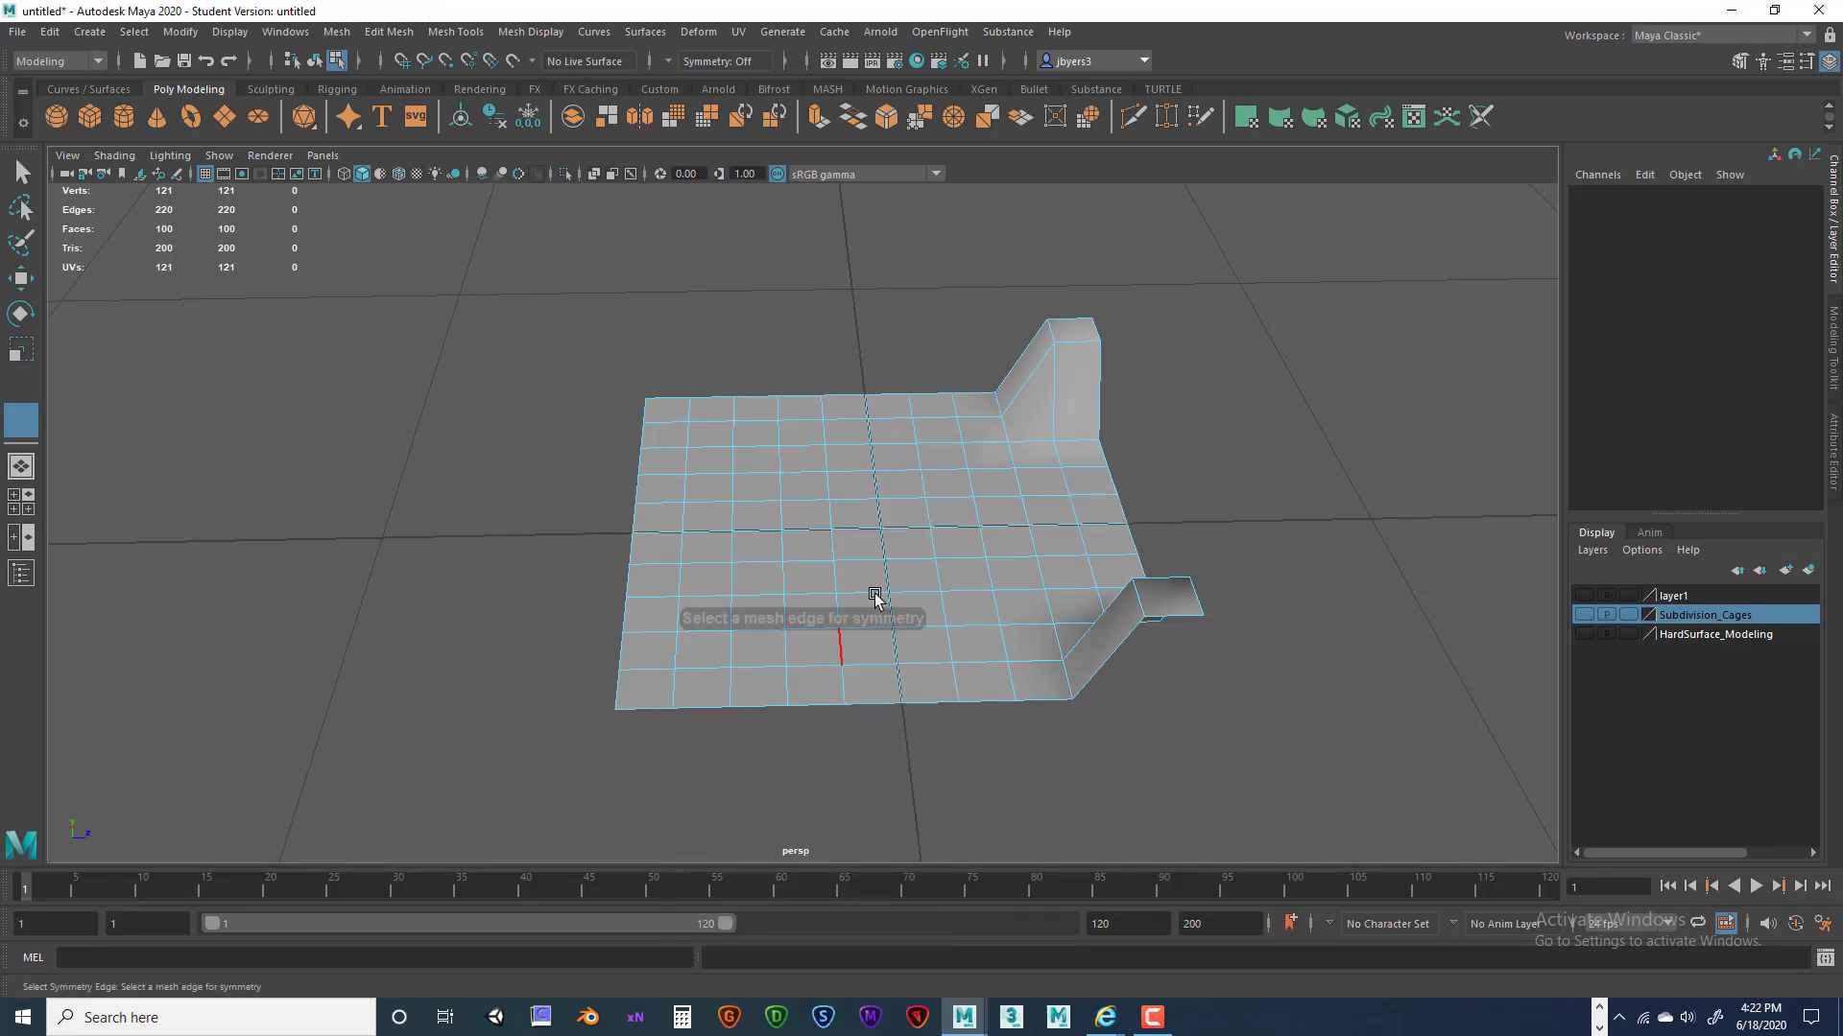
click(877, 512)
alt+drag(929, 596, 811, 544)
Select the raised left corner vertices and apply Symmetrize to them.
alt+drag(993, 499, 802, 464)
drag(459, 356, 626, 483)
key(space)
click(708, 432)
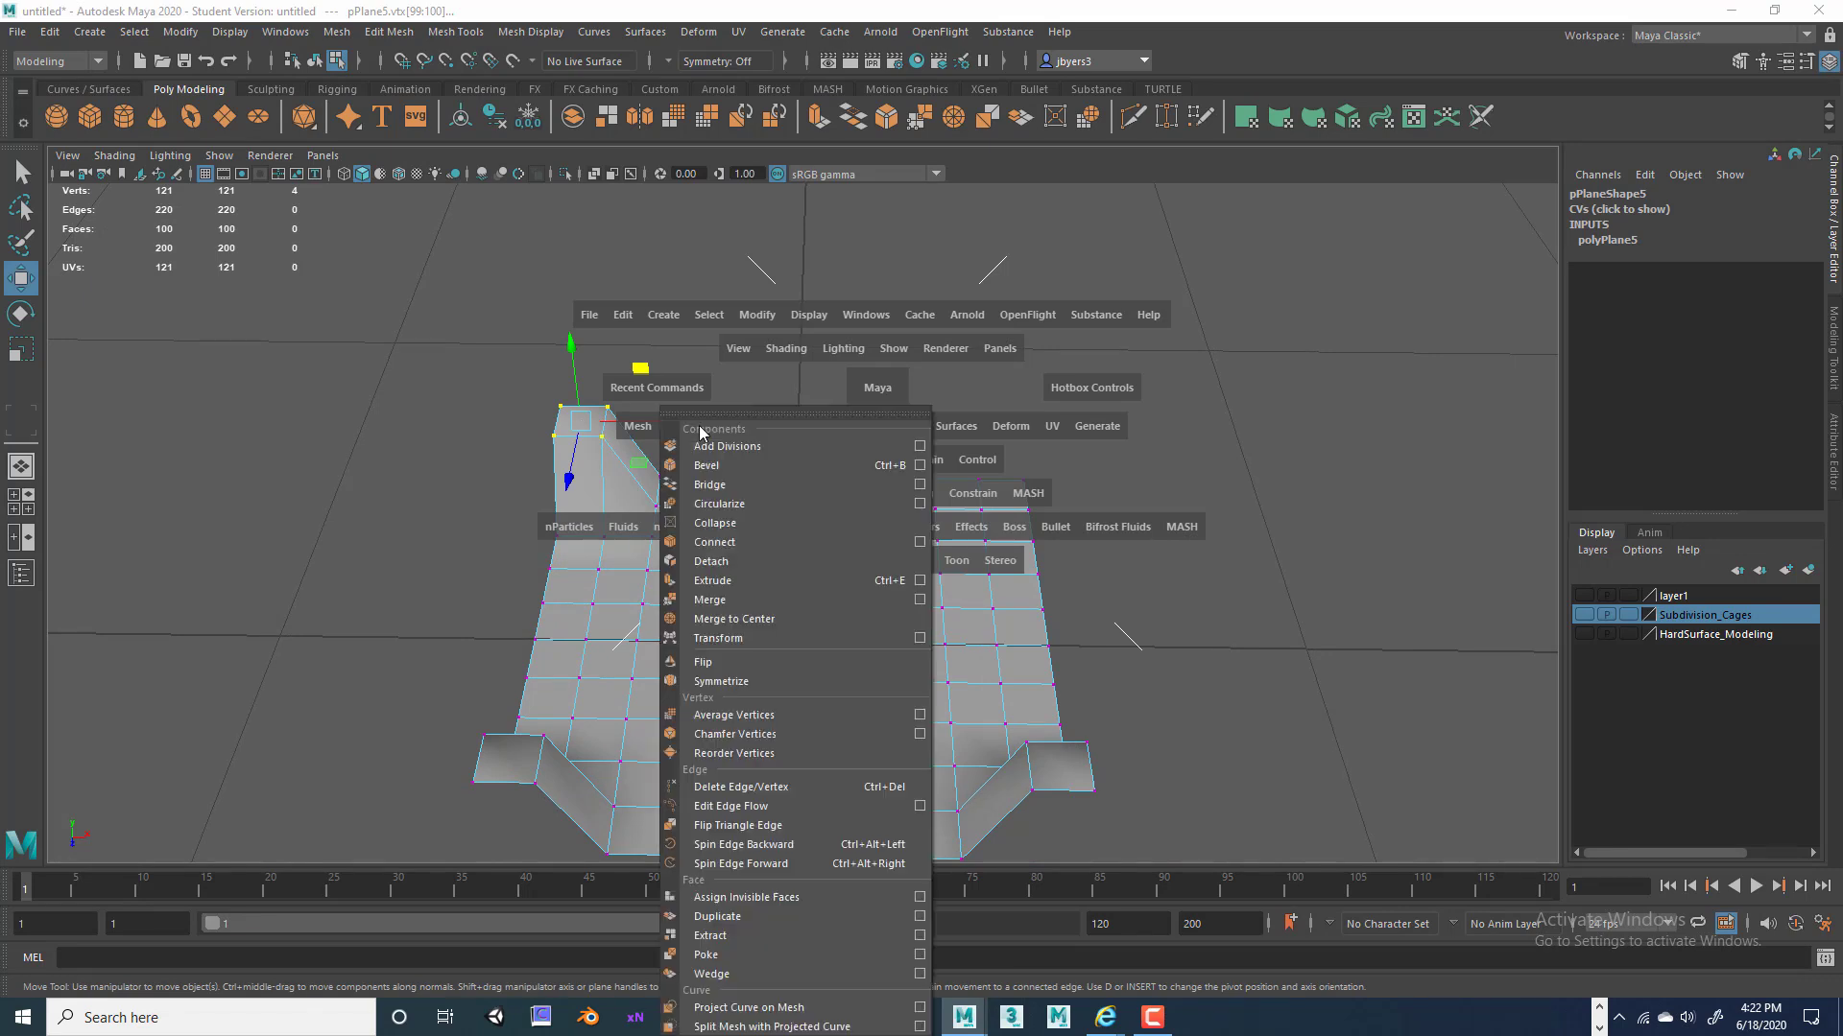
click(730, 687)
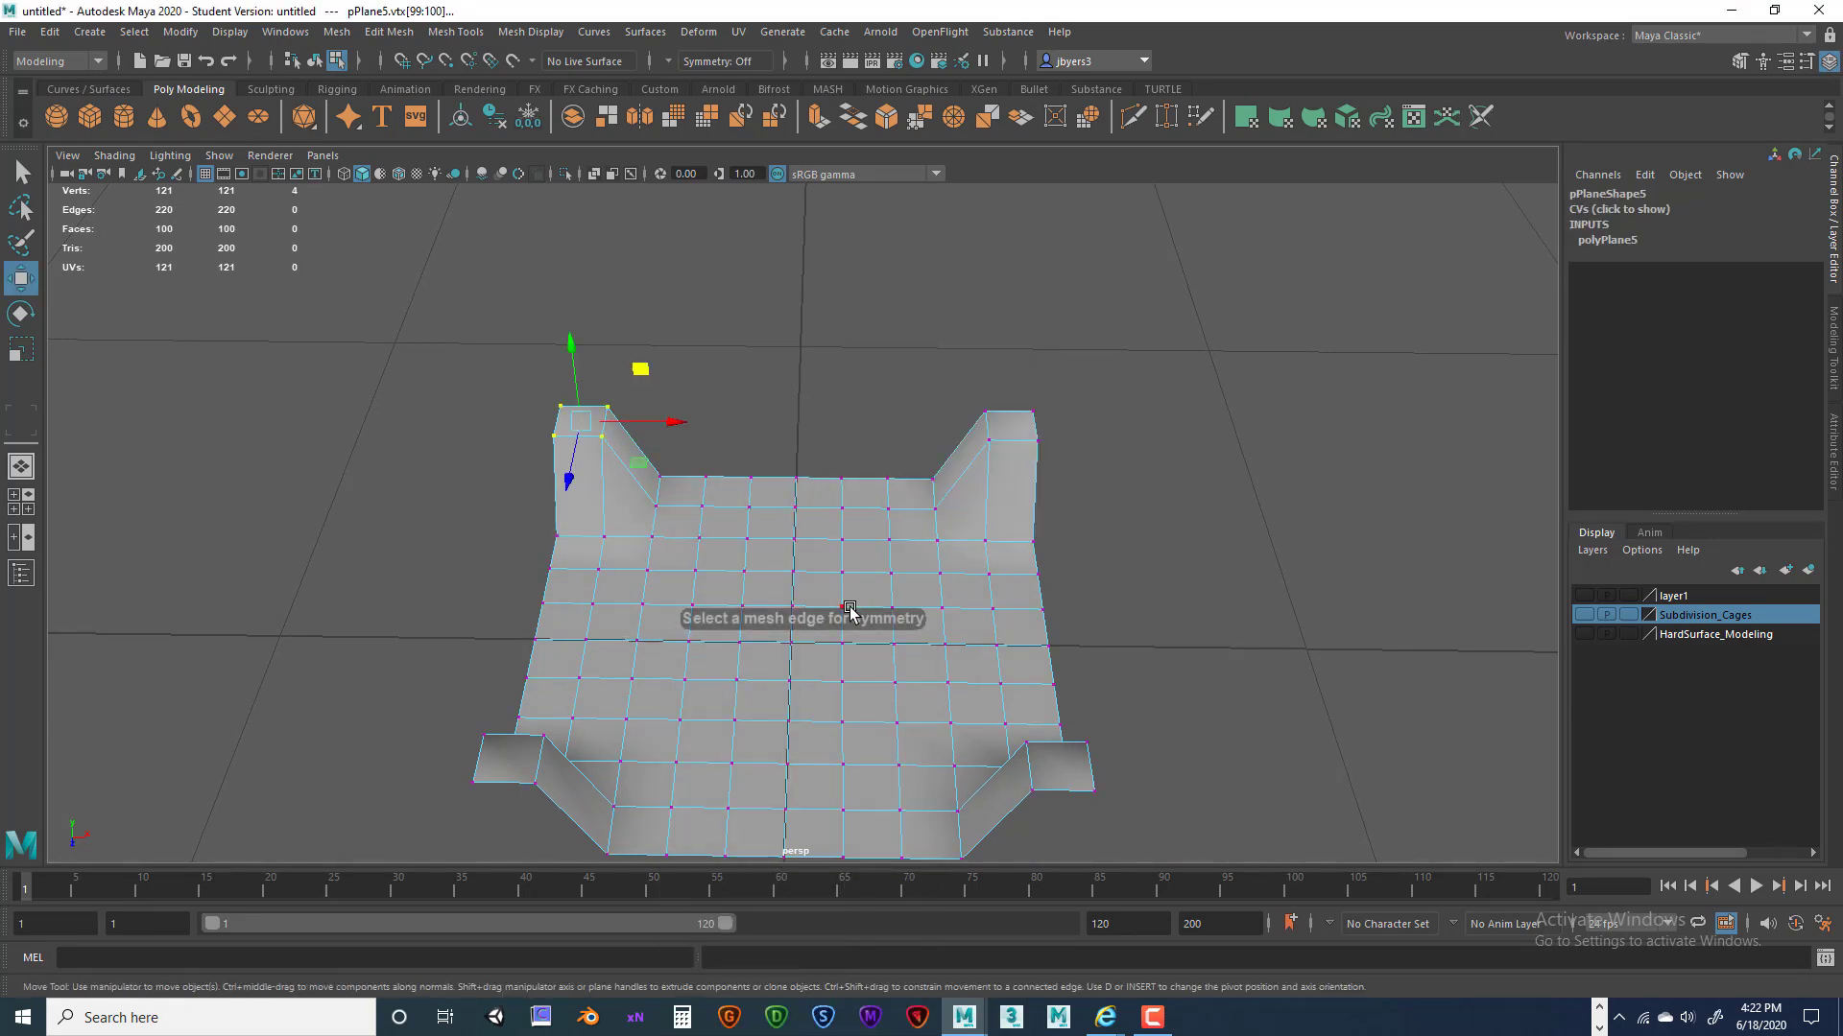
Orbit and pan around pPlane5 to inspect the walls at both back corners.
alt+drag(847, 624, 809, 506)
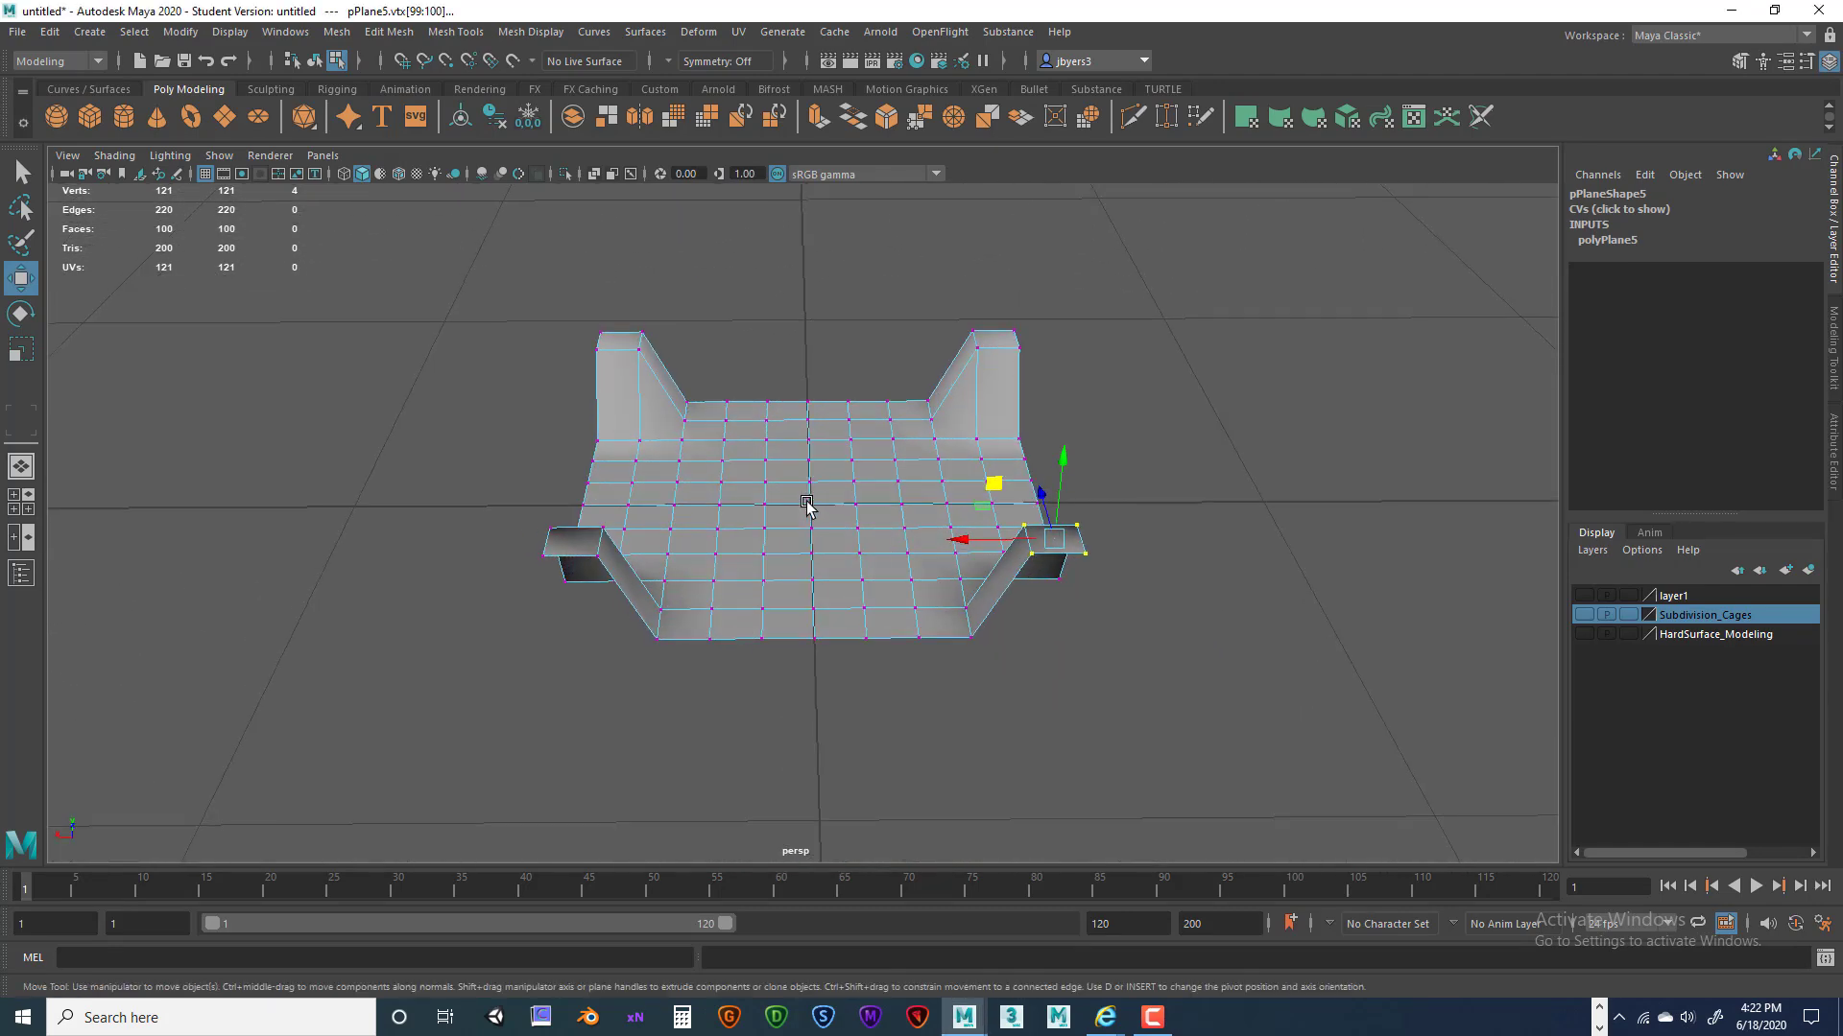
alt+middle_drag(809, 507, 855, 509)
alt+drag(1014, 634, 970, 637)
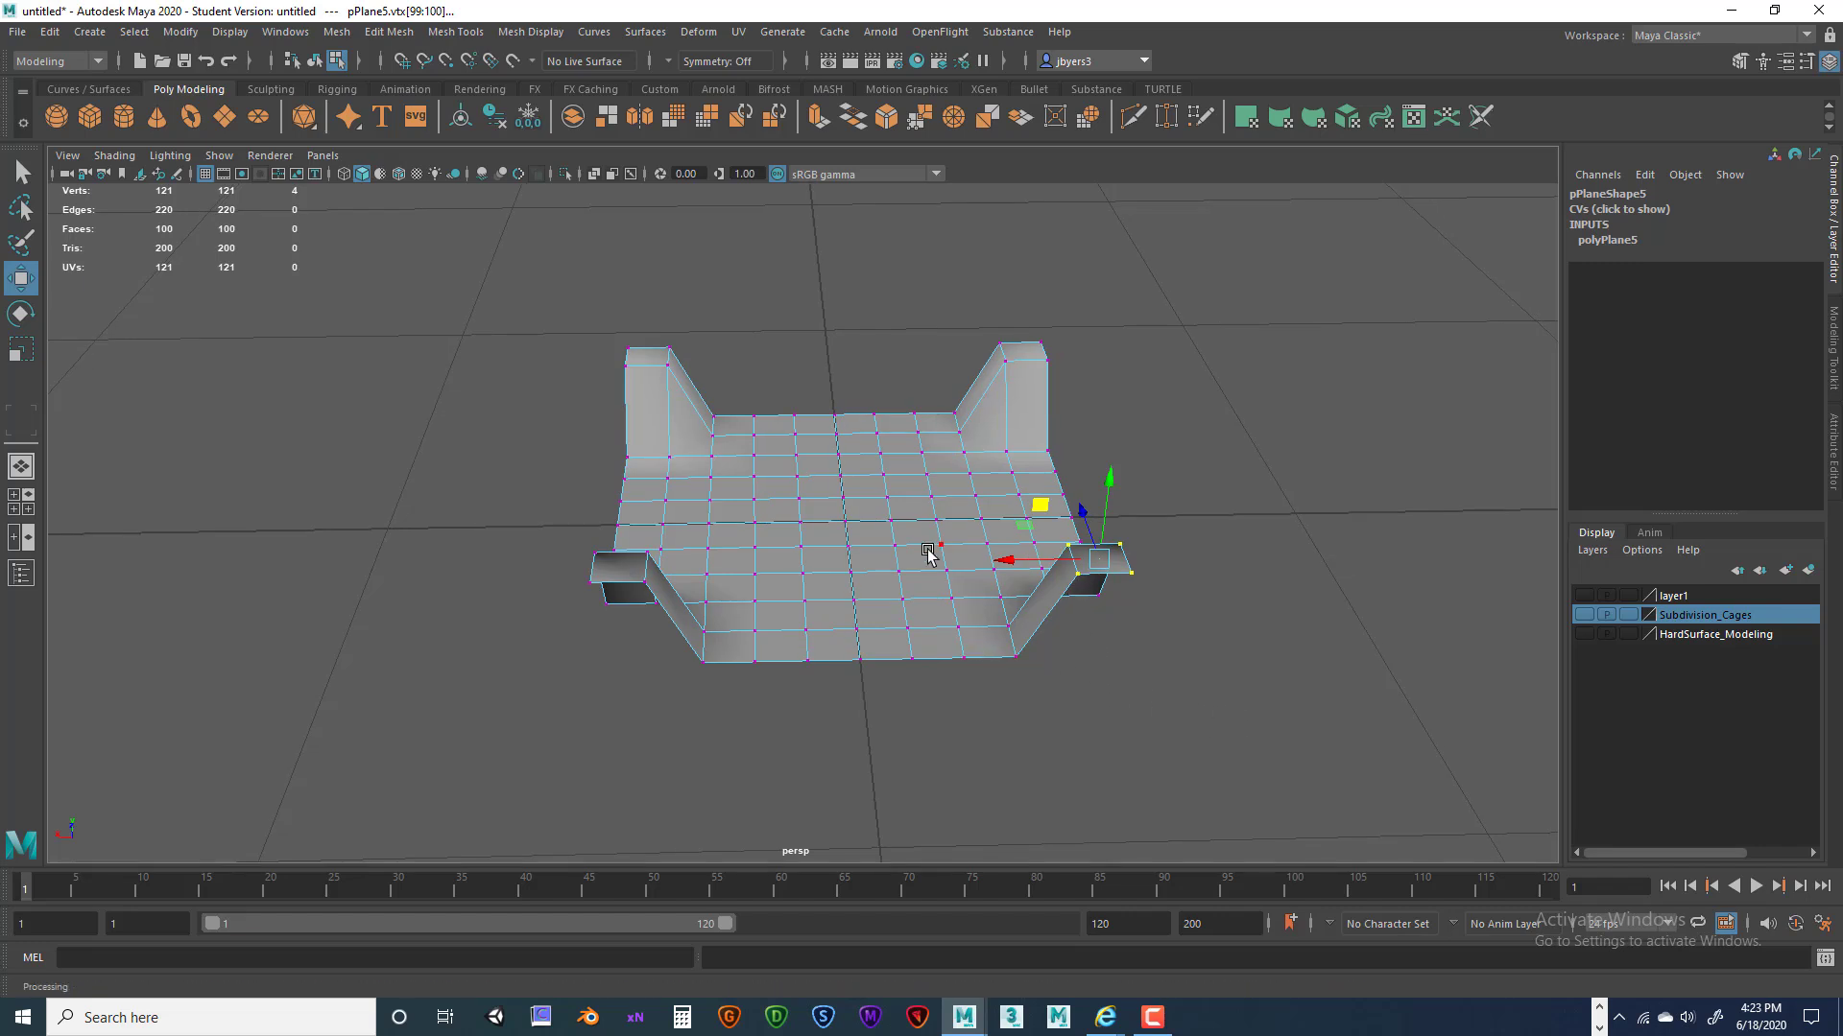
alt+drag(930, 574, 946, 574)
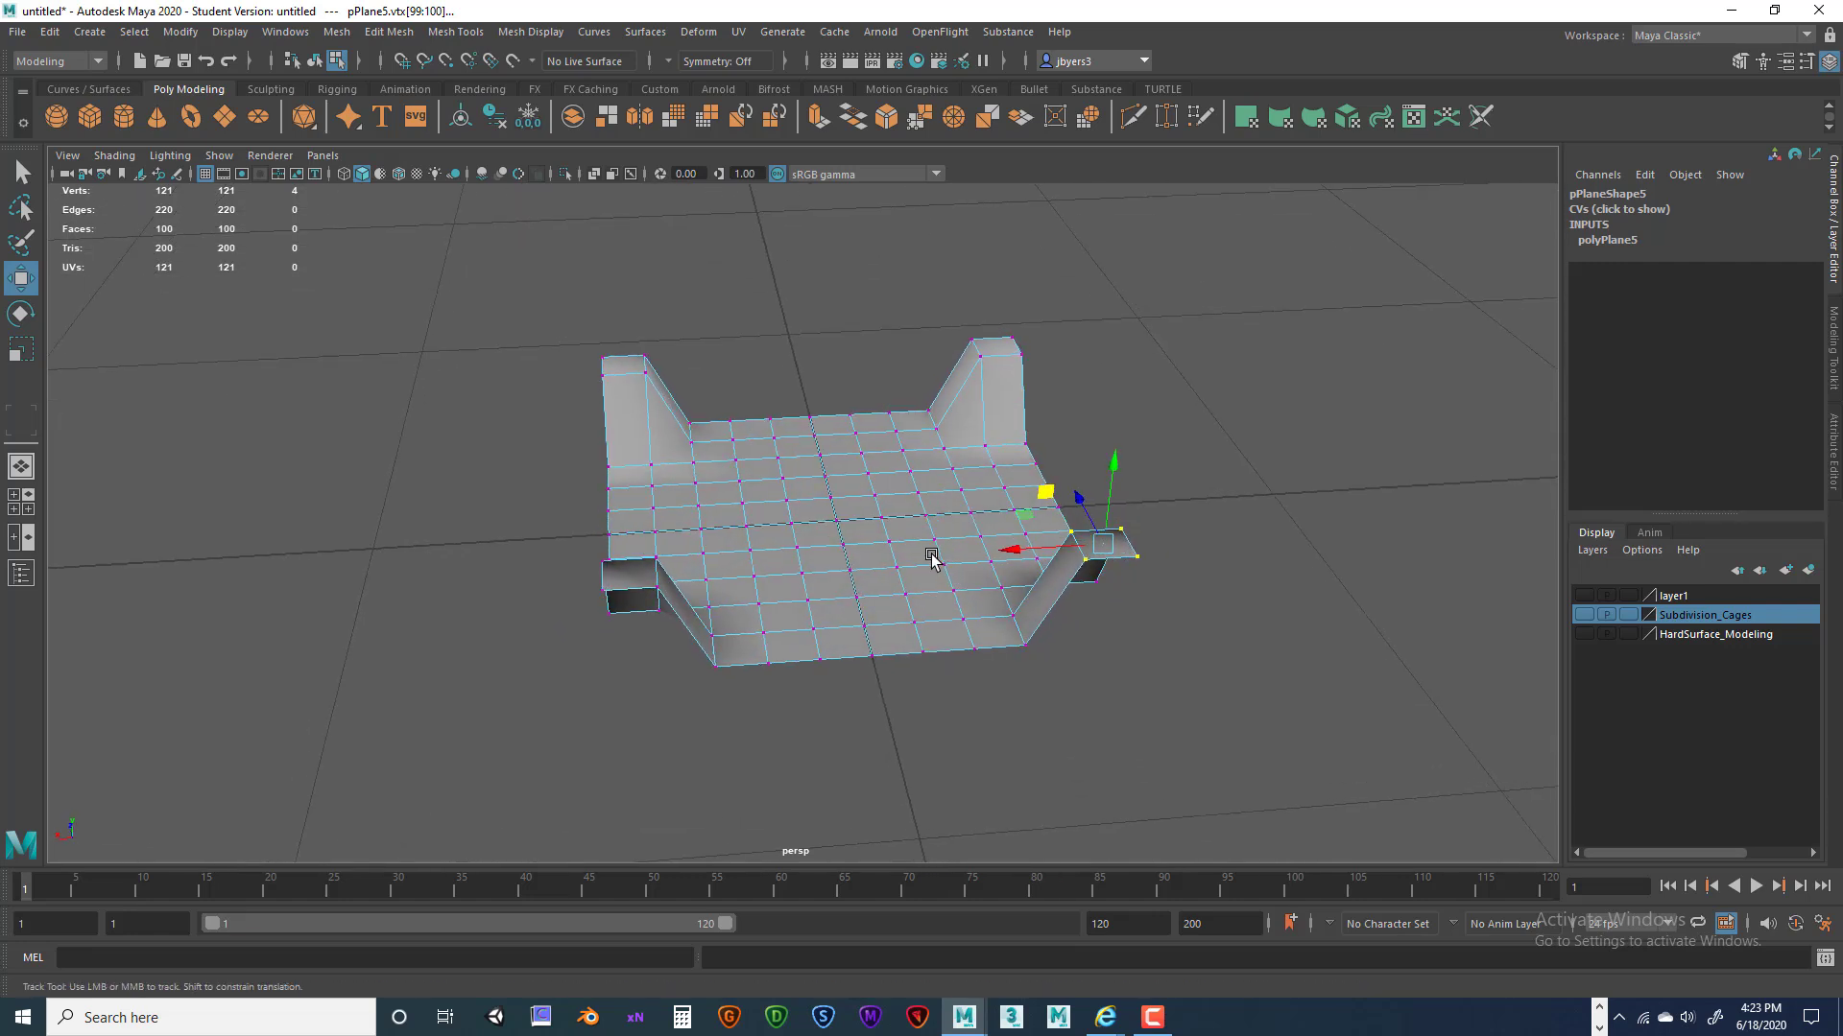
alt+middle_drag(942, 561, 925, 567)
alt+drag(1243, 702, 1089, 673)
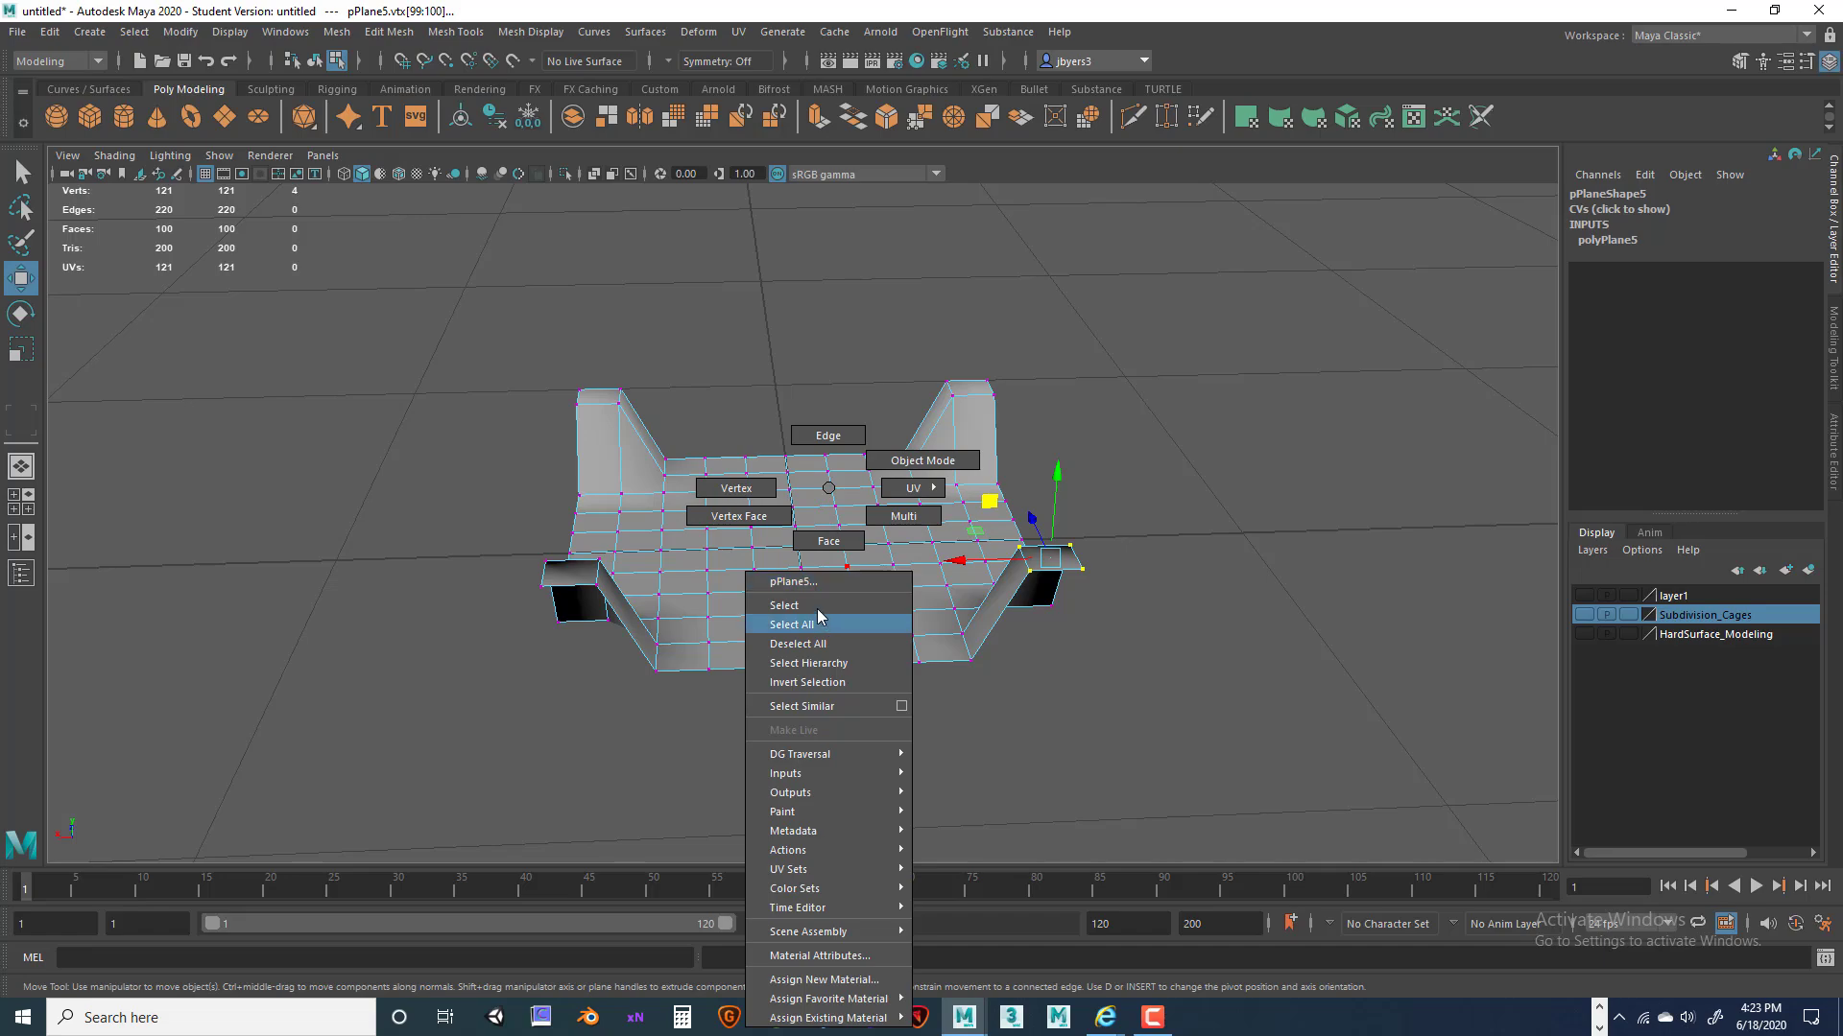